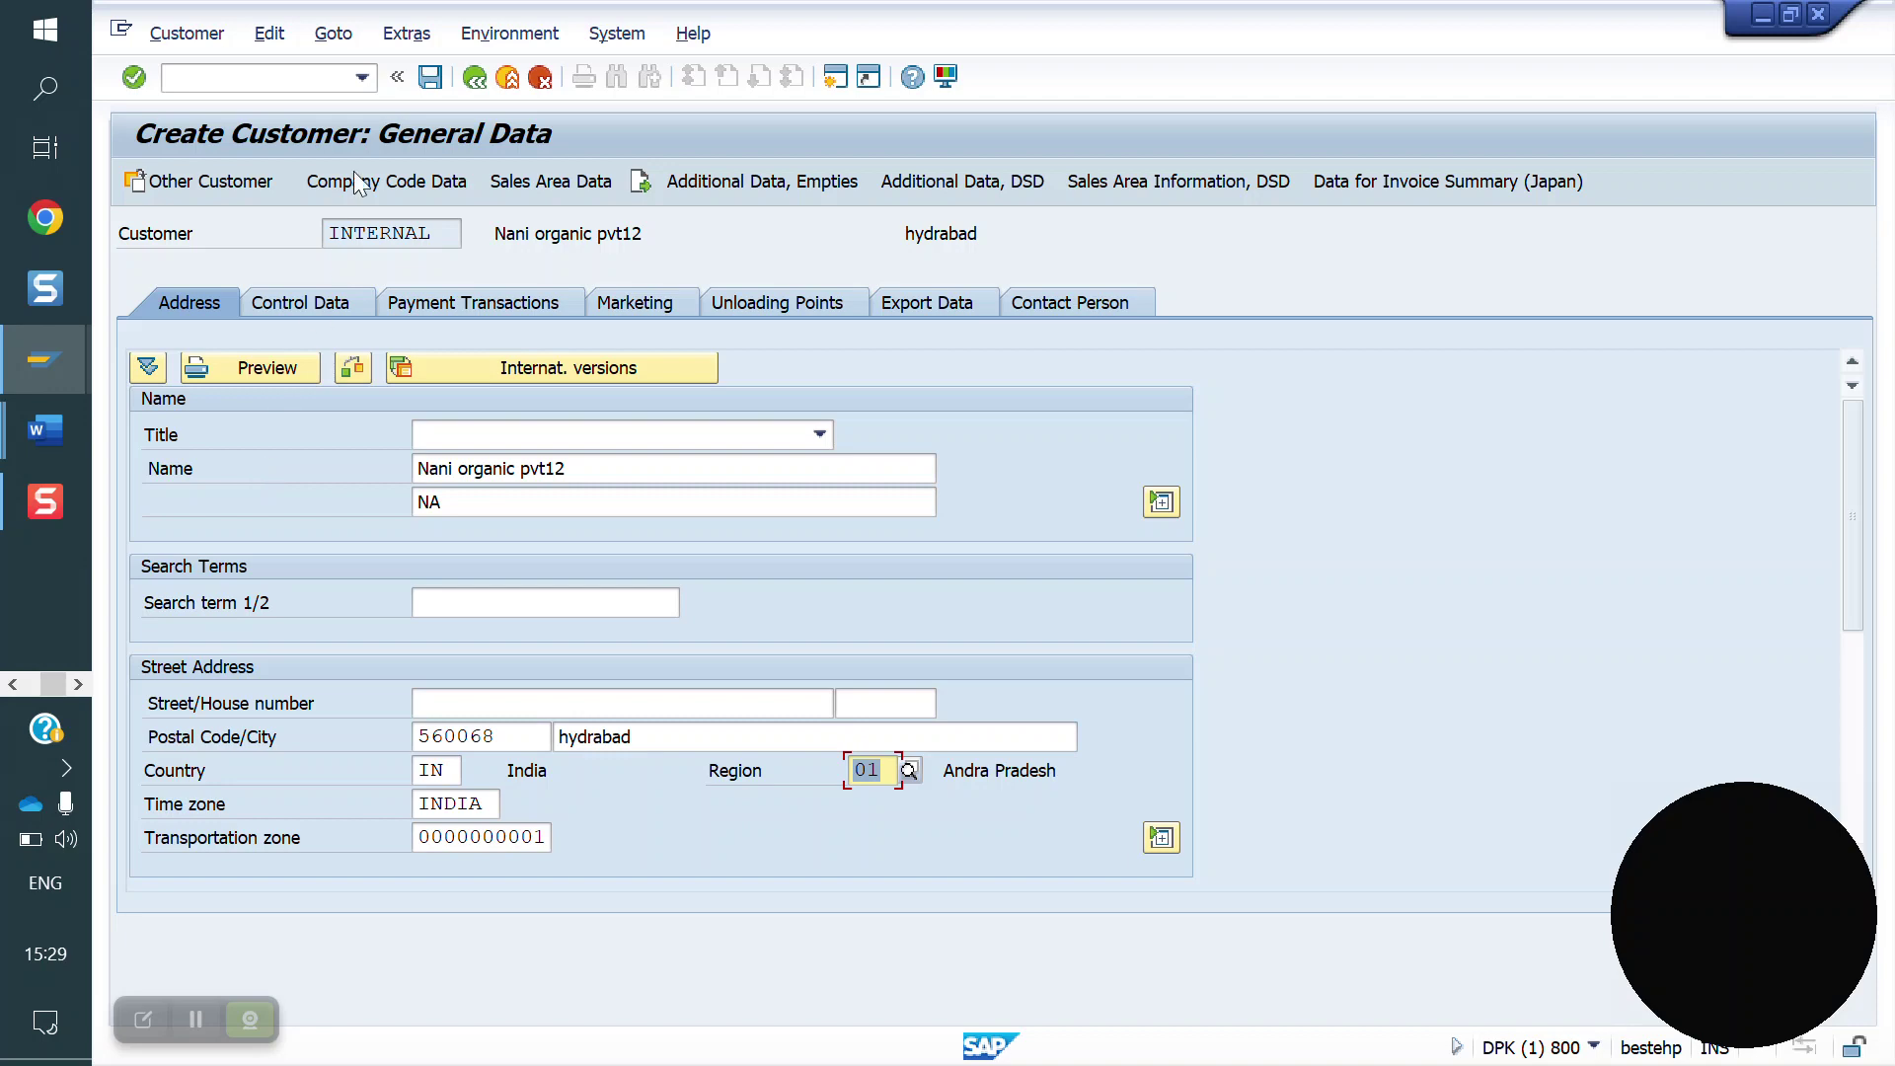
- Restart customer creation with transaction /nxd01 and accept the prefilled account group, company code and sales area
{"action": "left_click", "coordinate": [255, 77]}
{"action": "type", "text": "/nxd01"}
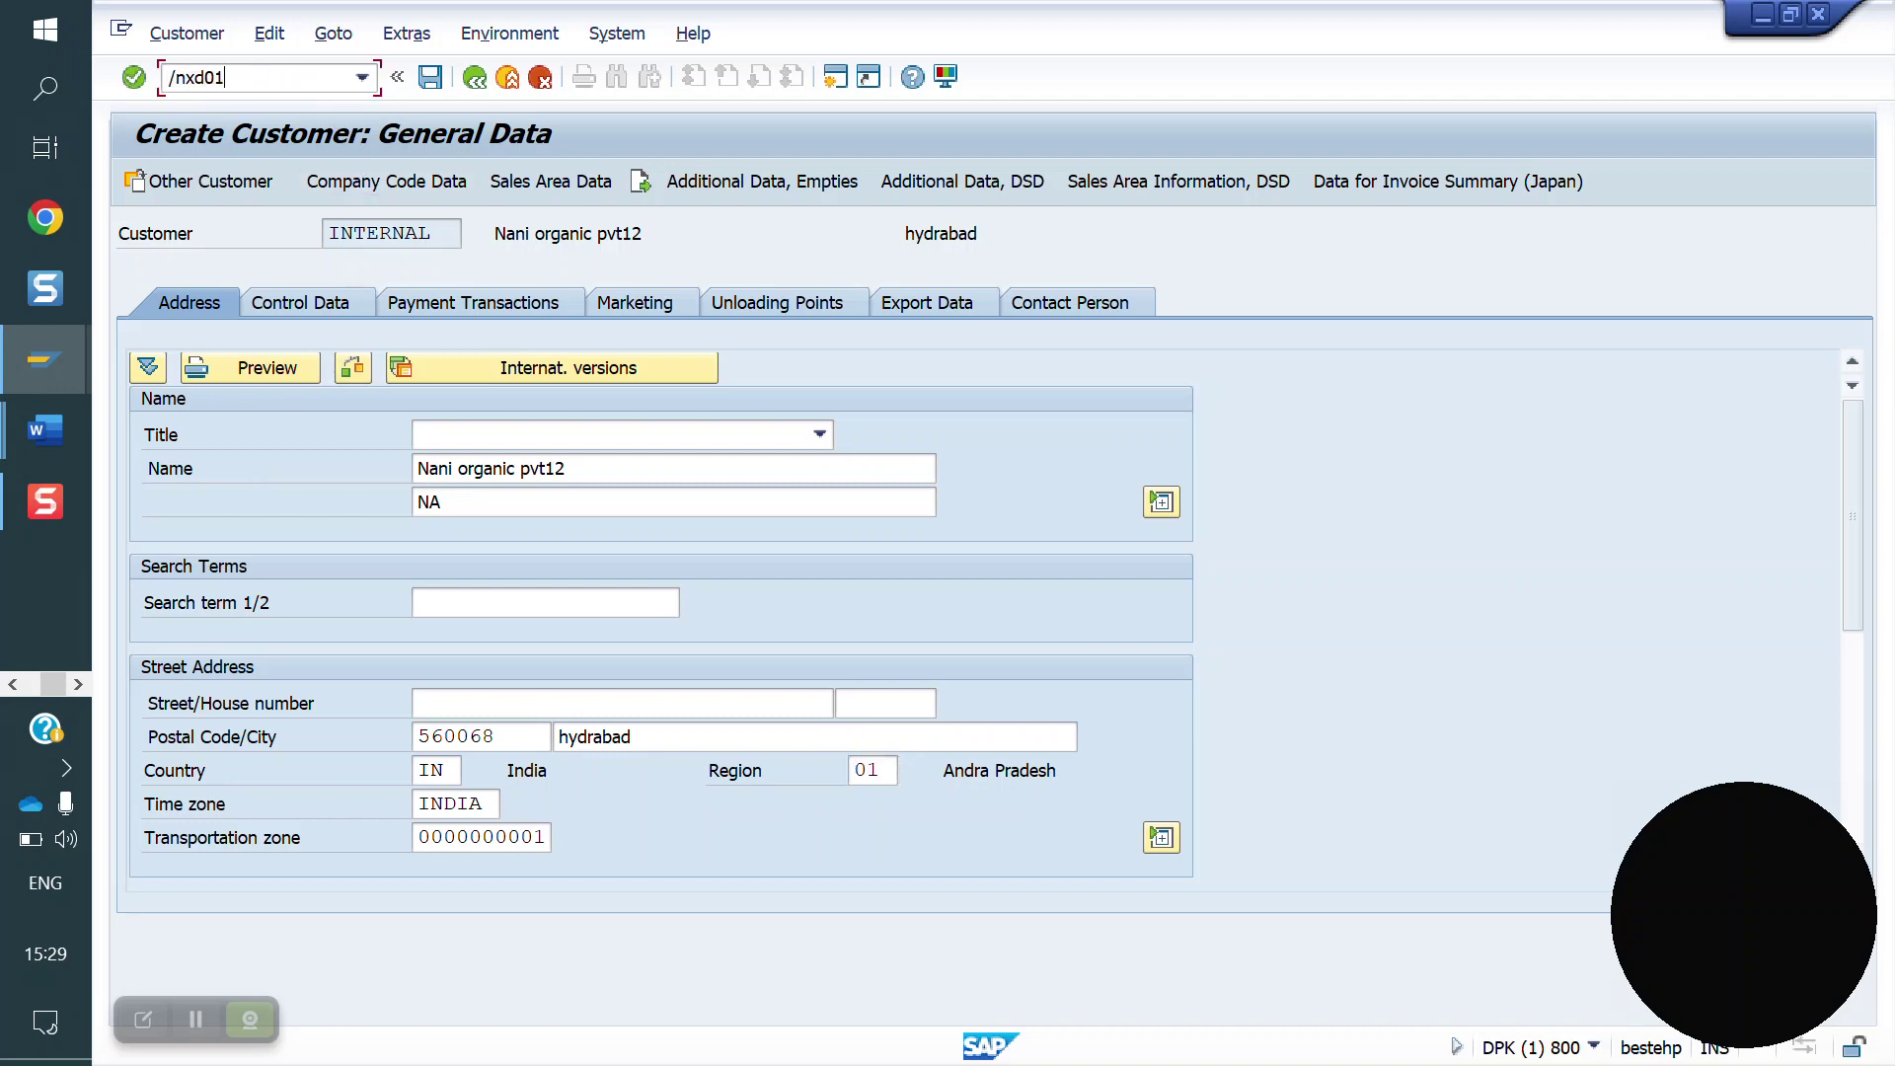
{"action": "key", "text": "Return"}
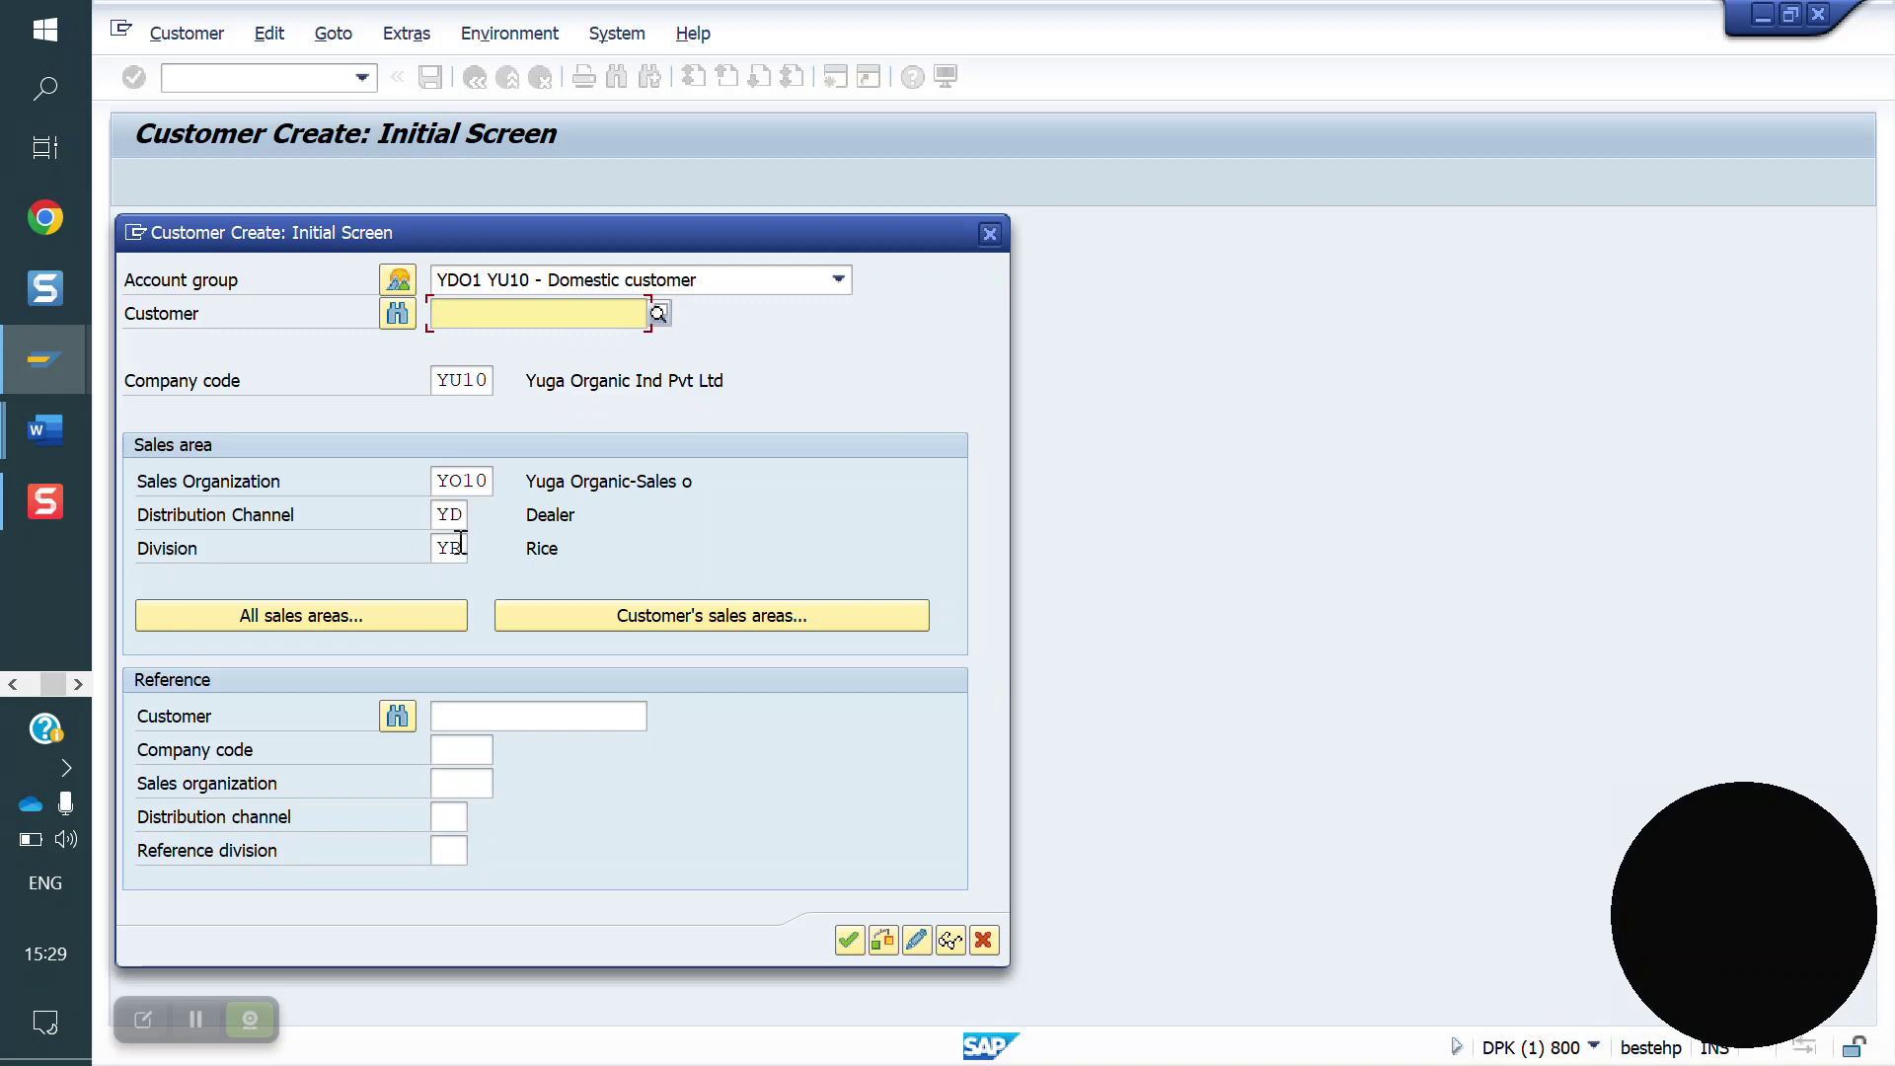
{"action": "key", "text": "Return"}
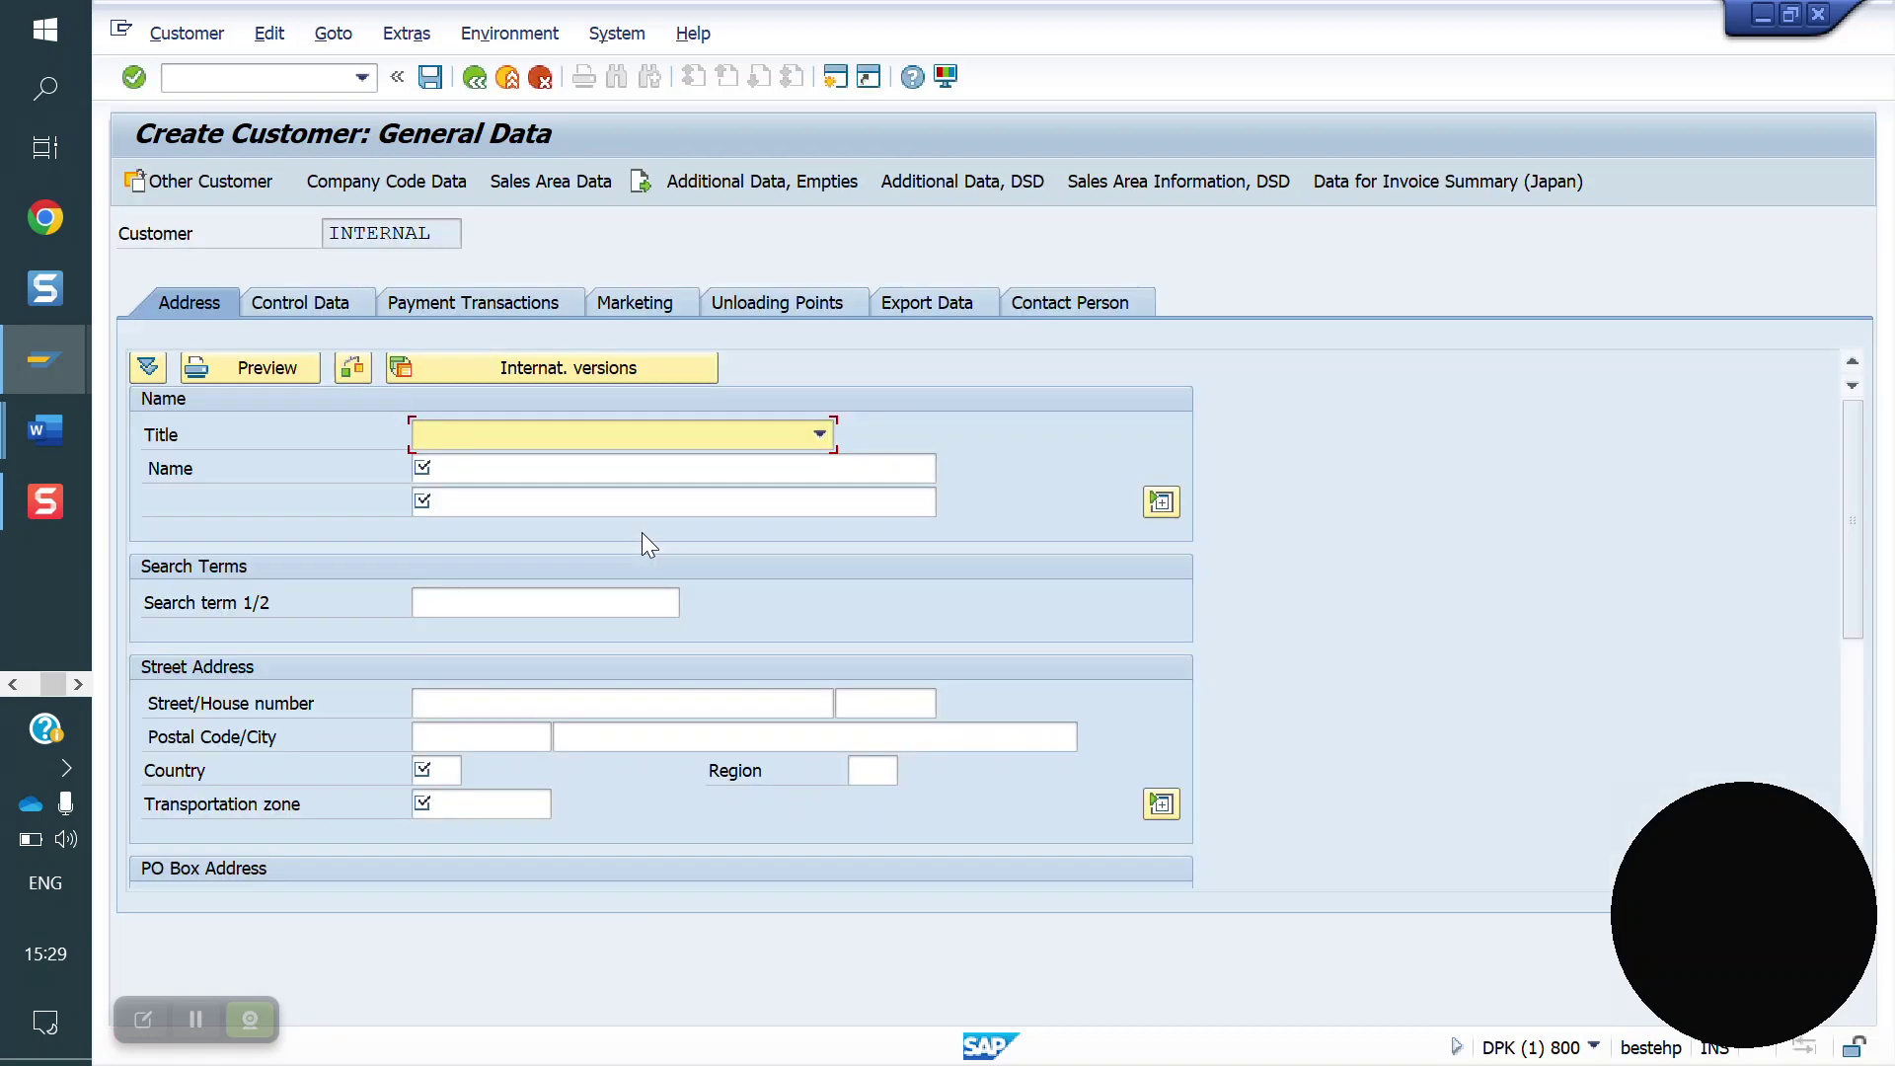
- Enter Nani organic pvt12 as the customer's name and NA in the second name line
{"action": "key", "text": "Down"}
{"action": "key", "text": "Return"}
{"action": "key", "text": "Tab"}
{"action": "type", "text": "NA"}
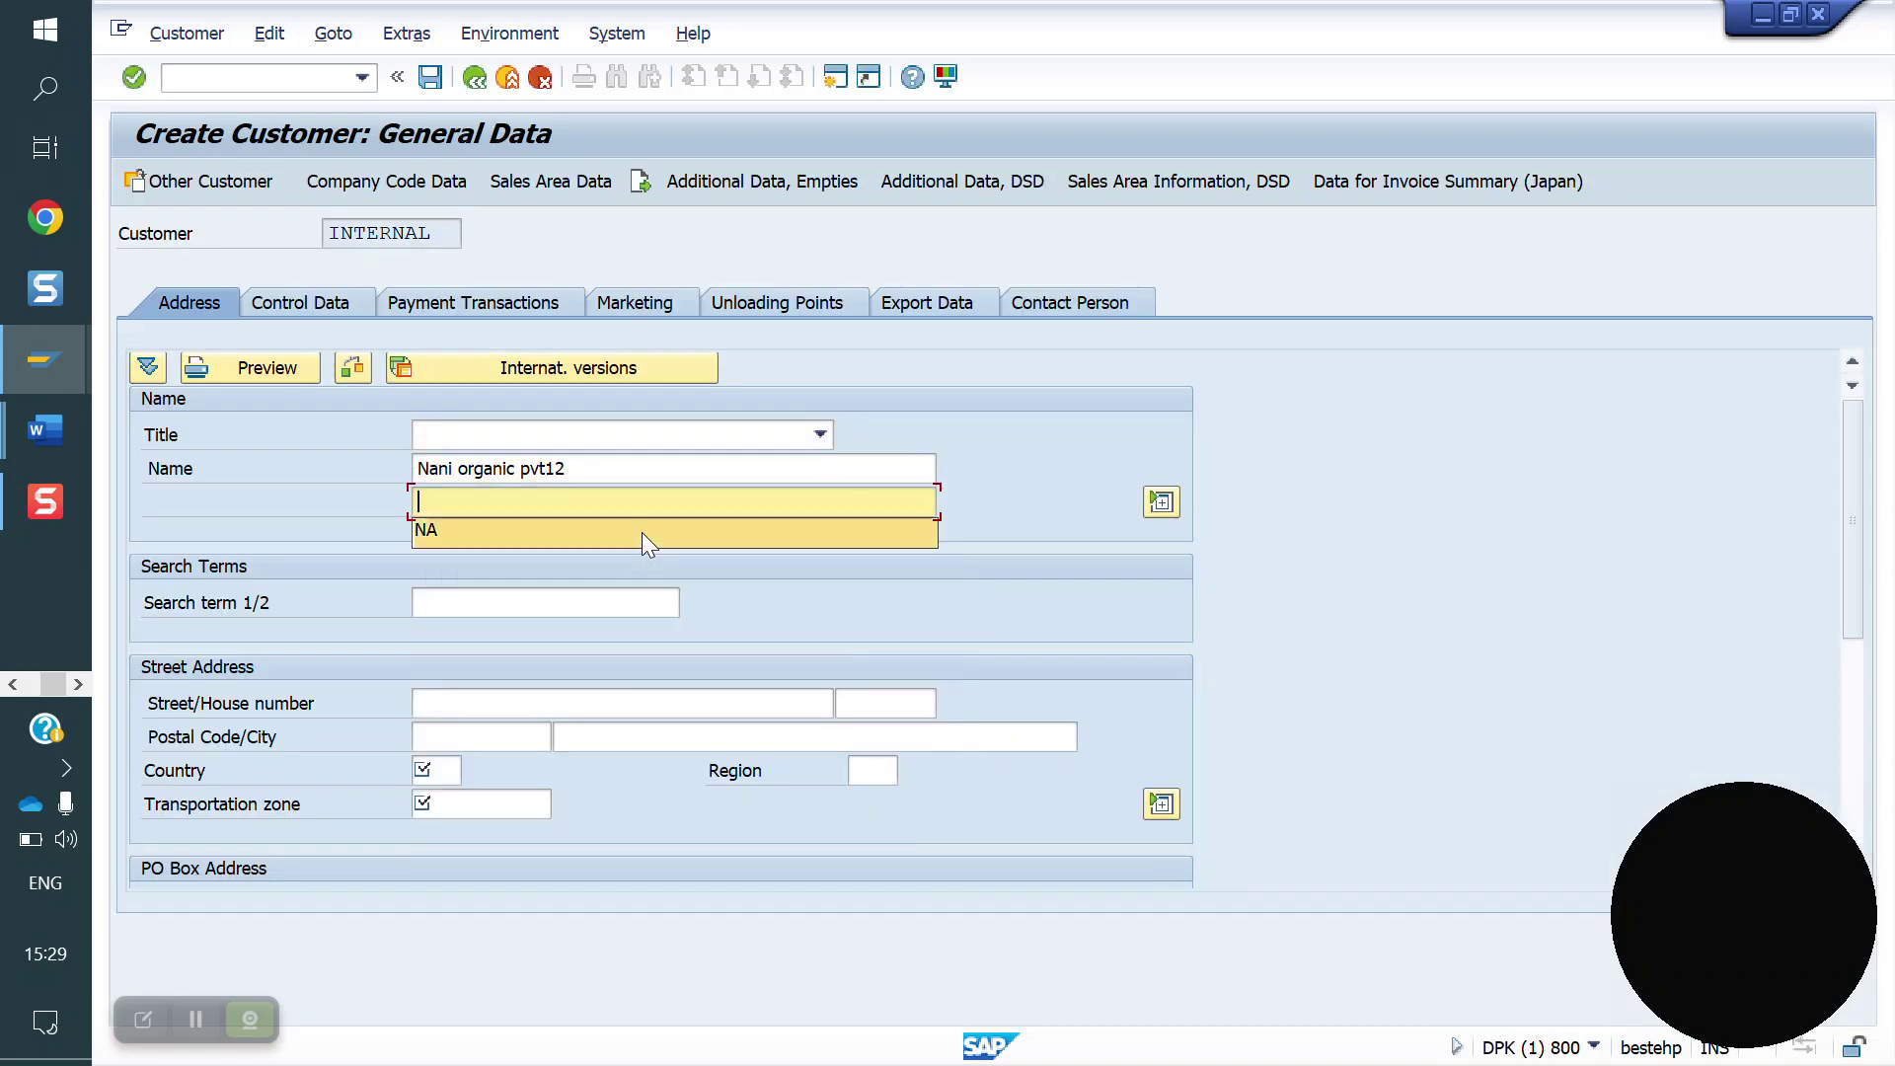
{"action": "key", "text": "Tab"}
{"action": "key", "text": "Tab"}
{"action": "key", "text": "Tab"}
{"action": "key", "text": "Down"}
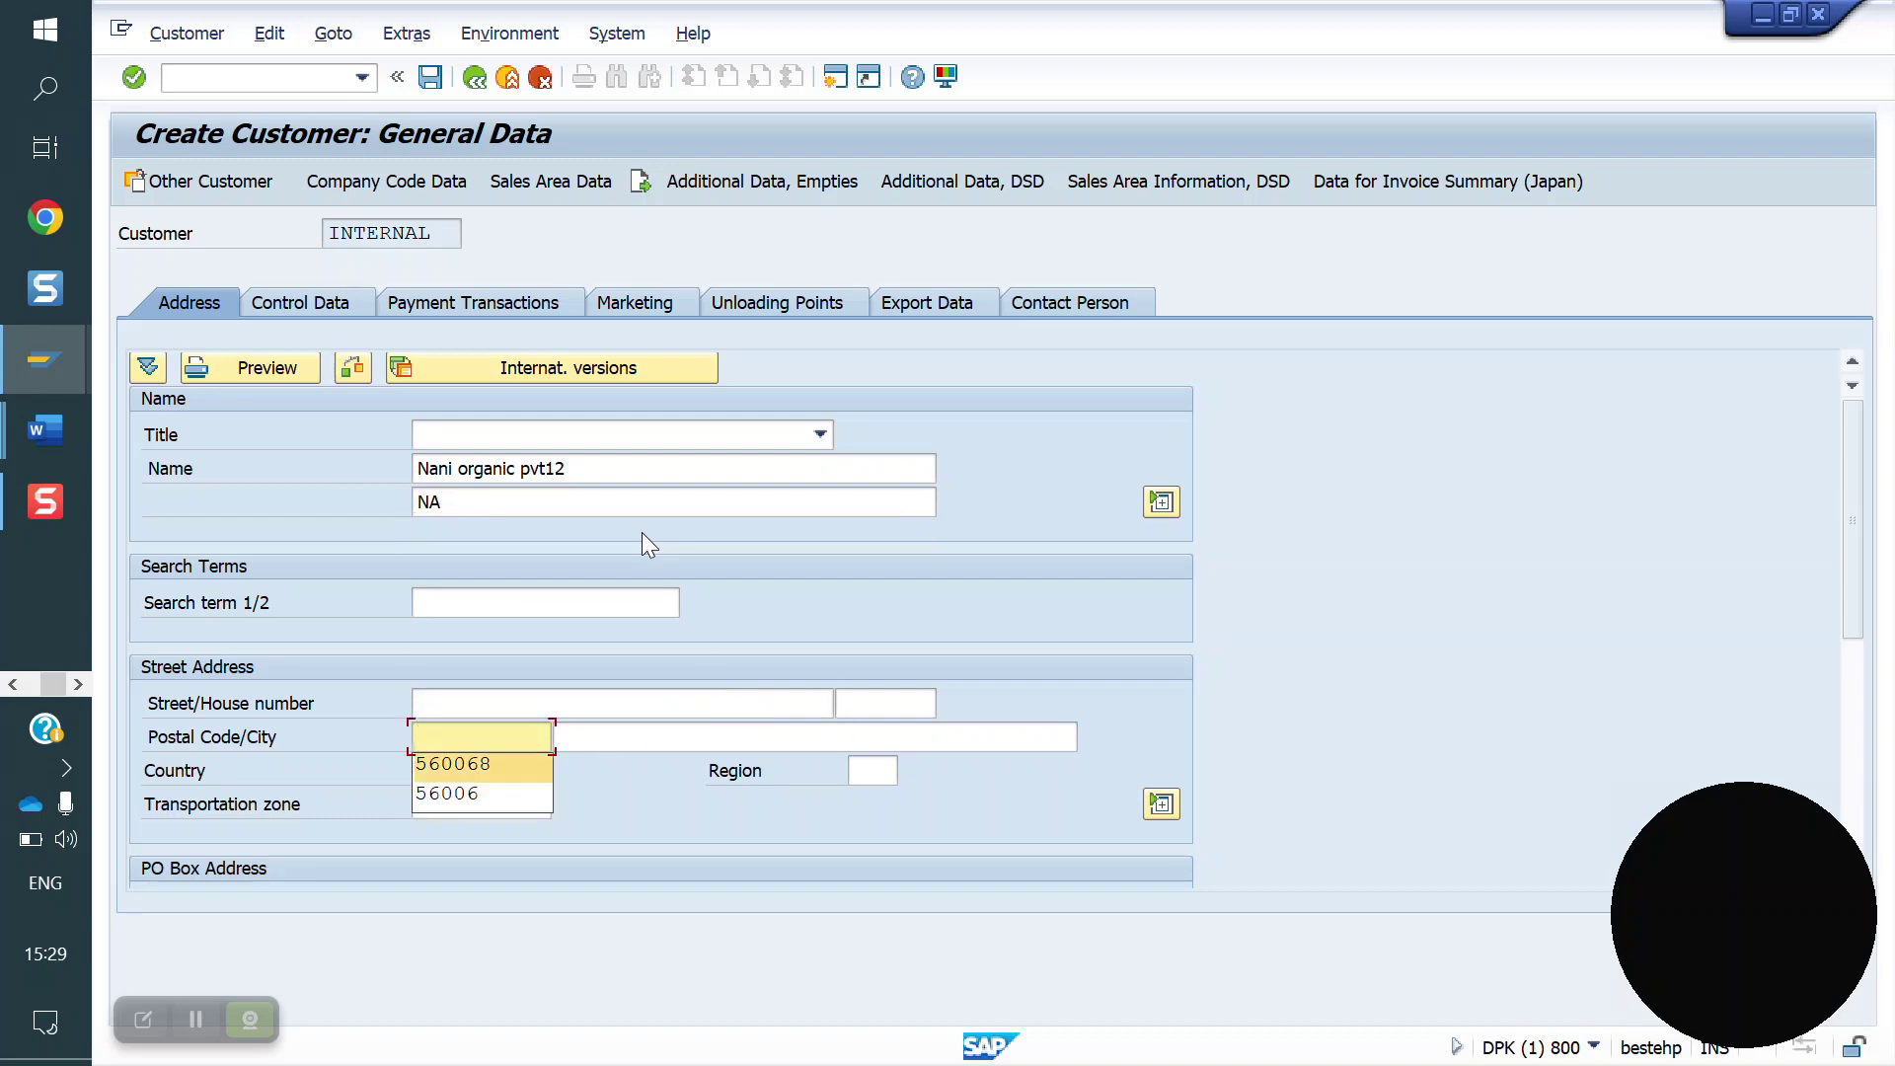
{"action": "key", "text": "Return"}
{"action": "key", "text": "Tab"}
{"action": "key", "text": "Down"}
{"action": "key", "text": "Down"}
{"action": "key", "text": "Return"}
{"action": "key", "text": "Tab"}
{"action": "key", "text": "Down"}
{"action": "key", "text": "Down"}
{"action": "key", "text": "Return"}
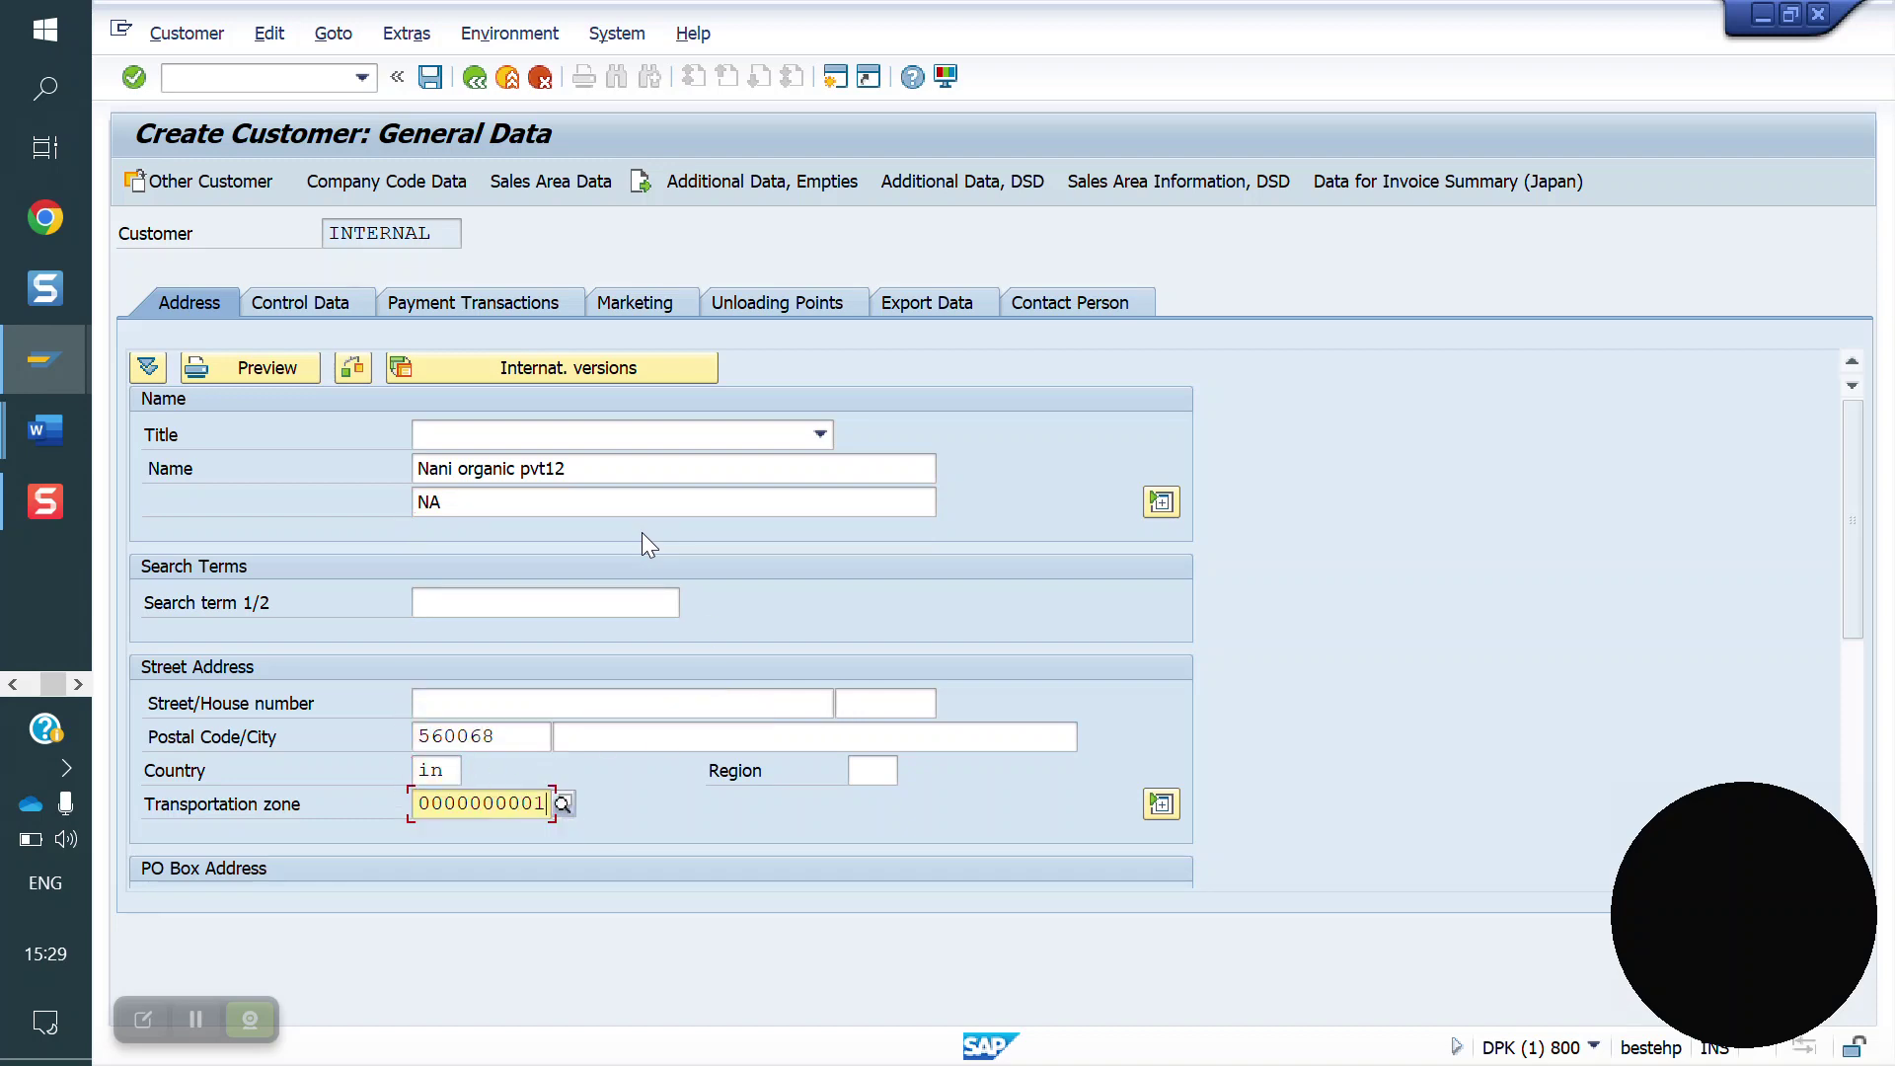
- Fill in the customer's city, set the region to 01 and validate the address data
{"action": "left_click", "coordinate": [827, 736]}
{"action": "key", "text": "Down"}
{"action": "key", "text": "Return"}
{"action": "left_click", "coordinate": [869, 769]}
{"action": "key", "text": "Down"}
{"action": "key", "text": "Return"}
{"action": "key", "text": "Return"}
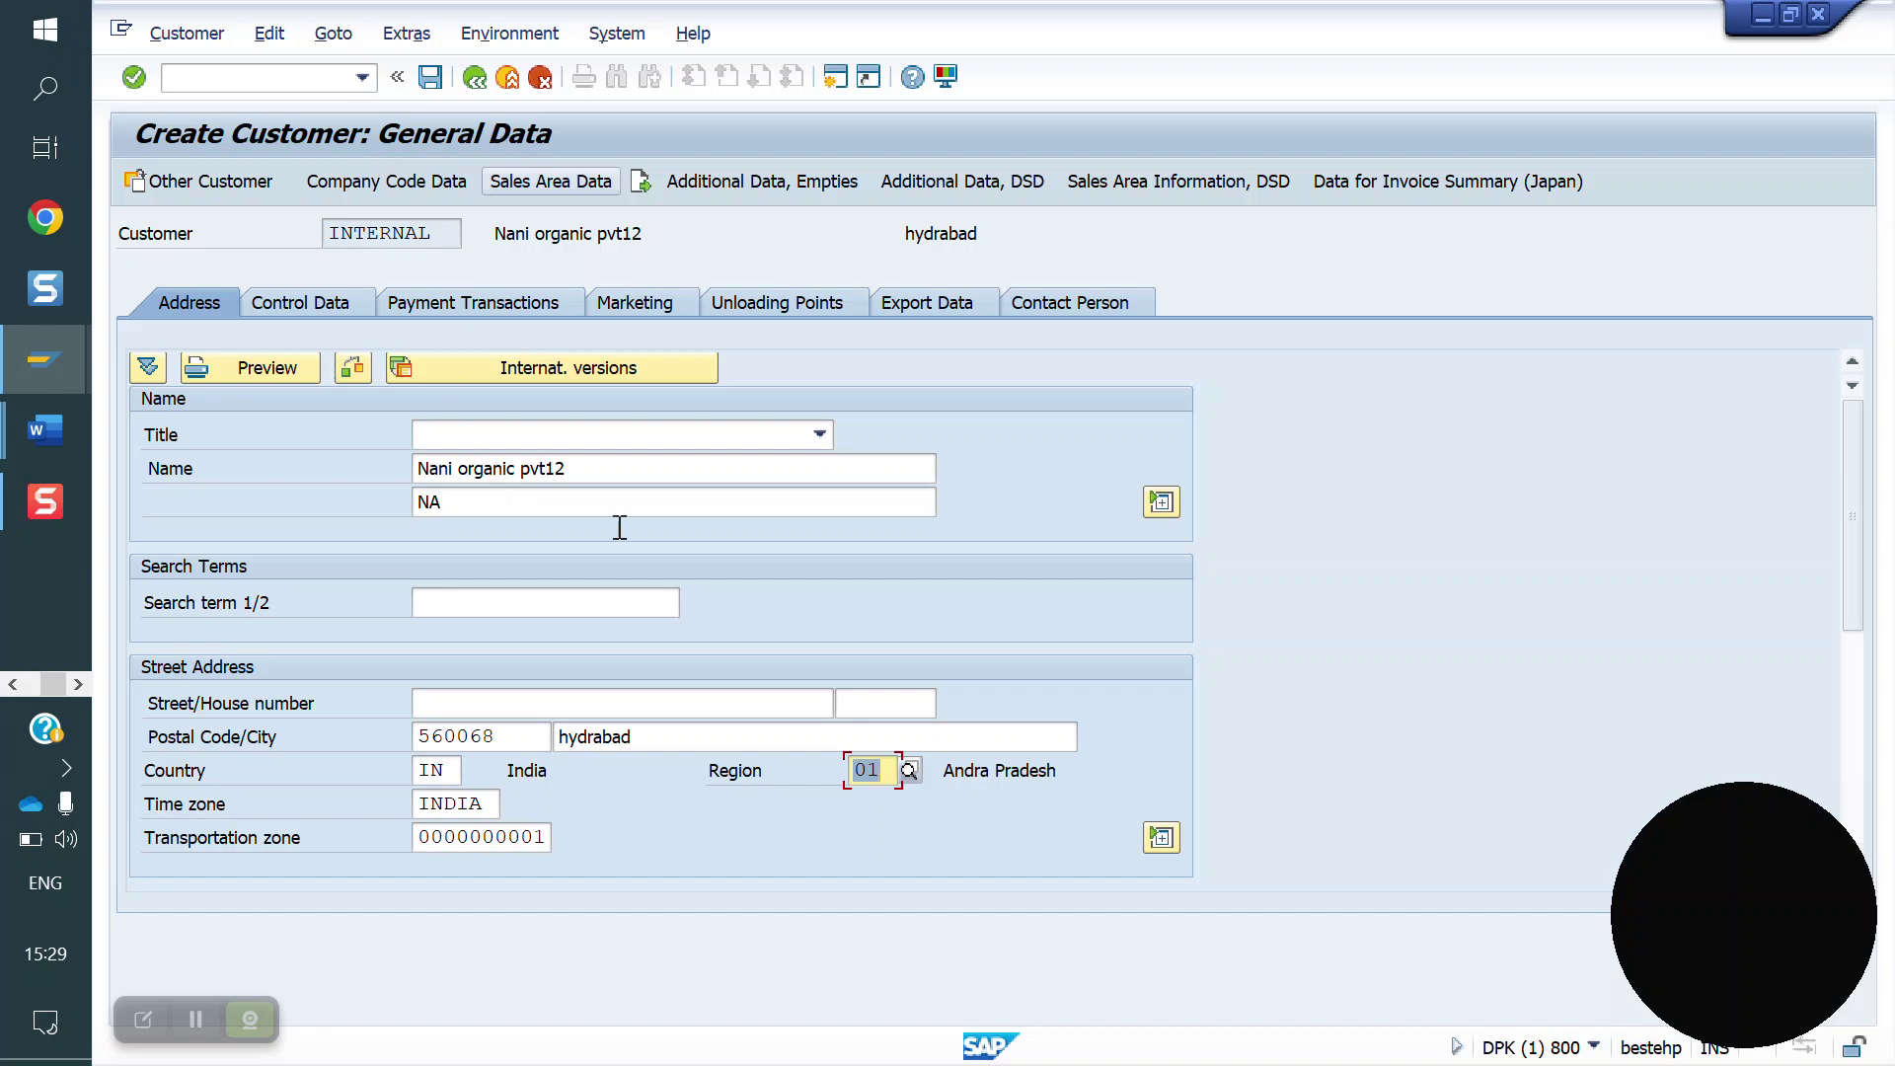
- Review the control, payment, marketing, unloading point and contact person data in the general data, and return to the address
{"action": "left_click", "coordinate": [280, 305]}
{"action": "left_click", "coordinate": [499, 304]}
{"action": "left_click", "coordinate": [612, 308]}
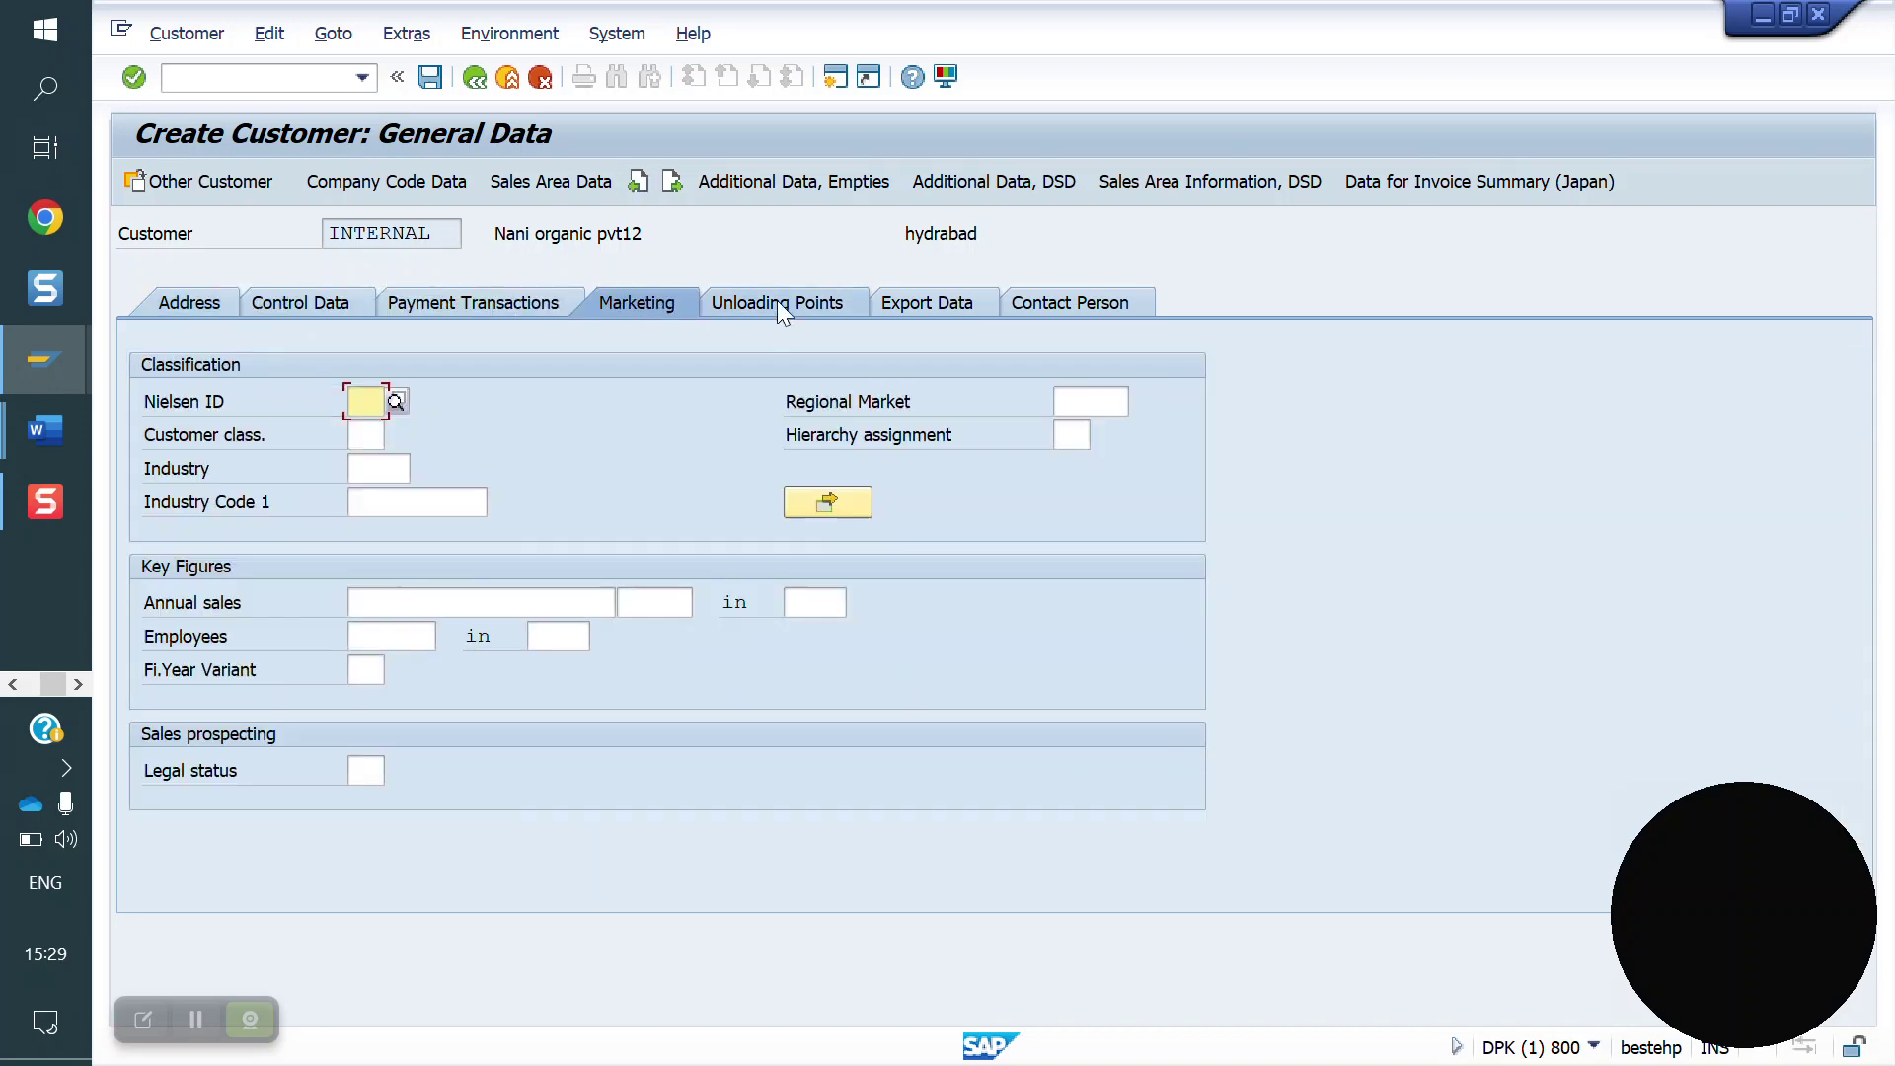
{"action": "left_click", "coordinate": [778, 301]}
{"action": "left_click", "coordinate": [1031, 314]}
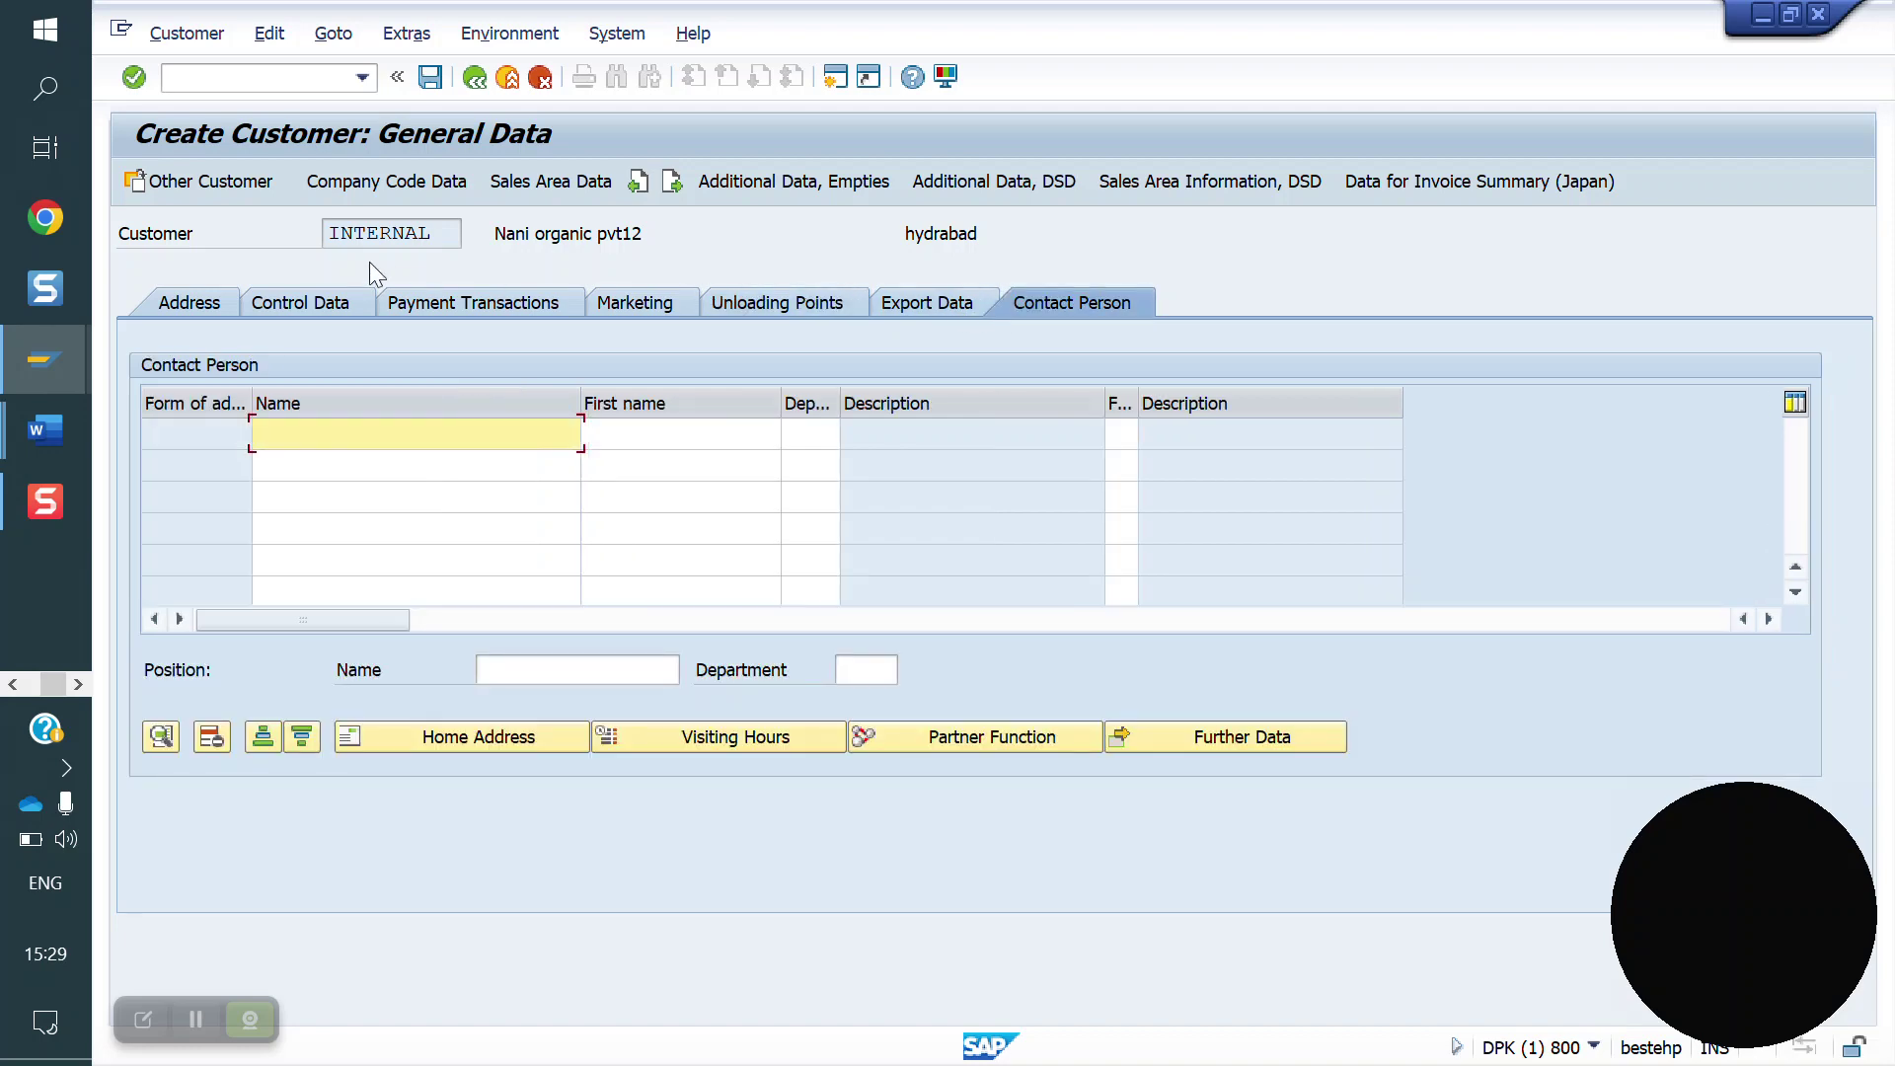
{"action": "left_click", "coordinate": [179, 312]}
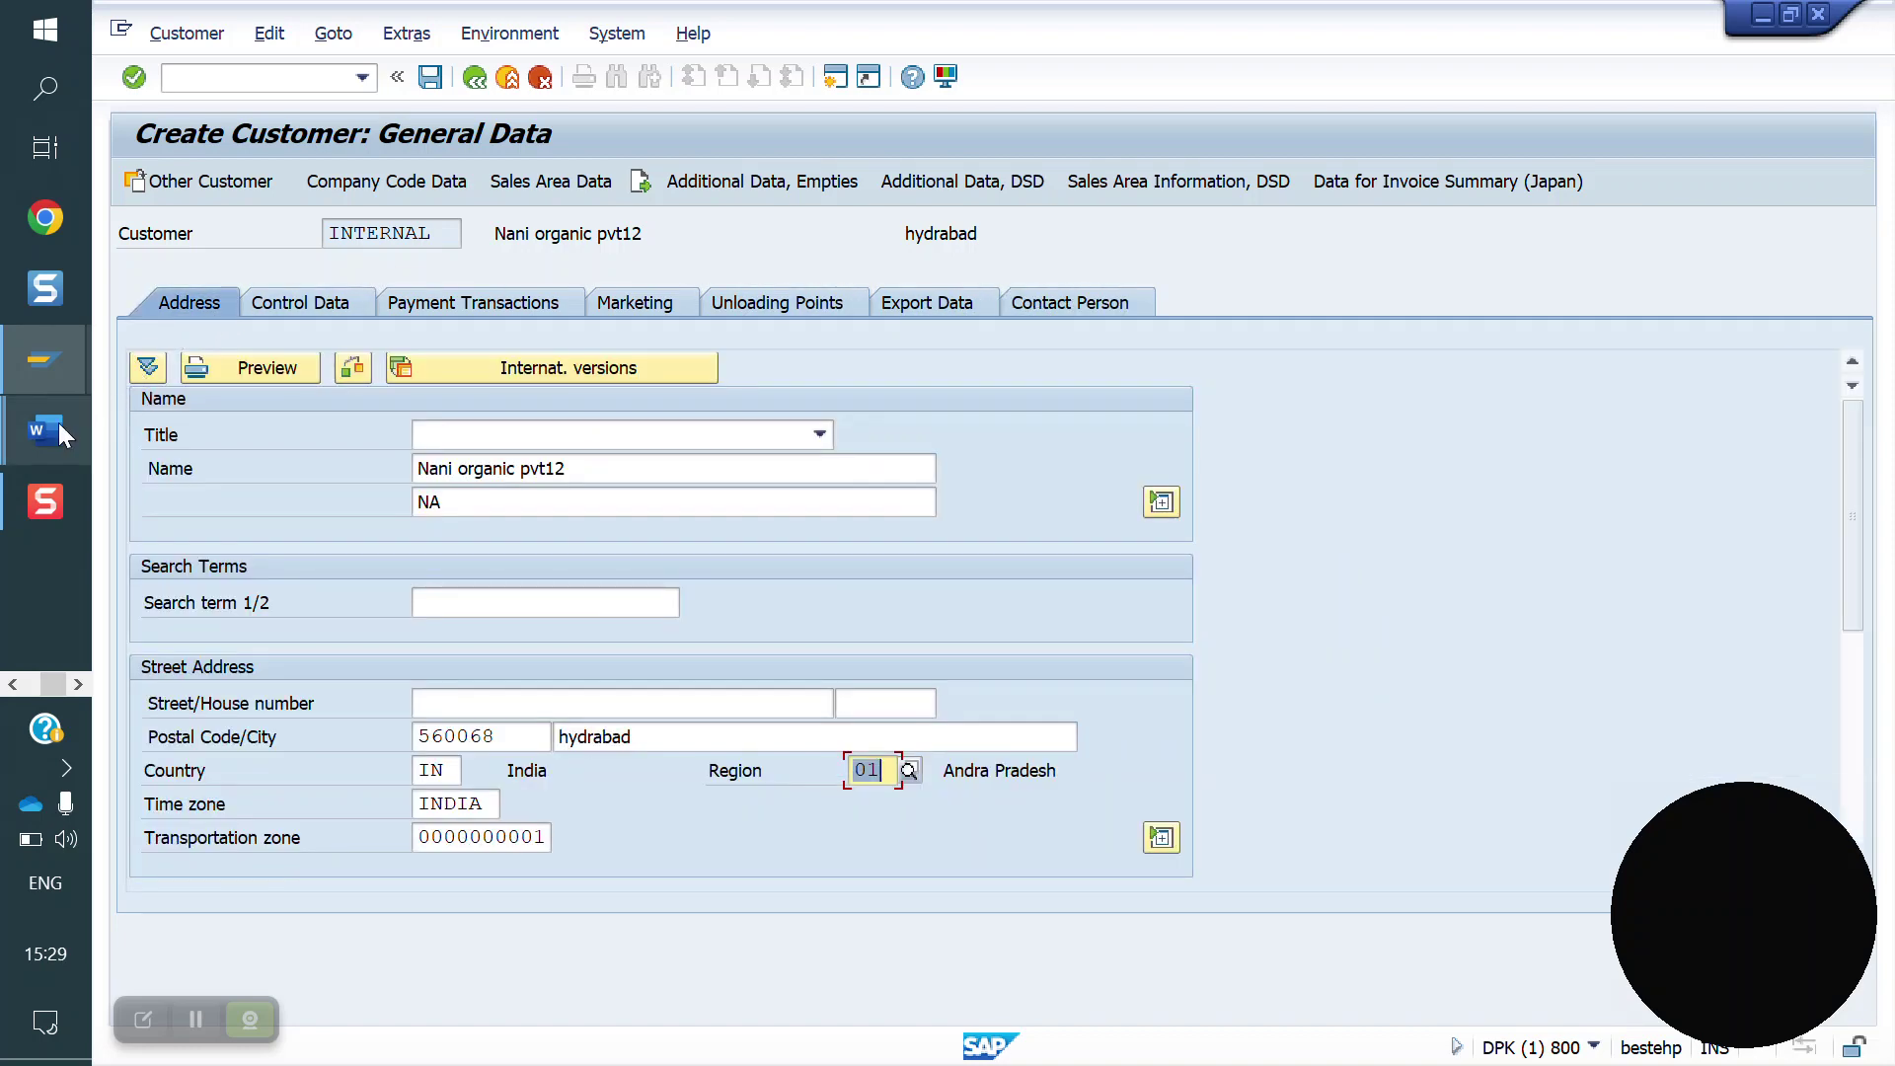
- Switch to the Word notes to consult the customer master tables, and return to the customer in SAP
{"action": "mouse_move", "coordinate": [57, 422]}
{"action": "left_click", "coordinate": [206, 536]}
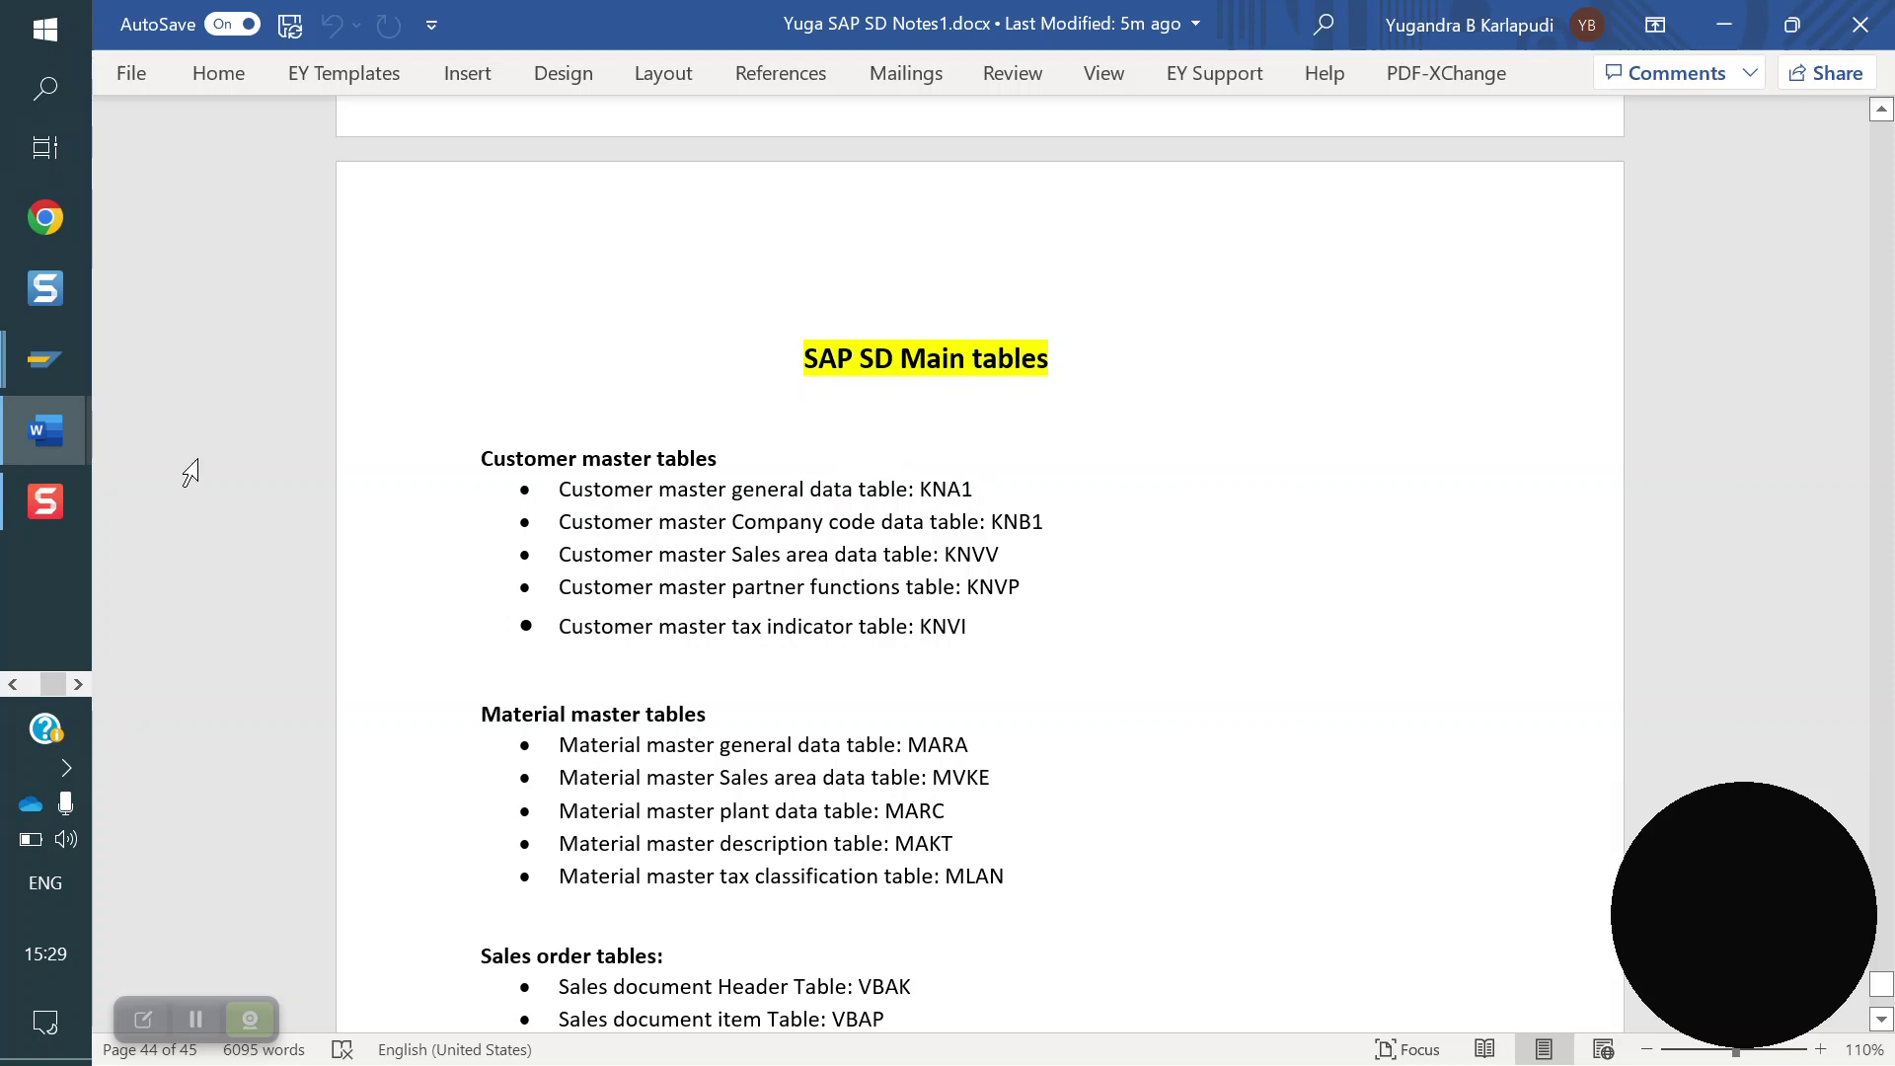
{"action": "mouse_move", "coordinate": [59, 370]}
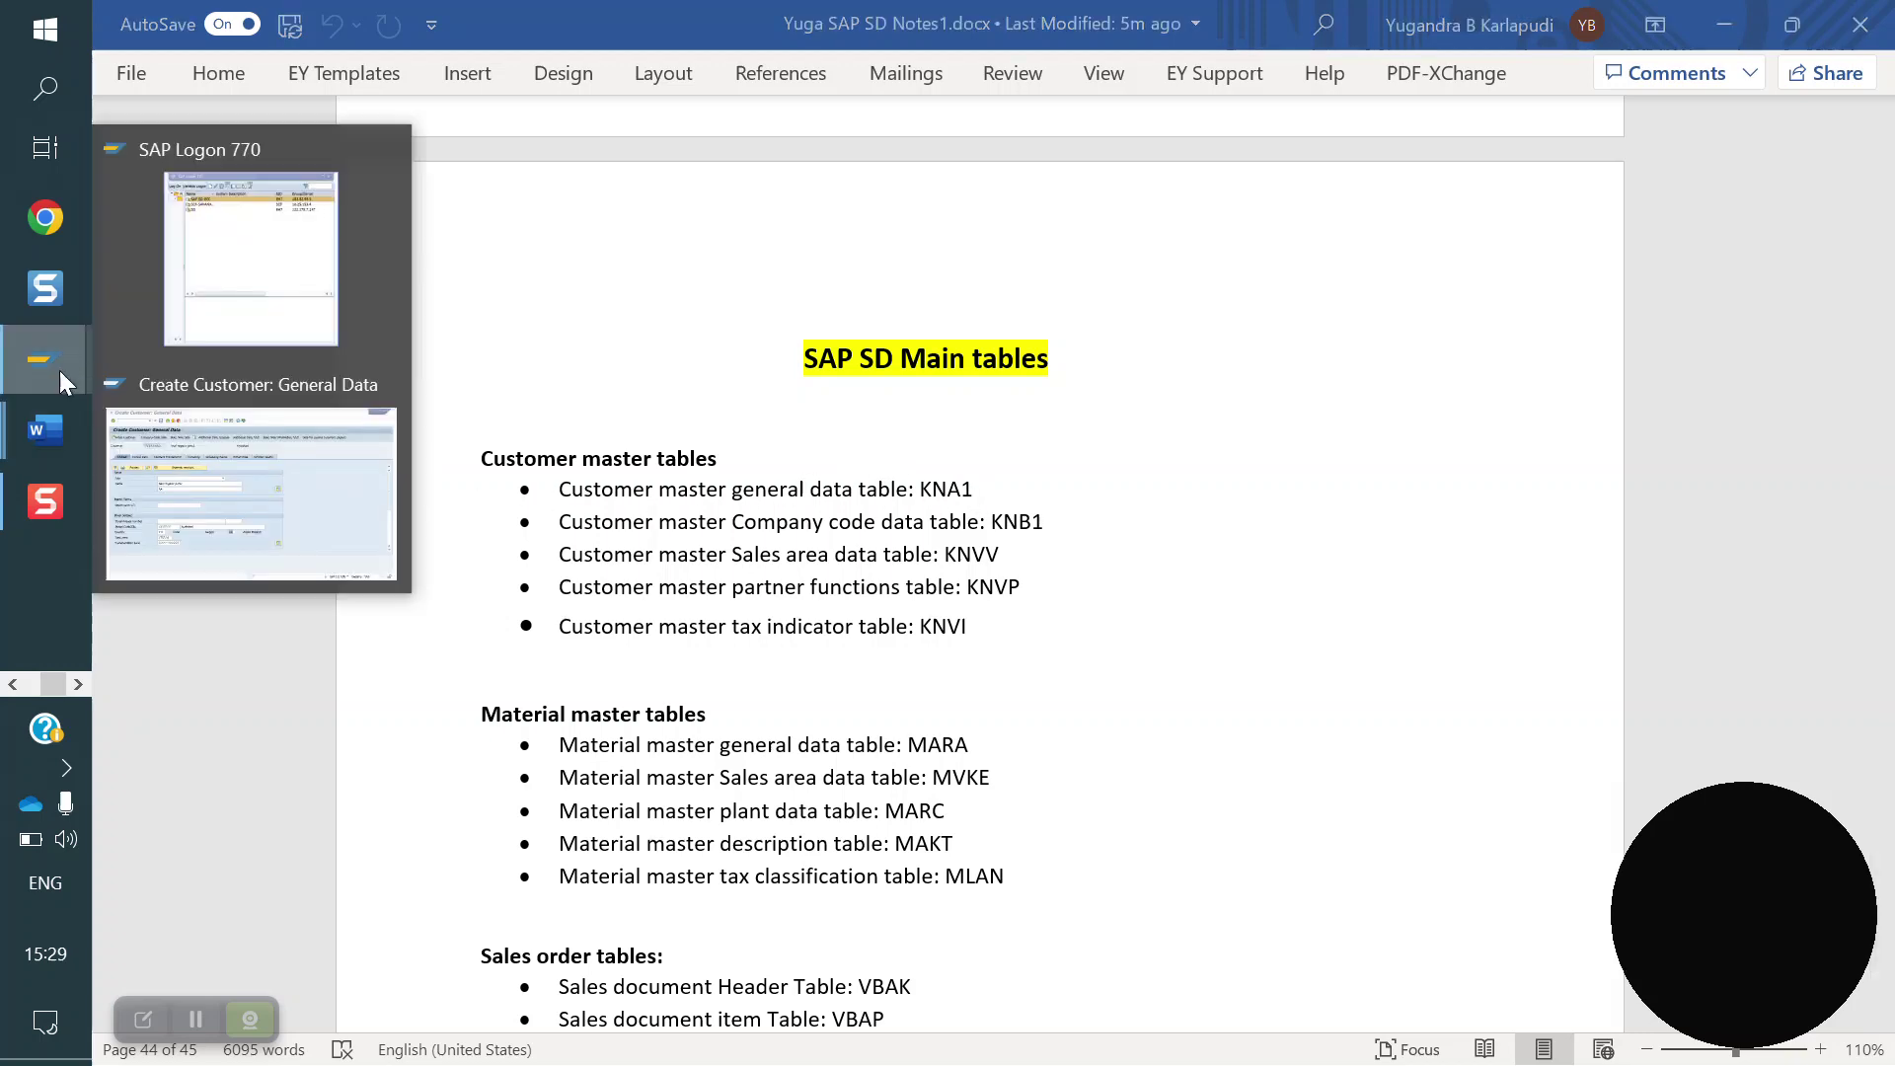
{"action": "left_click", "coordinate": [240, 489]}
- Set the reconciliation account to 411100 in the company code data and review the payment transactions
{"action": "left_click", "coordinate": [400, 186]}
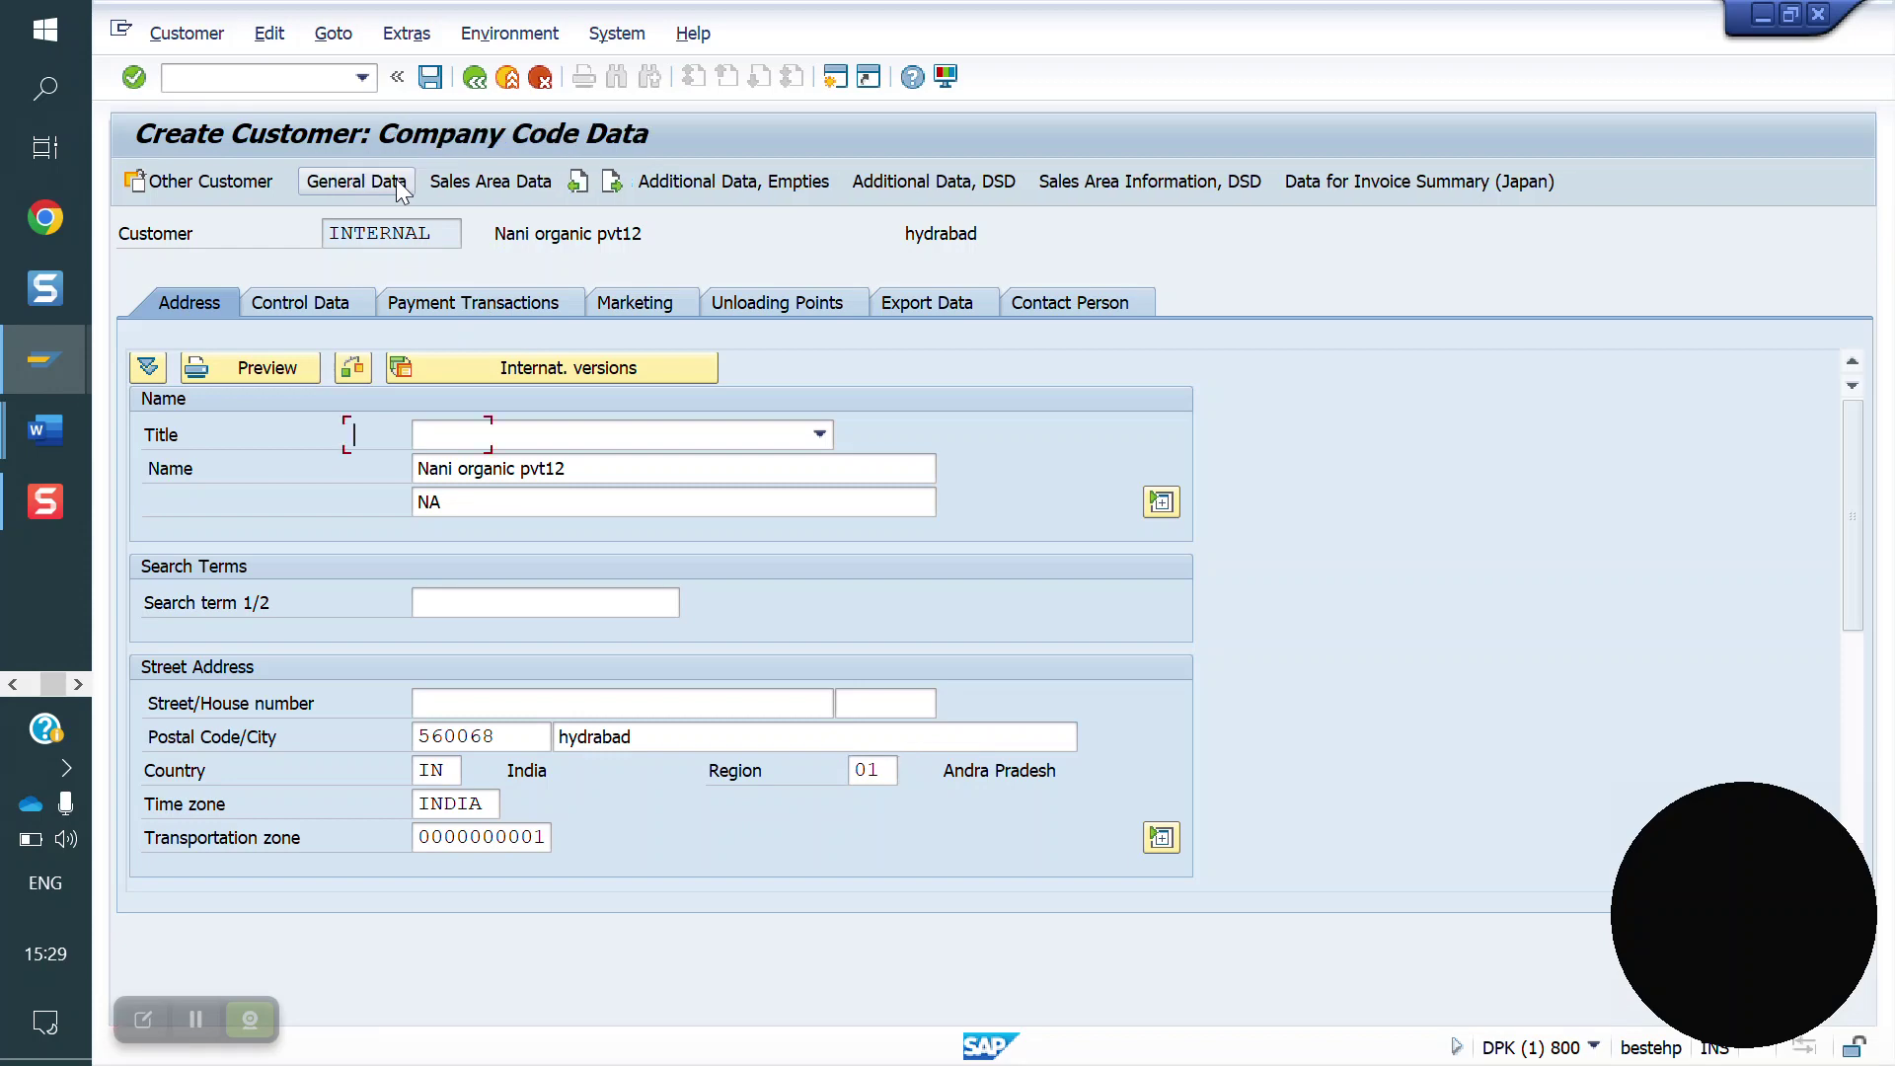
{"action": "key", "text": "BackSpace"}
{"action": "left_click", "coordinate": [431, 455]}
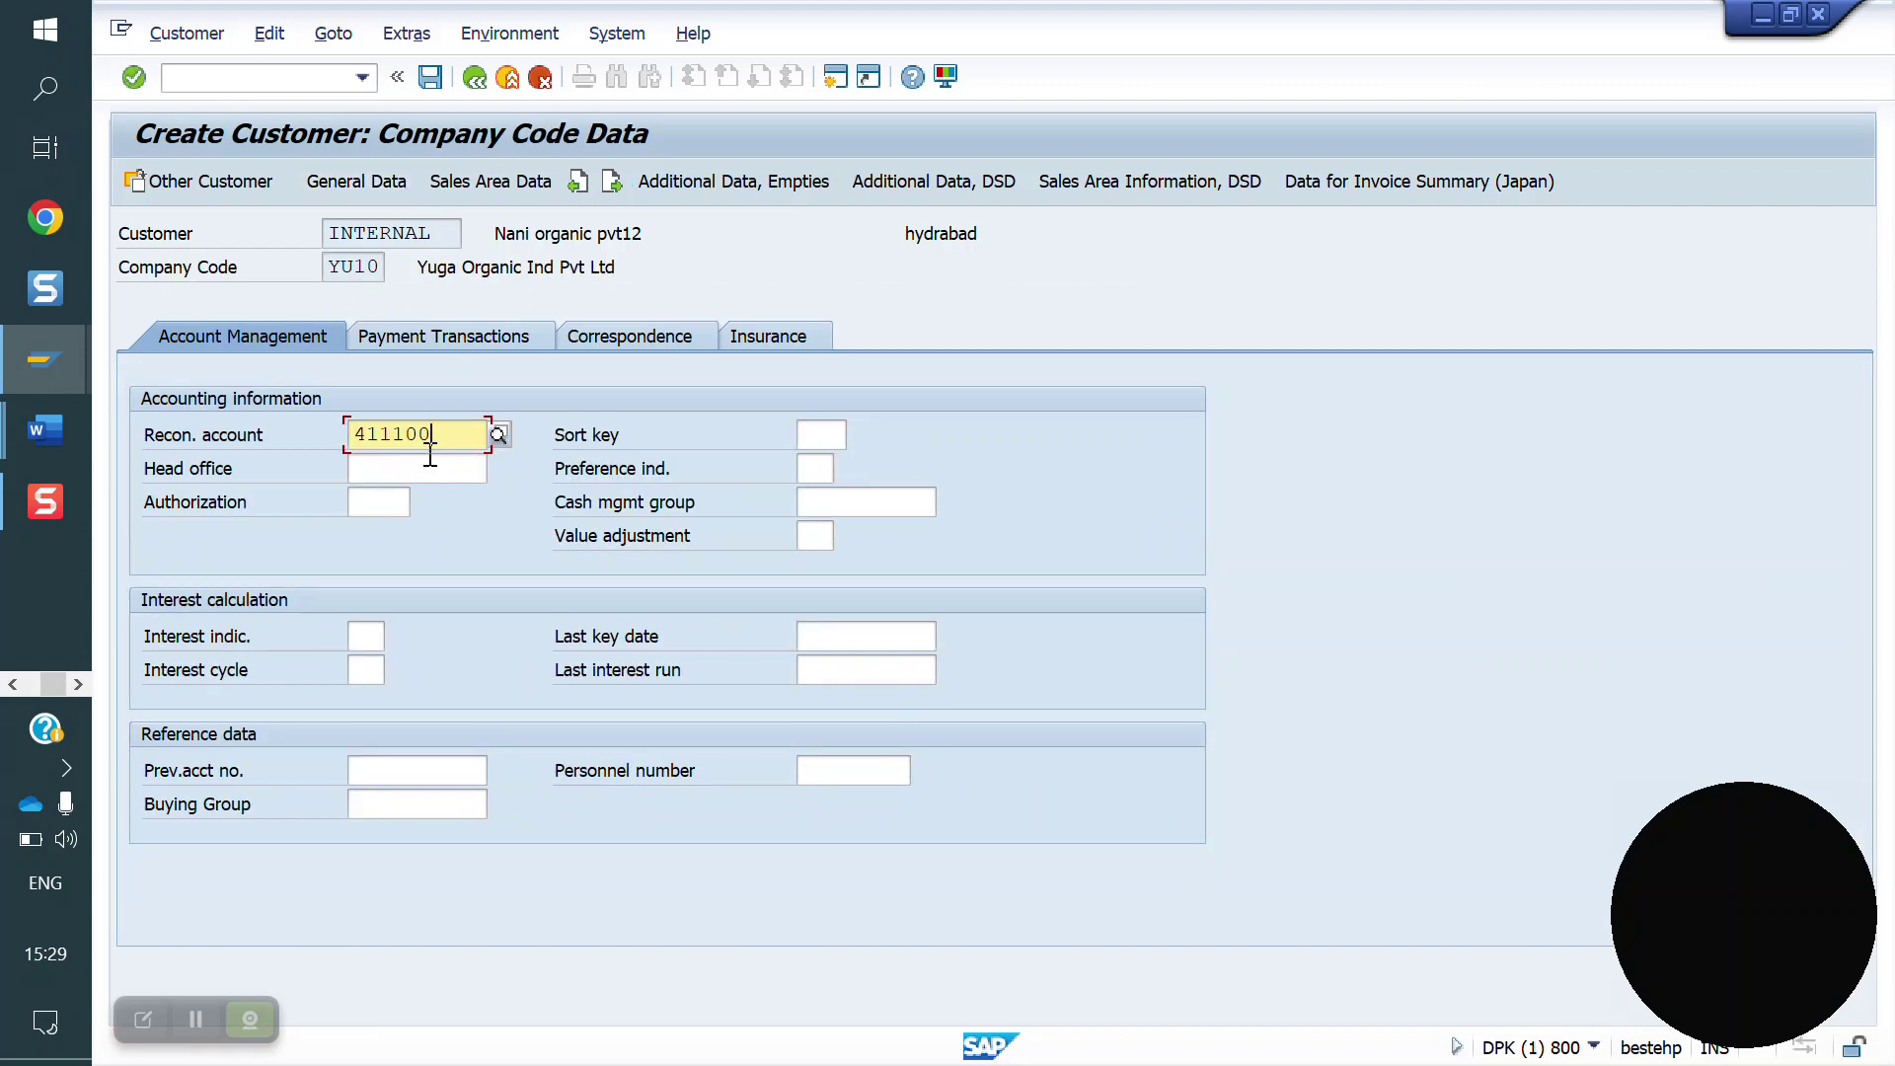
{"action": "left_click", "coordinate": [411, 335]}
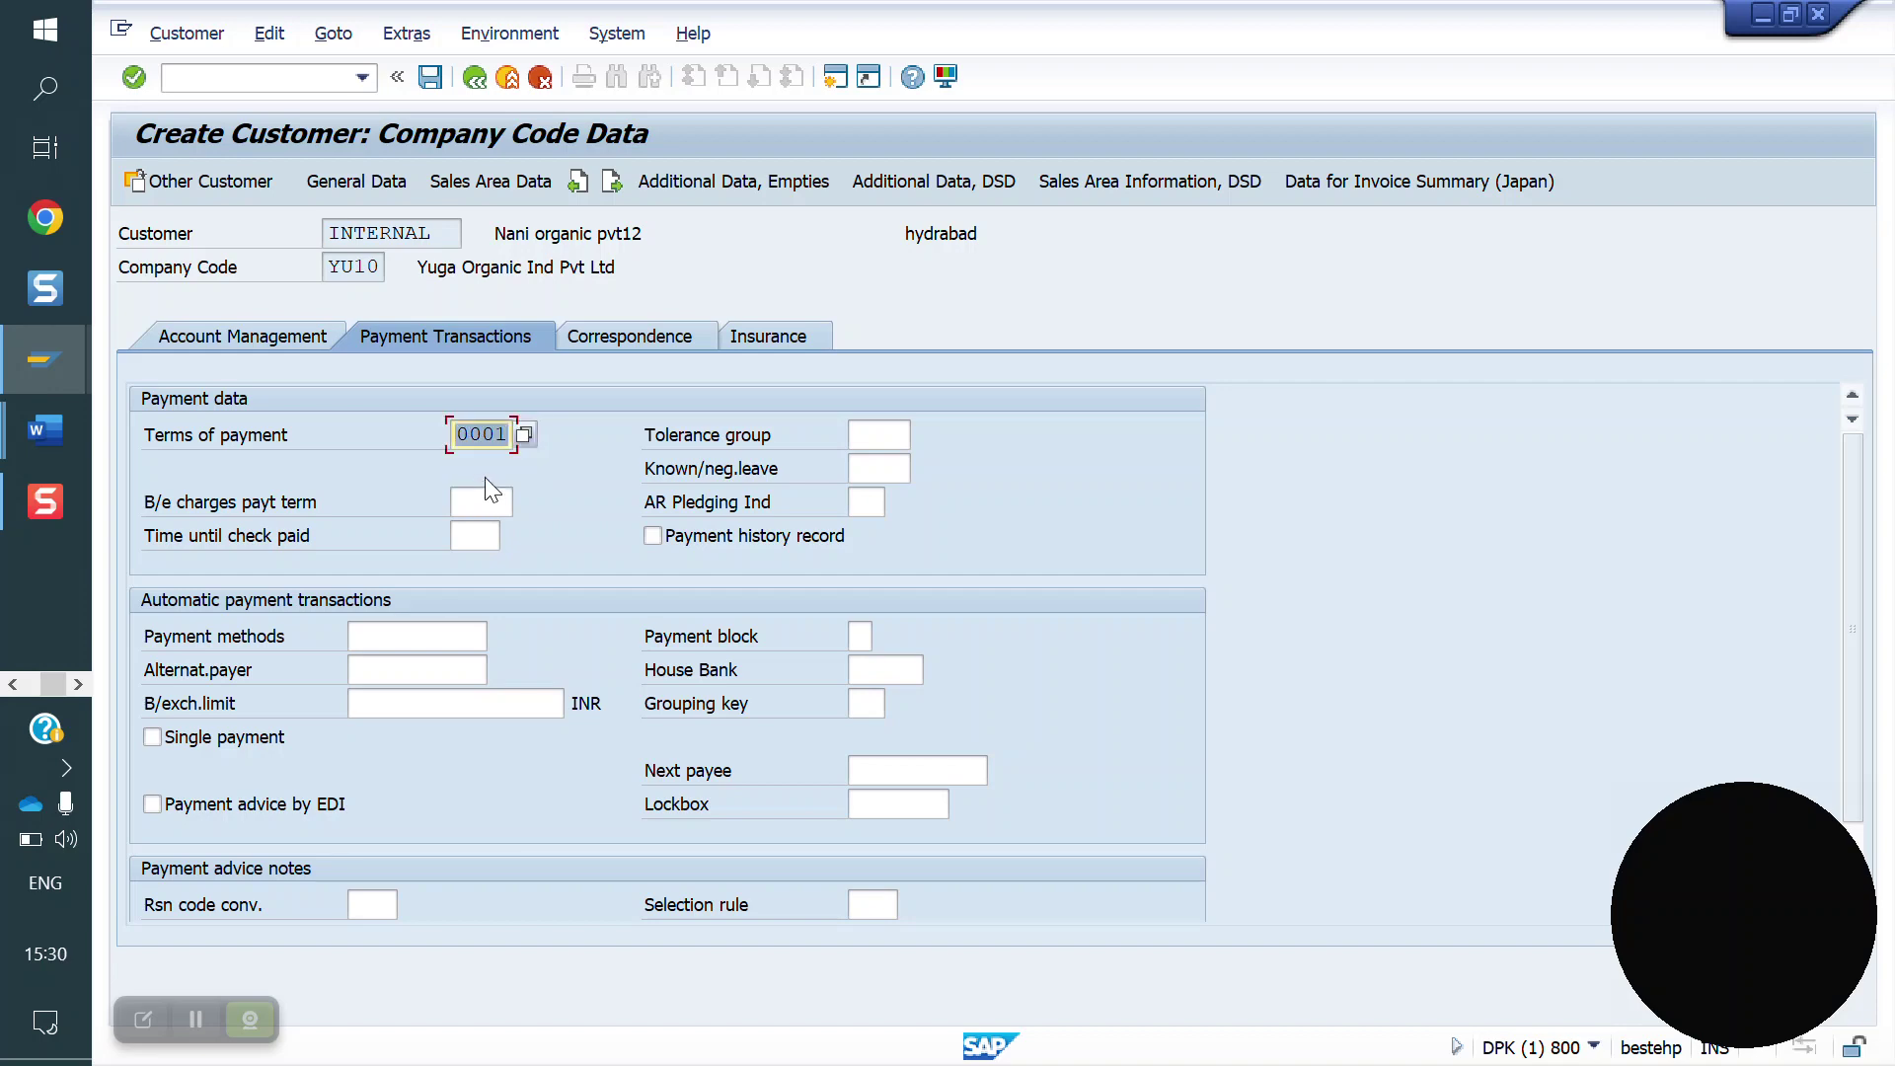
{"action": "left_click", "coordinate": [257, 327]}
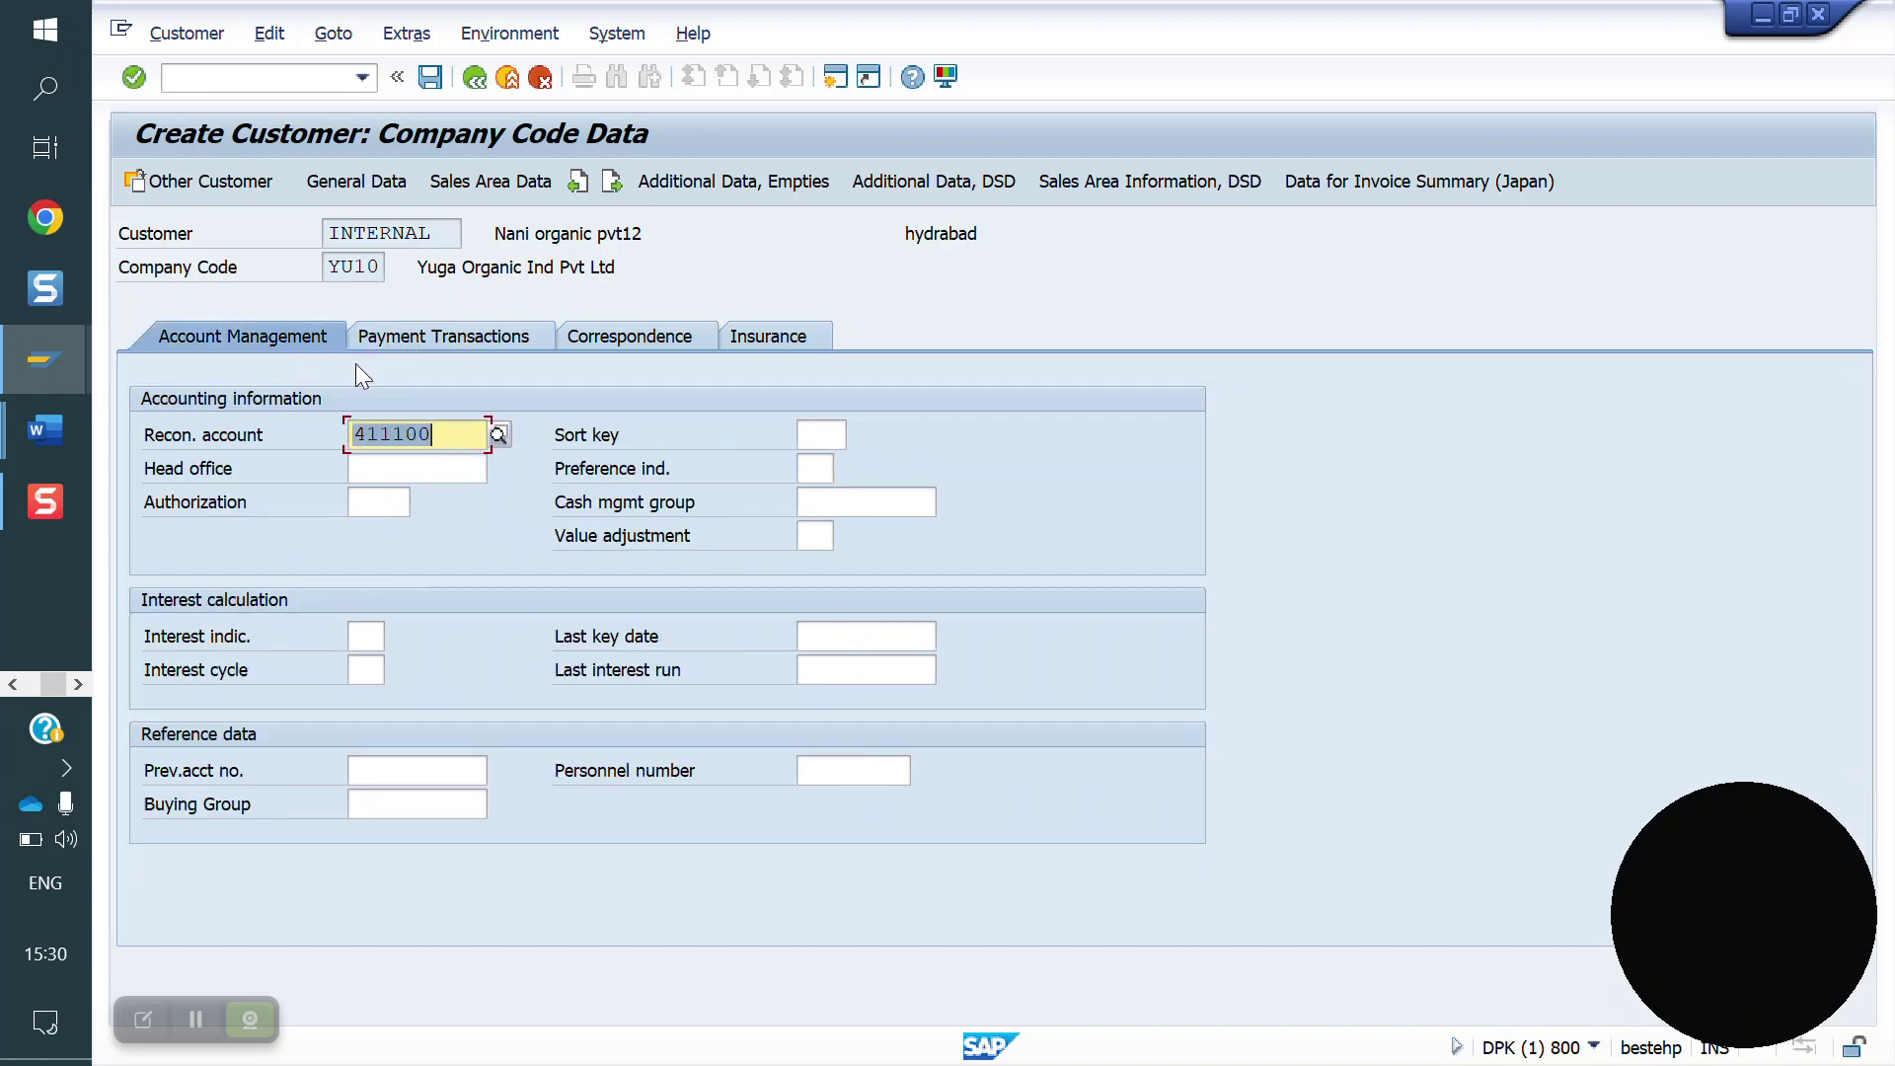
{"action": "left_click", "coordinate": [454, 335]}
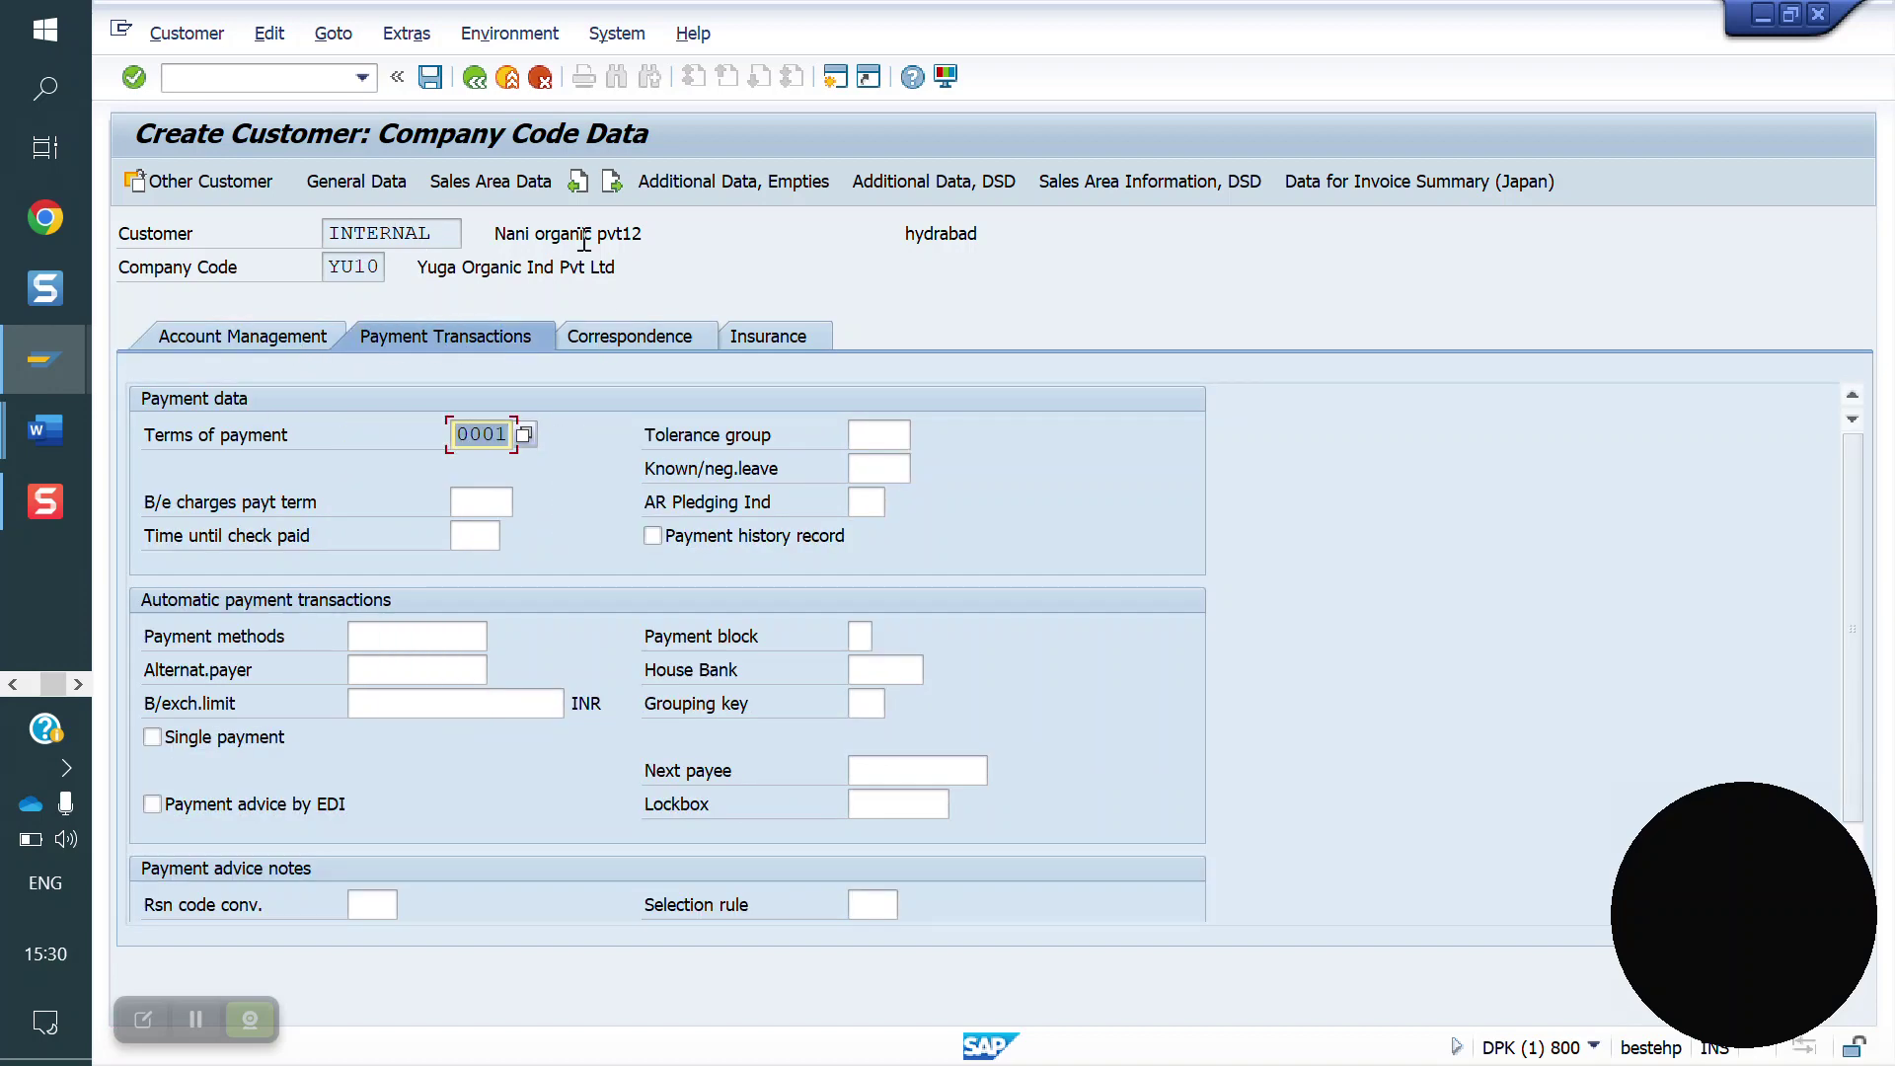
- Select the company code data table line (KNB1) in the Word notes, and return to the customer in SAP
{"action": "mouse_move", "coordinate": [45, 424]}
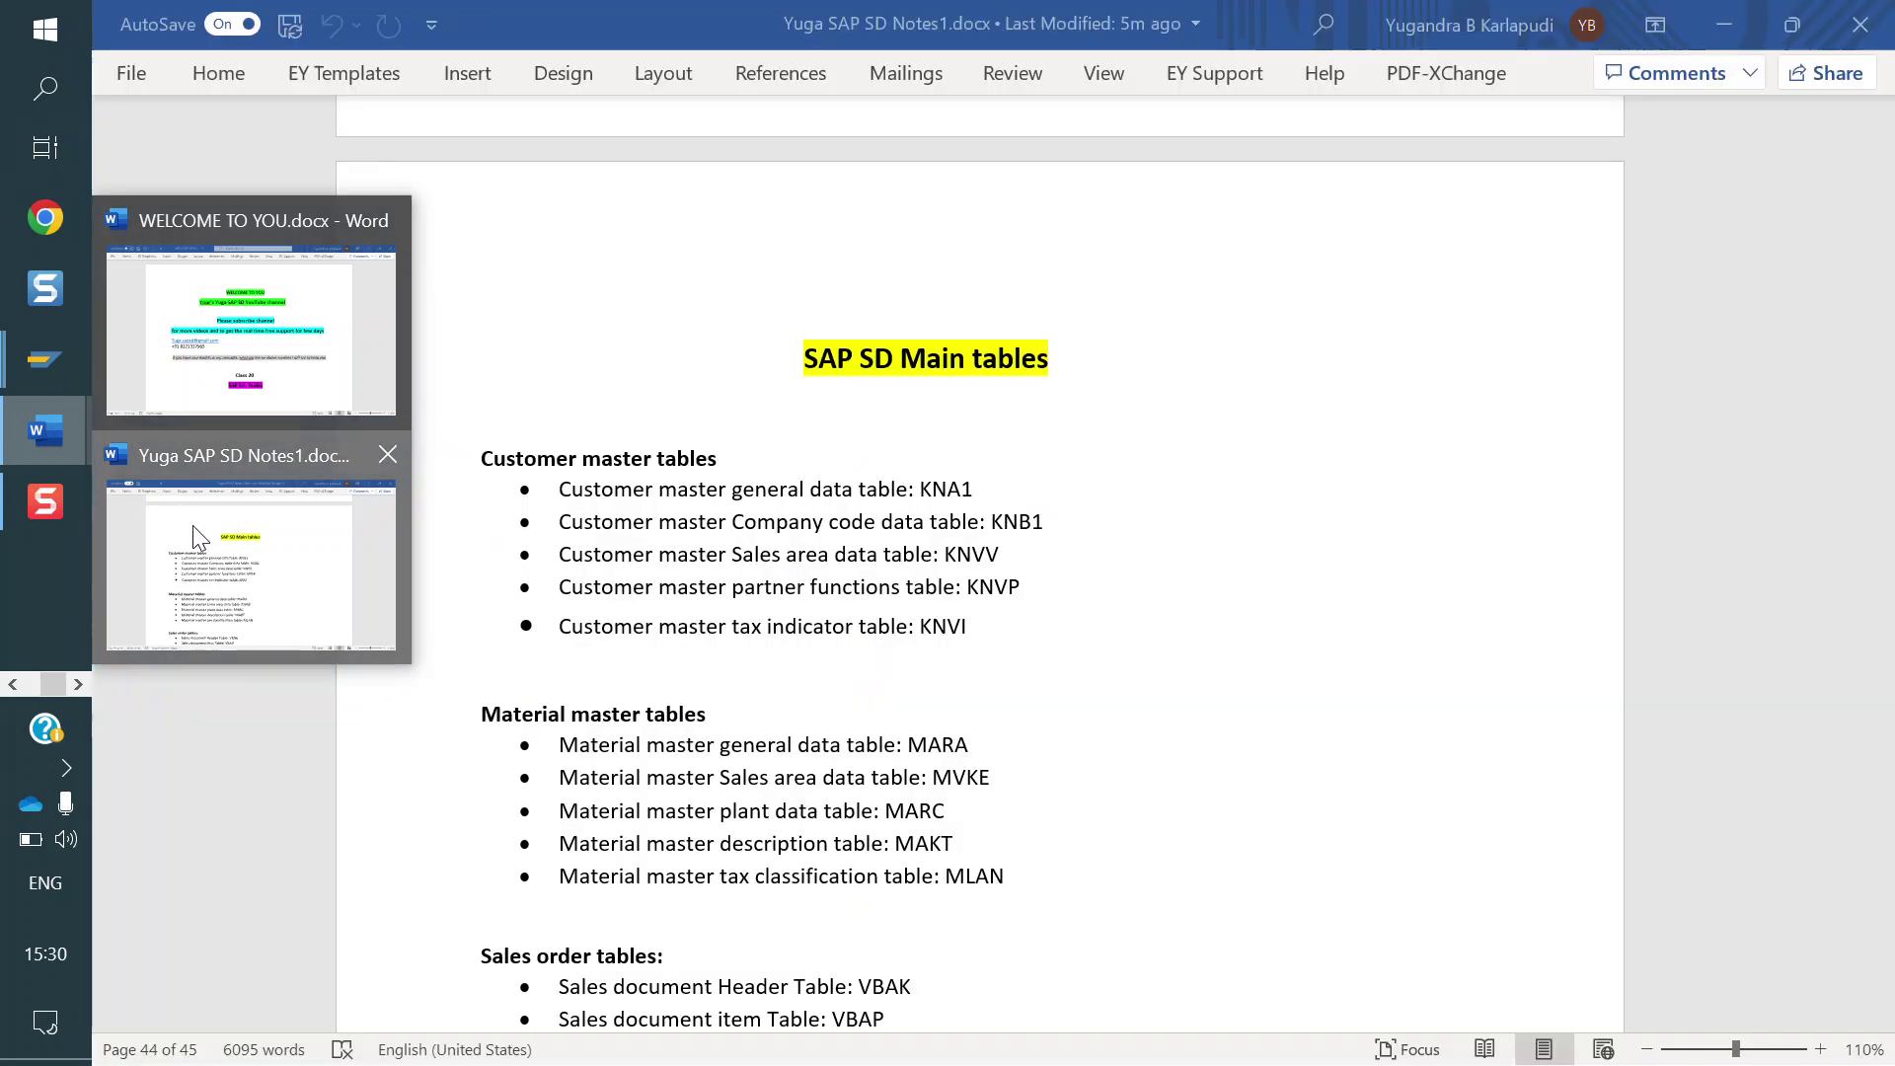
{"action": "left_click", "coordinate": [193, 525]}
{"action": "left_click_drag", "start_coordinate": [1050, 519], "coordinate": [560, 517]}
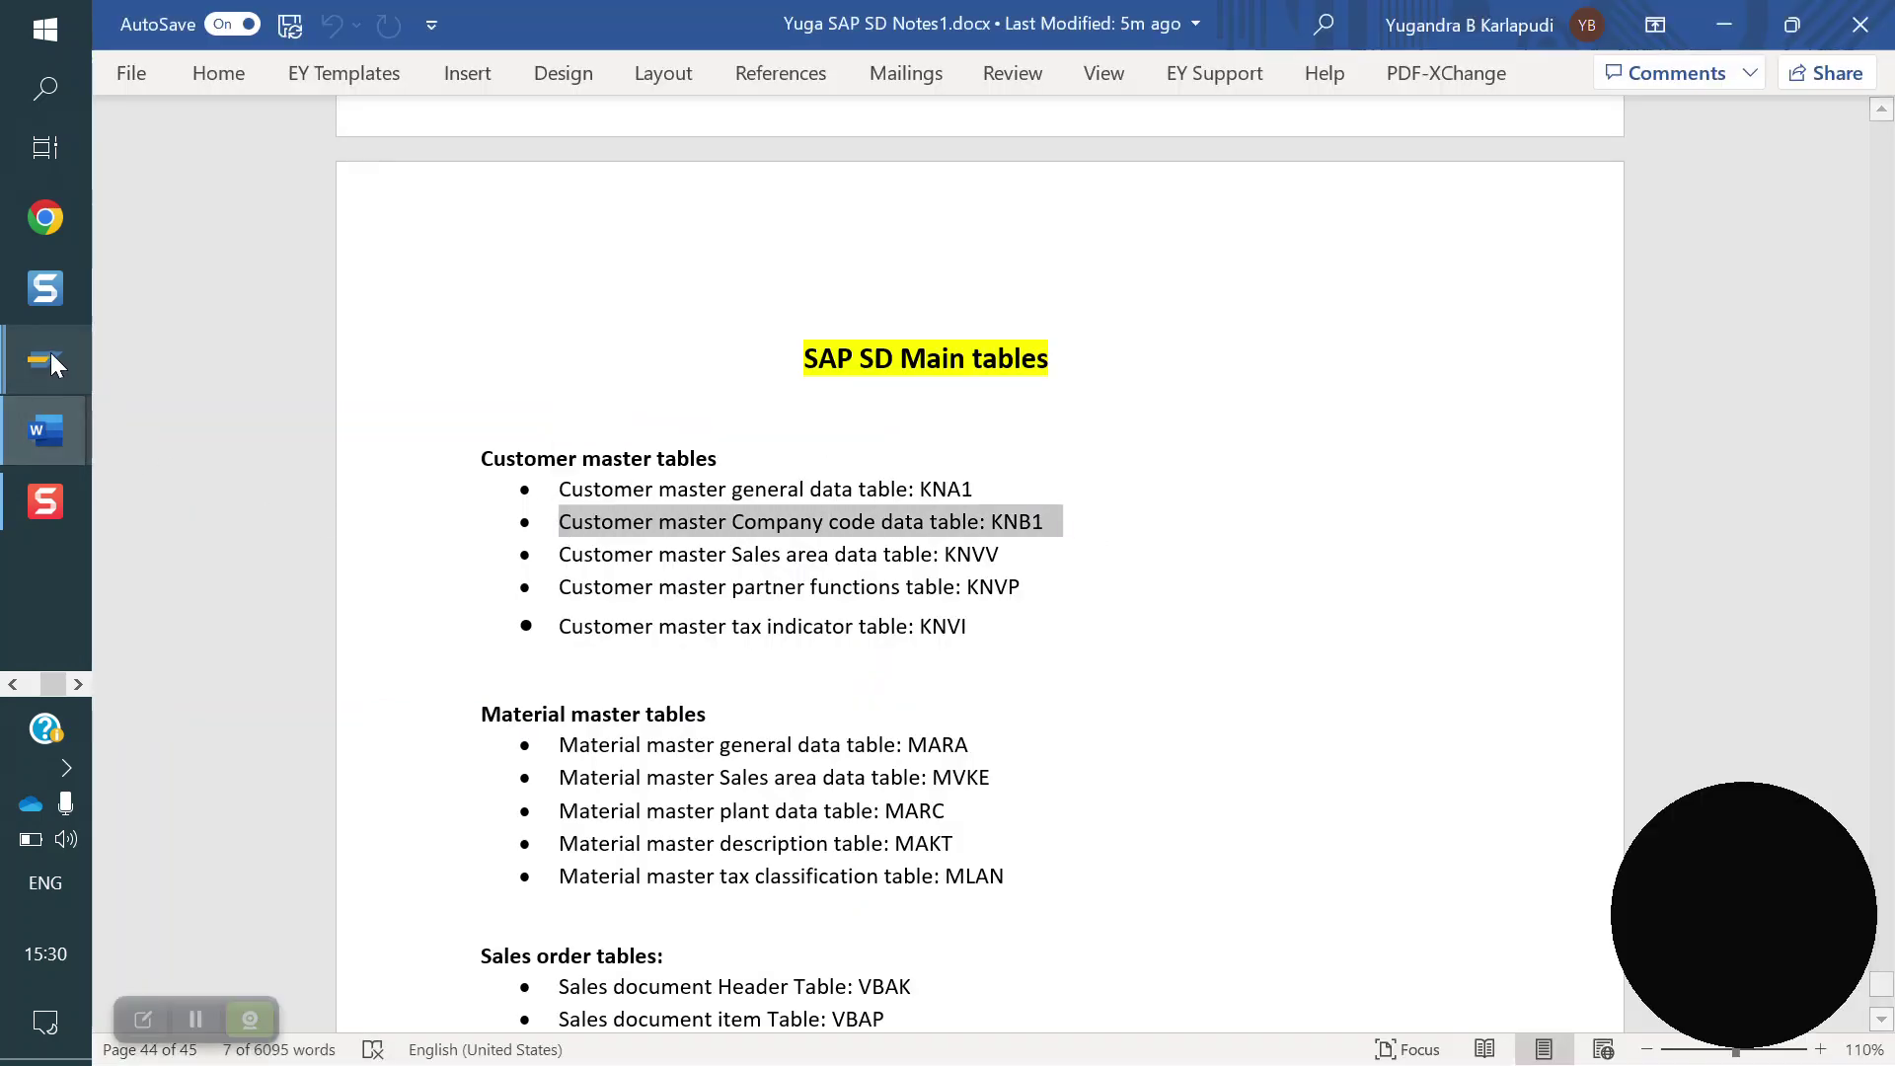
{"action": "mouse_move", "coordinate": [50, 352]}
{"action": "left_click", "coordinate": [328, 494]}
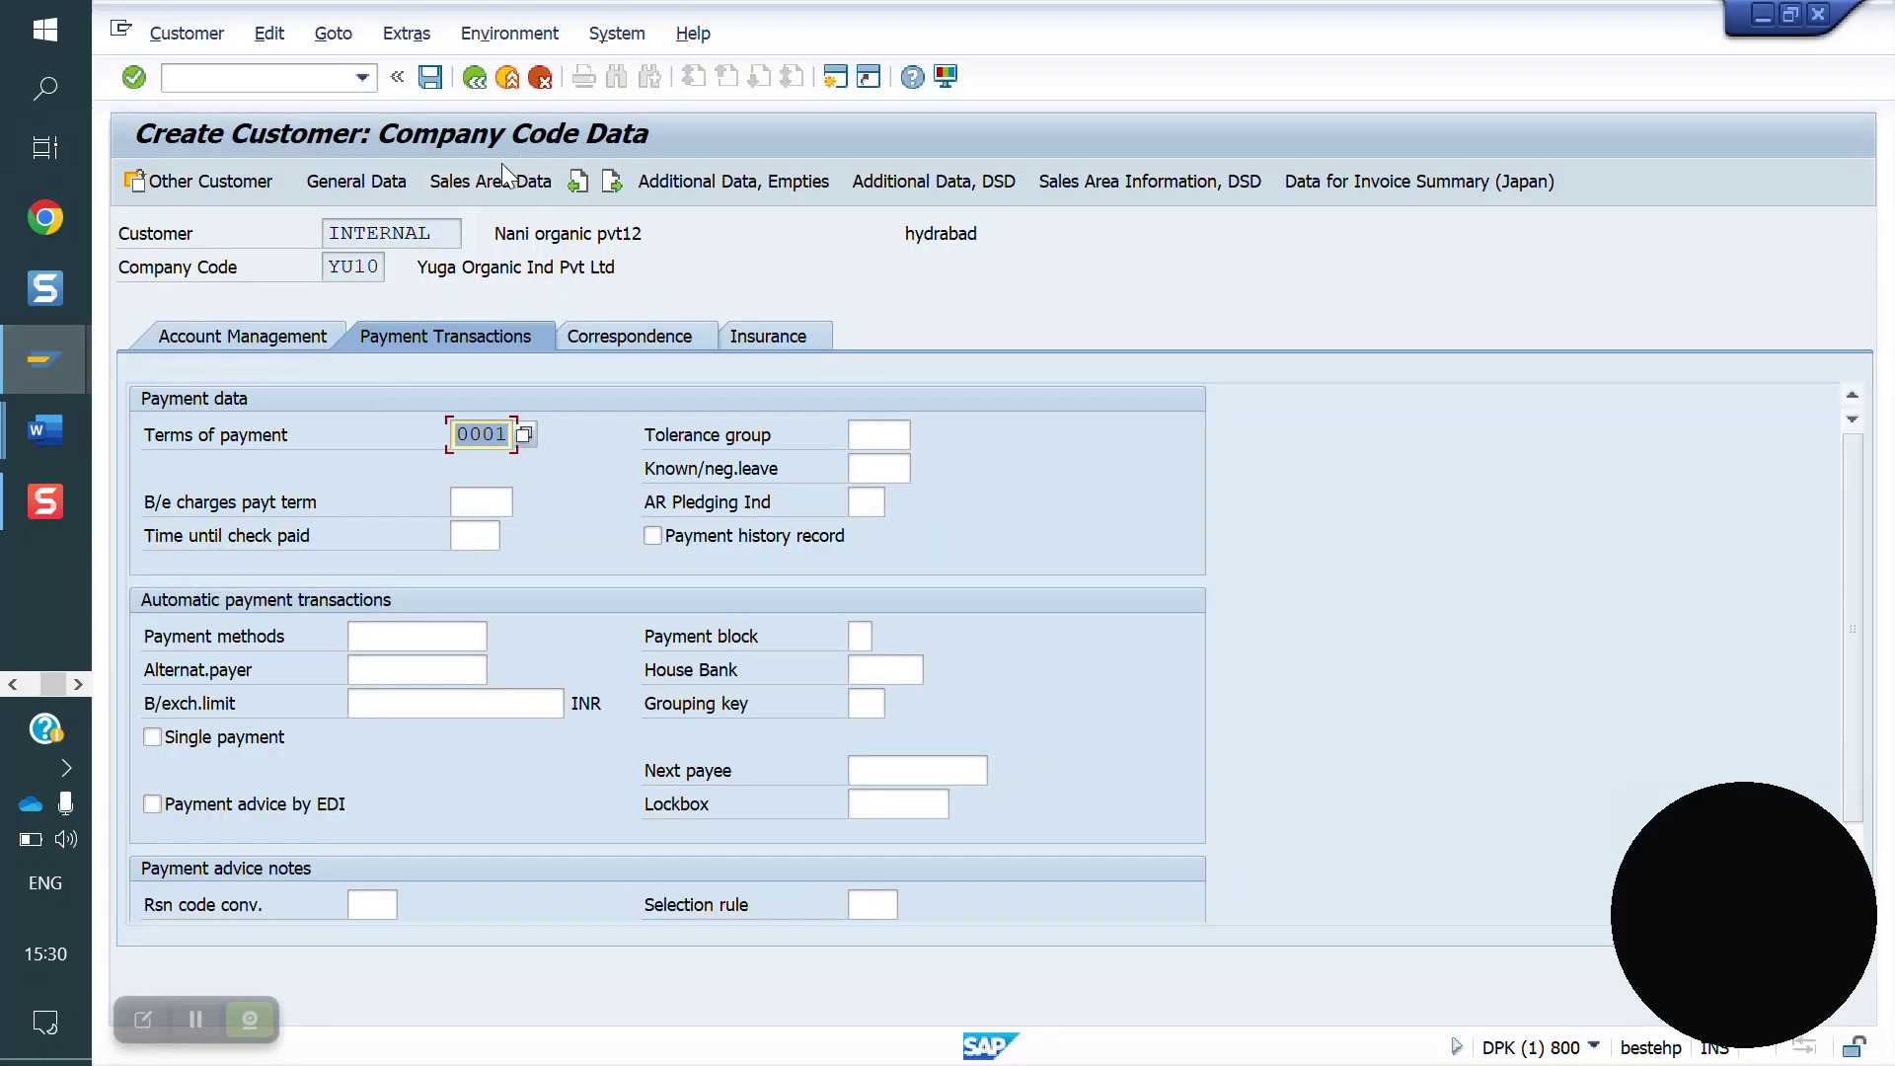
- Set the shipping conditions to 01 in the customer's sales area data
{"action": "left_click", "coordinate": [484, 183]}
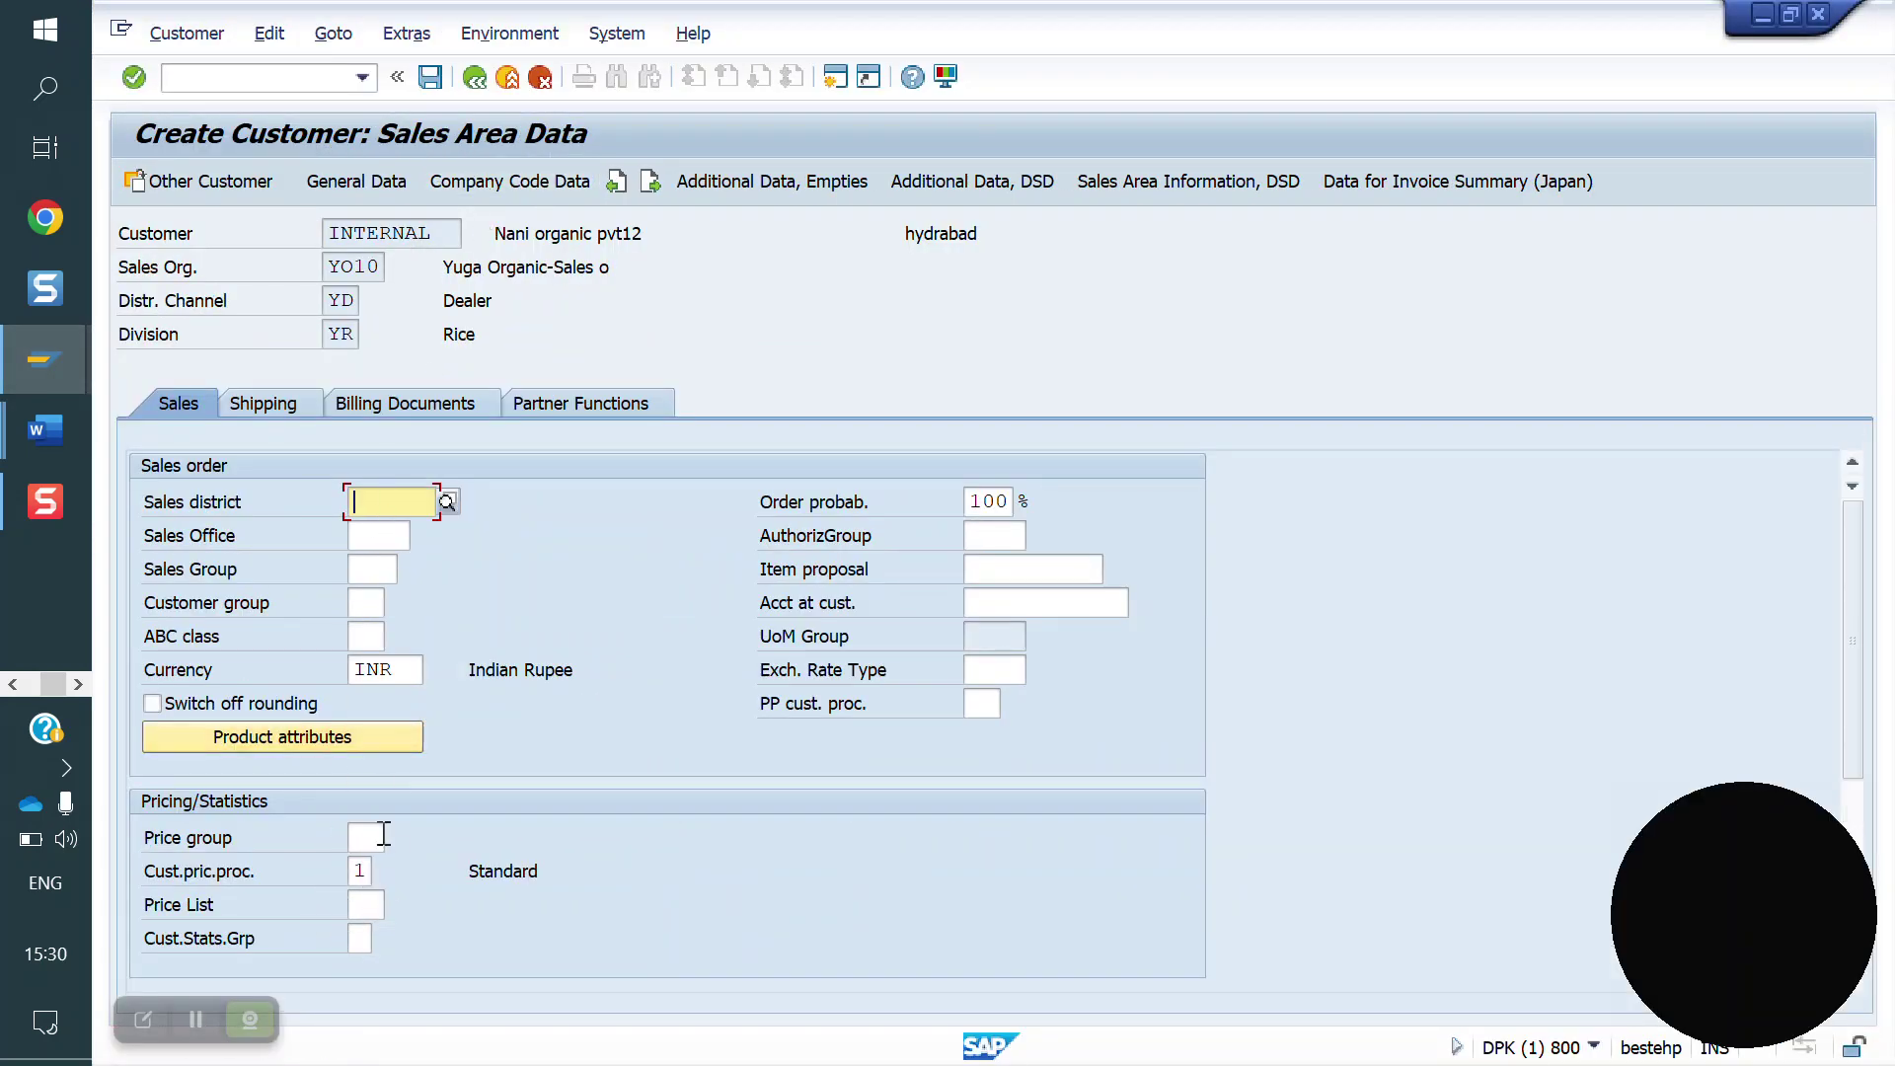
{"action": "left_click", "coordinate": [275, 403]}
{"action": "left_click", "coordinate": [437, 533]}
{"action": "type", "text": "01"}
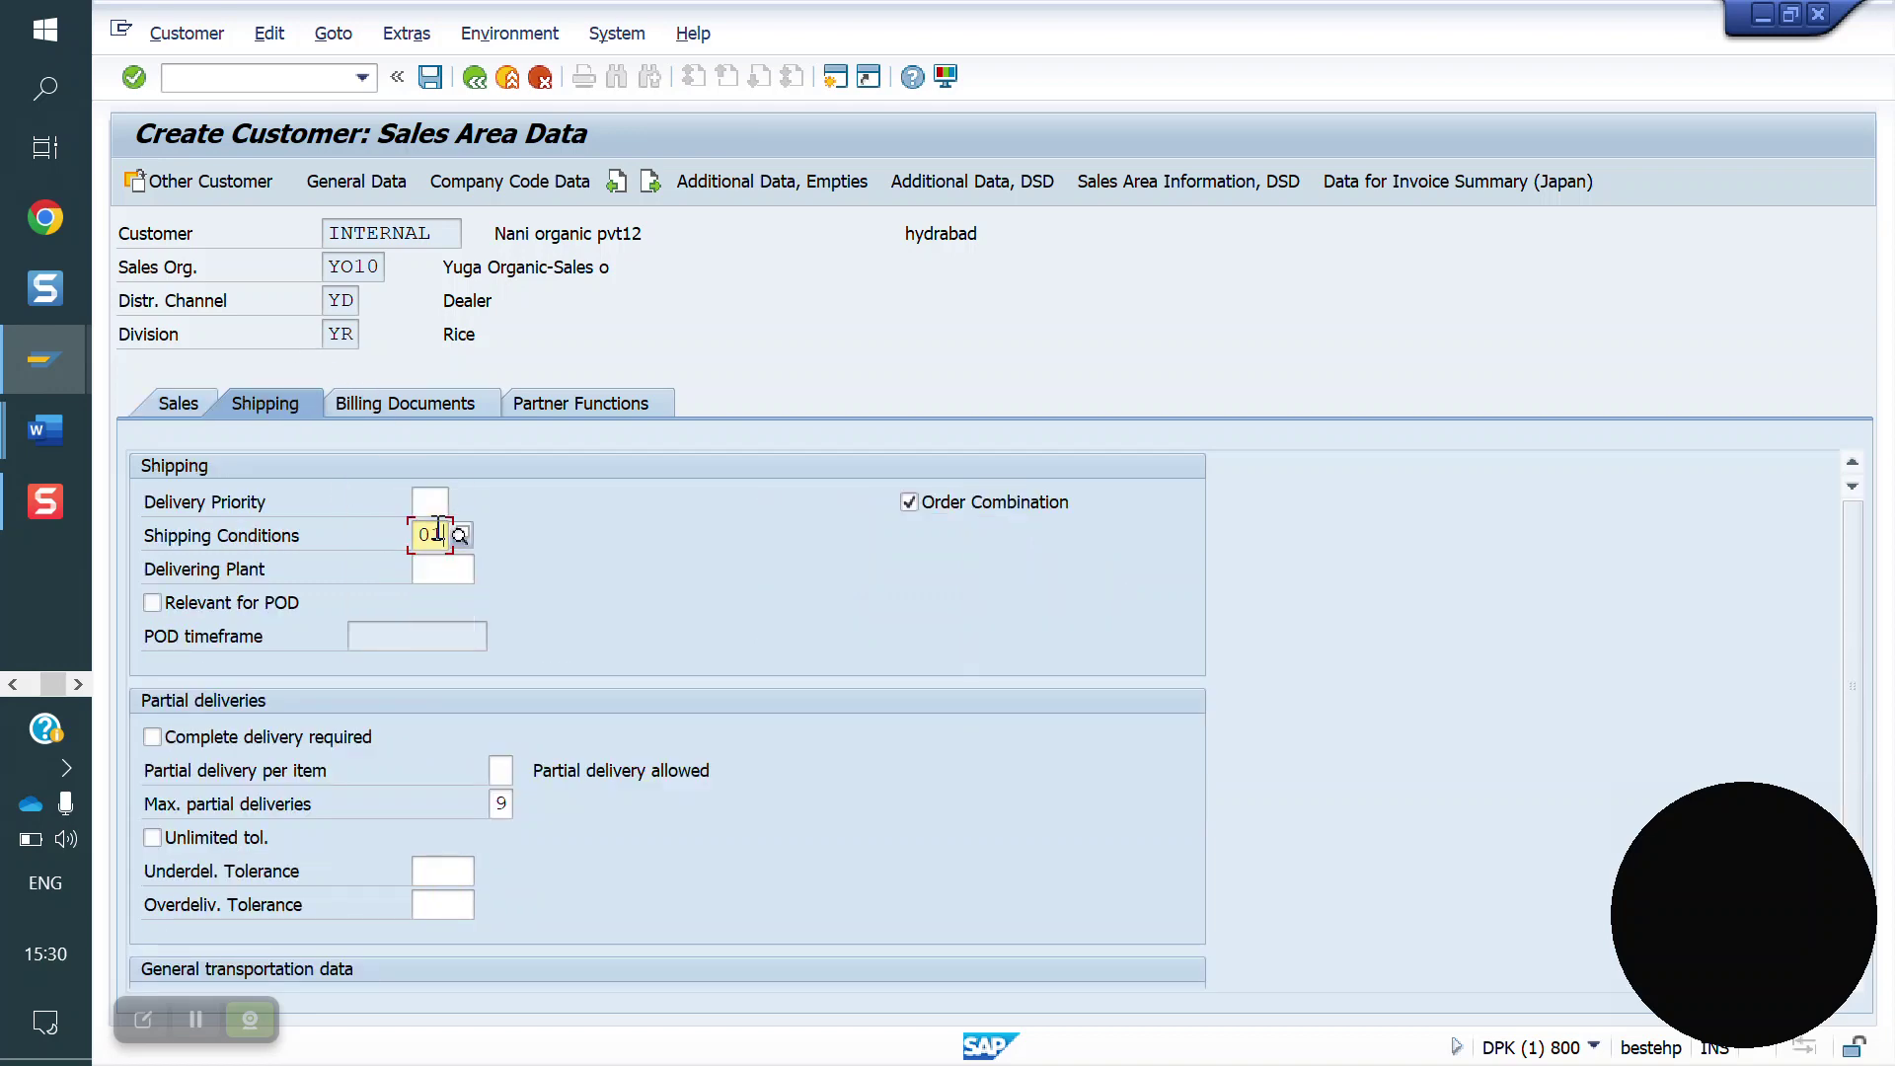
{"action": "key", "text": "Return"}
- Set the tax classification to 1 for CGST, IGST, SGST and UGST in the billing document data
{"action": "left_click", "coordinate": [380, 404]}
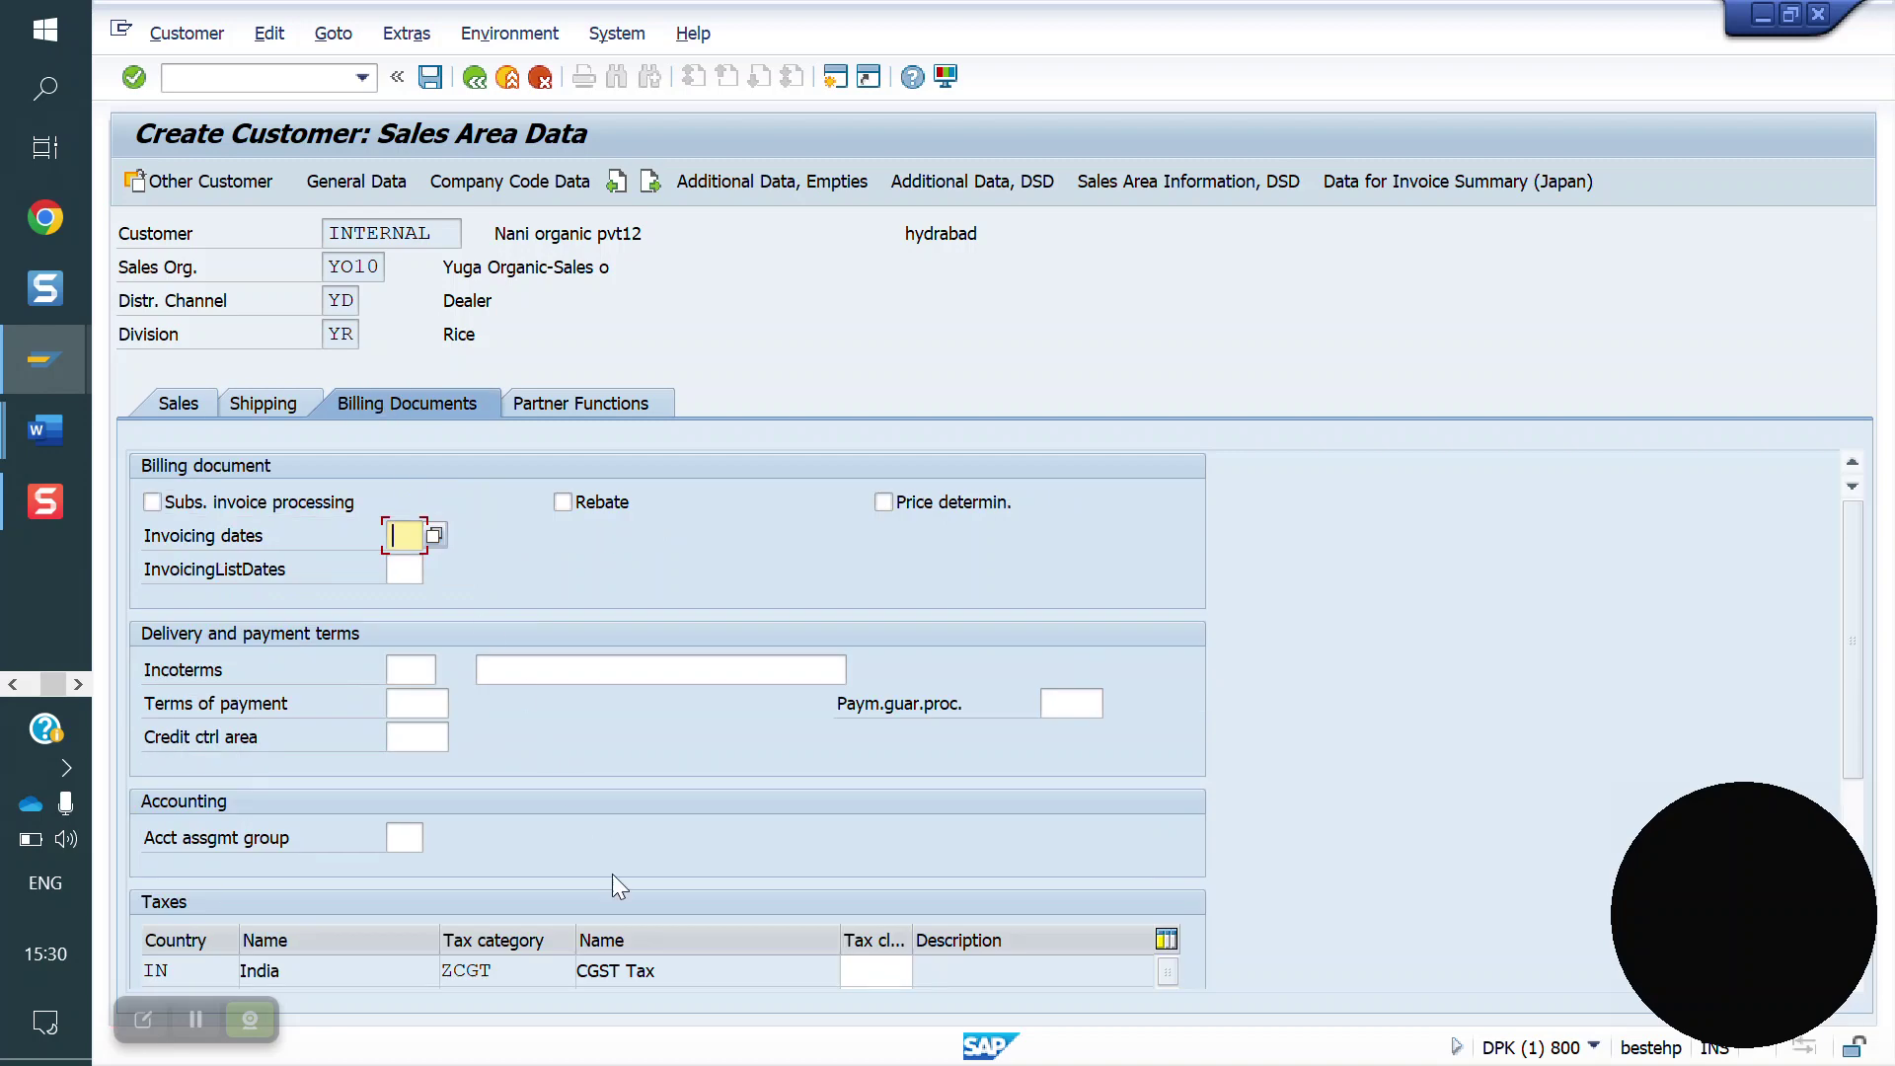
{"action": "left_click", "coordinate": [888, 968]}
{"action": "type", "text": "1"}
{"action": "key", "text": "Down"}
{"action": "type", "text": "1"}
{"action": "key", "text": "Down"}
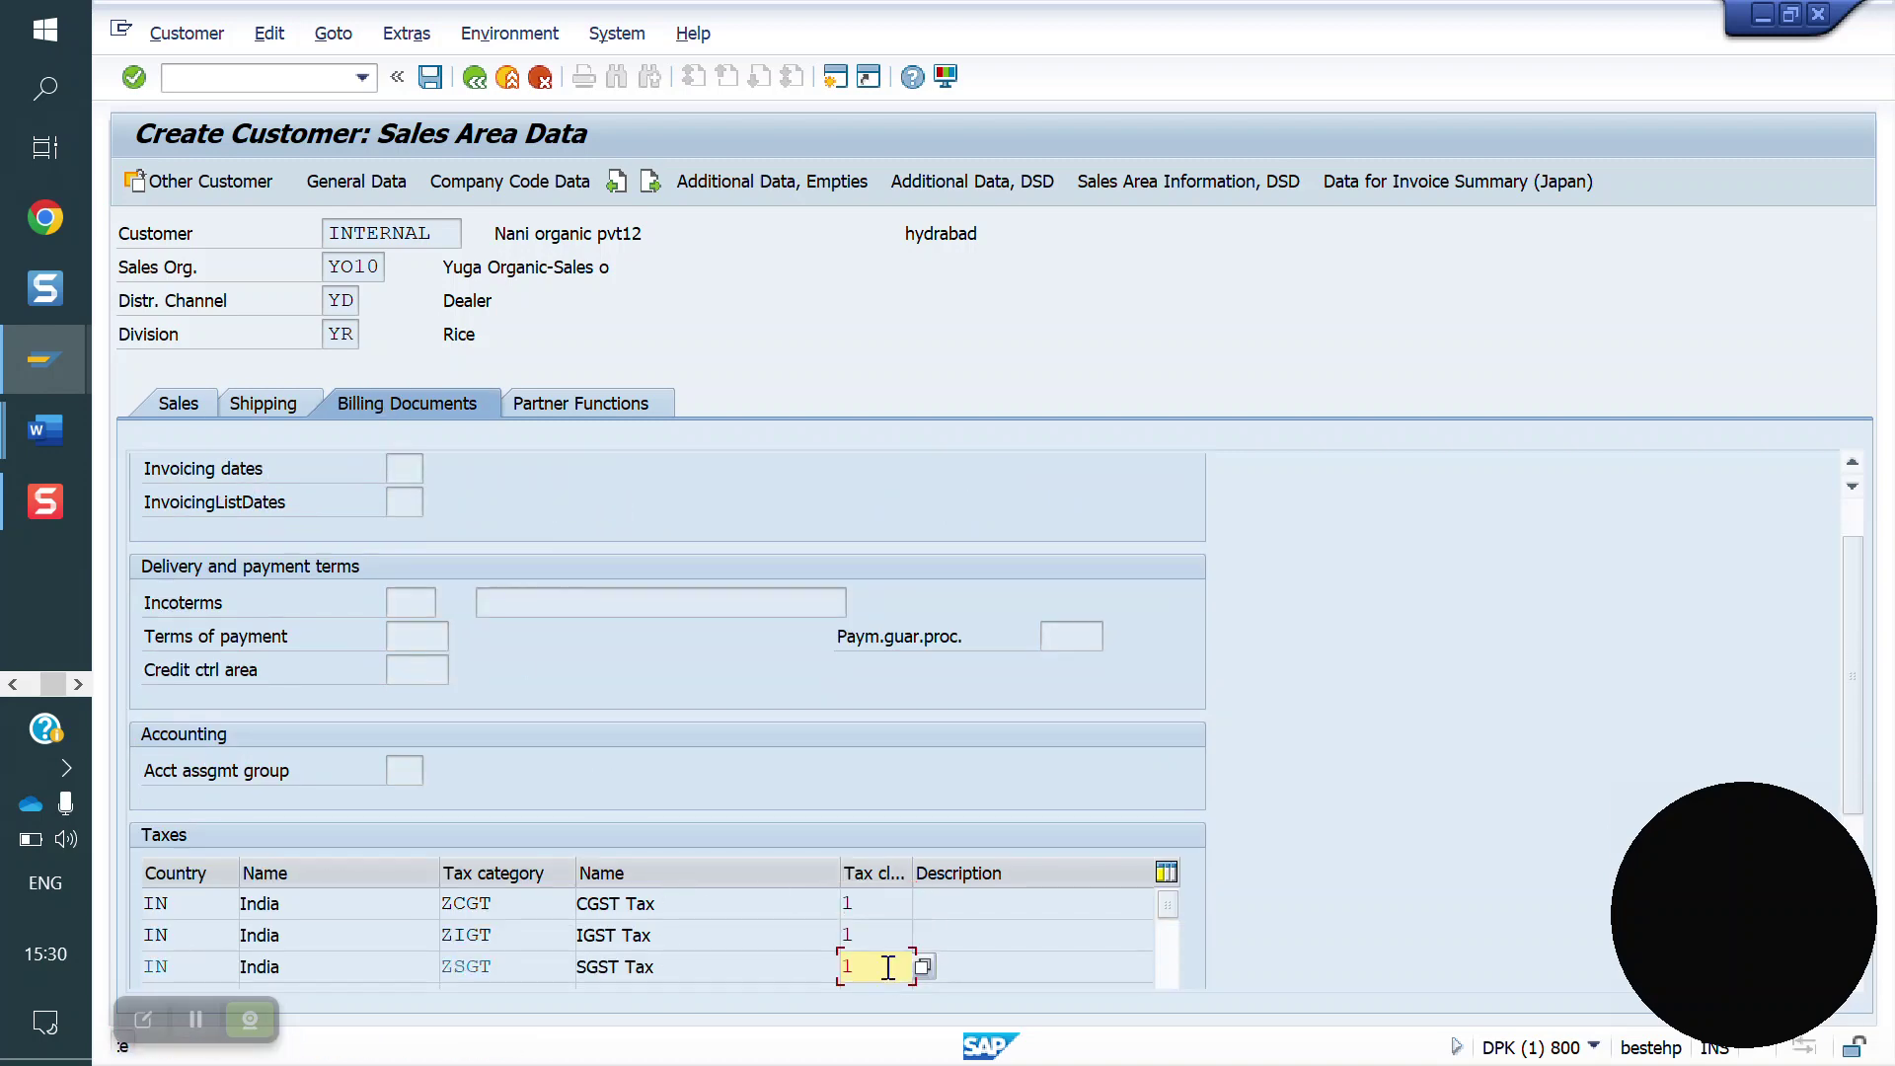
{"action": "type", "text": "1"}
{"action": "key", "text": "Down"}
{"action": "type", "text": "1"}
{"action": "key", "text": "Return"}
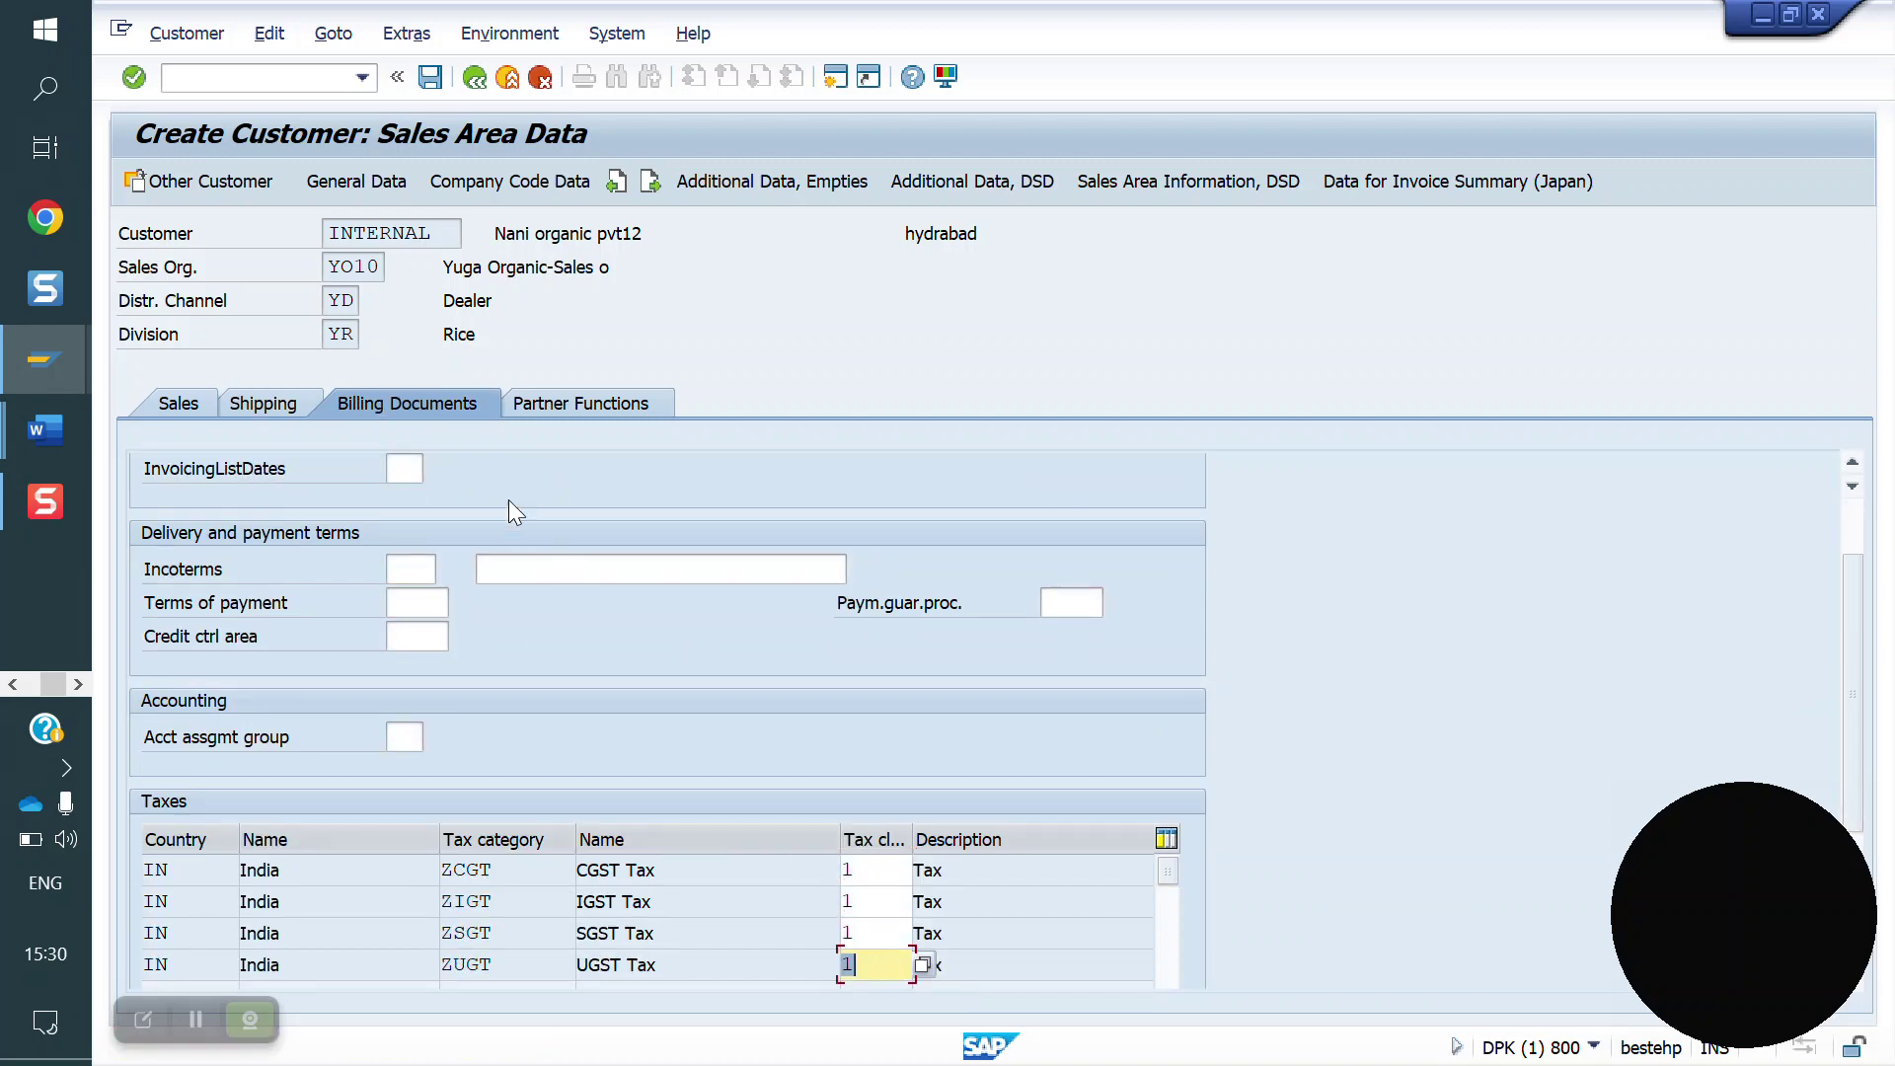
- Review the sales and shipping data, and select the matching sales area data table line (KNVV) in the Word notes
{"action": "left_click", "coordinate": [176, 407]}
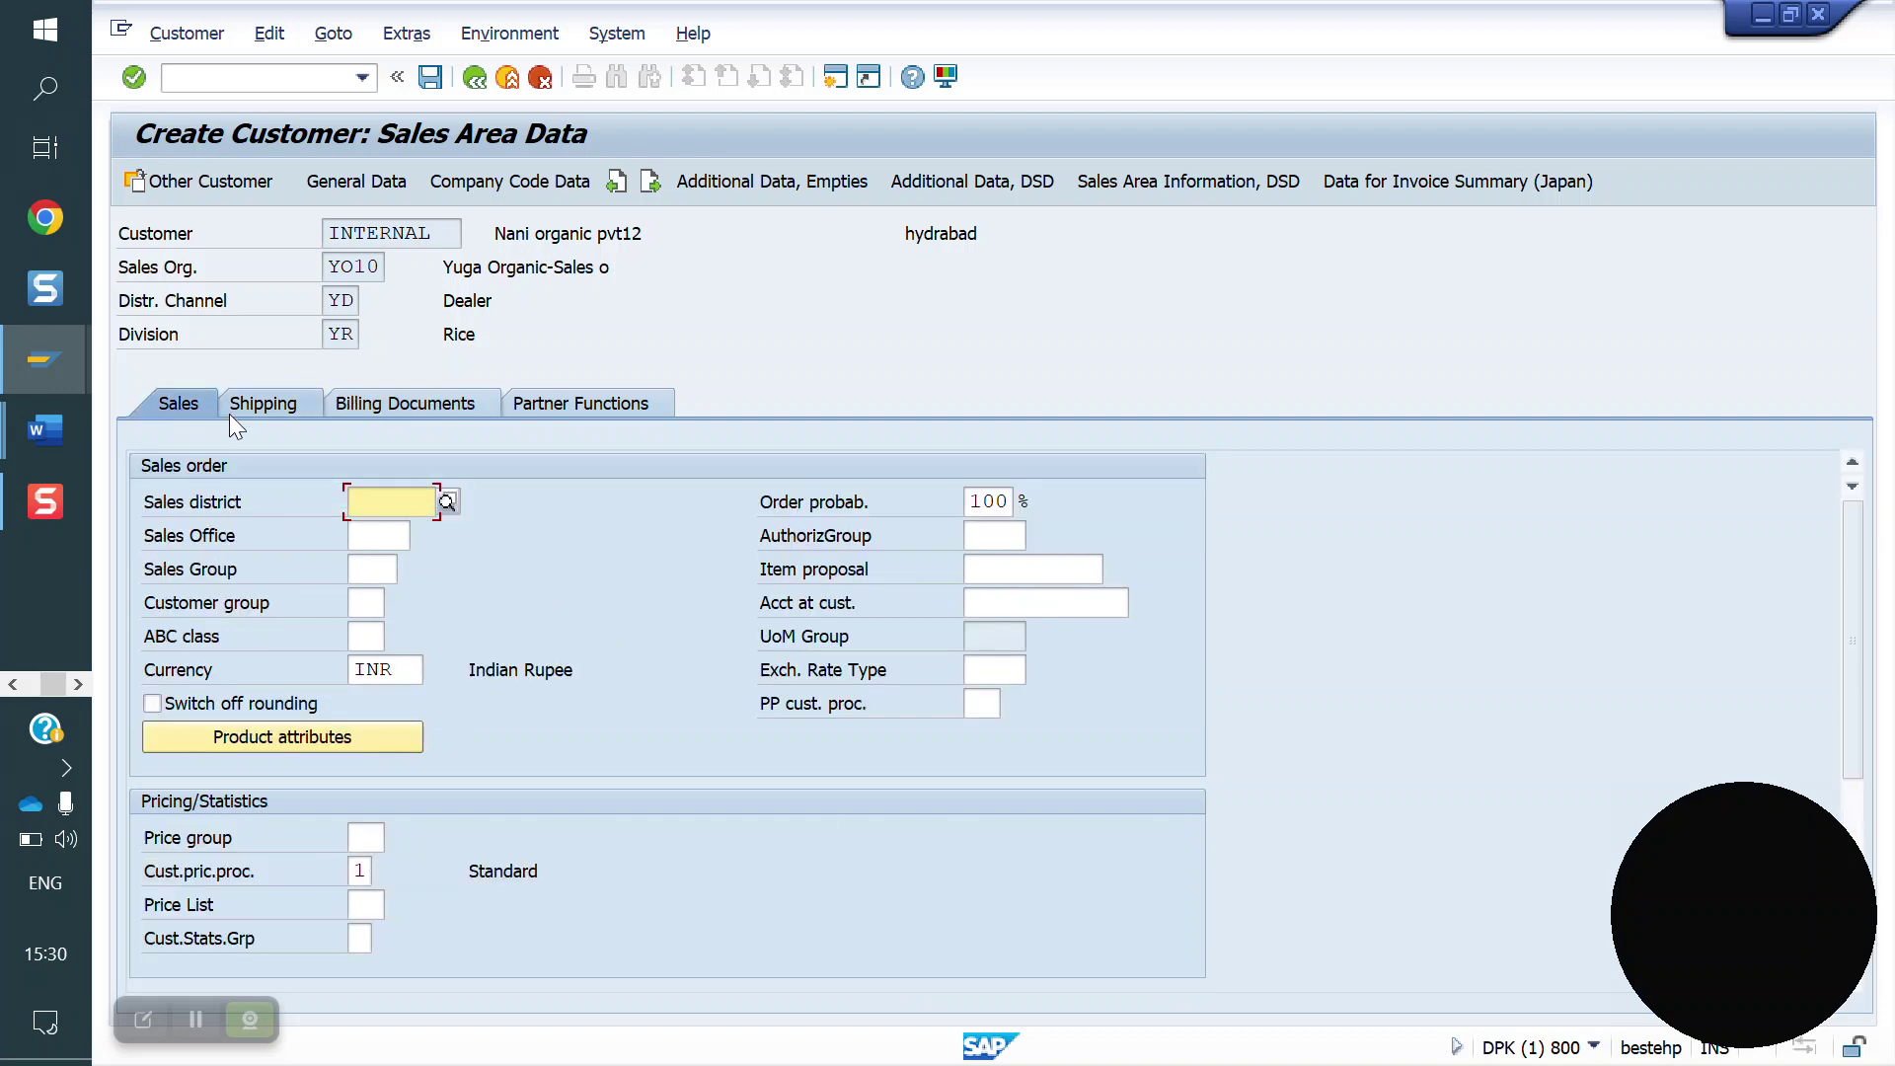
{"action": "left_click", "coordinate": [229, 412]}
{"action": "mouse_move", "coordinate": [38, 429]}
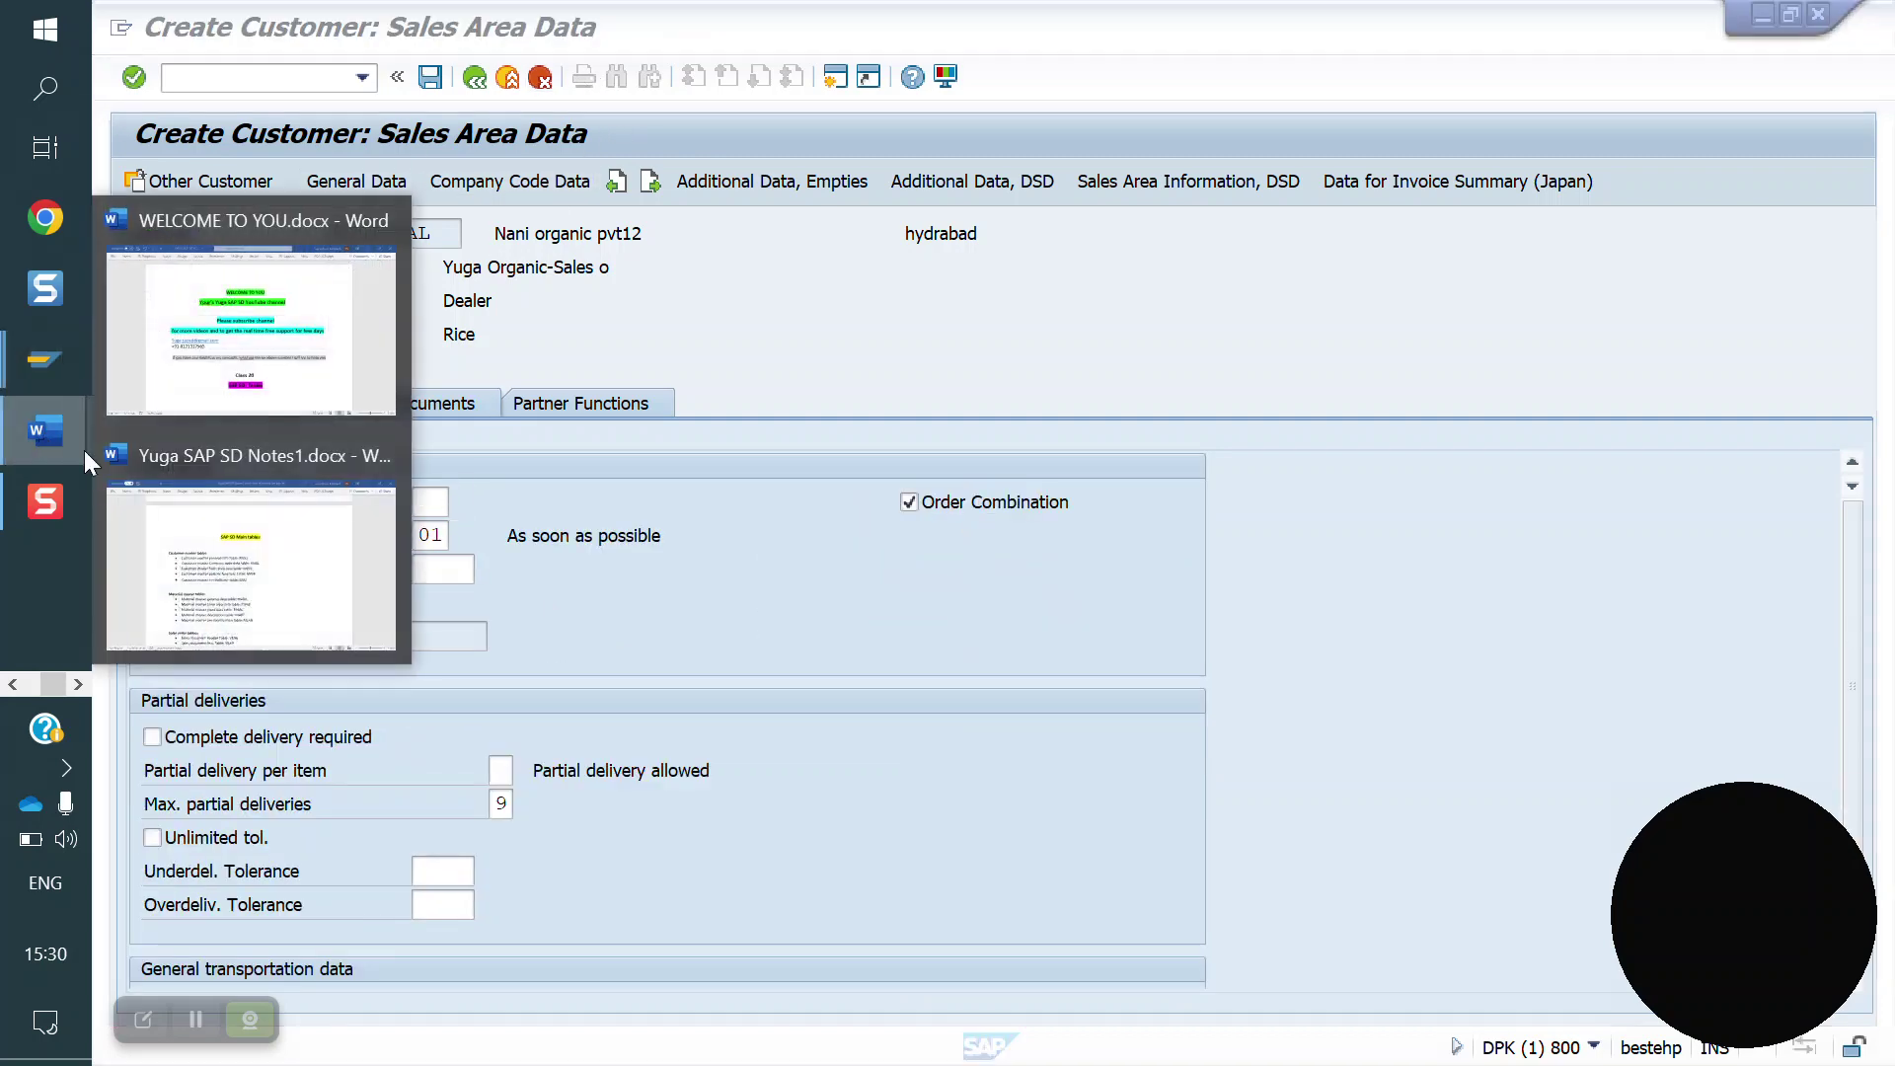
{"action": "left_click", "coordinate": [245, 587]}
{"action": "left_click_drag", "start_coordinate": [1027, 555], "coordinate": [584, 559]}
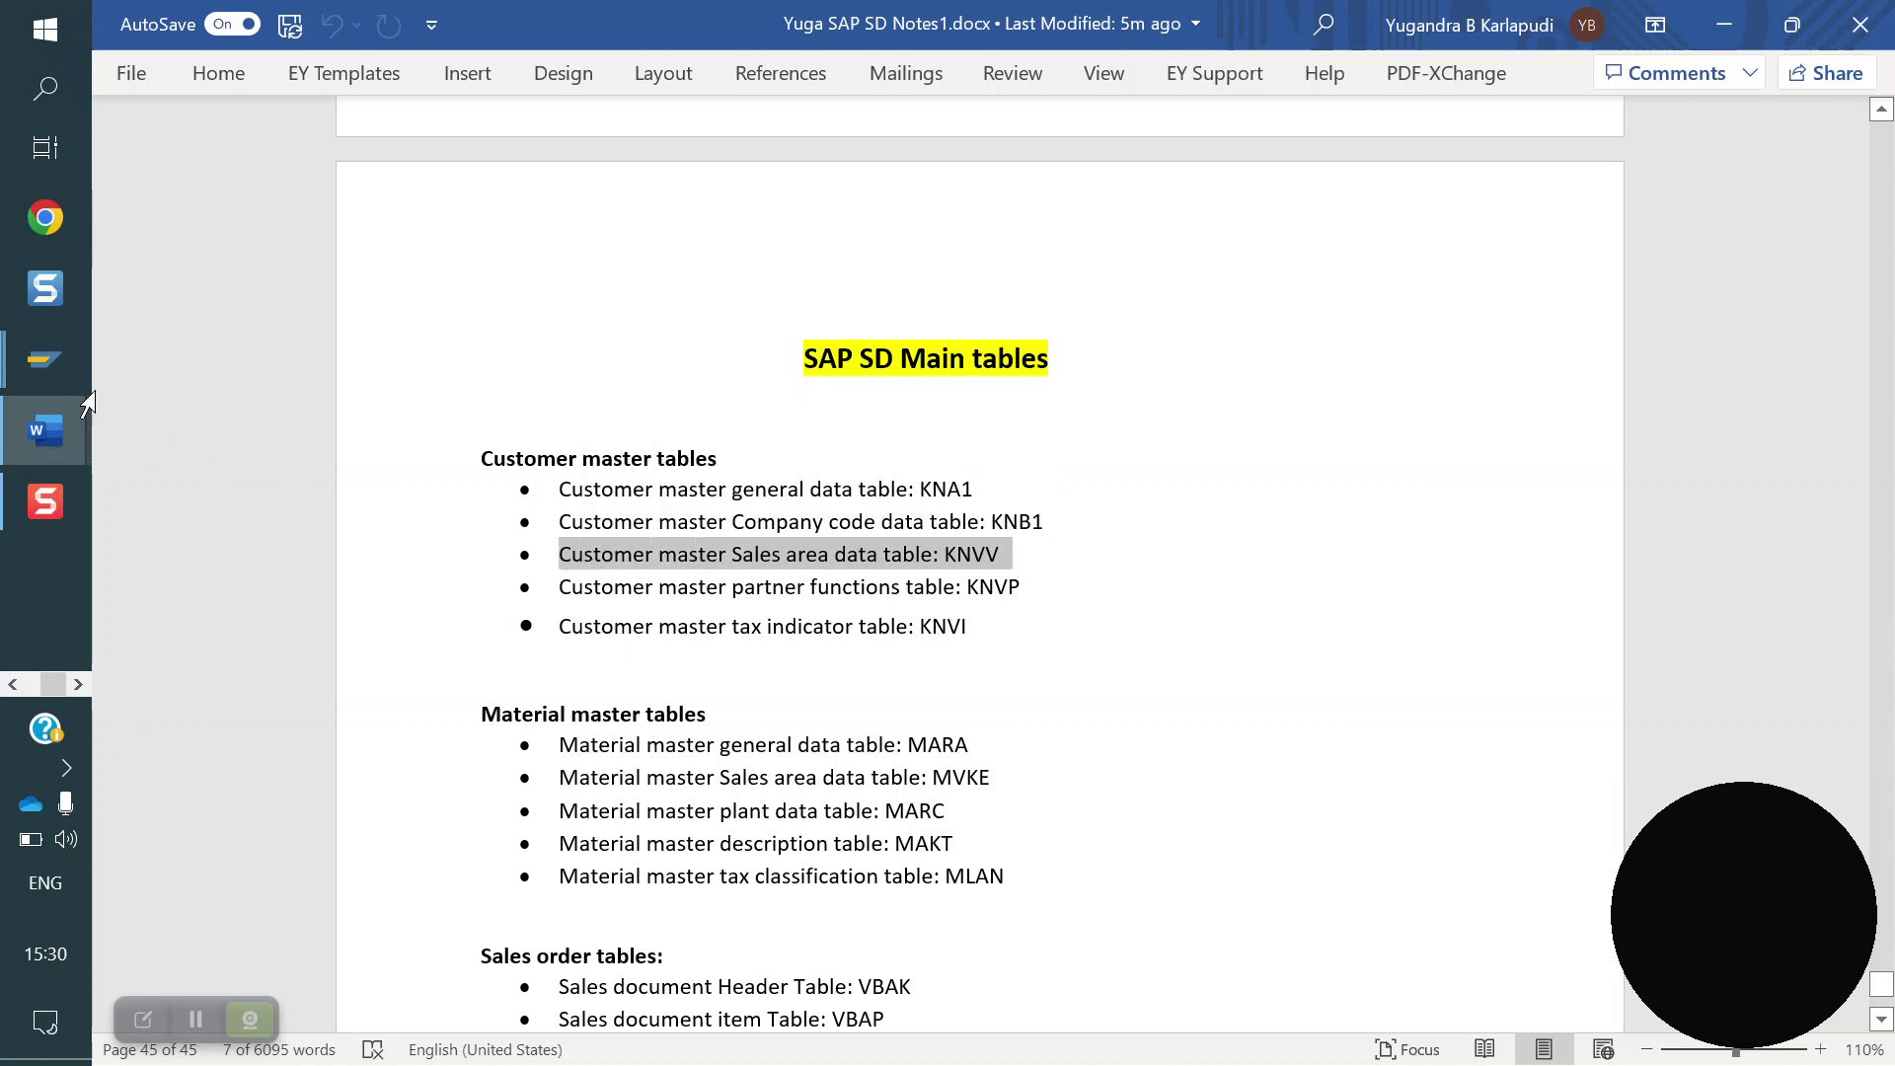
{"action": "mouse_move", "coordinate": [51, 359]}
{"action": "left_click", "coordinate": [150, 464]}
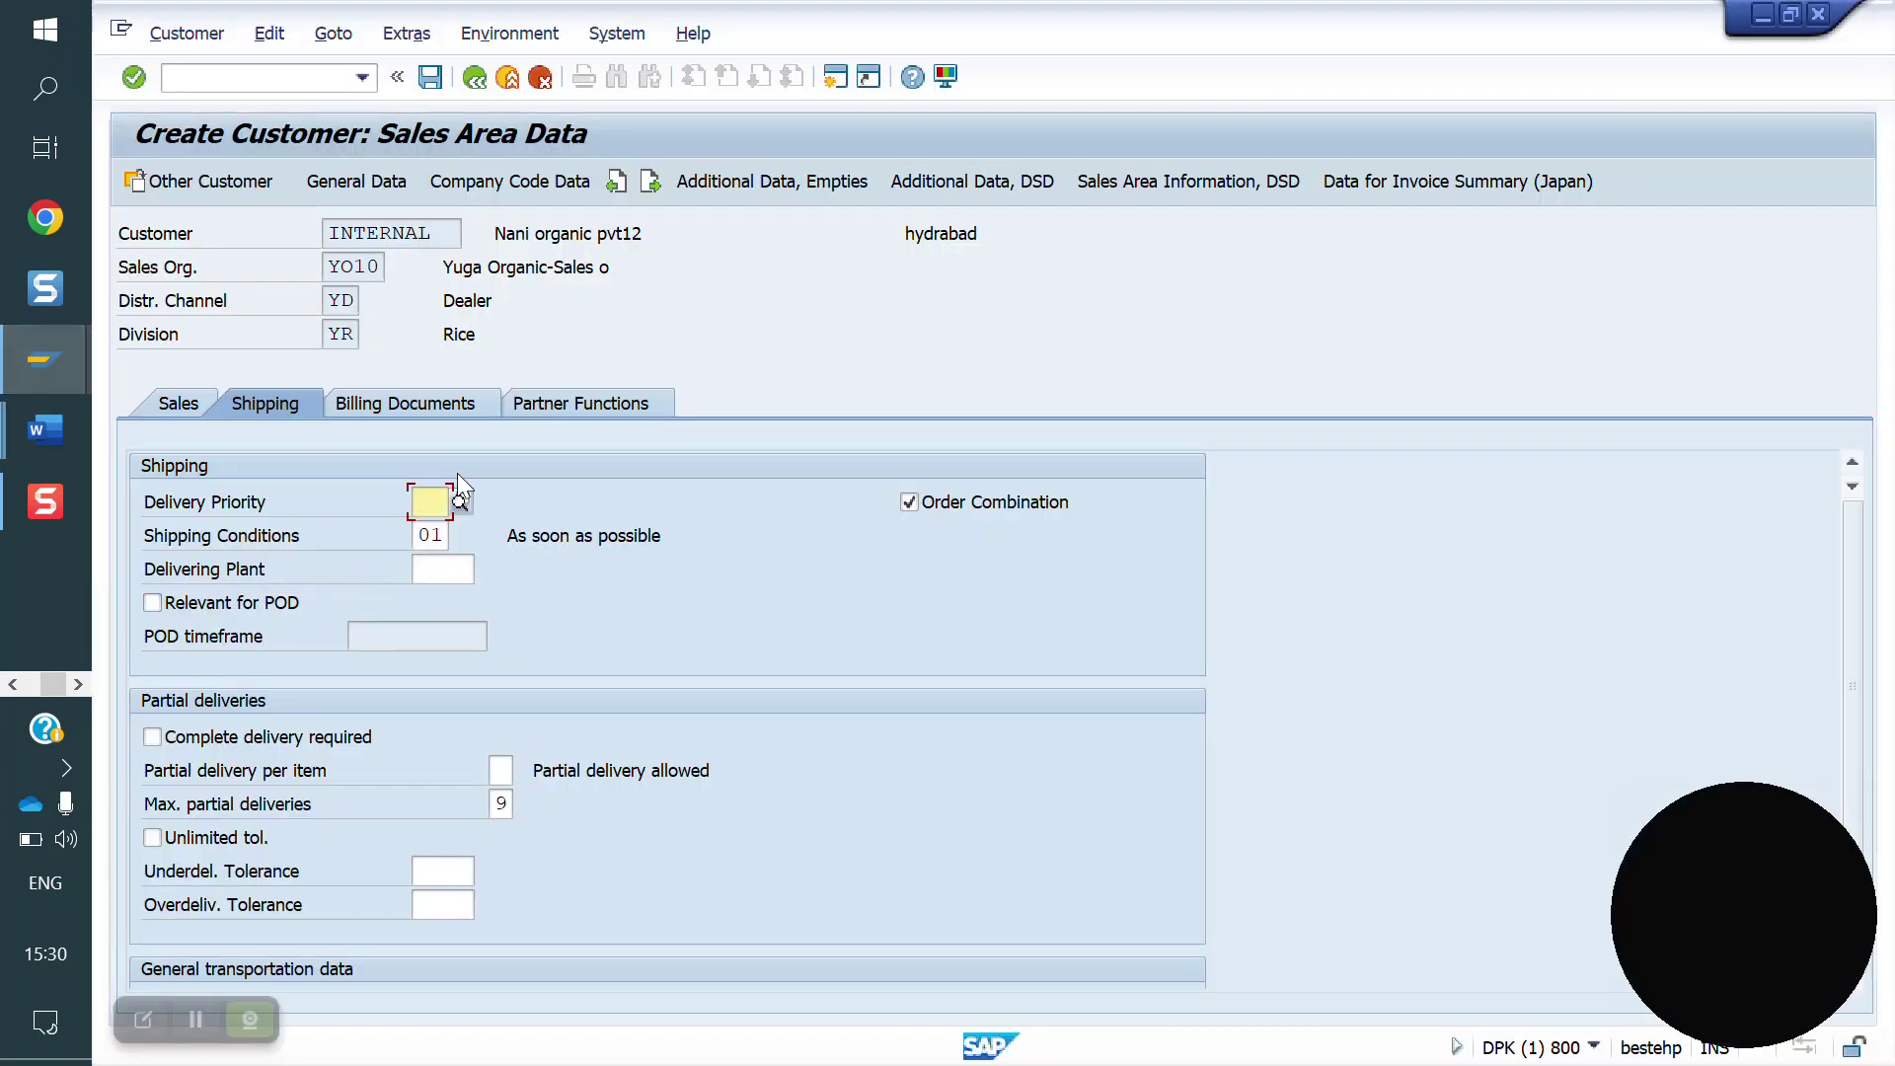
- Review the billing taxes and the partner functions in the customer's sales area data
{"action": "left_click", "coordinate": [424, 400]}
{"action": "scroll", "coordinate": [651, 656], "scroll_direction": "down", "scroll_amount": 5}
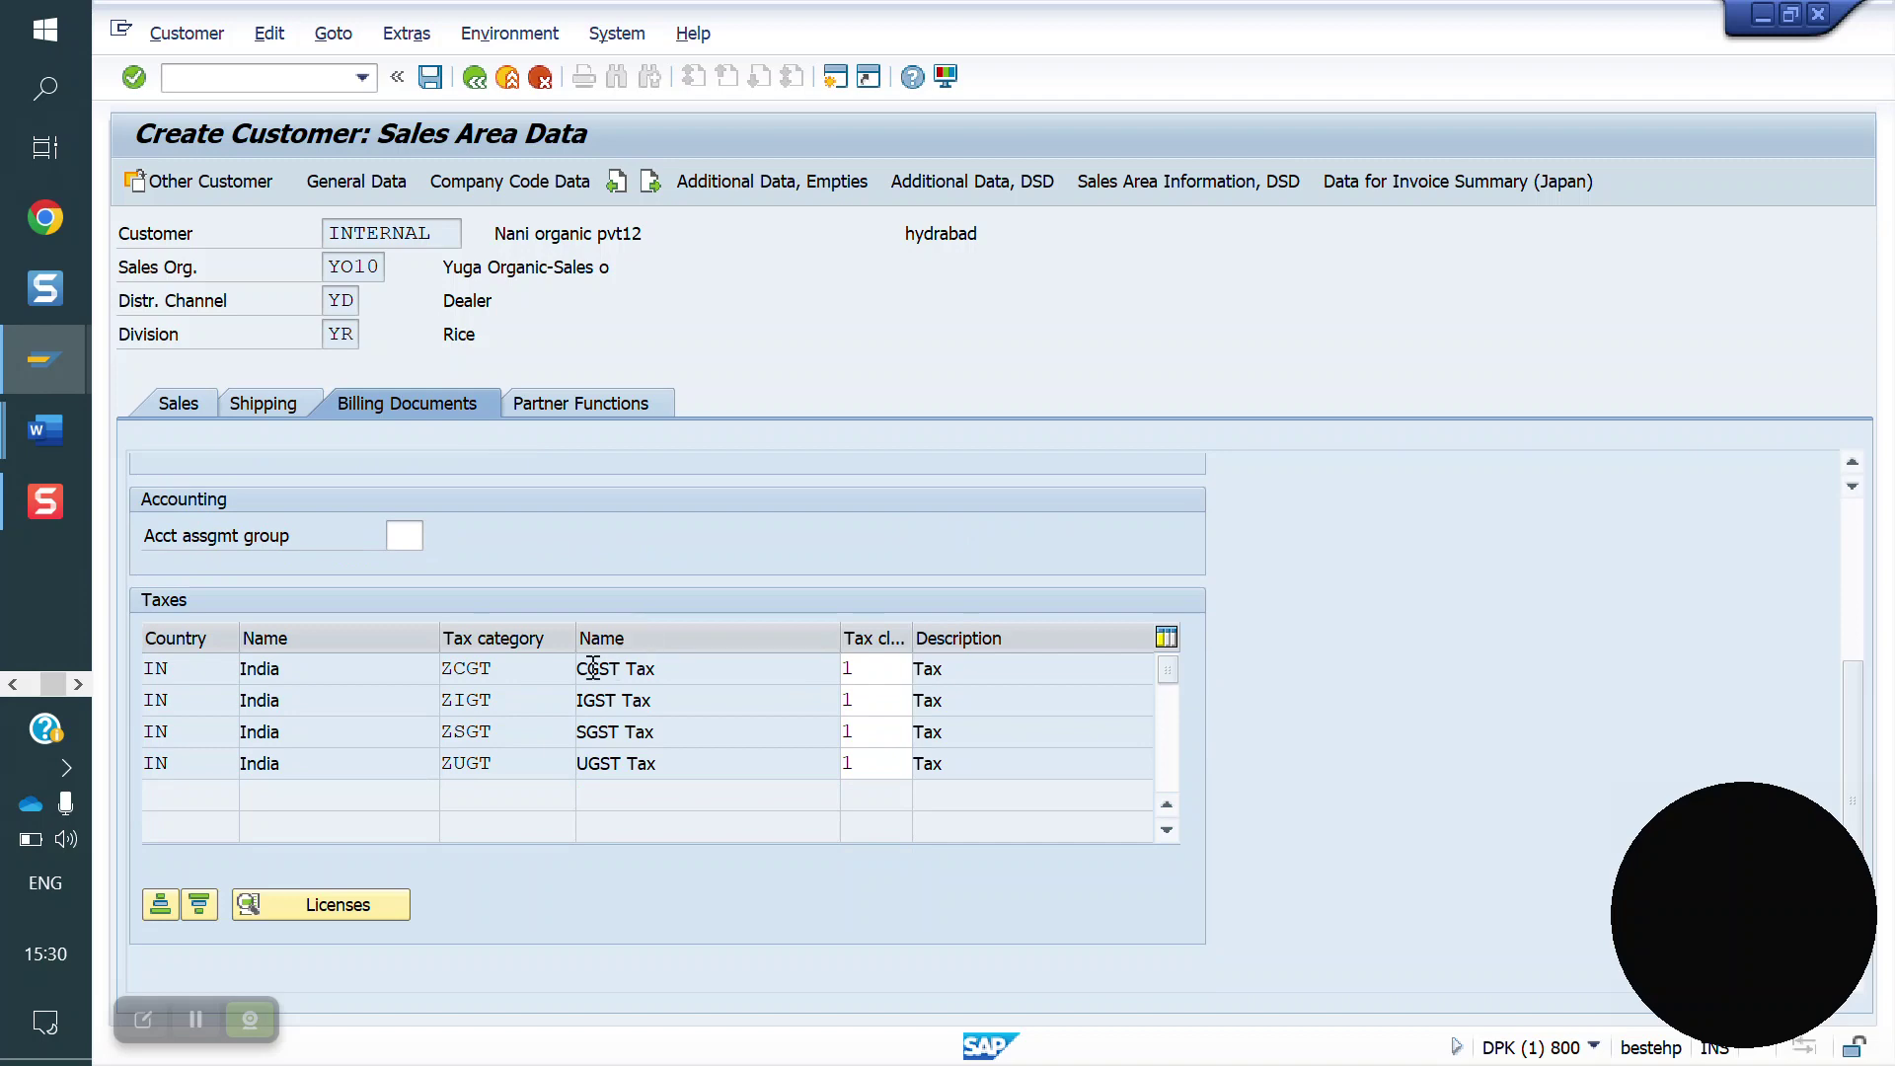
{"action": "left_click", "coordinate": [604, 403]}
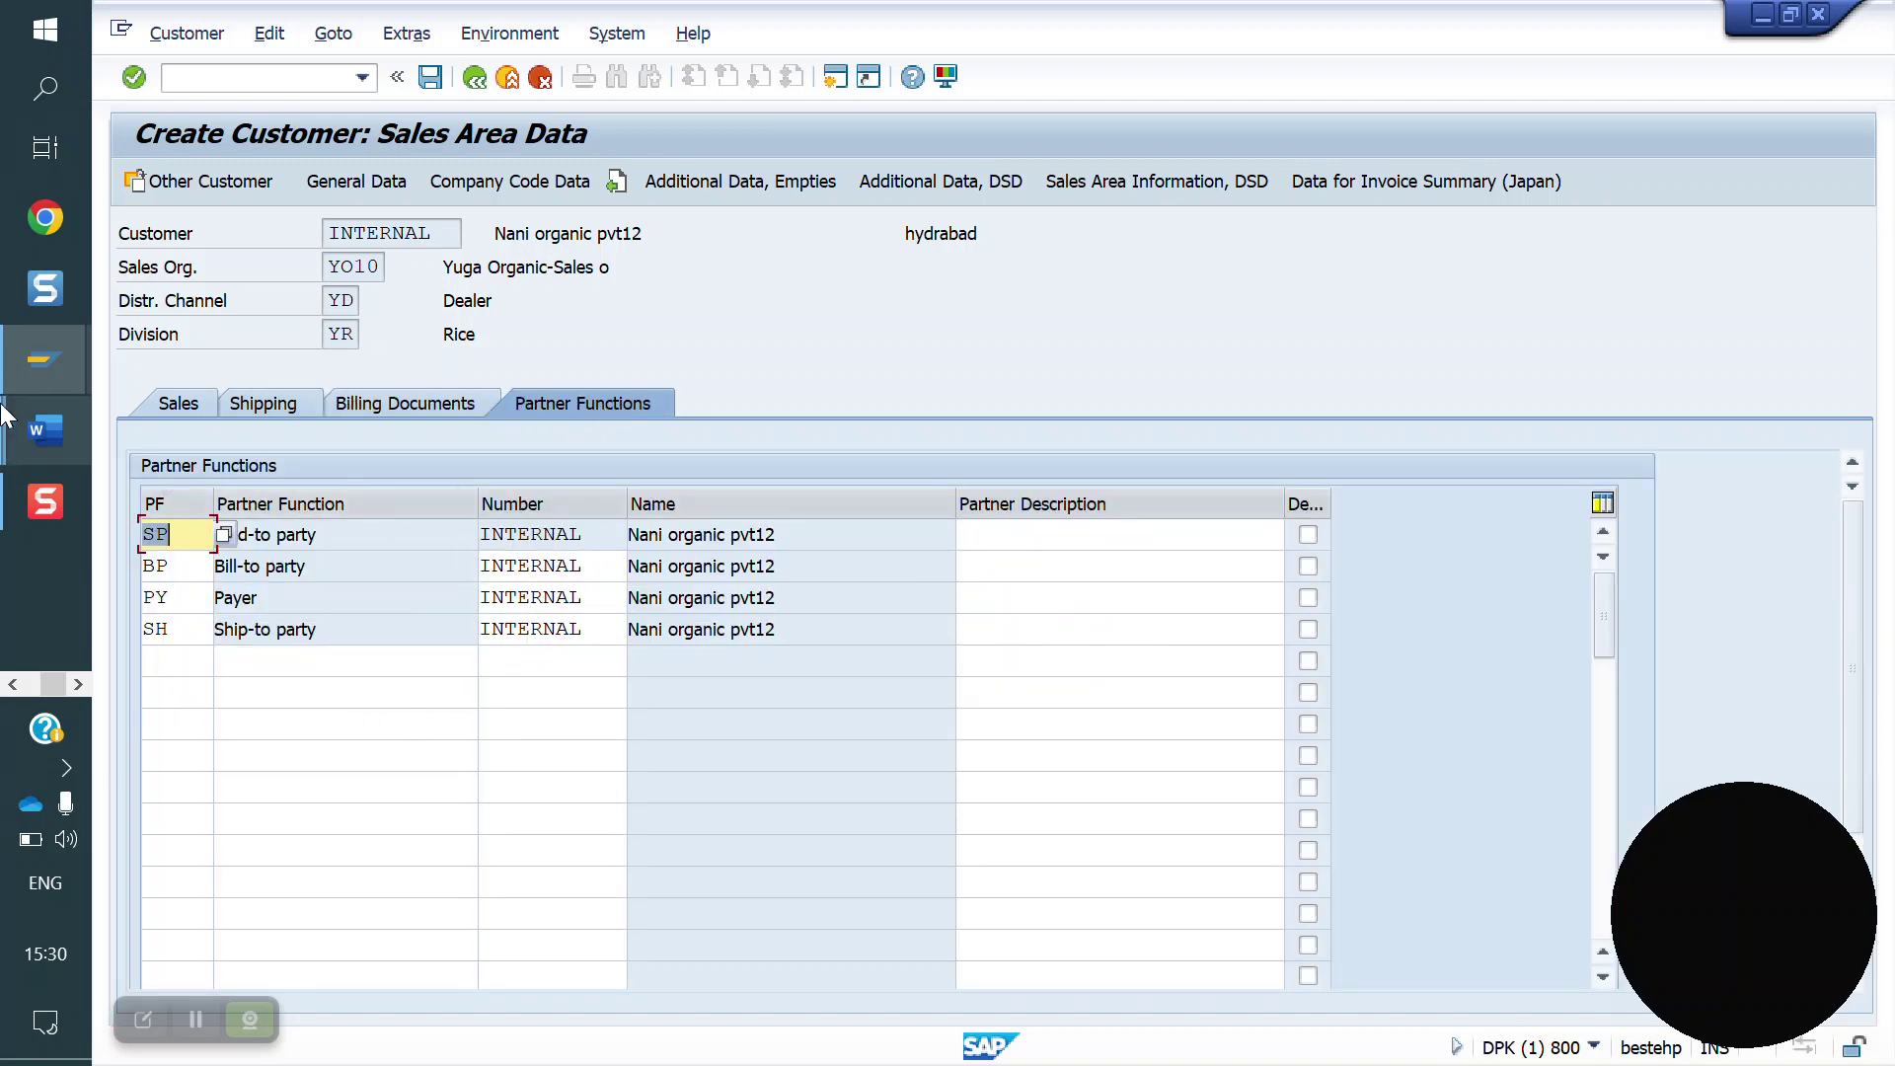
- Select the partner functions table line (KNVP) in the Word notes, and return to the customer in SAP
{"action": "left_click", "coordinate": [61, 434]}
{"action": "left_click", "coordinate": [259, 592]}
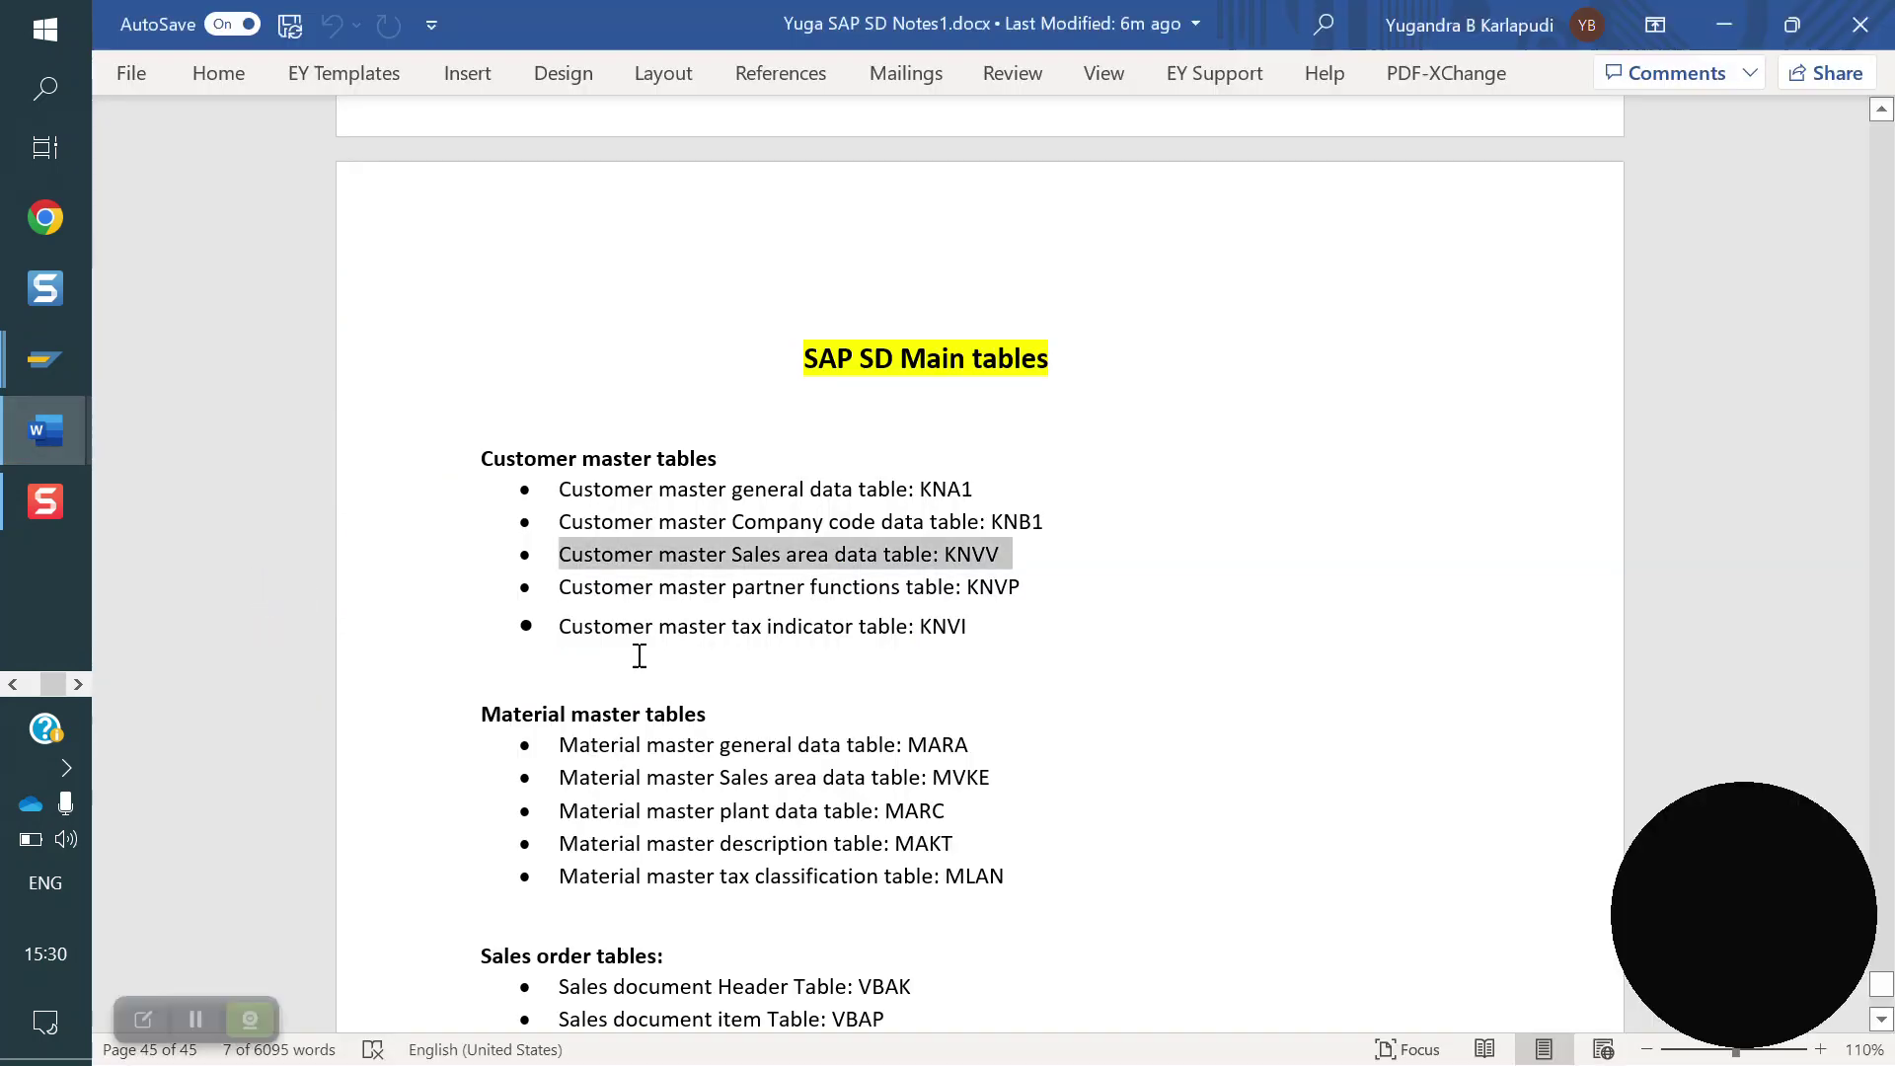
{"action": "left_click_drag", "start_coordinate": [1066, 589], "coordinate": [577, 587]}
{"action": "left_click", "coordinate": [43, 373]}
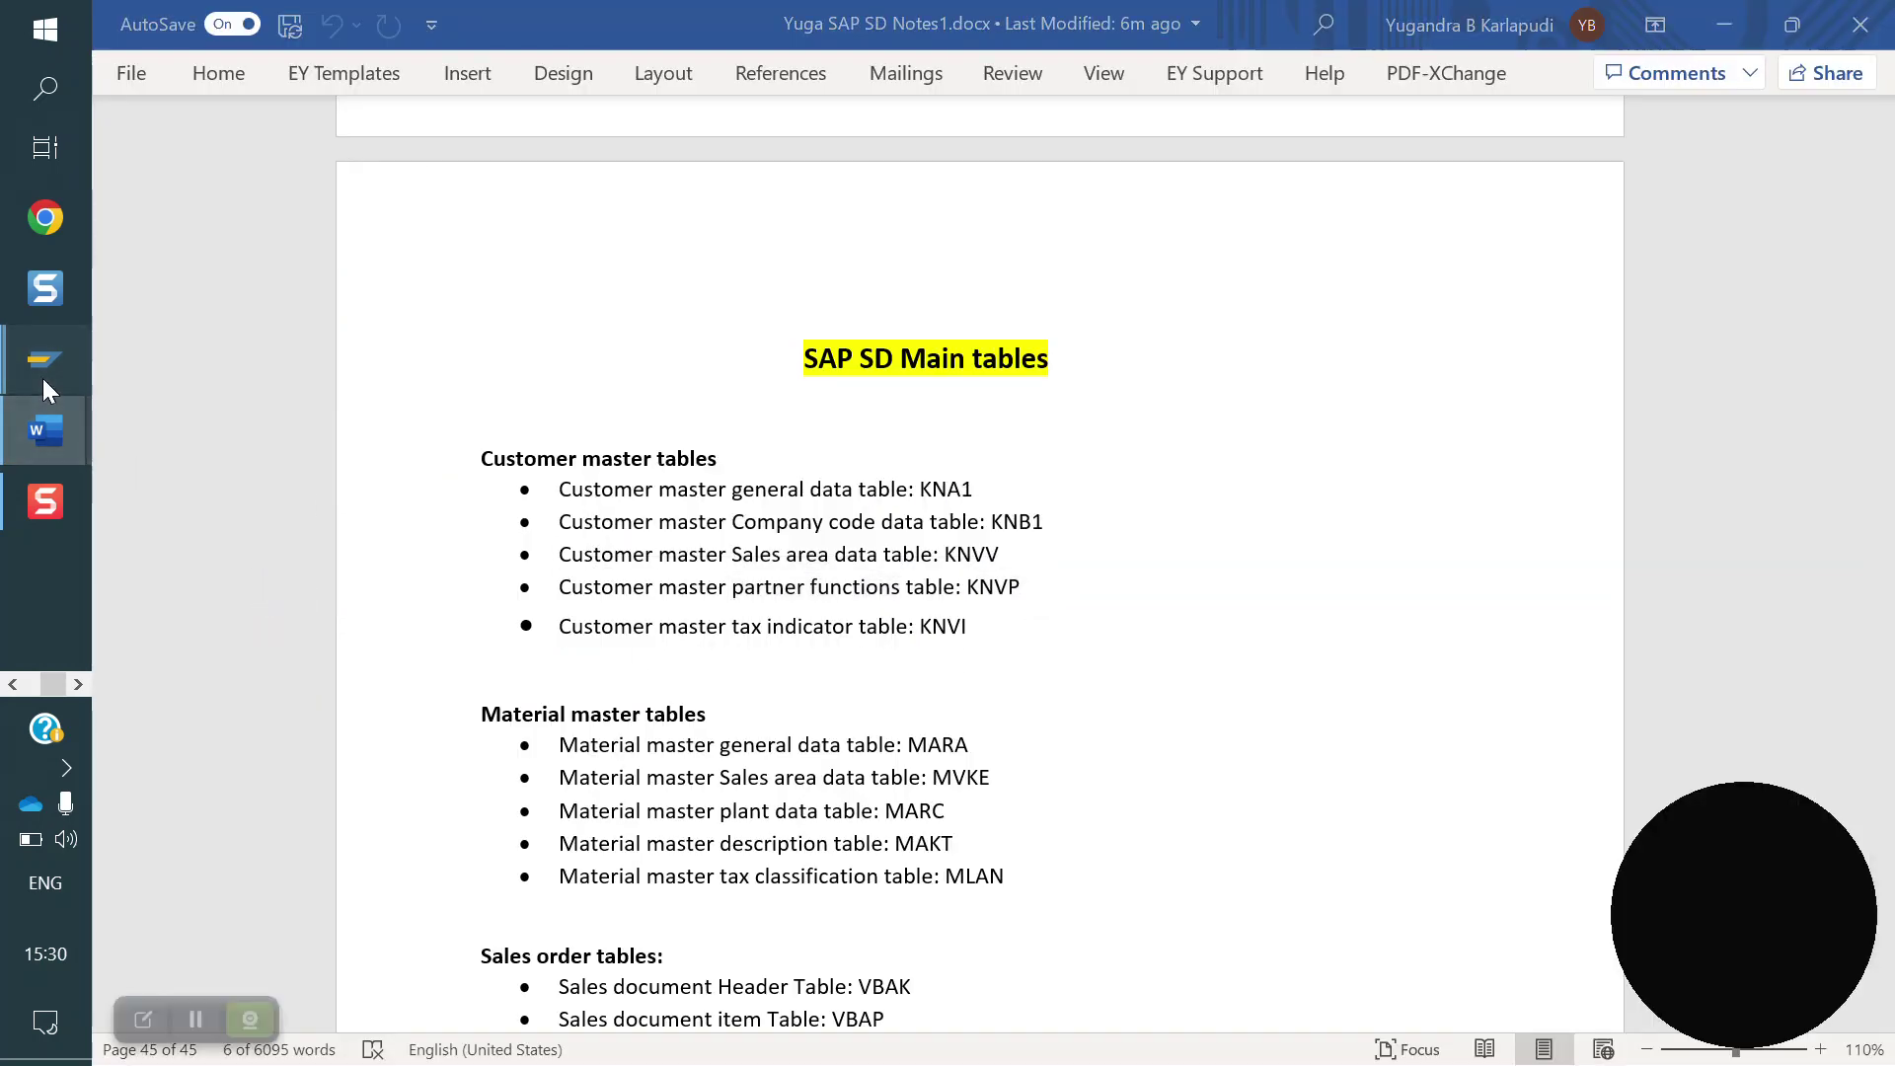
{"action": "left_click", "coordinate": [237, 482]}
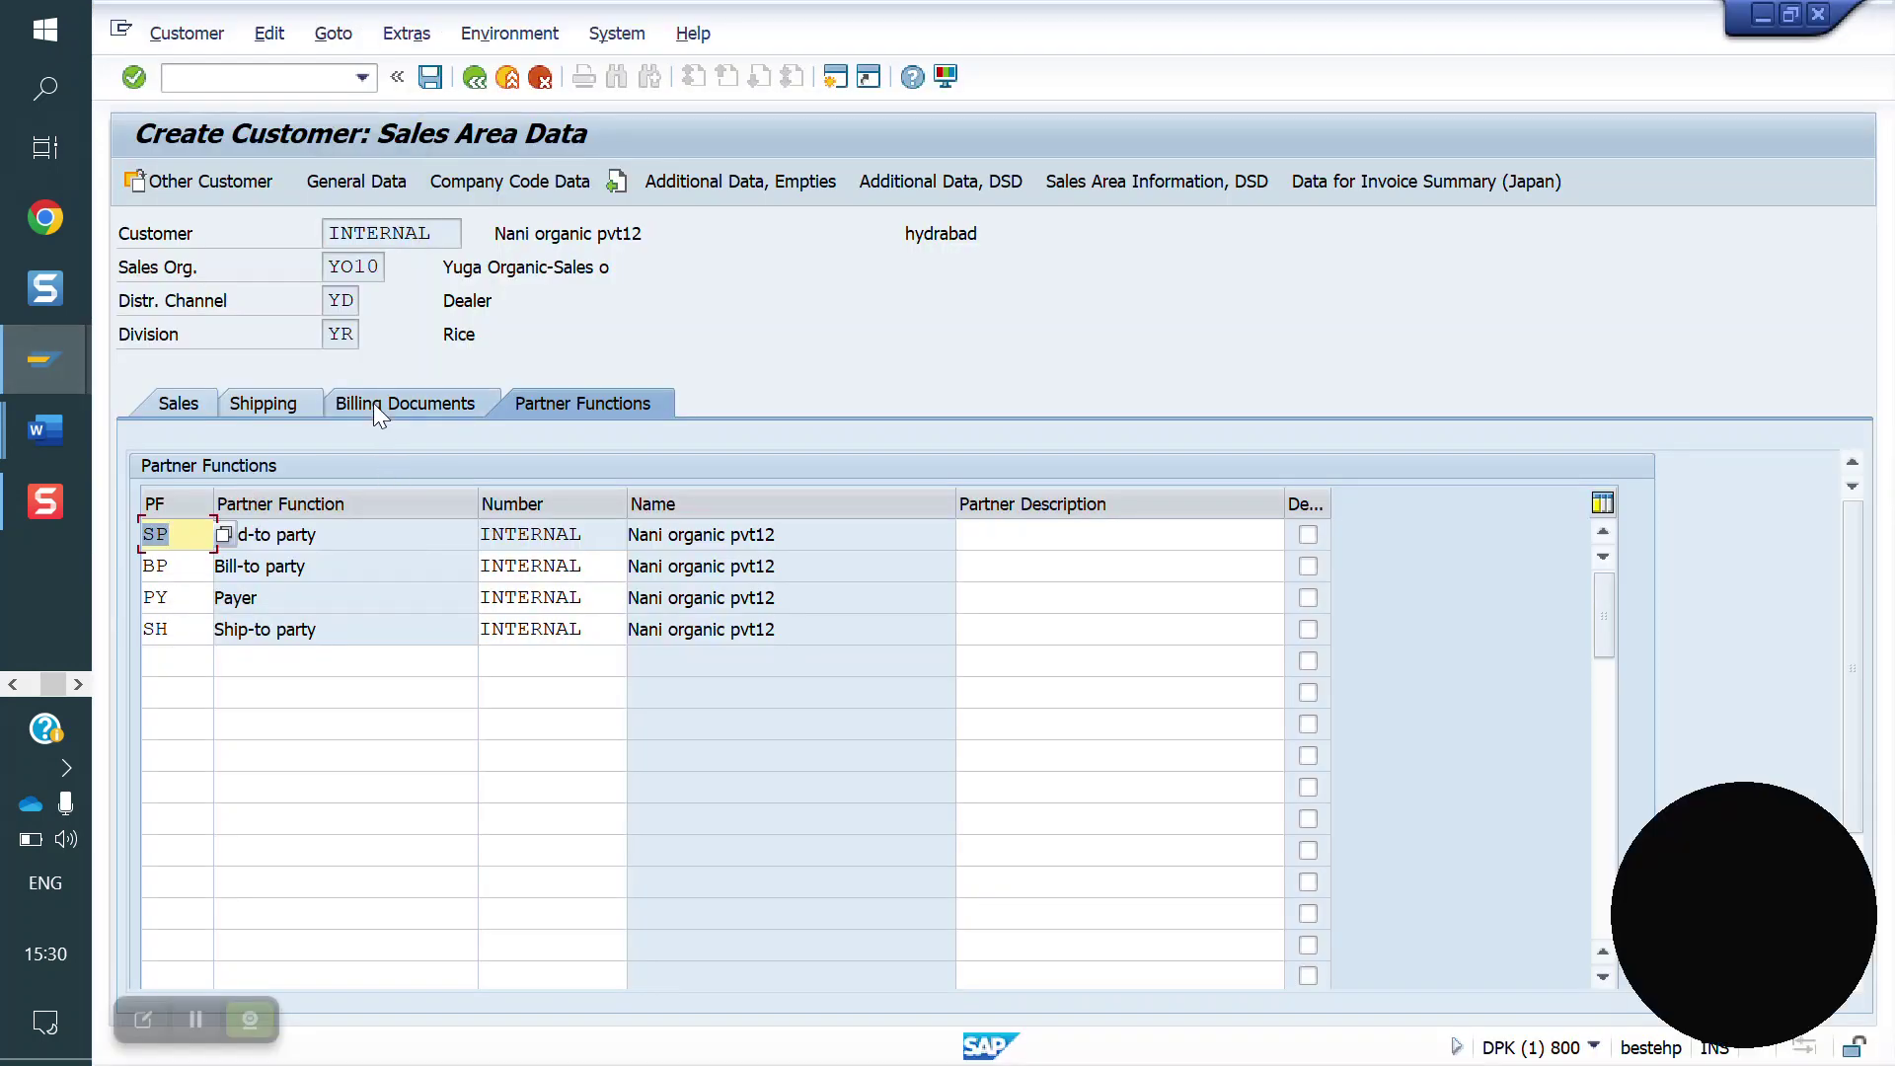
- Show the tax classifications in the customer's billing document data
{"action": "left_click", "coordinate": [375, 403]}
{"action": "scroll", "coordinate": [756, 871], "scroll_direction": "down", "scroll_amount": 3}
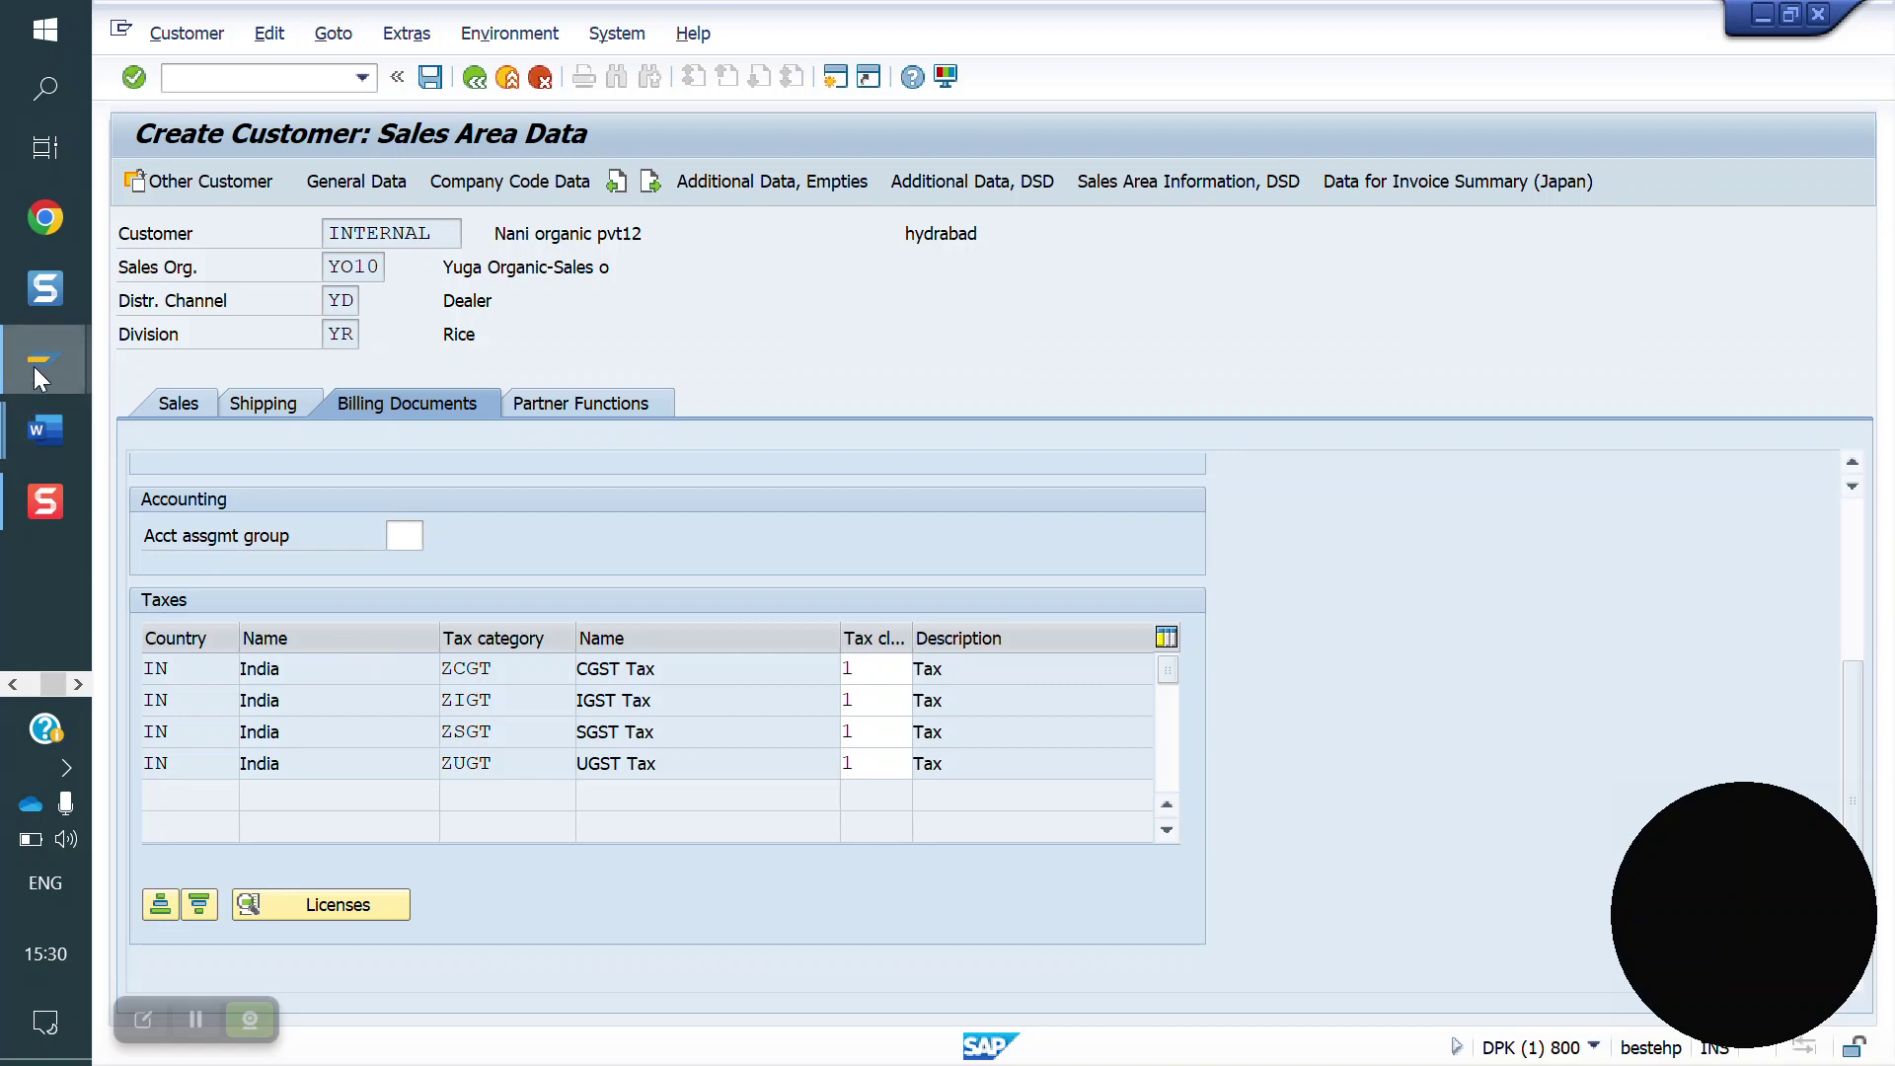
- Point out the customer master tax indicator table line (KNVI) in the Word notes, and return to the customer in SAP
{"action": "left_click", "coordinate": [282, 572]}
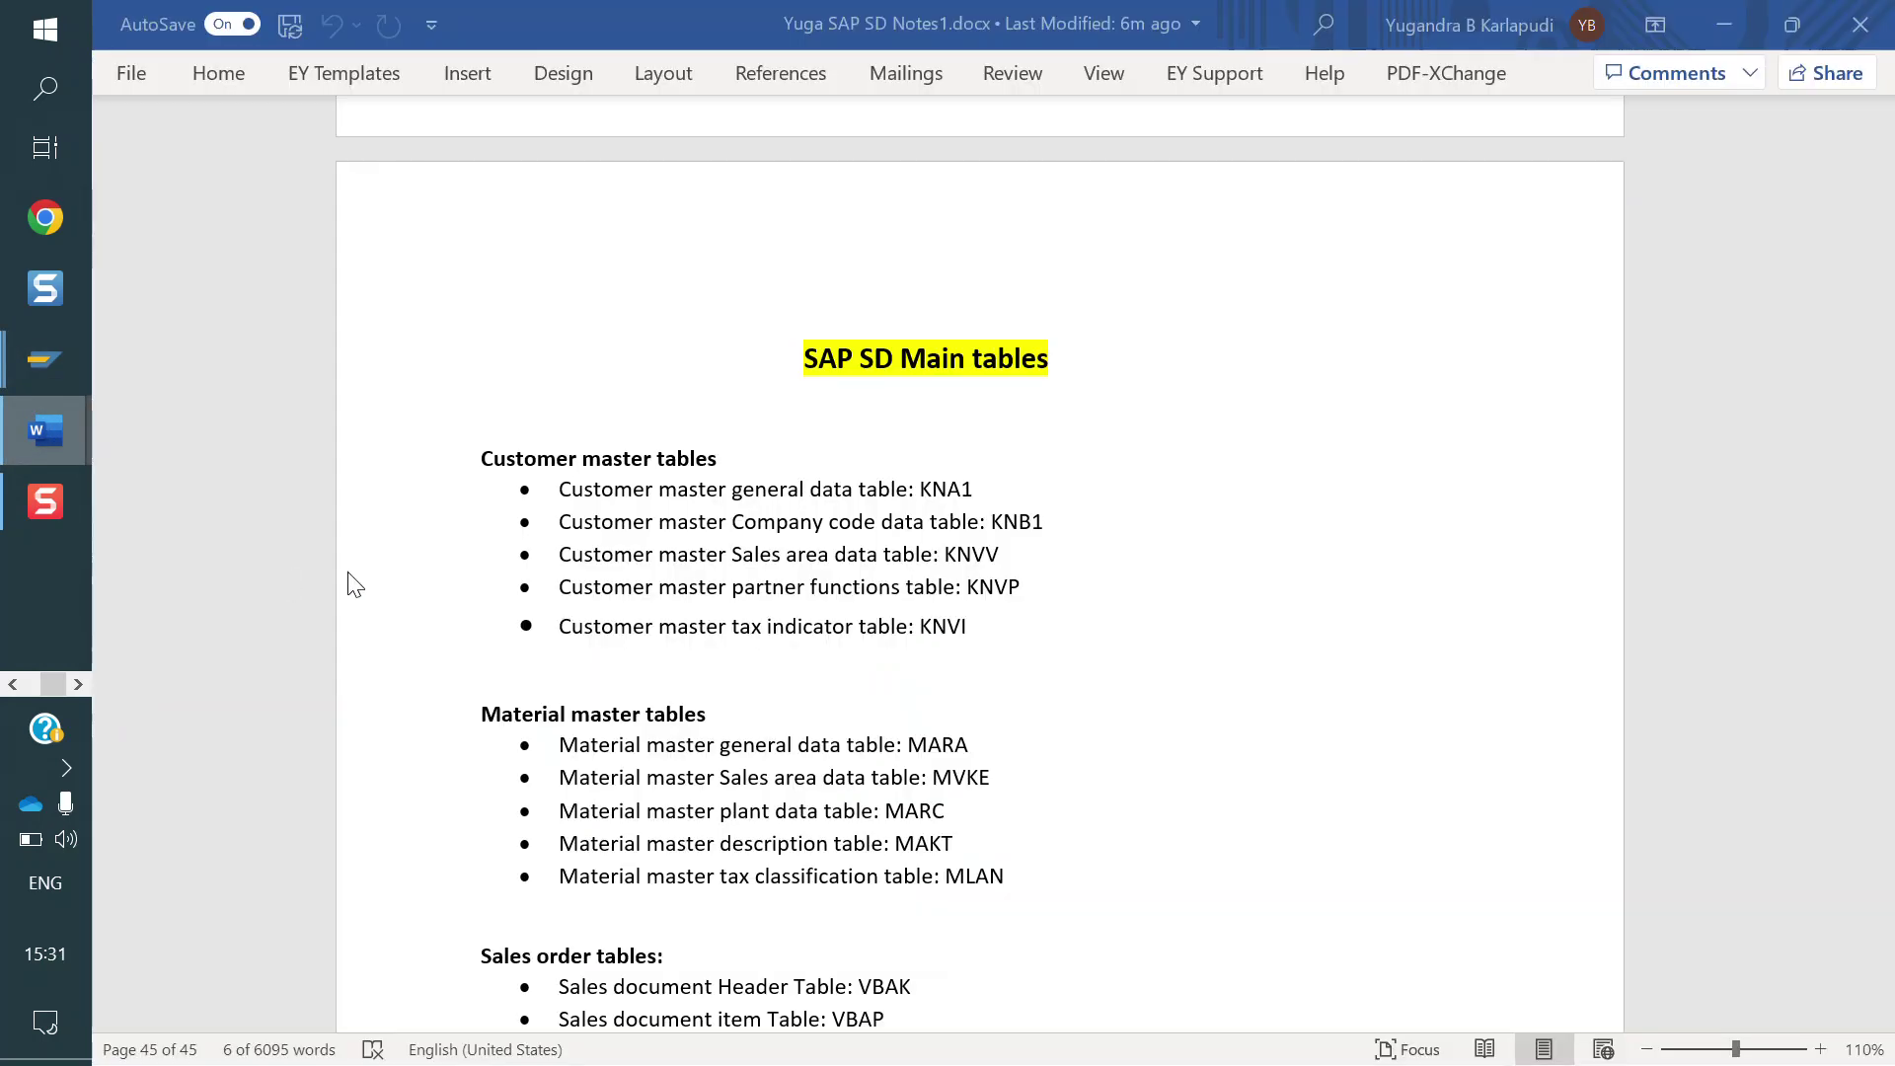
{"action": "left_click", "coordinate": [981, 622]}
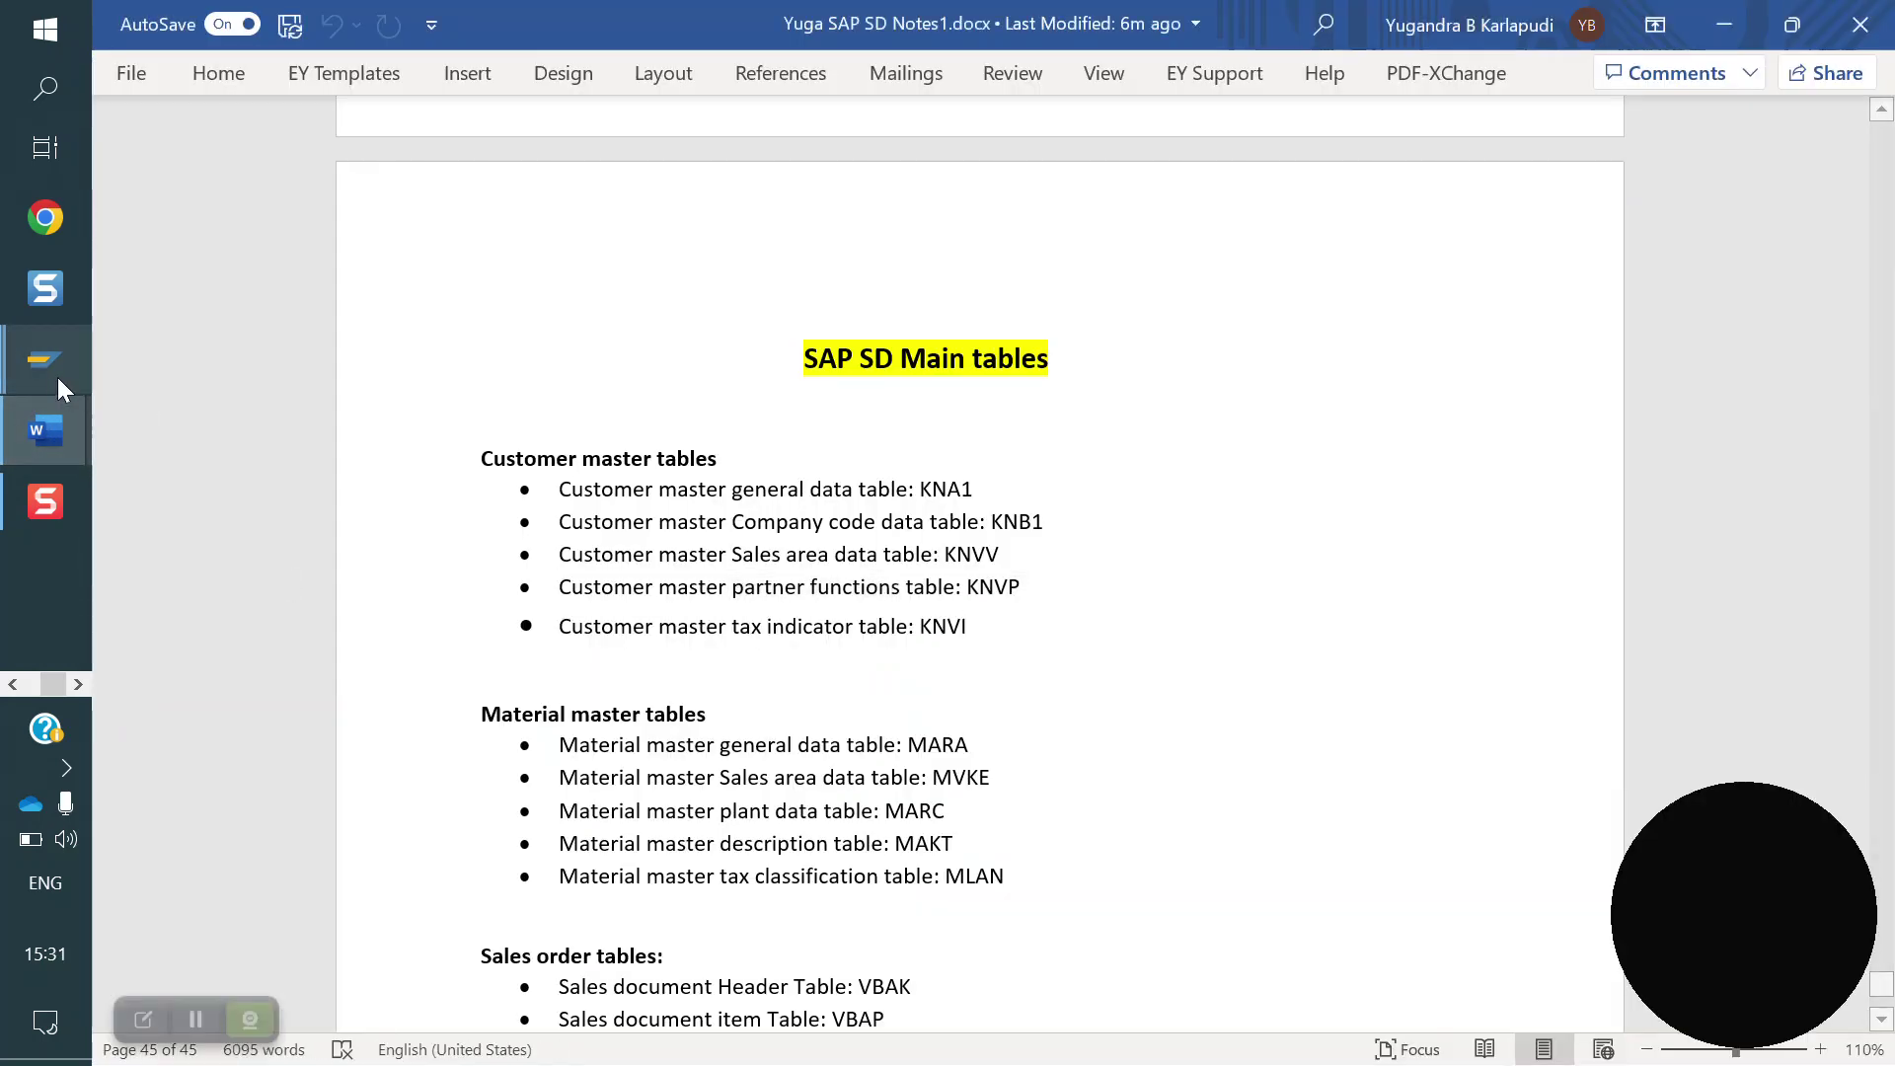
{"action": "mouse_move", "coordinate": [44, 359]}
{"action": "left_click", "coordinate": [223, 472]}
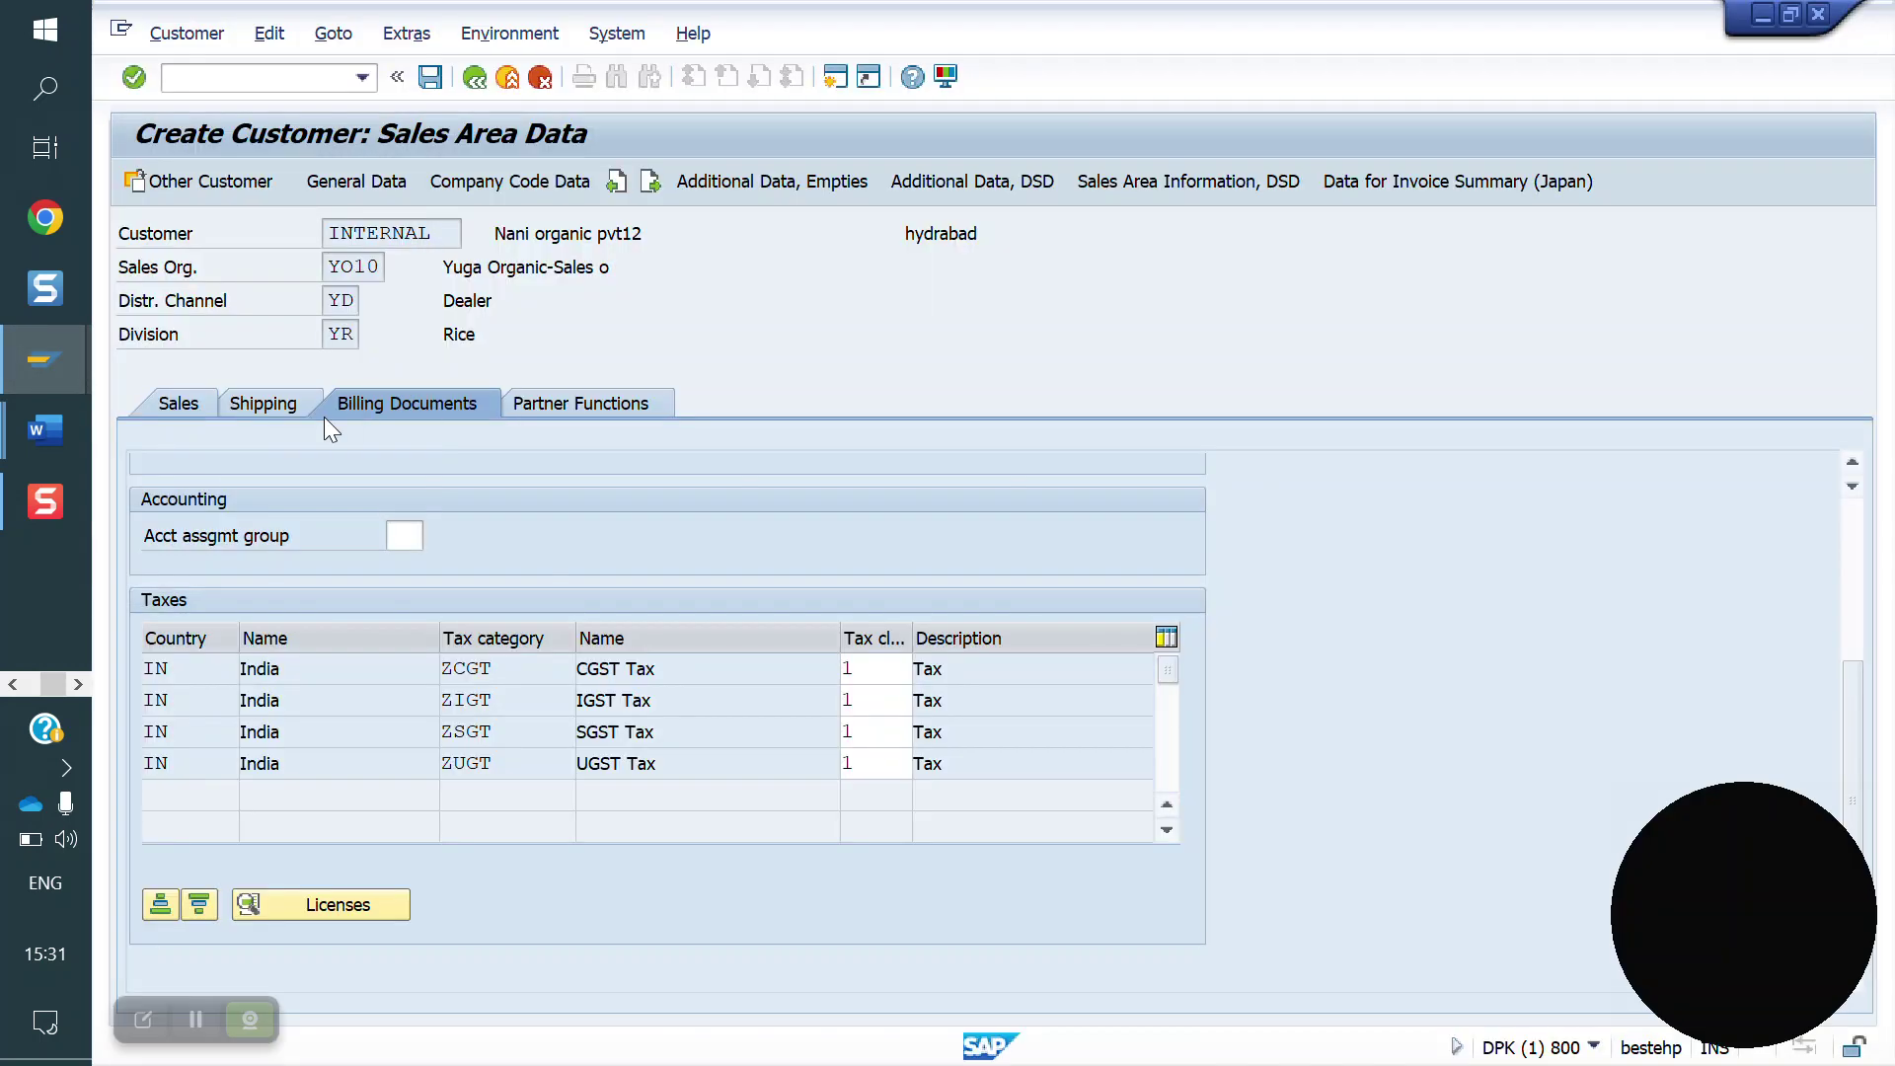
- Save the new customer, look up its number in customer display (XD03), and return to SAP Easy Access
{"action": "left_click", "coordinate": [430, 76]}
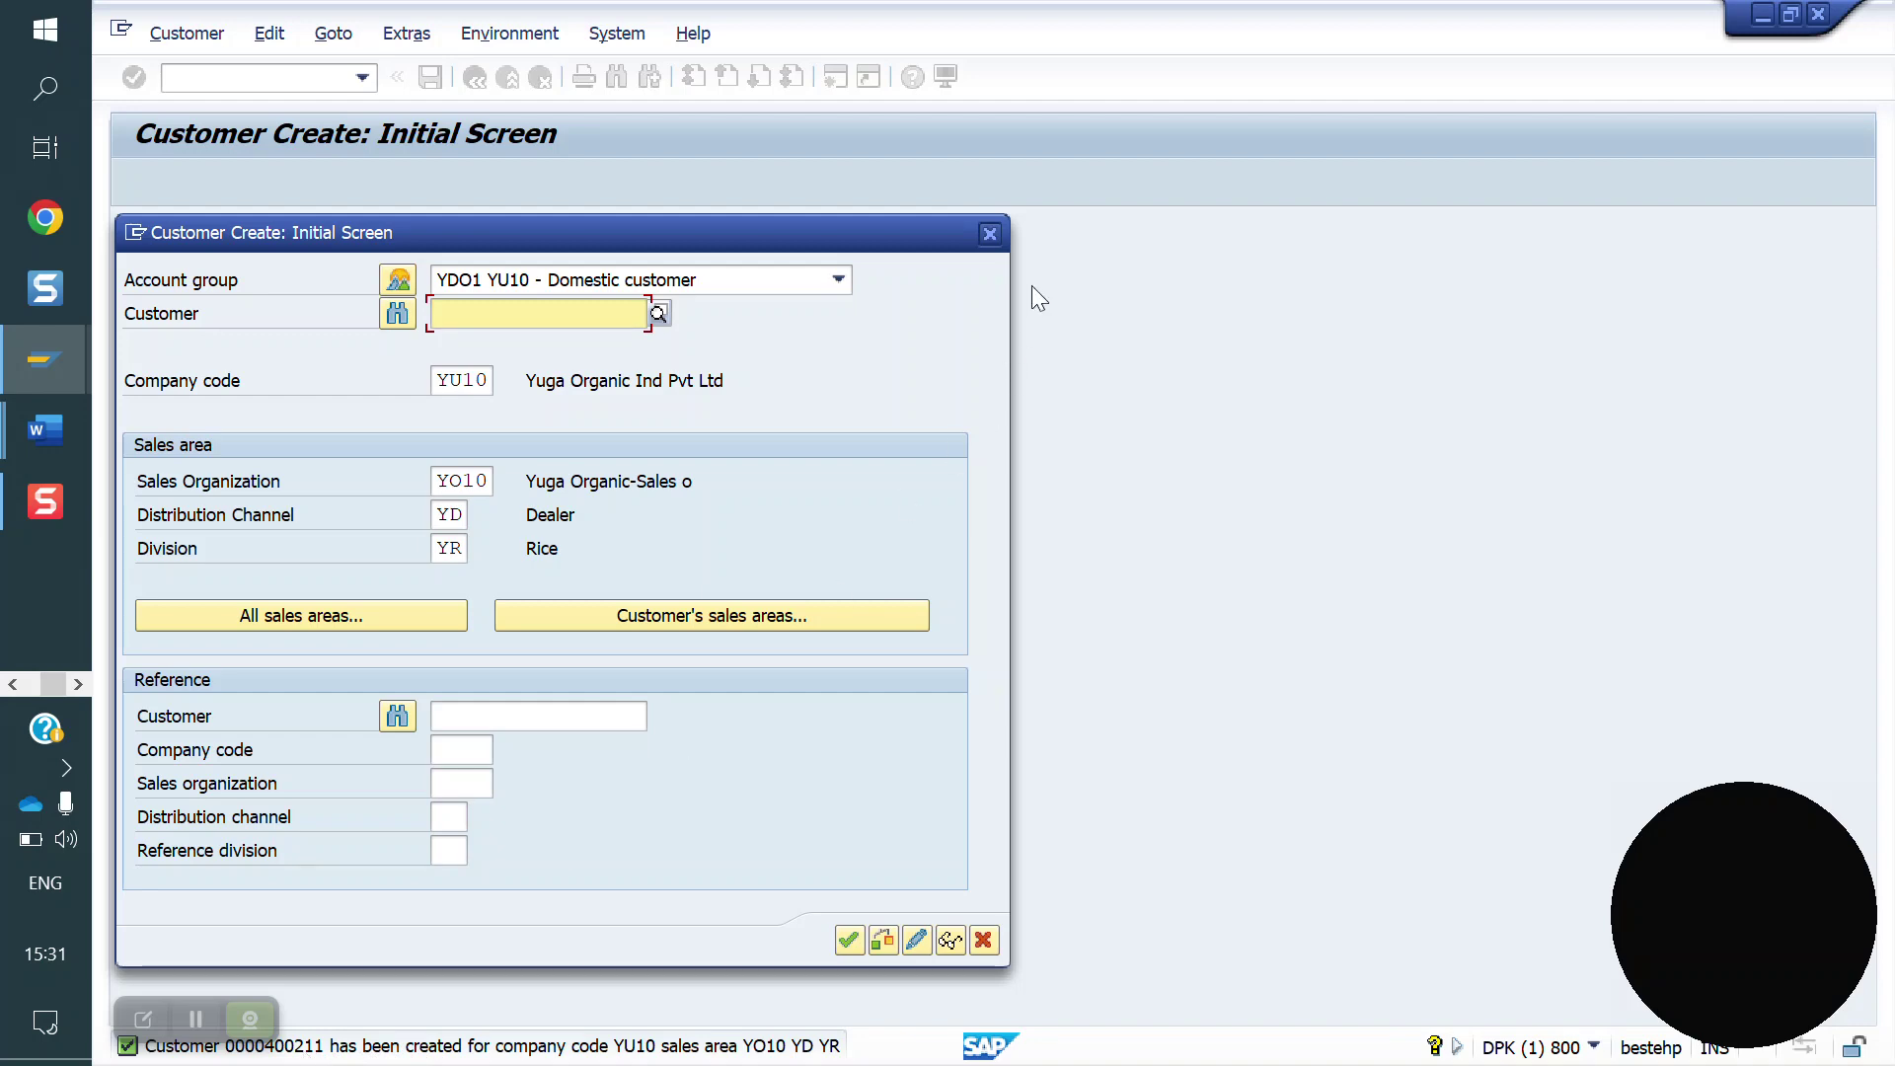
{"action": "left_click", "coordinate": [998, 232]}
{"action": "type", "text": "xd03"}
{"action": "key", "text": "Return"}
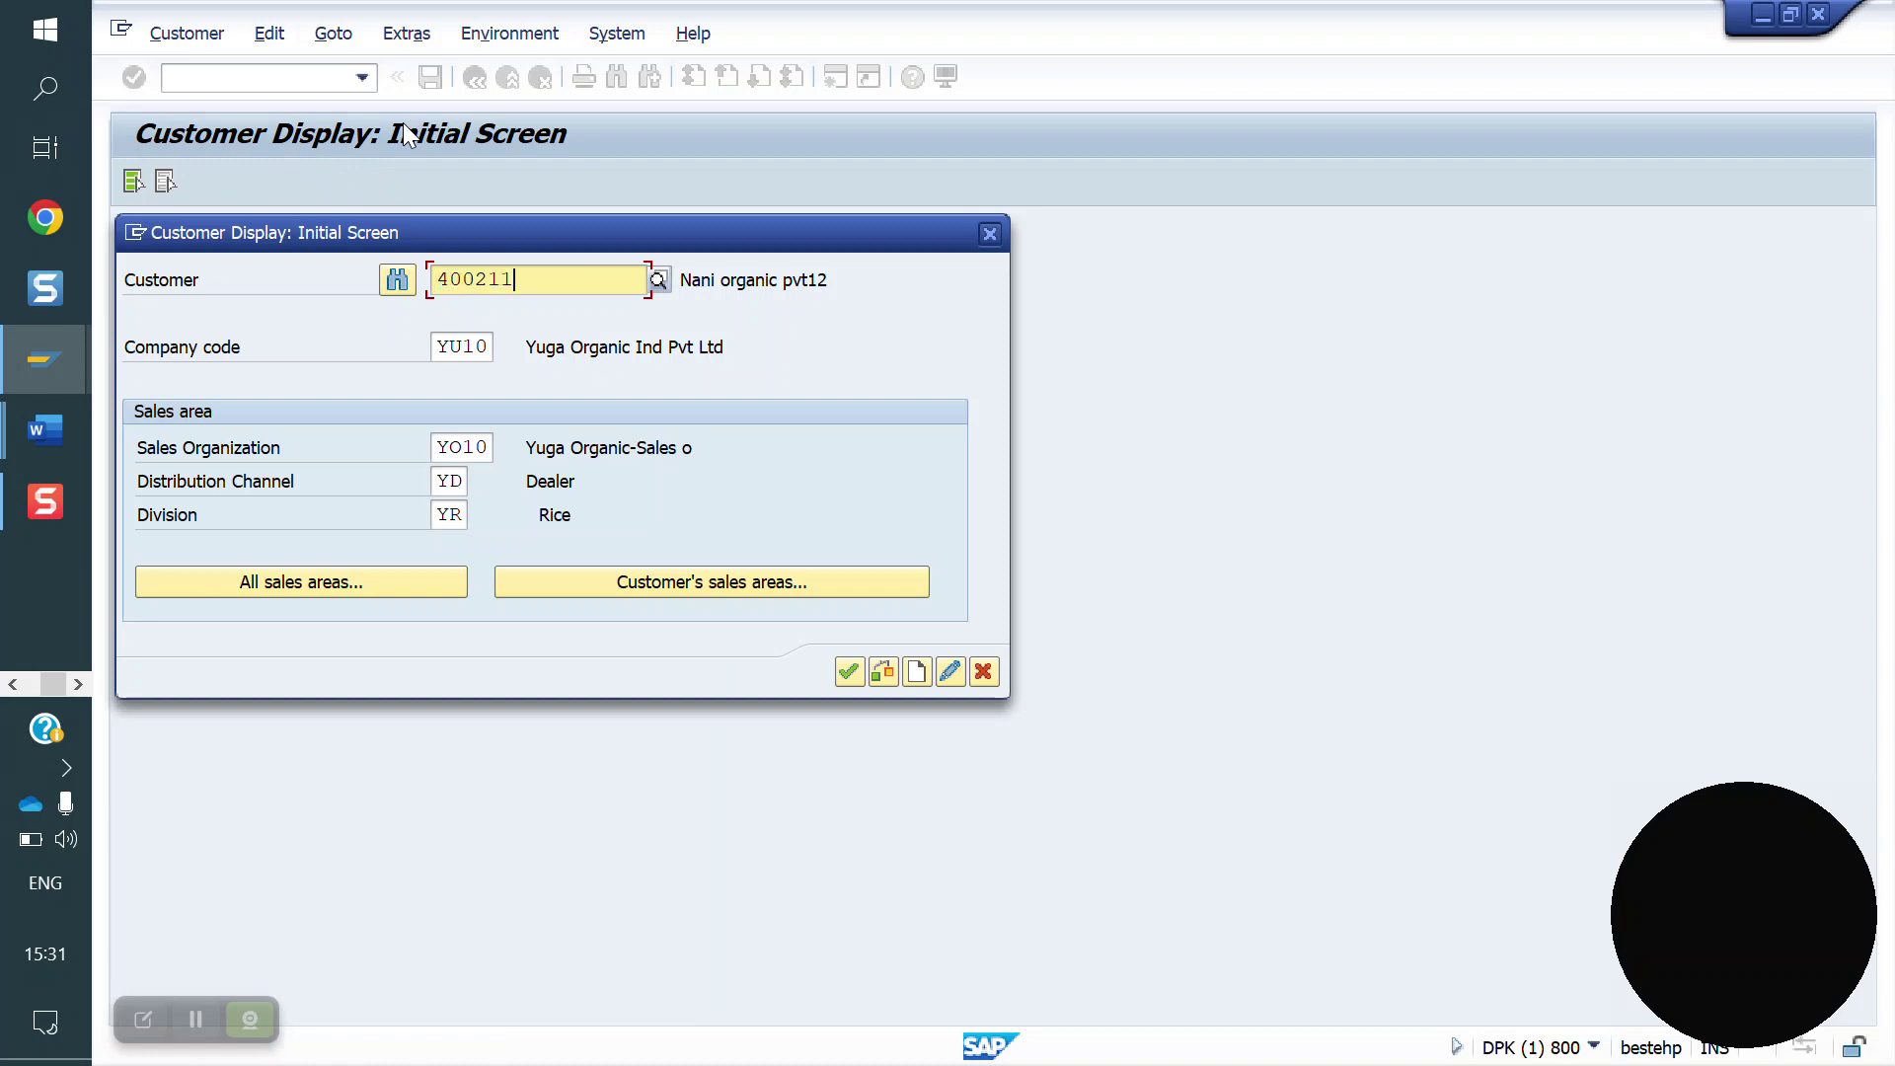
{"action": "left_click", "coordinate": [987, 241]}
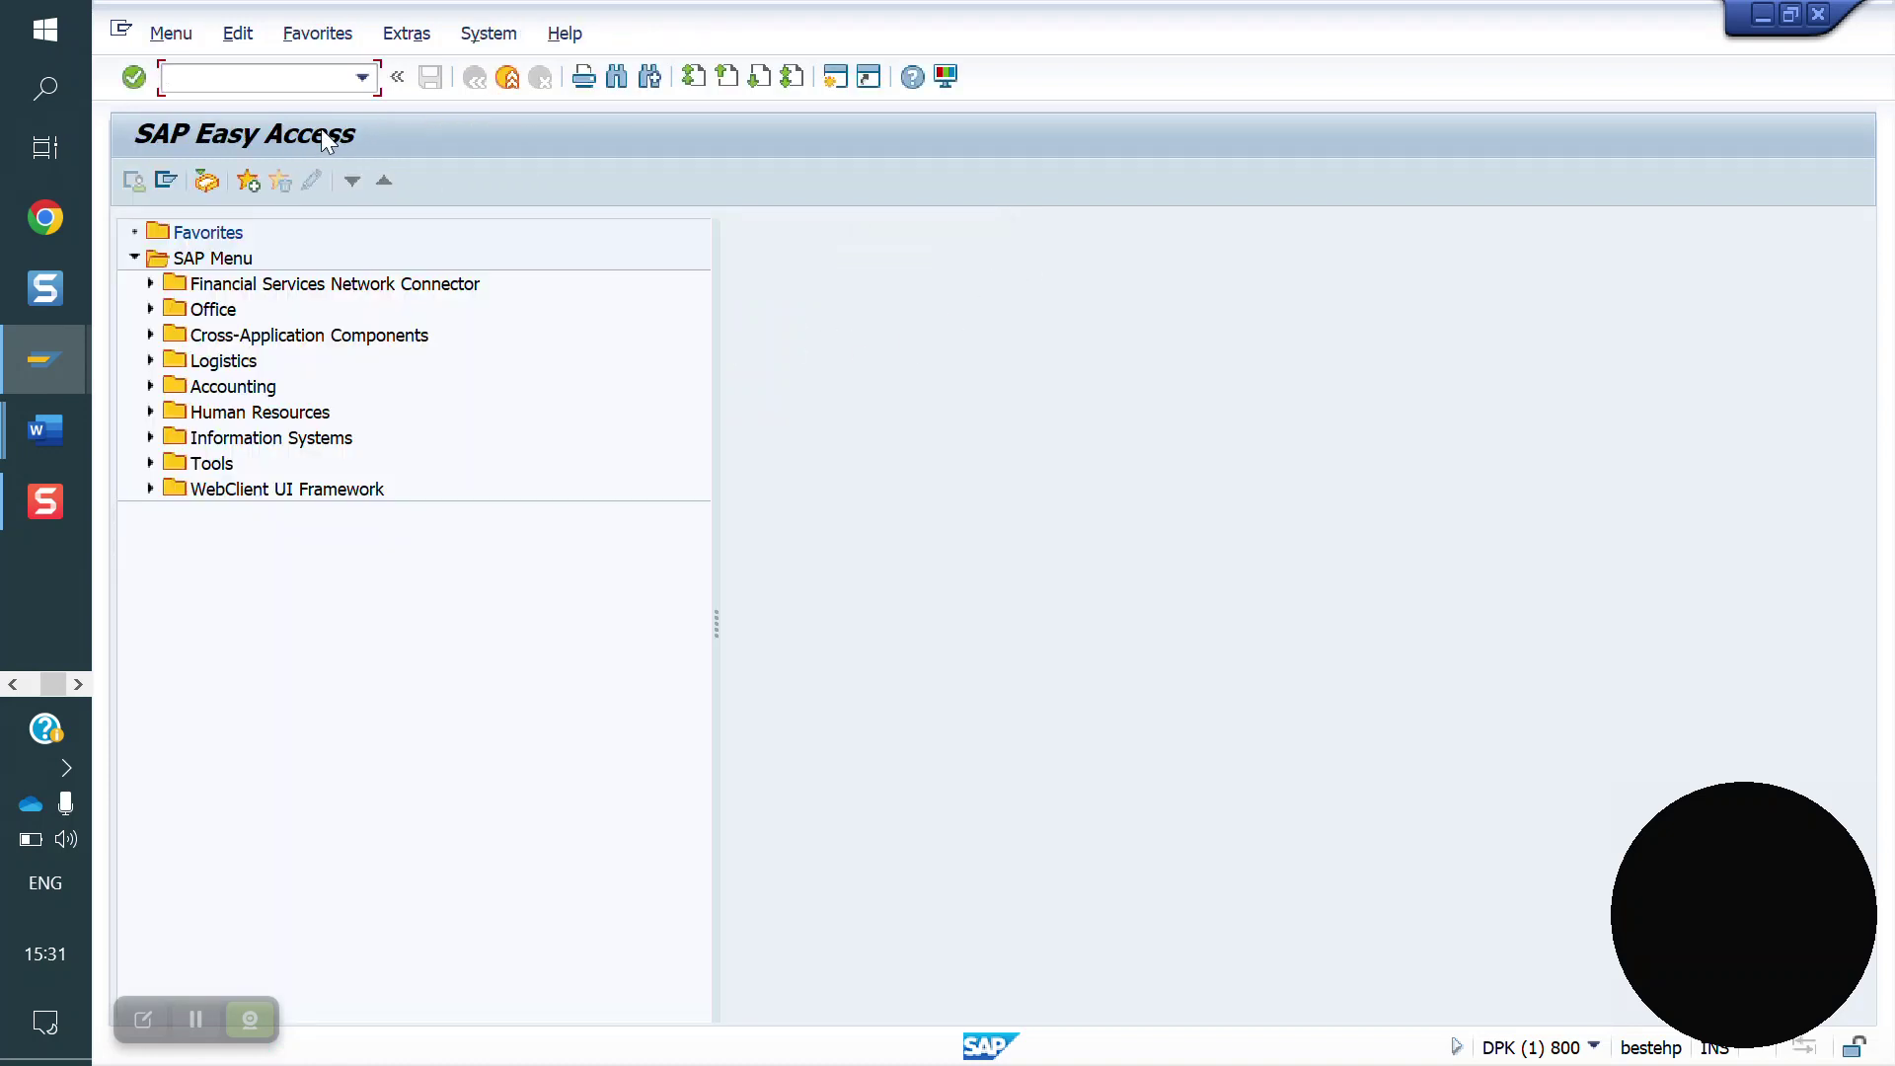
- Start the general table display (SE16N) and display the KNA1 general data entry for the new customer's number
{"action": "type", "text": "/nse16n"}
{"action": "key", "text": "Return"}
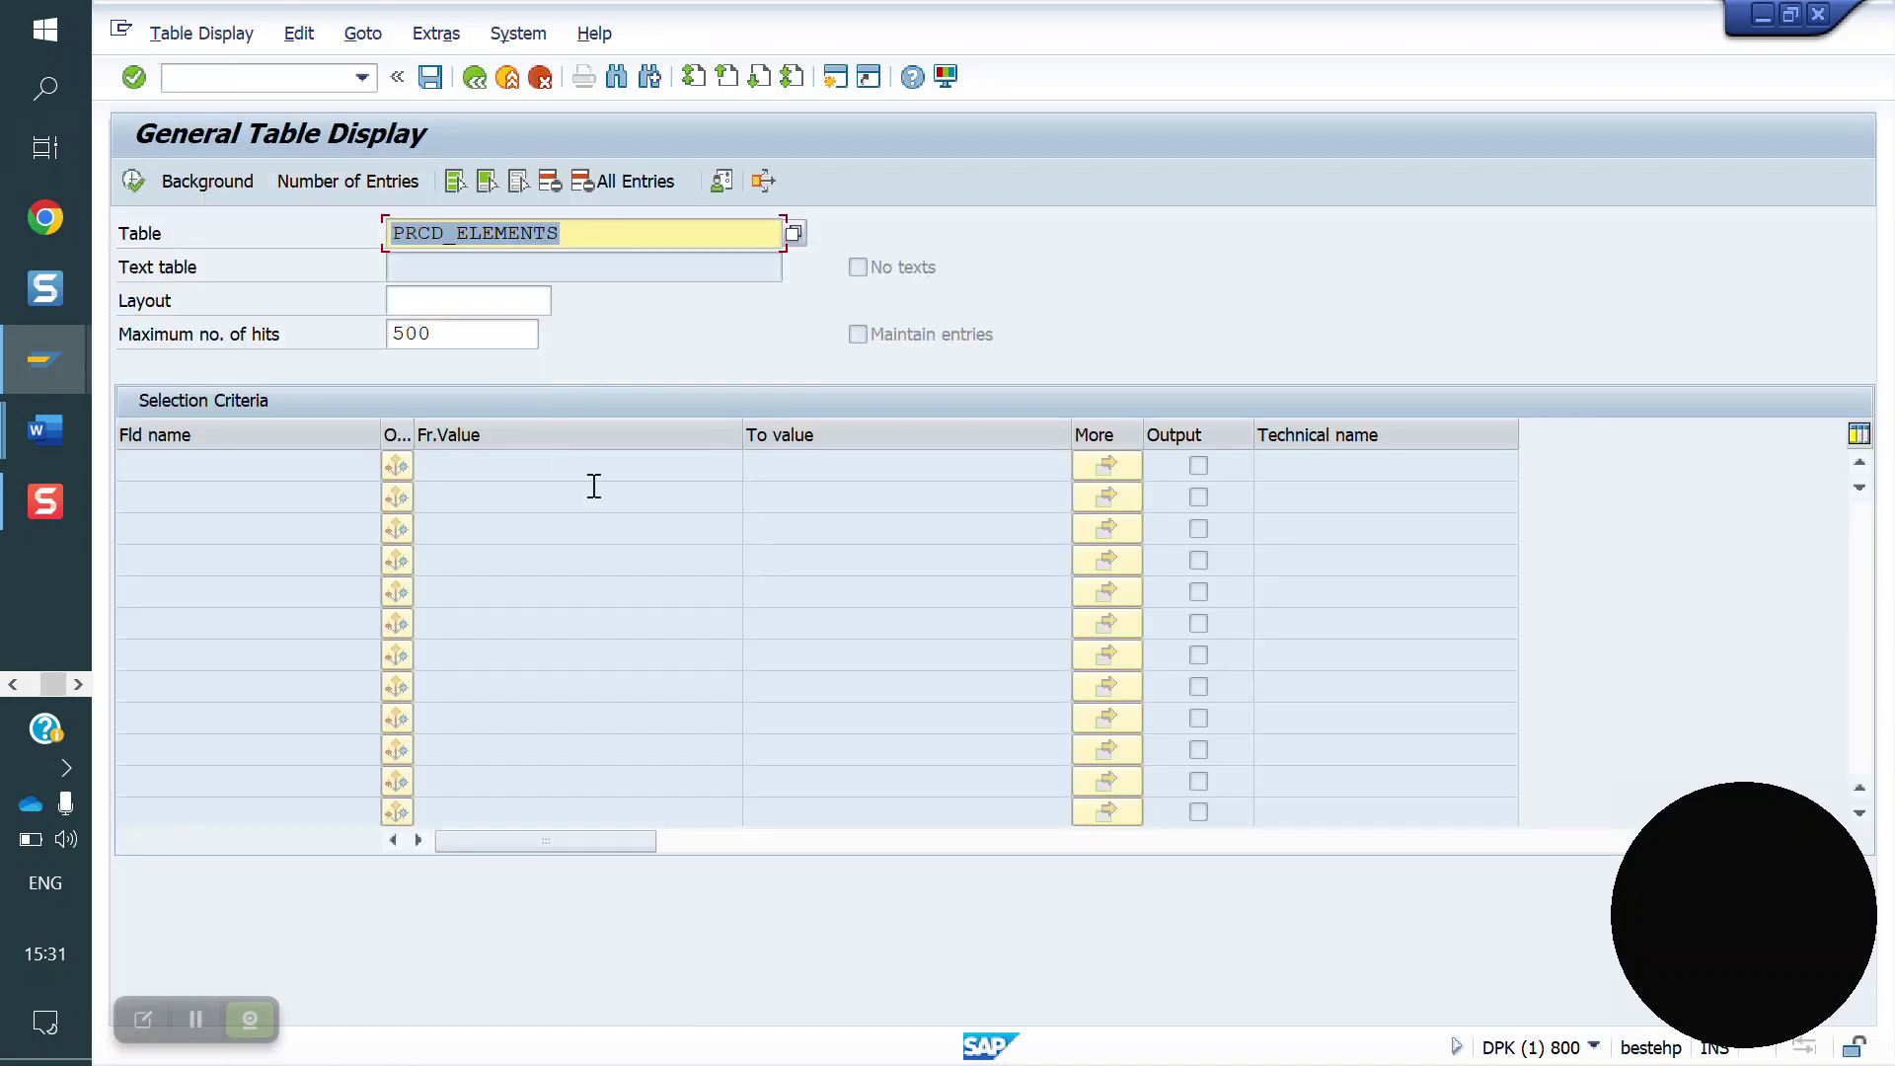
{"action": "type", "text": "ka"}
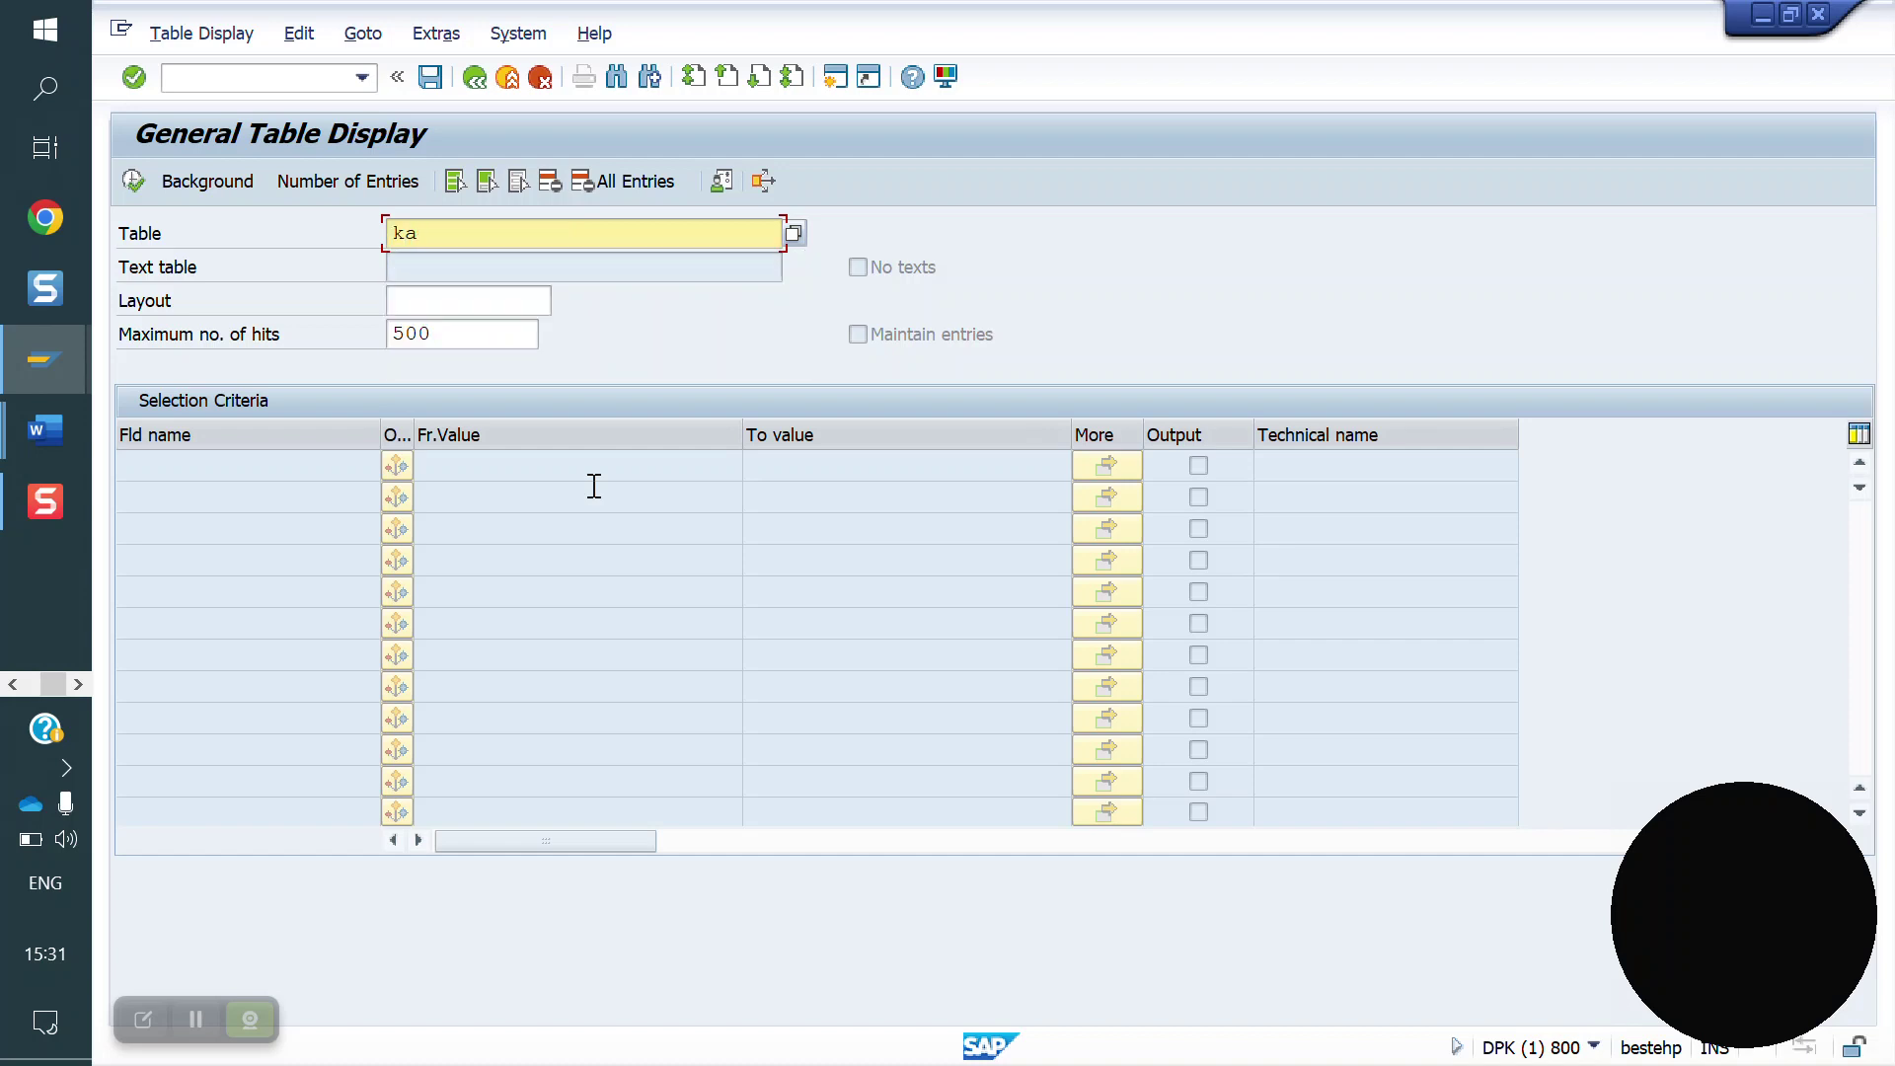
{"action": "key", "text": "BackSpace"}
{"action": "type", "text": "na1"}
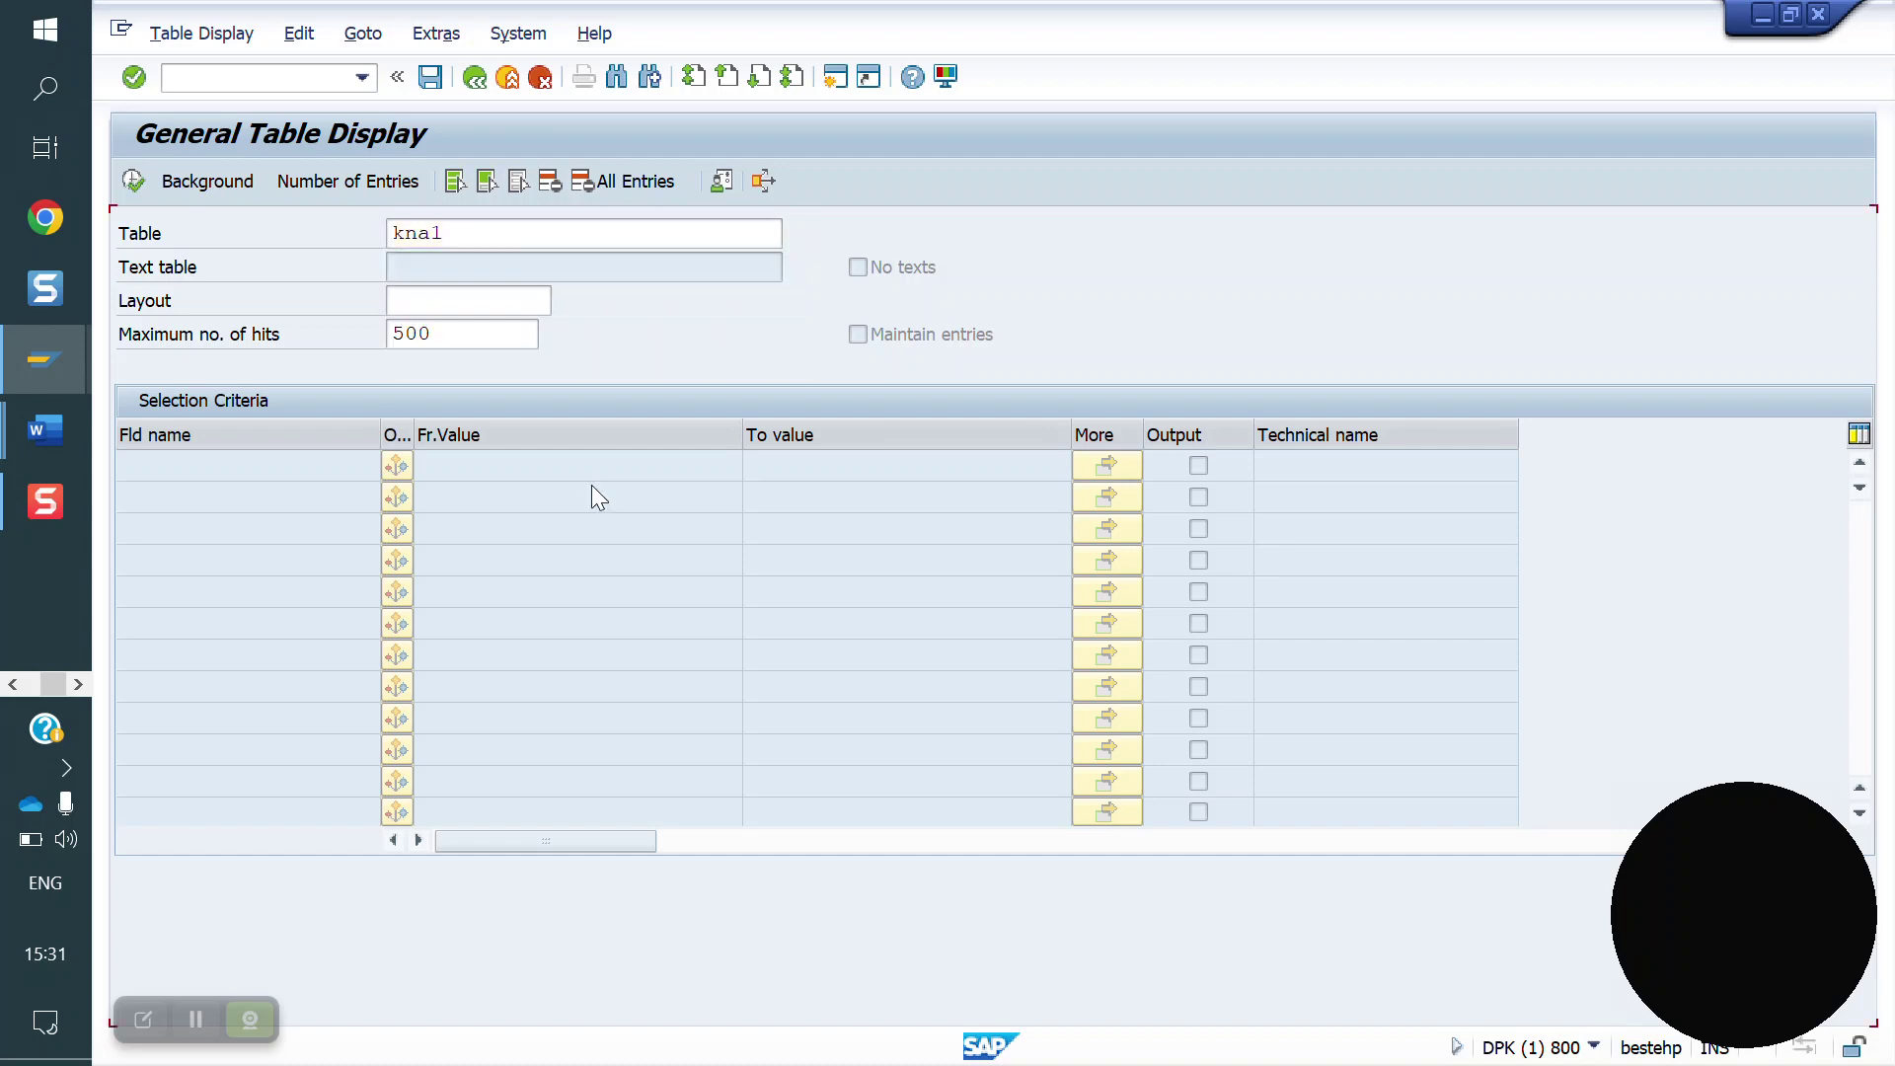
{"action": "key", "text": "Return"}
{"action": "left_click", "coordinate": [461, 508]}
{"action": "type", "text": "400211"}
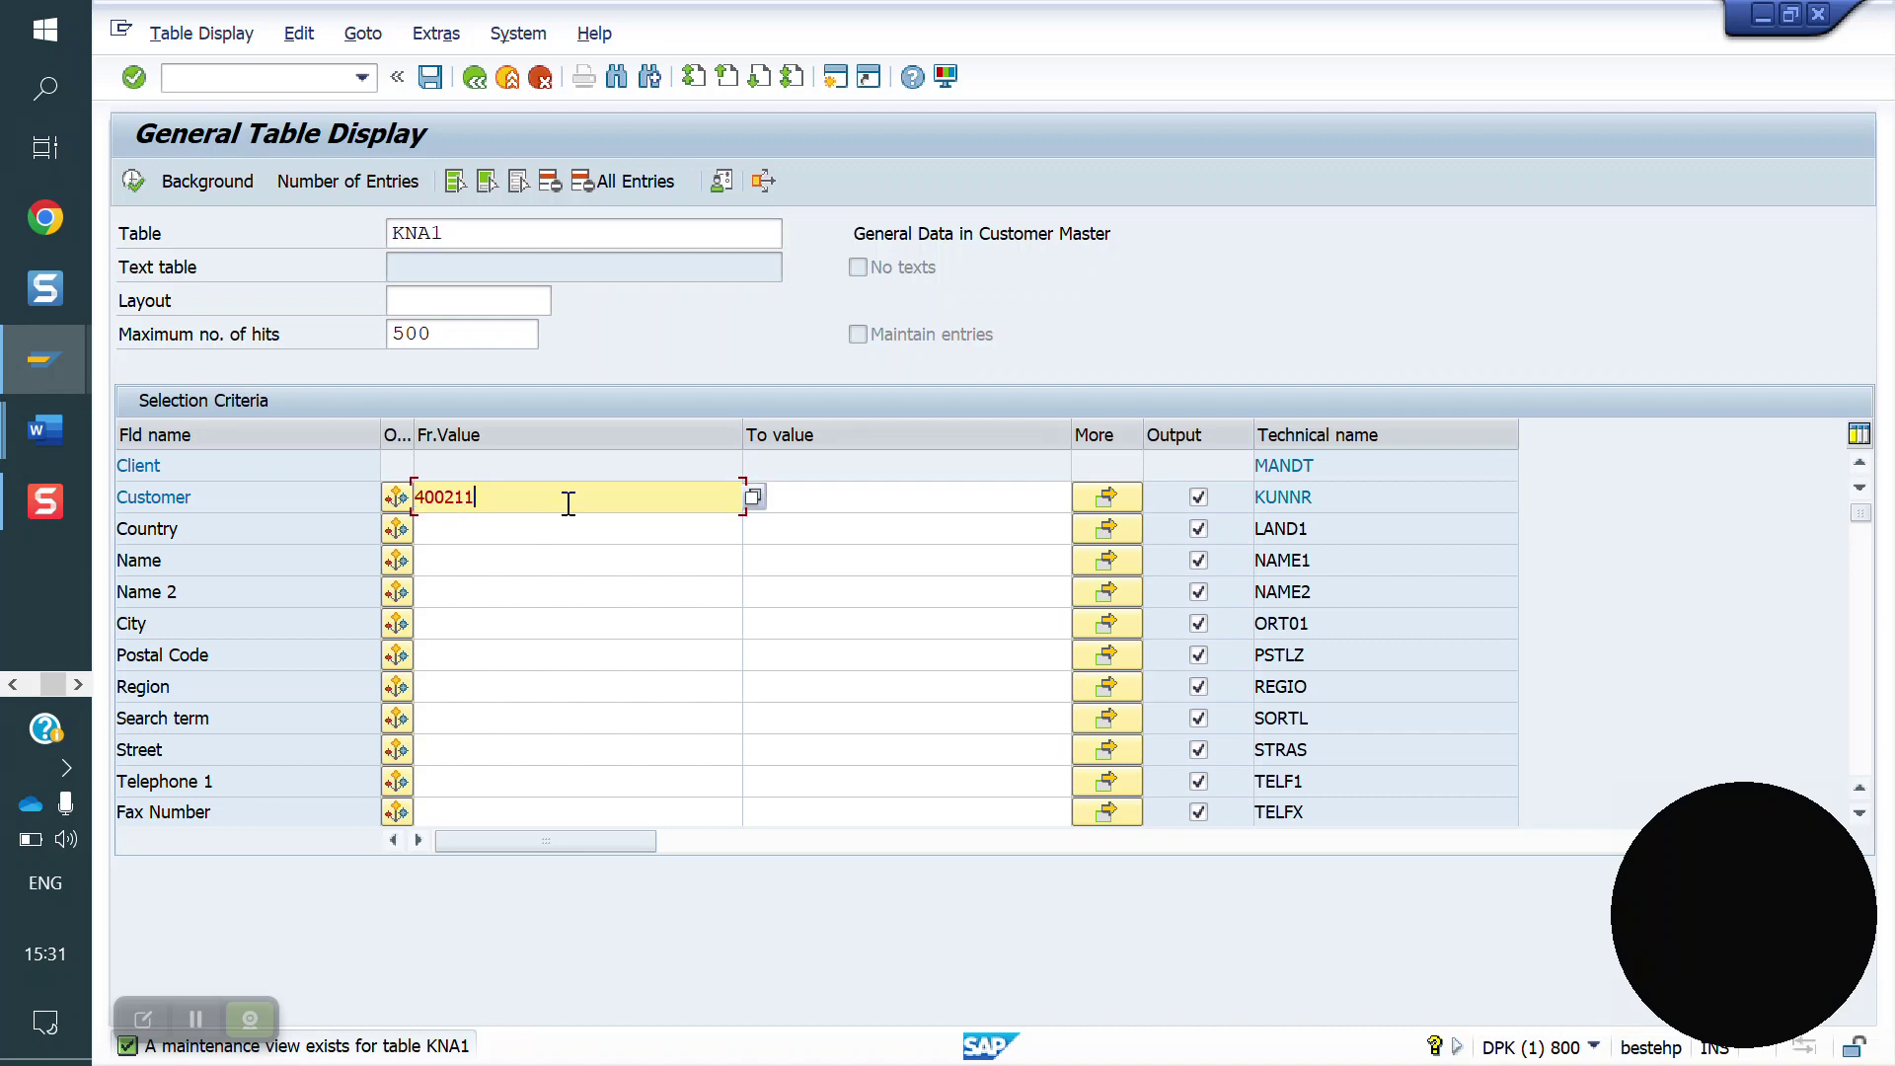
{"action": "left_click", "coordinate": [139, 181]}
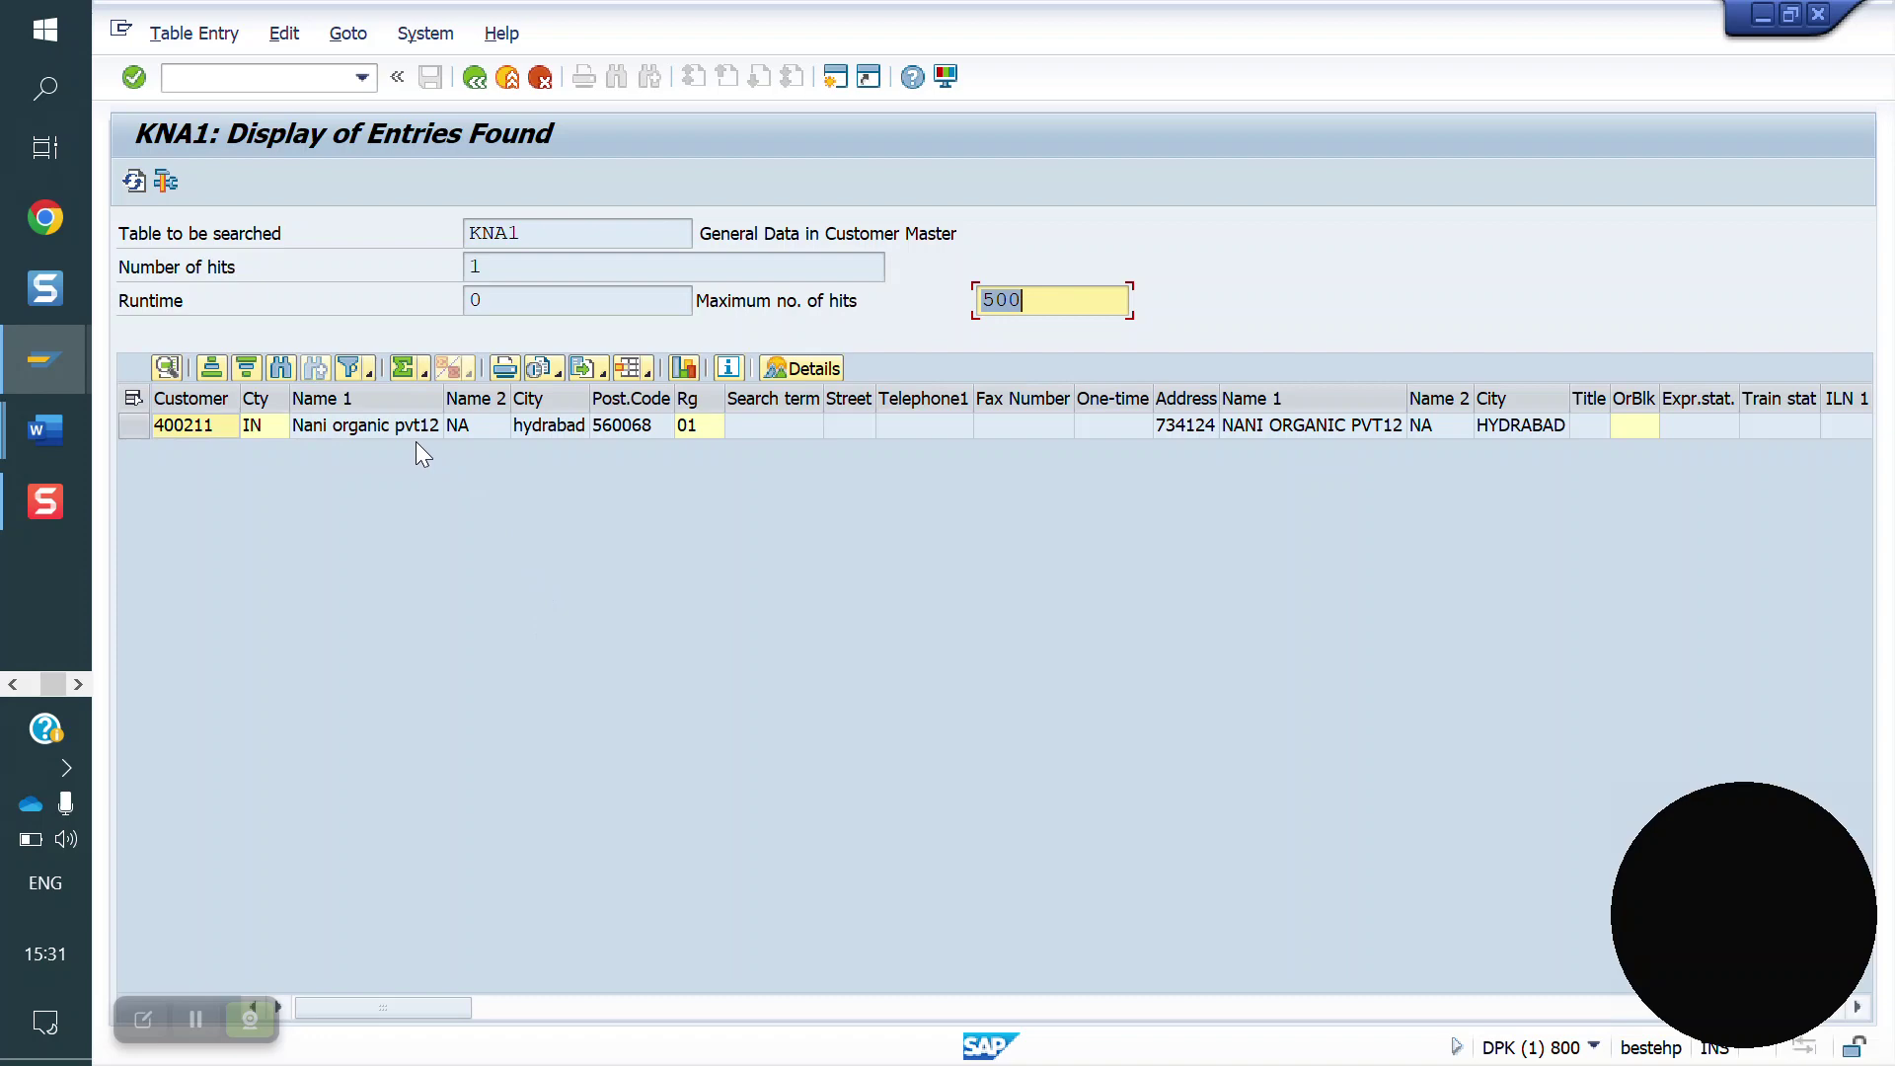
- Examine the name, region, address, creation and account group fields in the customer's KNA1 entry
{"action": "left_click", "coordinate": [369, 430]}
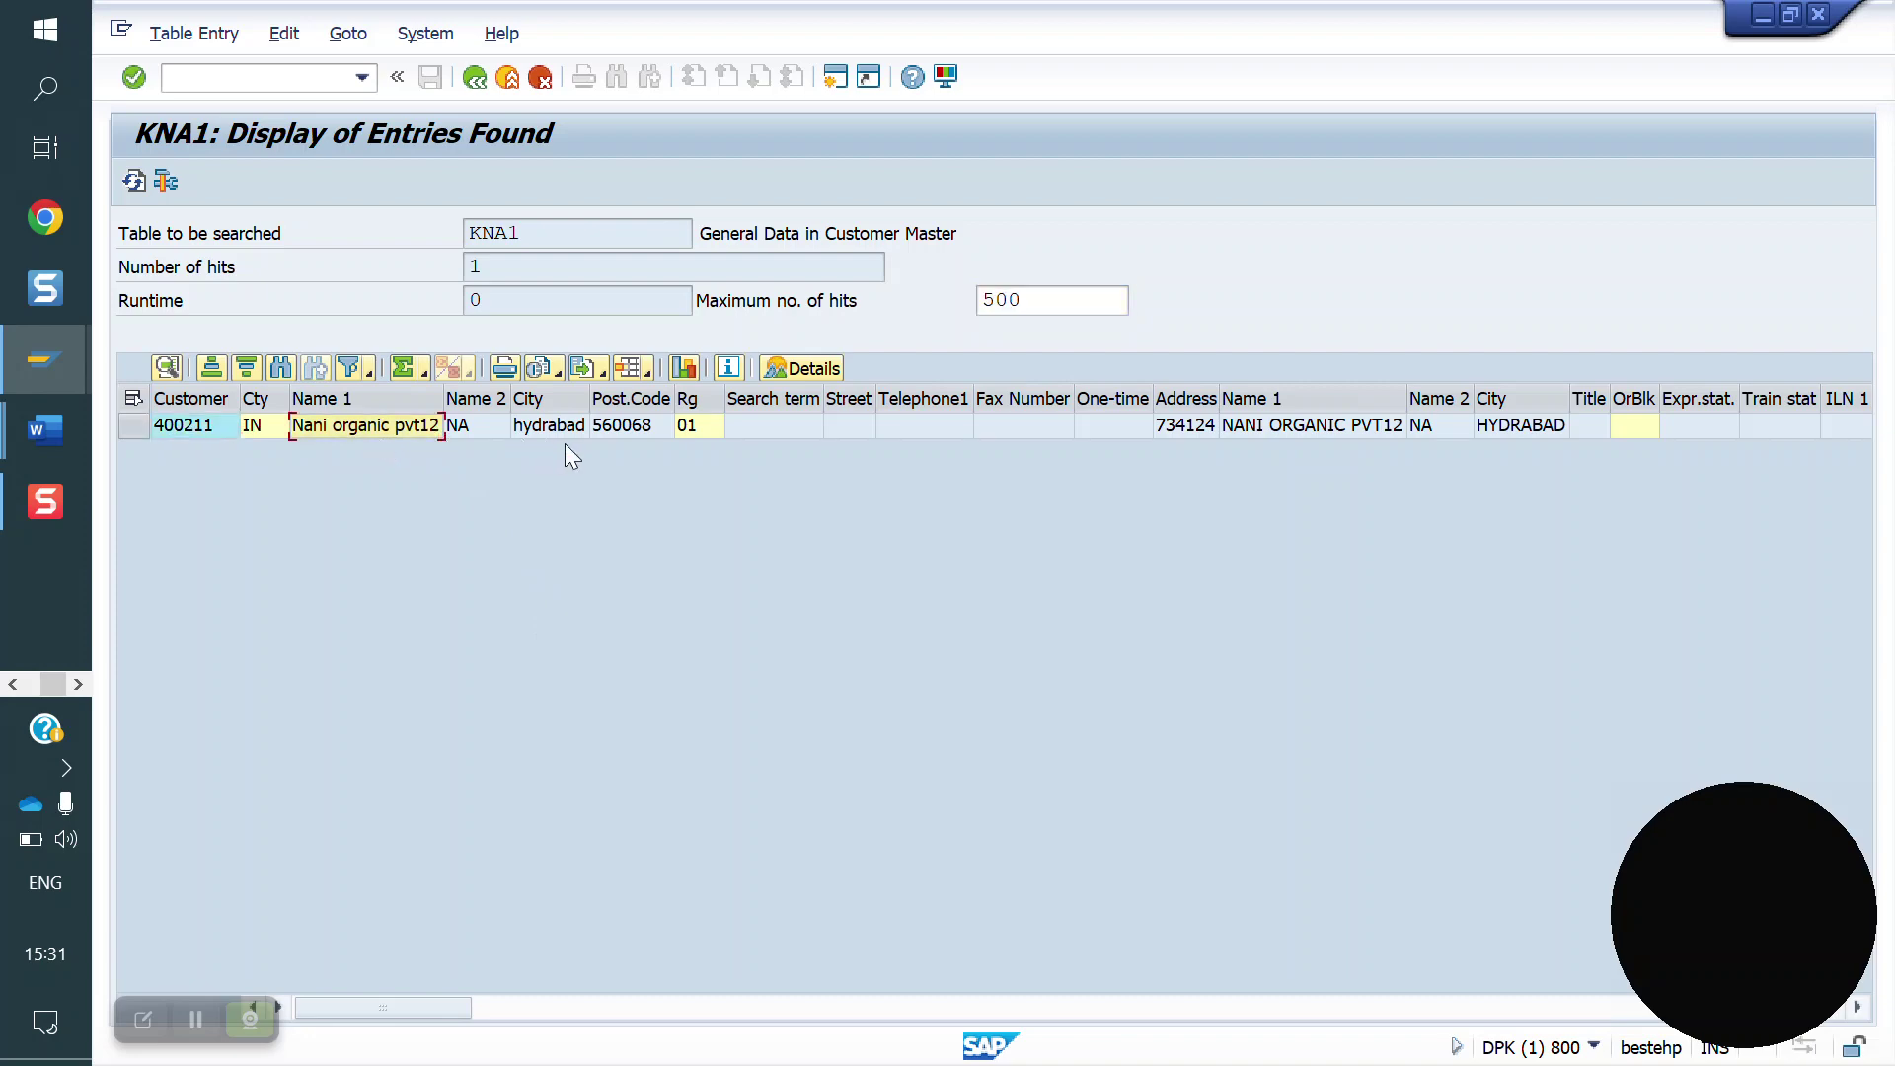
{"action": "left_click", "coordinate": [750, 428]}
{"action": "left_click", "coordinate": [1285, 424]}
{"action": "key", "text": "Tab"}
{"action": "key", "text": "Tab"}
{"action": "key", "text": "Tab"}
{"action": "key", "text": "Tab"}
{"action": "key", "text": "Tab"}
{"action": "key", "text": "Tab"}
{"action": "key", "text": "Tab"}
{"action": "key", "text": "Tab"}
{"action": "key", "text": "Tab"}
{"action": "key", "text": "Tab"}
{"action": "key", "text": "Tab"}
{"action": "key", "text": "Tab"}
{"action": "key", "text": "Tab"}
{"action": "key", "text": "Tab"}
{"action": "key", "text": "Tab"}
{"action": "key", "text": "Tab"}
{"action": "key", "text": "Tab"}
{"action": "key", "text": "Tab"}
{"action": "key", "text": "Tab"}
{"action": "key", "text": "Tab"}
{"action": "left_click", "coordinate": [1169, 427]}
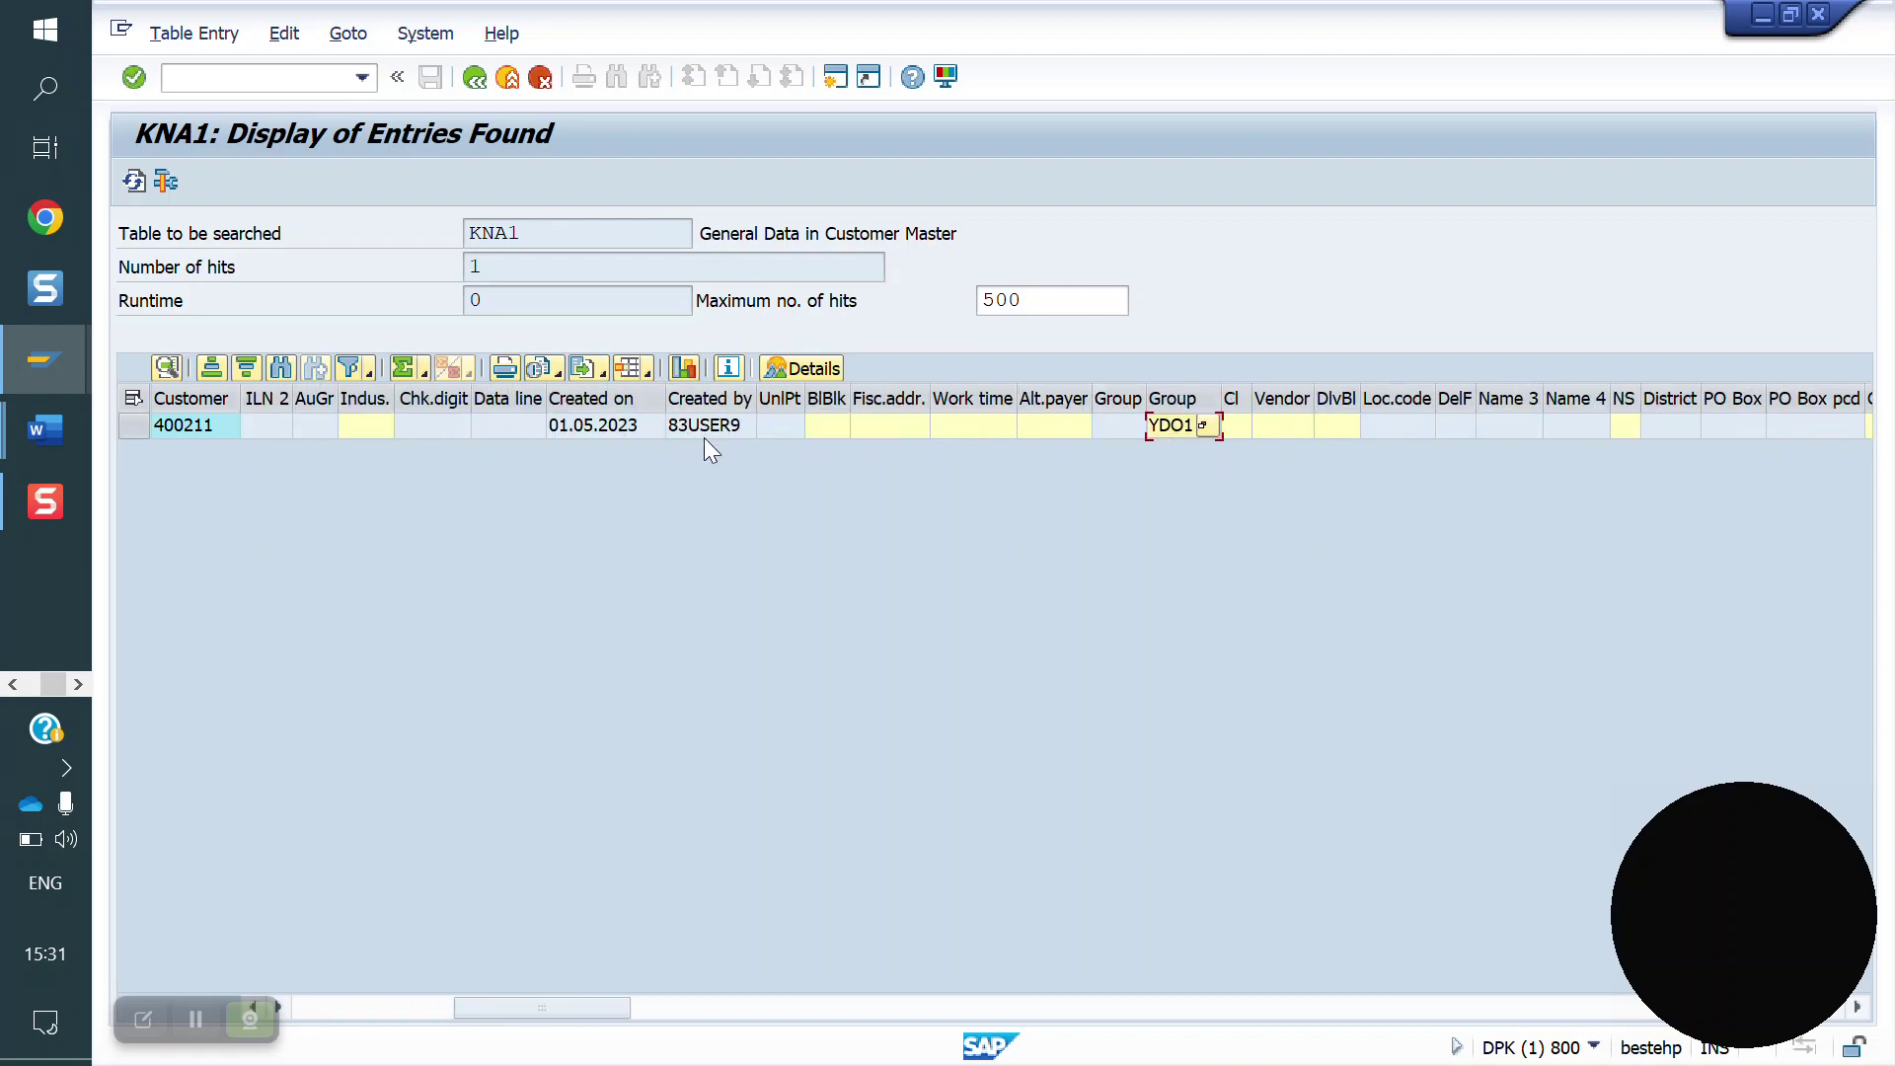
- Display the company code entry in table KNB1 for the new customer's number
{"action": "left_click", "coordinate": [476, 86]}
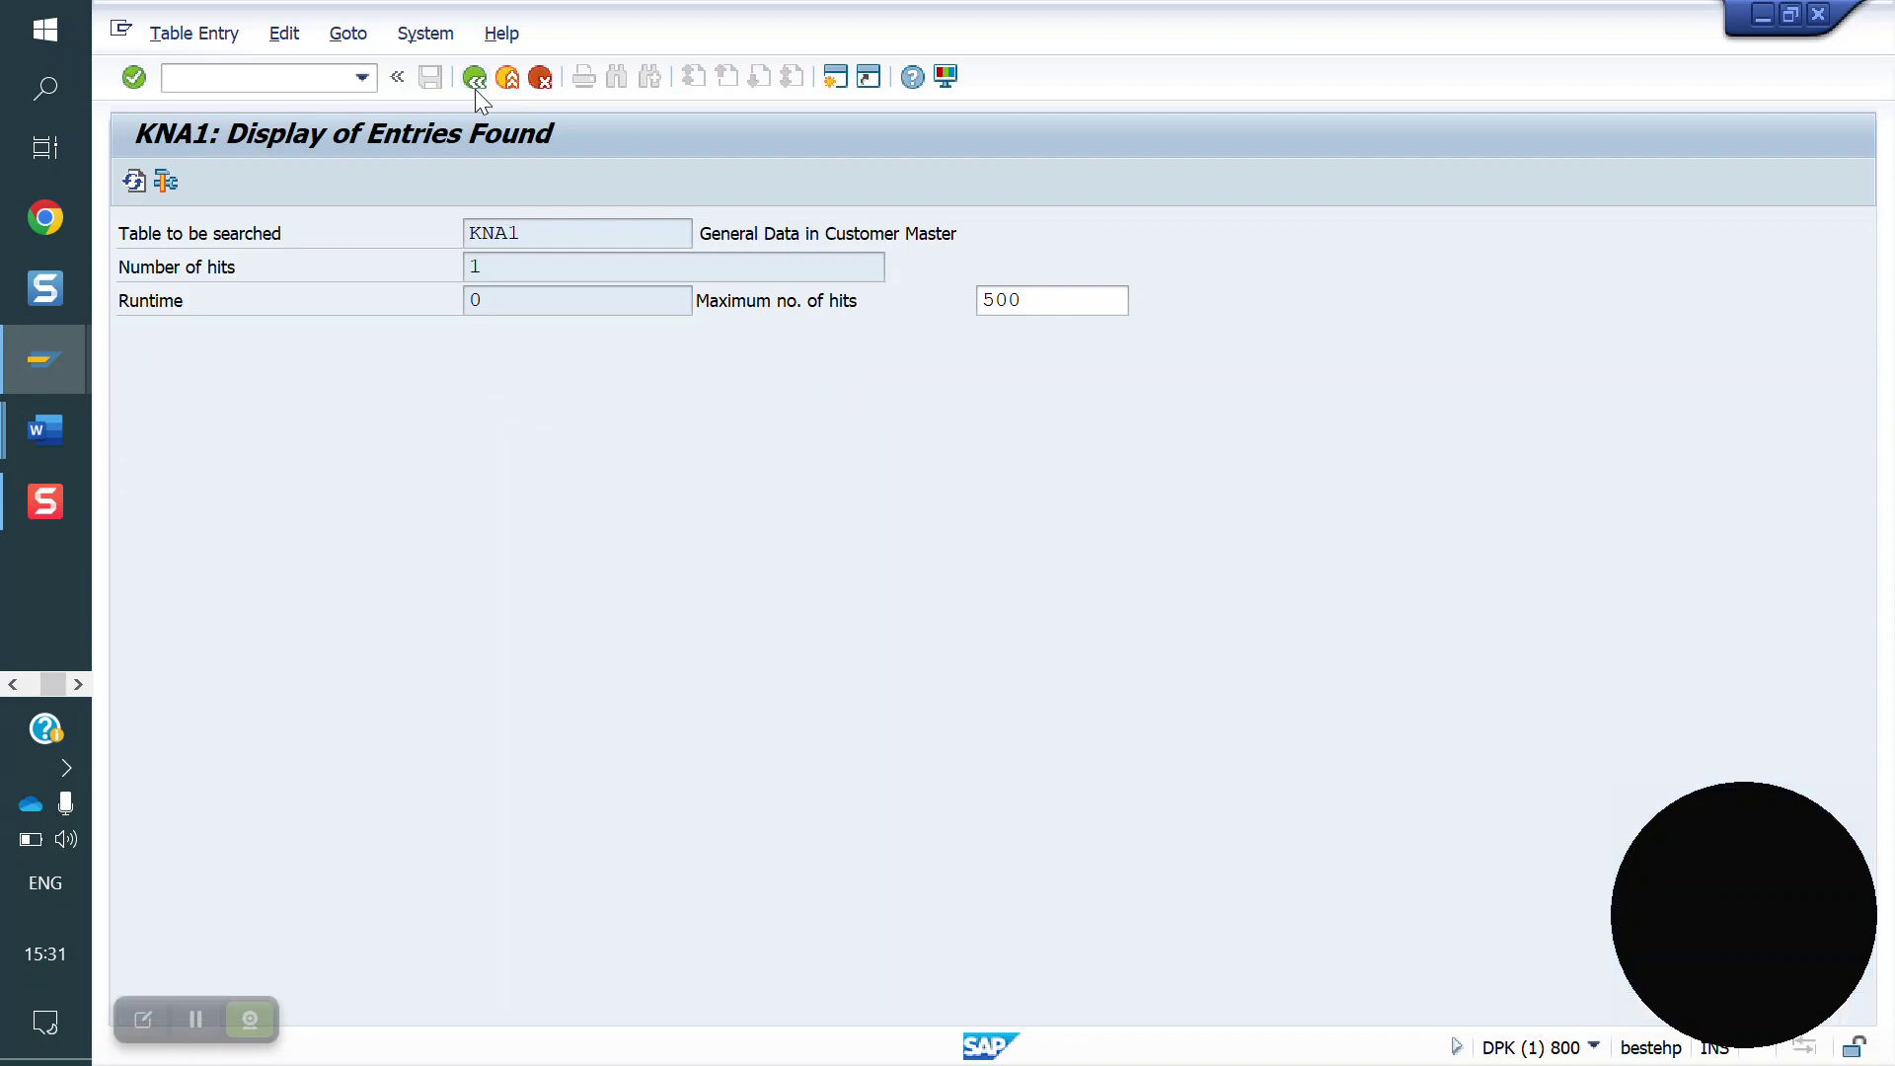
{"action": "type", "text": "knb"}
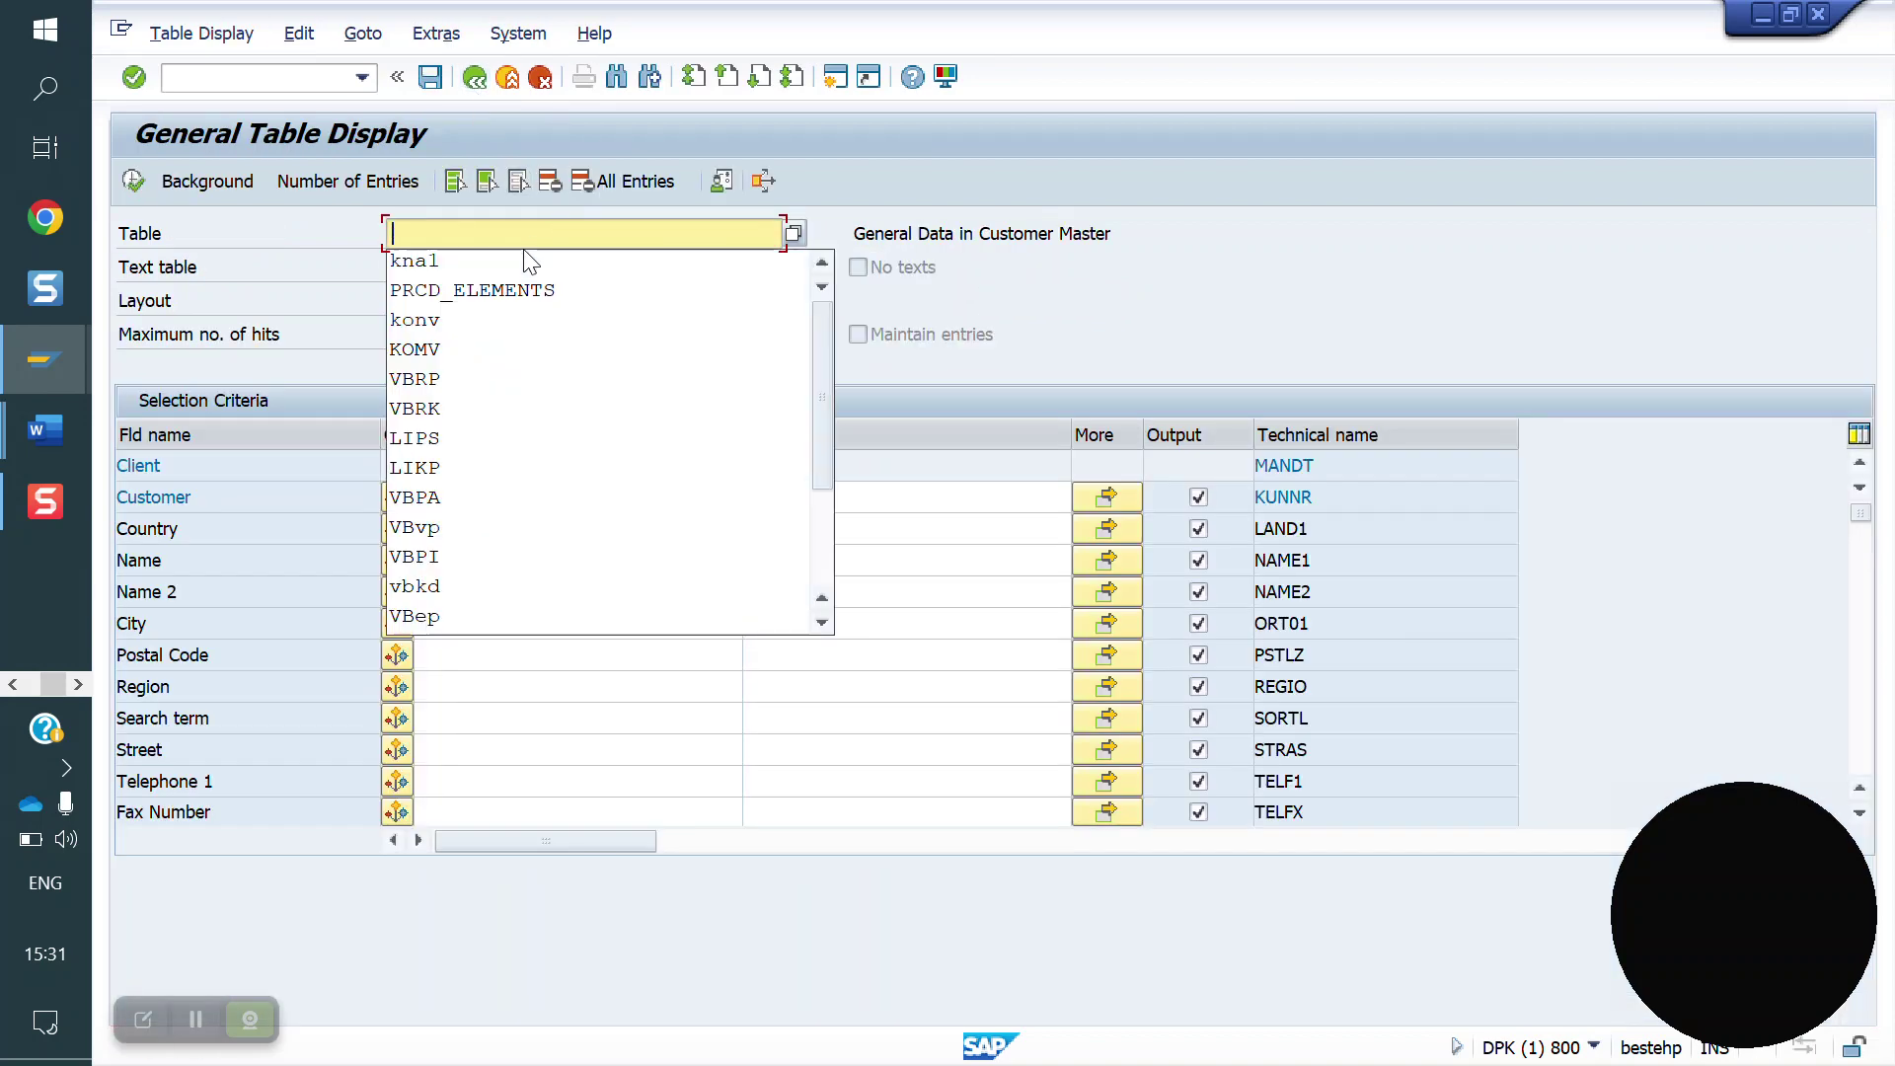
{"action": "type", "text": "1"}
{"action": "key", "text": "Return"}
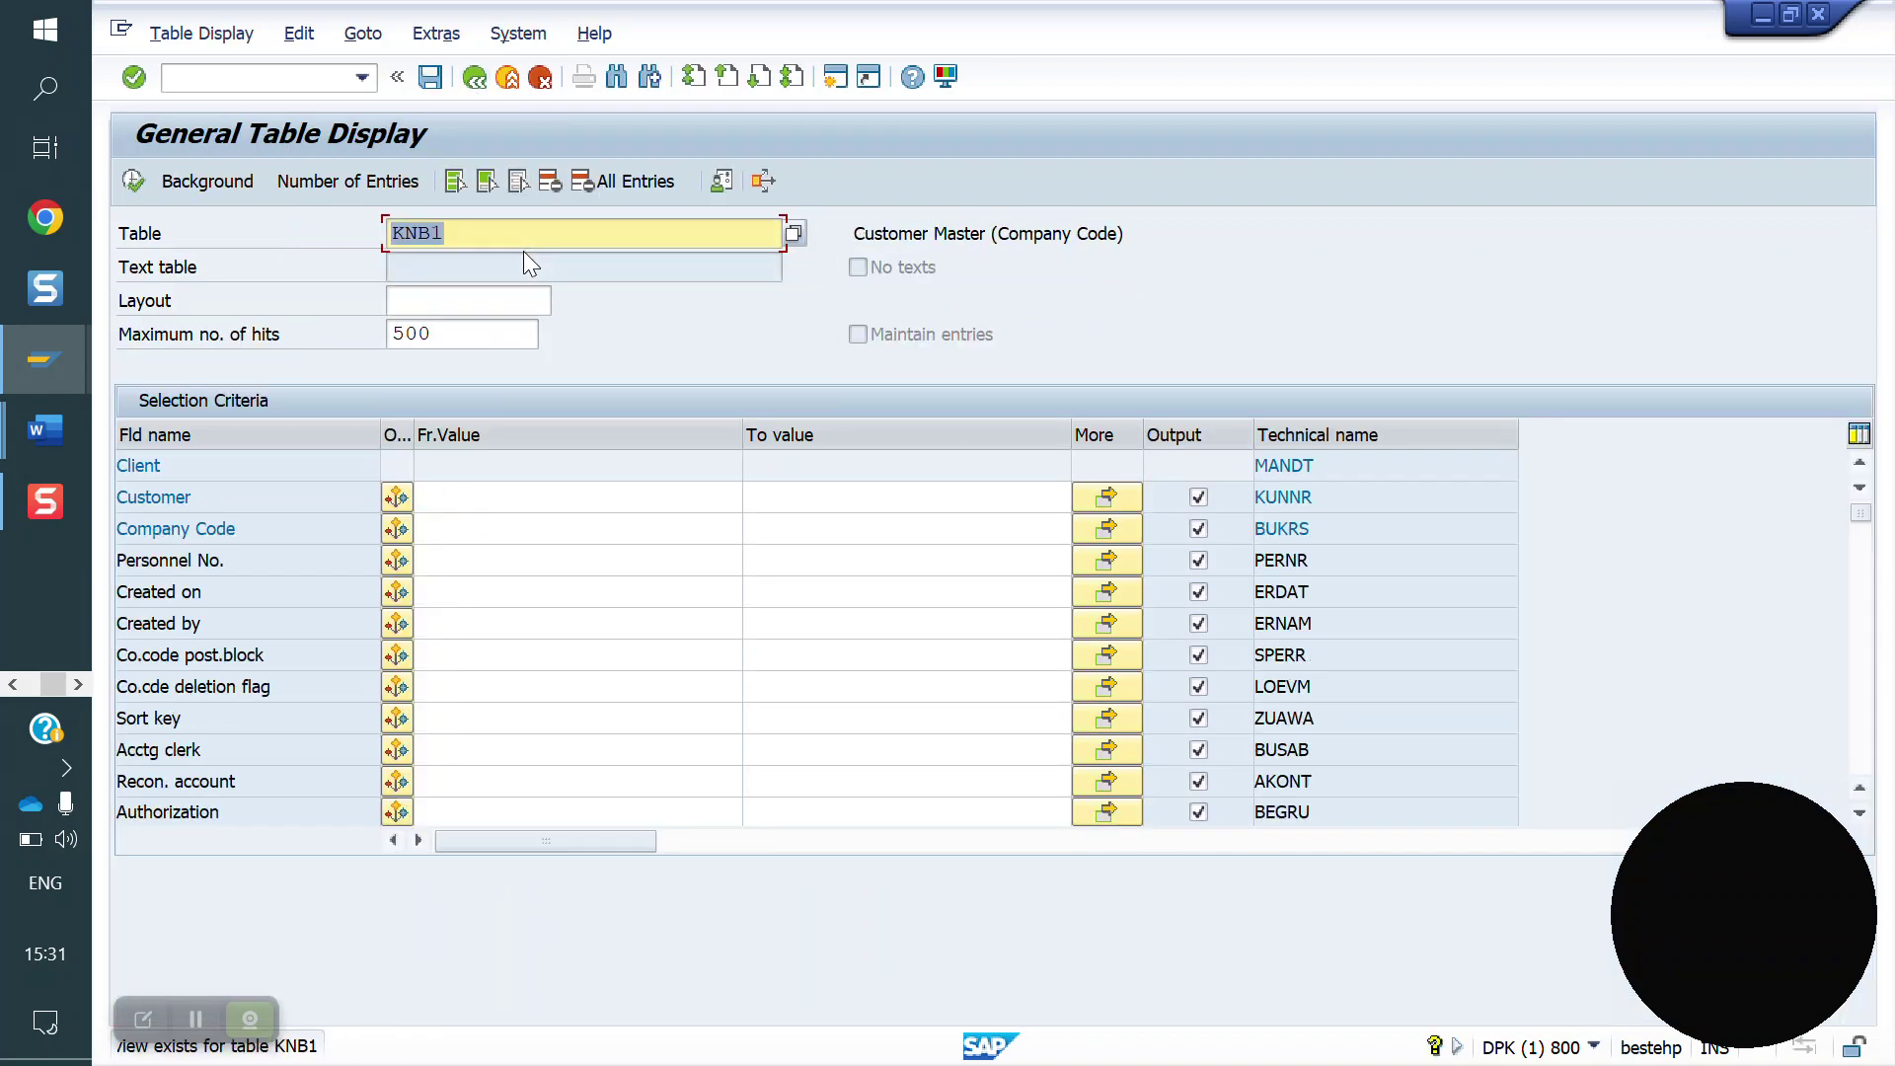
{"action": "left_click", "coordinate": [459, 494]}
{"action": "key", "text": "Down"}
{"action": "key", "text": "Return"}
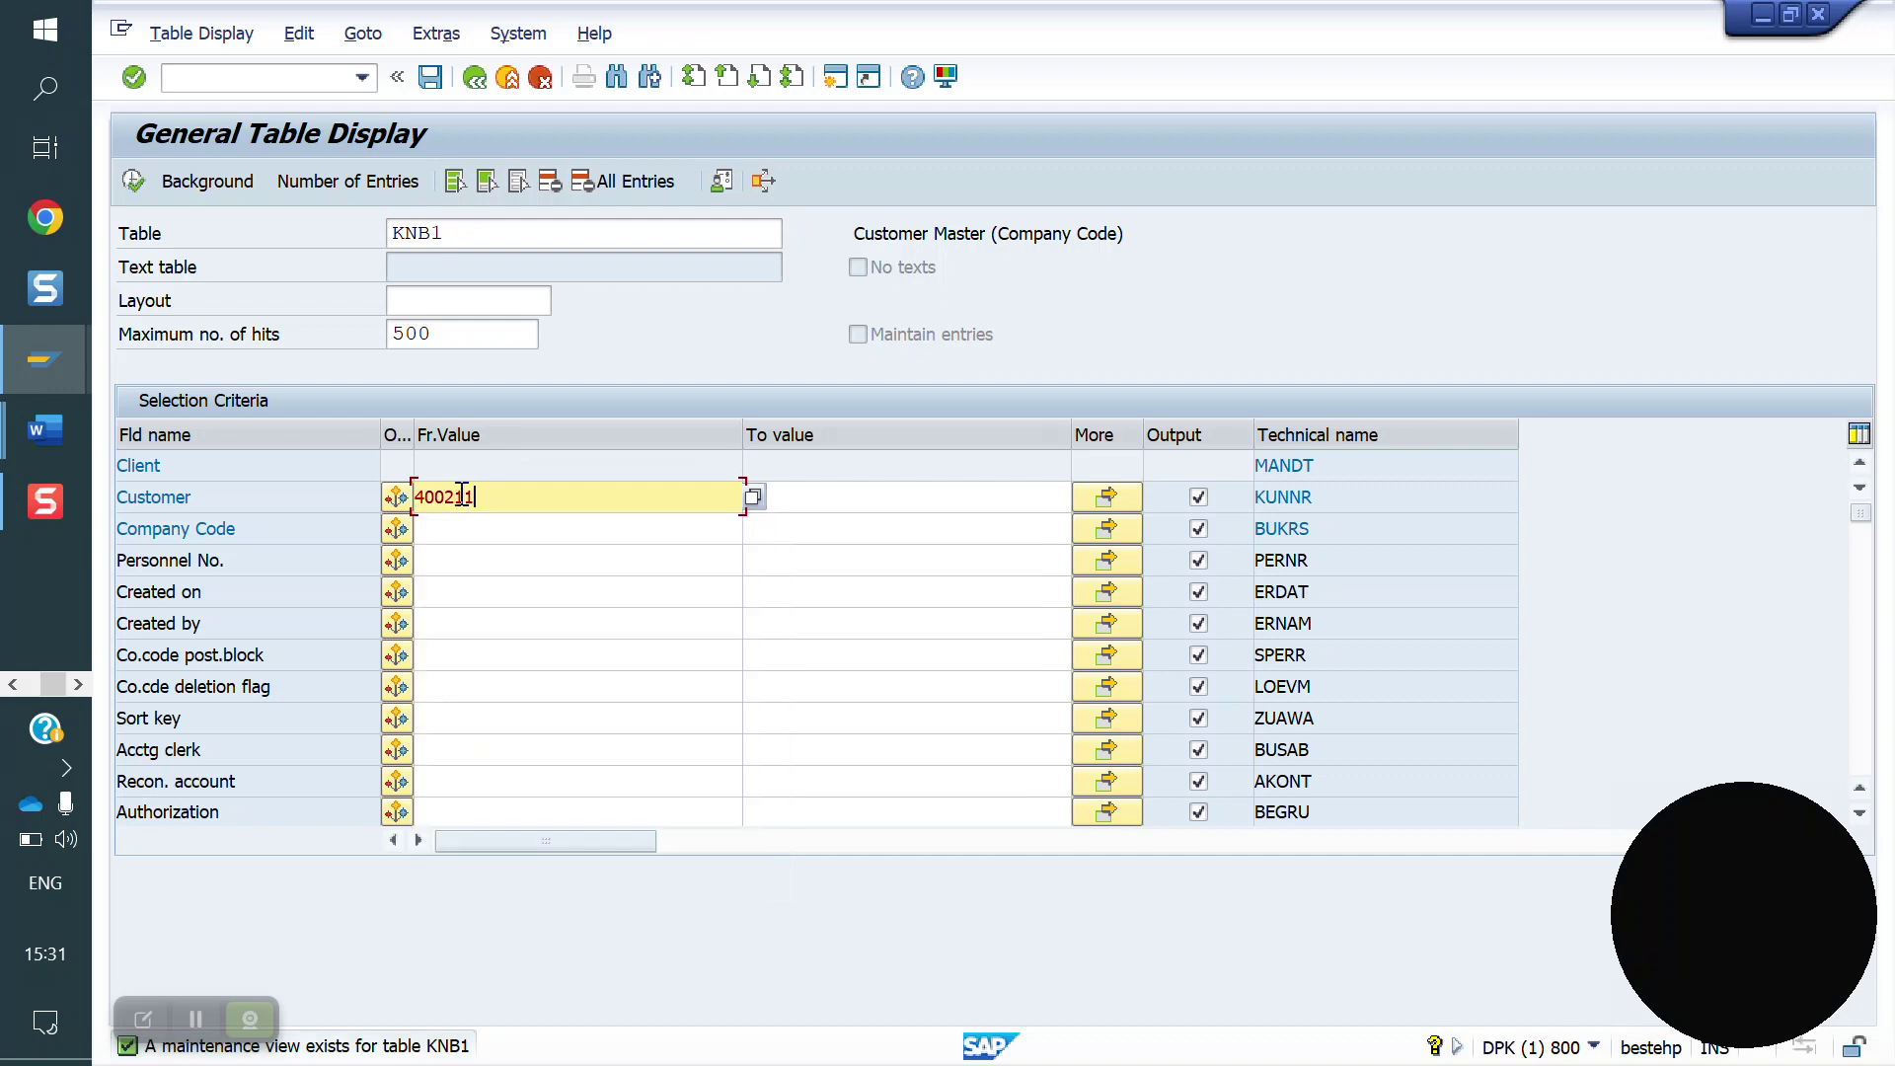
{"action": "left_click", "coordinate": [135, 177]}
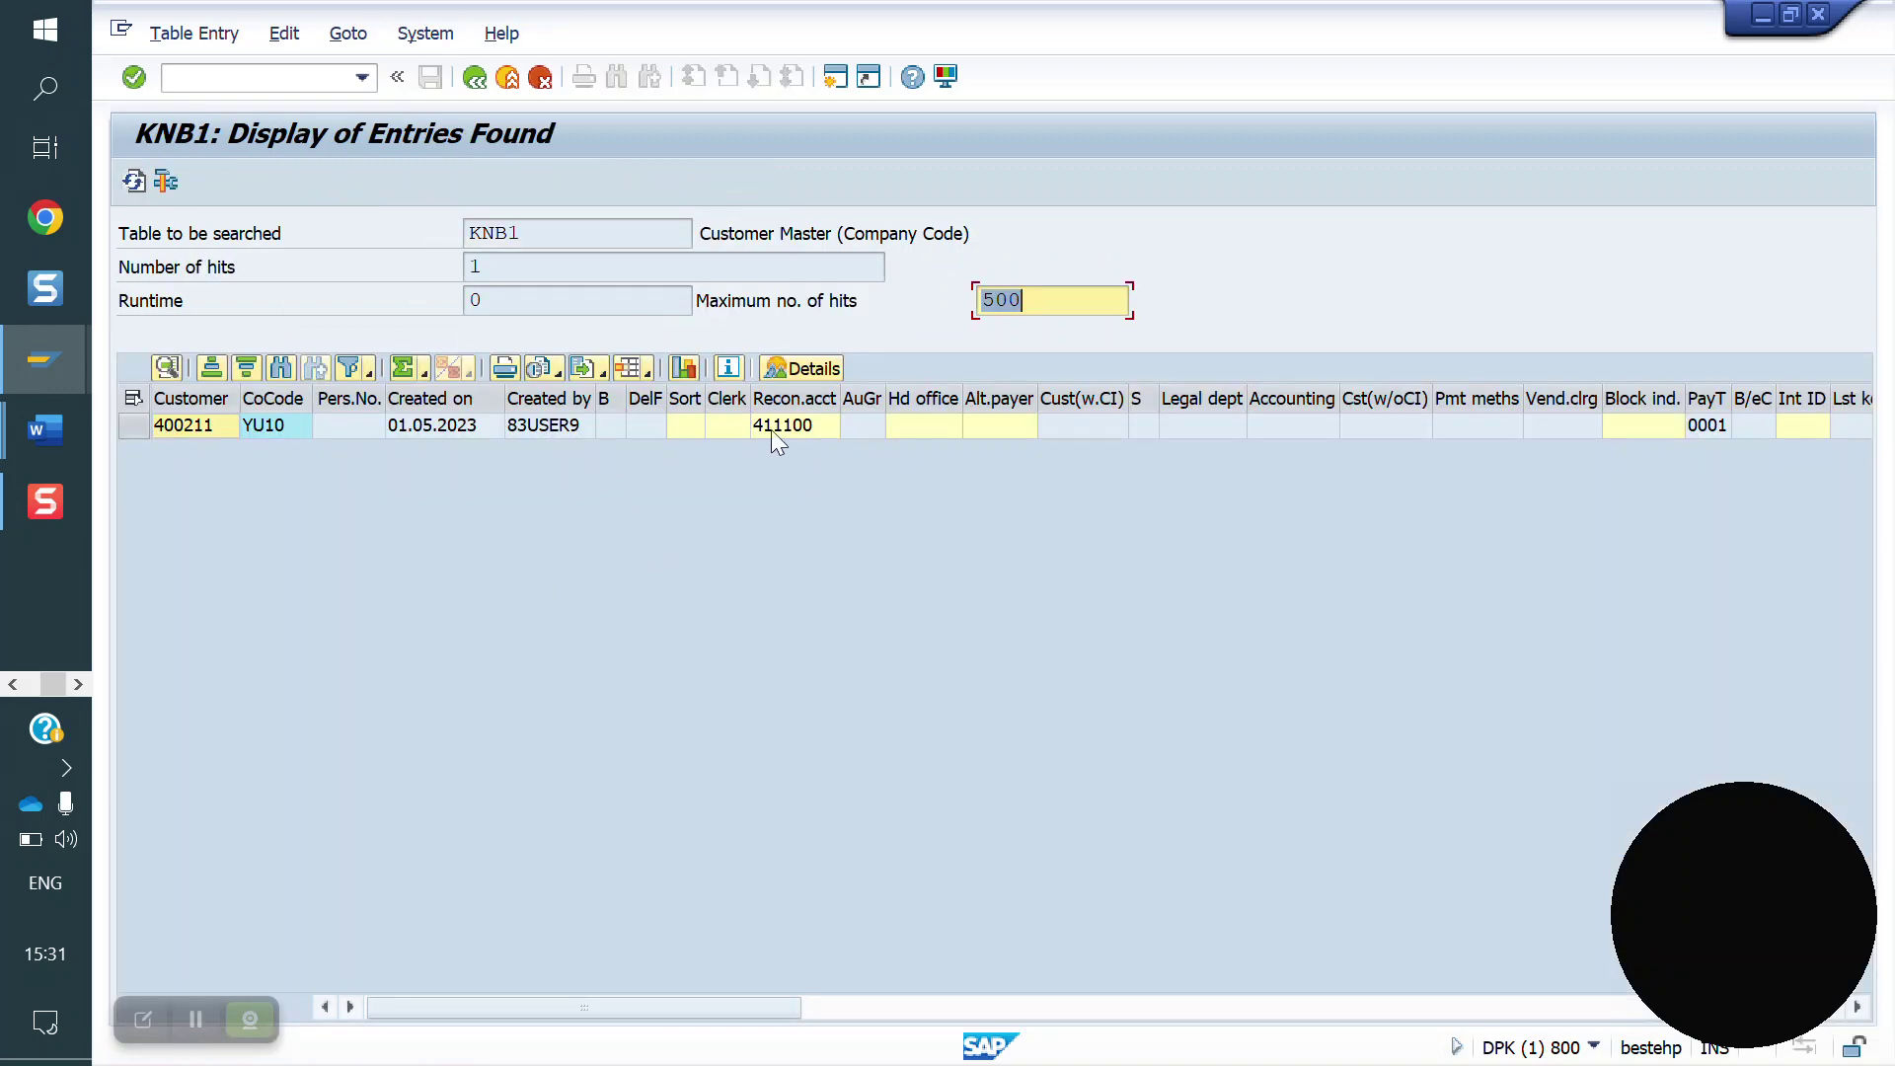
- Examine the reconciliation account and the remaining company code fields in the customer's KNB1 entry
{"action": "left_click", "coordinate": [779, 425]}
{"action": "key", "text": "Tab"}
{"action": "key", "text": "Tab"}
{"action": "key", "text": "Tab"}
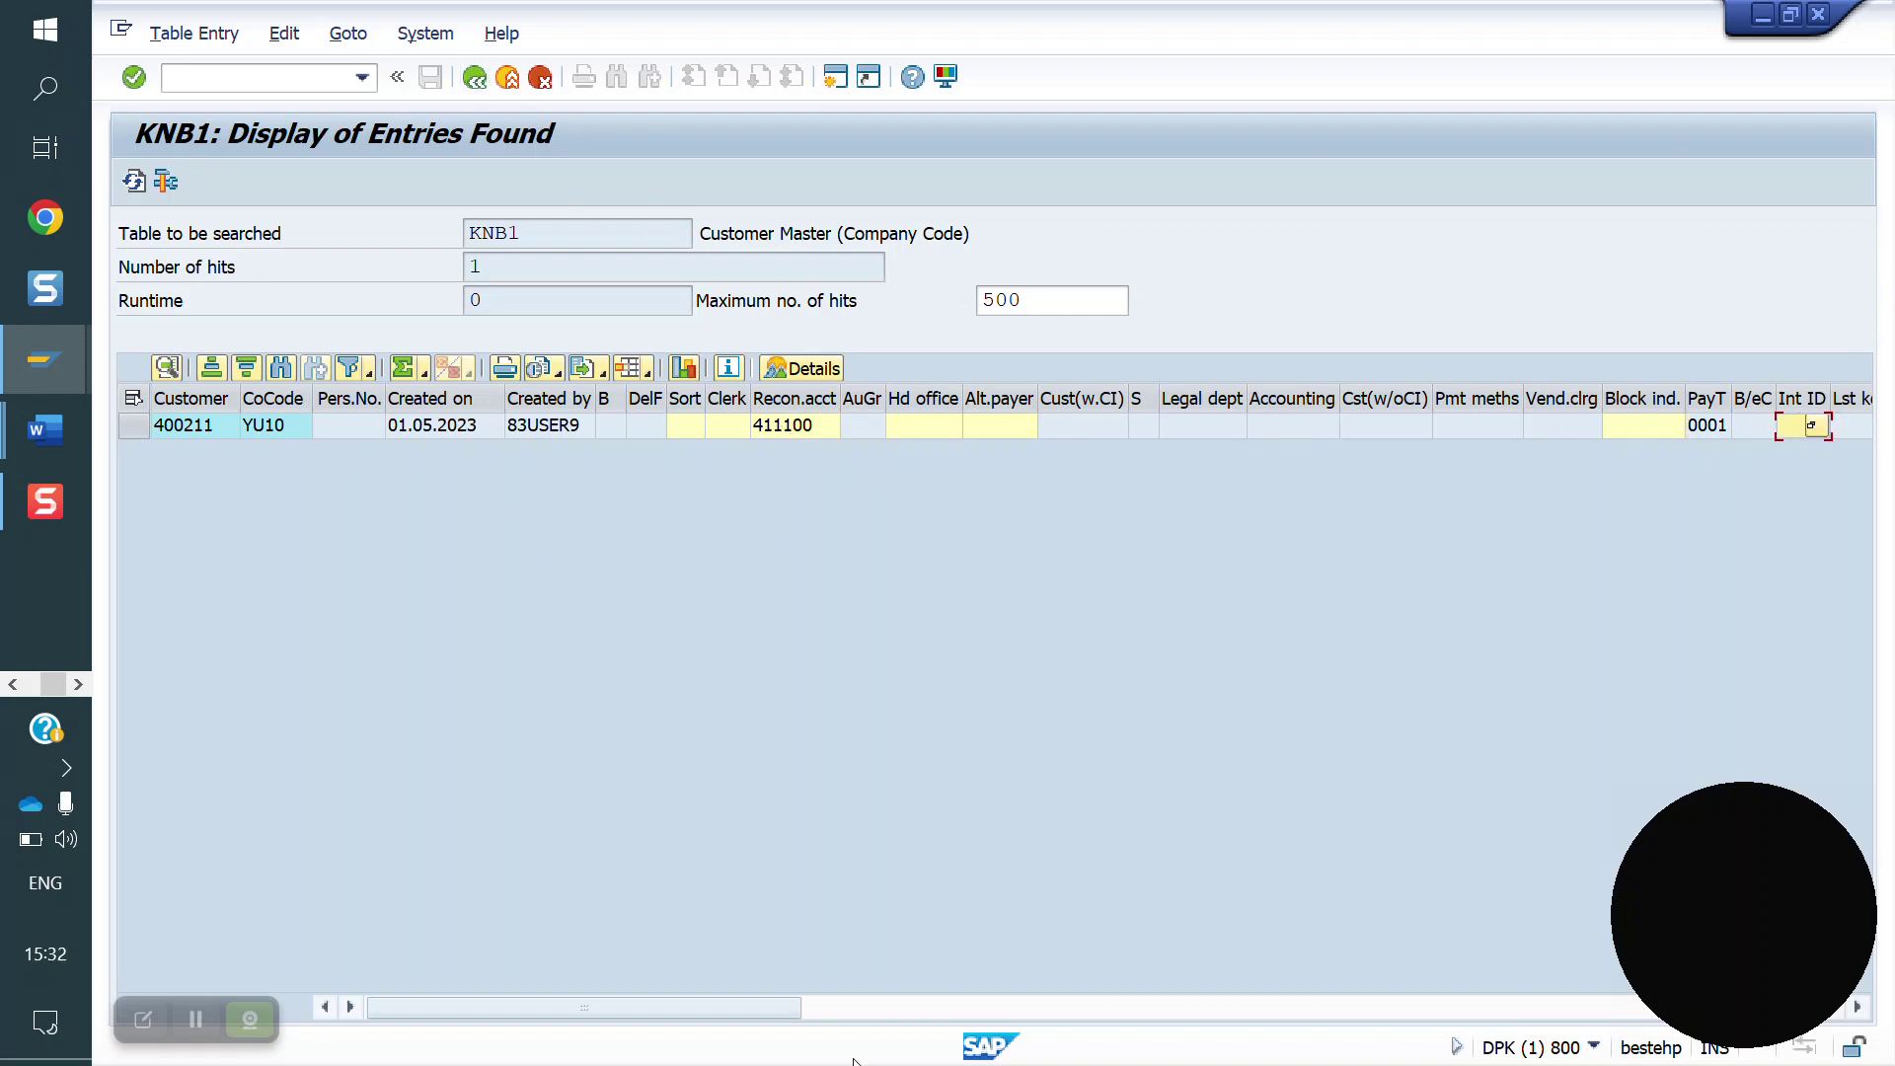
{"action": "left_click", "coordinate": [939, 1007]}
- Display the sales data entry in table KNVV for the new customer's number
{"action": "left_click", "coordinate": [475, 77]}
{"action": "type", "text": "KN"}
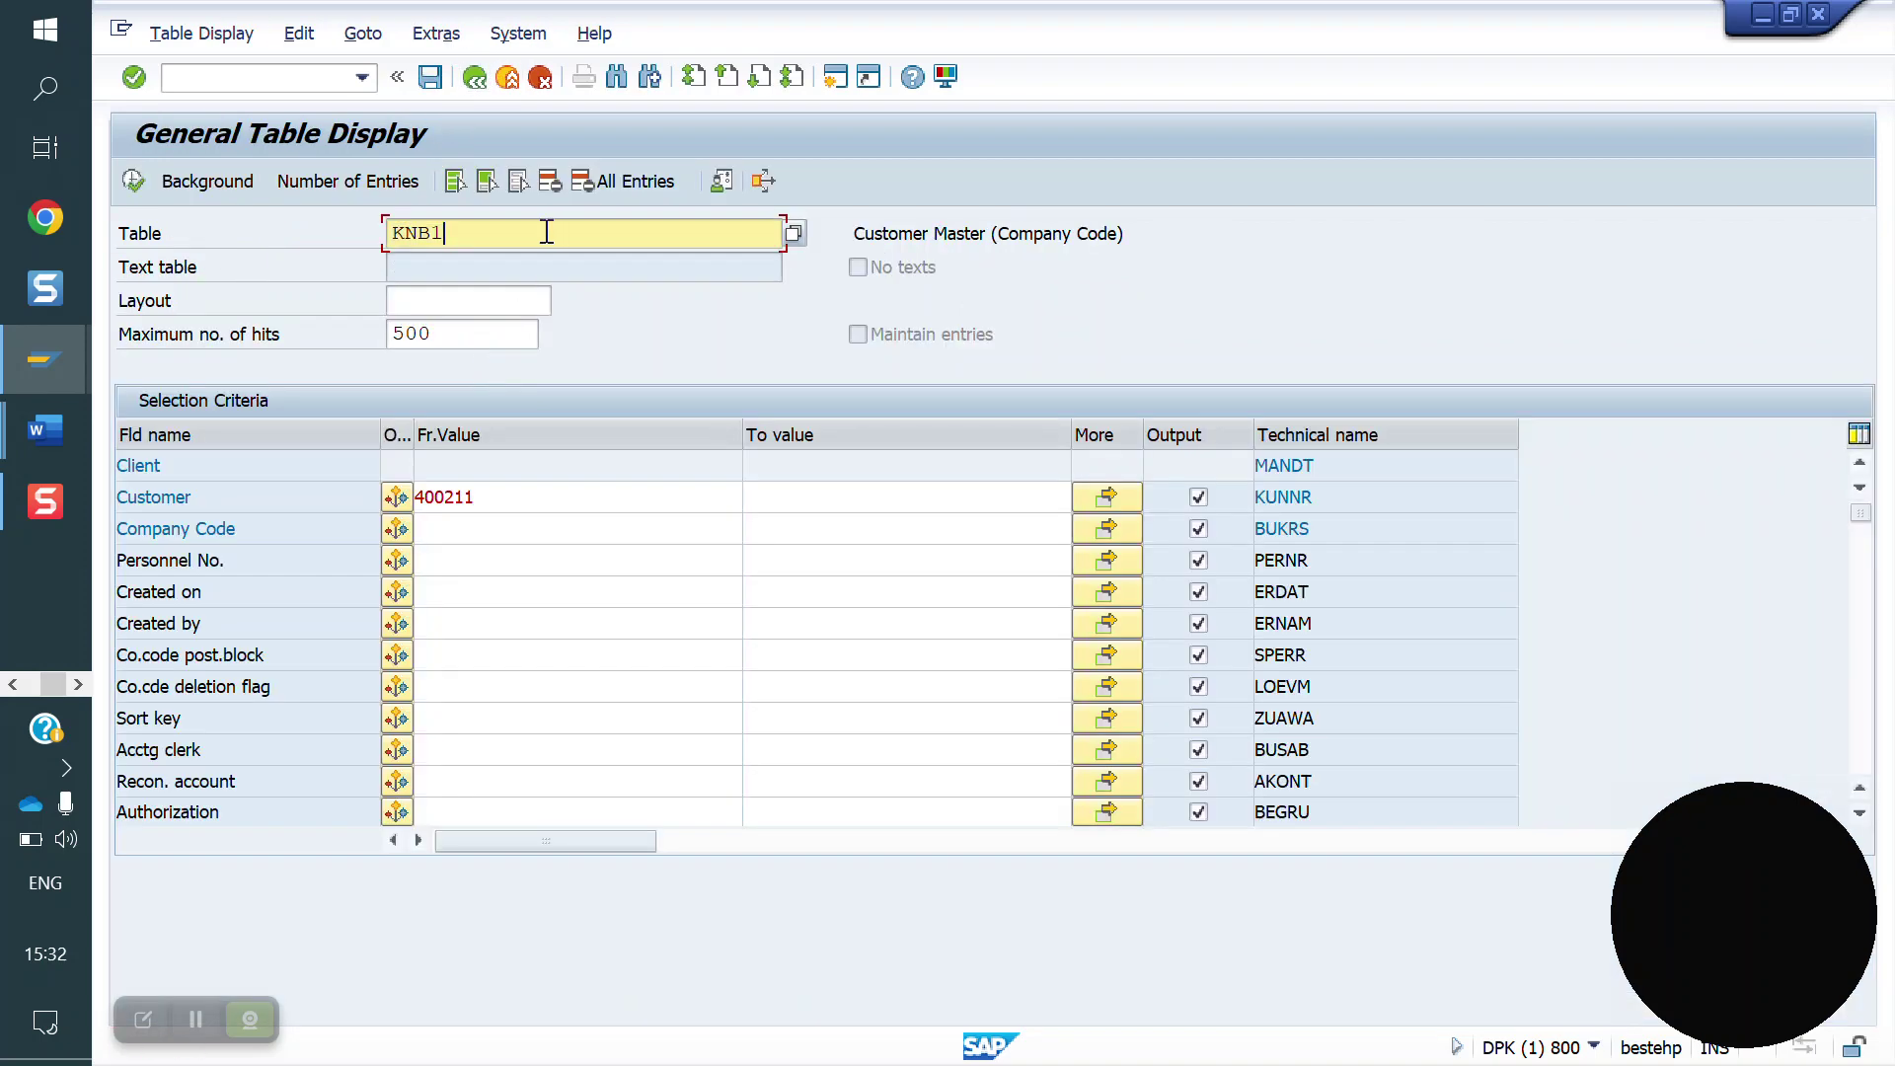
{"action": "type", "text": "VV"}
{"action": "key", "text": "Return"}
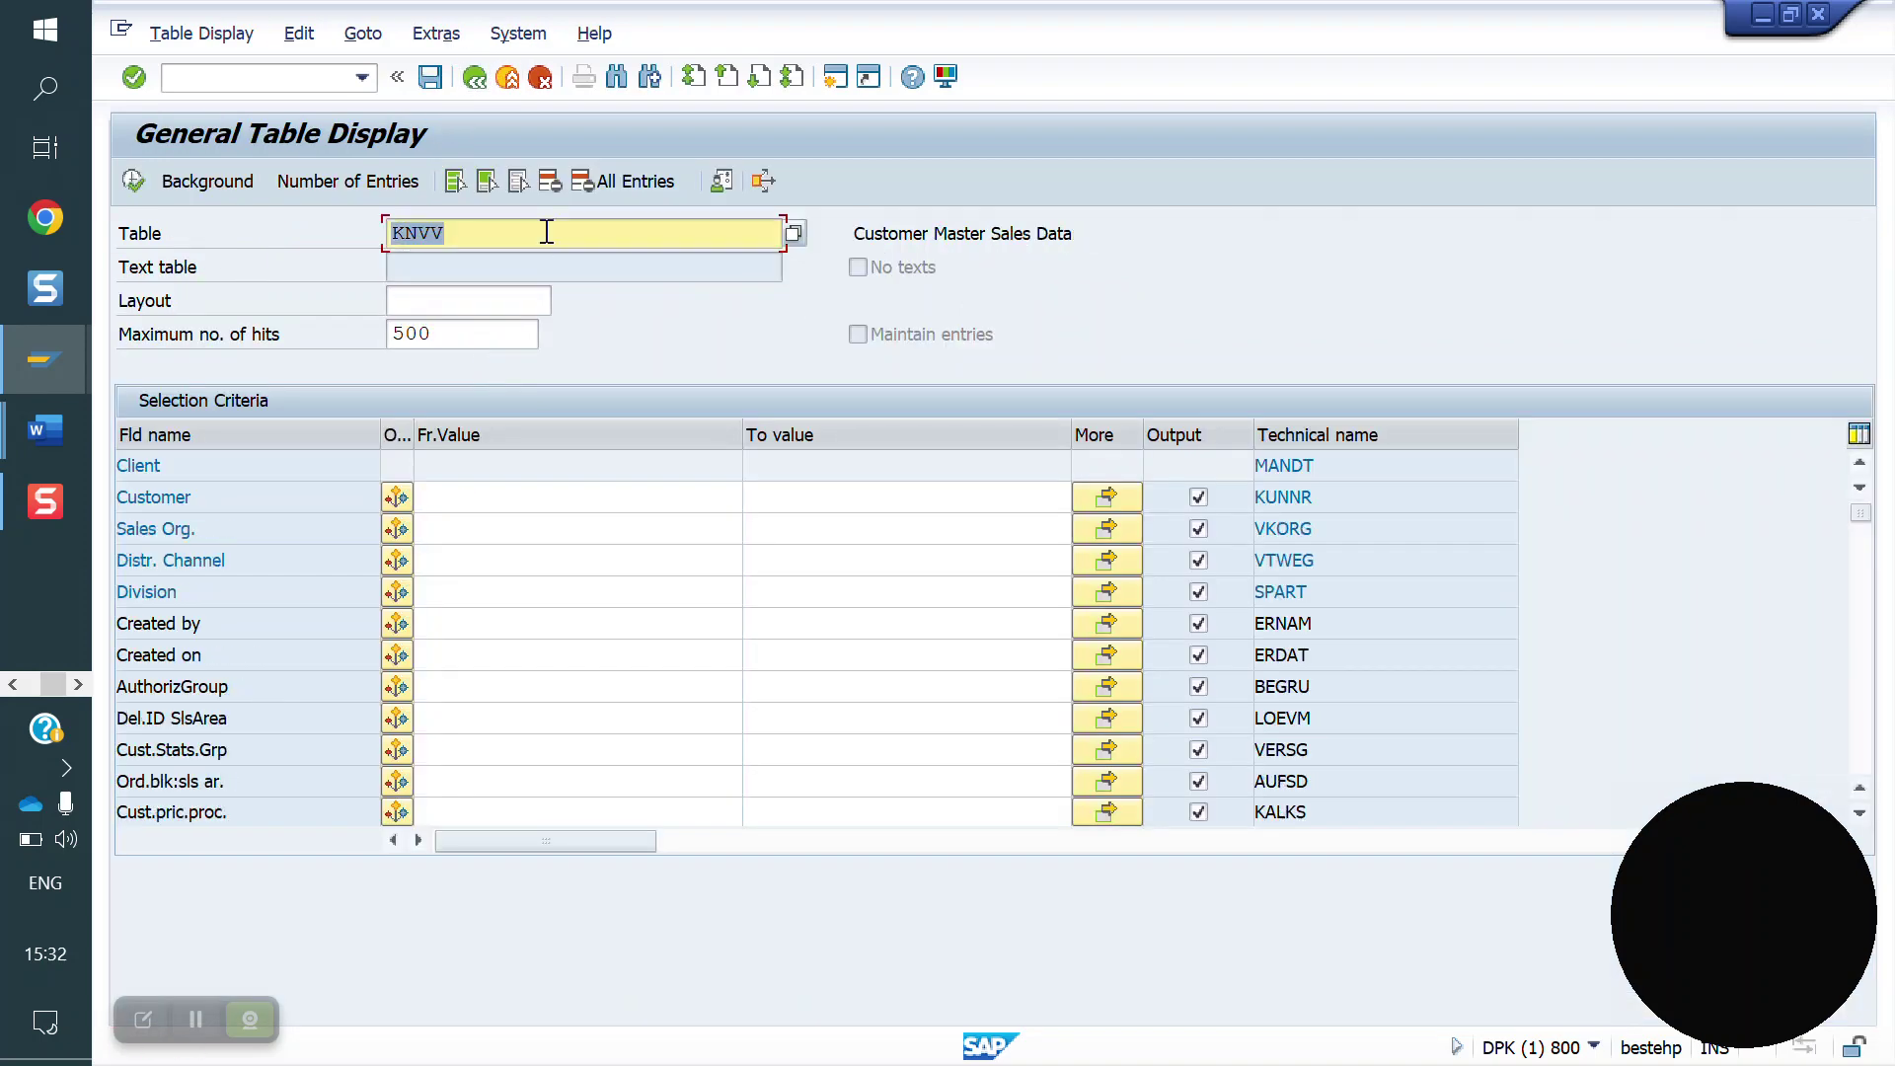
{"action": "left_click", "coordinate": [461, 501]}
{"action": "left_click", "coordinate": [452, 520]}
{"action": "double_click", "coordinate": [444, 496]}
{"action": "left_click", "coordinate": [133, 180]}
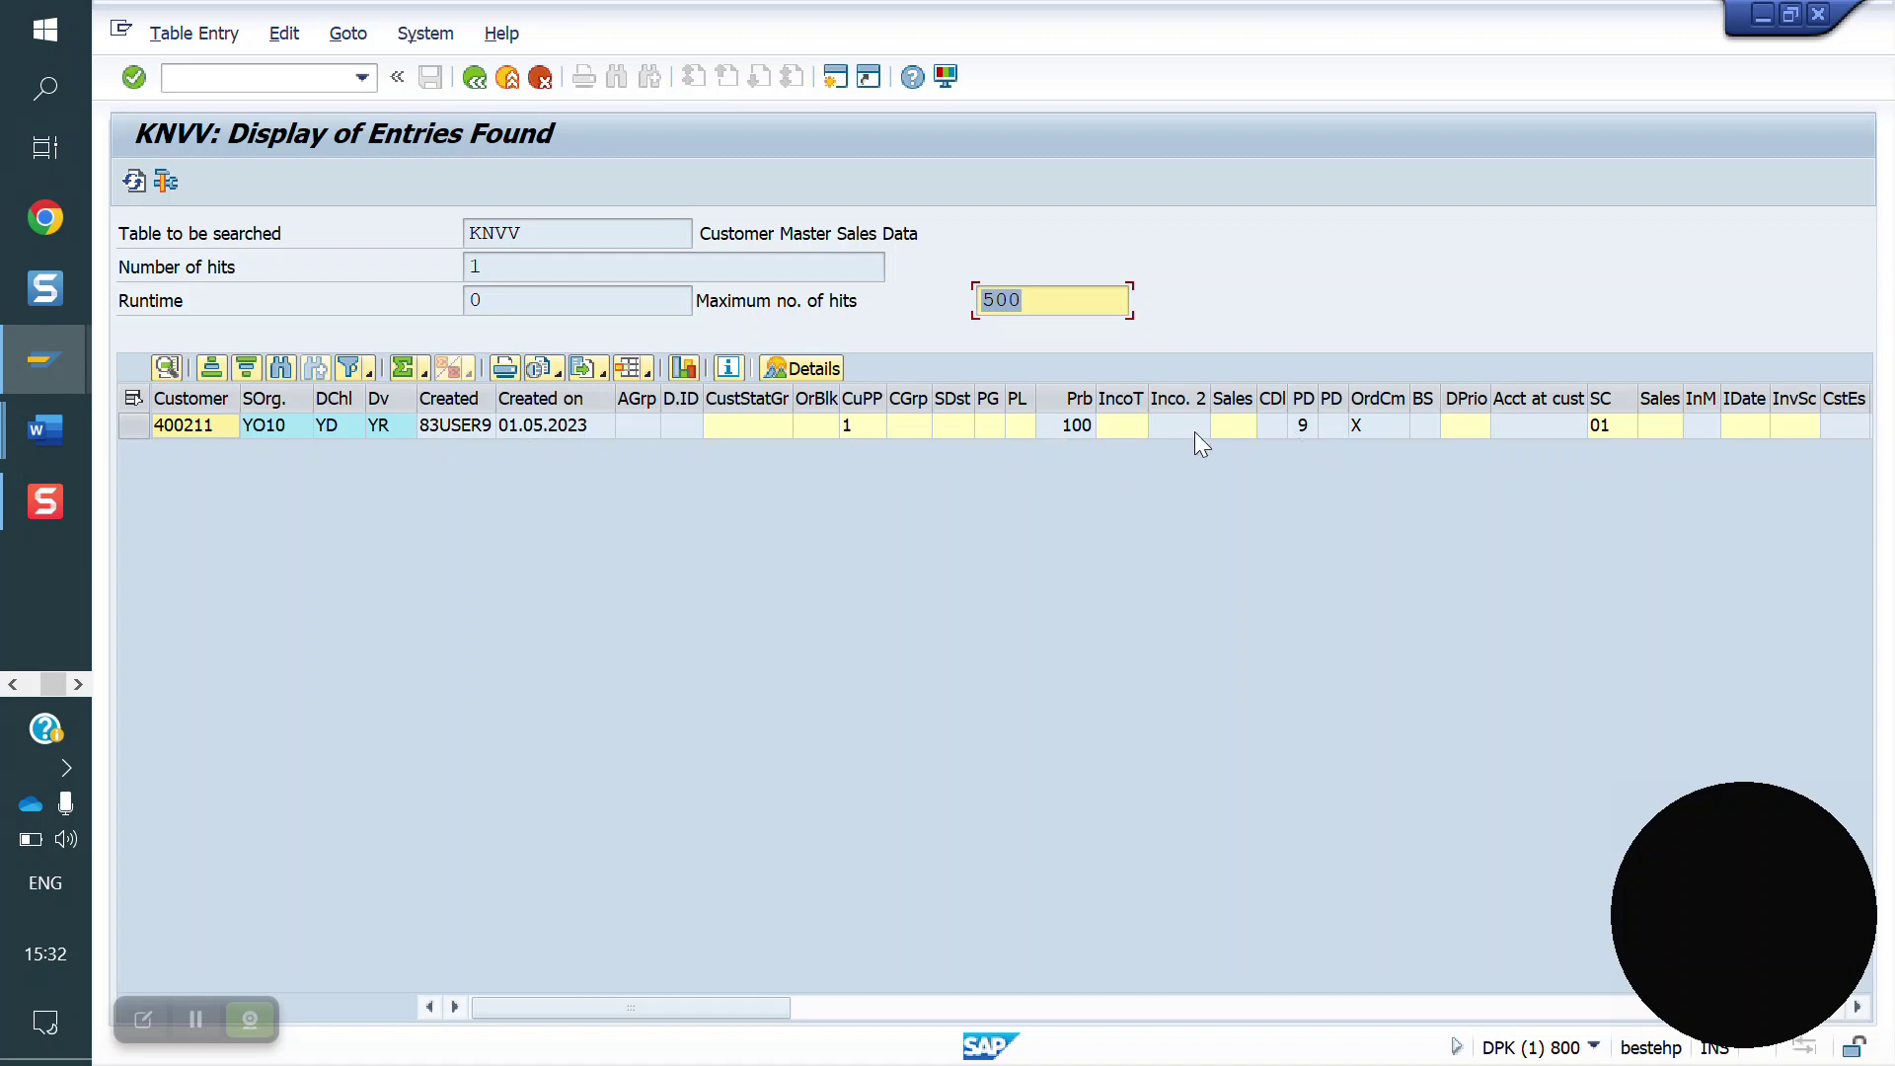
- Examine the sales, shipping and billing fields across the customer's KNVV entry, through to the customer groups
{"action": "left_click", "coordinate": [1080, 430]}
{"action": "key", "text": "Right"}
{"action": "key", "text": "Right"}
{"action": "key", "text": "Right"}
{"action": "key", "text": "Right"}
{"action": "key", "text": "Right"}
{"action": "key", "text": "Right"}
{"action": "key", "text": "Right"}
{"action": "key", "text": "Right"}
{"action": "key", "text": "Right"}
{"action": "key", "text": "Right"}
{"action": "key", "text": "Right"}
{"action": "key", "text": "Right"}
{"action": "key", "text": "Right"}
{"action": "key", "text": "Right"}
{"action": "key", "text": "Right"}
{"action": "key", "text": "Right"}
{"action": "key", "text": "Right"}
{"action": "key", "text": "Right"}
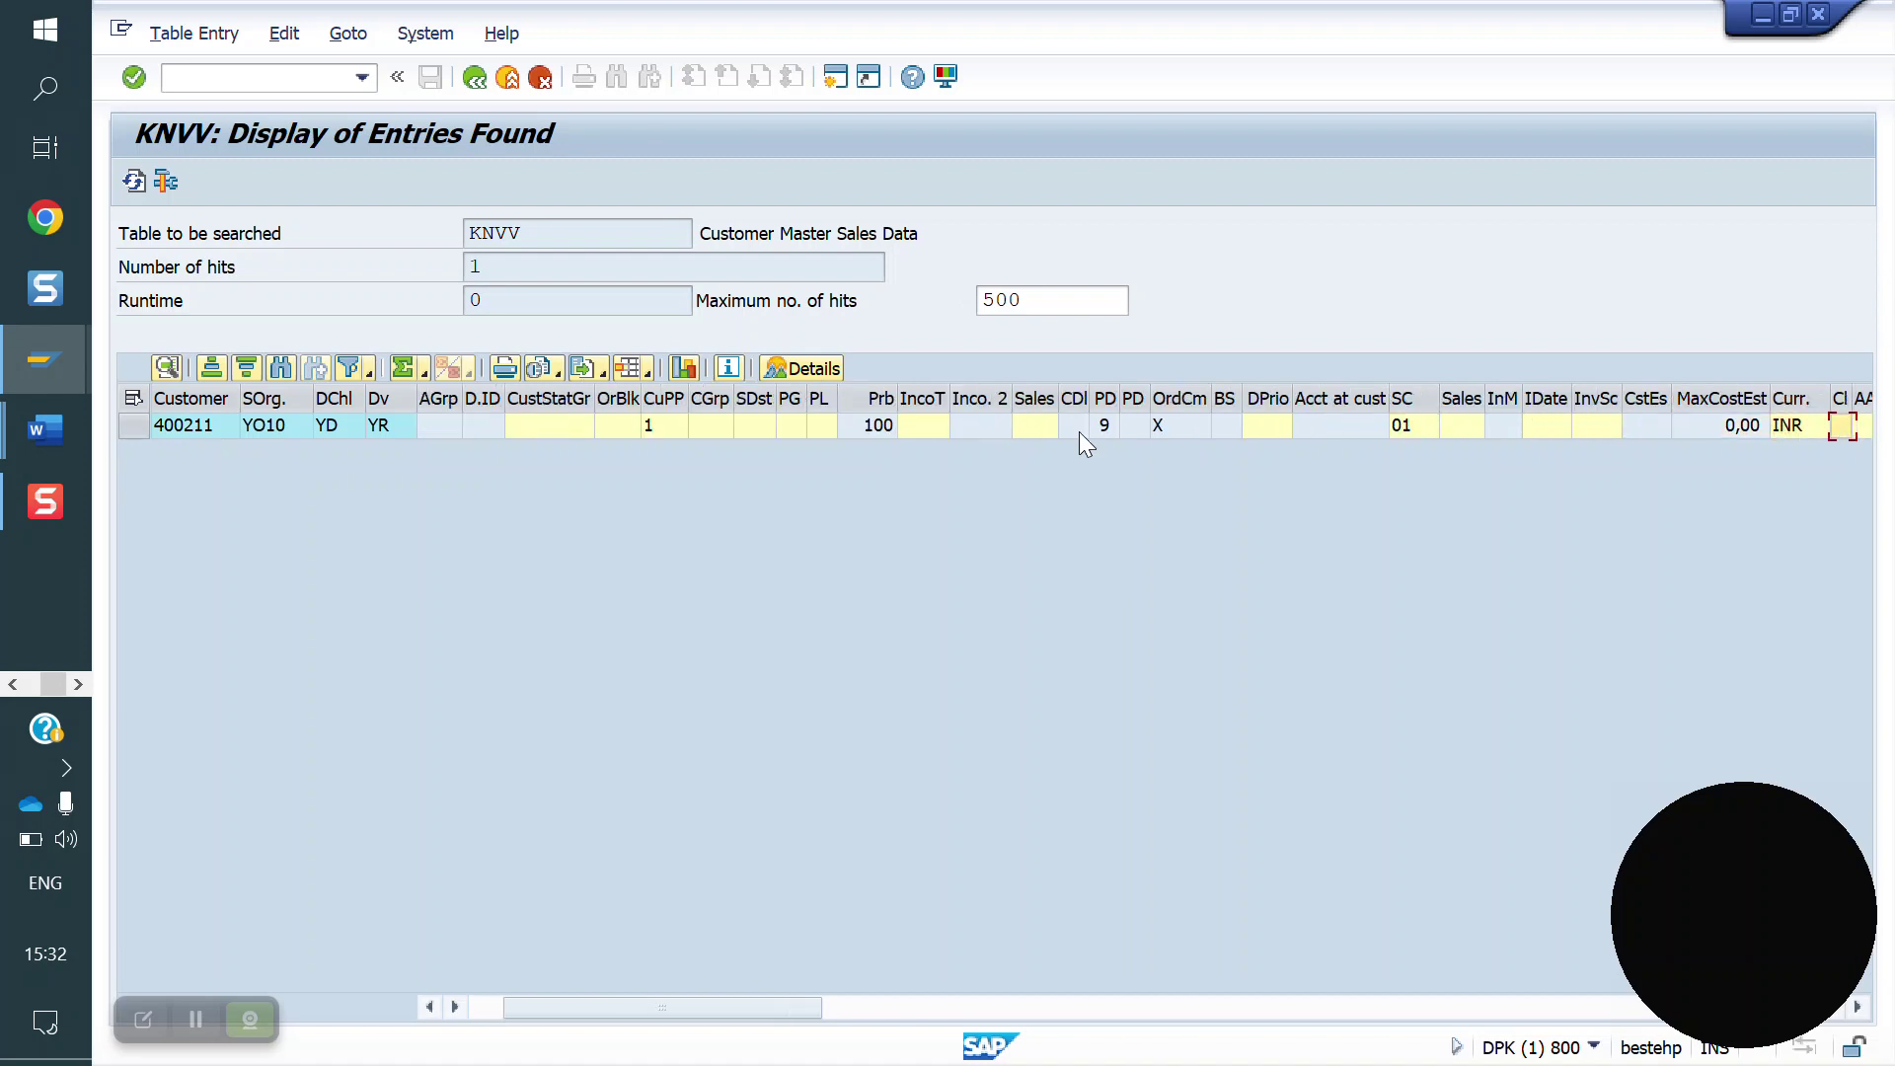
{"action": "key", "text": "Right"}
{"action": "key", "text": "Right"}
{"action": "key", "text": "Right"}
{"action": "key", "text": "Right"}
{"action": "key", "text": "Right"}
{"action": "key", "text": "Right"}
{"action": "key", "text": "Right"}
{"action": "key", "text": "Right"}
{"action": "key", "text": "Right"}
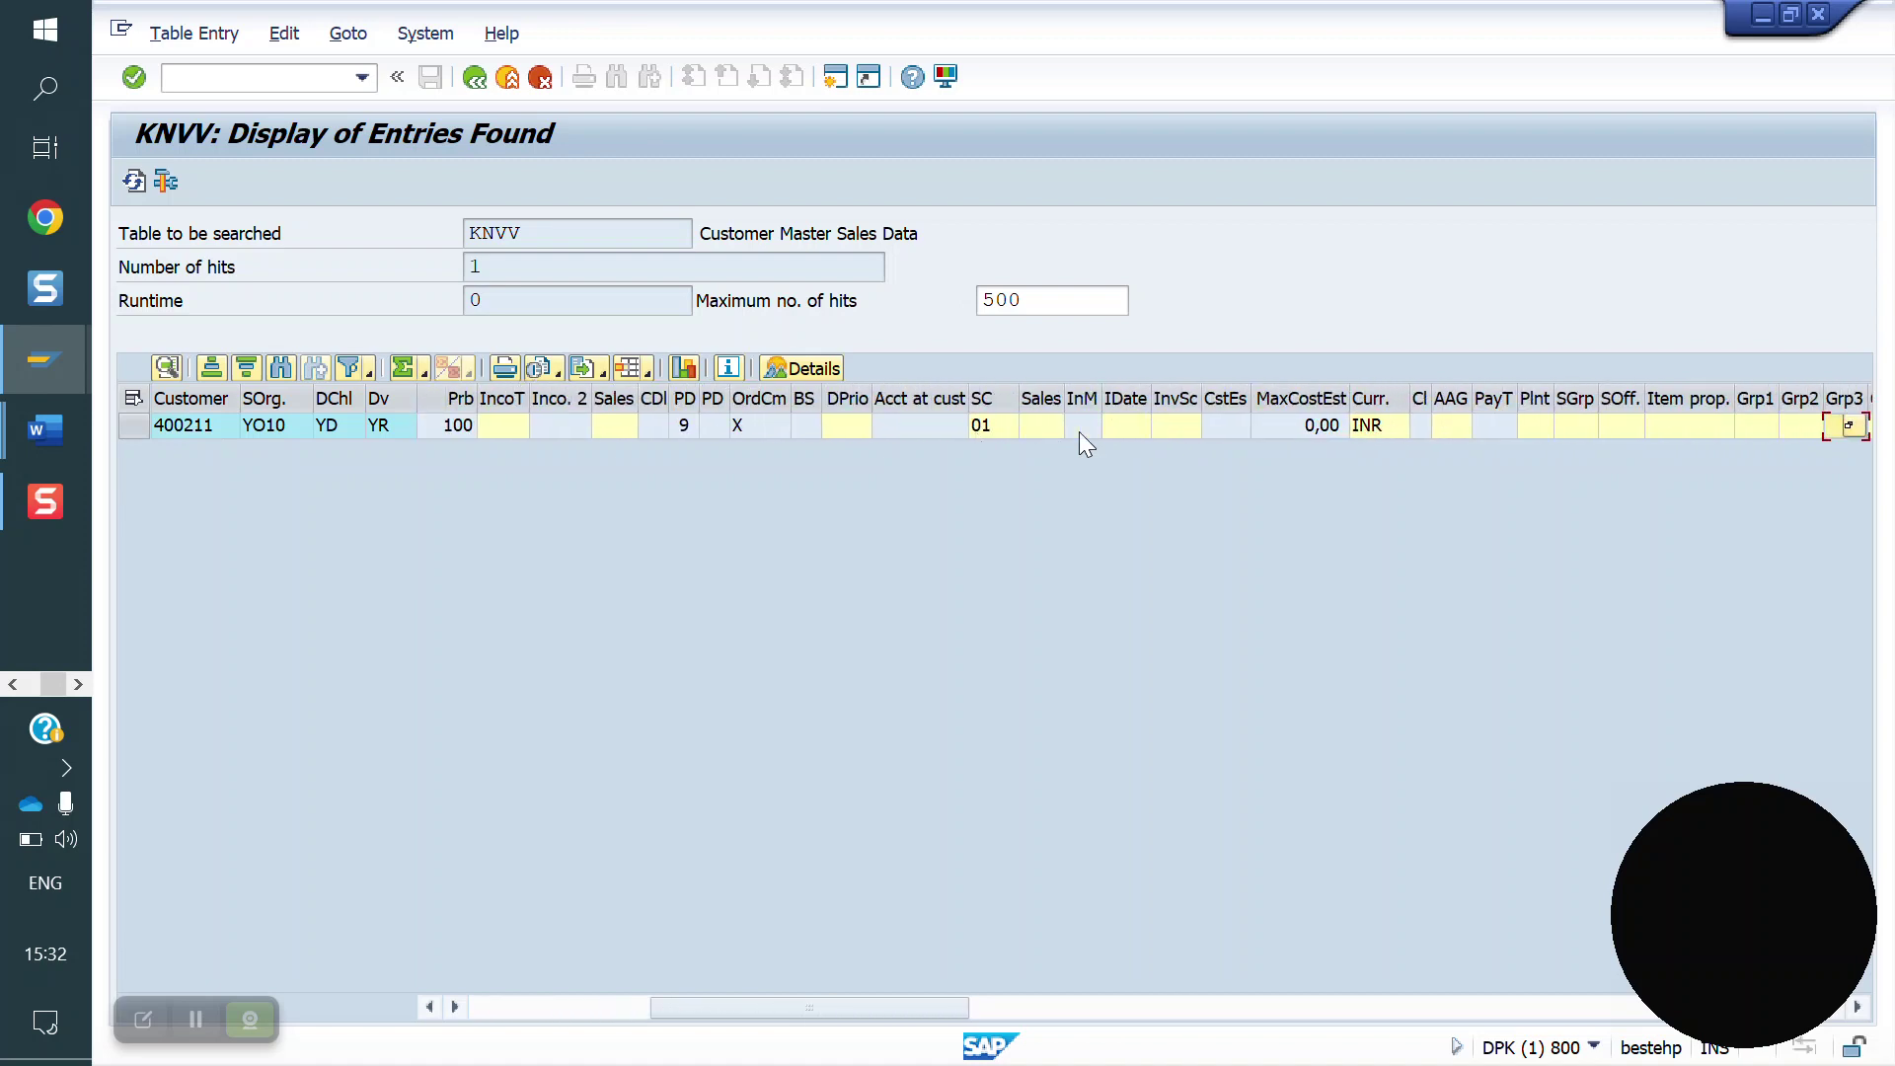
- Display the partner function entries in table KNVP for the new customer's number
{"action": "left_click", "coordinate": [476, 79]}
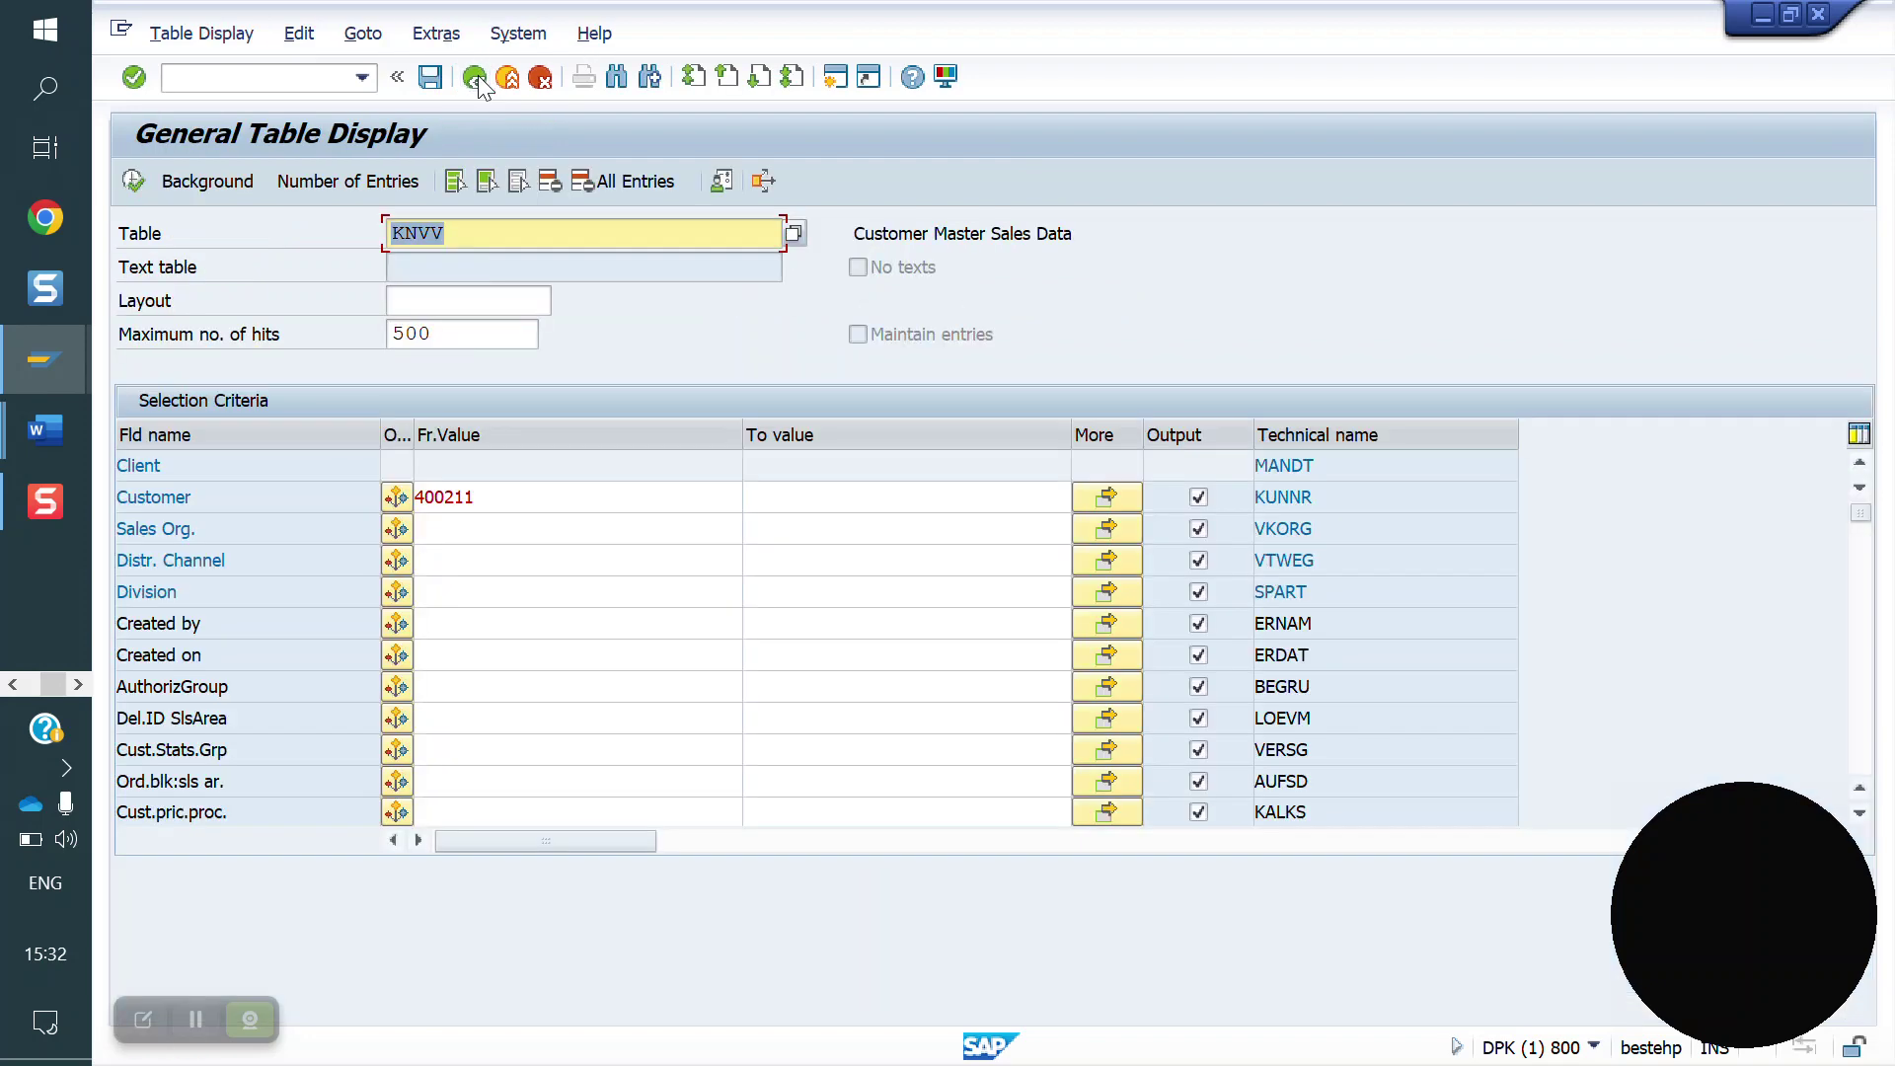
{"action": "left_click", "coordinate": [484, 241]}
{"action": "type", "text": "P"}
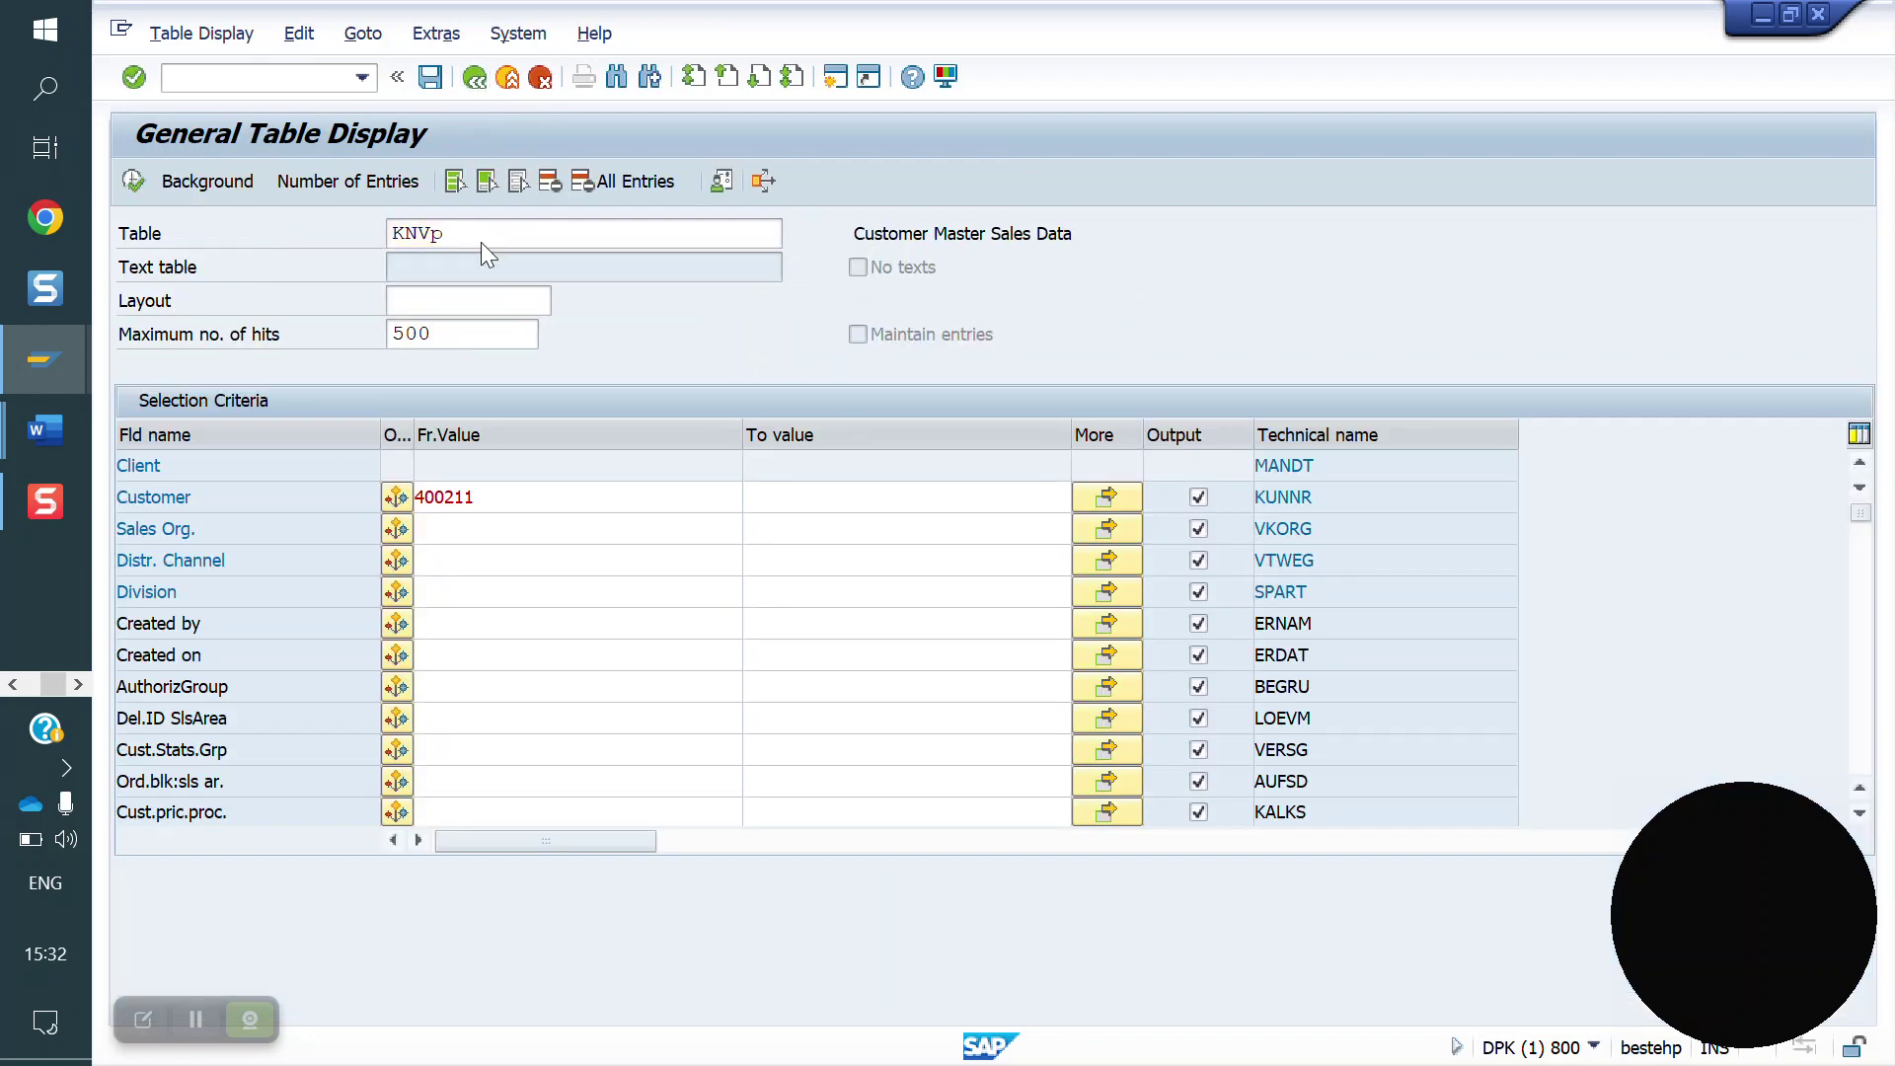
{"action": "key", "text": "Return"}
{"action": "left_click", "coordinate": [468, 497]}
{"action": "type", "text": "400211"}
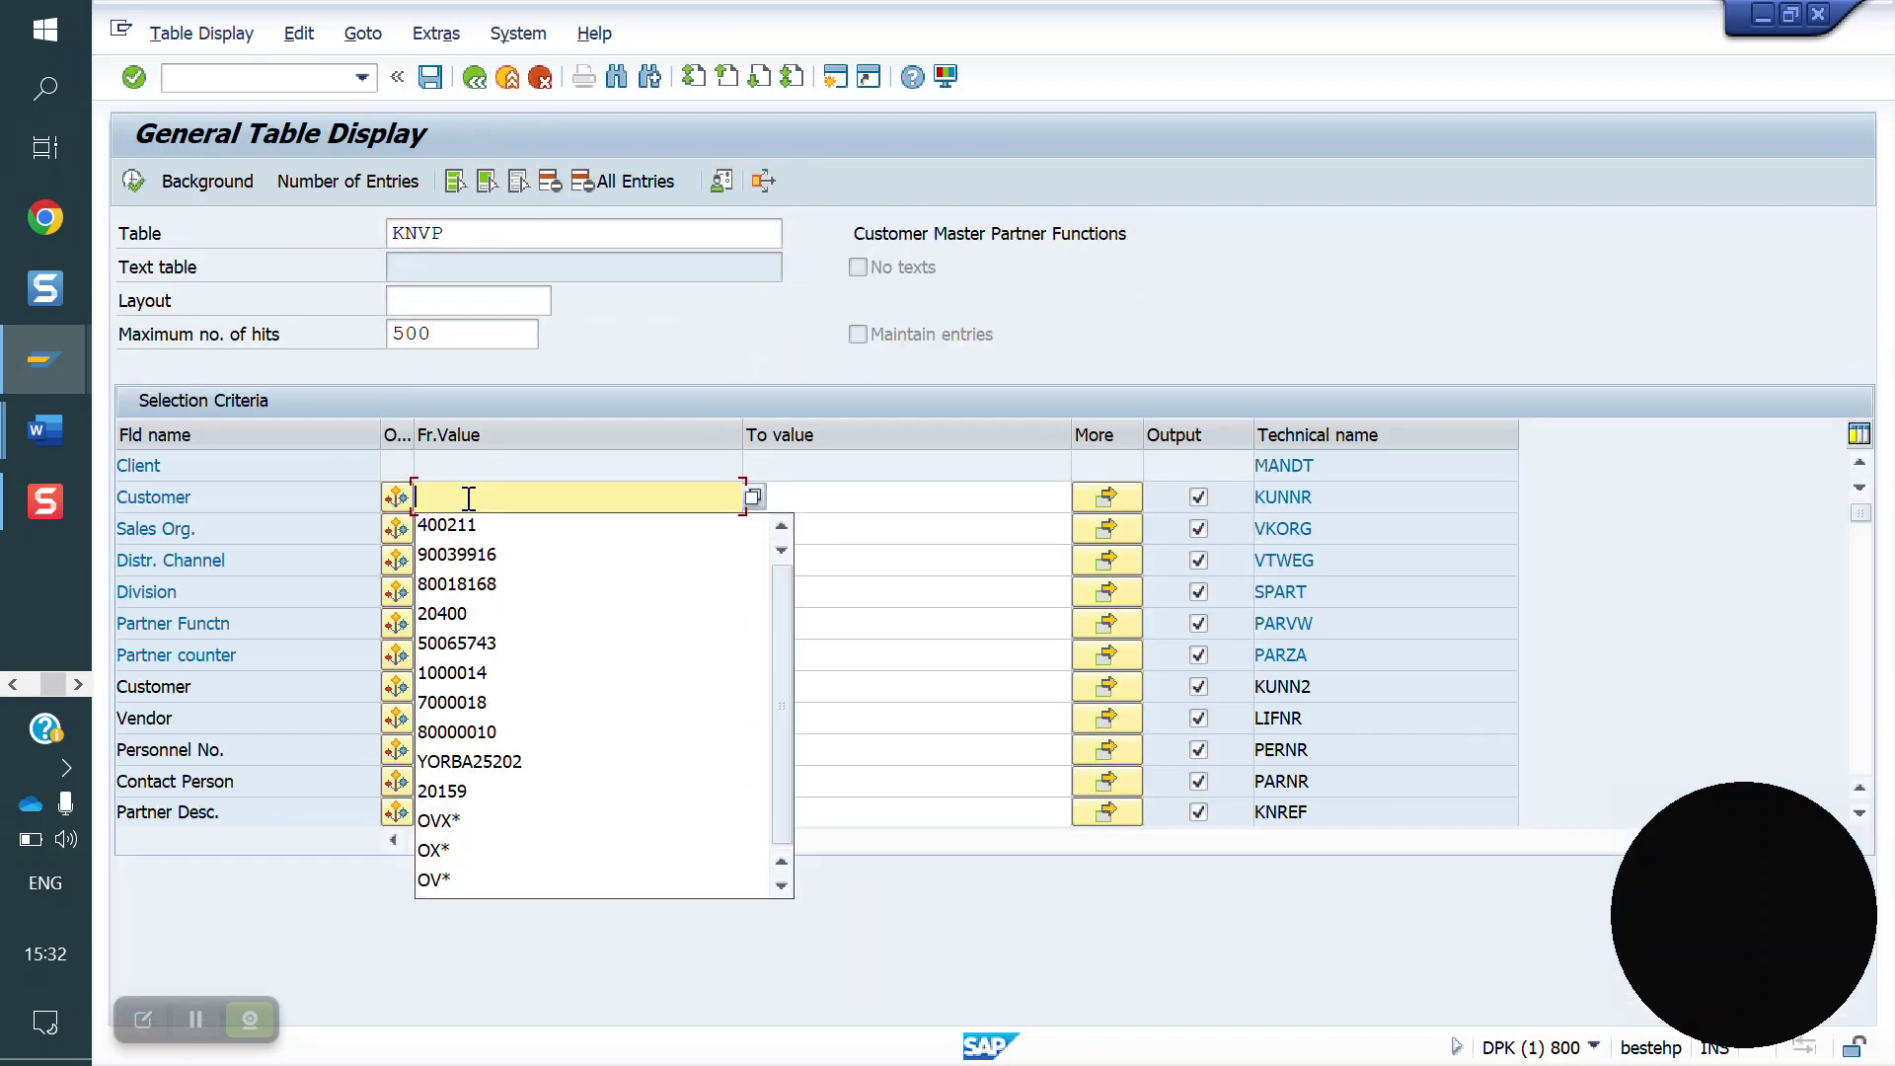
{"action": "left_click", "coordinate": [132, 182]}
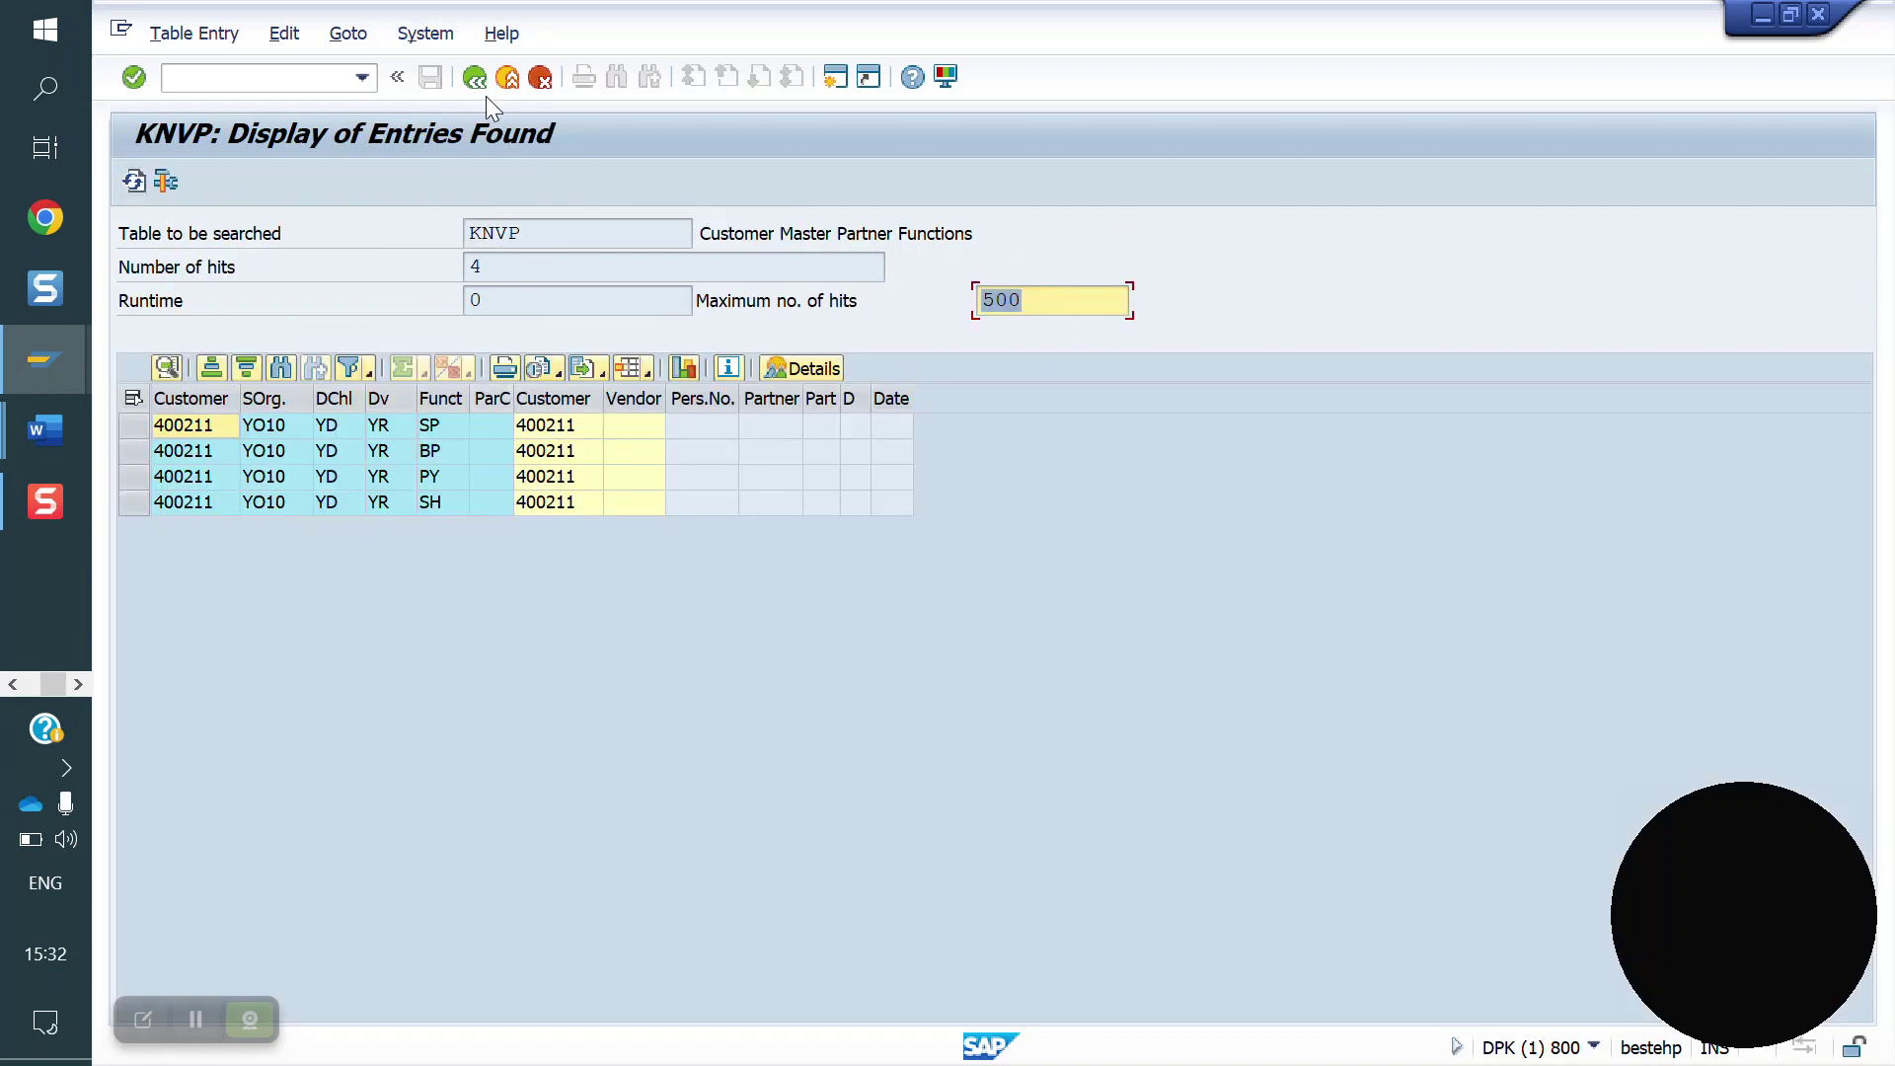
- Display the tax indicator entries in table KNVI for the new customer's number
{"action": "left_click", "coordinate": [477, 85]}
{"action": "left_click", "coordinate": [509, 224]}
{"action": "key", "text": "BackSpace"}
{"action": "type", "text": "I"}
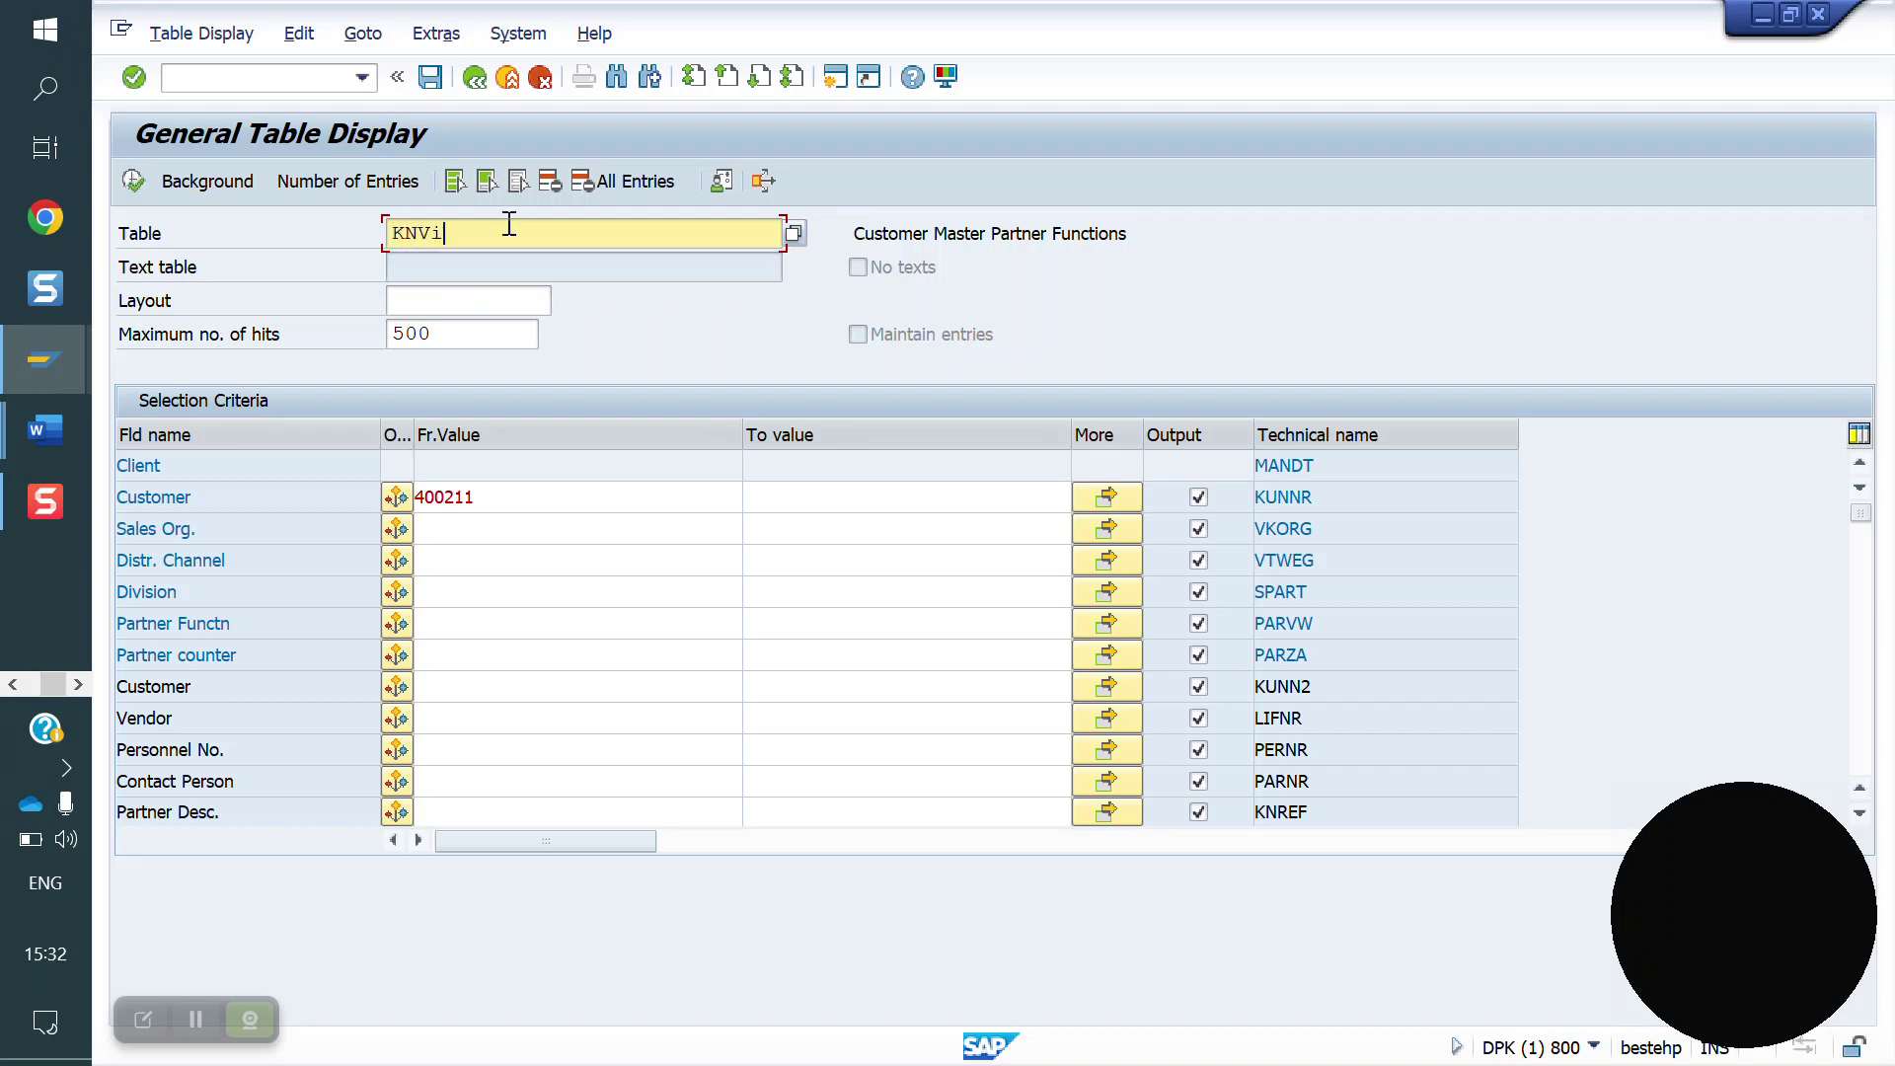
{"action": "key", "text": "Return"}
{"action": "left_click", "coordinate": [471, 496]}
{"action": "type", "text": "400211"}
{"action": "left_click", "coordinate": [130, 182]}
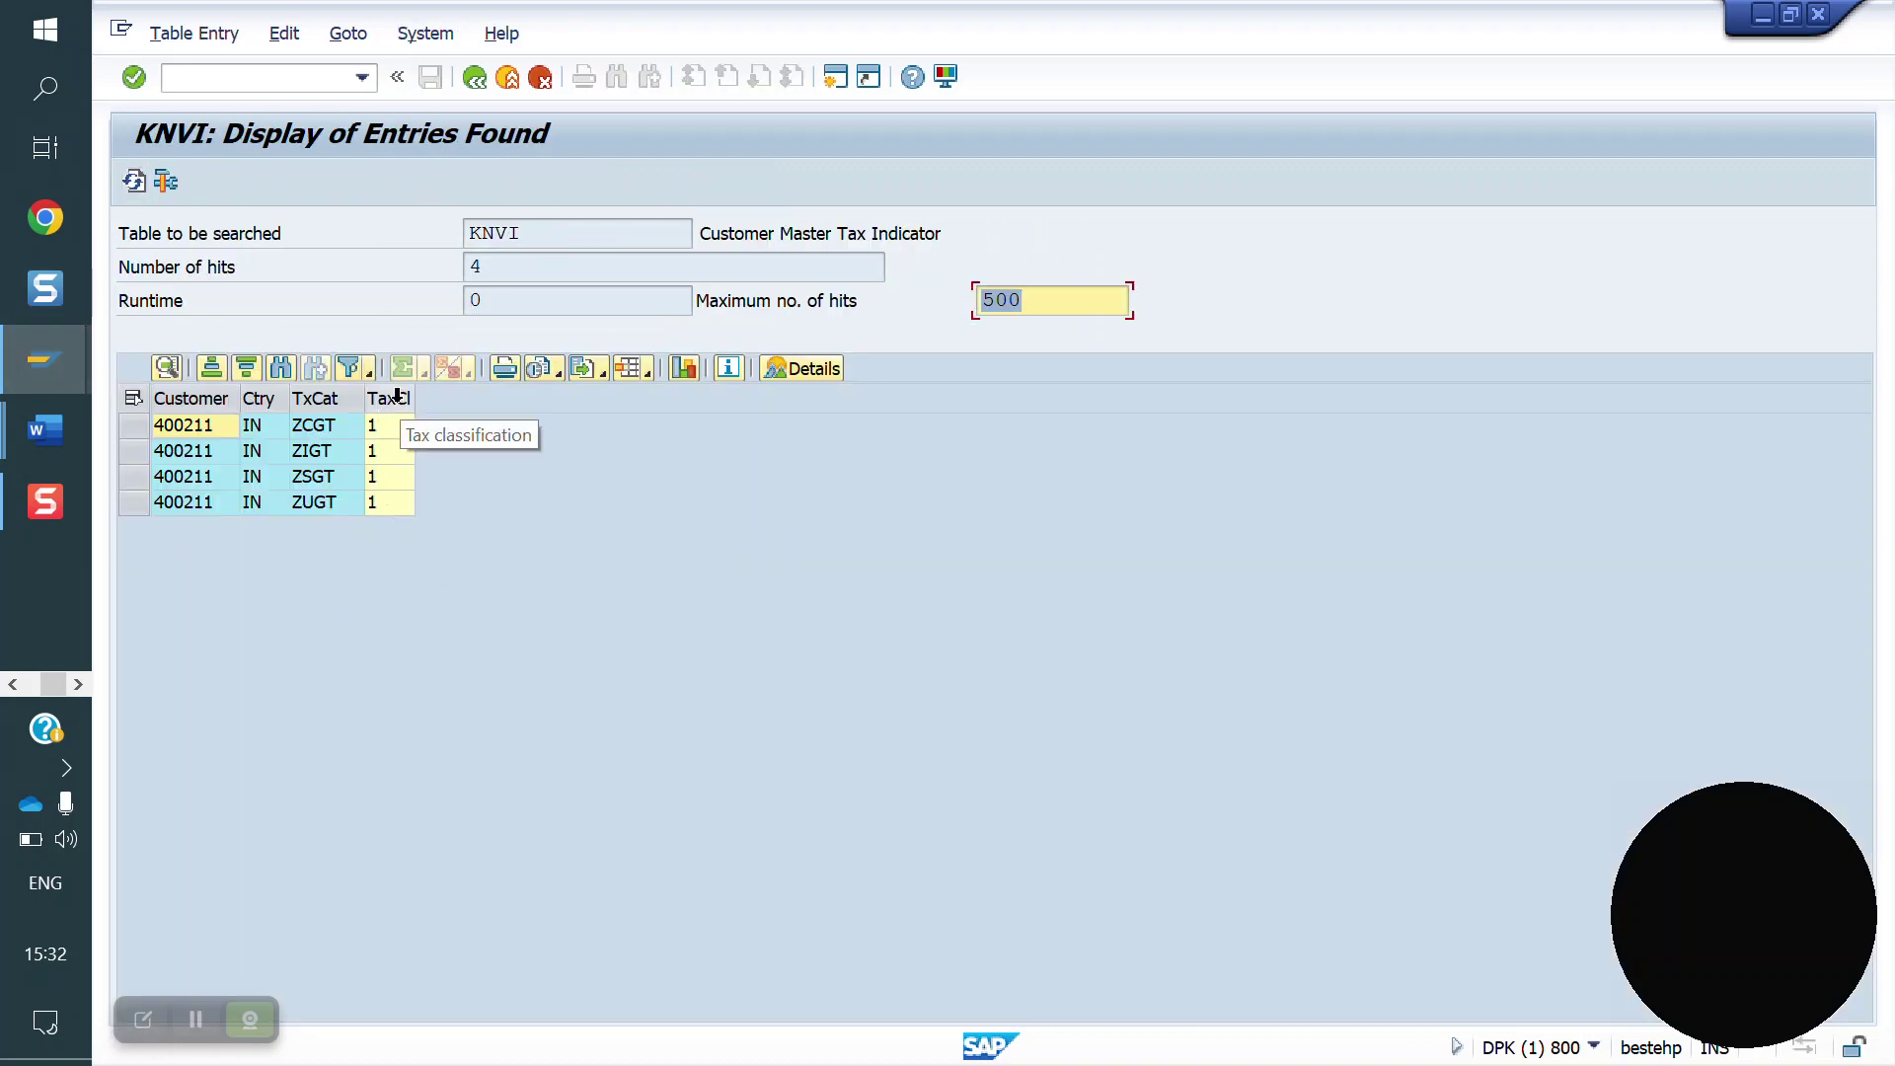
- Leave the table display and open the view selection for material 50065562 in Change Material (MM02)
{"action": "left_click", "coordinate": [475, 78]}
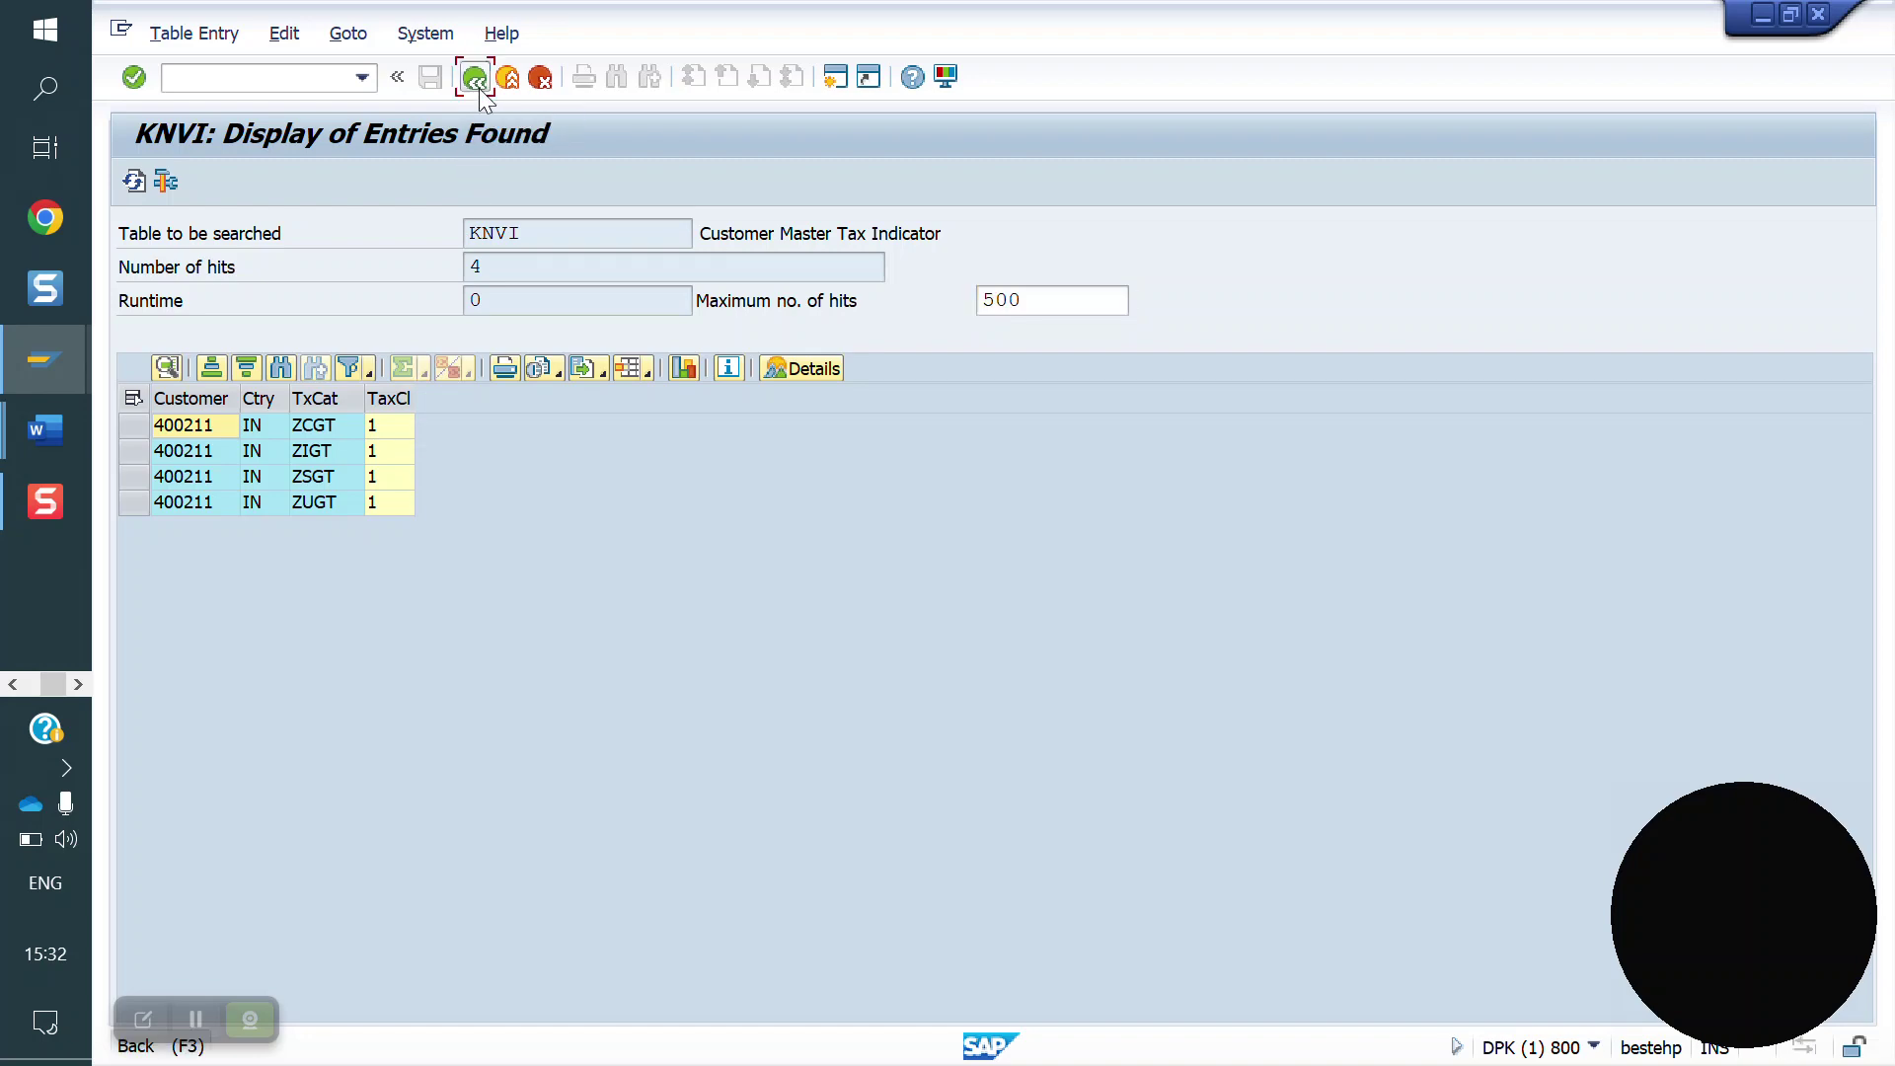
{"action": "left_click", "coordinate": [275, 91]}
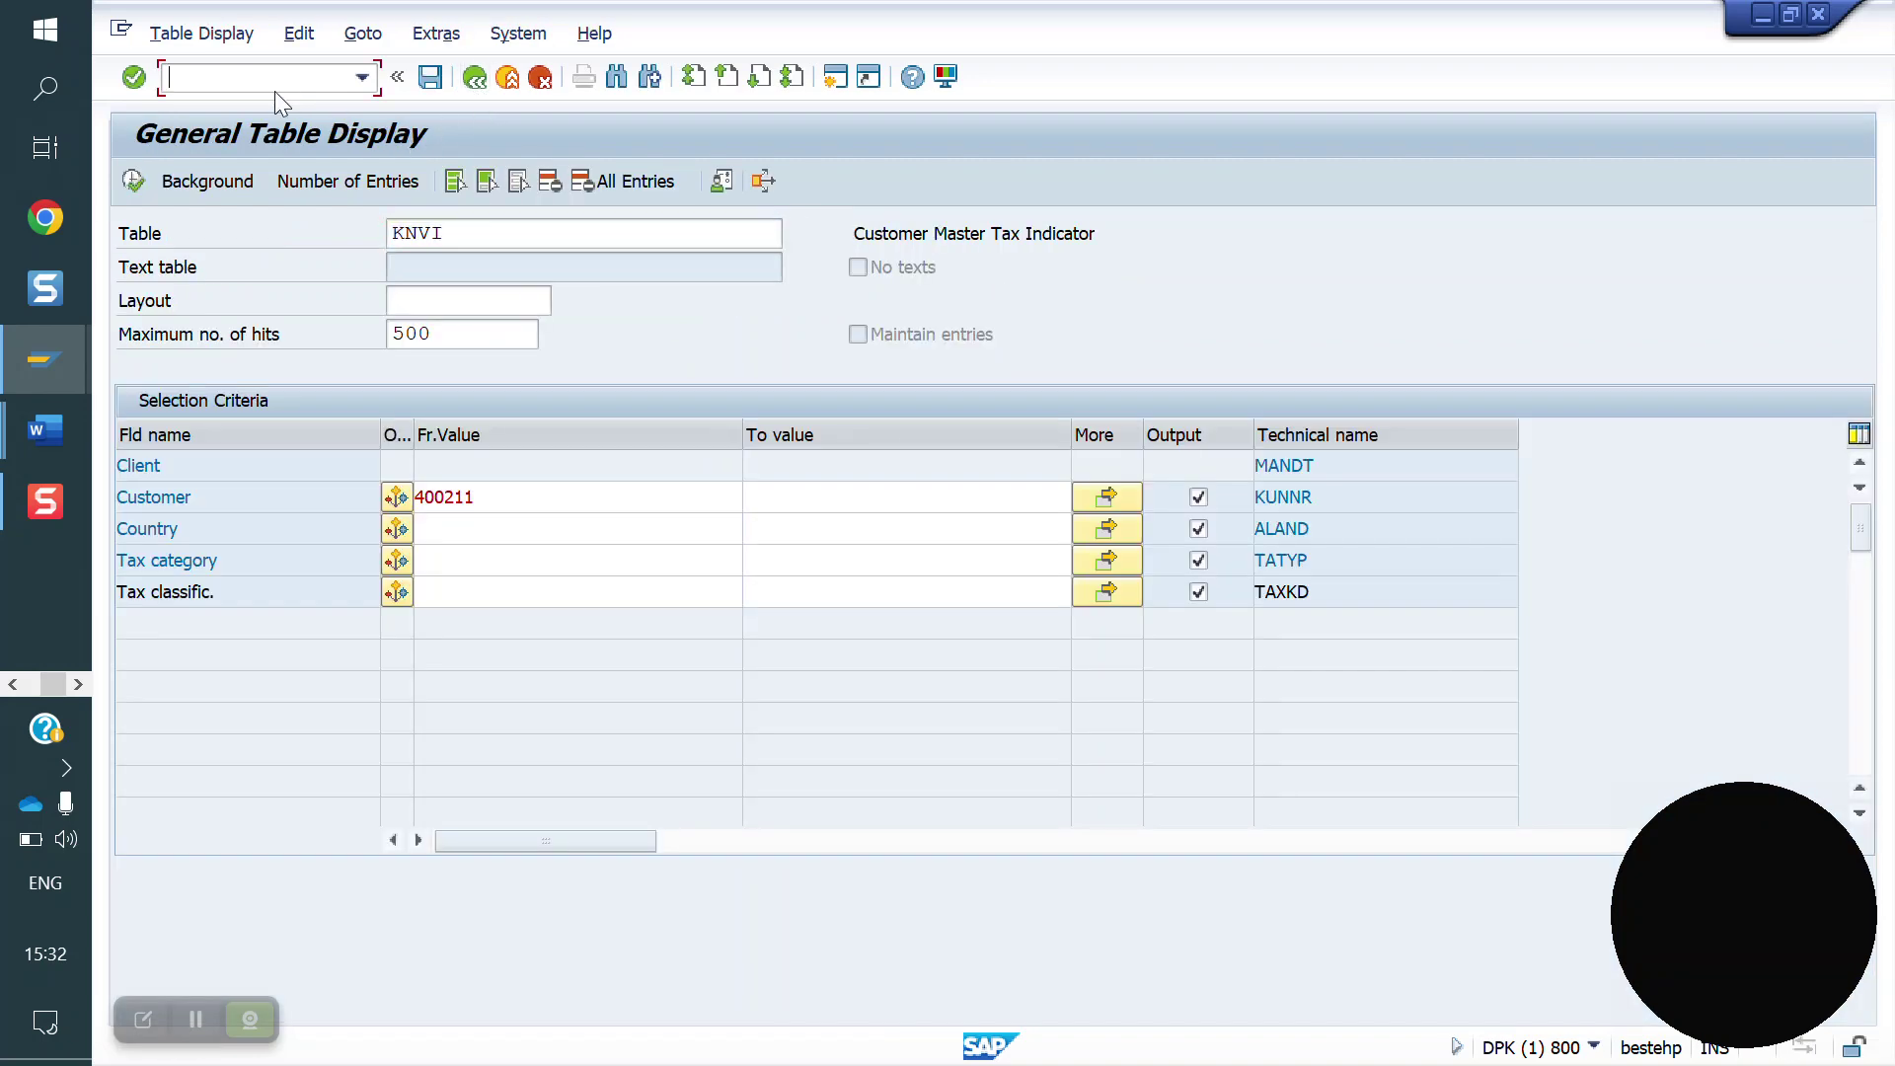
{"action": "type", "text": "/nmm02"}
{"action": "key", "text": "Return"}
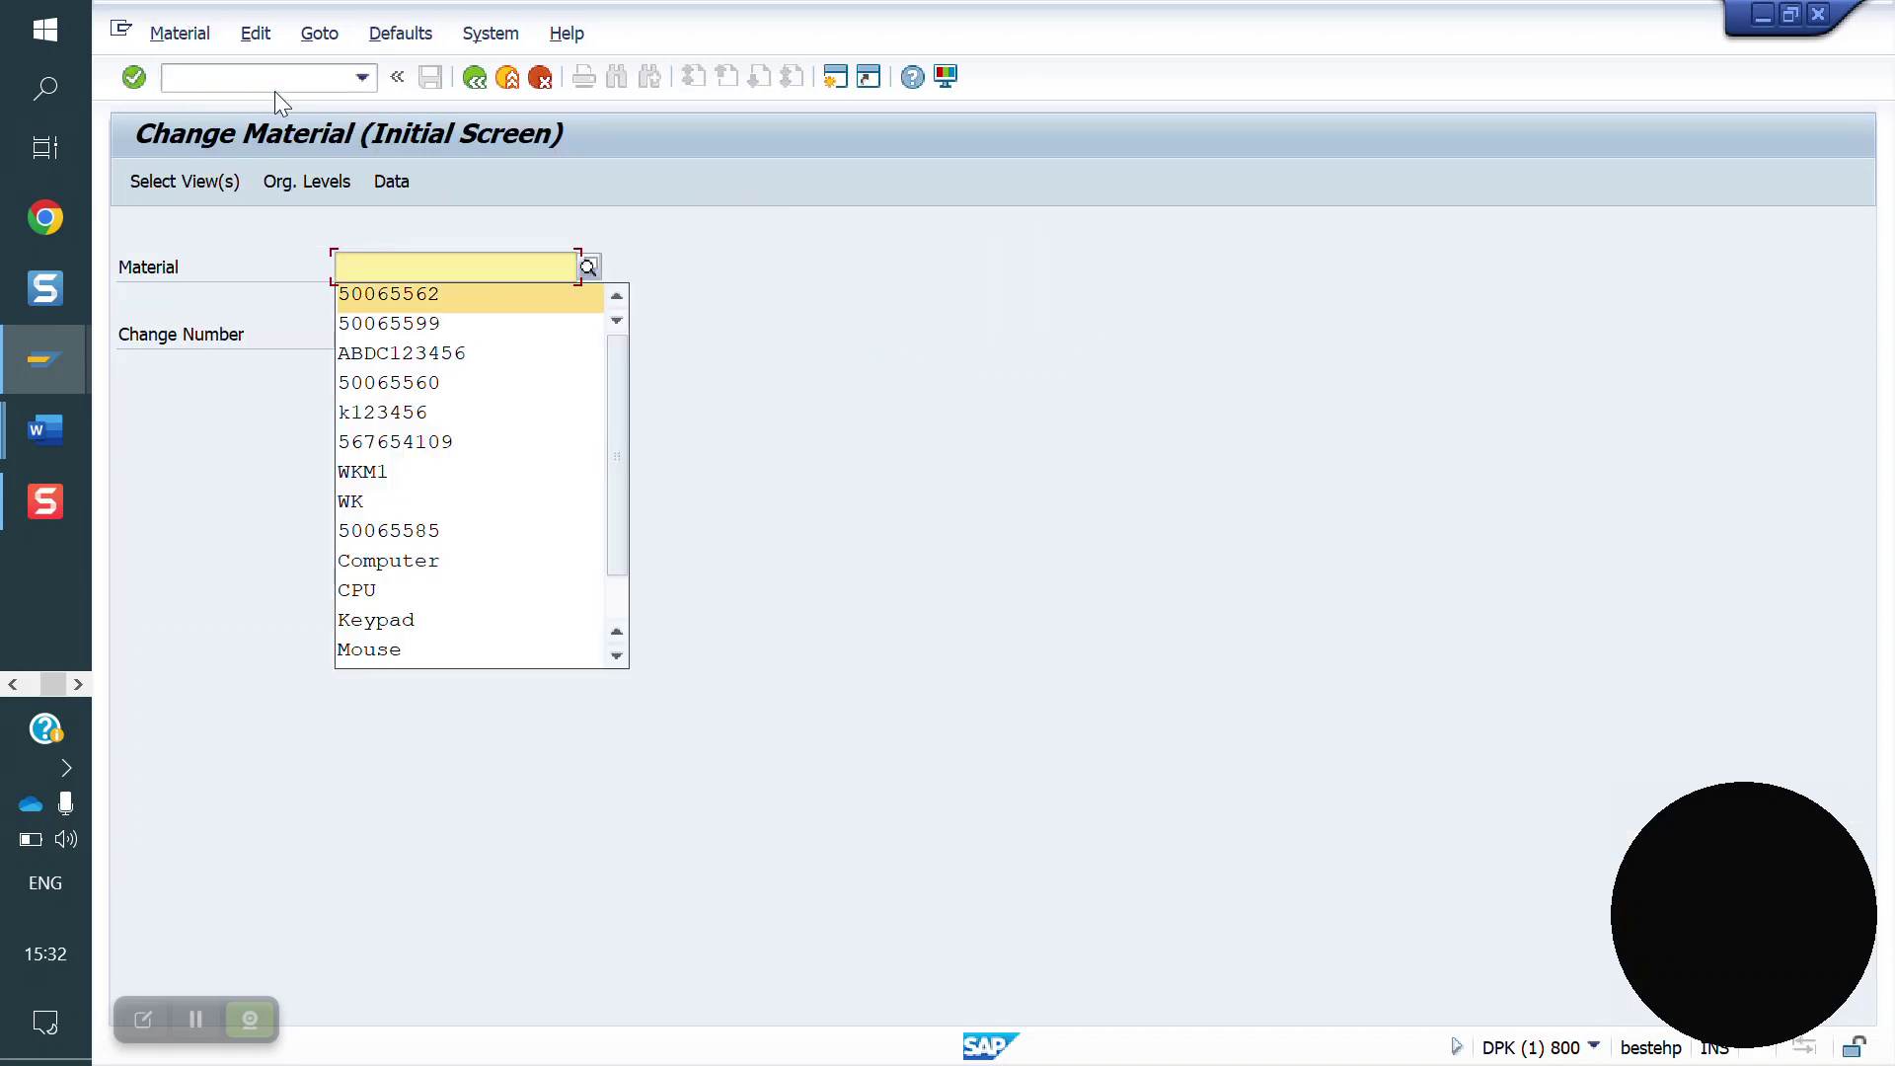
{"action": "left_click", "coordinate": [473, 293]}
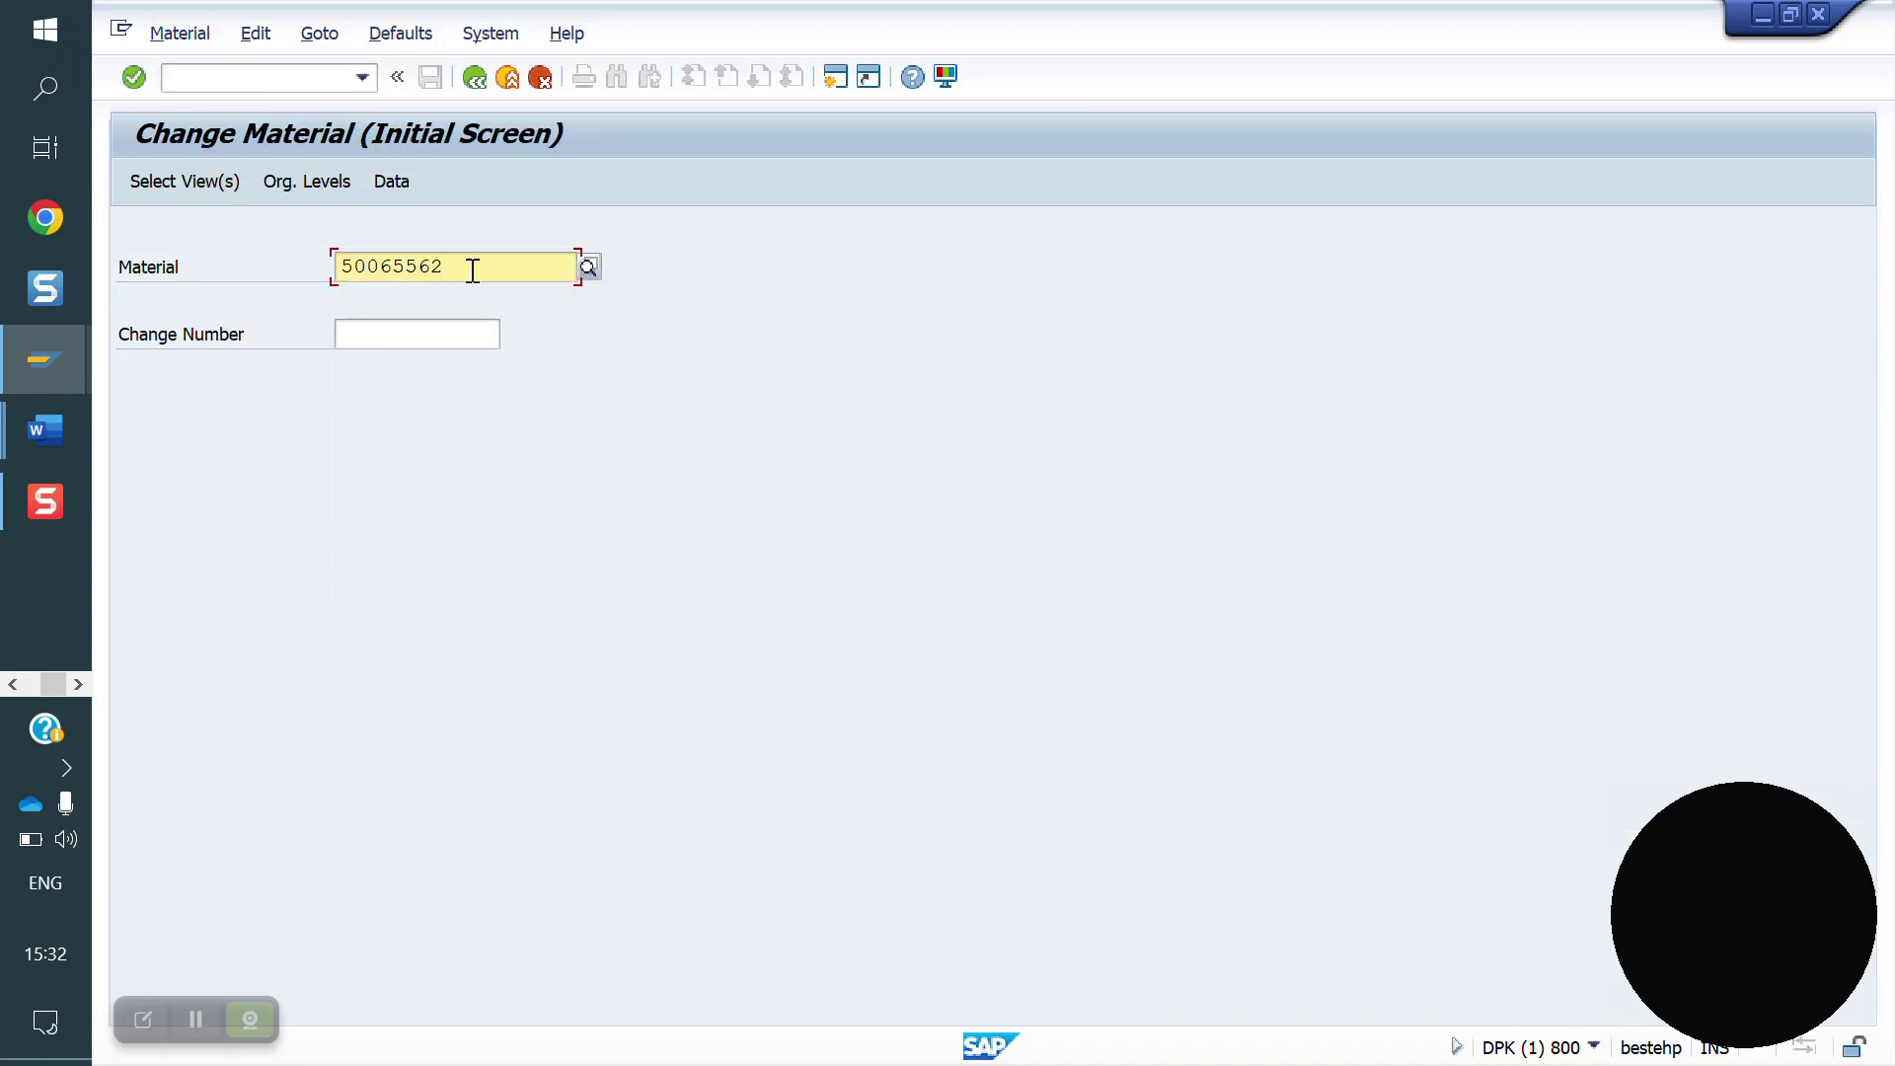
{"action": "left_click_drag", "start_coordinate": [447, 279], "coordinate": [276, 280]}
{"action": "key", "text": "Return"}
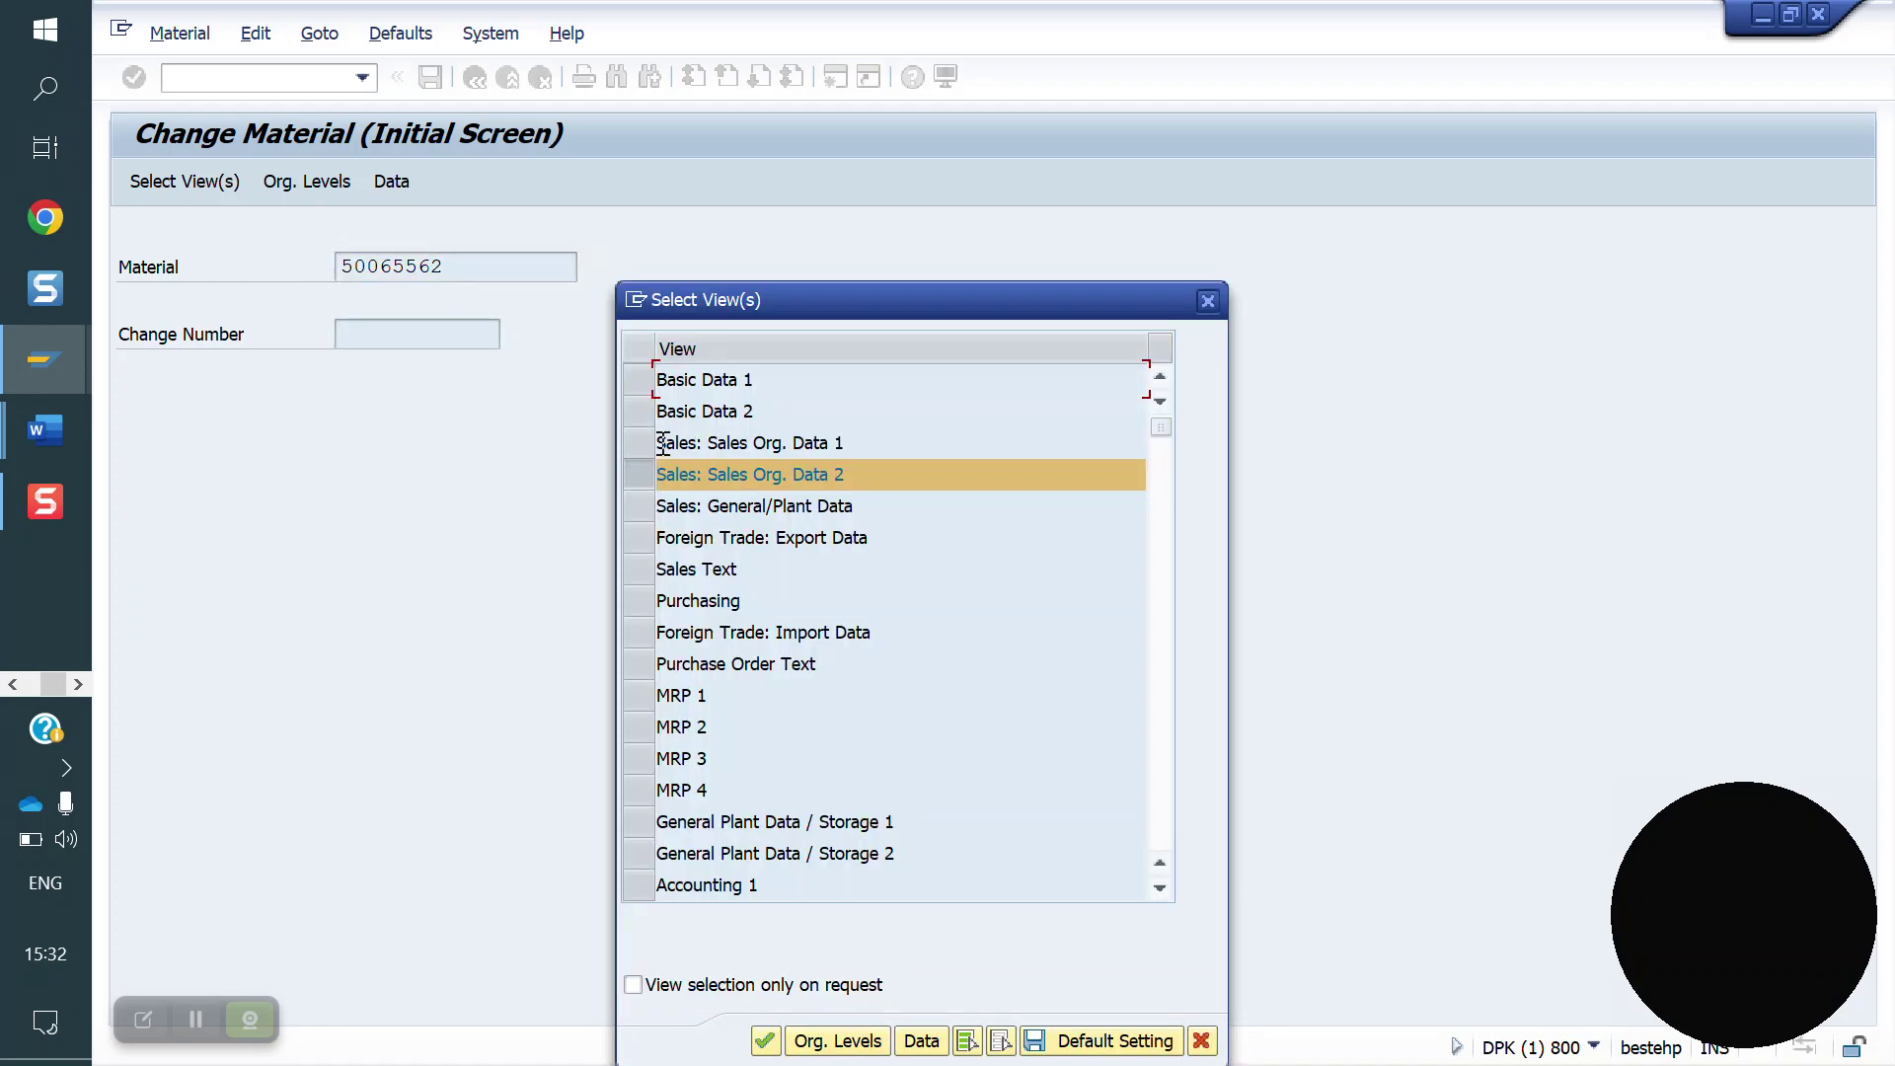
- Add Sales: Sales Org. Data 1 and Sales: General/Plant Data to the material's view selection
{"action": "left_click", "coordinate": [654, 441]}
{"action": "left_click", "coordinate": [649, 507]}
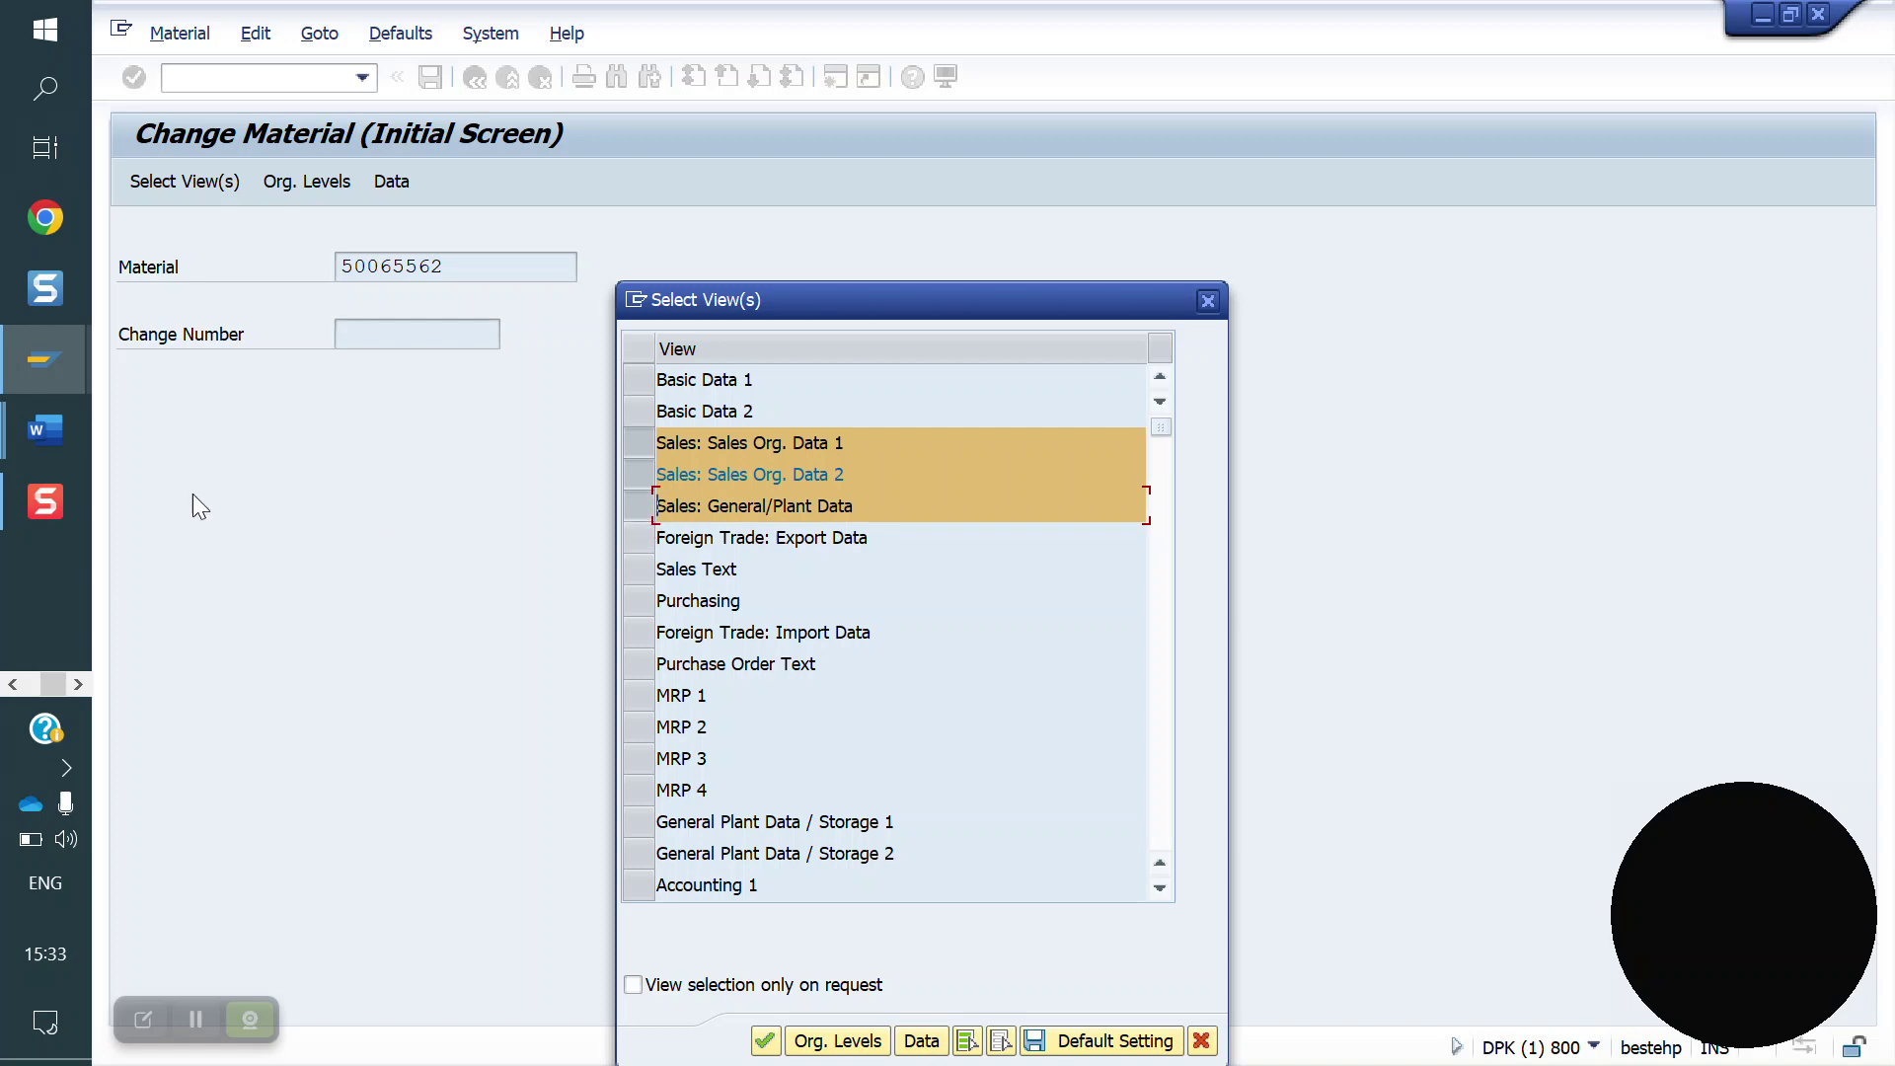
- Switch to the Yuga SAP SD Notes1 document in Word and review the material master tables MVKE, MARC, MAKT and MLAN
{"action": "mouse_move", "coordinate": [12, 431]}
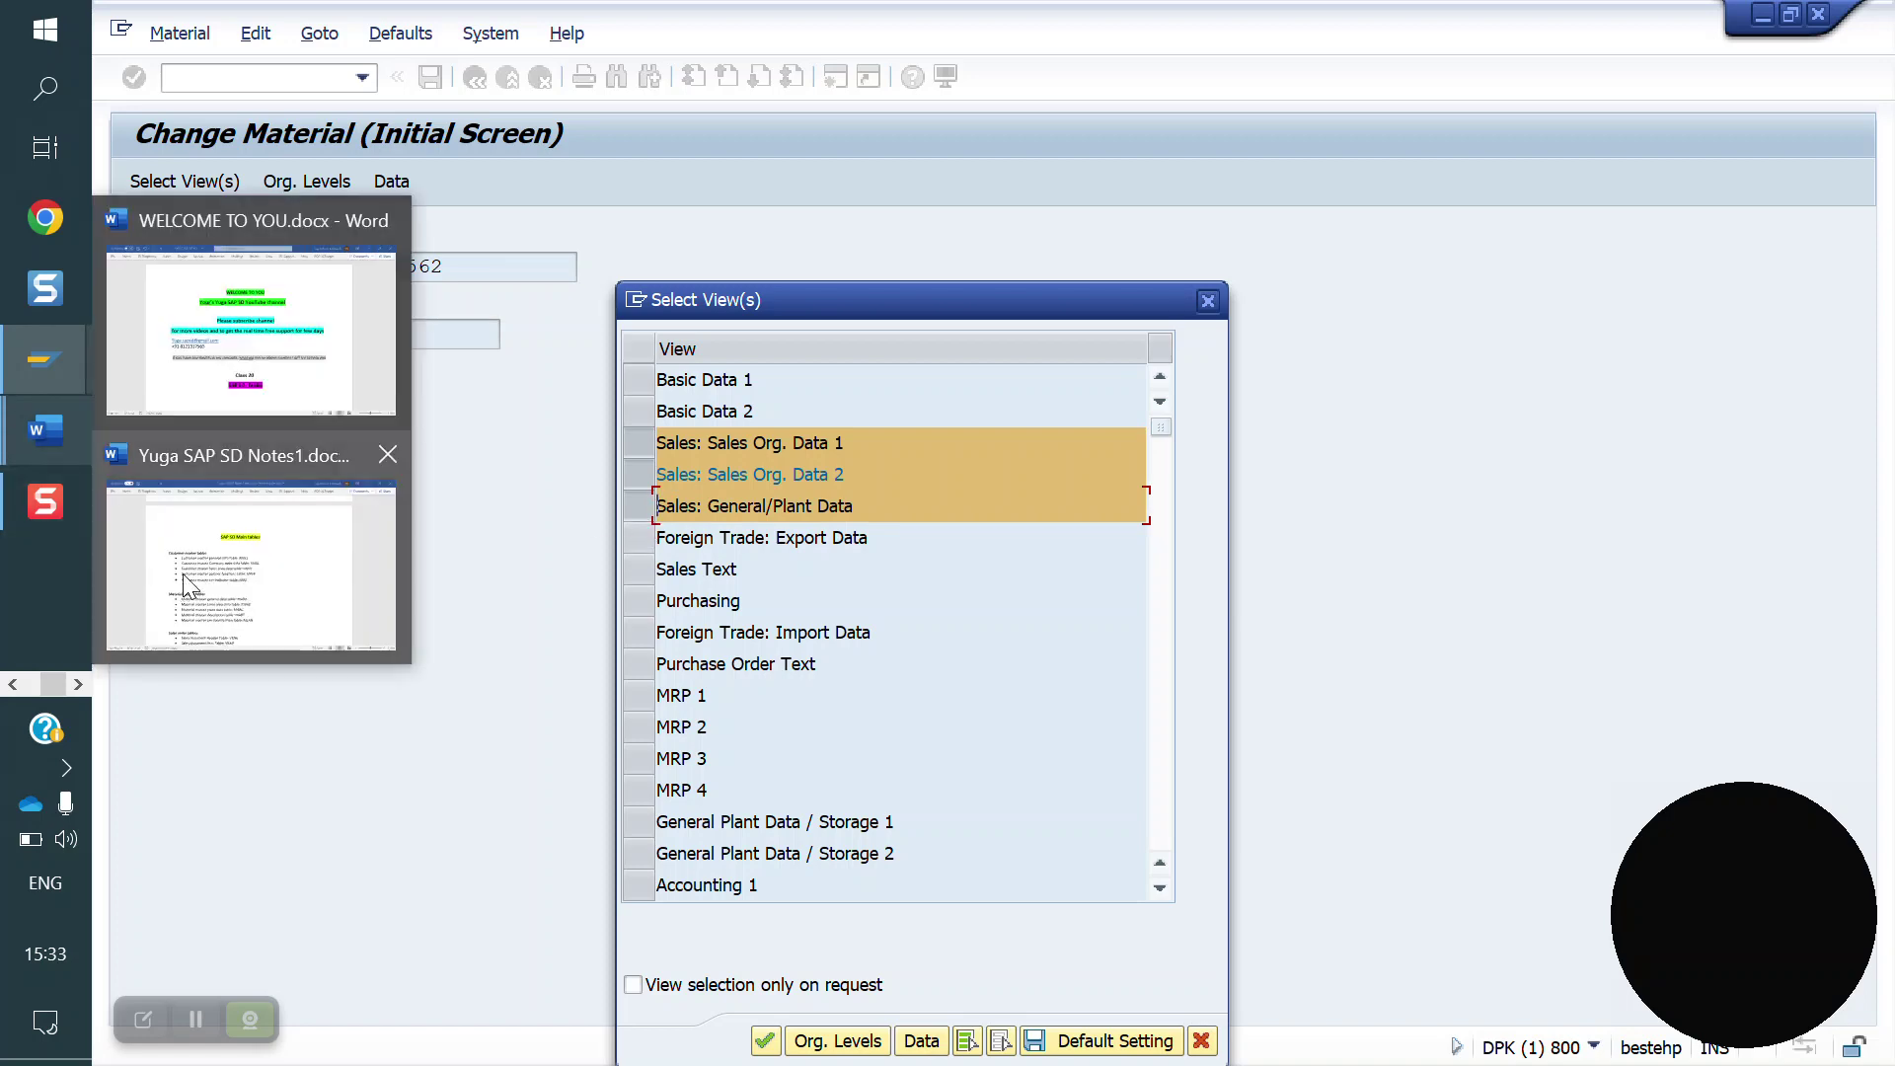
{"action": "left_click", "coordinate": [182, 572]}
{"action": "scroll", "coordinate": [771, 727], "scroll_direction": "down", "scroll_amount": 2}
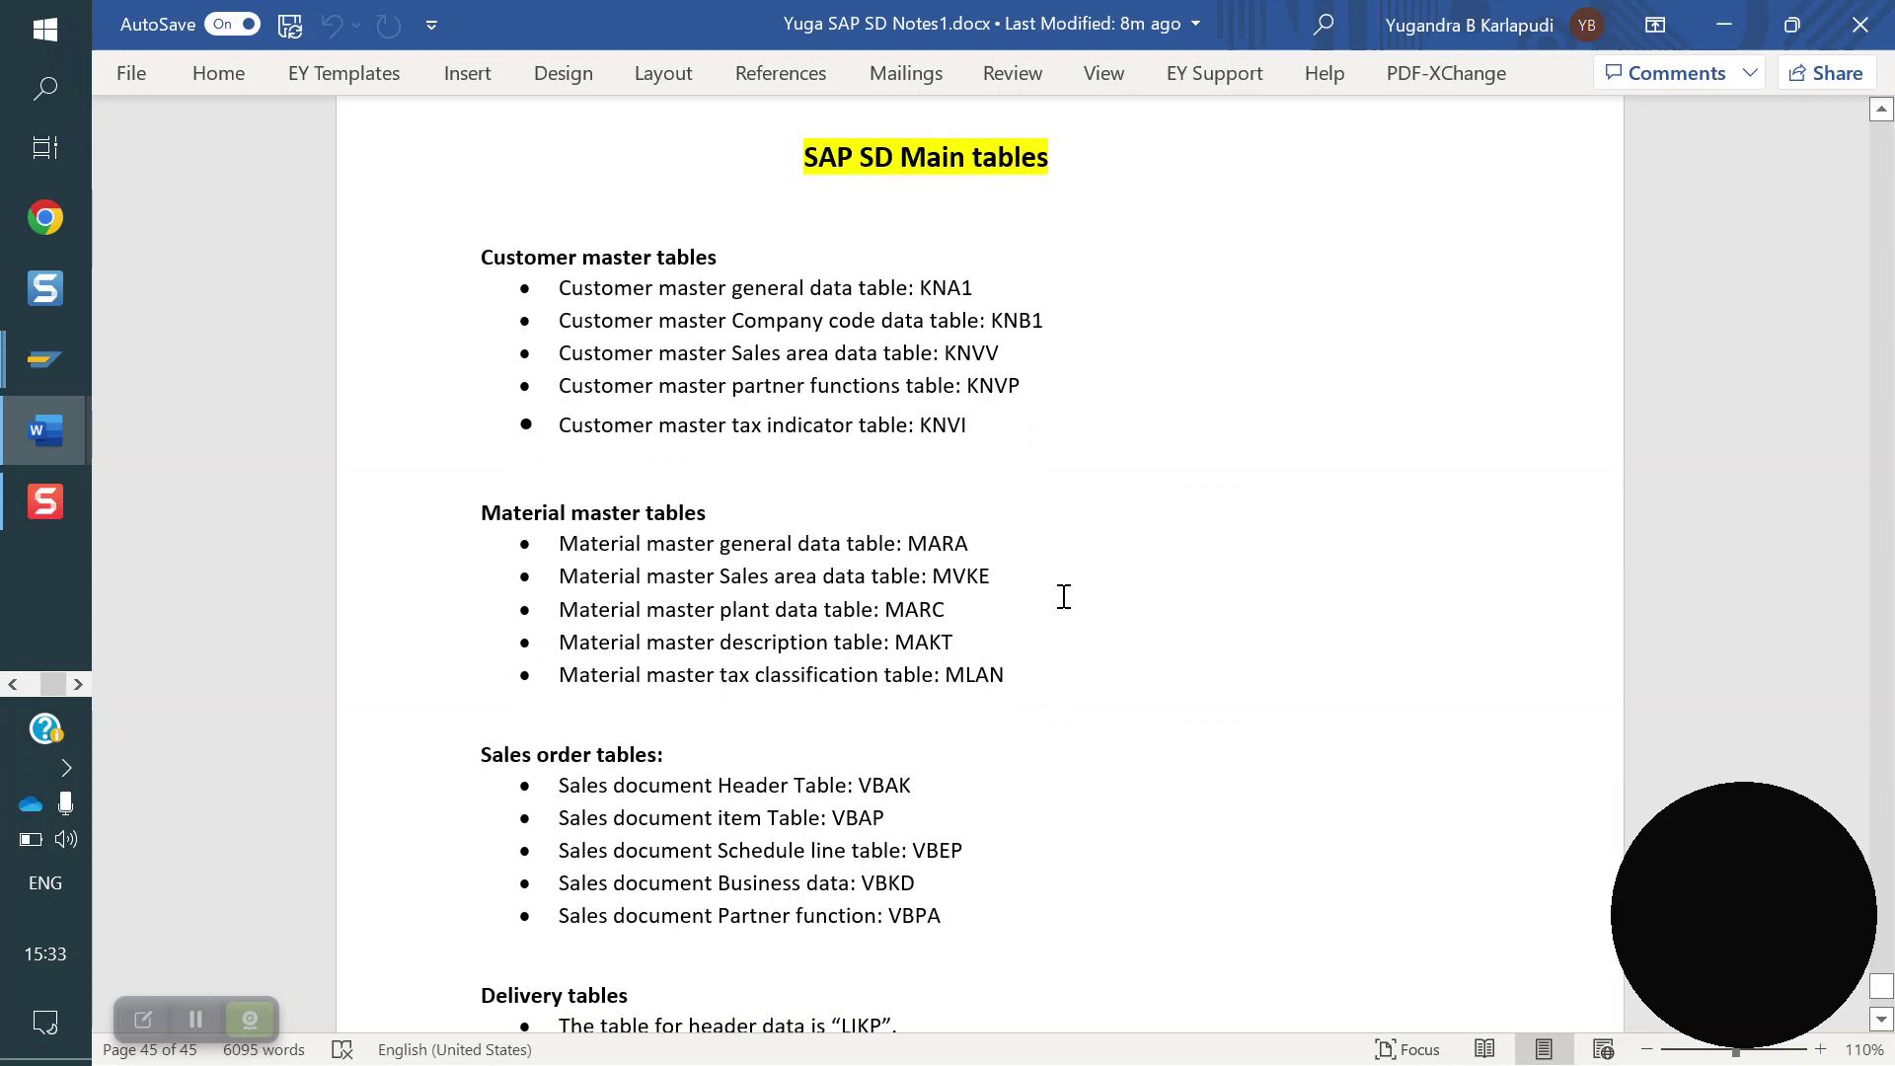
{"action": "left_click_drag", "start_coordinate": [1052, 588], "coordinate": [888, 564]}
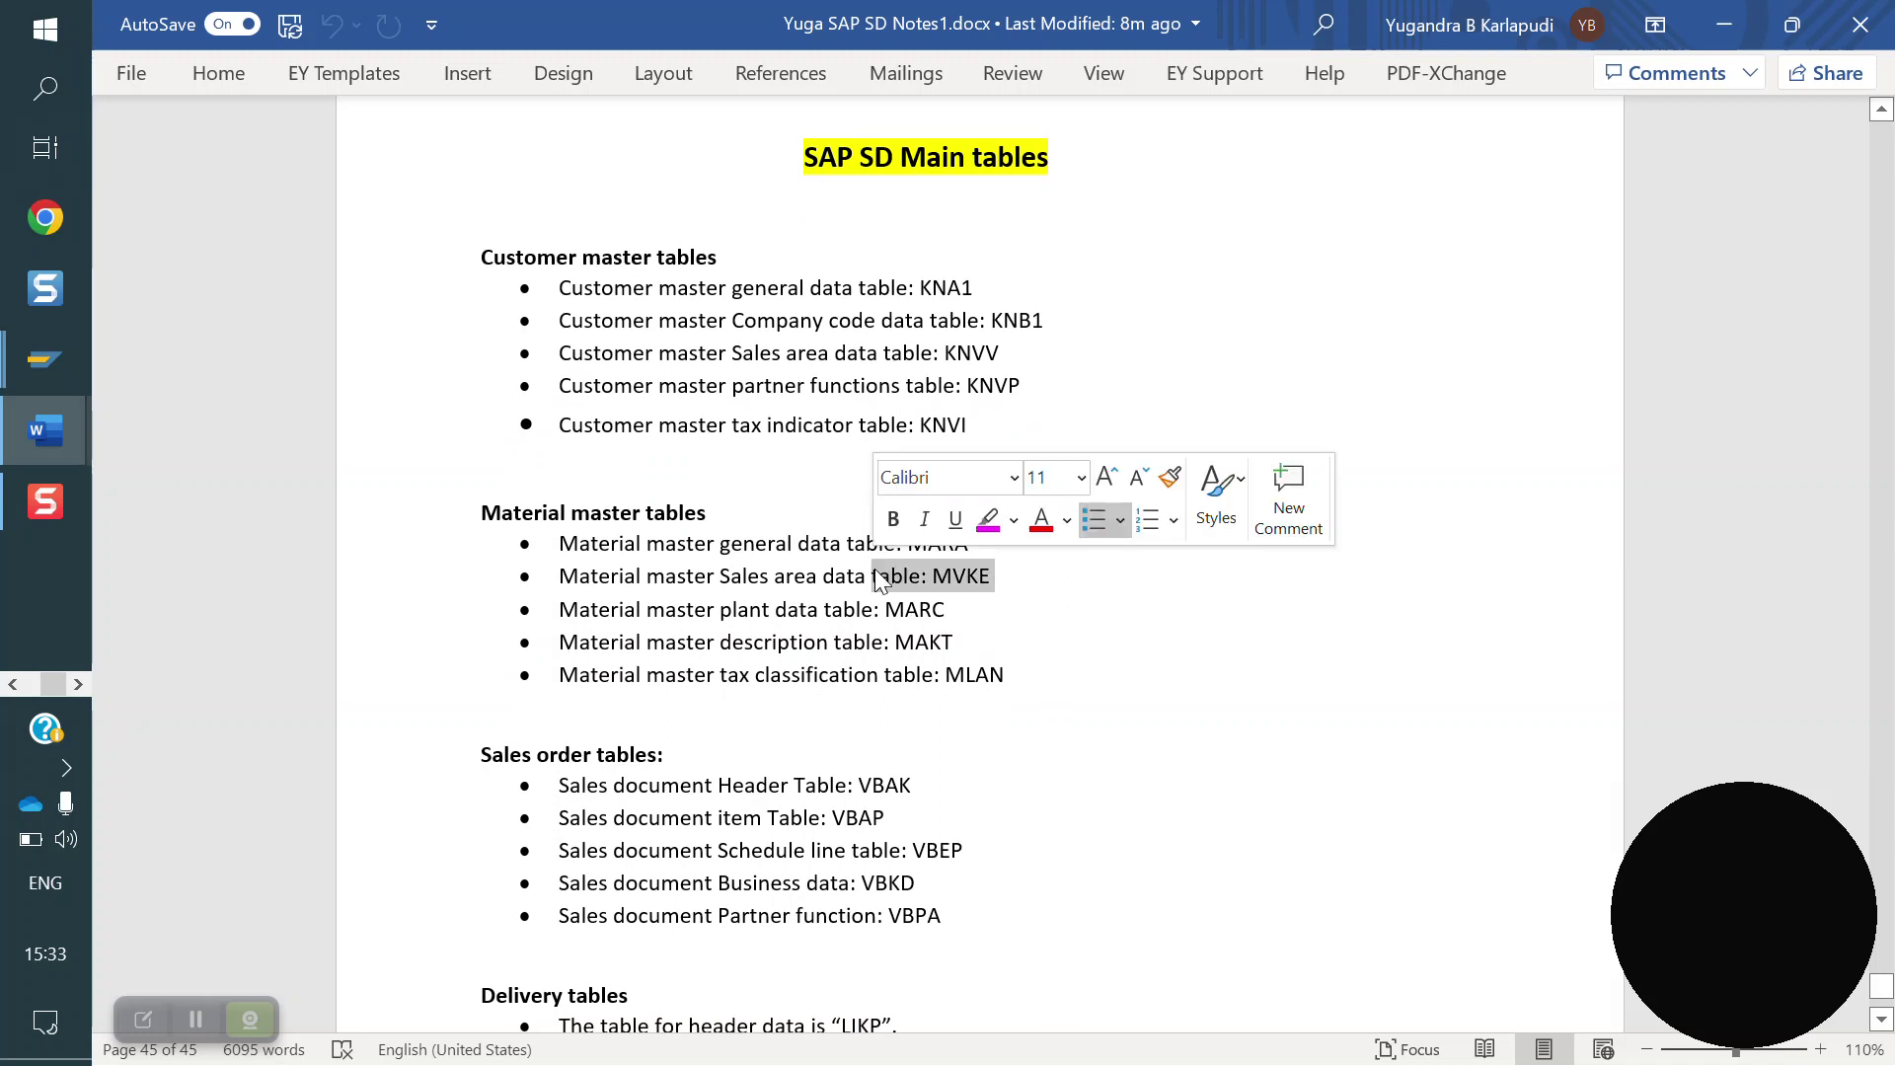
{"action": "left_click_drag", "start_coordinate": [974, 619], "coordinate": [722, 613]}
{"action": "left_click_drag", "start_coordinate": [962, 643], "coordinate": [720, 642]}
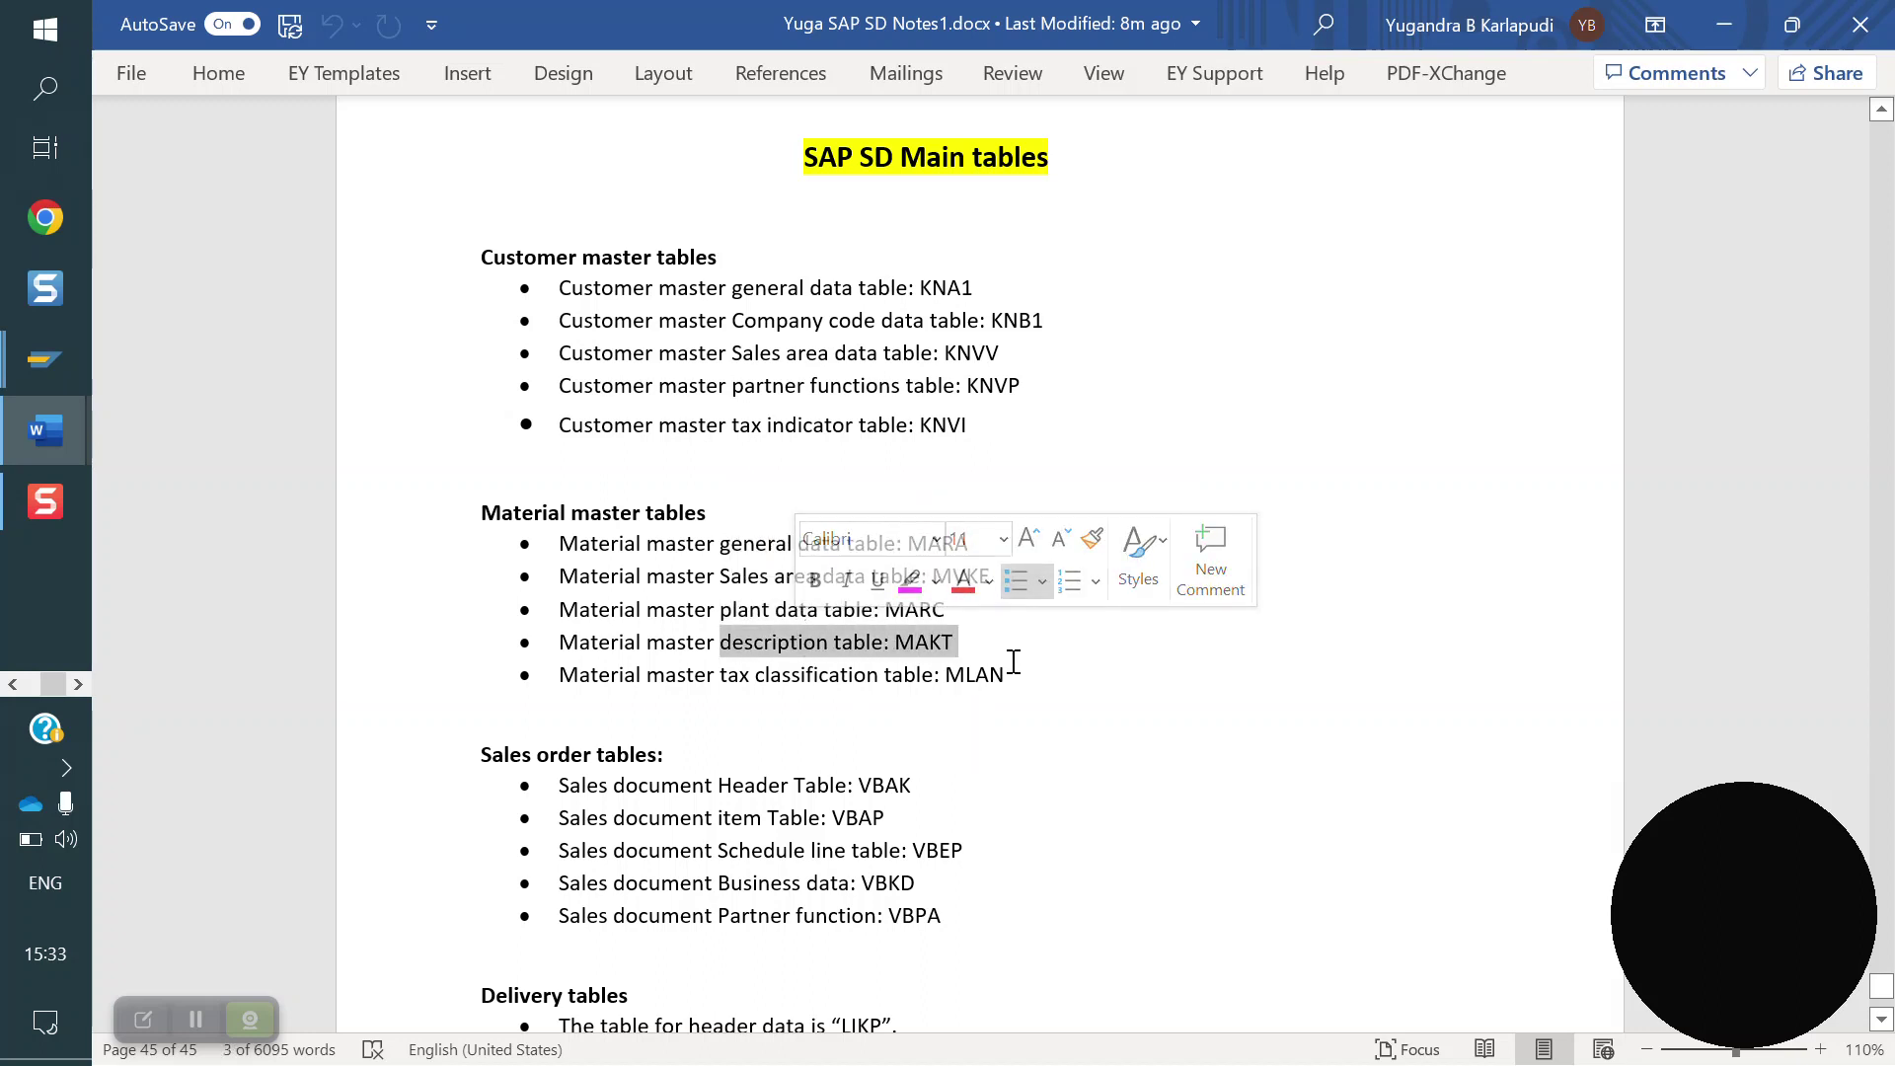
{"action": "left_click_drag", "start_coordinate": [998, 664], "coordinate": [953, 662]}
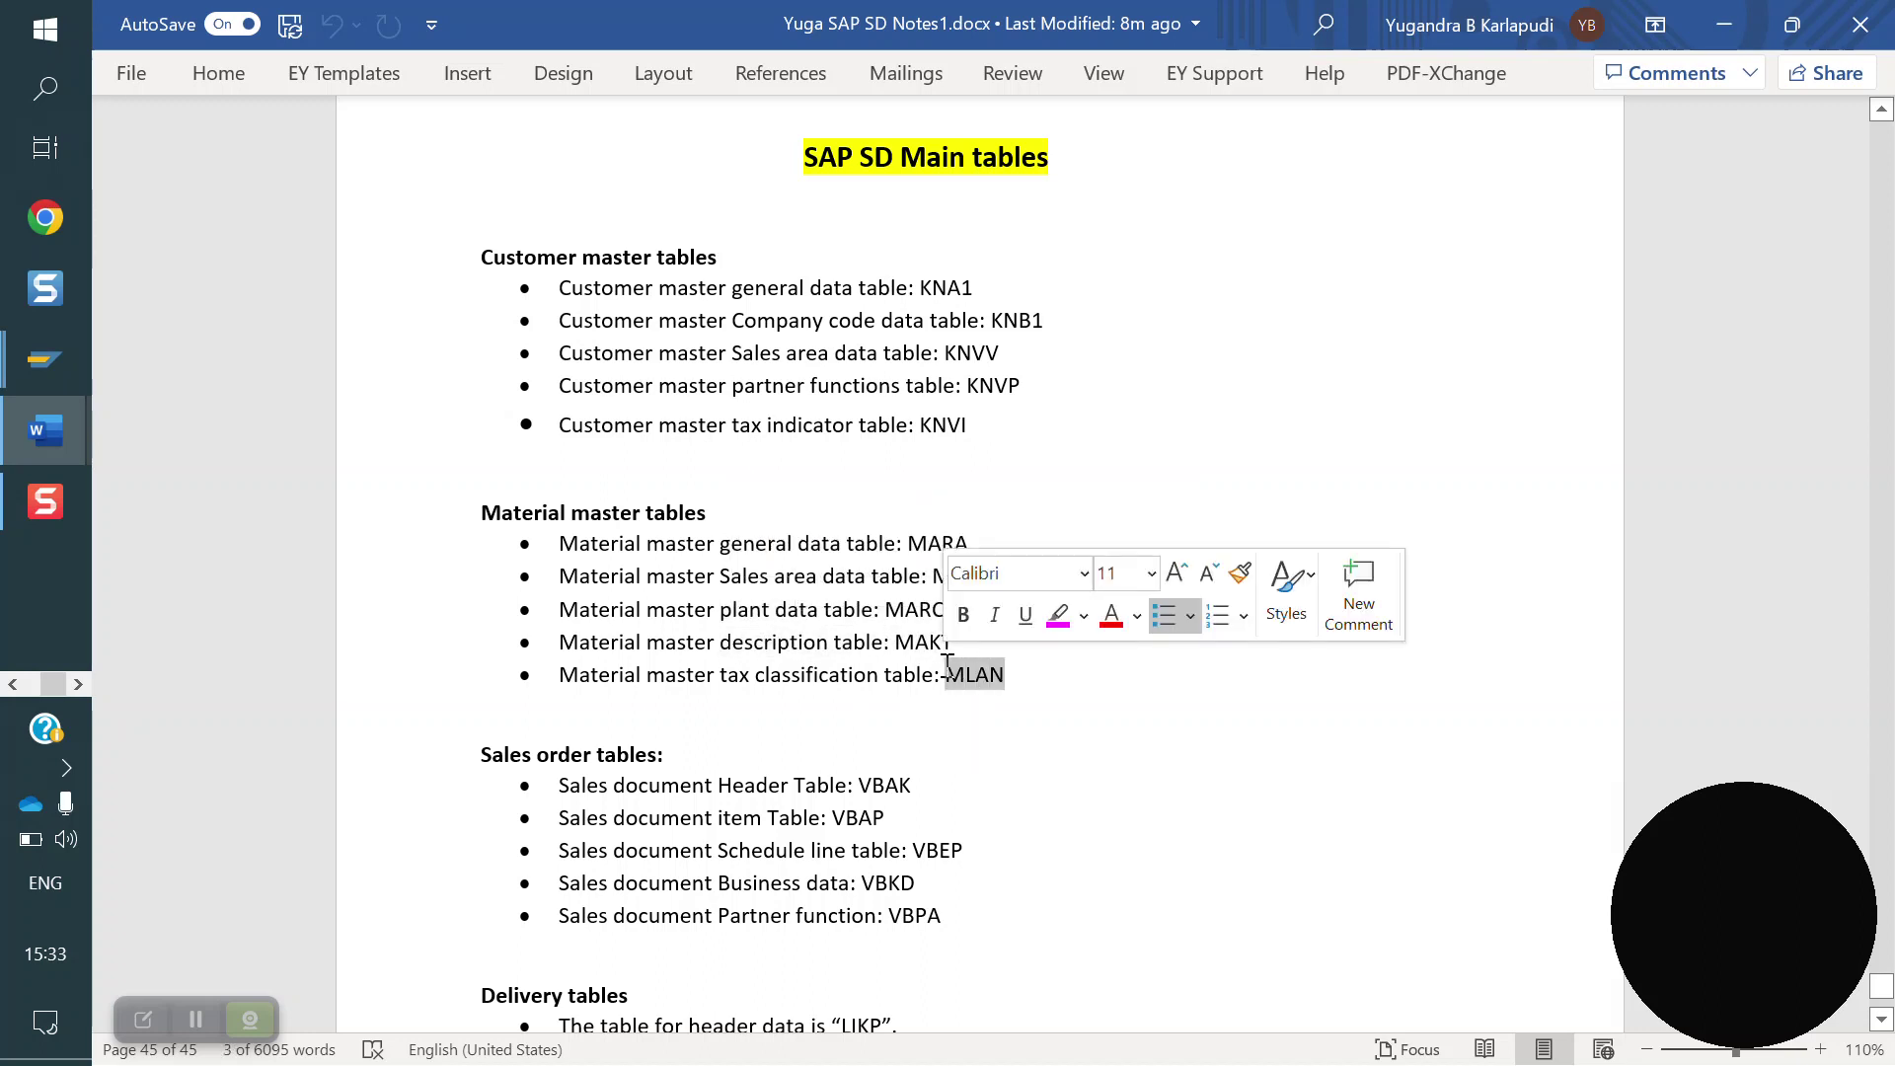
- Back in SAP, select both Basic Data views, all three Sales data views, Foreign Trade: Export Data and General Plant Data / Storage 1 and 2
{"action": "left_click", "coordinate": [24, 382]}
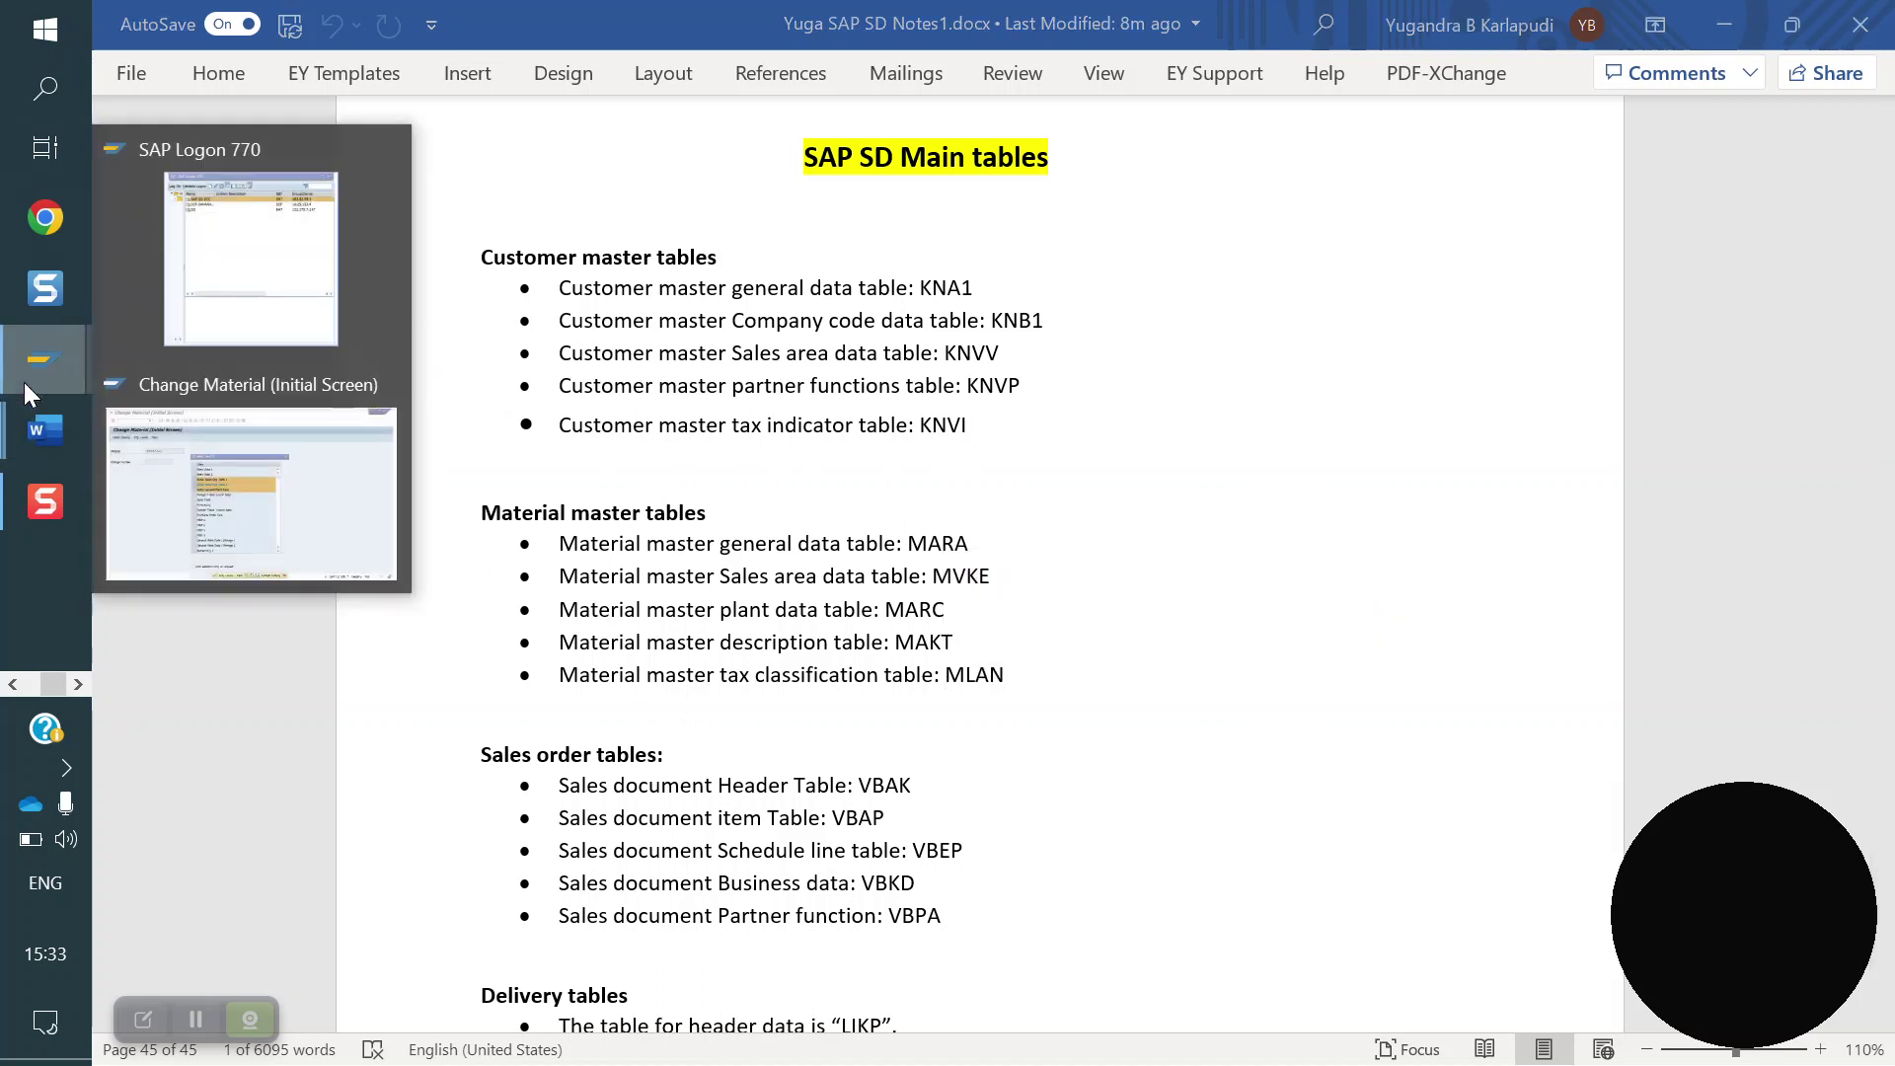
{"action": "left_click", "coordinate": [282, 515]}
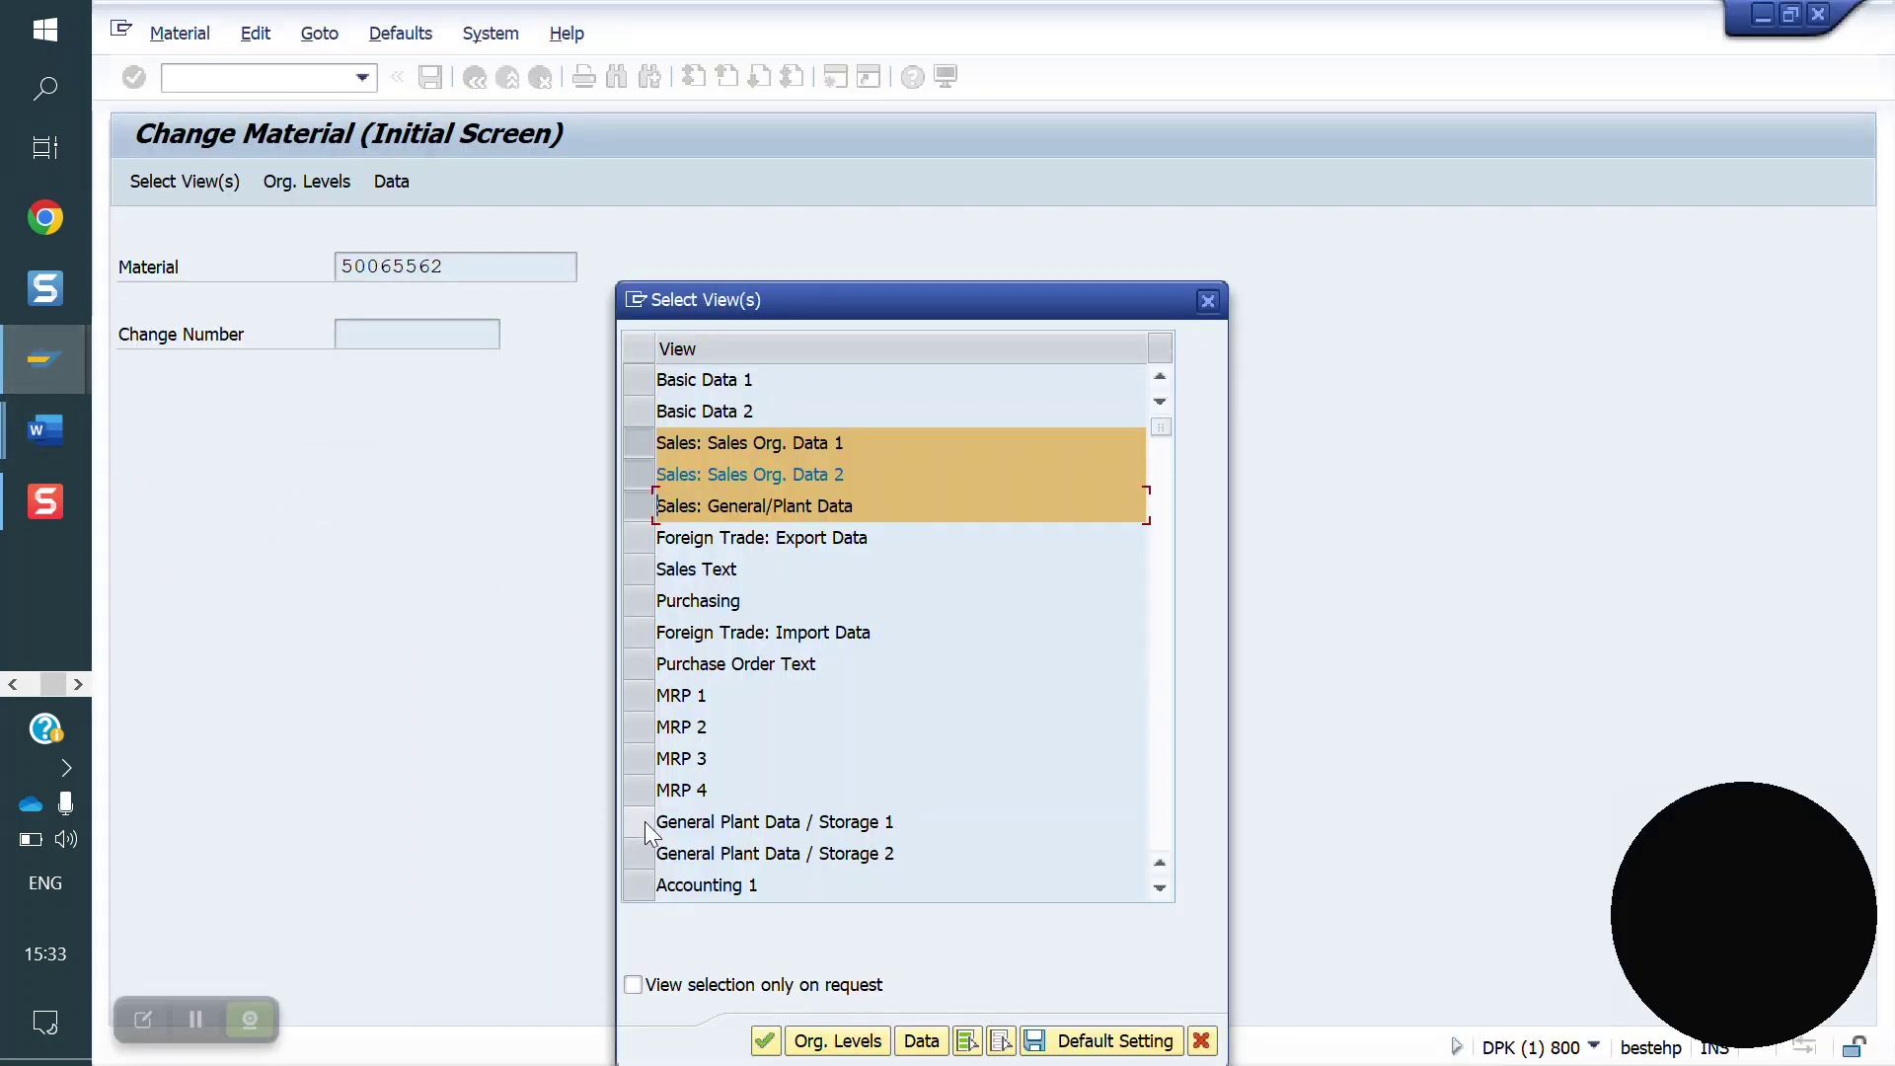
{"action": "left_click", "coordinate": [635, 479]}
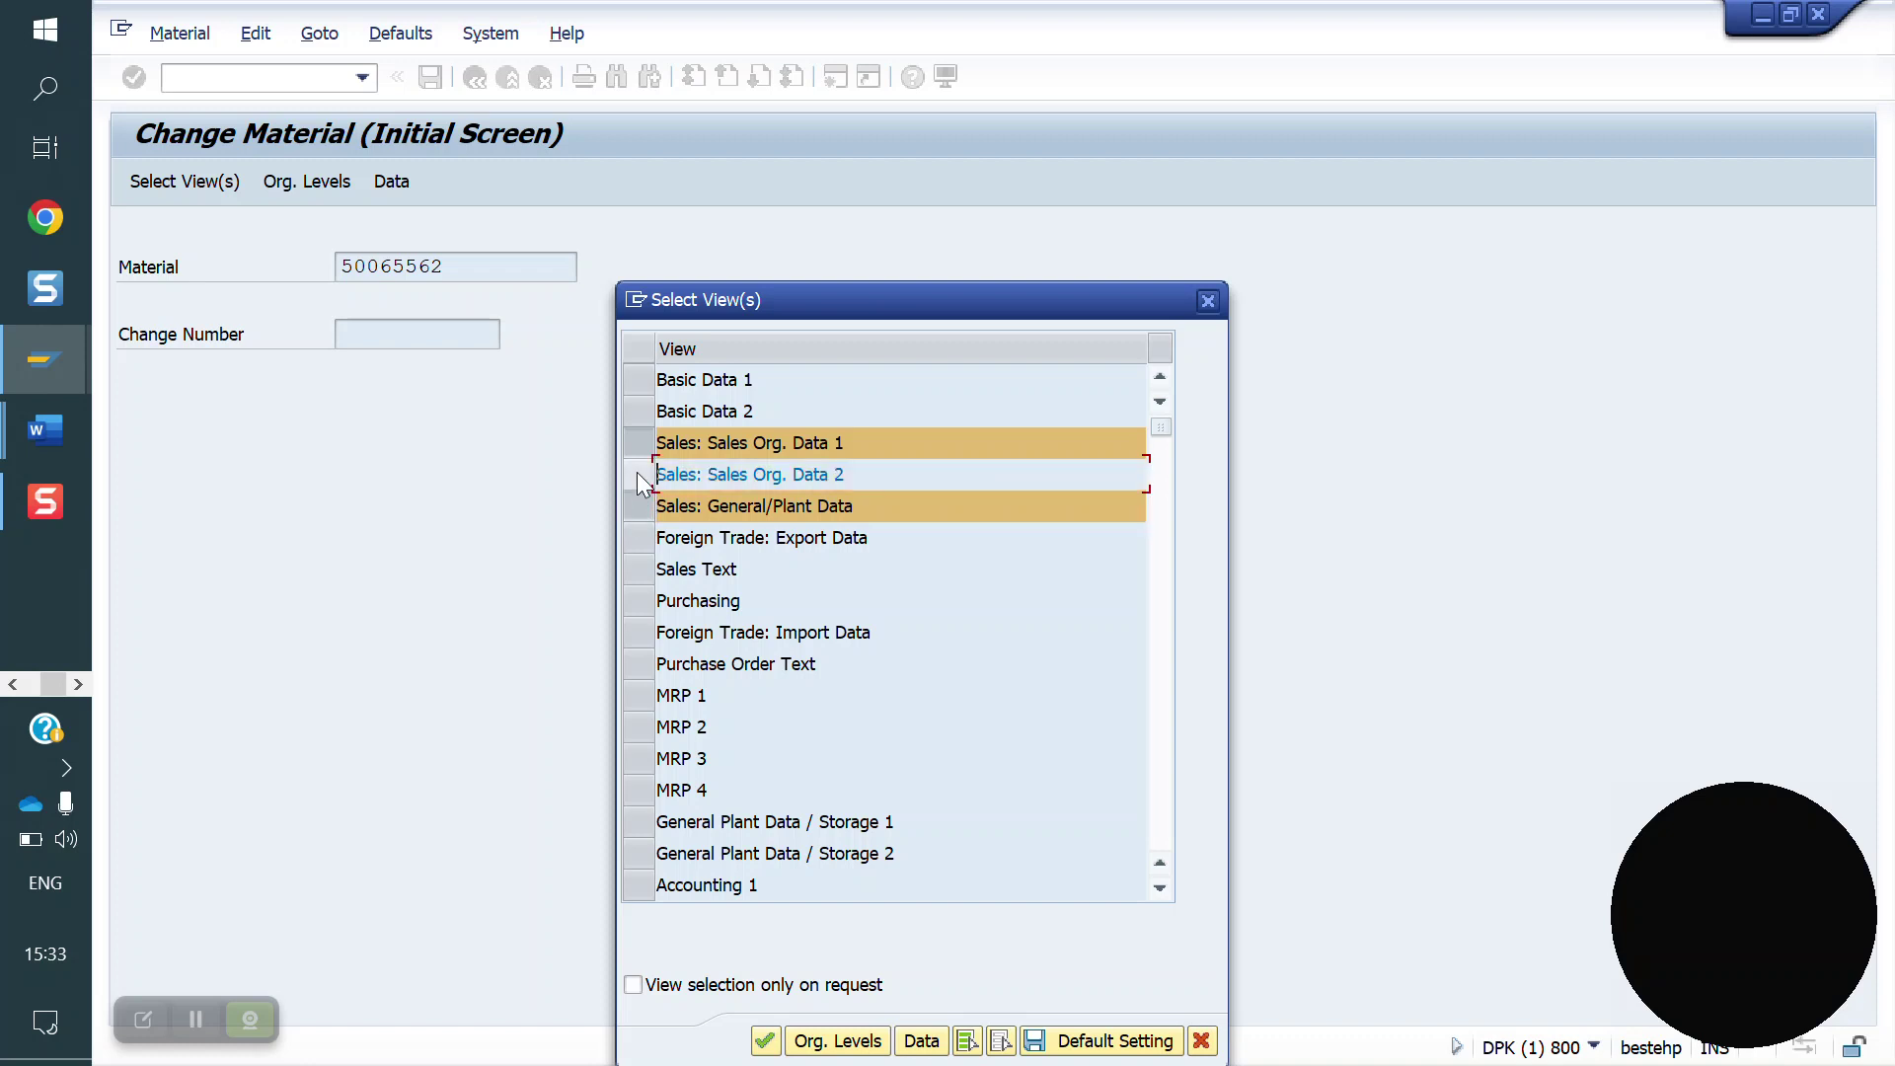
{"action": "left_click", "coordinate": [636, 473]}
{"action": "left_click", "coordinate": [639, 440]}
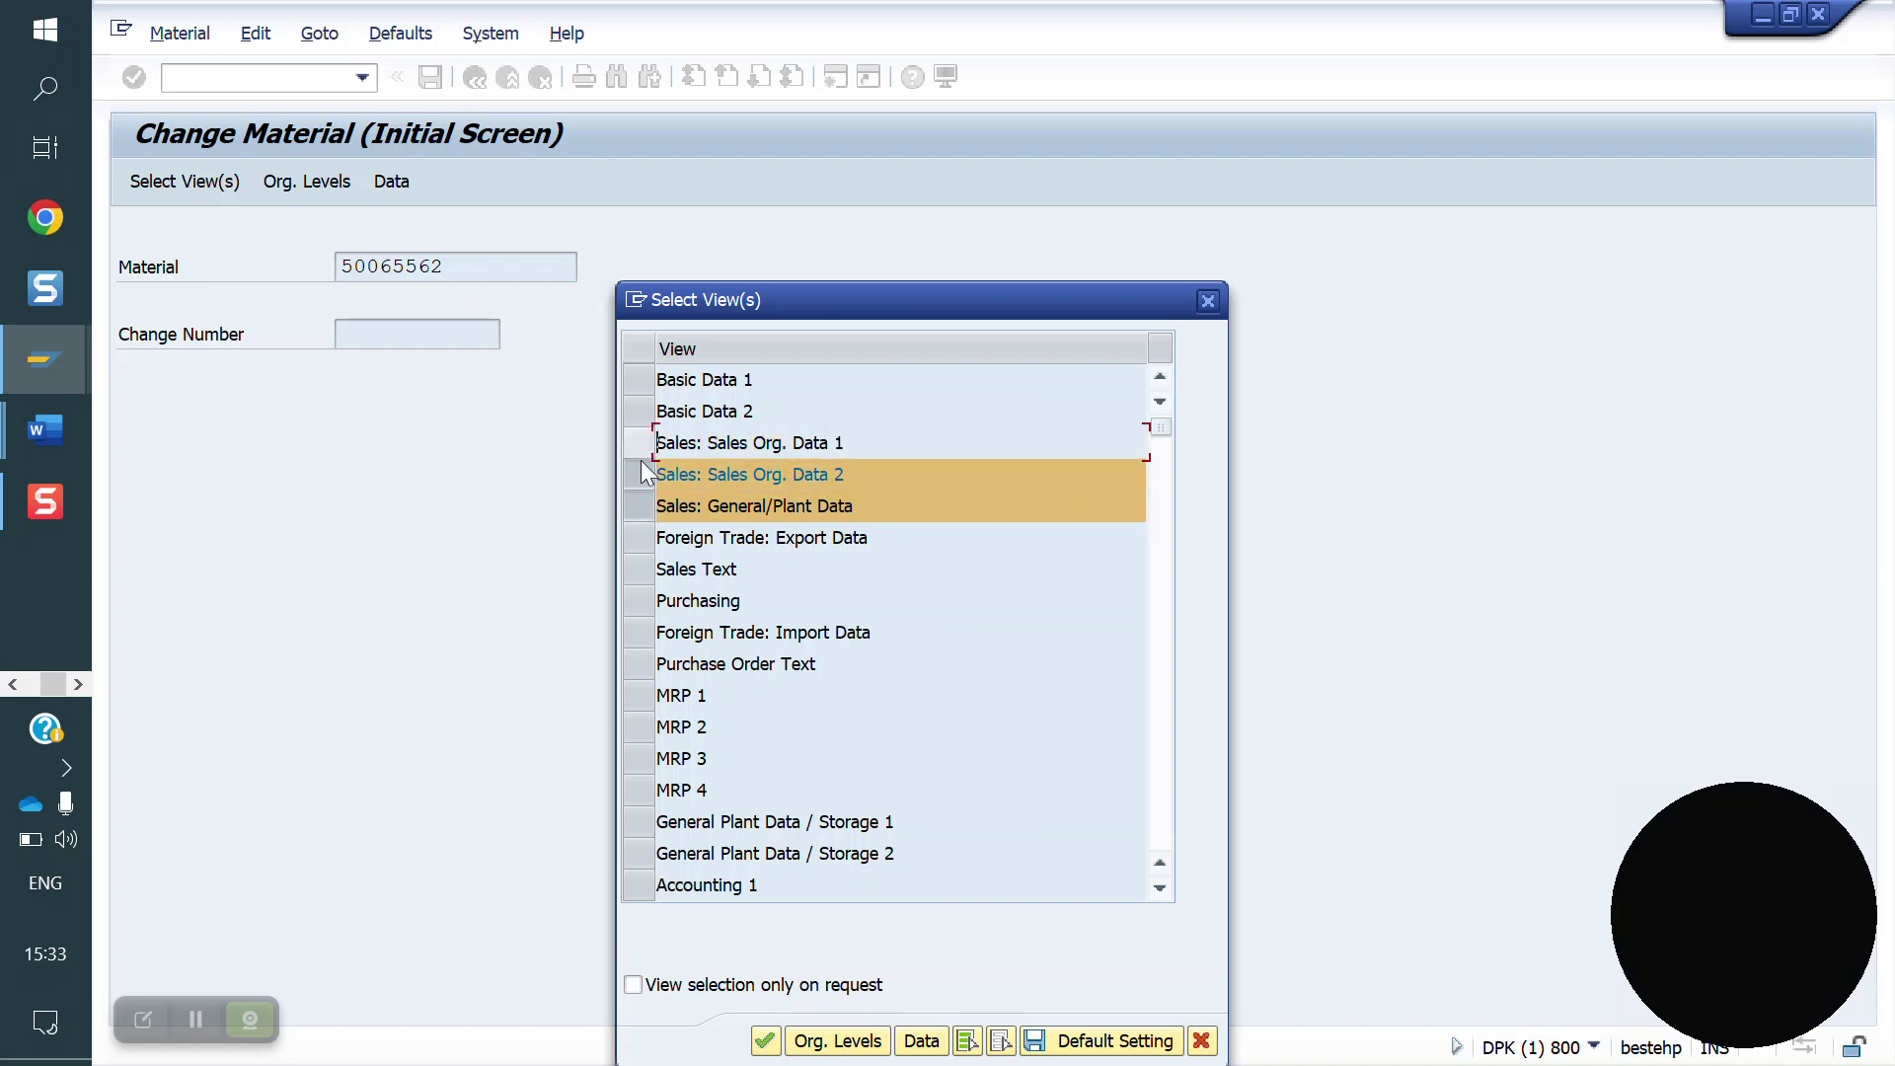
{"action": "left_click", "coordinate": [642, 472]}
{"action": "left_click", "coordinate": [635, 379]}
{"action": "left_click", "coordinate": [637, 411]}
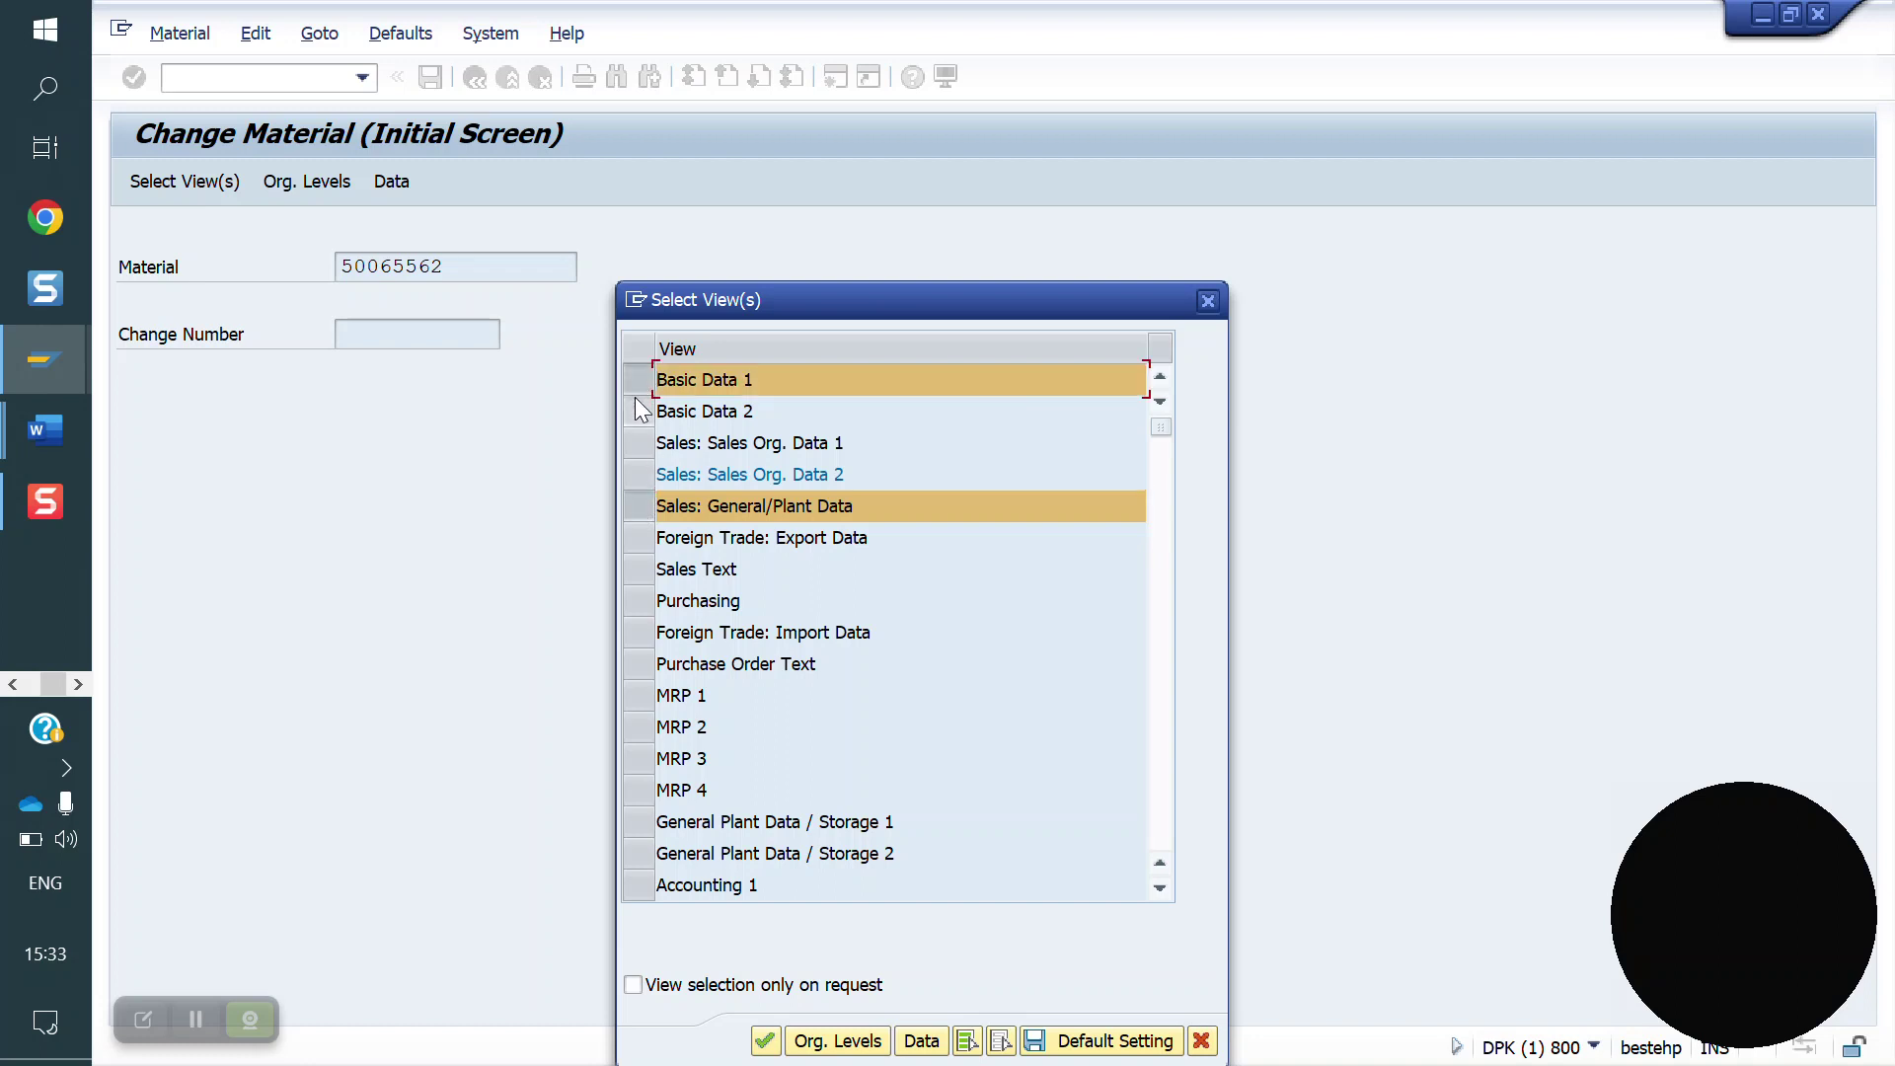
{"action": "left_click", "coordinate": [638, 470]}
{"action": "left_click", "coordinate": [638, 449]}
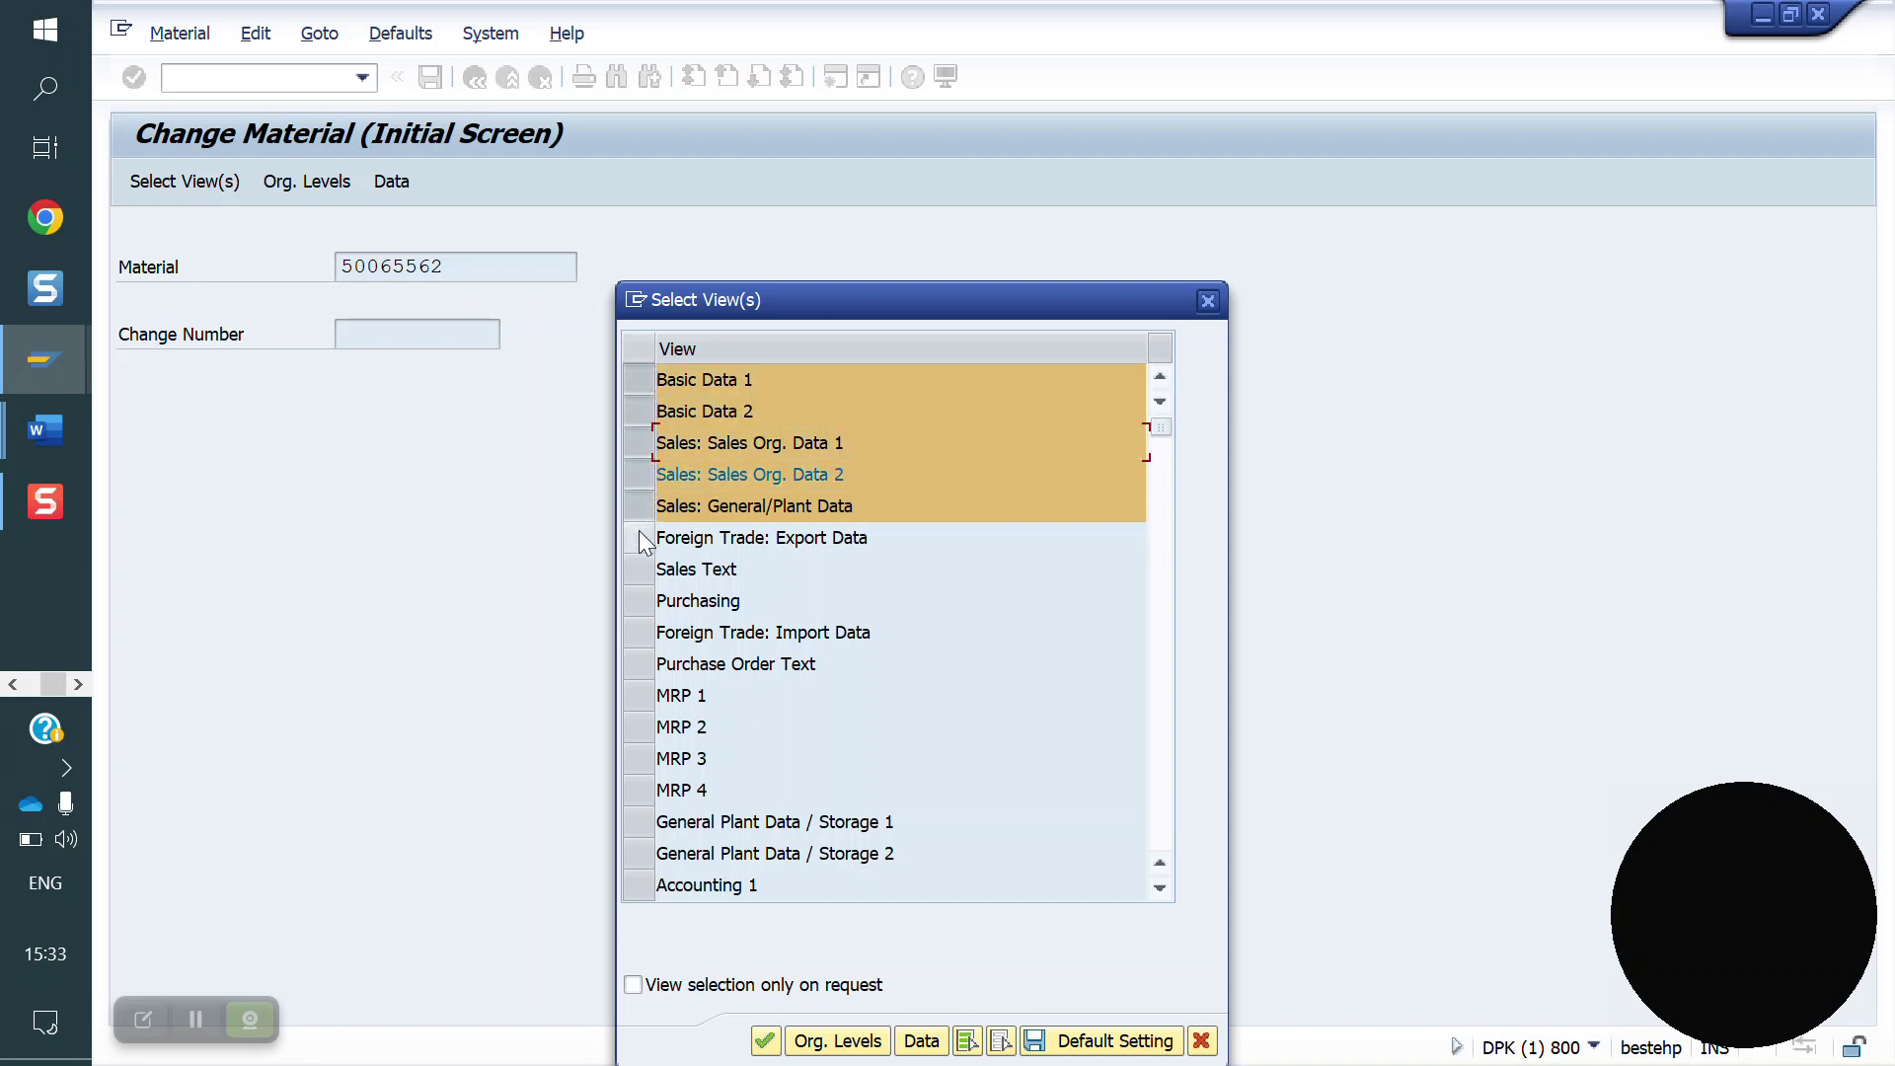
{"action": "left_click", "coordinate": [637, 535]}
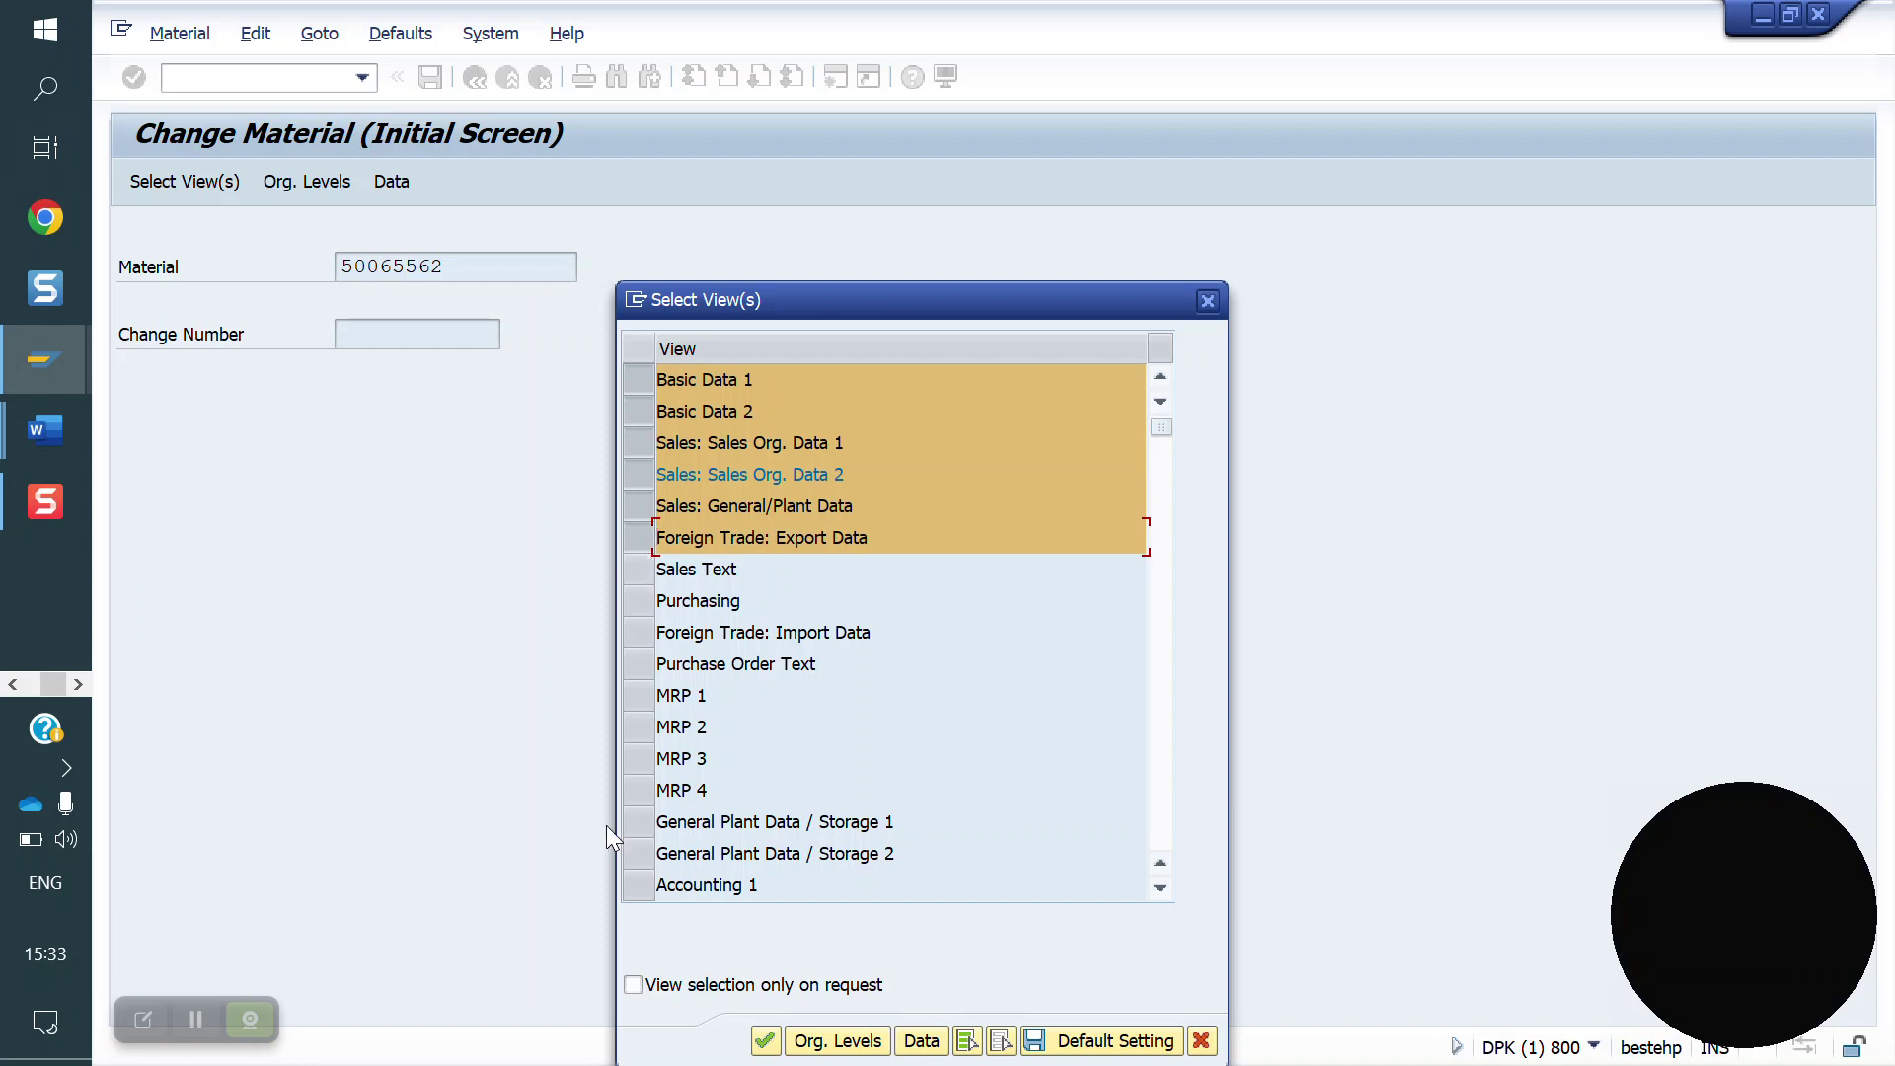
{"action": "left_click", "coordinate": [636, 823]}
{"action": "left_click", "coordinate": [637, 855]}
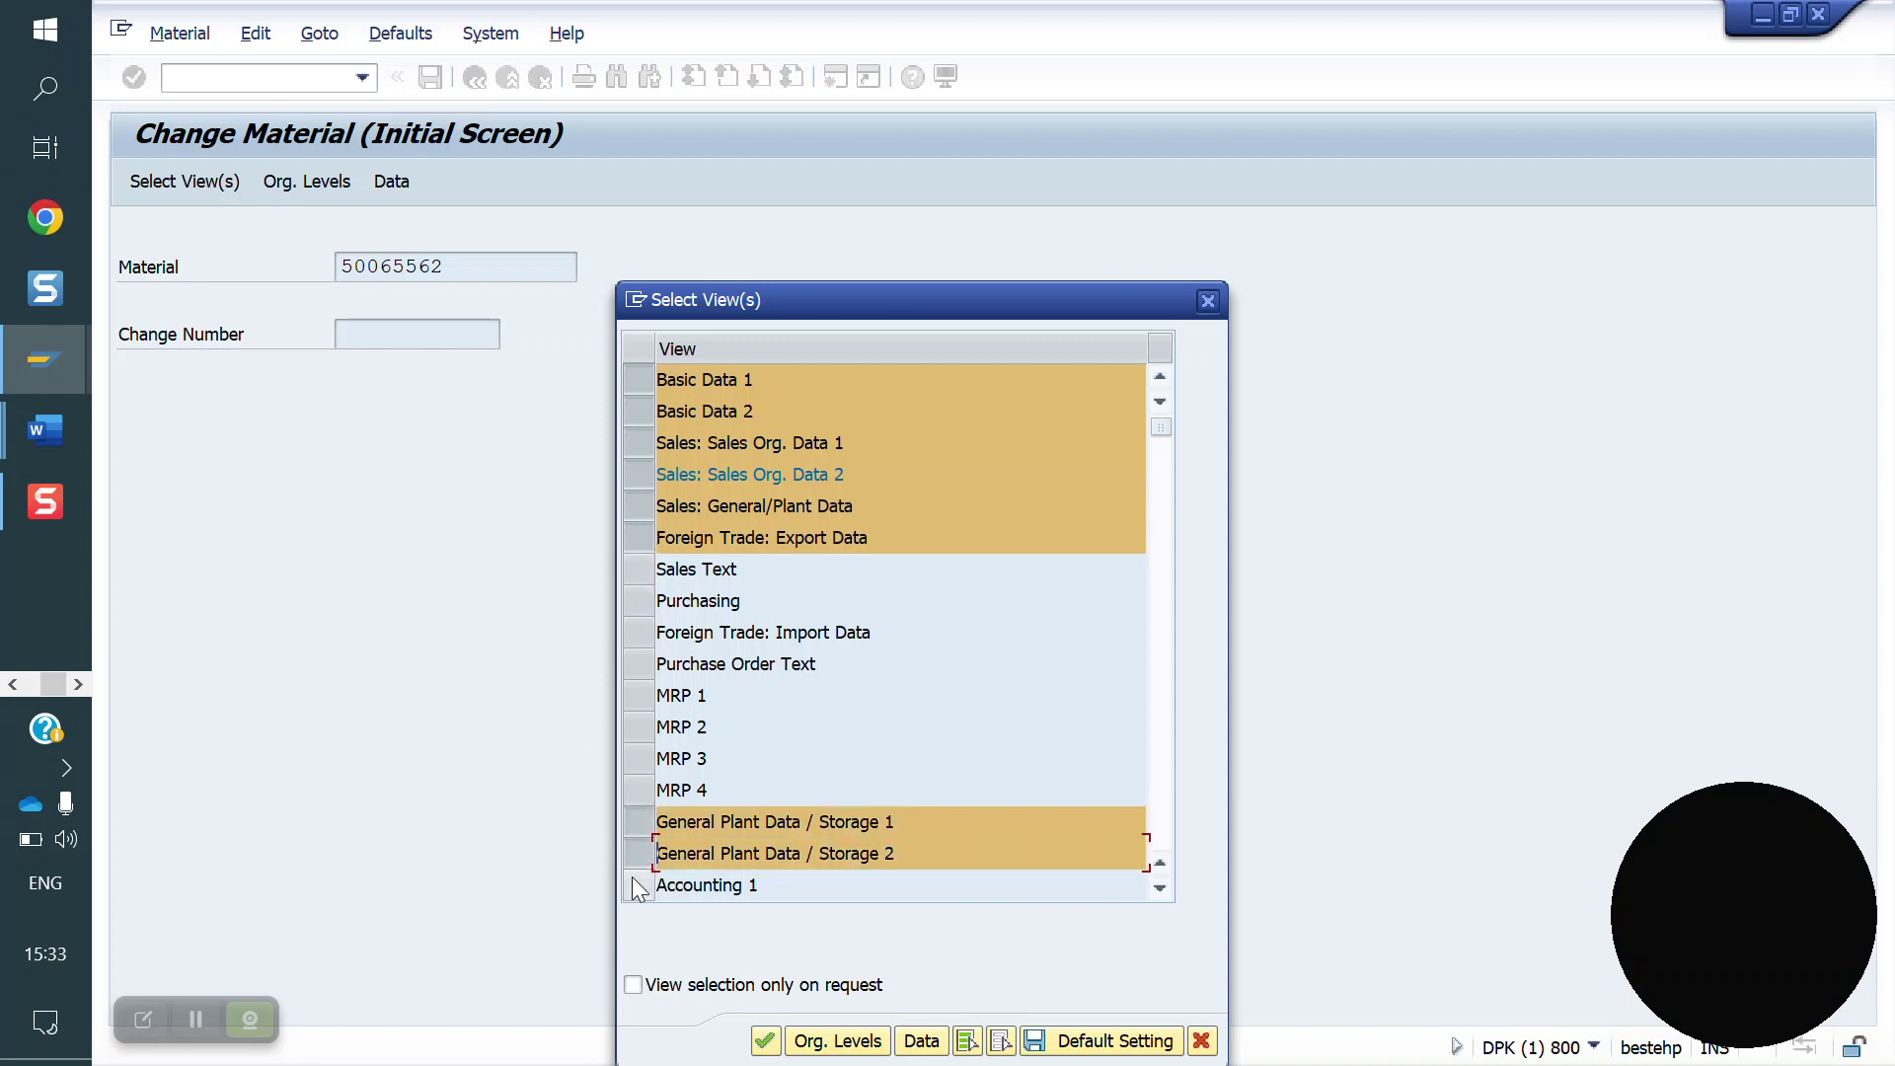
- Open the selected views for plant YO10, storage location FG01, sales organization YO10 and distribution channel YD
{"action": "key", "text": "Return"}
{"action": "type", "text": "Y"}
{"action": "key", "text": "Down"}
{"action": "key", "text": "Tab"}
{"action": "key", "text": "Down"}
{"action": "key", "text": "Tab"}
{"action": "key", "text": "Down"}
{"action": "key", "text": "Tab"}
{"action": "key", "text": "Down"}
{"action": "key", "text": "Tab"}
{"action": "key", "text": "Return"}
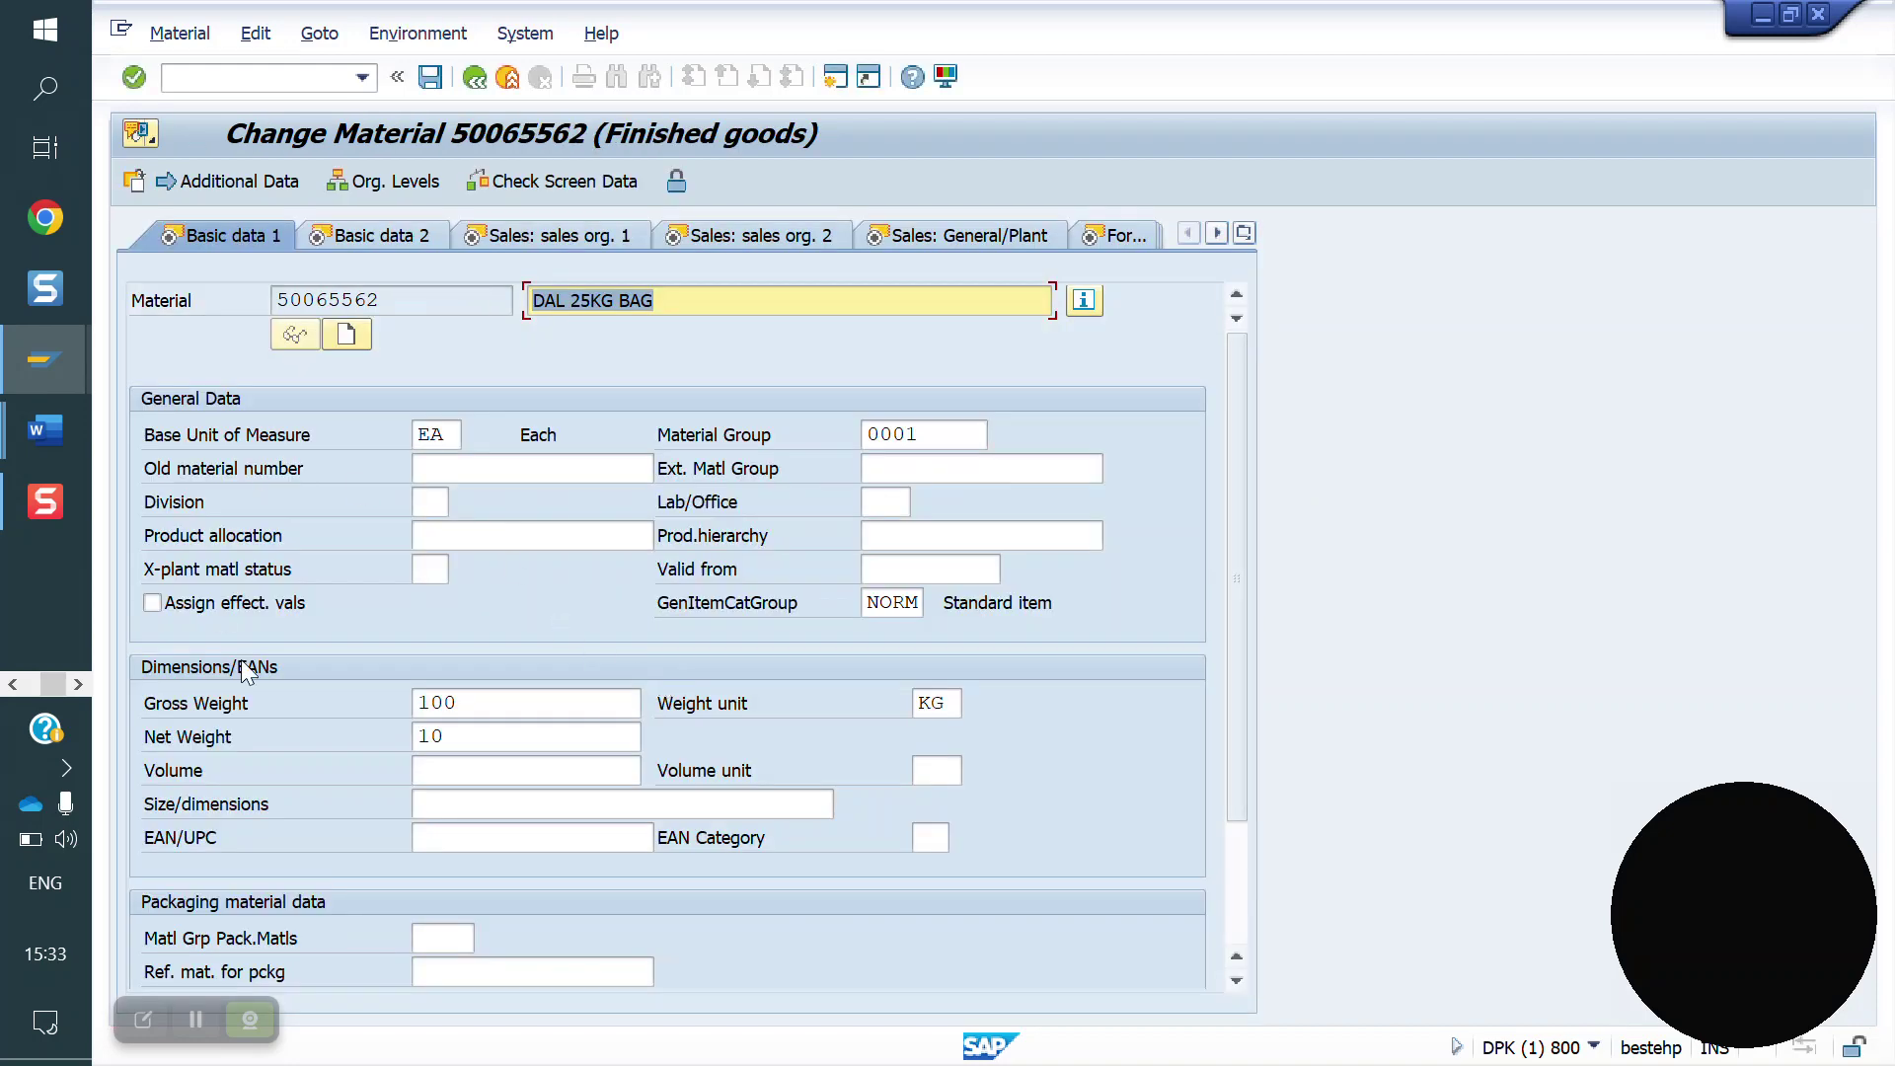
- Compare the material master table list in the Word notes with the material's Basic data 1 view in SAP
{"action": "left_click", "coordinate": [54, 430]}
{"action": "left_click", "coordinate": [229, 590]}
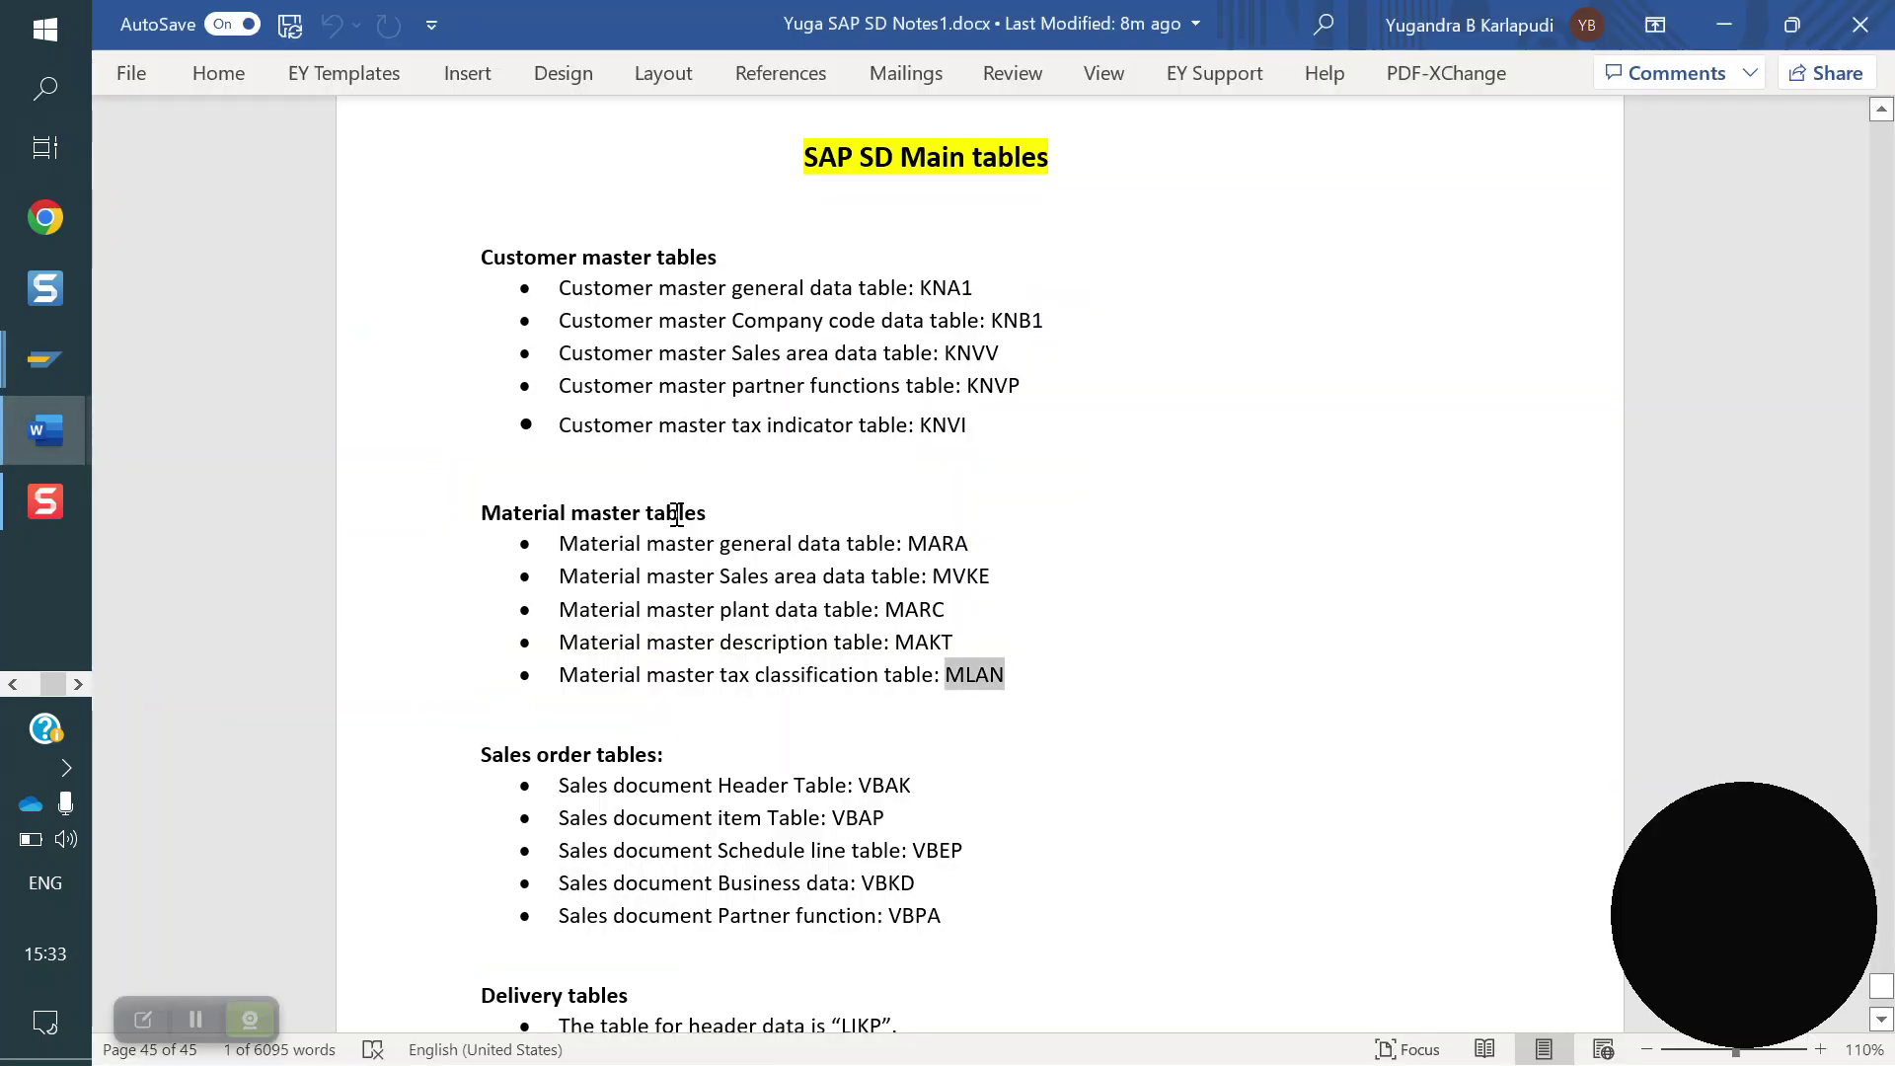
{"action": "mouse_move", "coordinate": [42, 362]}
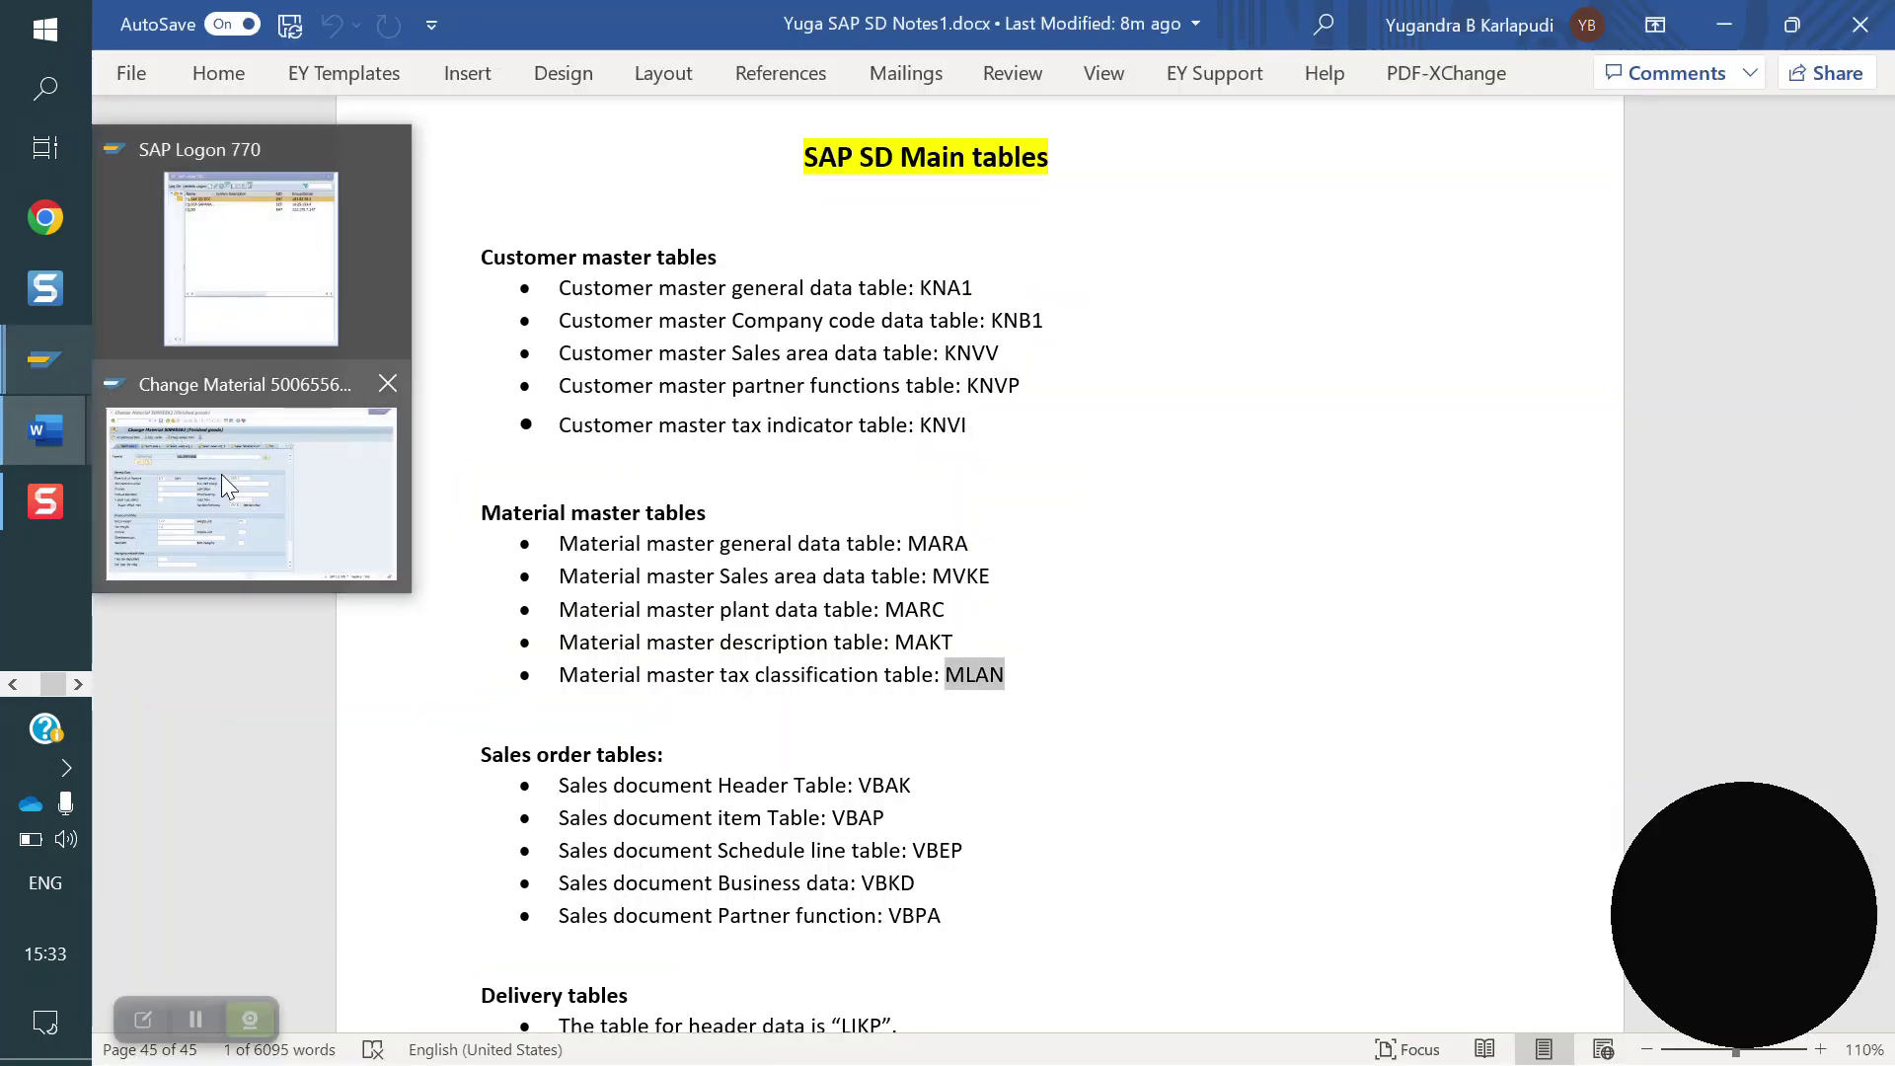
{"action": "left_click", "coordinate": [221, 473]}
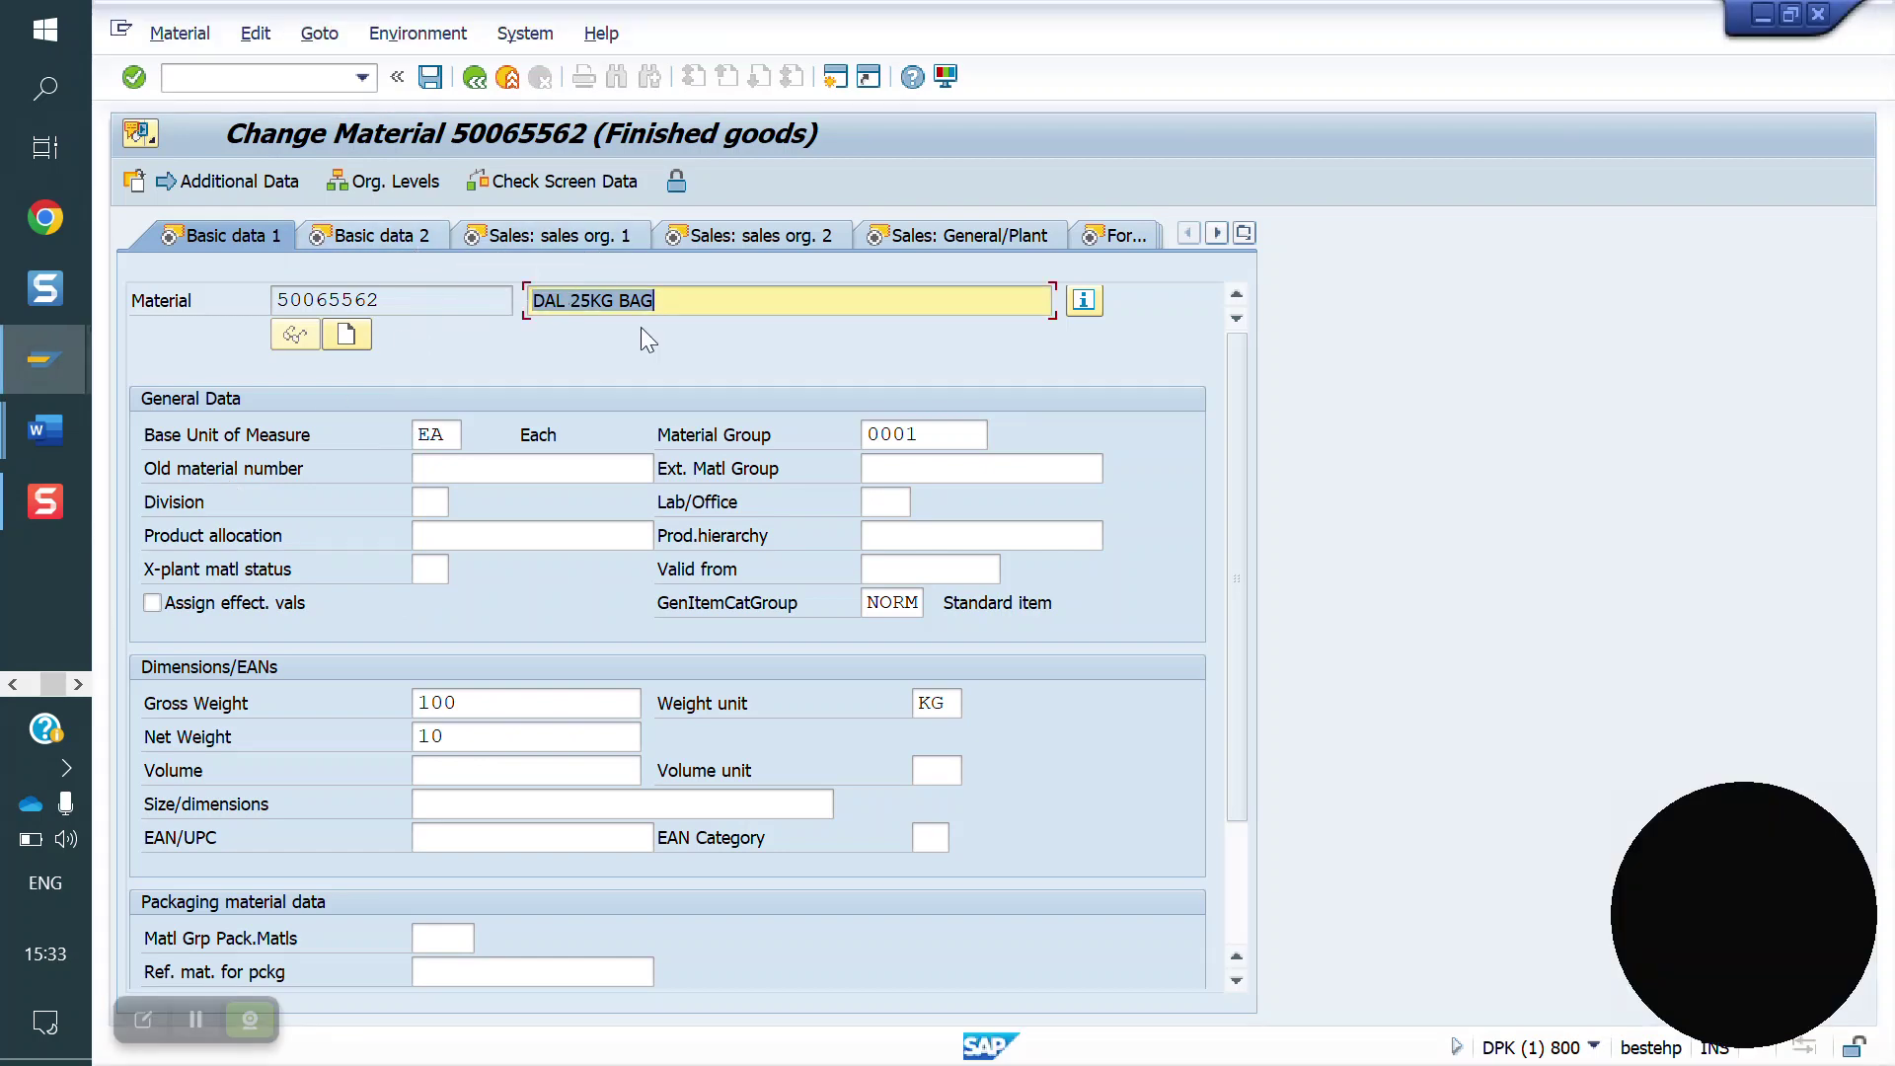
- Look up the material description table MAKT in the Word notes, and return to the material in SAP
{"action": "left_click", "coordinate": [46, 430]}
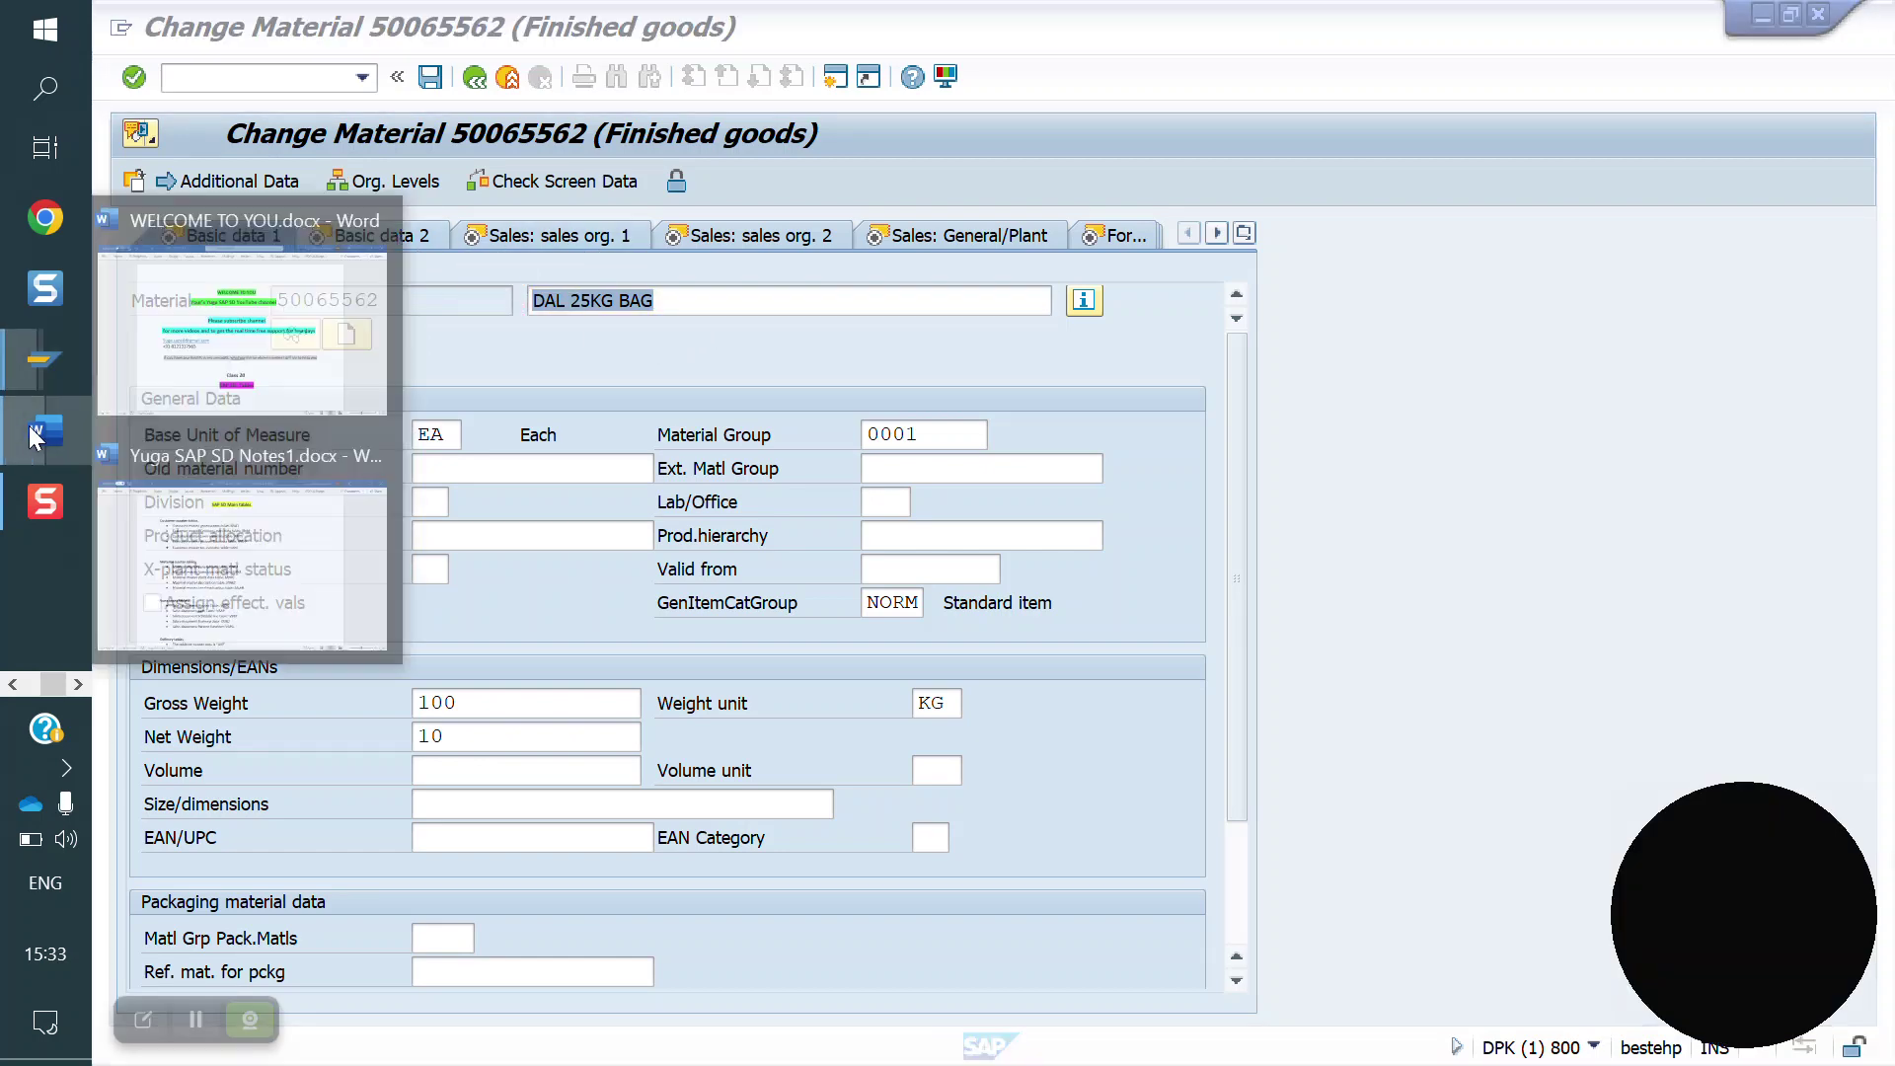
{"action": "left_click", "coordinate": [237, 553]}
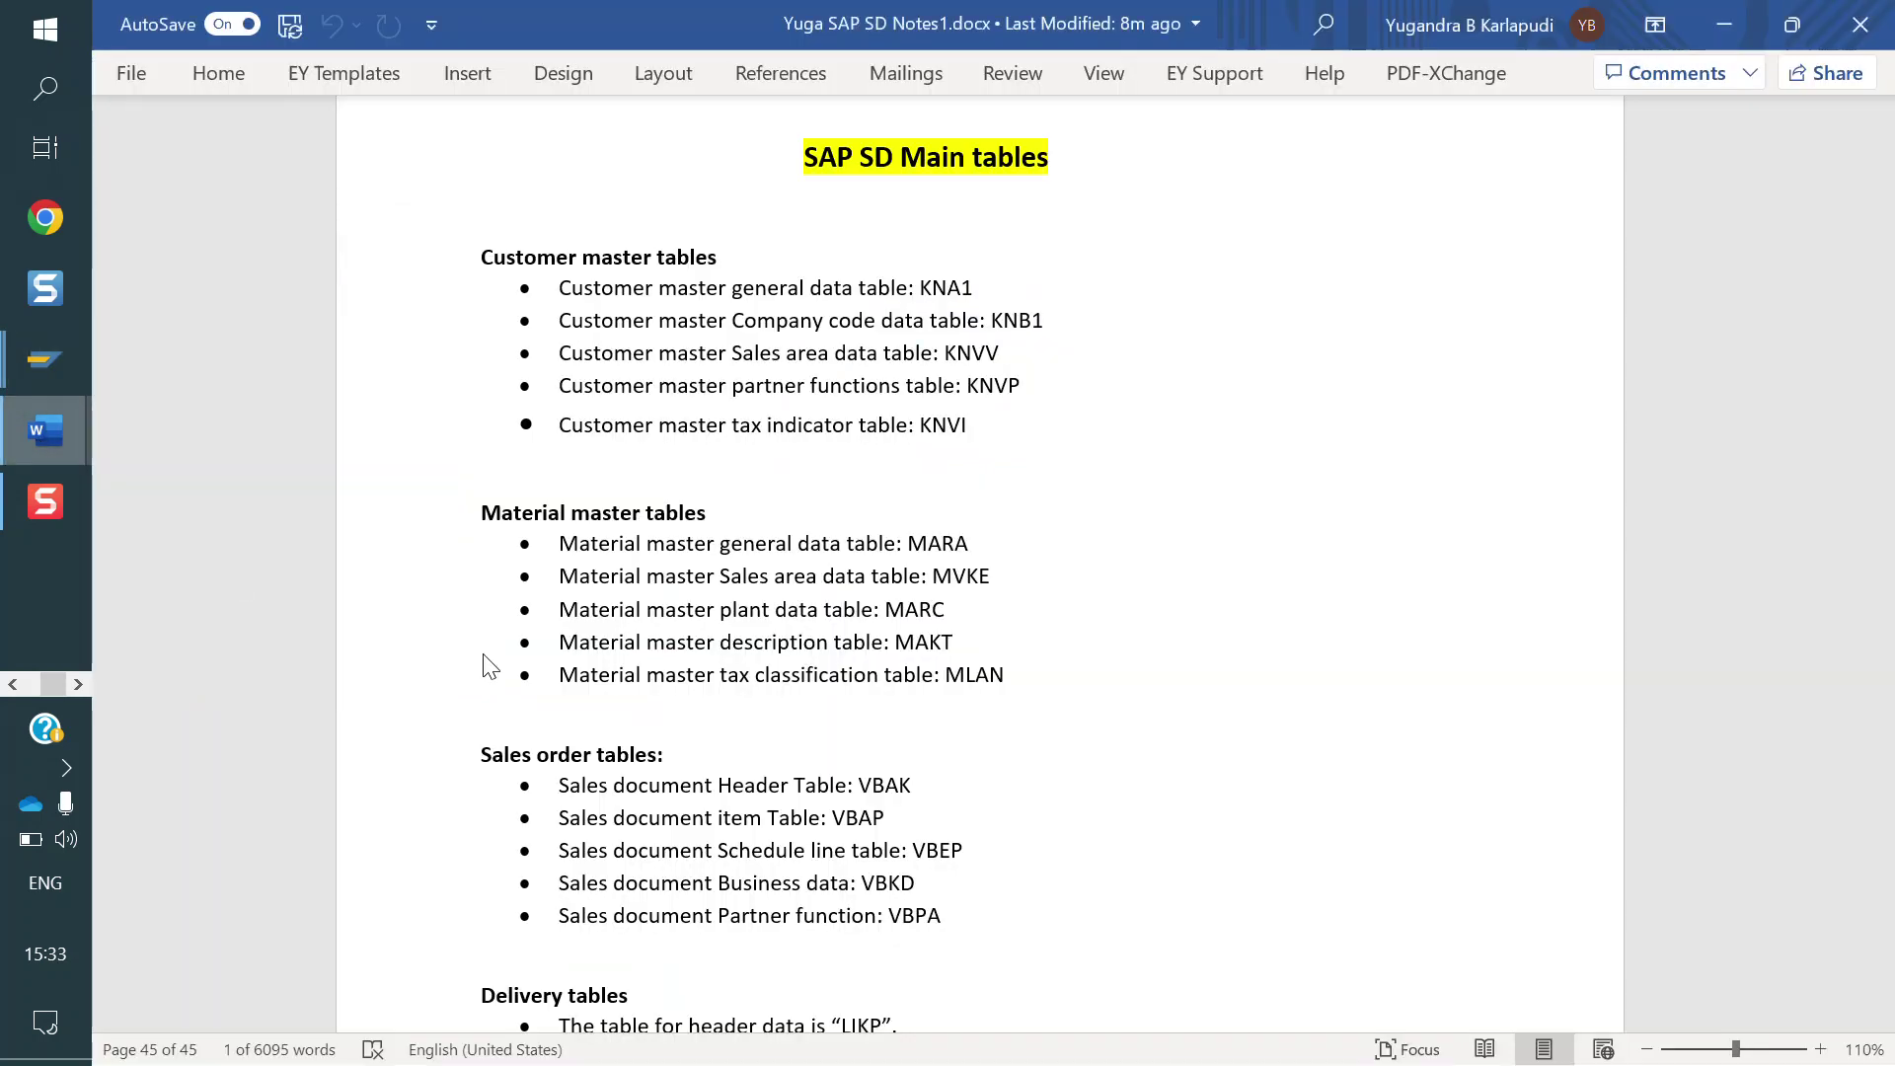
{"action": "left_click", "coordinate": [957, 643]}
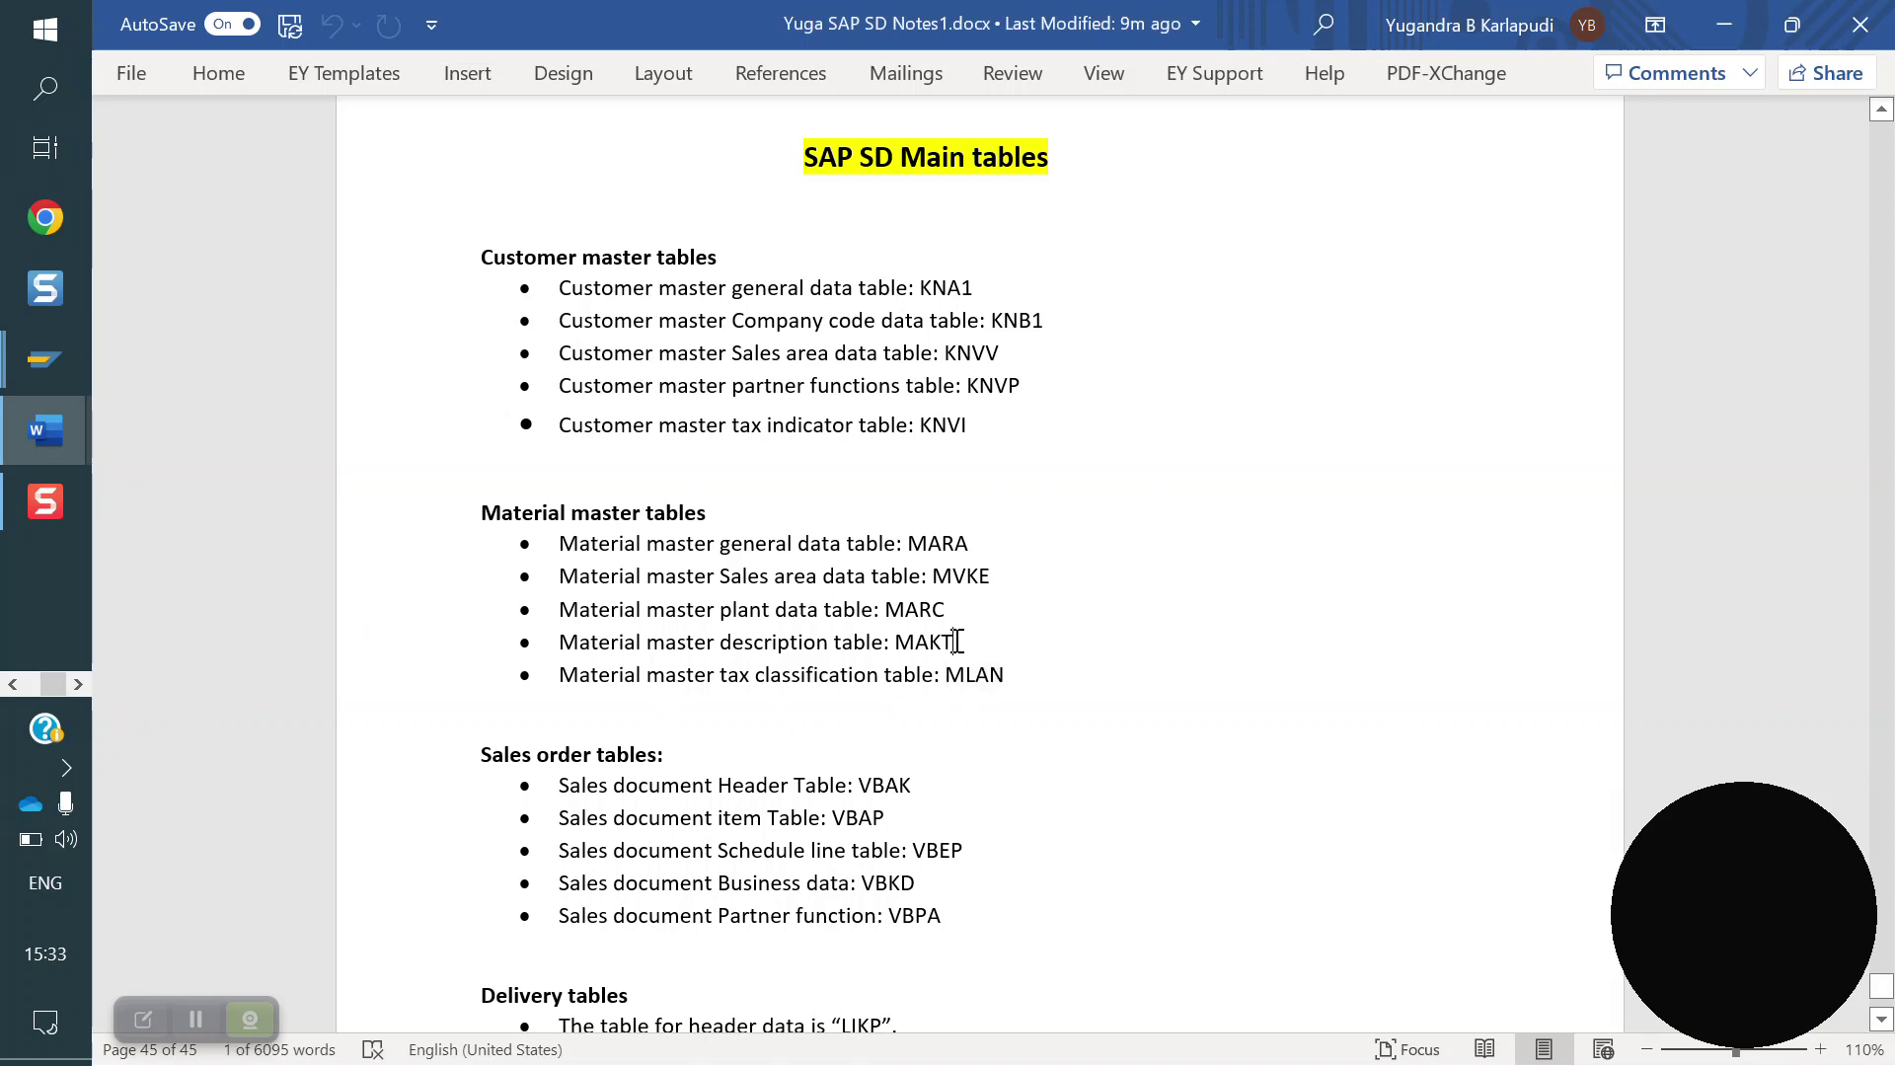
{"action": "left_click", "coordinate": [40, 361]}
{"action": "left_click", "coordinate": [276, 483]}
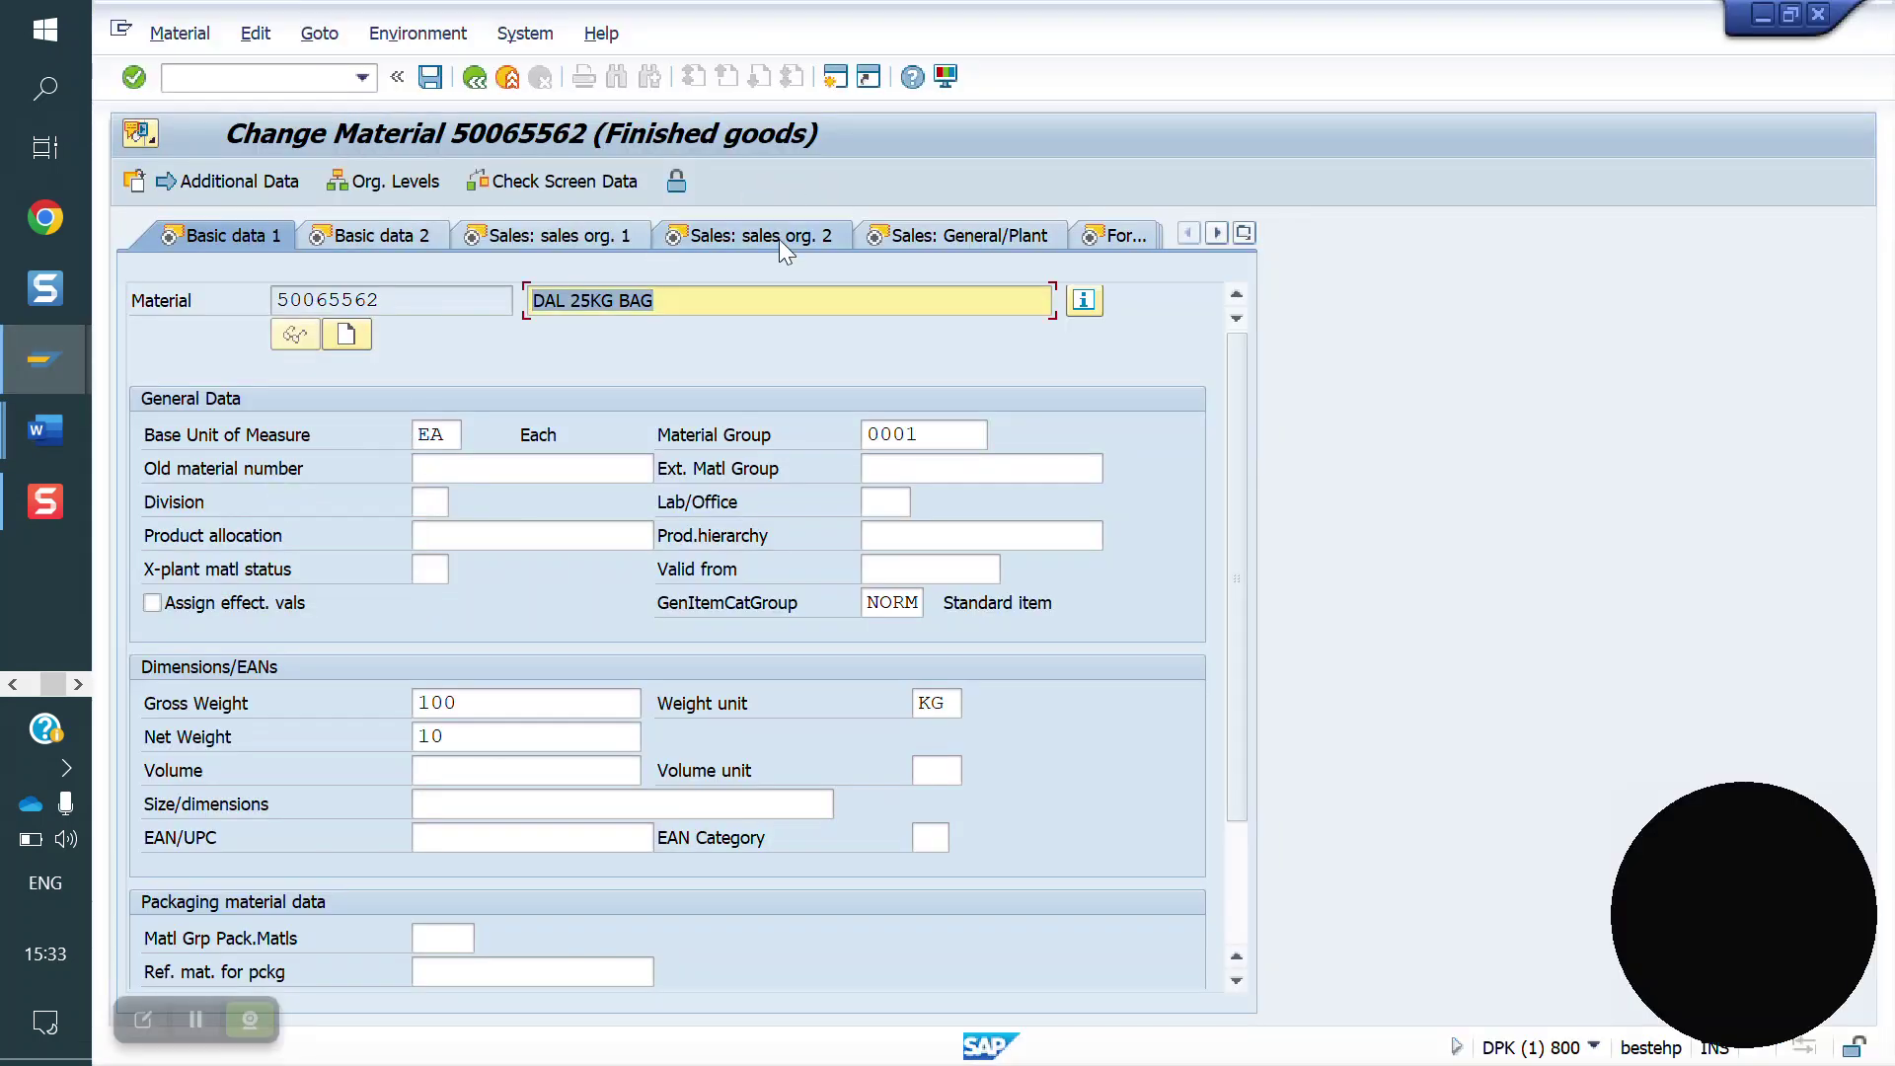
- Go through the material's sales organization and General/Plant views up to the Foreign trade export view
{"action": "left_click", "coordinate": [779, 239]}
{"action": "left_click", "coordinate": [703, 235]}
{"action": "left_click", "coordinate": [703, 235]}
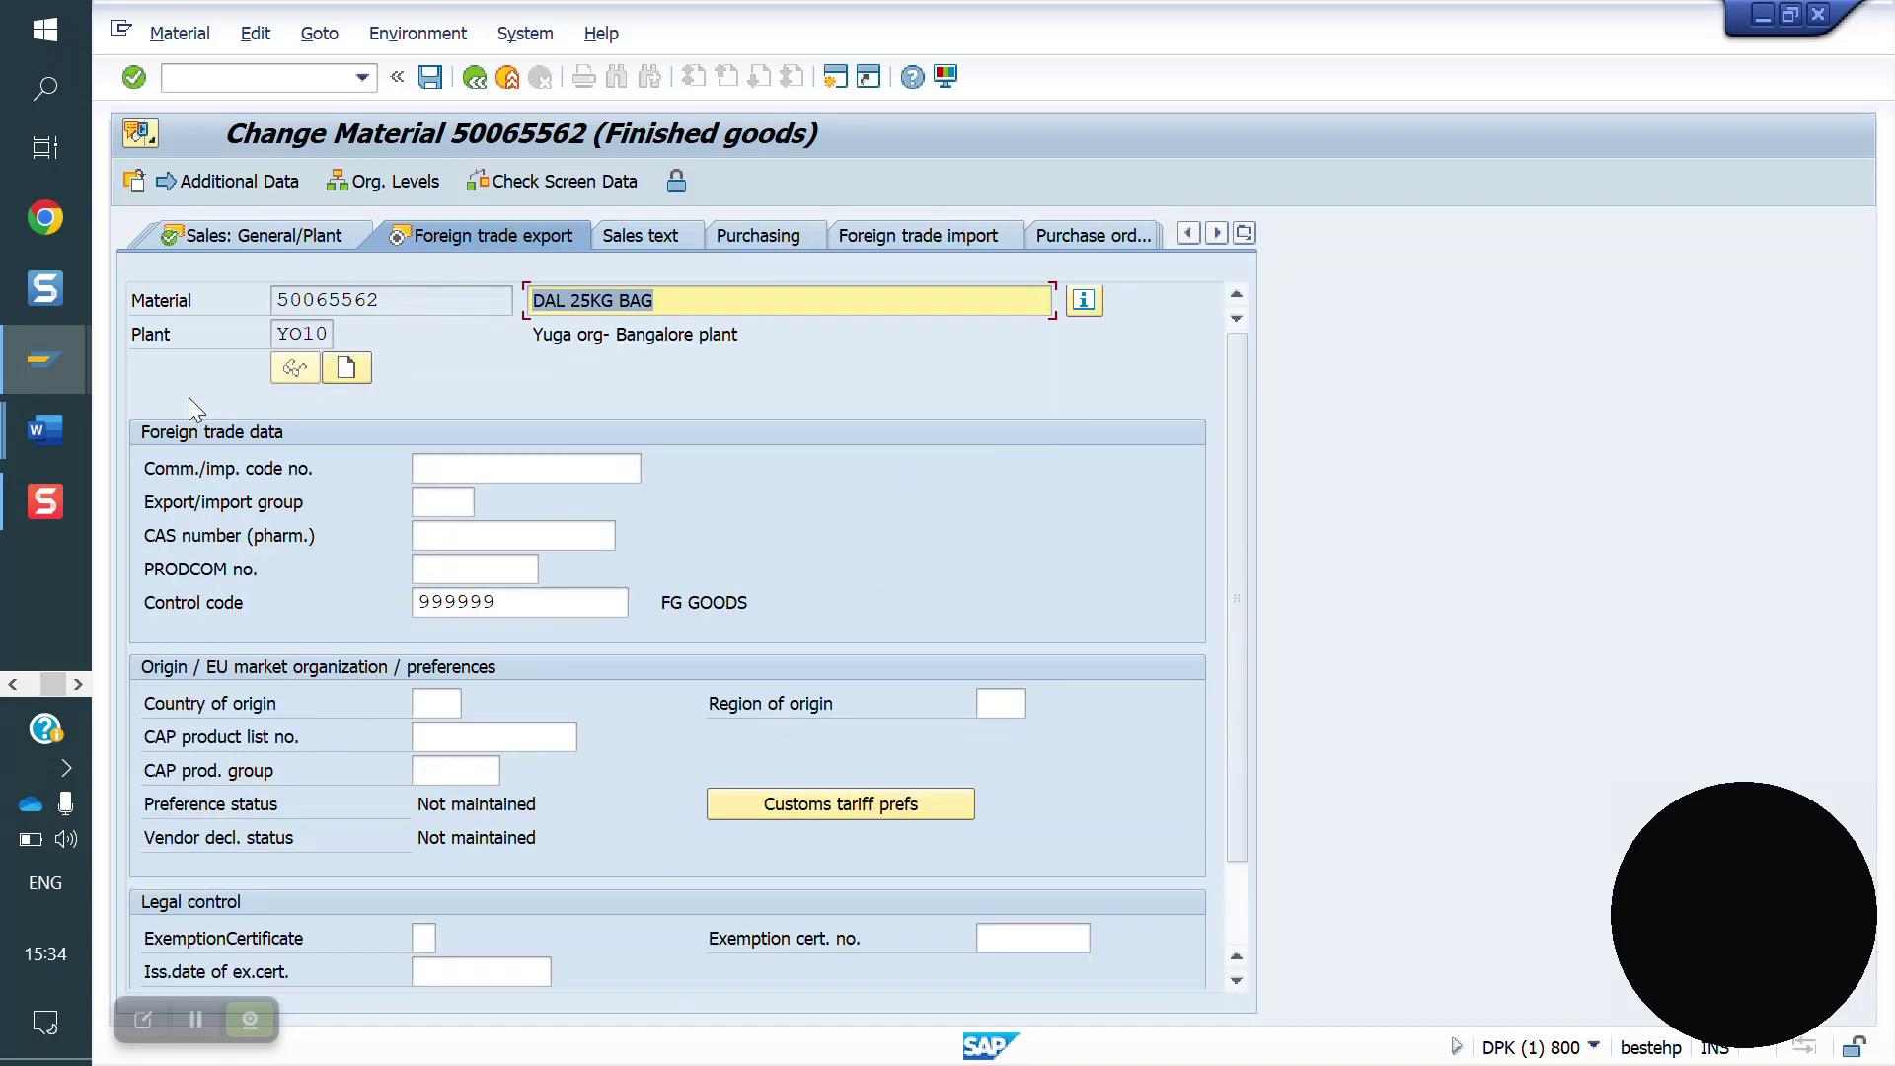
- Check the material master tables in the Word notes and display the material's Plant data / stor. 1 view in SAP
{"action": "mouse_move", "coordinate": [33, 434]}
{"action": "left_click", "coordinate": [296, 532]}
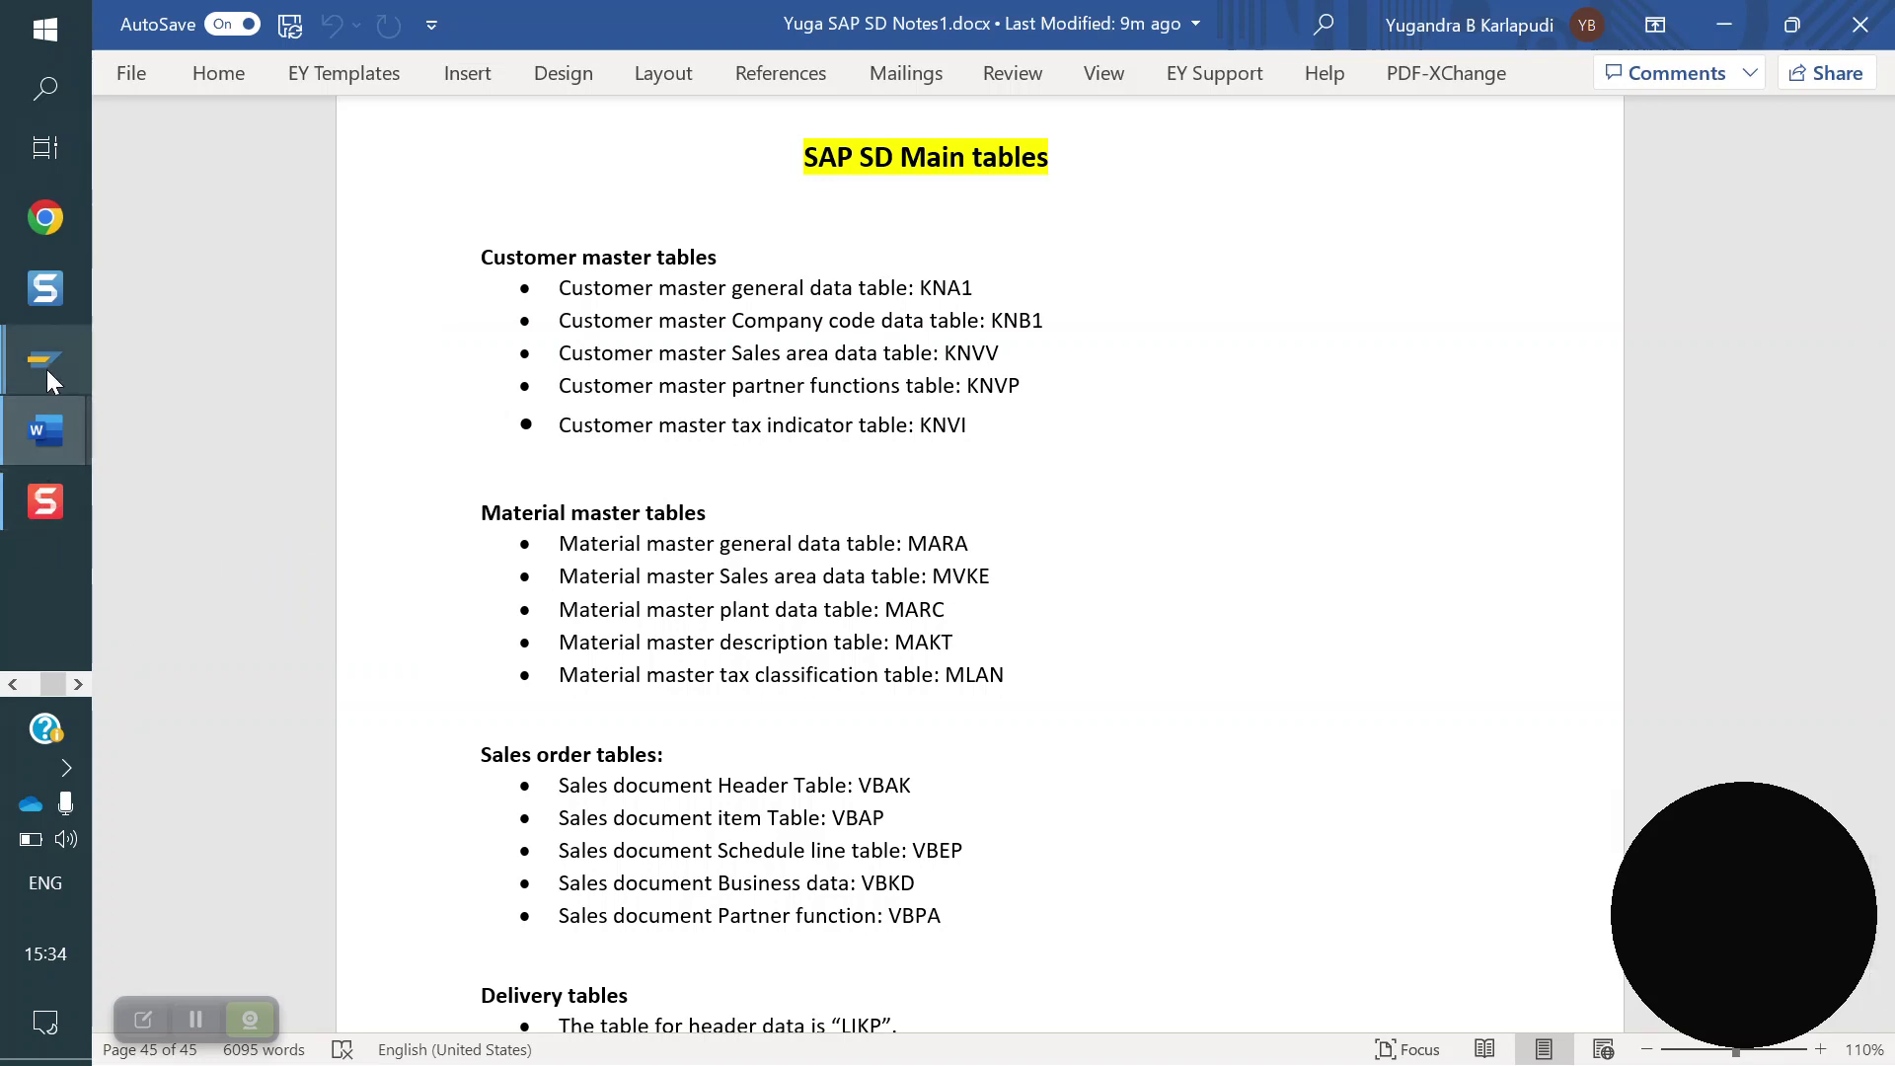
{"action": "mouse_move", "coordinate": [45, 369]}
{"action": "left_click", "coordinate": [276, 502]}
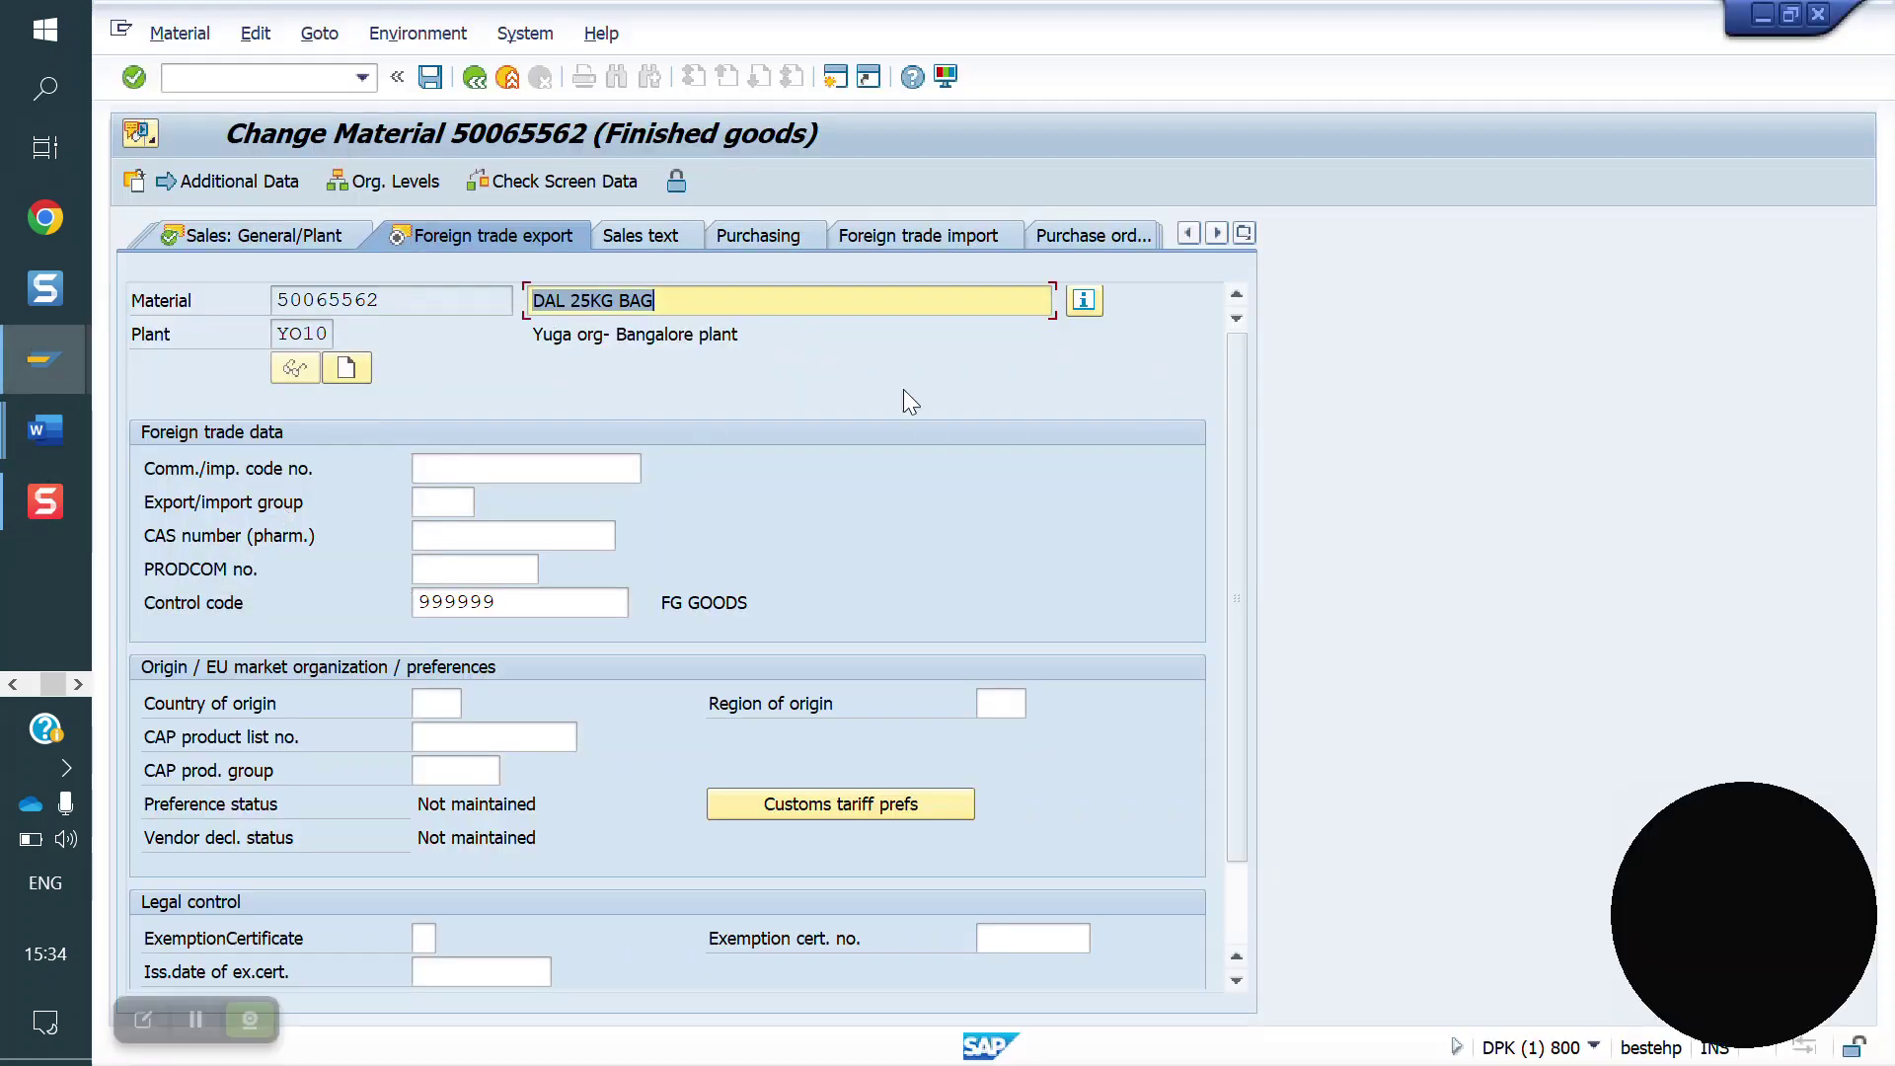
{"action": "left_click", "coordinate": [1243, 234]}
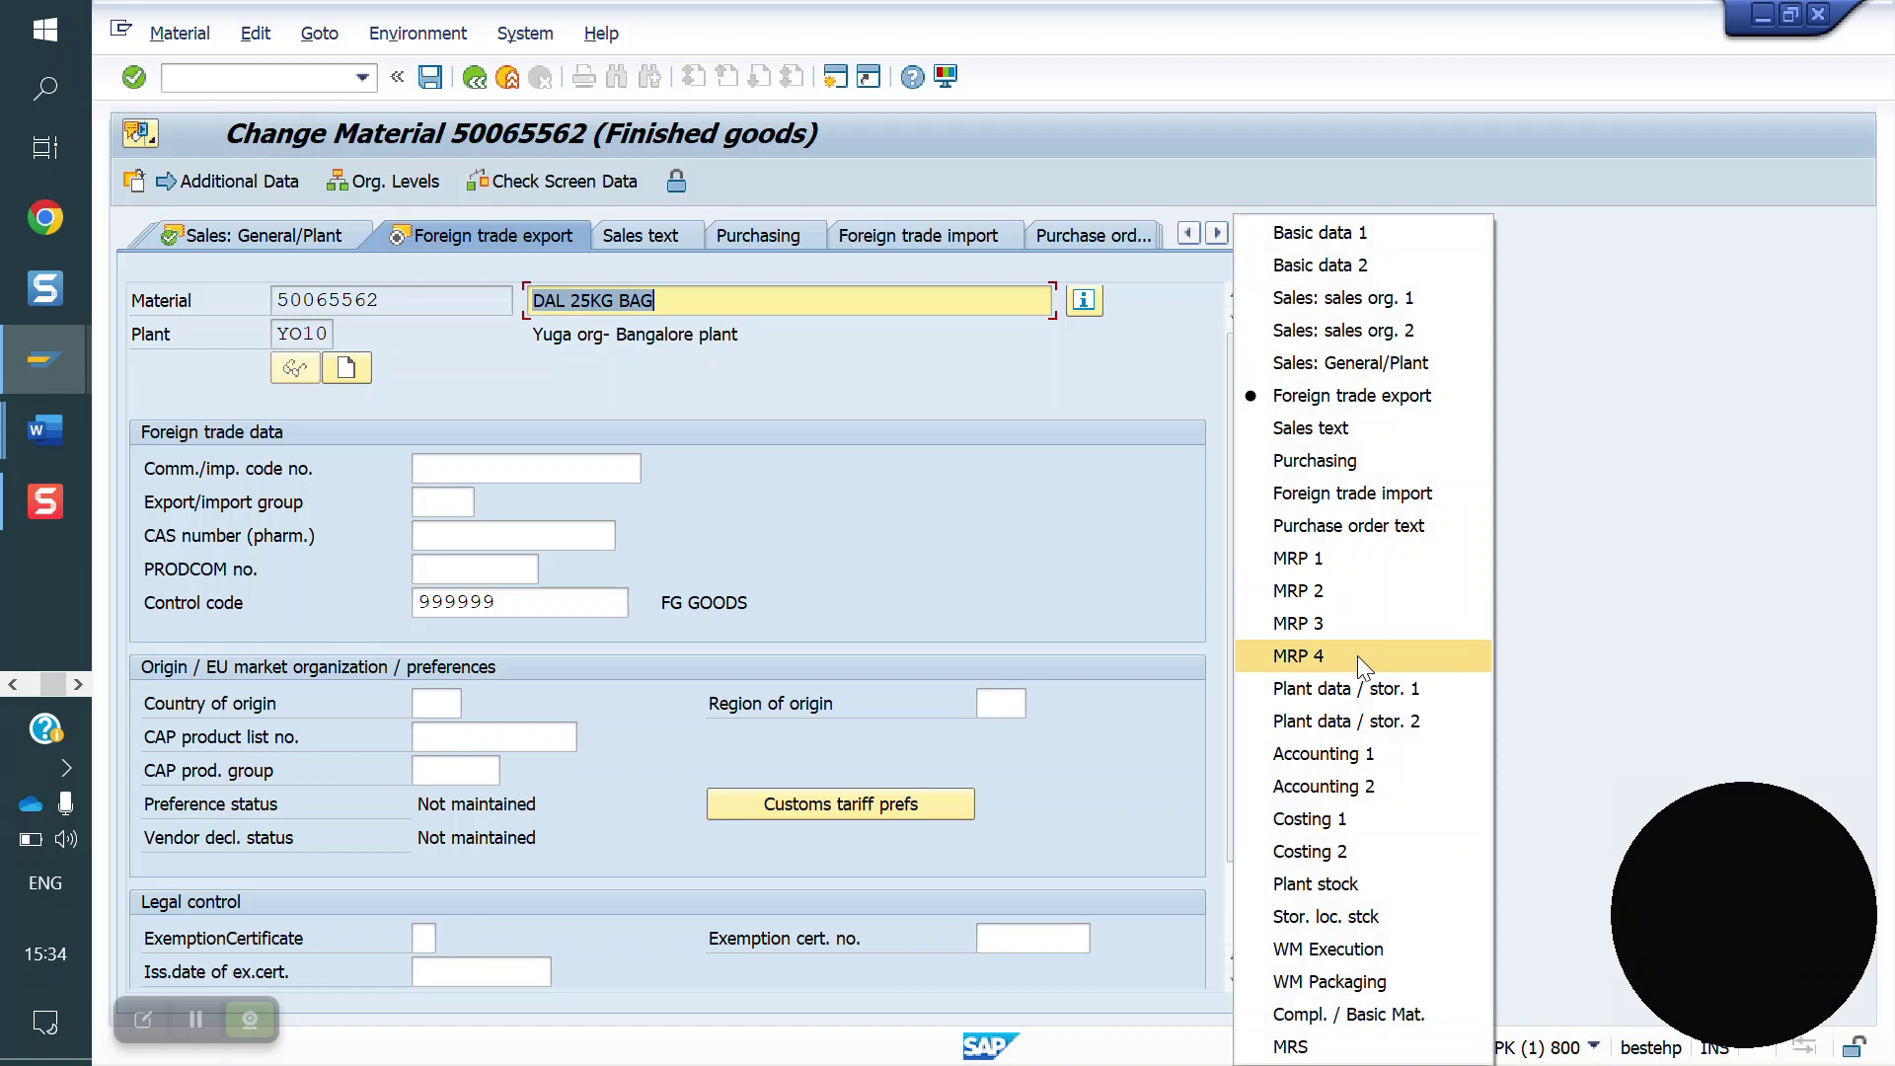
{"action": "left_click", "coordinate": [1374, 693]}
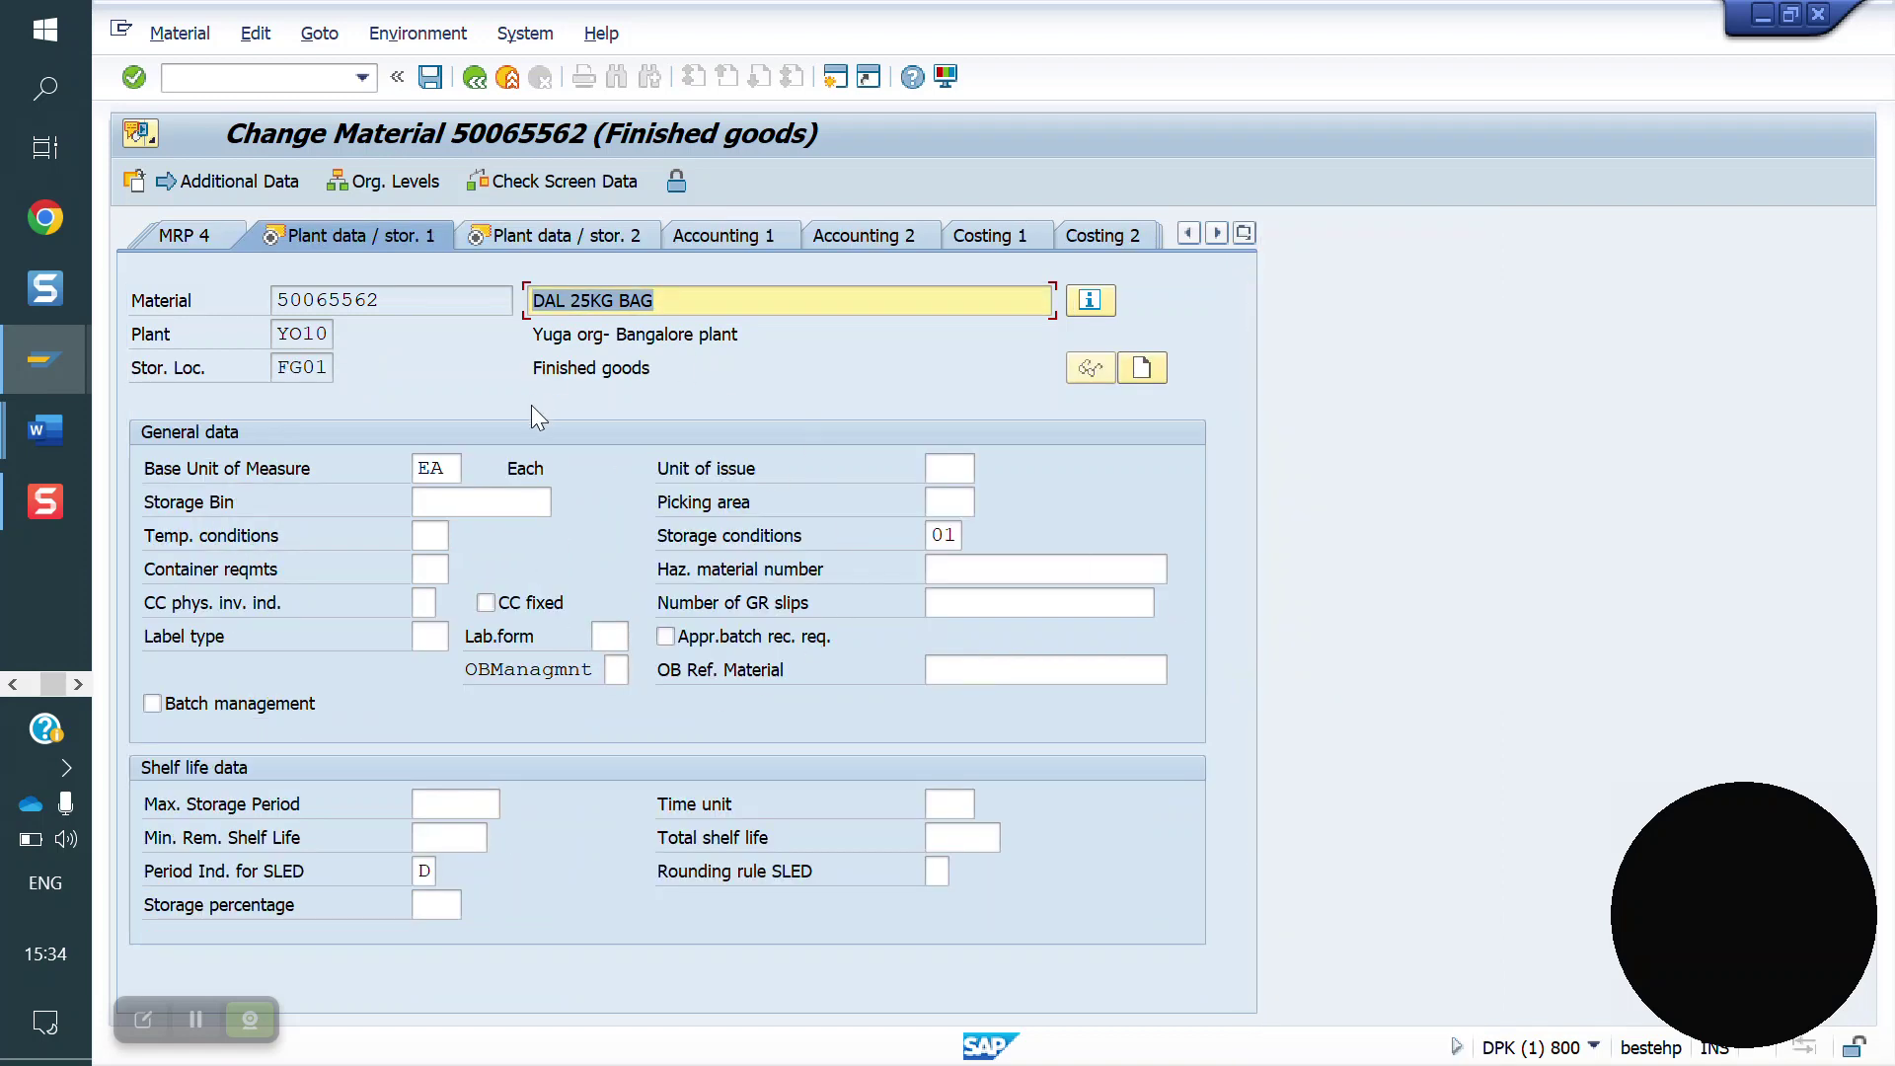
- Recheck the material tables in the Word notes and examine the tax data in the material's Sales: sales org. 1 view in SAP
{"action": "mouse_move", "coordinate": [55, 434]}
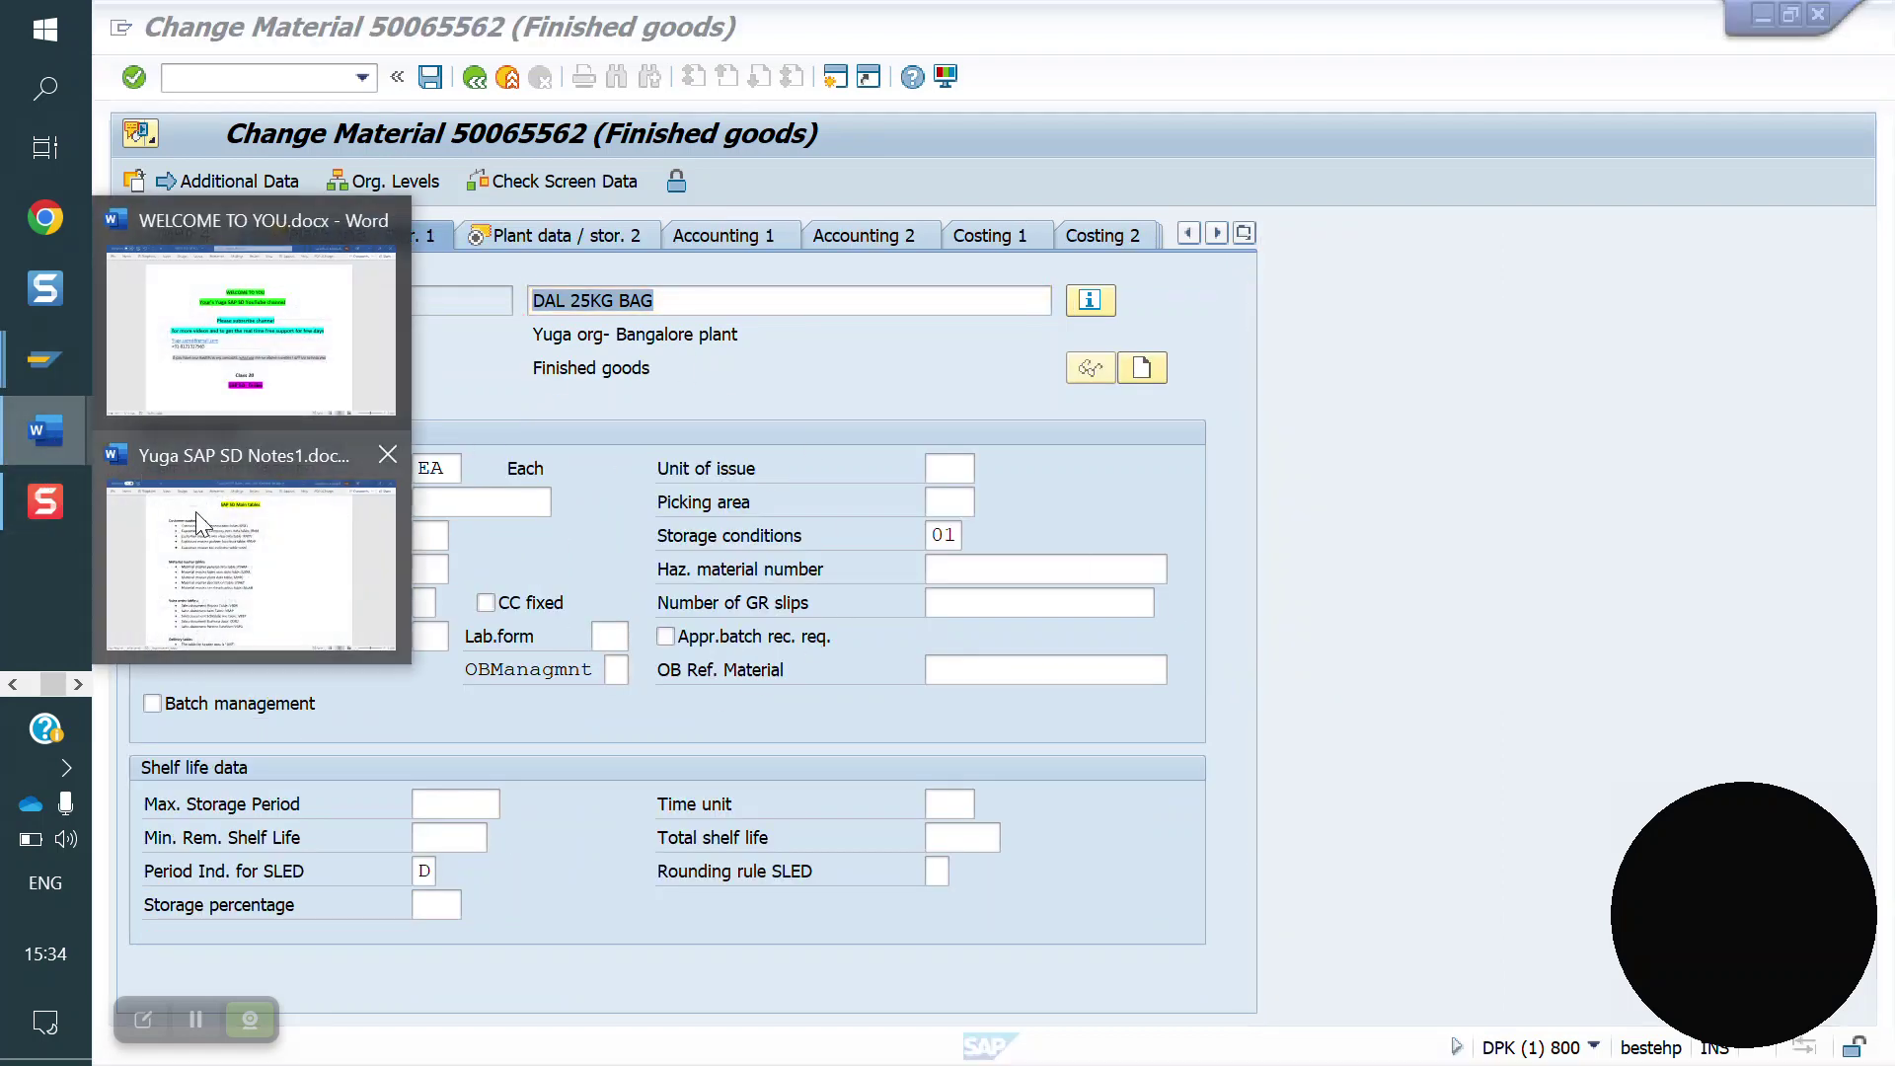
{"action": "left_click", "coordinate": [237, 548]}
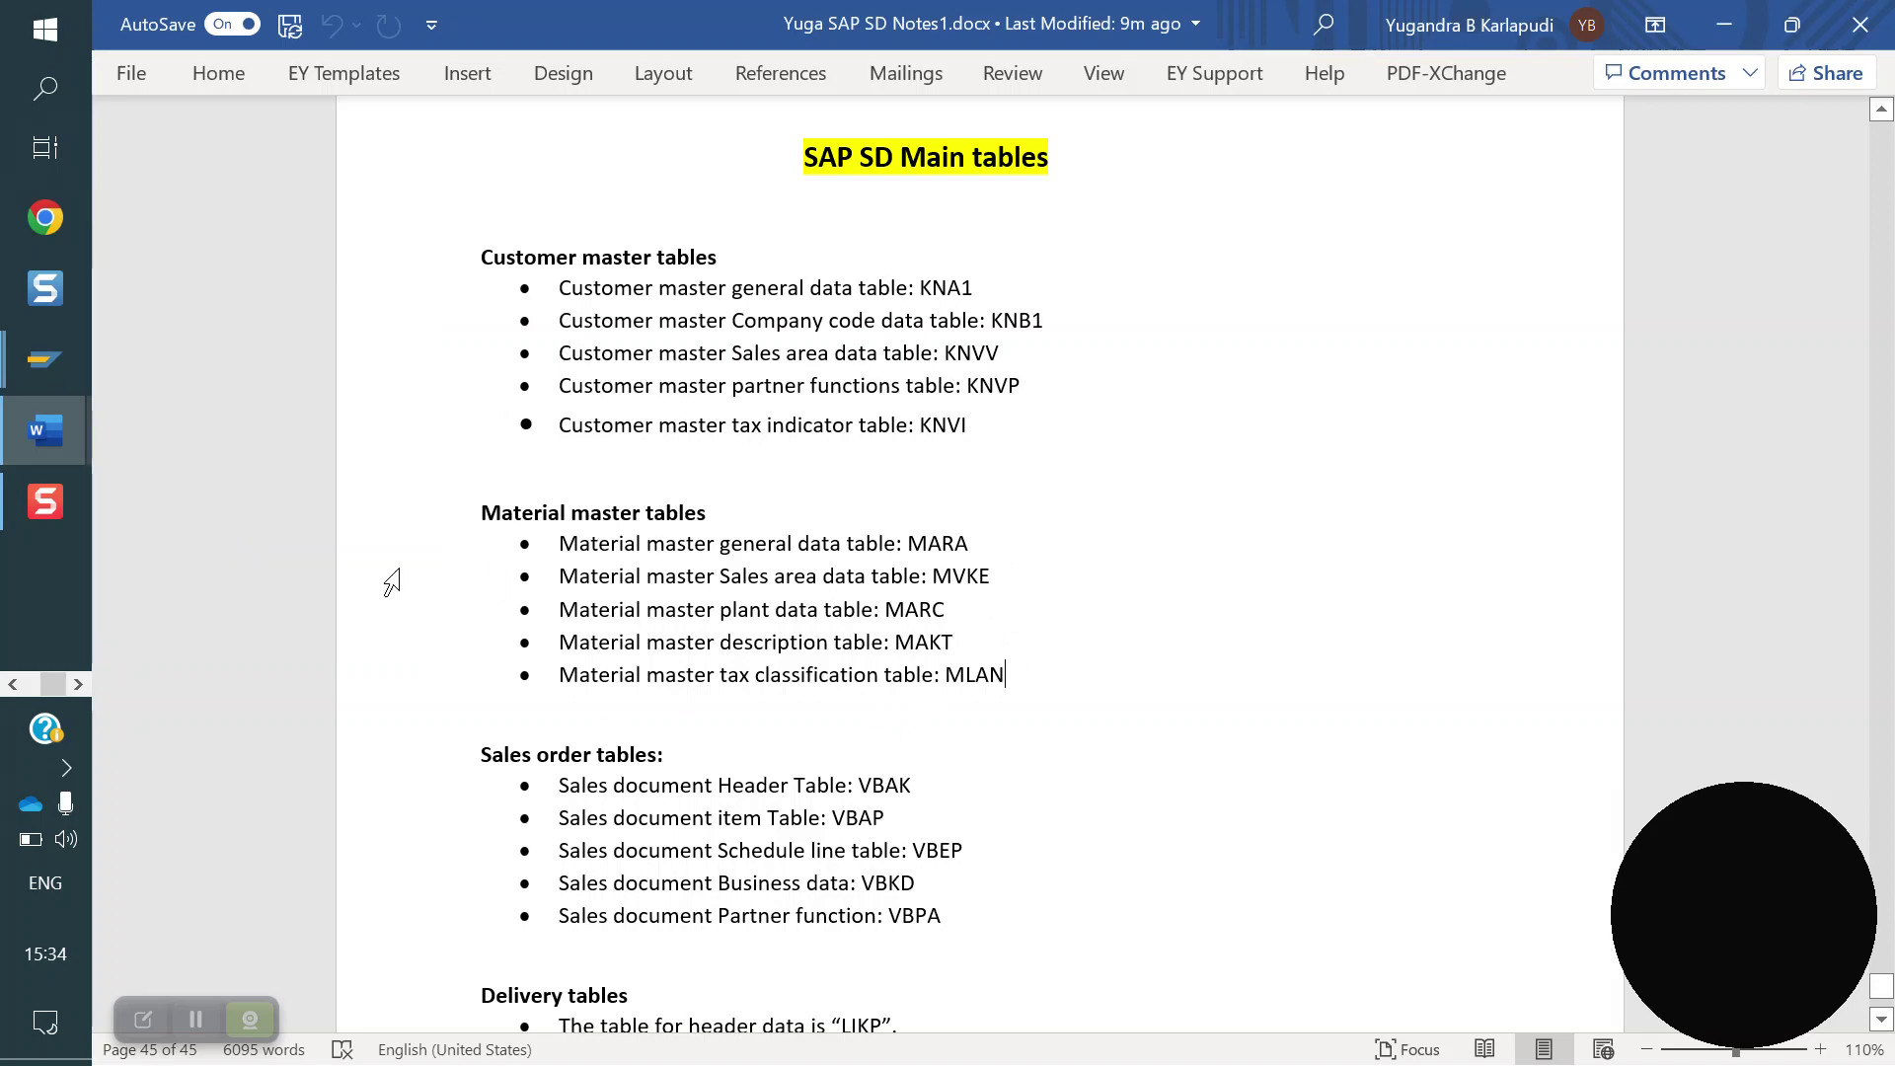
{"action": "mouse_move", "coordinate": [44, 357]}
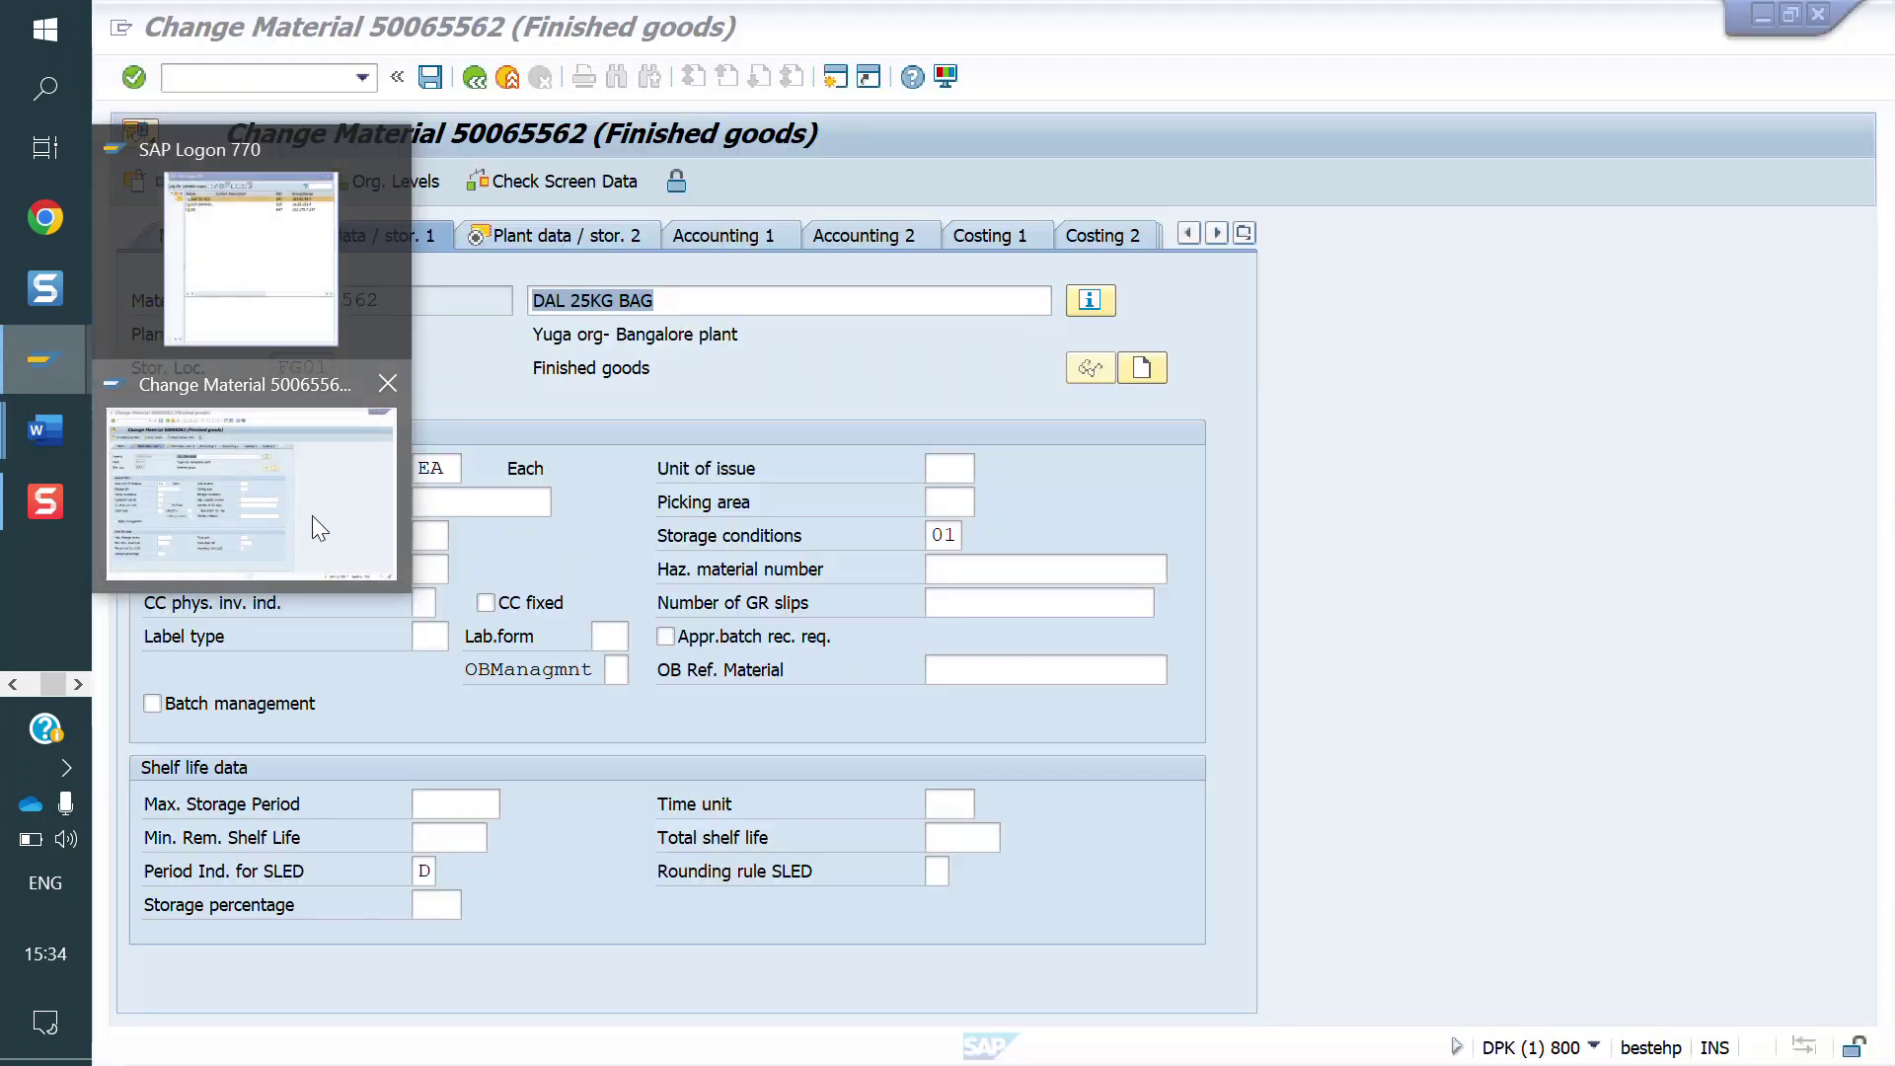
{"action": "left_click", "coordinate": [311, 518]}
{"action": "left_click", "coordinate": [1244, 235]}
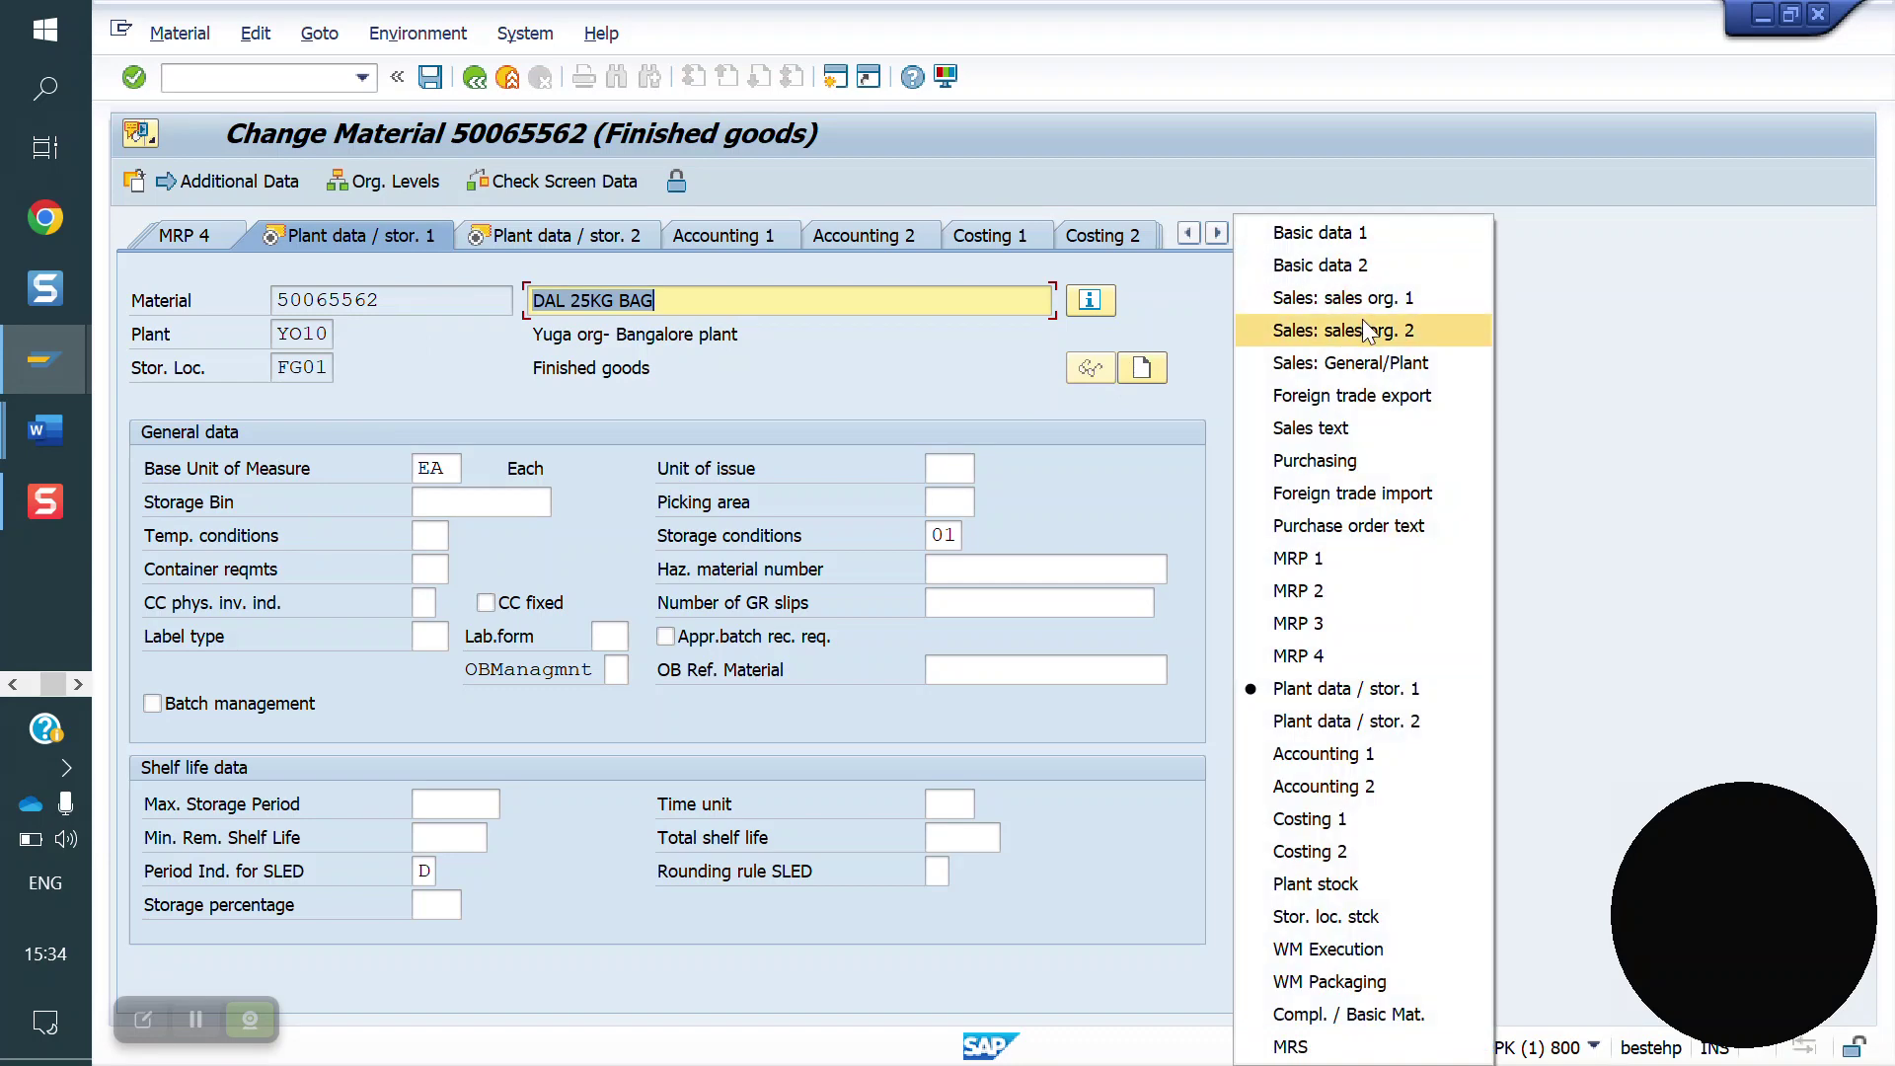
{"action": "left_click", "coordinate": [1391, 286]}
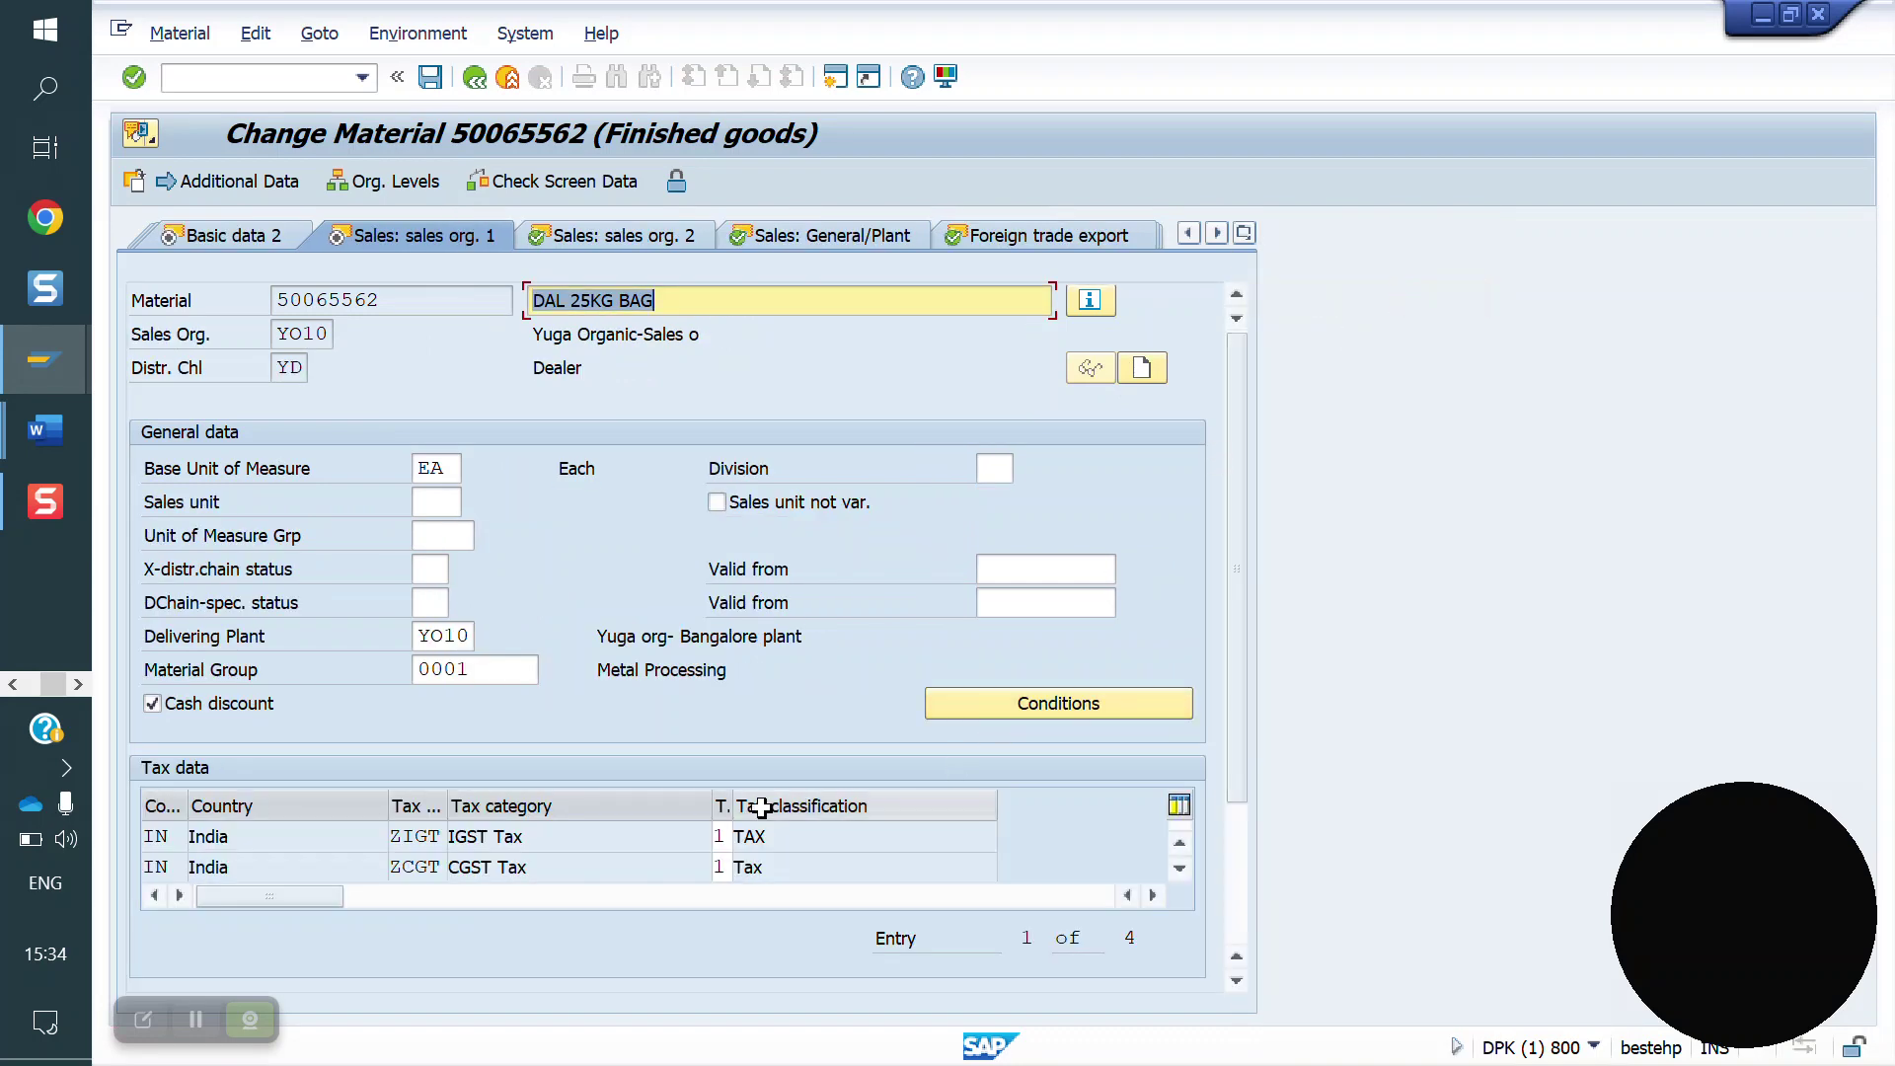
{"action": "scroll", "coordinate": [762, 808], "scroll_direction": "down", "scroll_amount": 4}
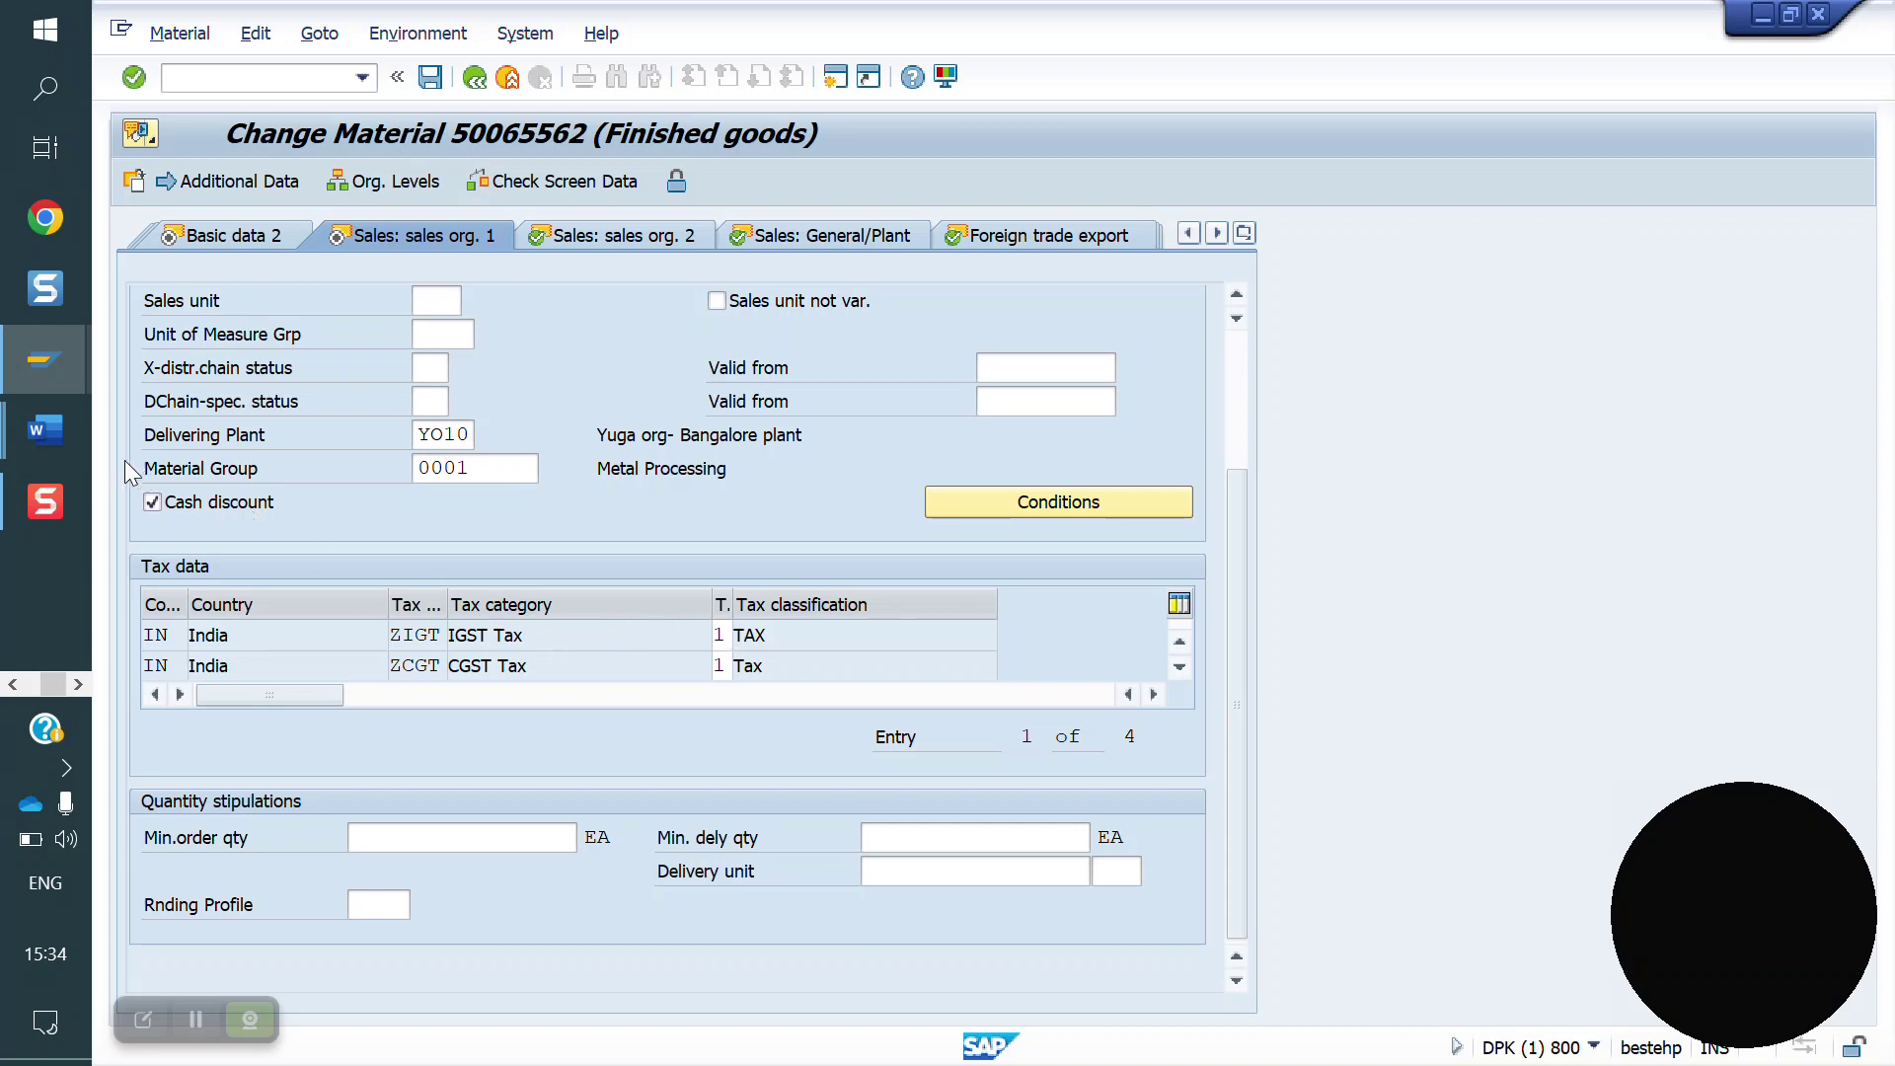
- Switch to the Word notes and review the sales order, delivery and invoice tables below the material master tables
{"action": "mouse_move", "coordinate": [45, 426]}
{"action": "left_click", "coordinate": [215, 530]}
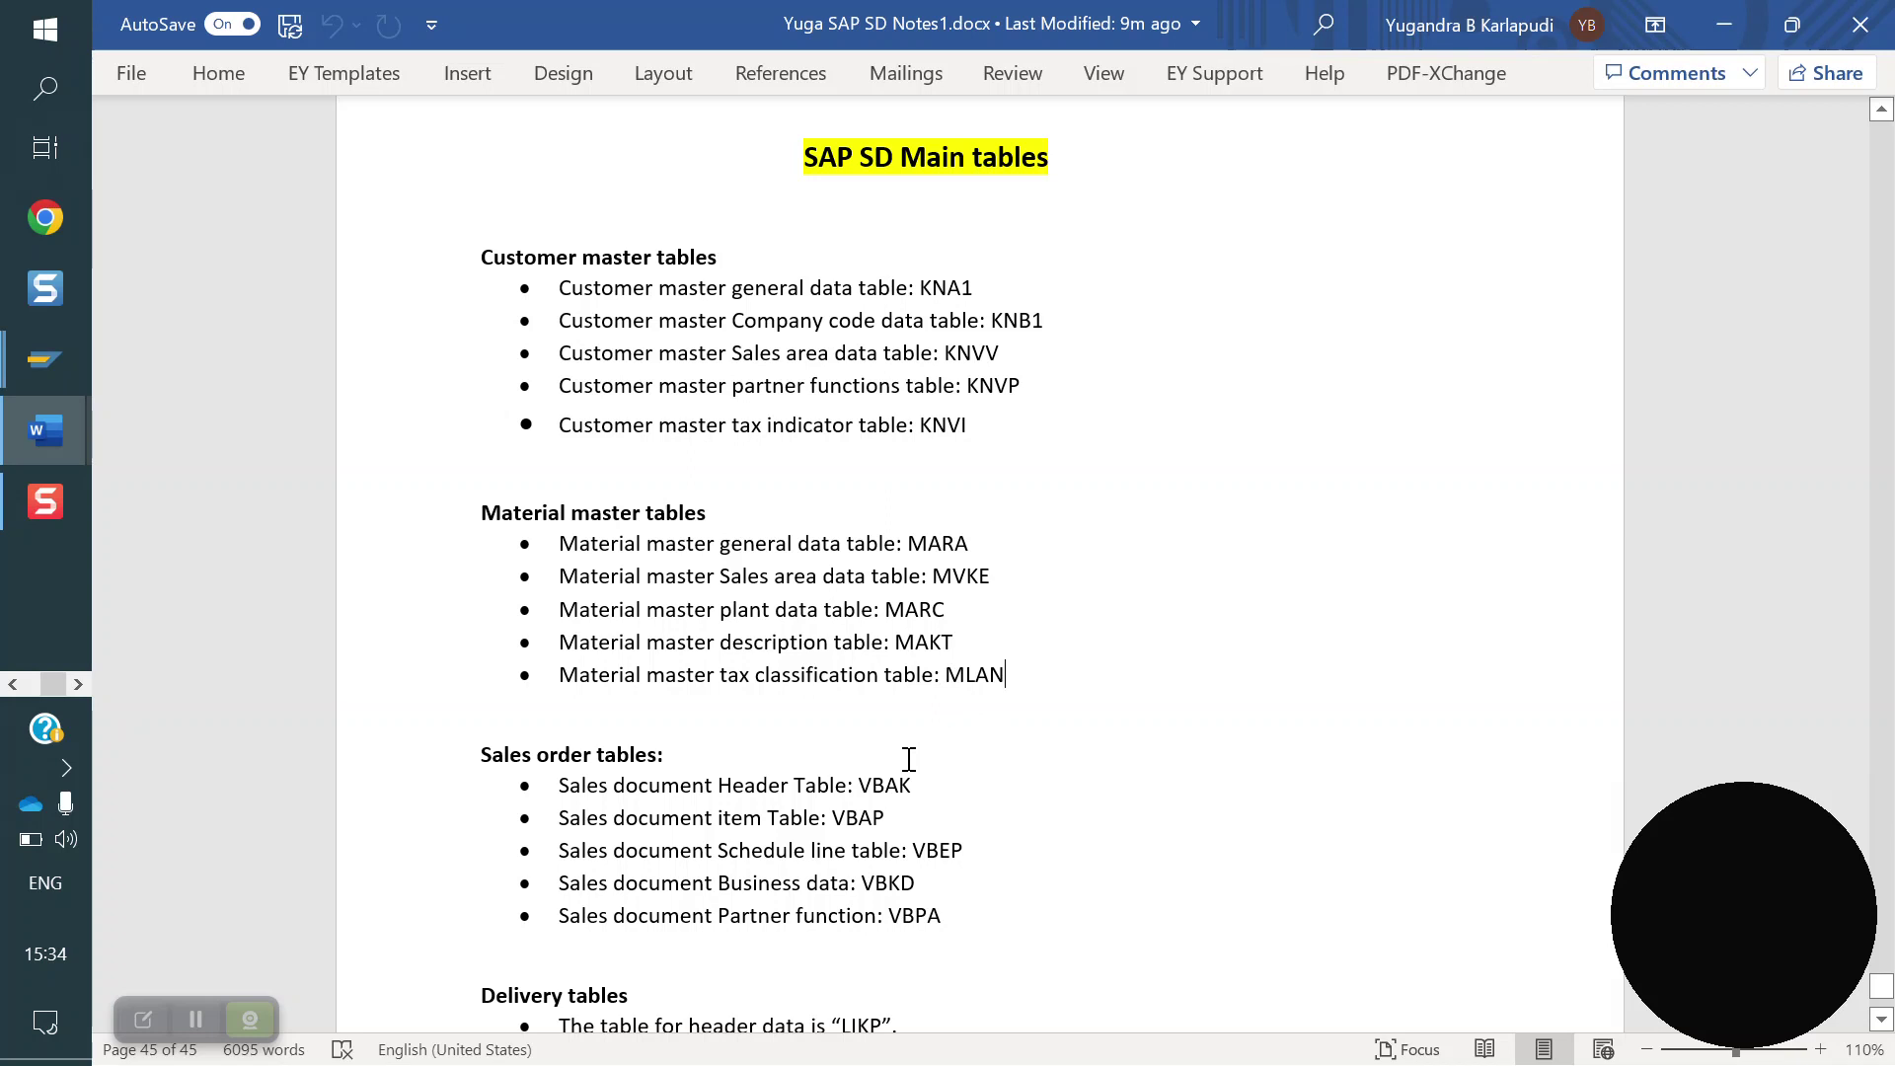
{"action": "scroll", "coordinate": [797, 808], "scroll_direction": "down", "scroll_amount": 3}
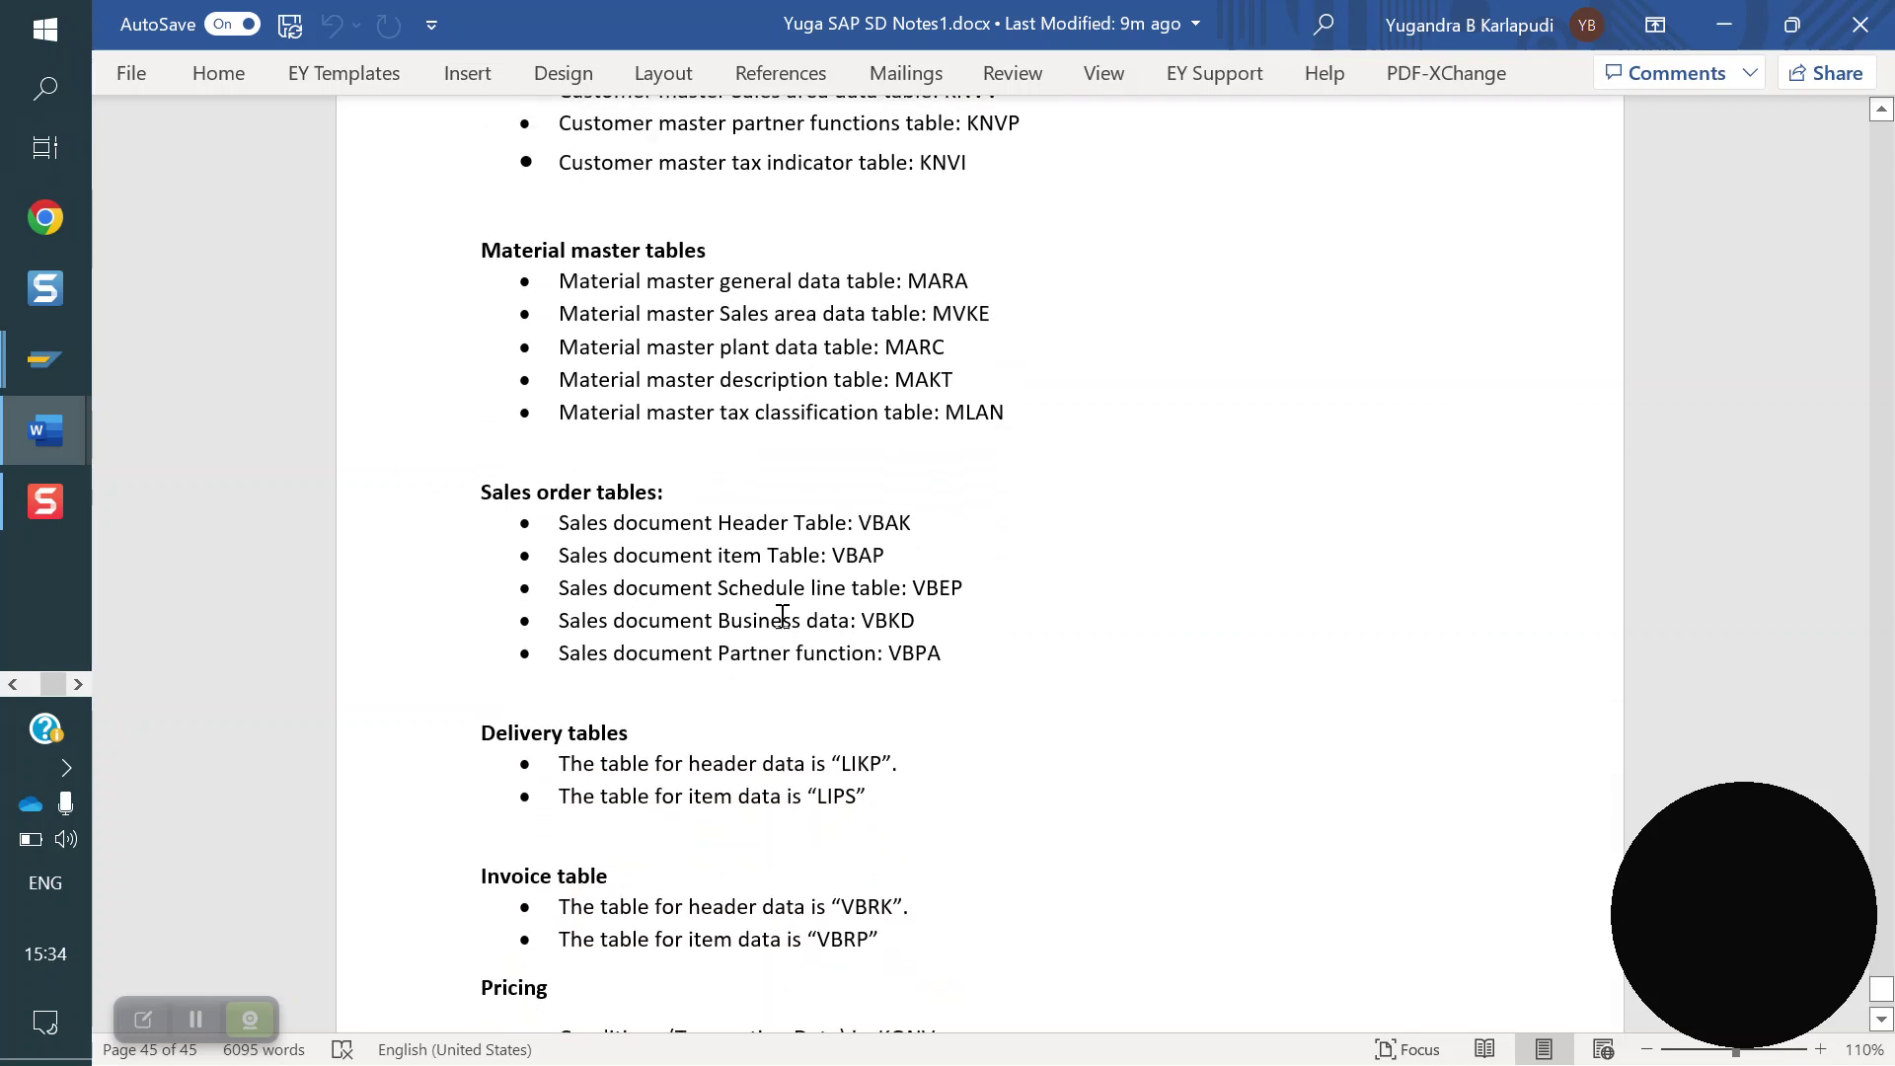
- Highlight the sales order table entries in the Word notes one by one: VBAK, VBAP, VBEP, VBKD and VBPA
{"action": "left_click_drag", "start_coordinate": [916, 522], "coordinate": [559, 523]}
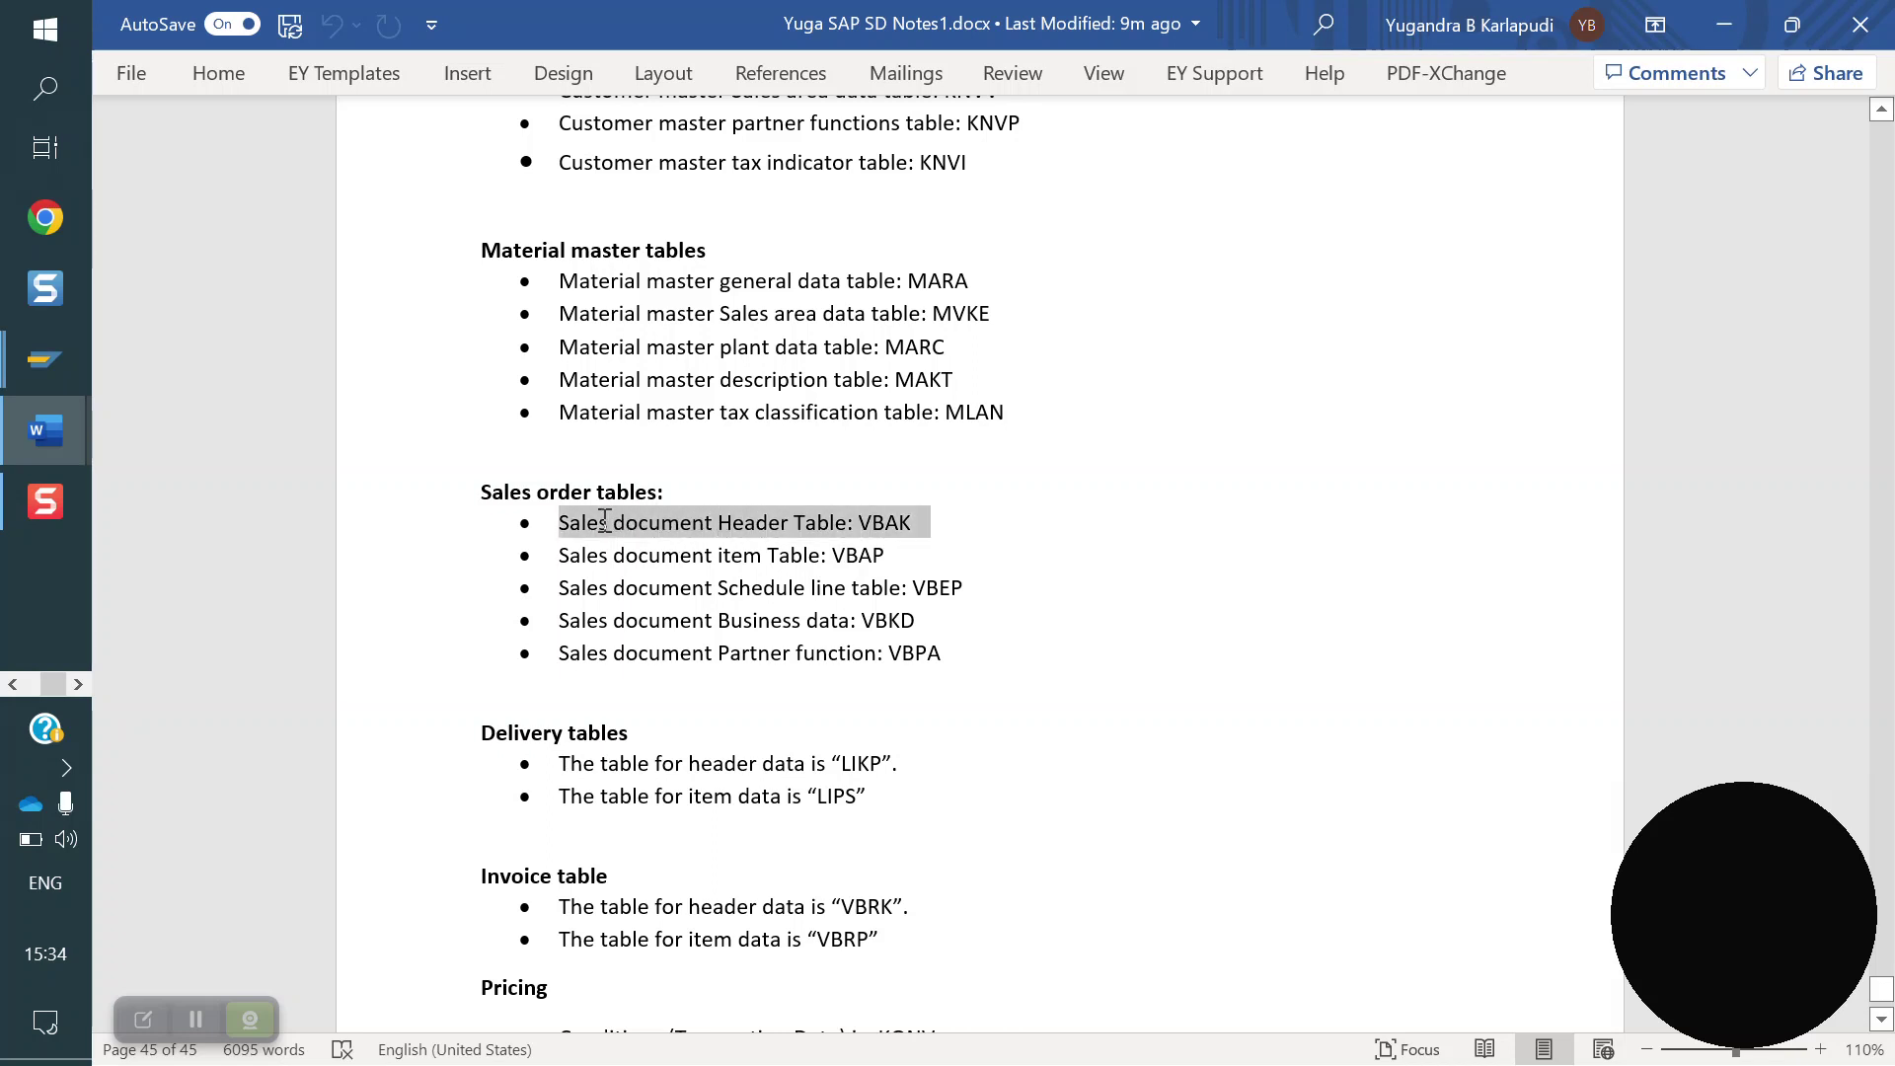
{"action": "left_click_drag", "start_coordinate": [906, 556], "coordinate": [560, 555]}
{"action": "left_click_drag", "start_coordinate": [991, 589], "coordinate": [632, 587]}
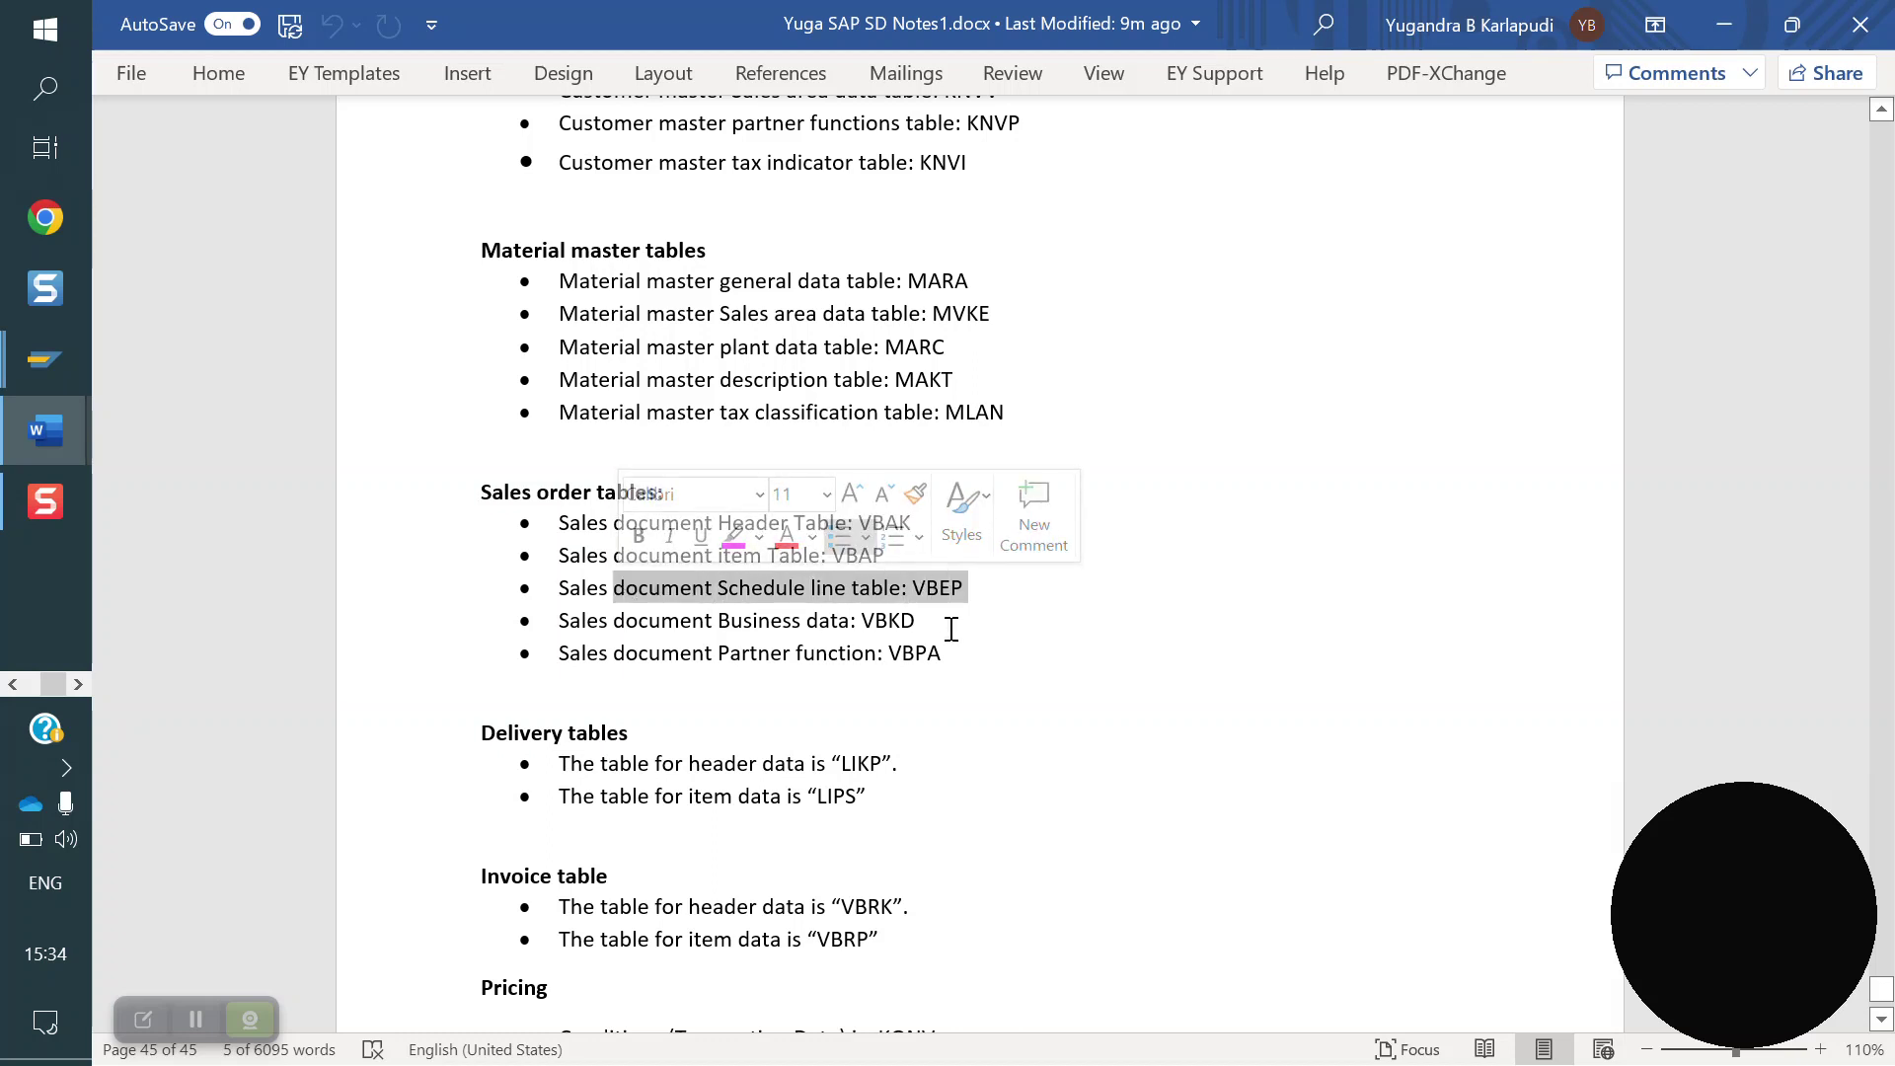
{"action": "left_click_drag", "start_coordinate": [947, 624], "coordinate": [613, 618]}
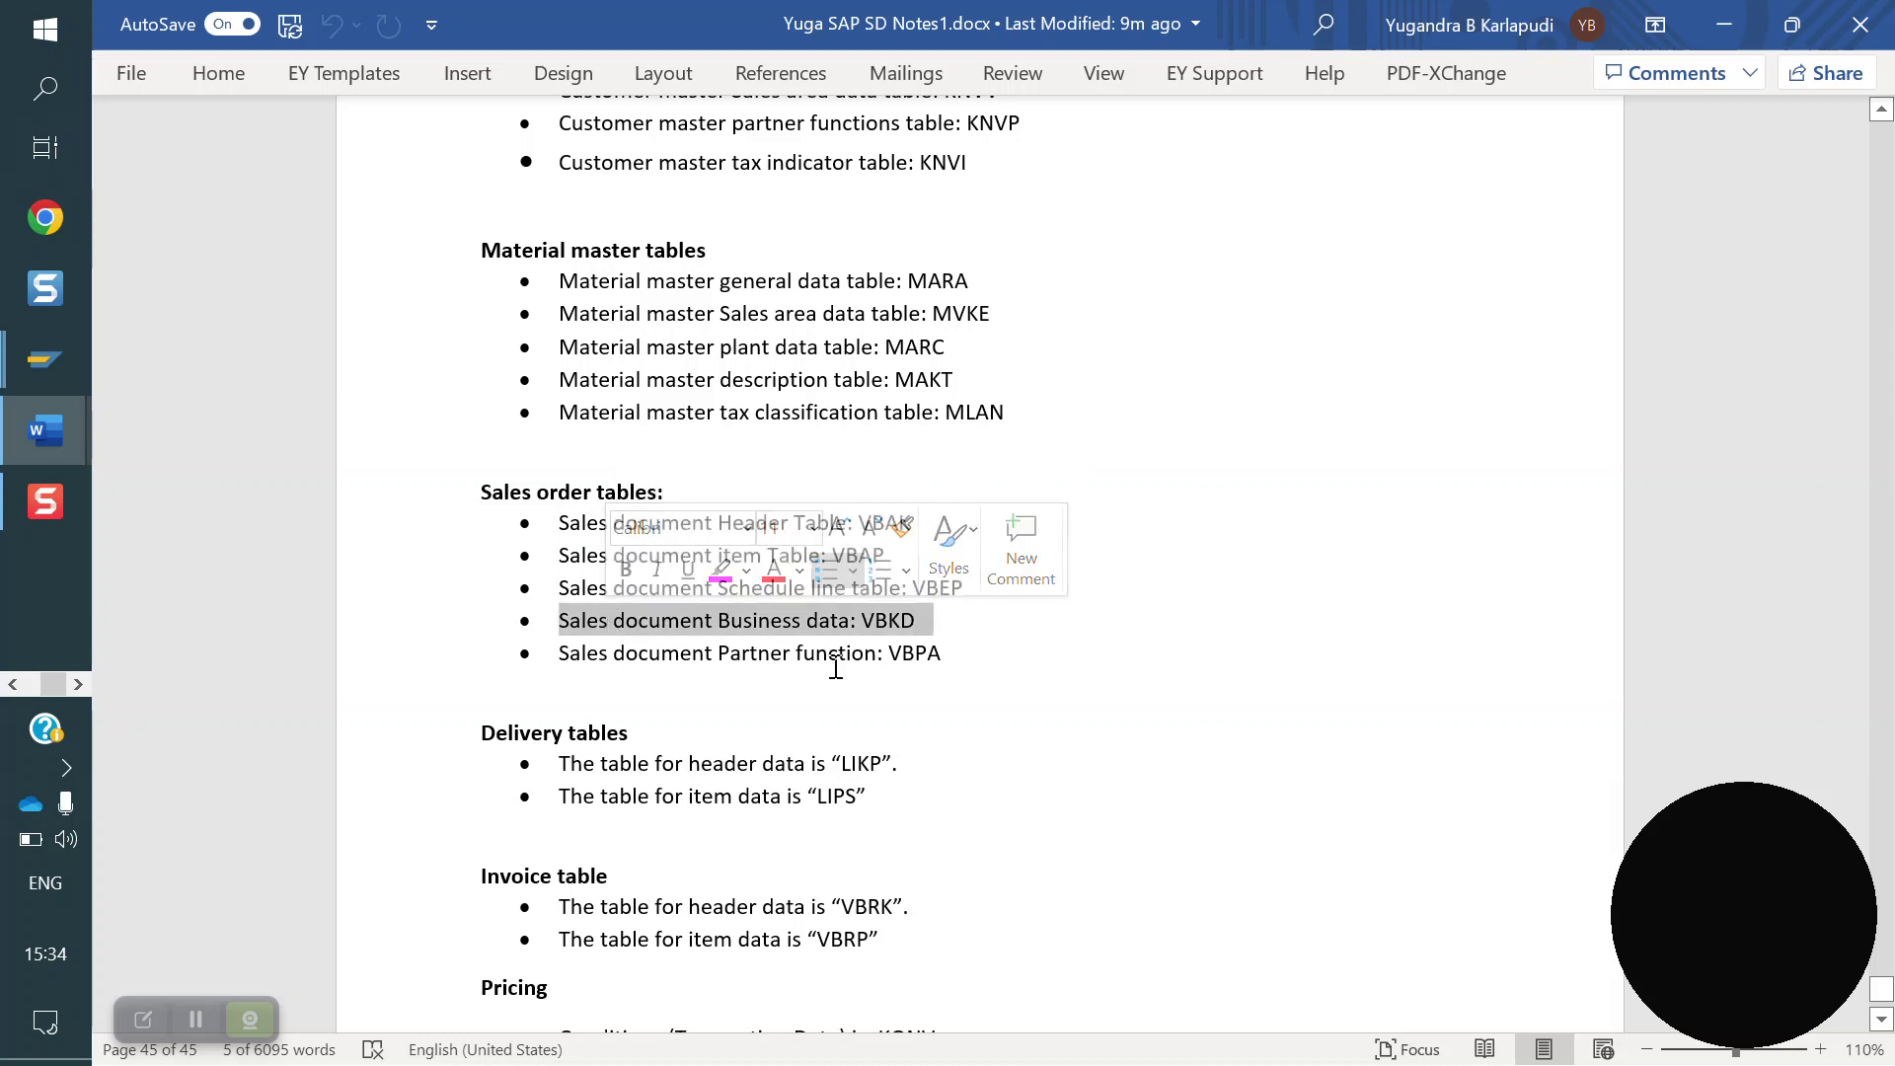
{"action": "left_click_drag", "start_coordinate": [977, 655], "coordinate": [616, 655]}
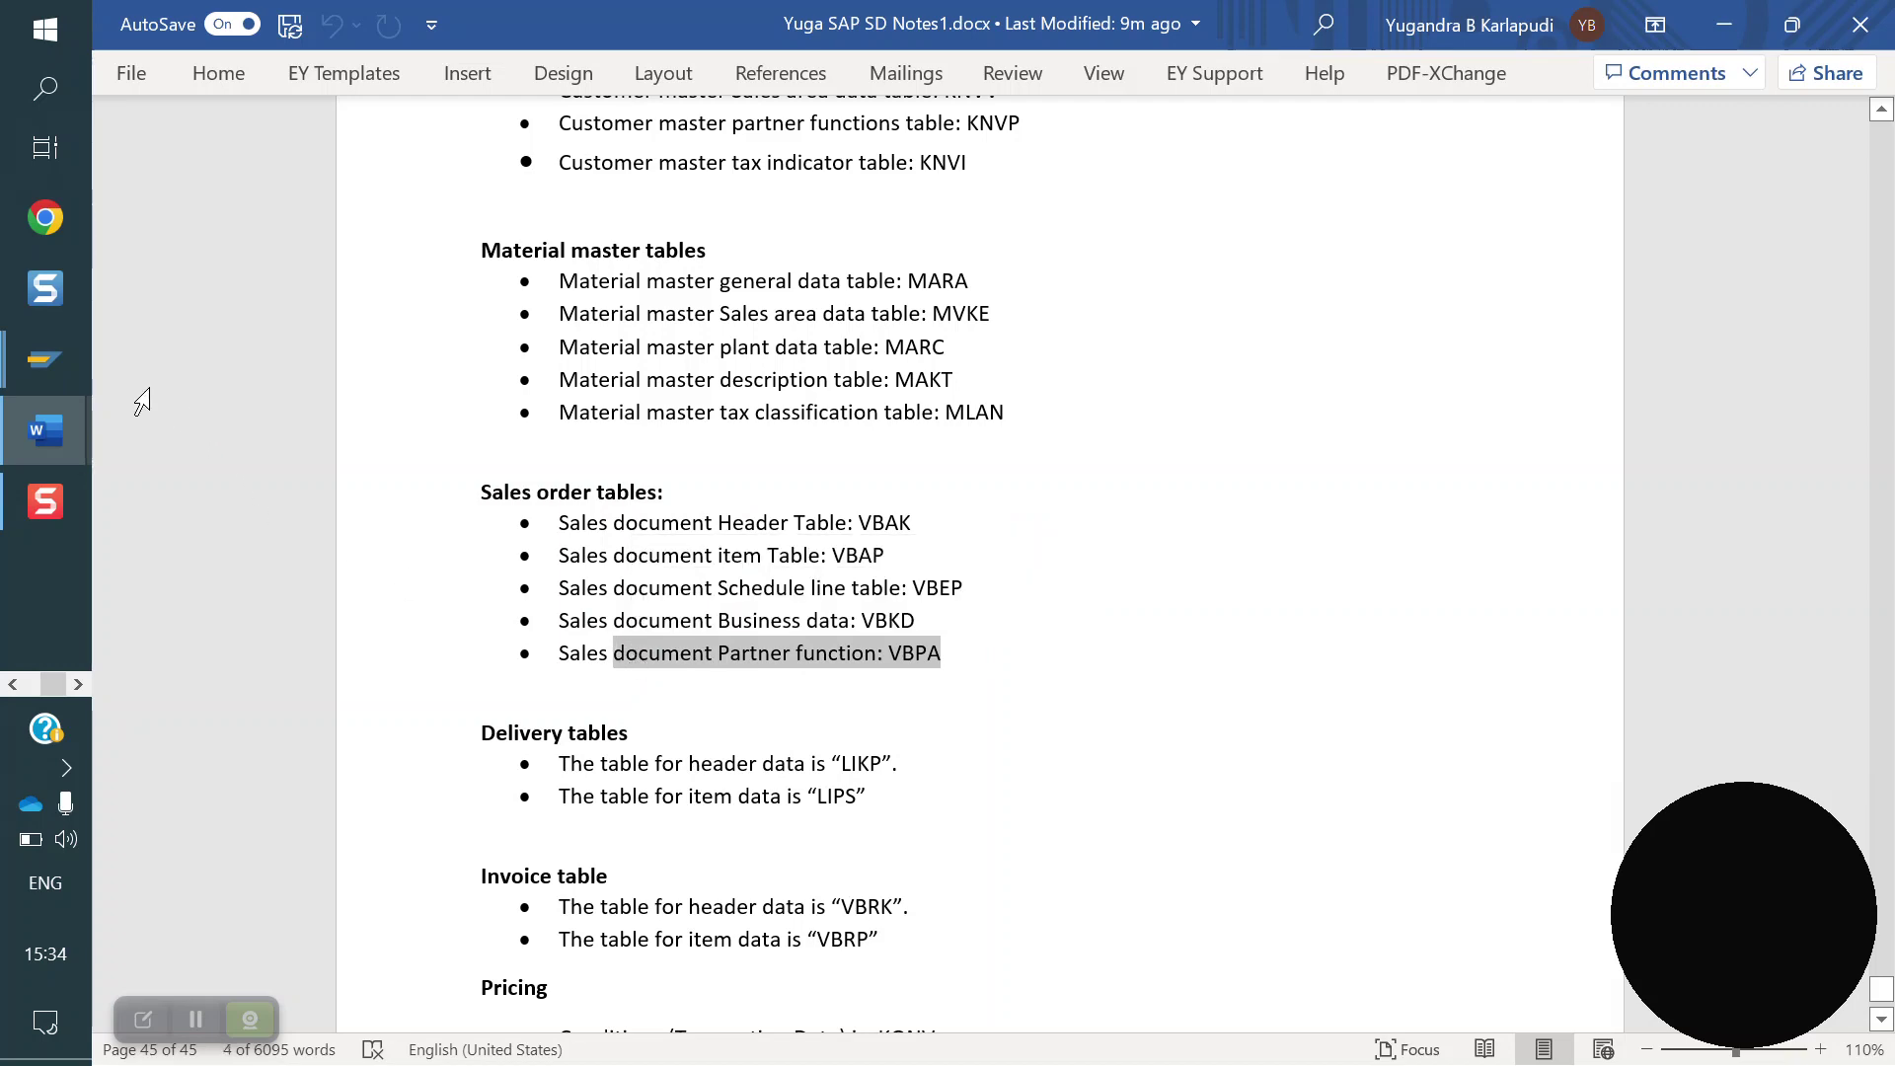
- Switch to SAP and open the previously used sales order for change with transaction VA02, acknowledging the subsequent documents message
{"action": "mouse_move", "coordinate": [47, 353]}
{"action": "left_click", "coordinate": [228, 484]}
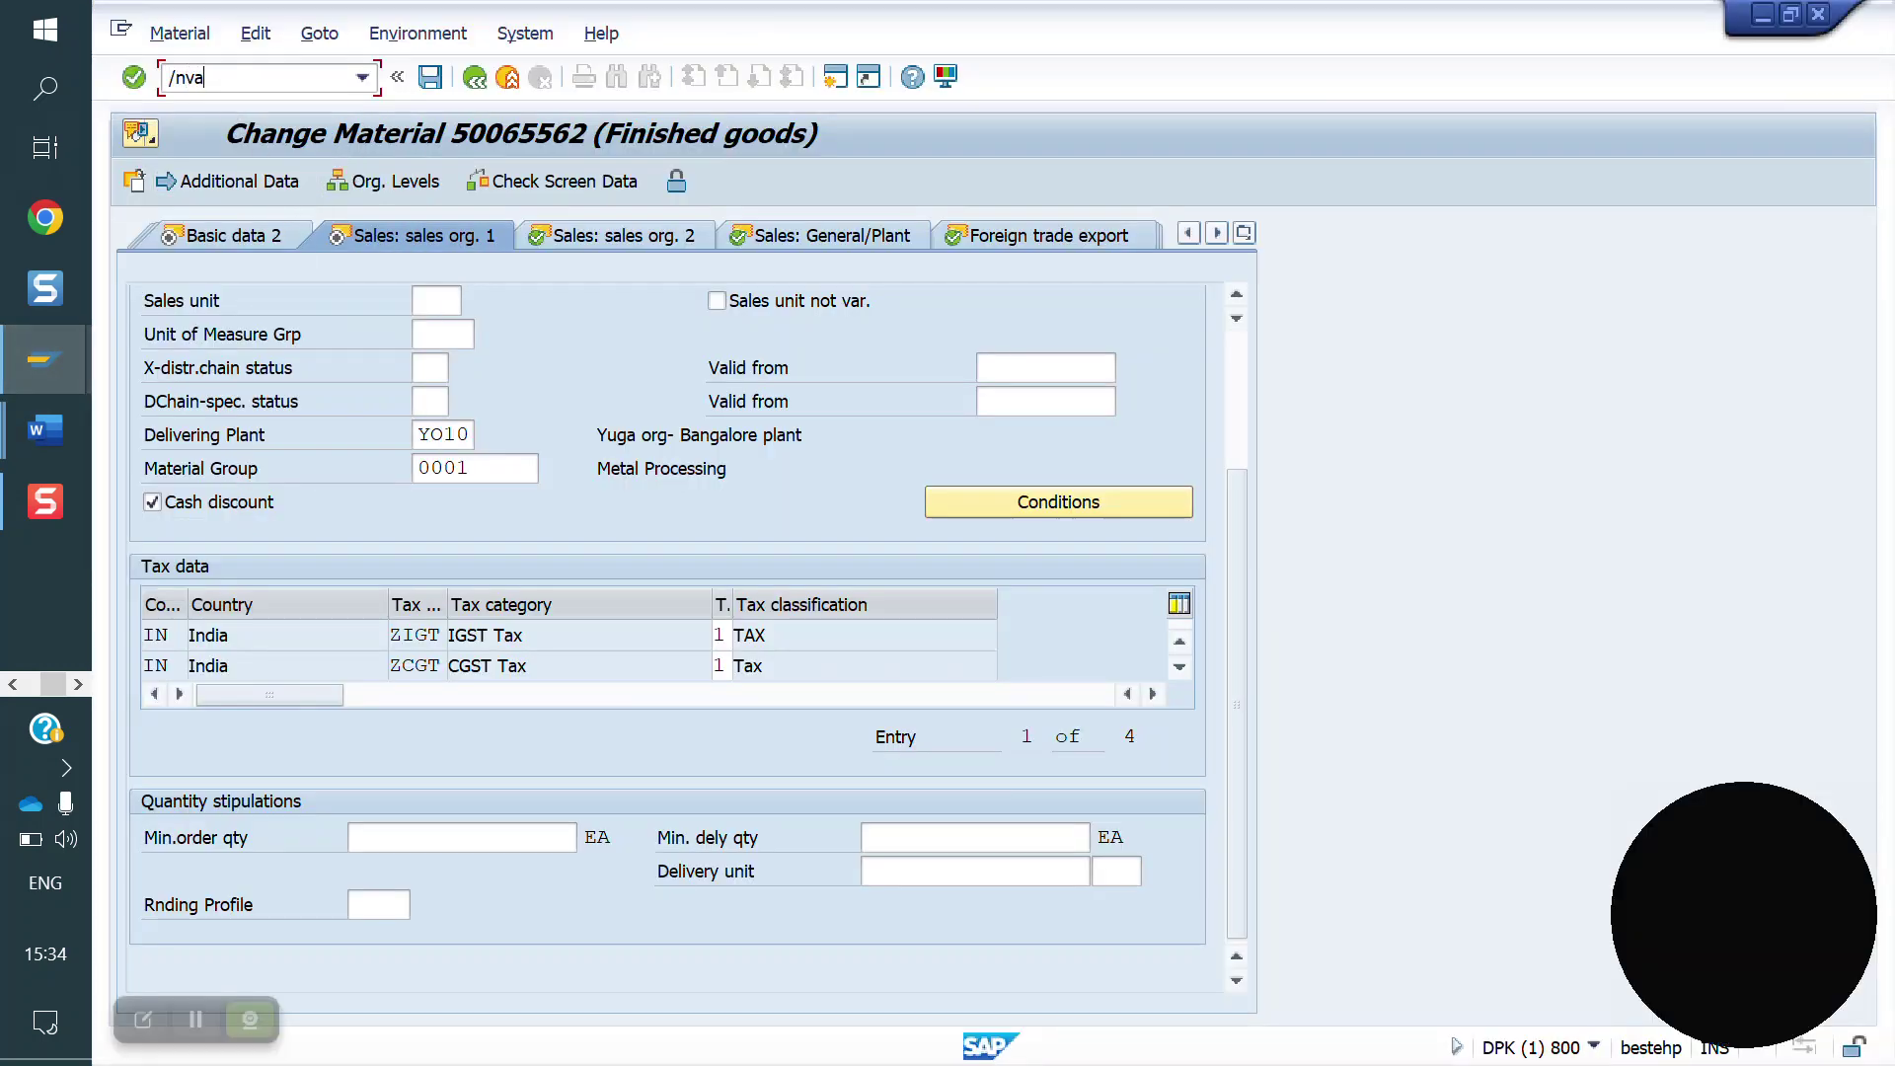
{"action": "type", "text": "/nva02"}
{"action": "key", "text": "Return"}
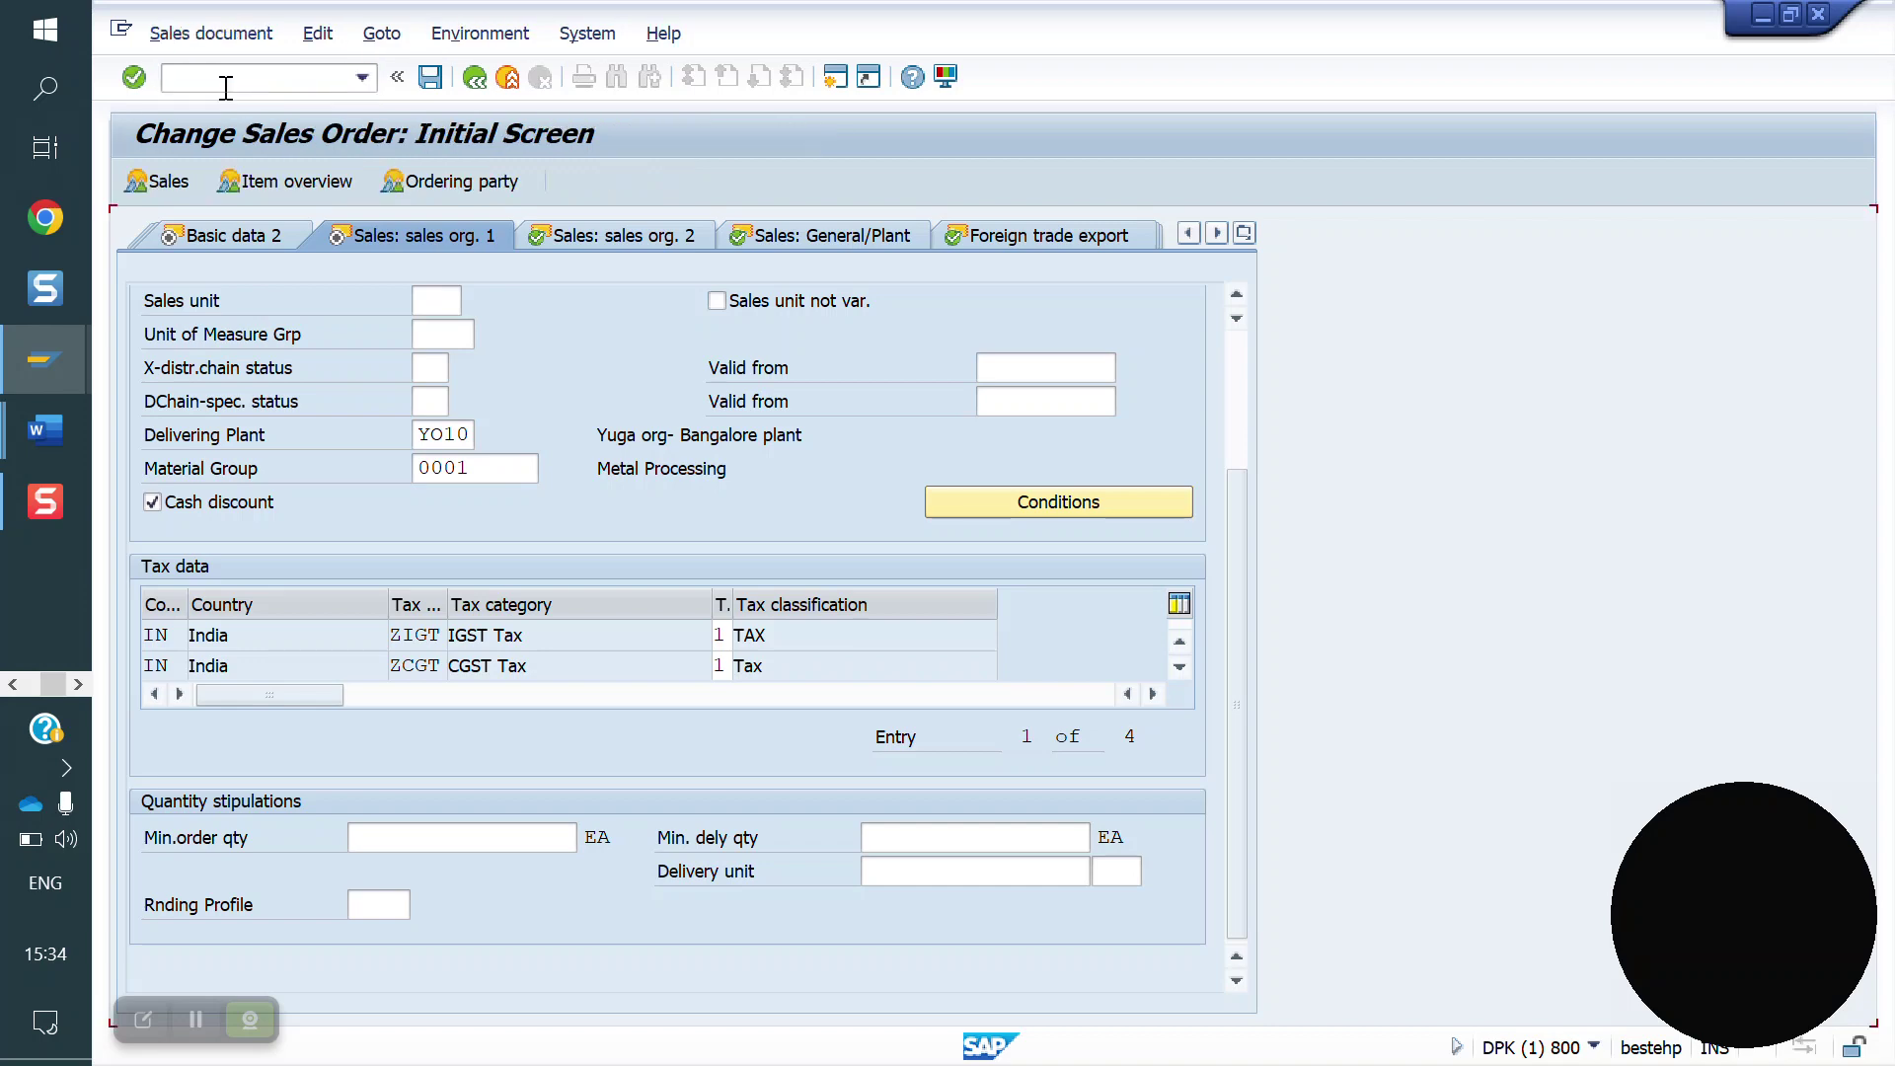
{"action": "key", "text": "BackSpace"}
{"action": "key", "text": "Down"}
{"action": "key", "text": "Return"}
{"action": "key", "text": "Return"}
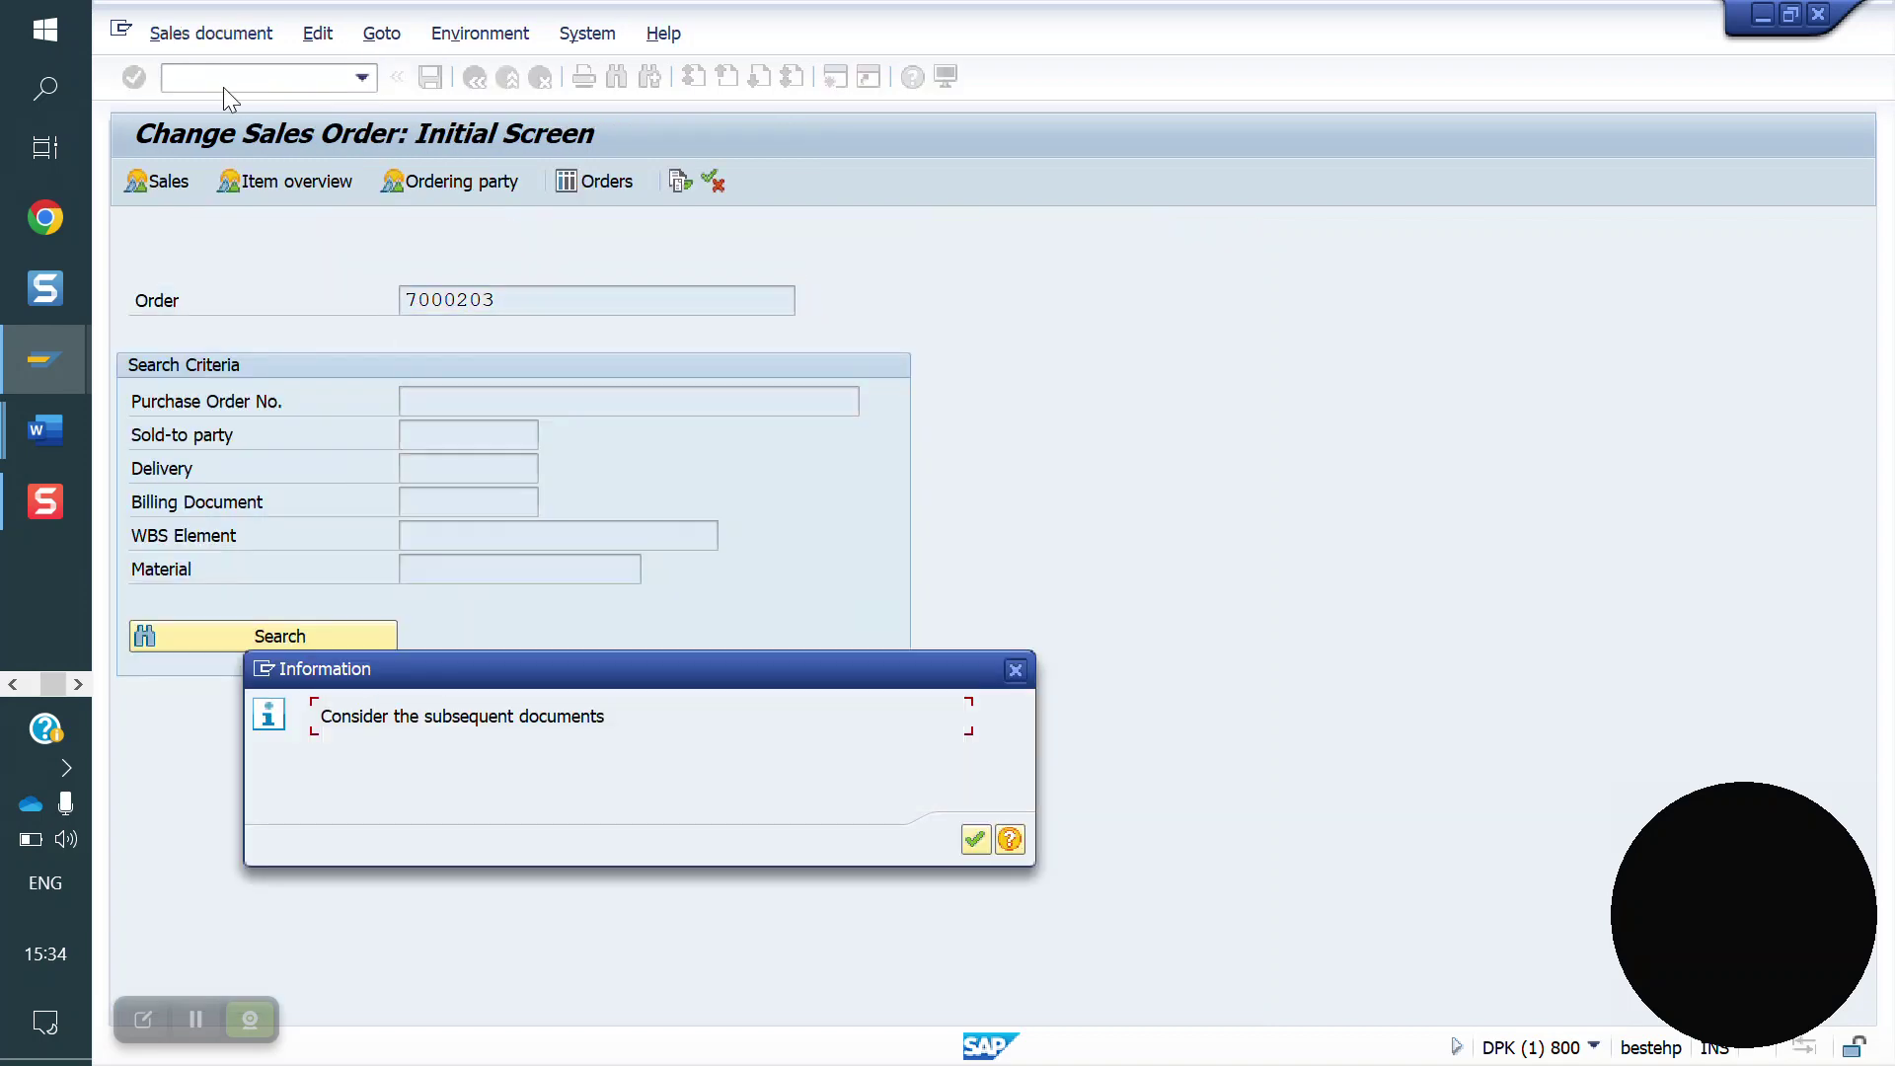
{"action": "key", "text": "Return"}
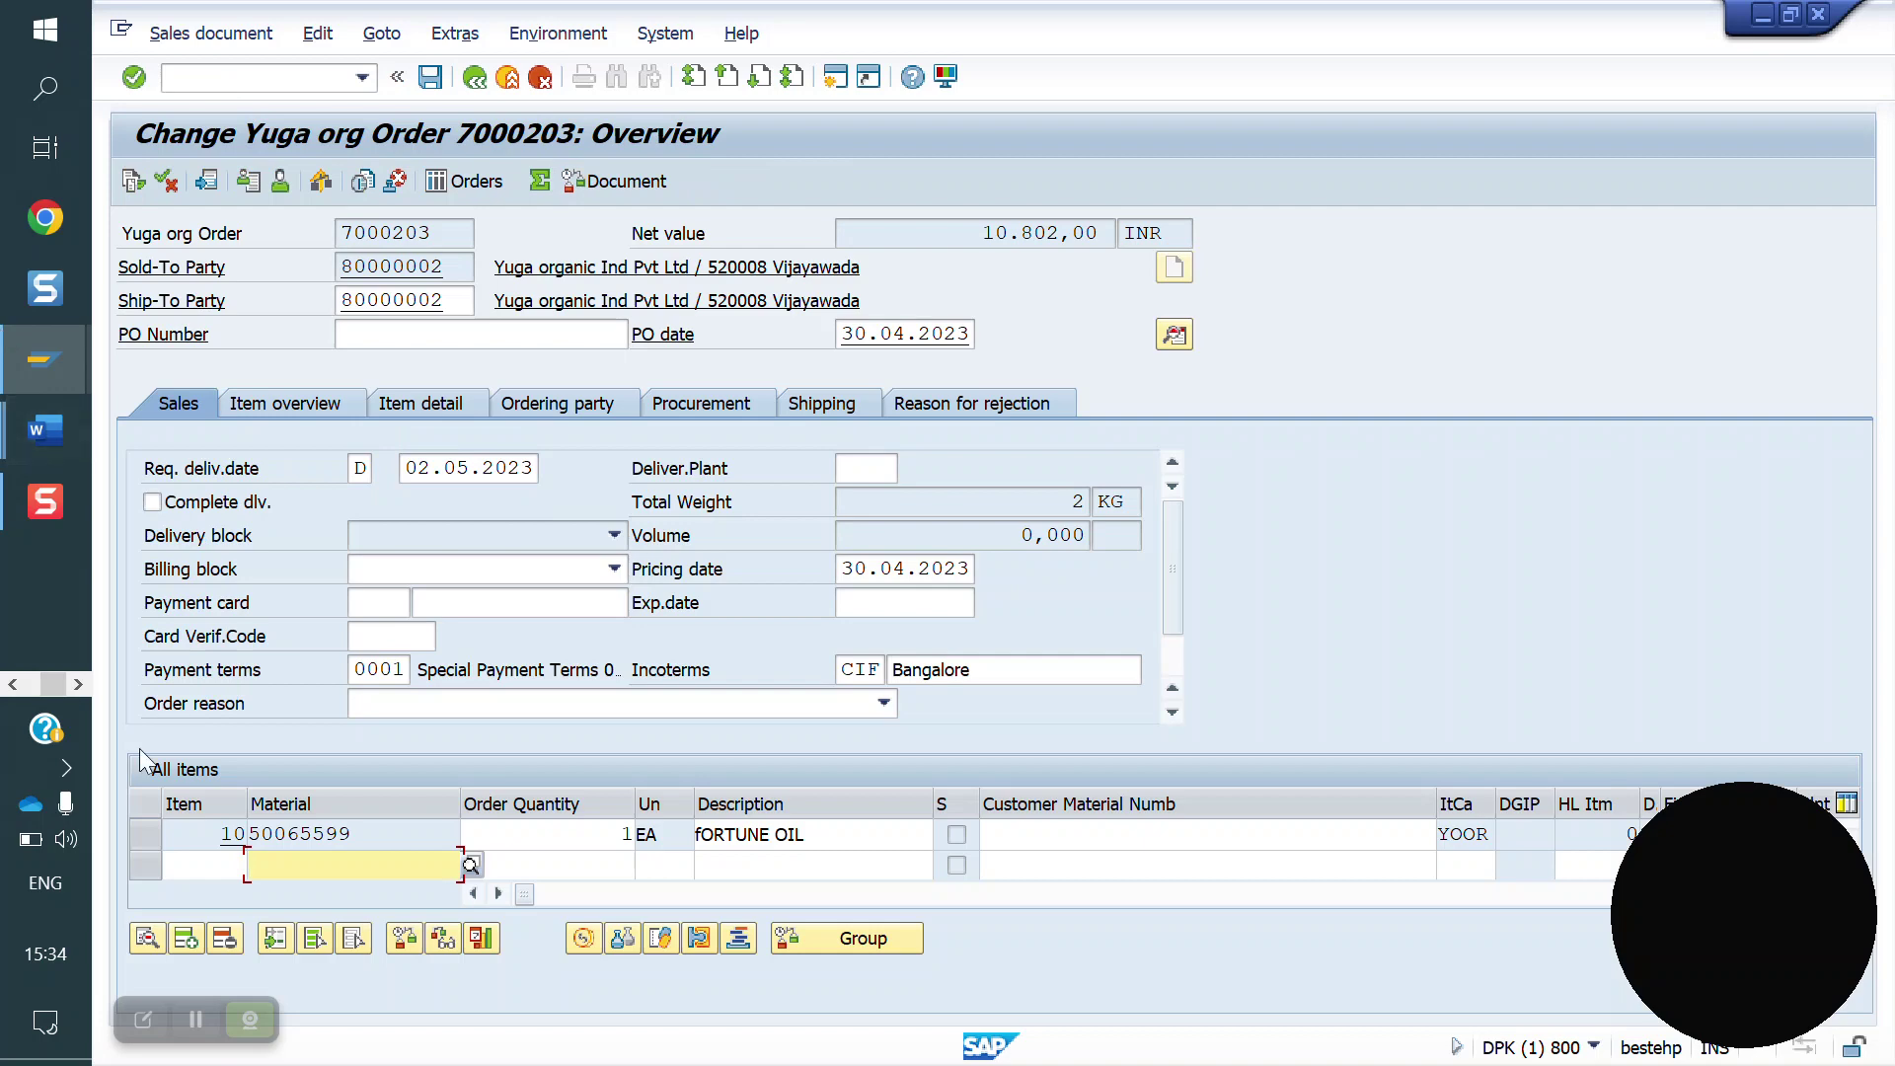
- Go through item 10's Sales B, Shipping and Billing Document data and match it to the VBAP item table in the Word notes
{"action": "double_click", "coordinate": [406, 835]}
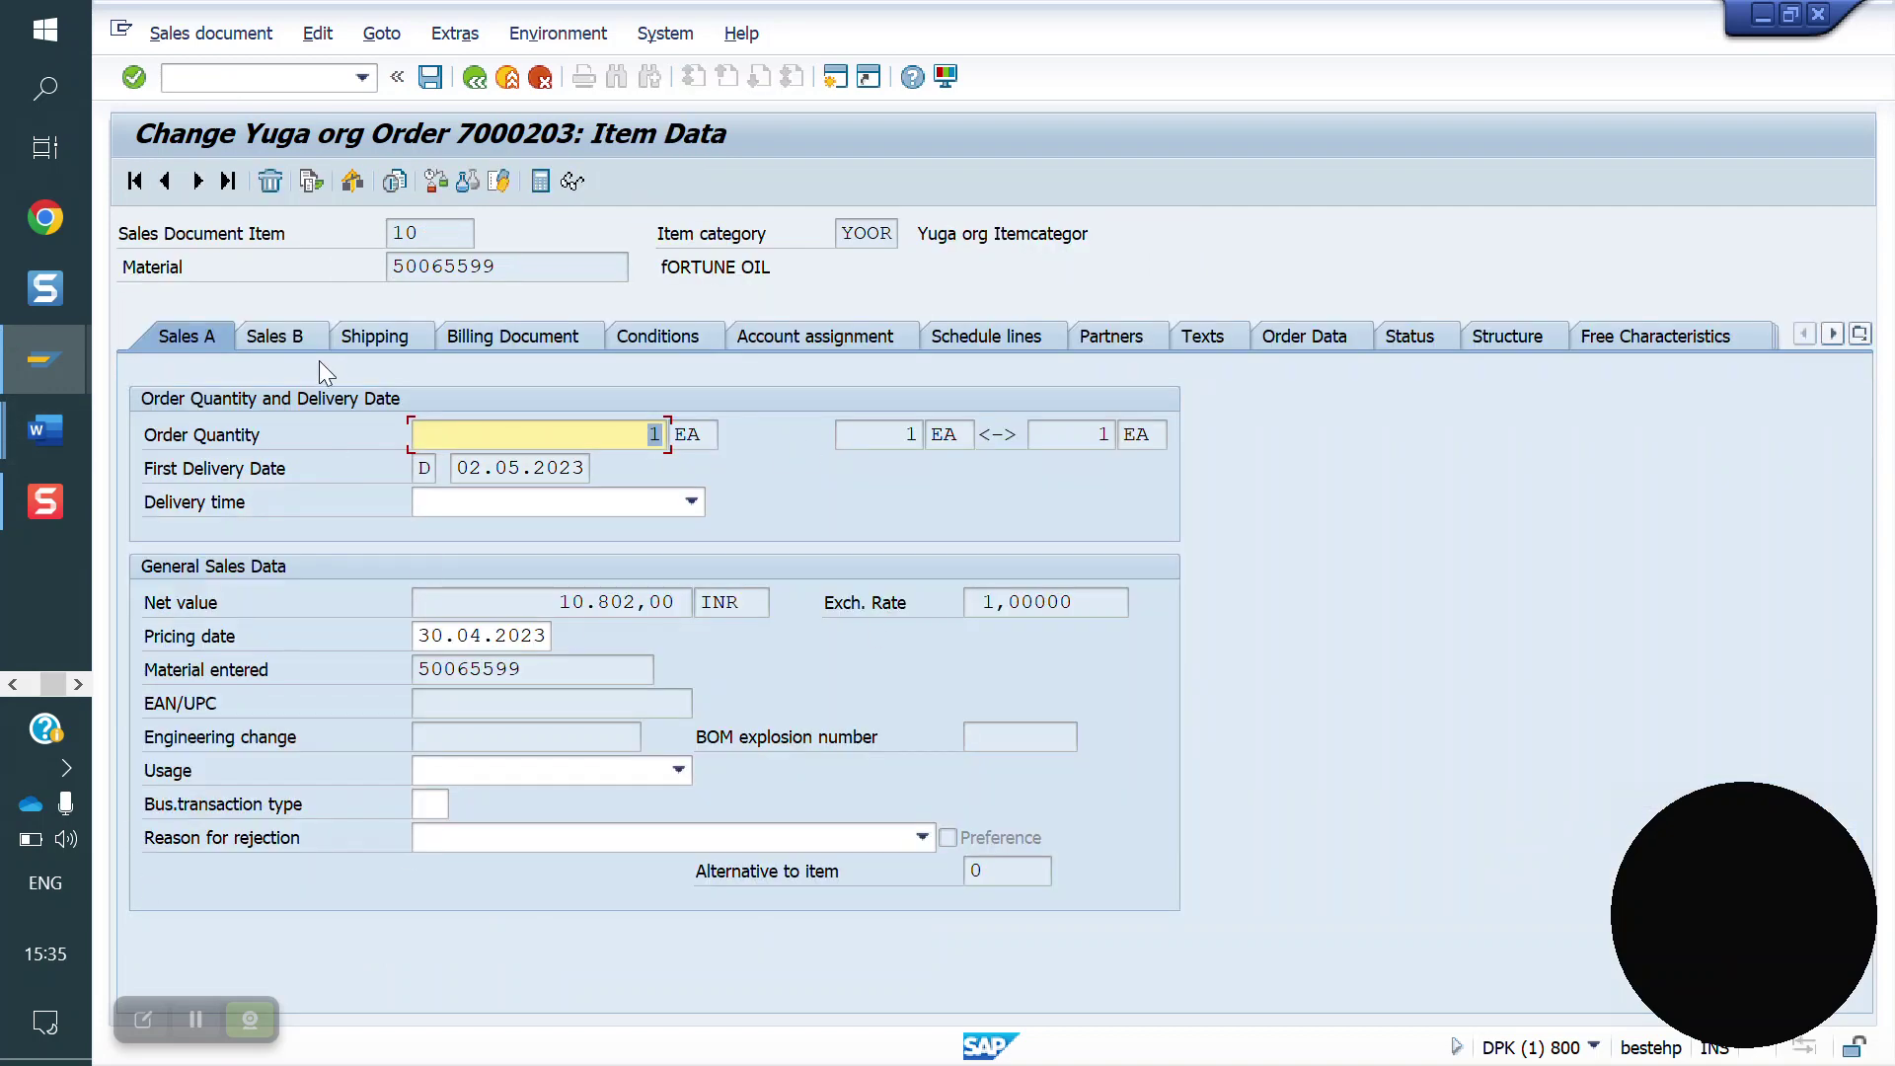
{"action": "left_click", "coordinate": [294, 336]}
{"action": "left_click", "coordinate": [380, 336]}
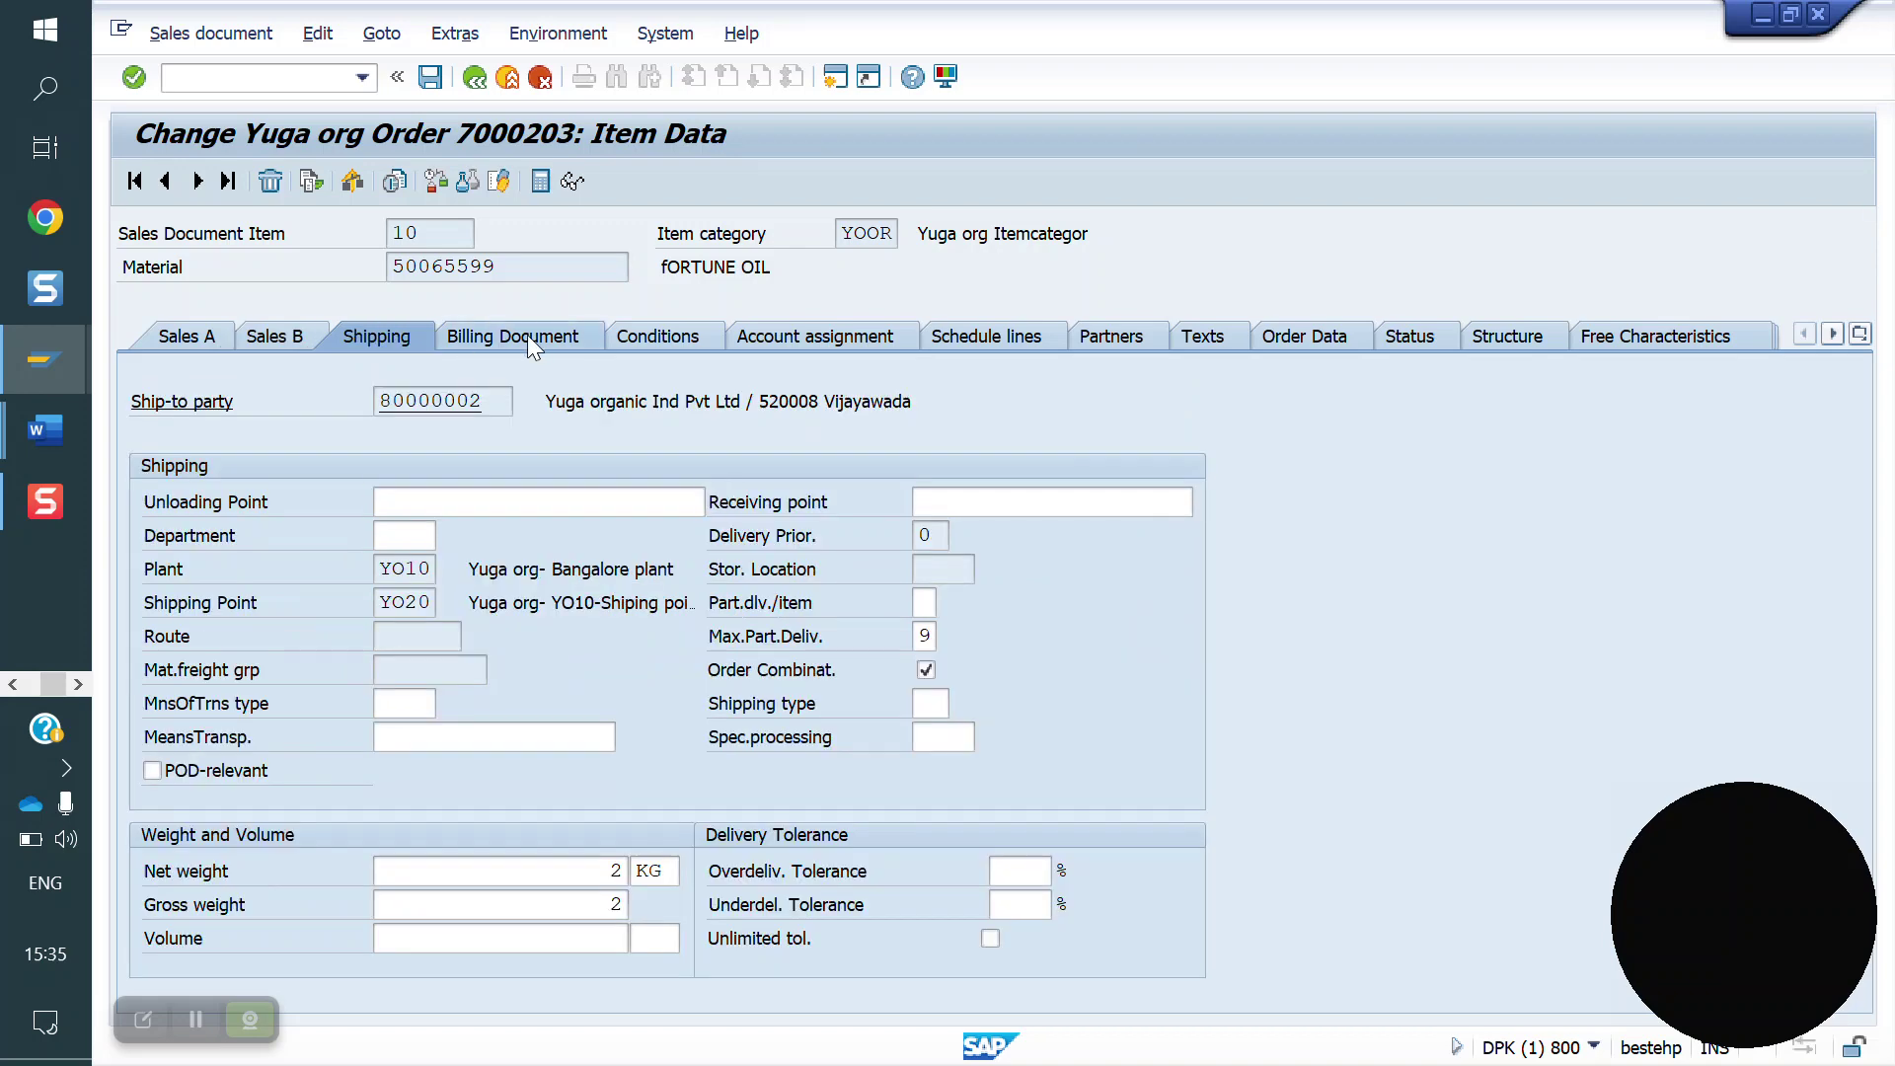
{"action": "left_click", "coordinate": [527, 335]}
{"action": "mouse_move", "coordinate": [45, 435]}
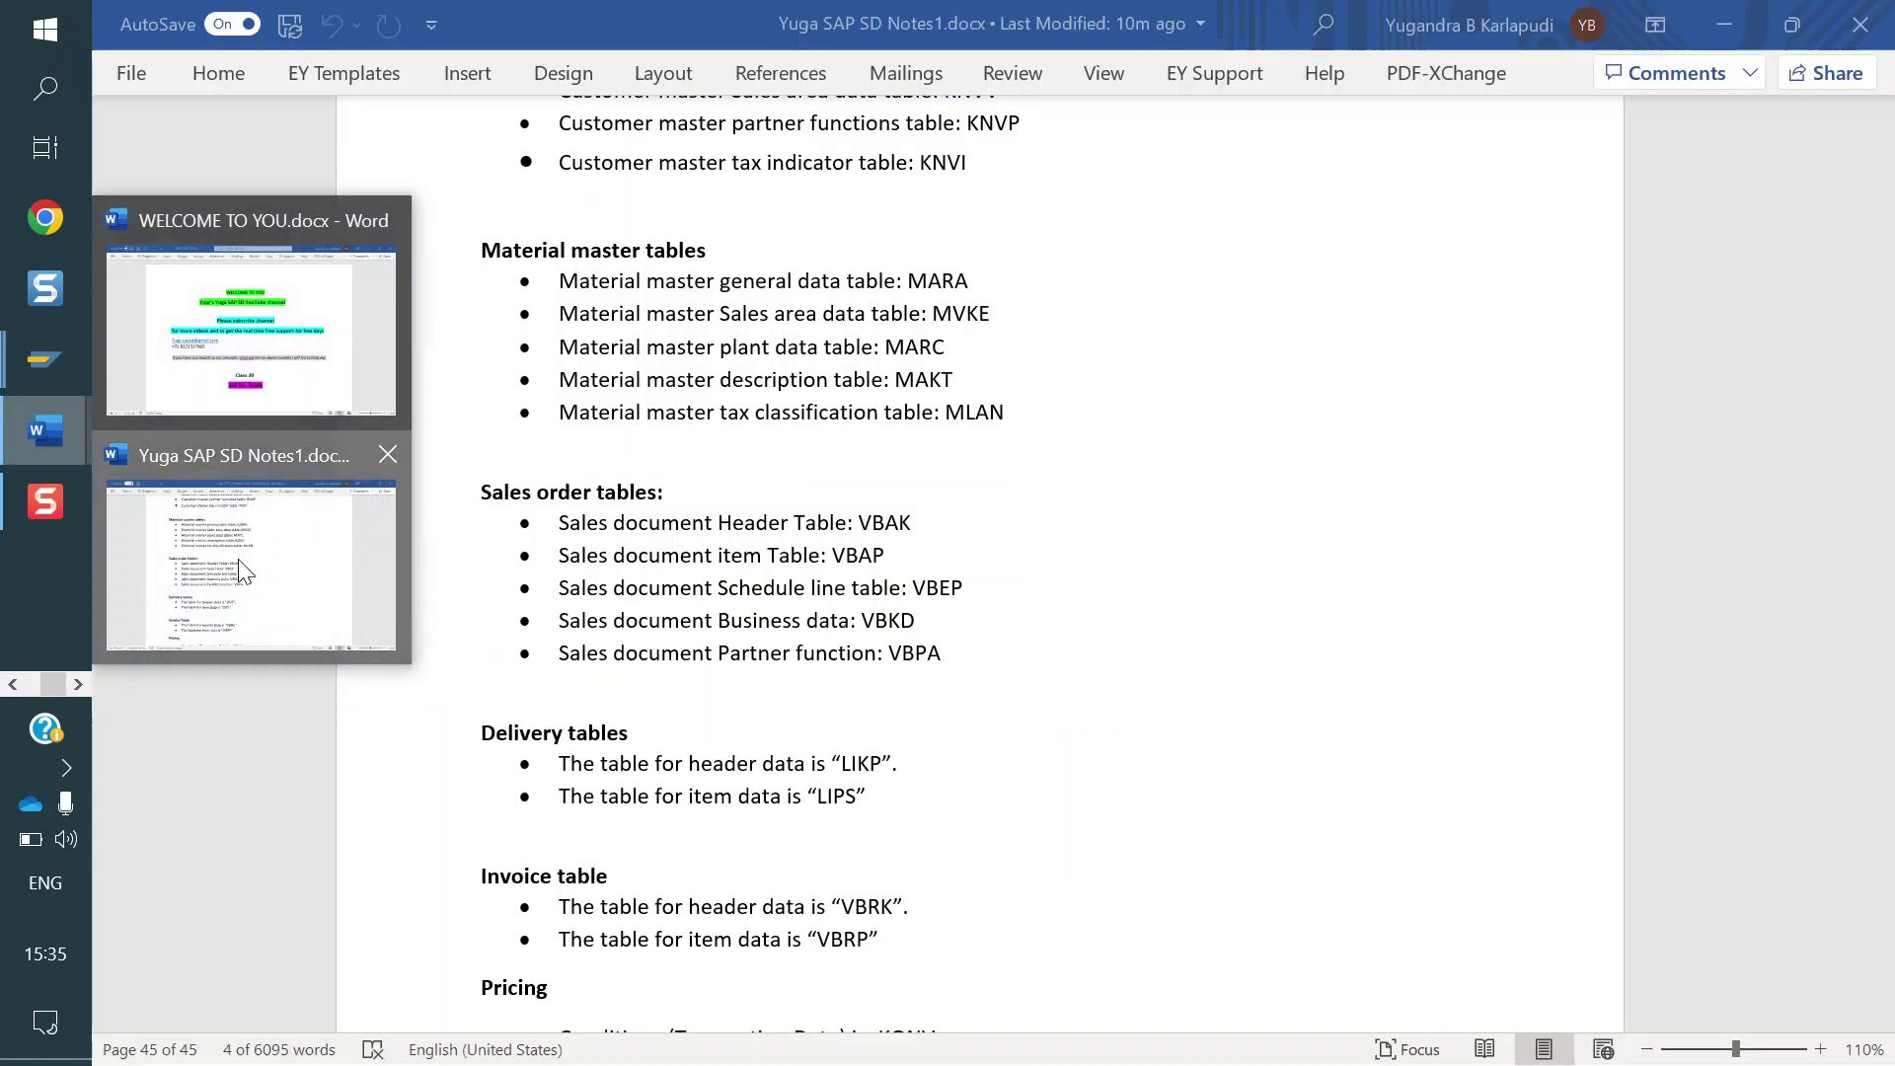
{"action": "left_click", "coordinate": [244, 570]}
{"action": "left_click_drag", "start_coordinate": [899, 551], "coordinate": [558, 555]}
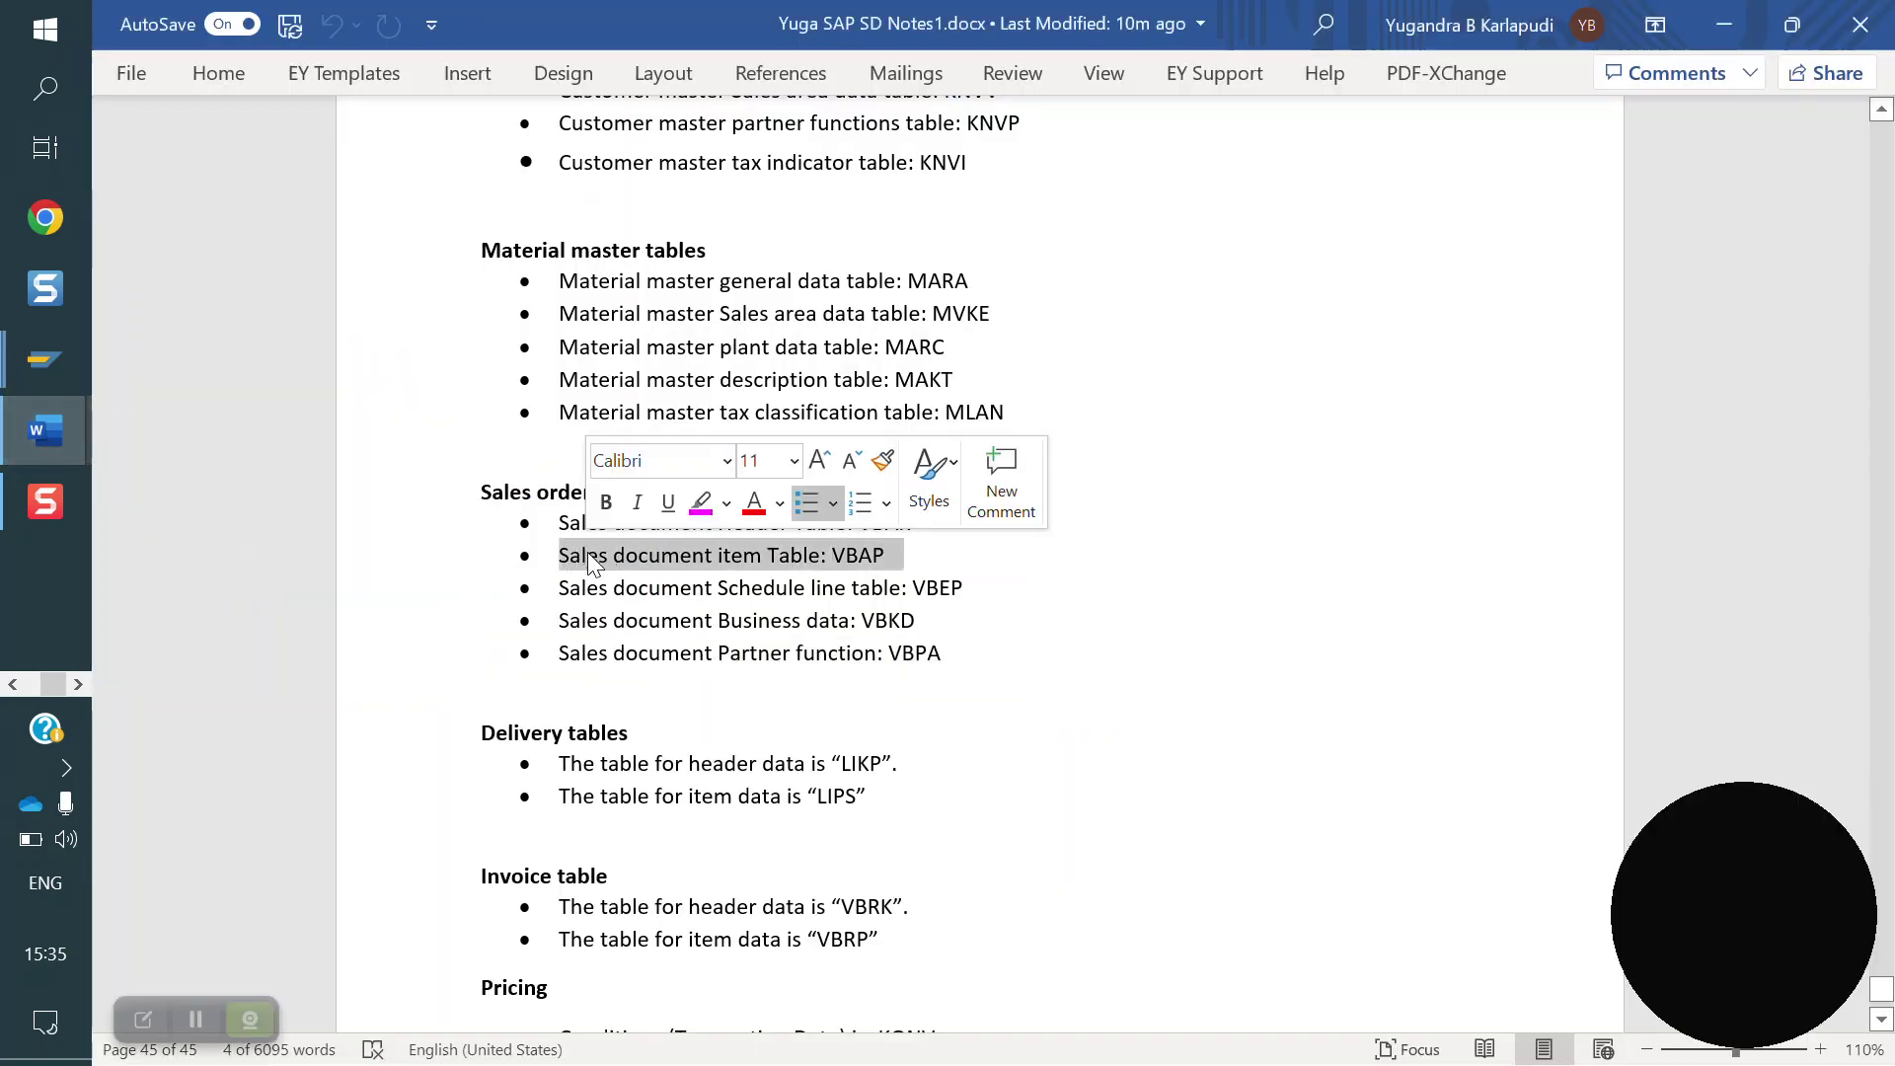
- Review the order header's Sales, Shipping and Billing Document data in SAP and match it to the VBAK header table in the Word notes
{"action": "mouse_move", "coordinate": [44, 360]}
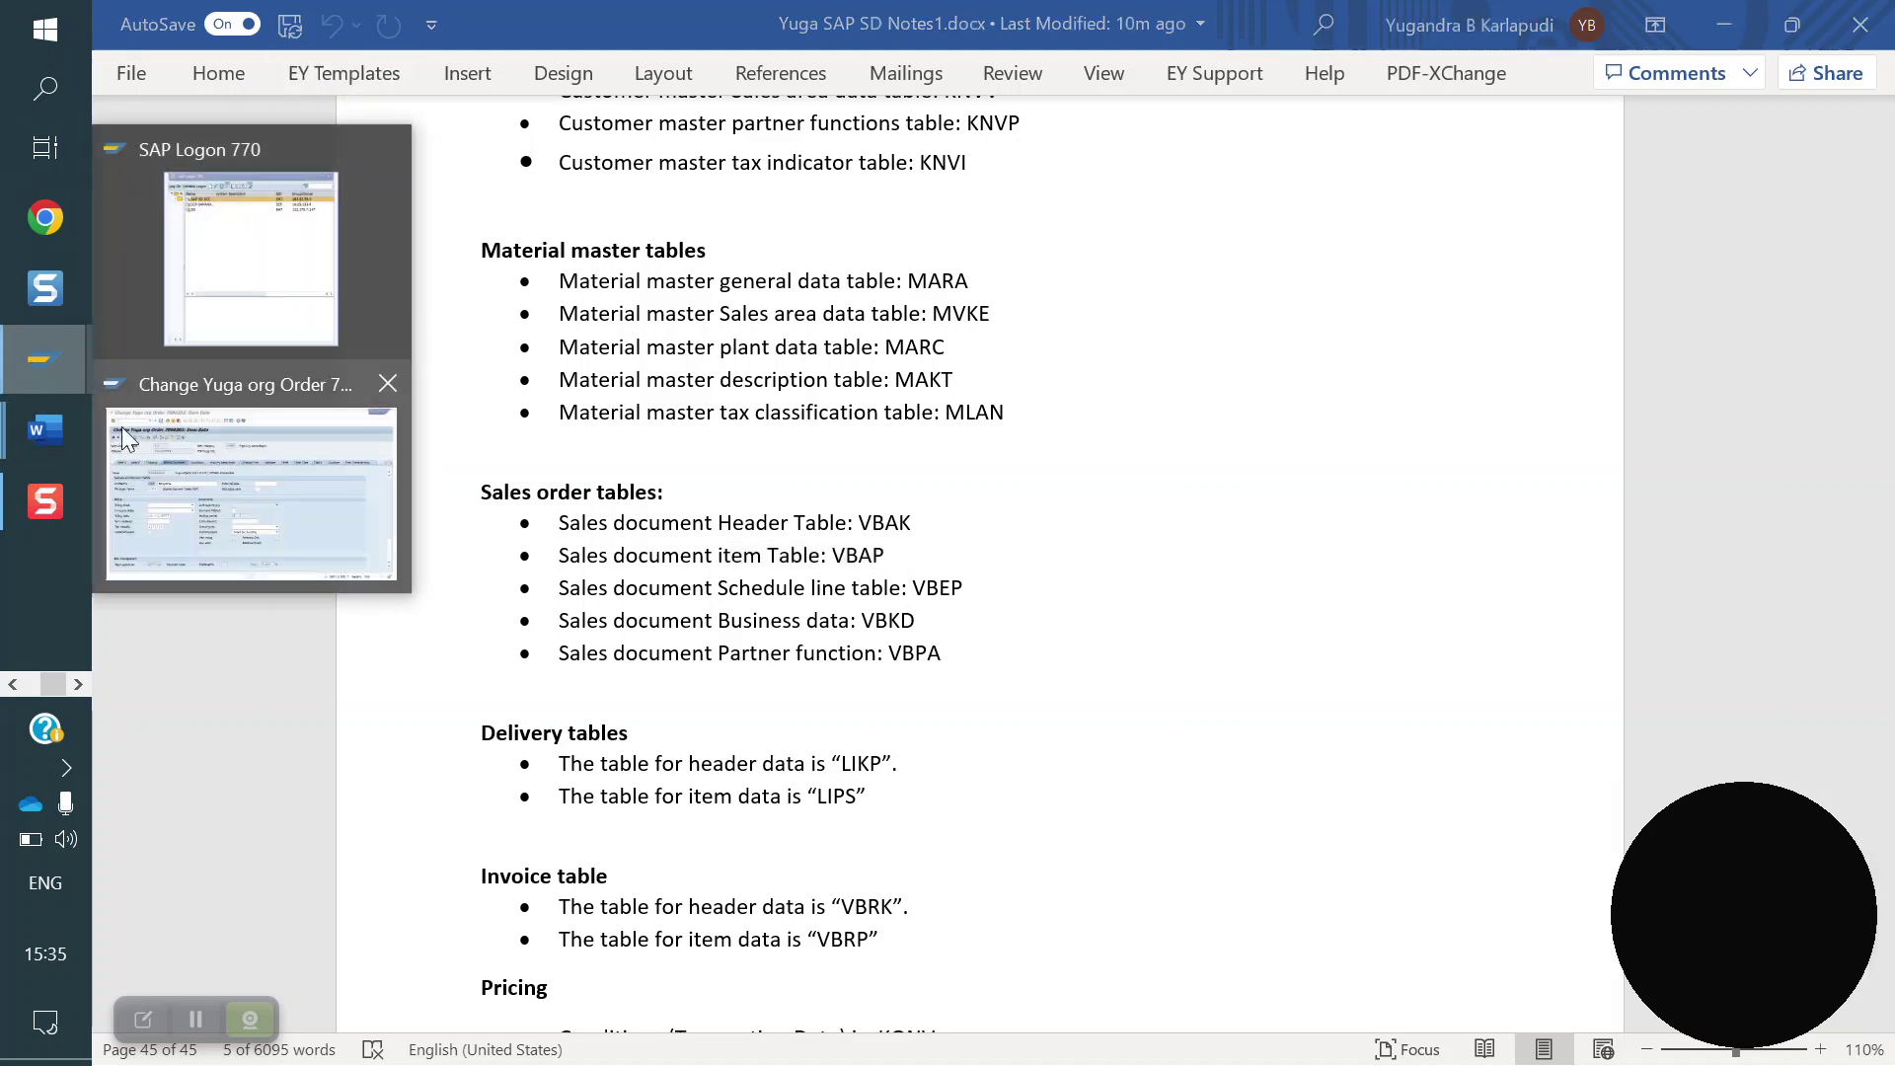
{"action": "left_click", "coordinate": [227, 456]}
{"action": "left_click", "coordinate": [475, 76]}
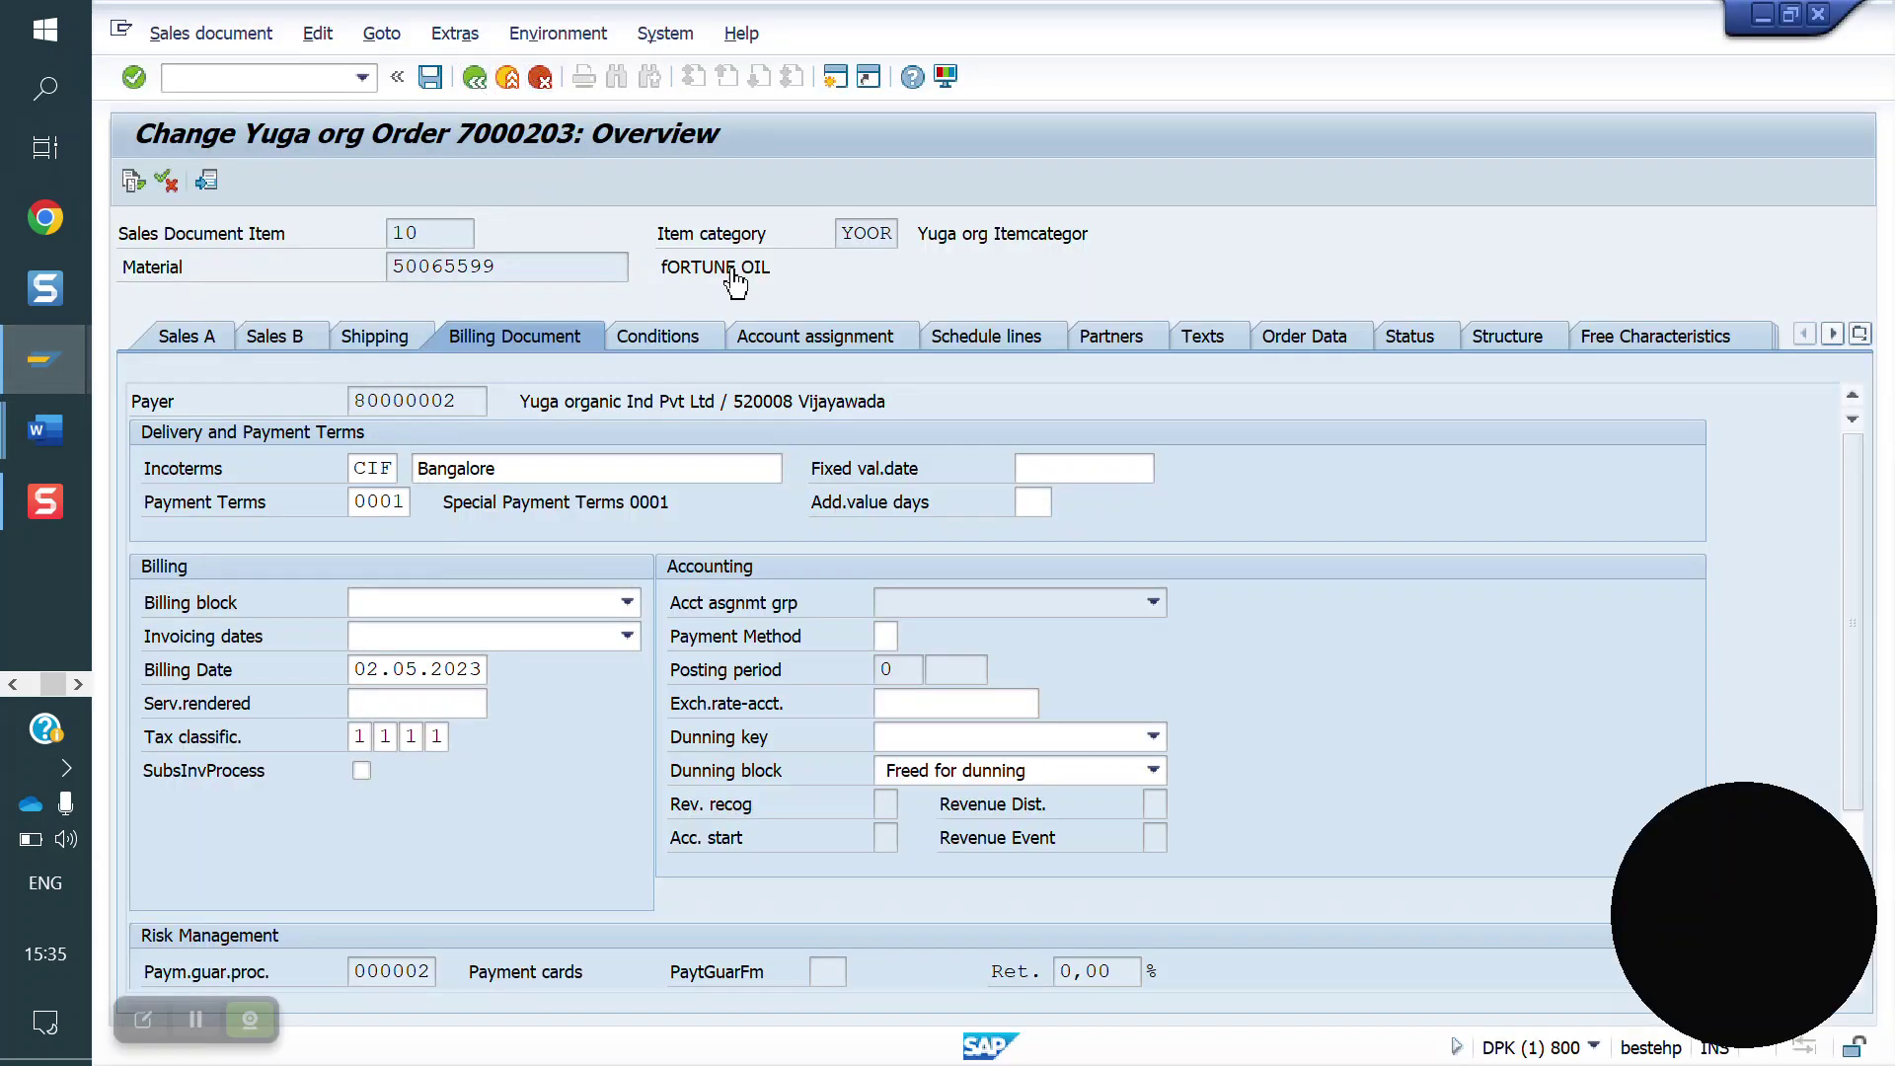
{"action": "left_click", "coordinate": [1174, 334]}
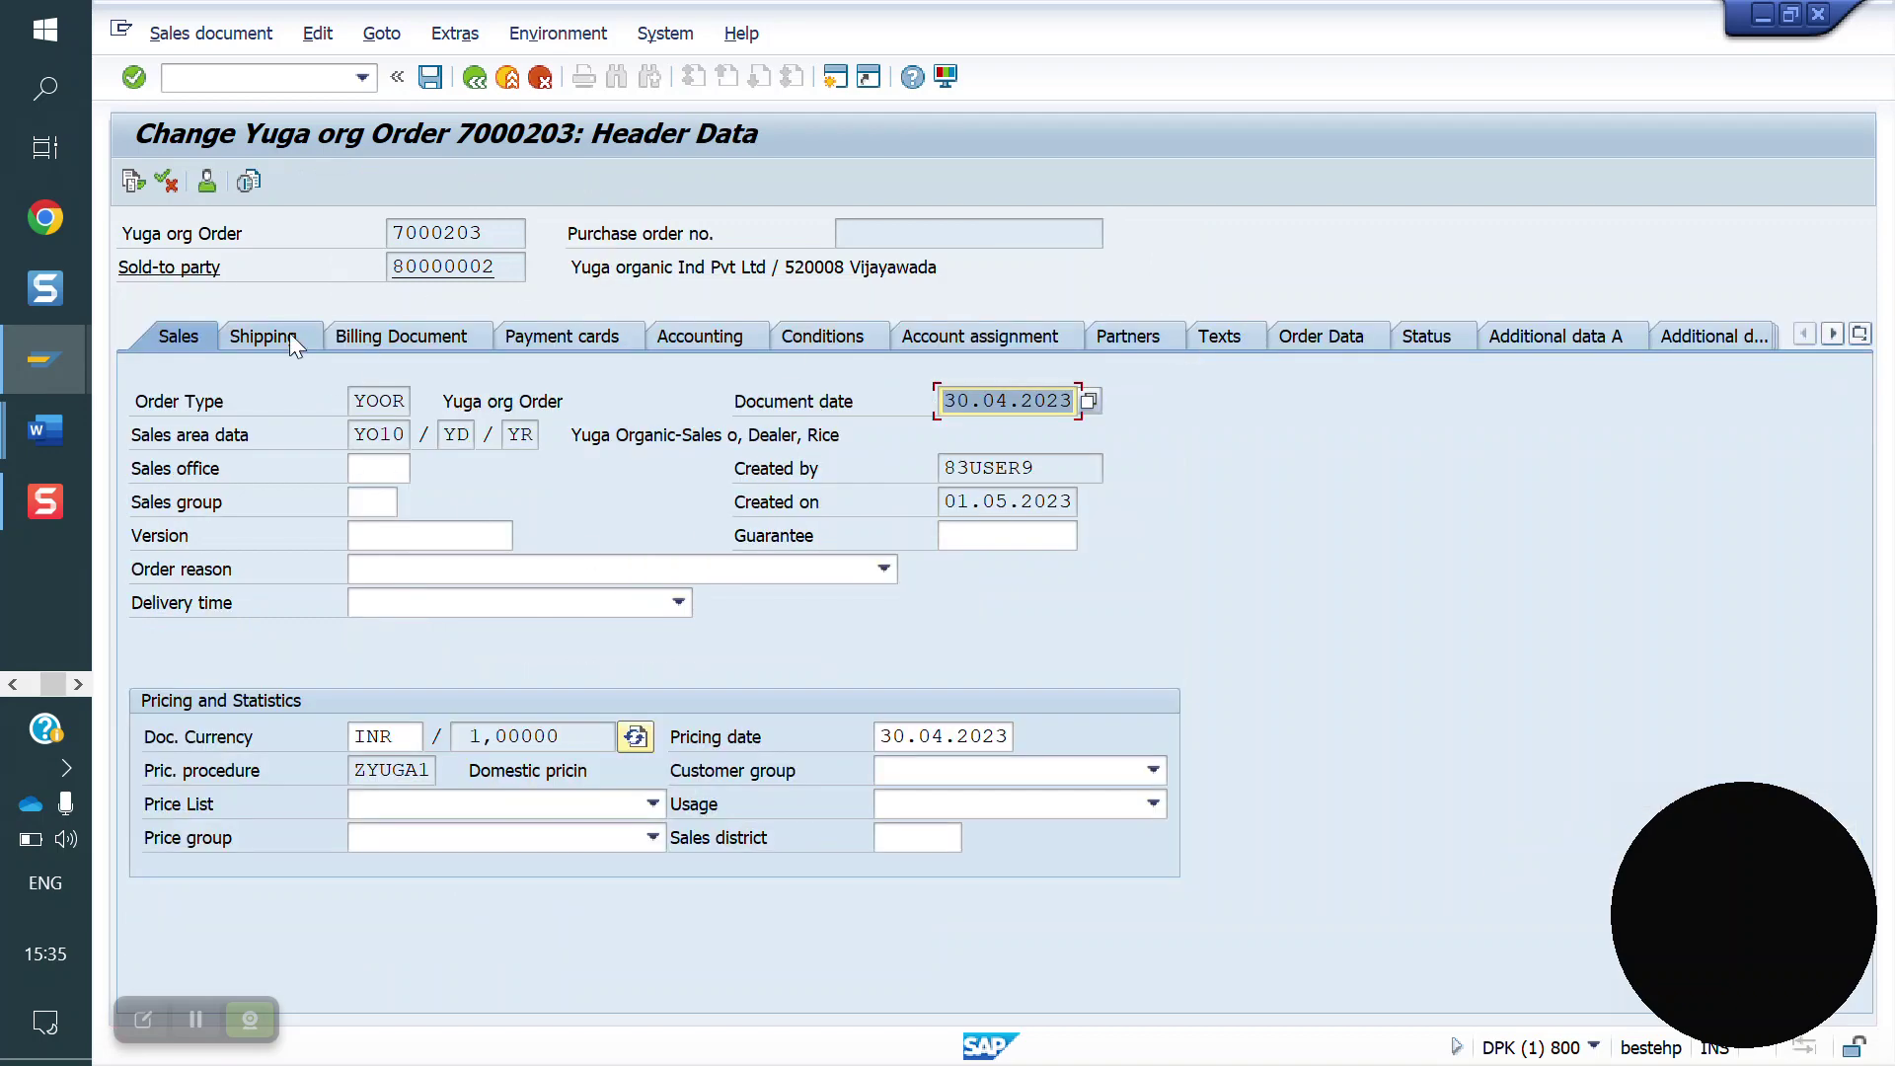
{"action": "left_click", "coordinate": [291, 341]}
{"action": "left_click", "coordinate": [384, 335]}
{"action": "mouse_move", "coordinate": [48, 428]}
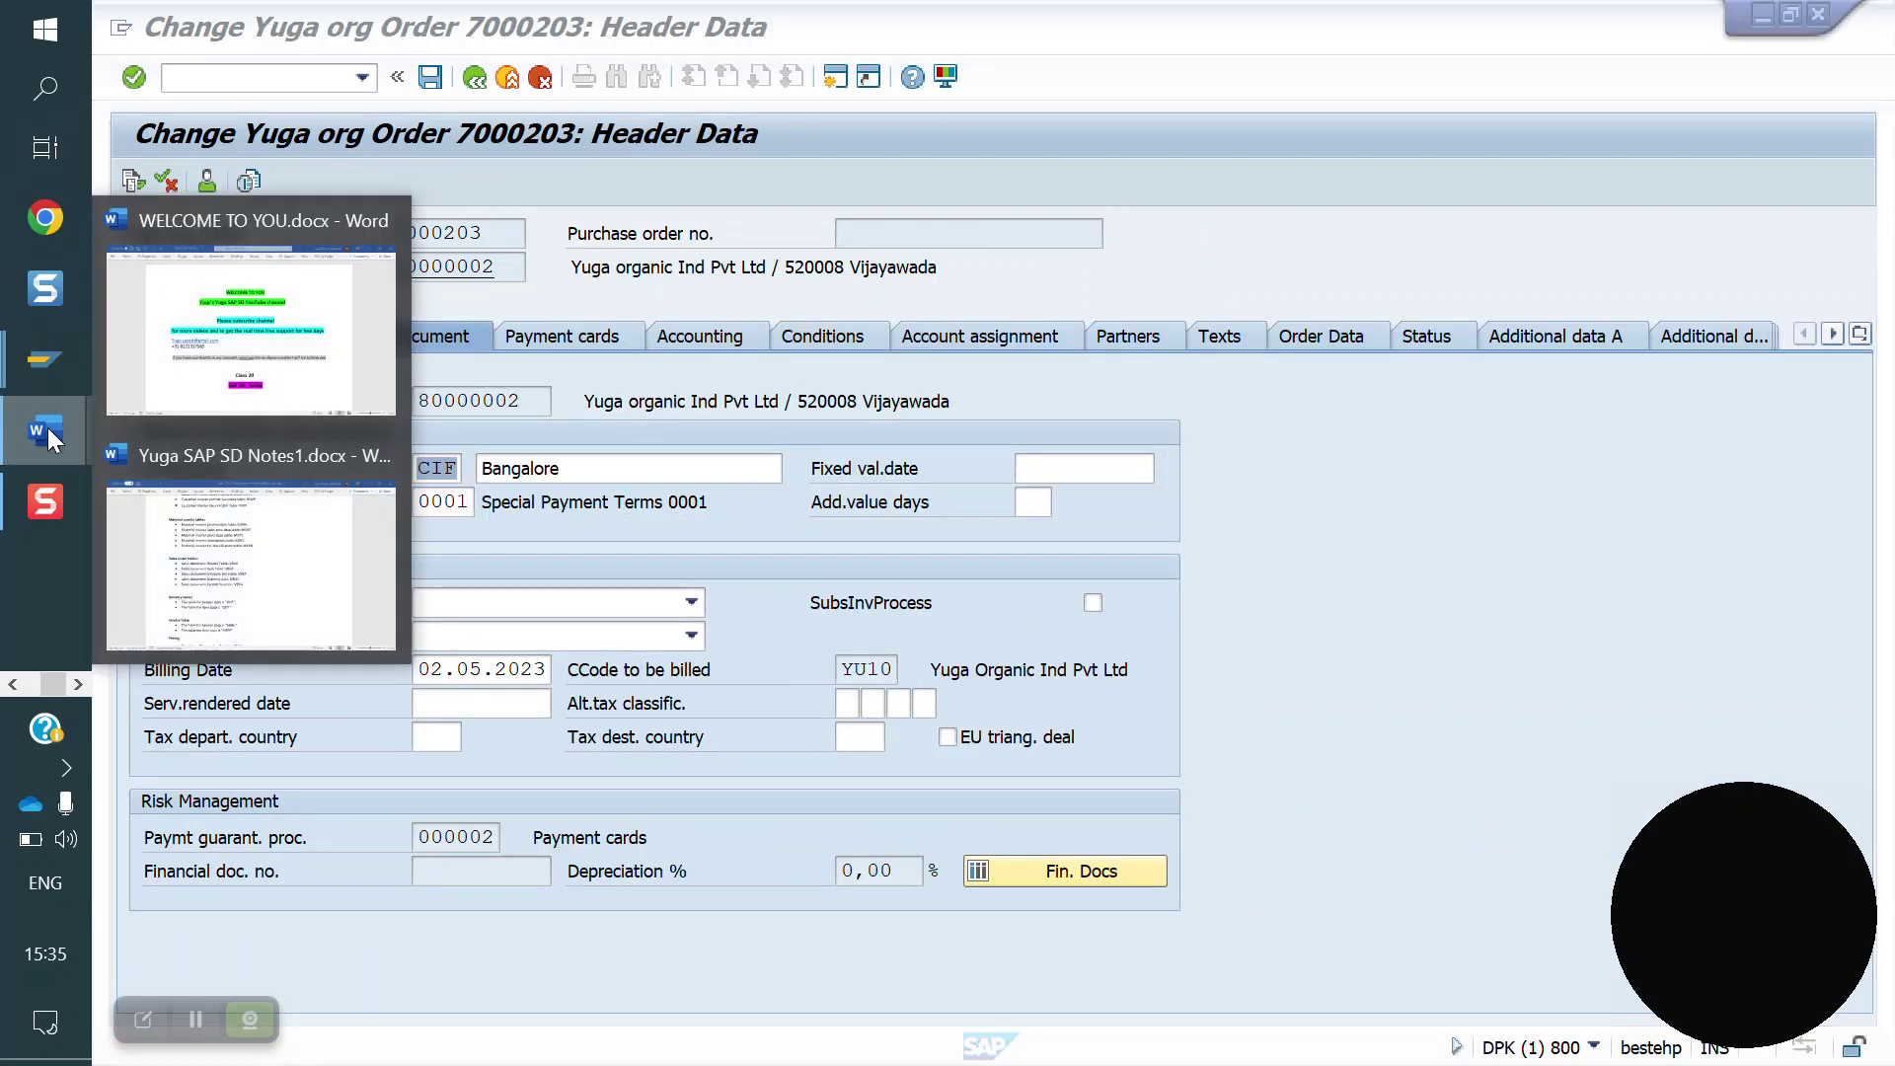
{"action": "left_click", "coordinate": [252, 562]}
{"action": "left_click", "coordinate": [939, 512]}
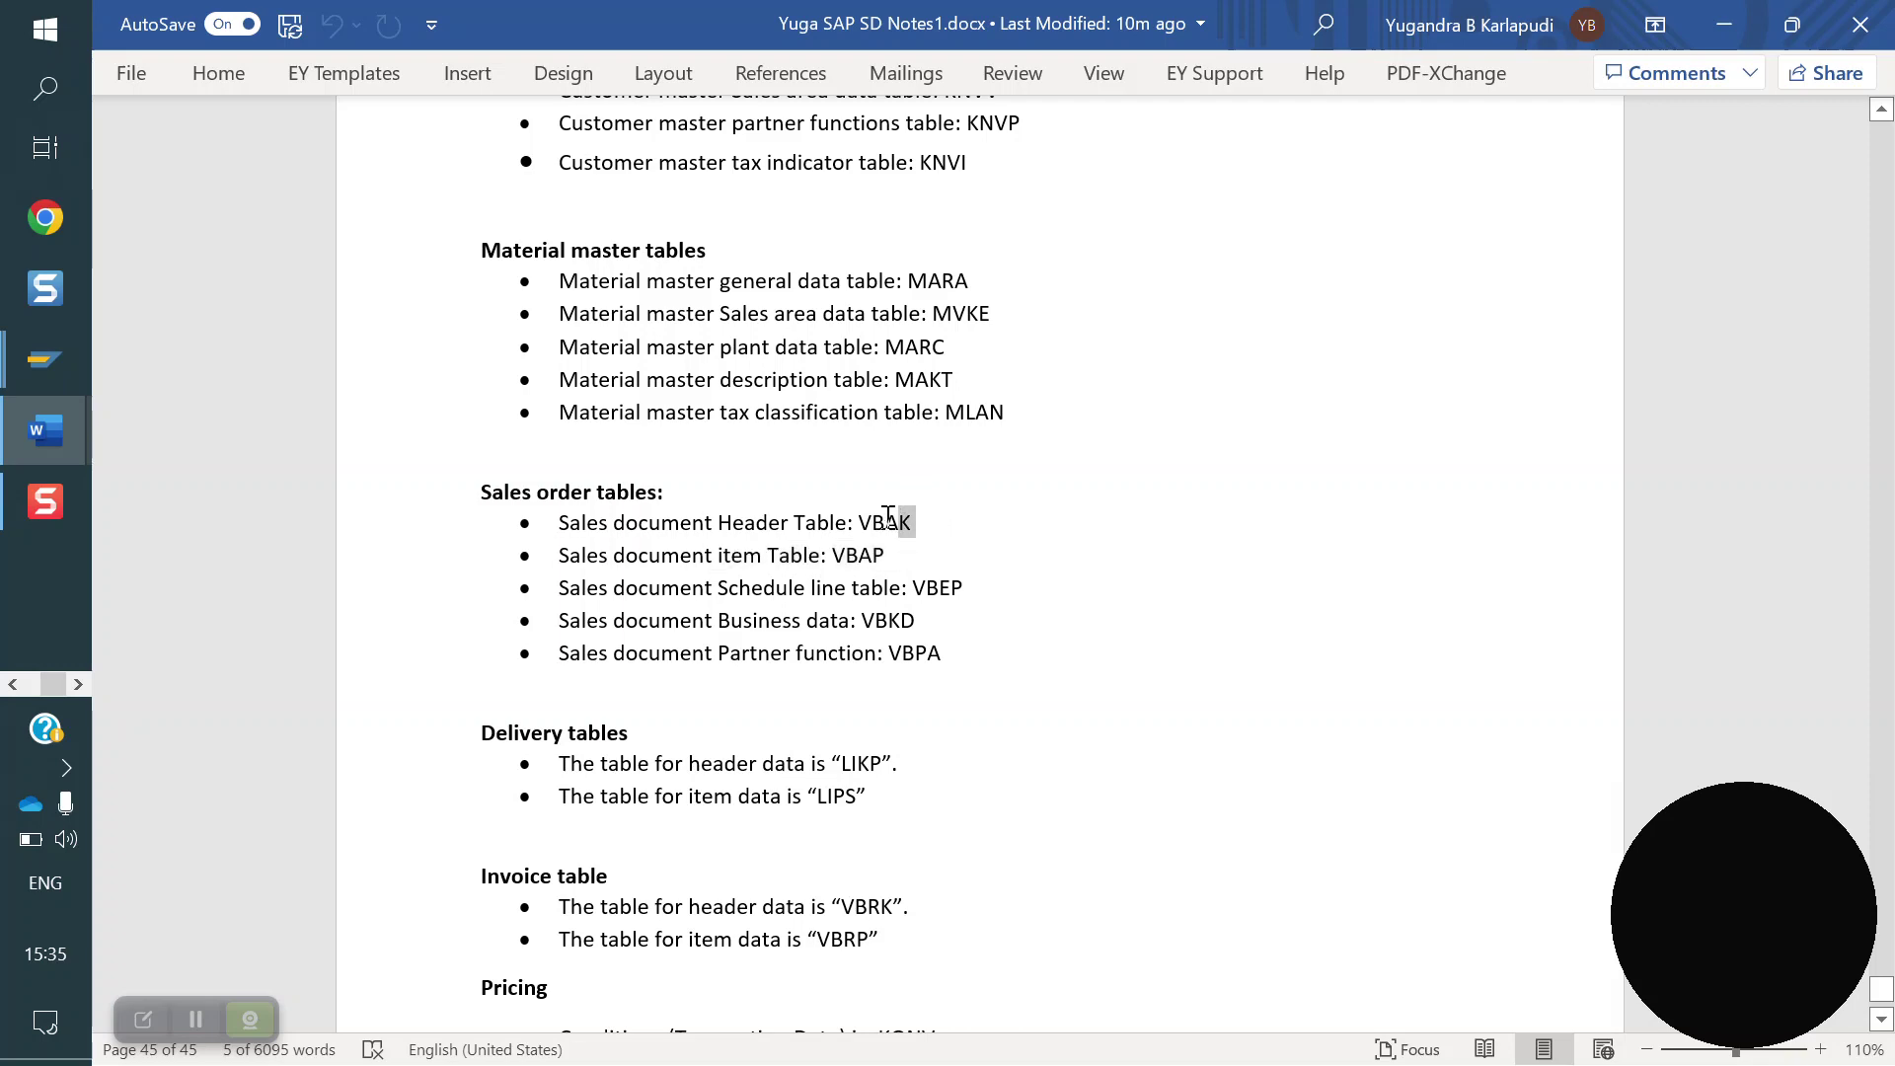
{"action": "left_click_drag", "start_coordinate": [914, 522], "coordinate": [613, 522]}
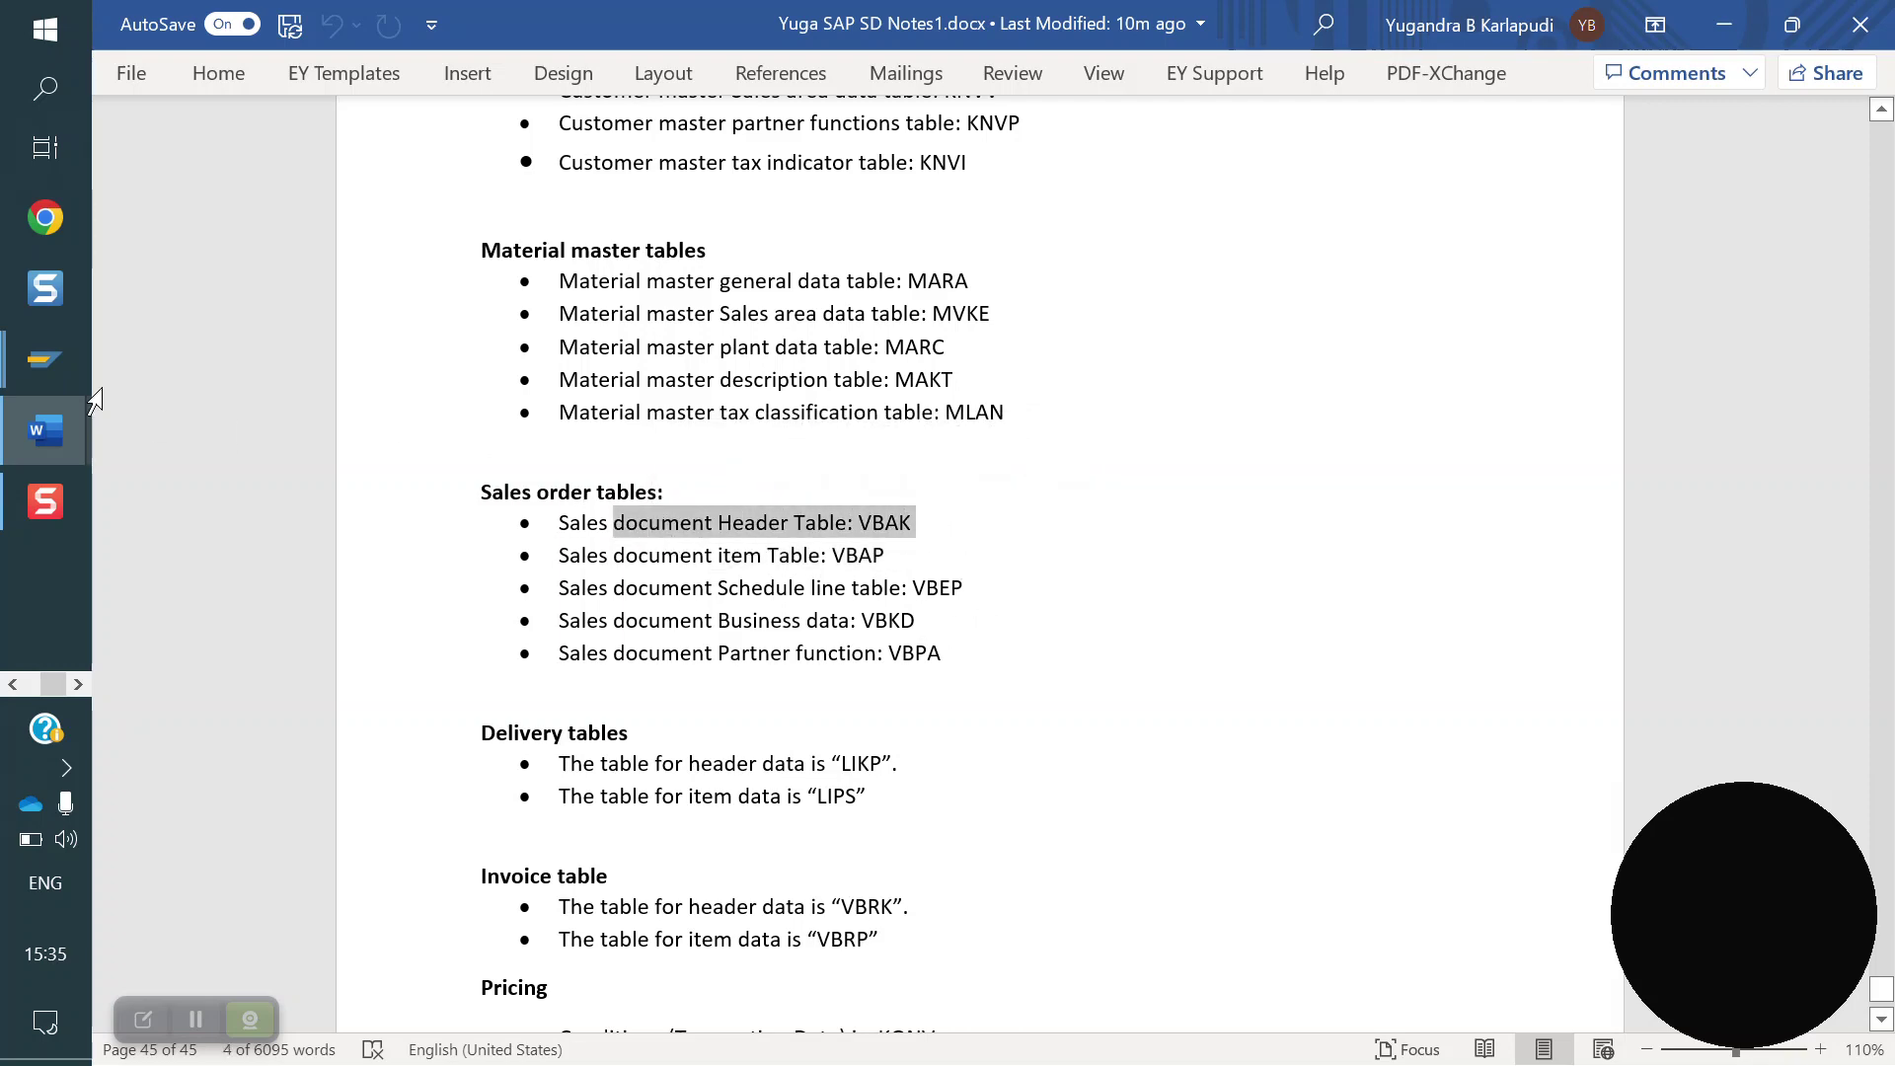
- Display the schedule lines of order item 10 in SAP and match them to the VBEP table in the Word notes
{"action": "mouse_move", "coordinate": [83, 375]}
{"action": "left_click", "coordinate": [294, 491]}
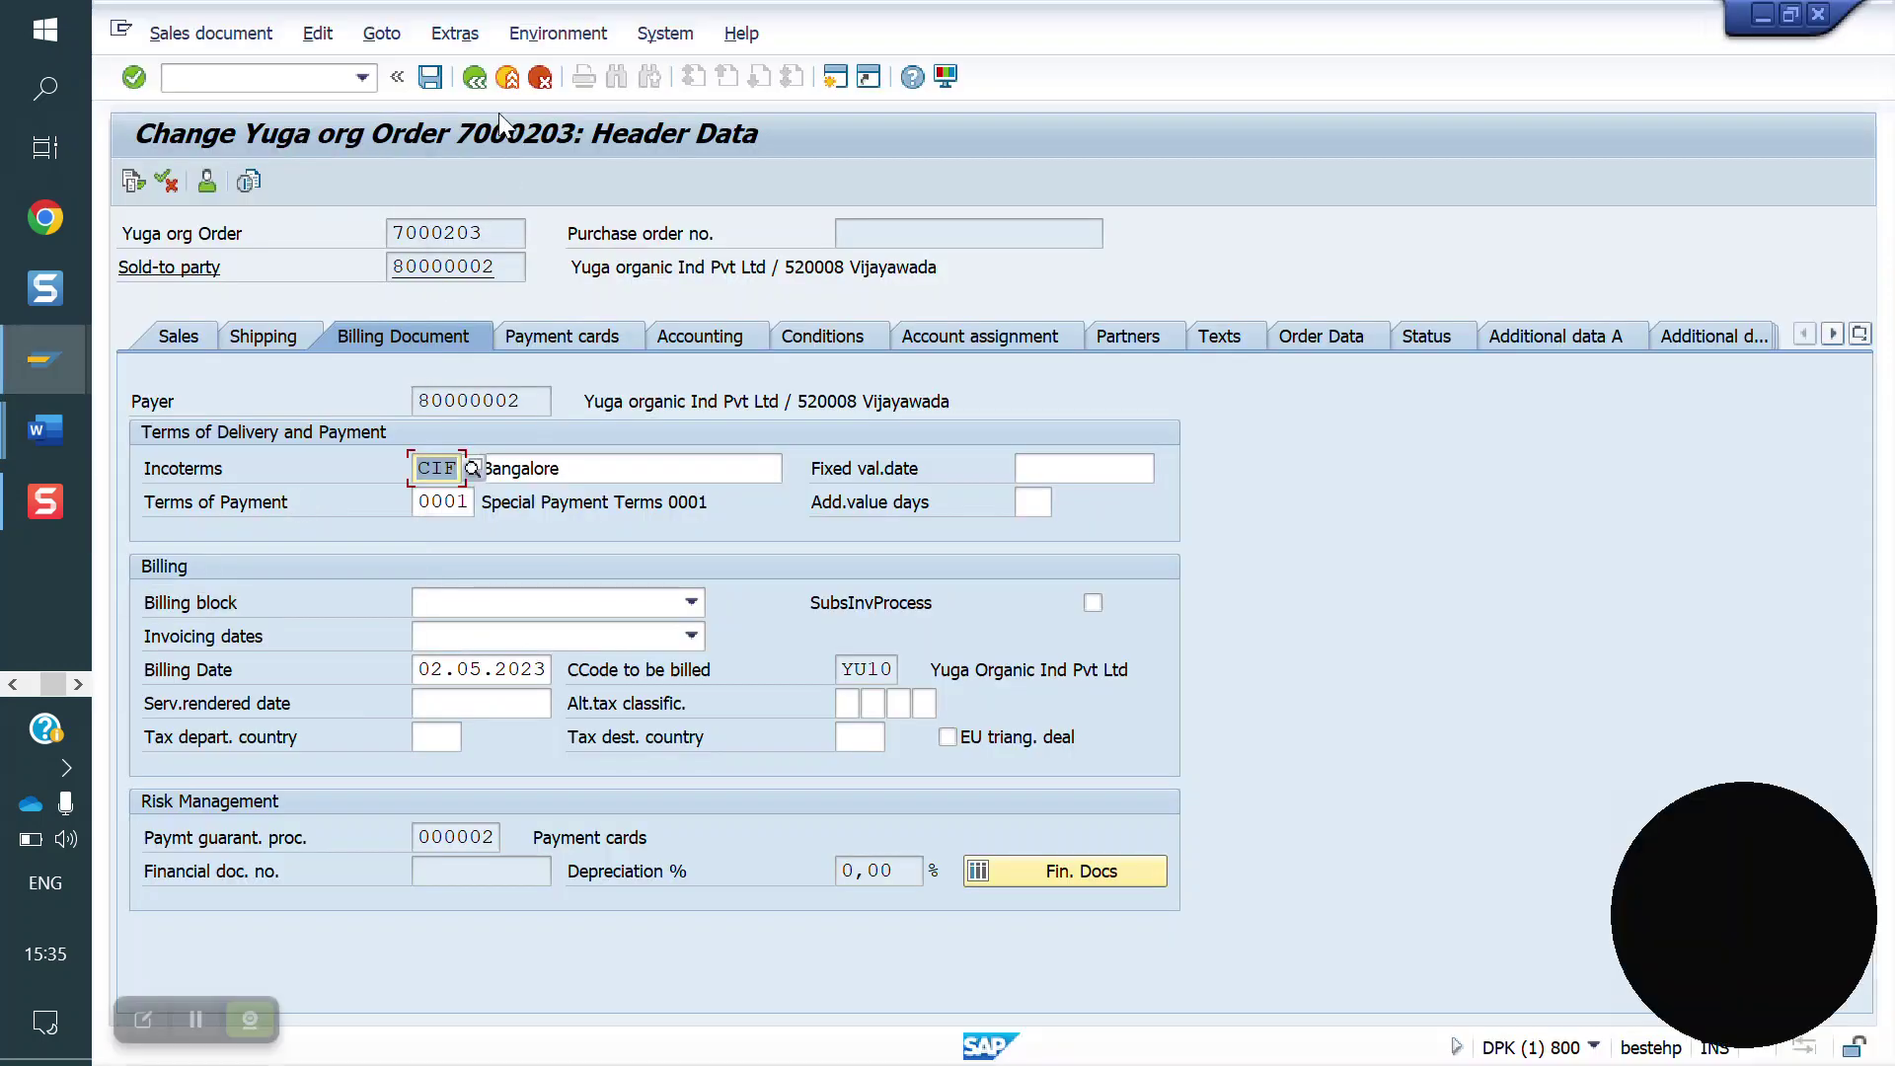
{"action": "left_click", "coordinate": [475, 79]}
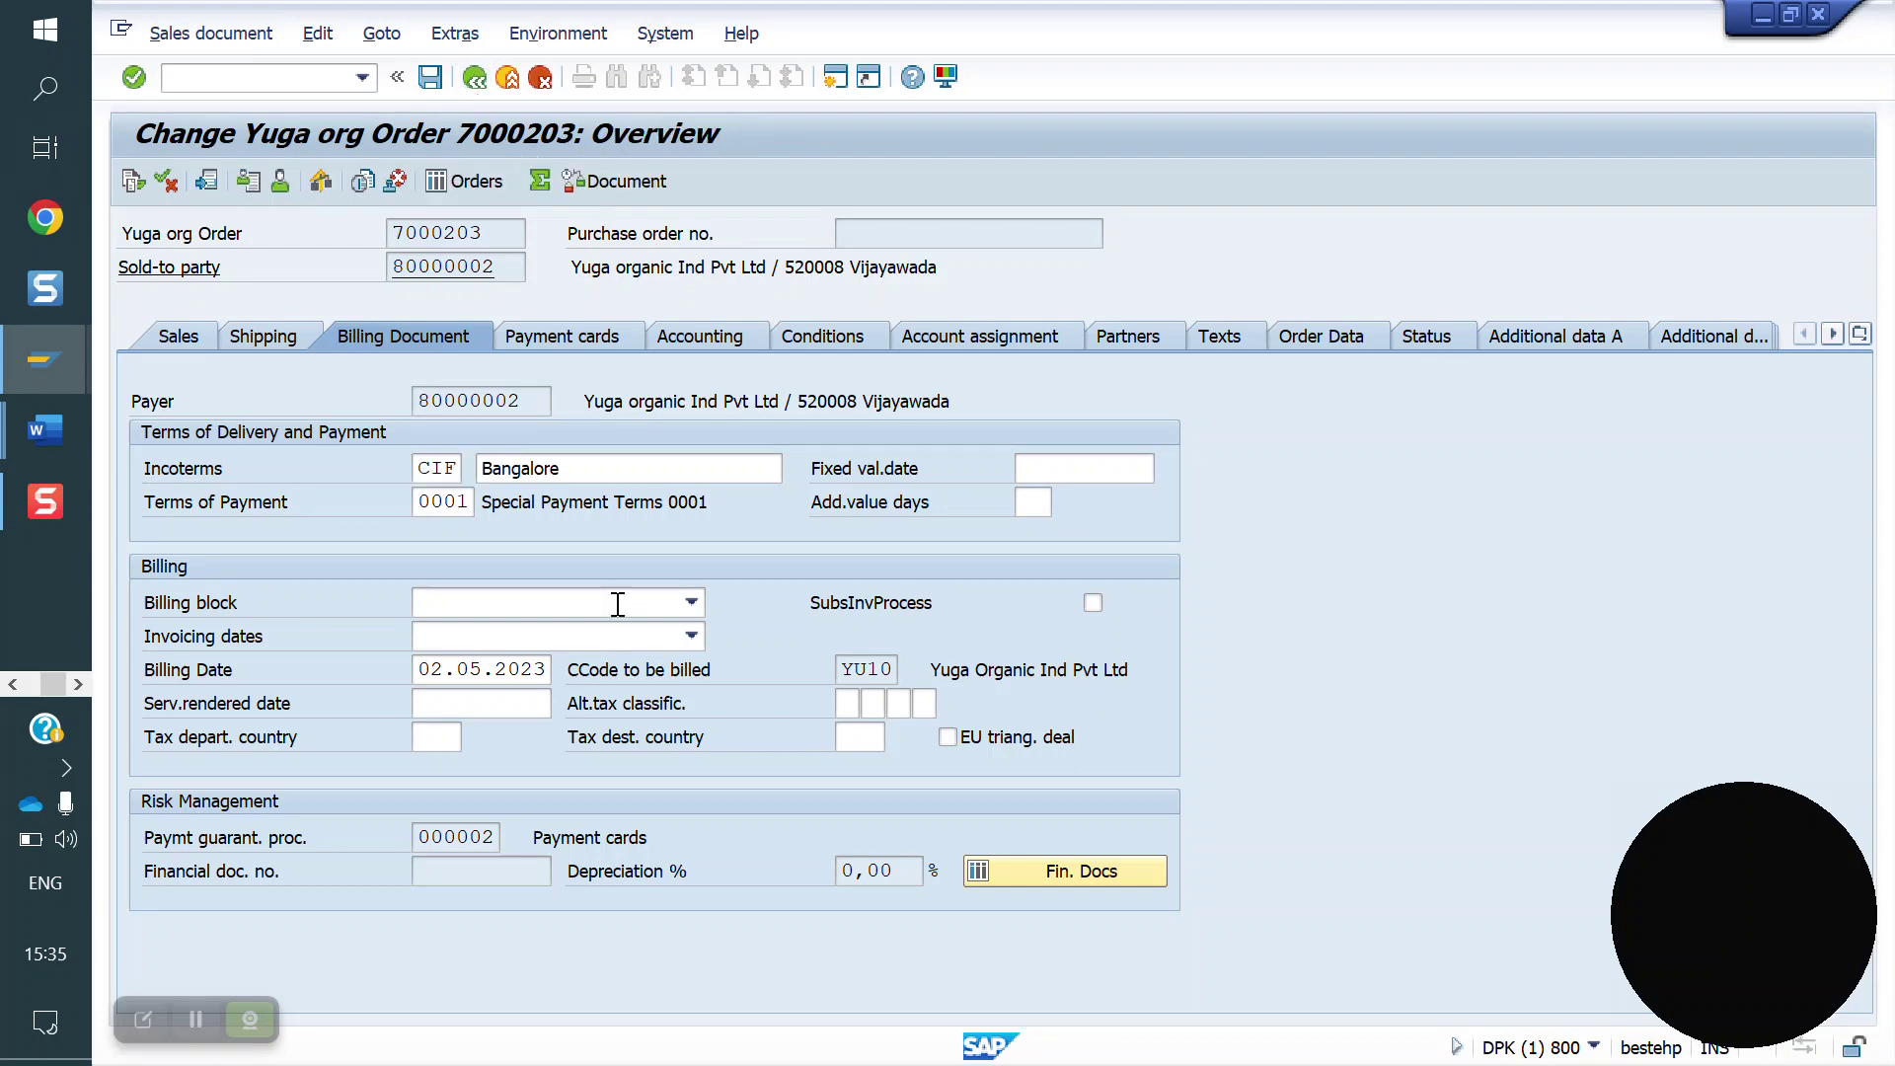
{"action": "double_click", "coordinate": [373, 837]}
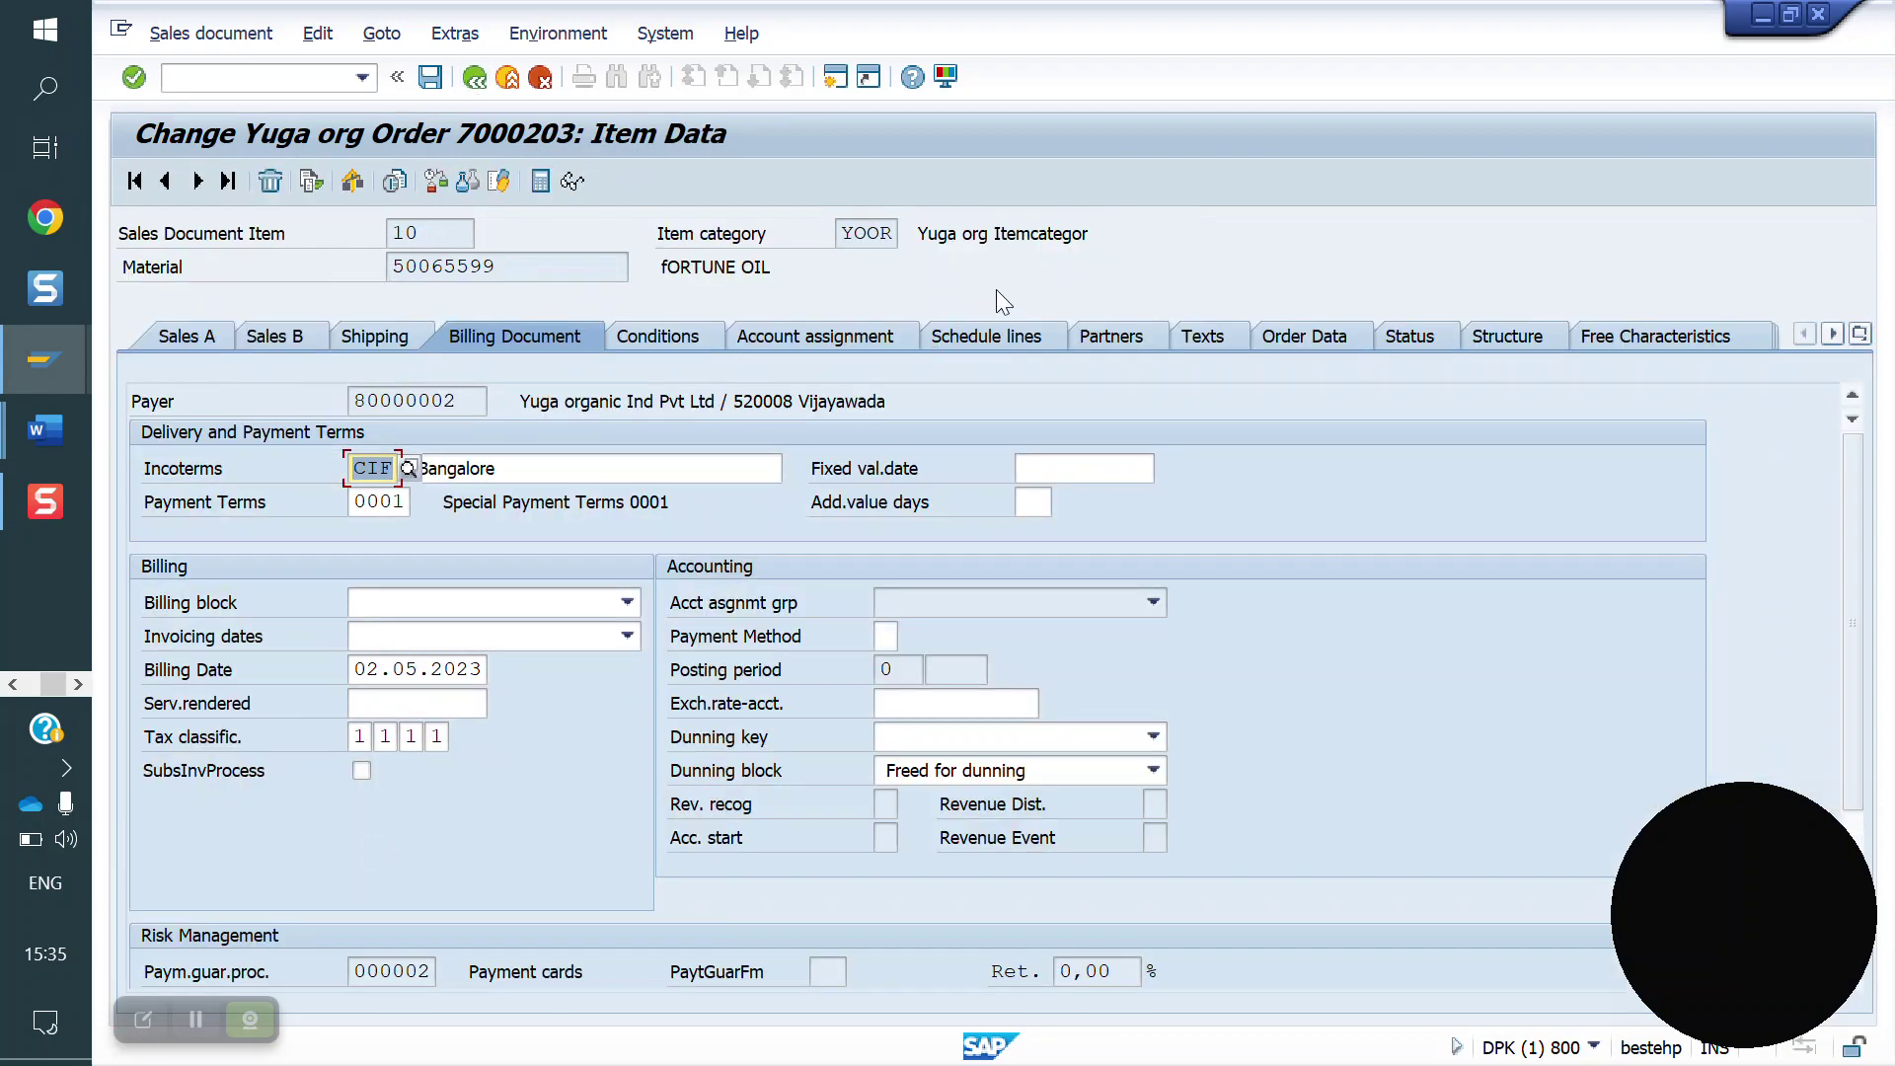
{"action": "left_click", "coordinate": [1004, 347]}
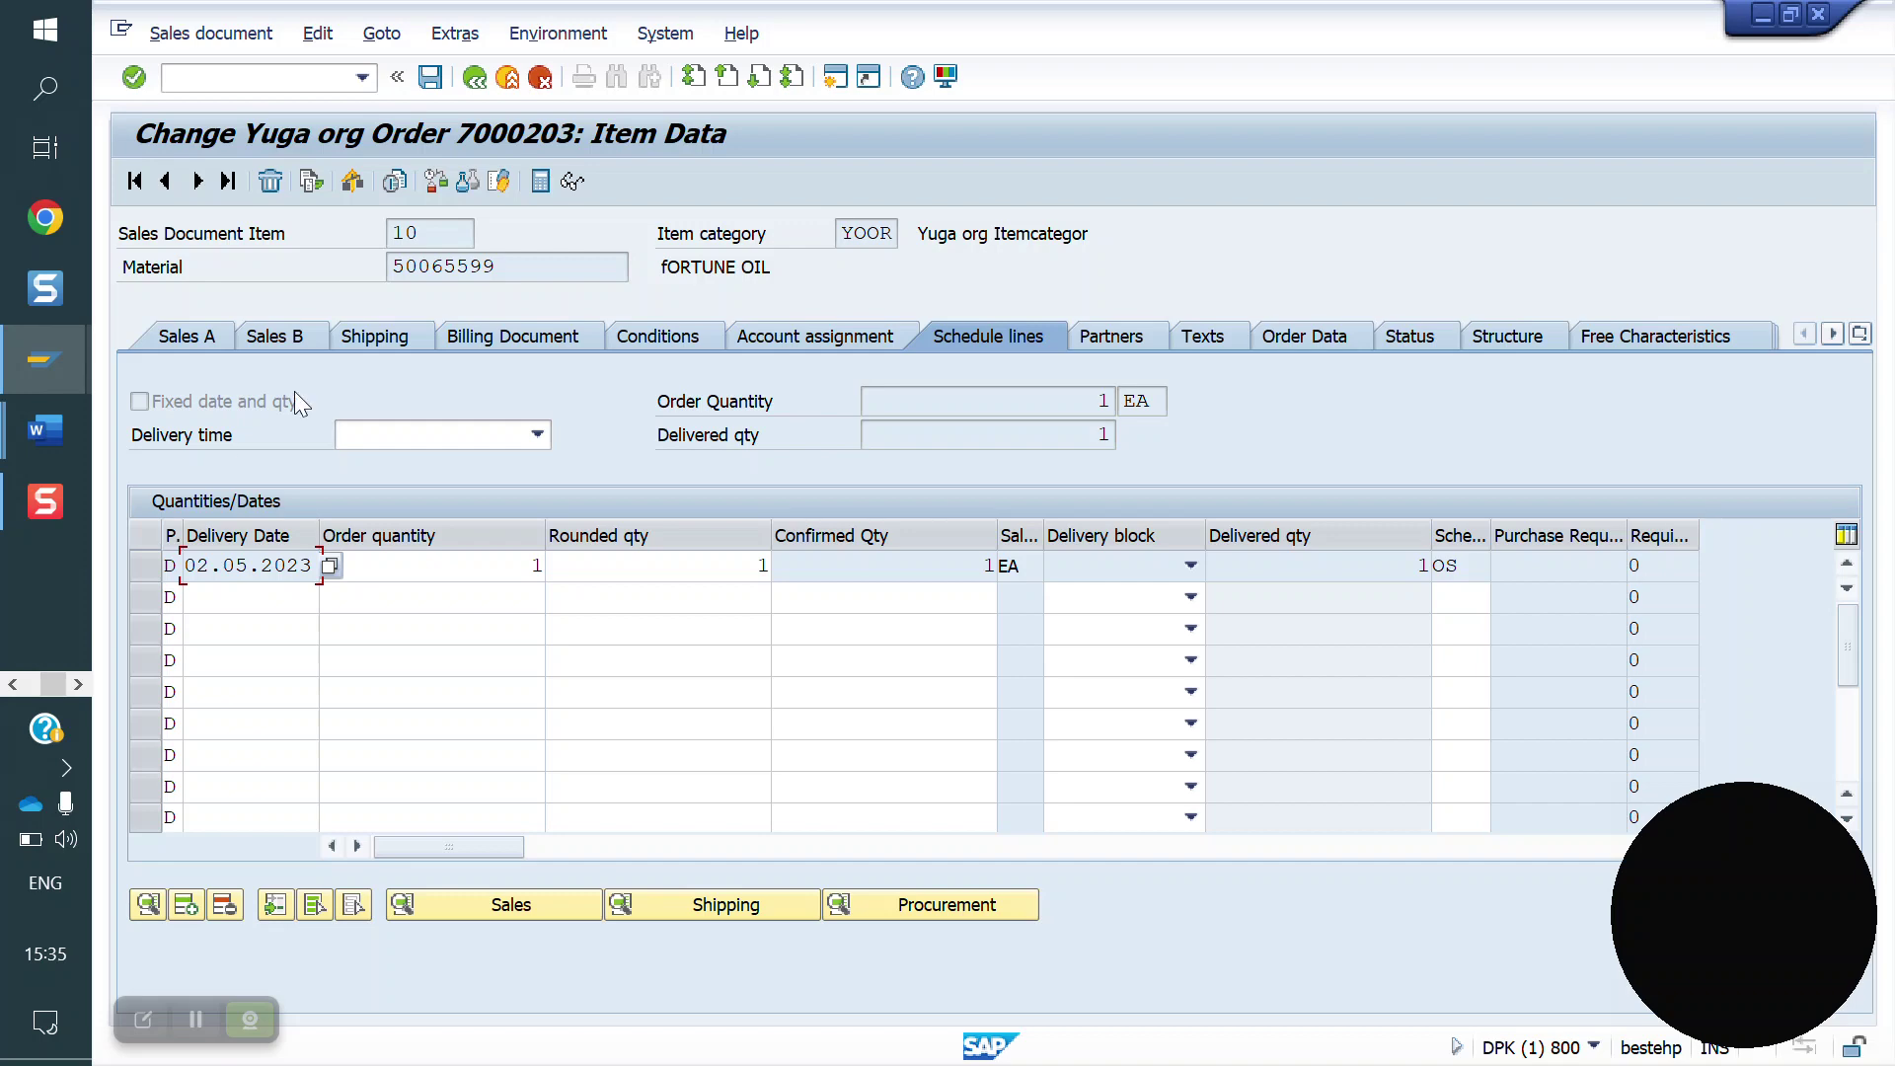
{"action": "mouse_move", "coordinate": [37, 441]}
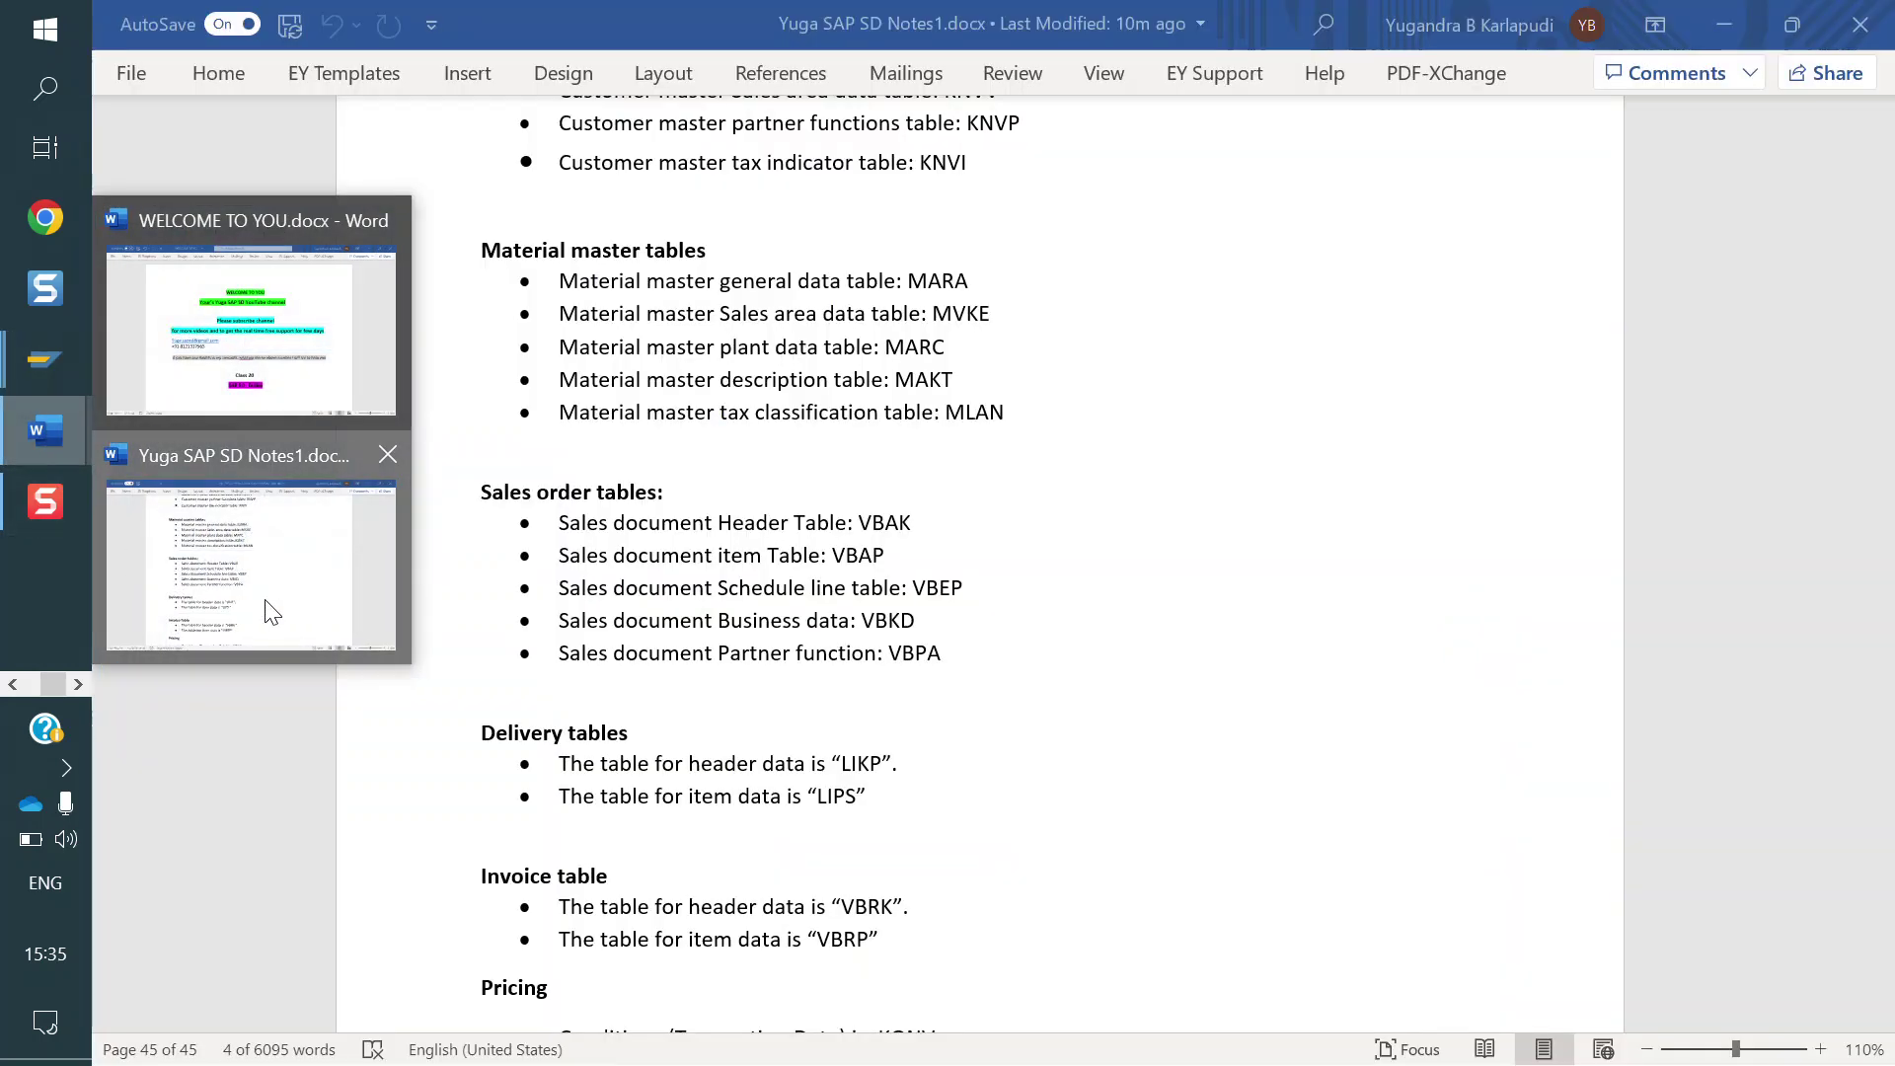
{"action": "left_click", "coordinate": [267, 487]}
{"action": "left_click_drag", "start_coordinate": [984, 587], "coordinate": [584, 587]}
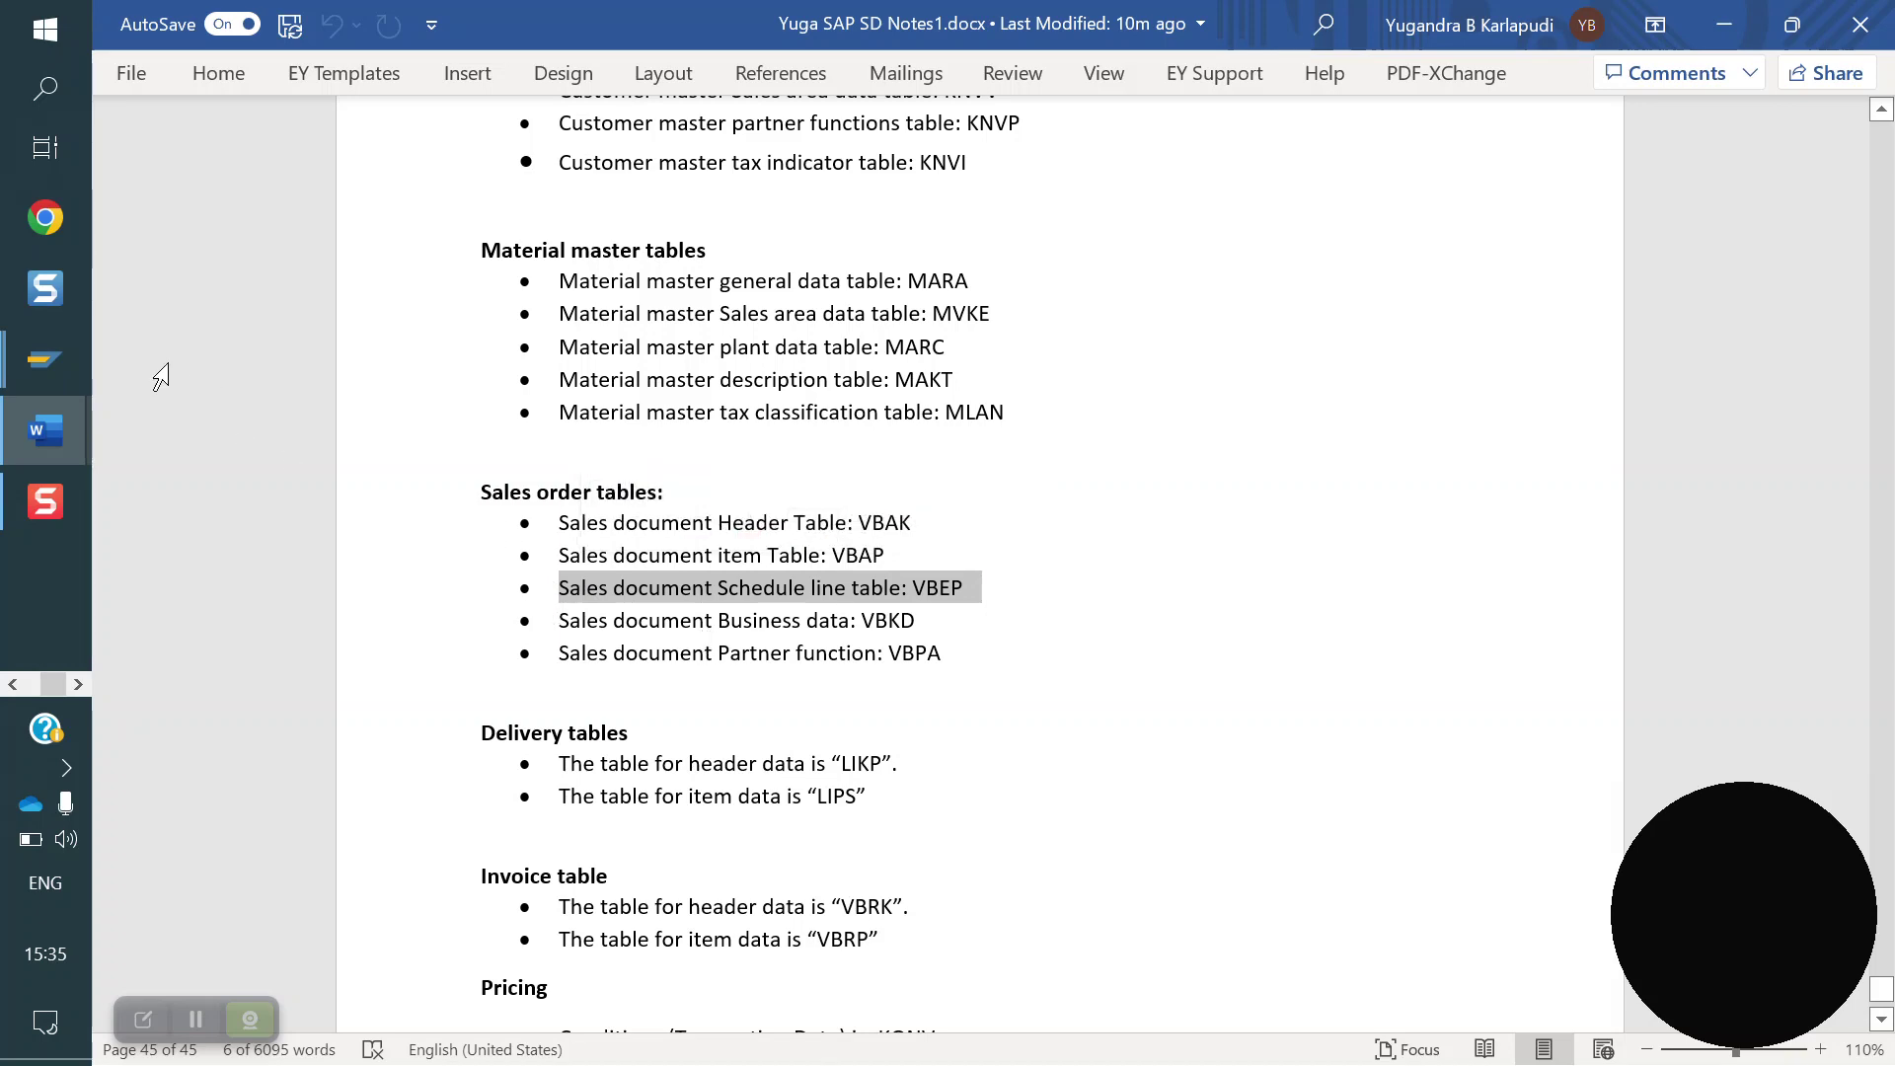
- Return to the order overview in SAP and relate its business data to the VBKD table in the Word notes
{"action": "mouse_move", "coordinate": [67, 355]}
{"action": "left_click", "coordinate": [260, 515]}
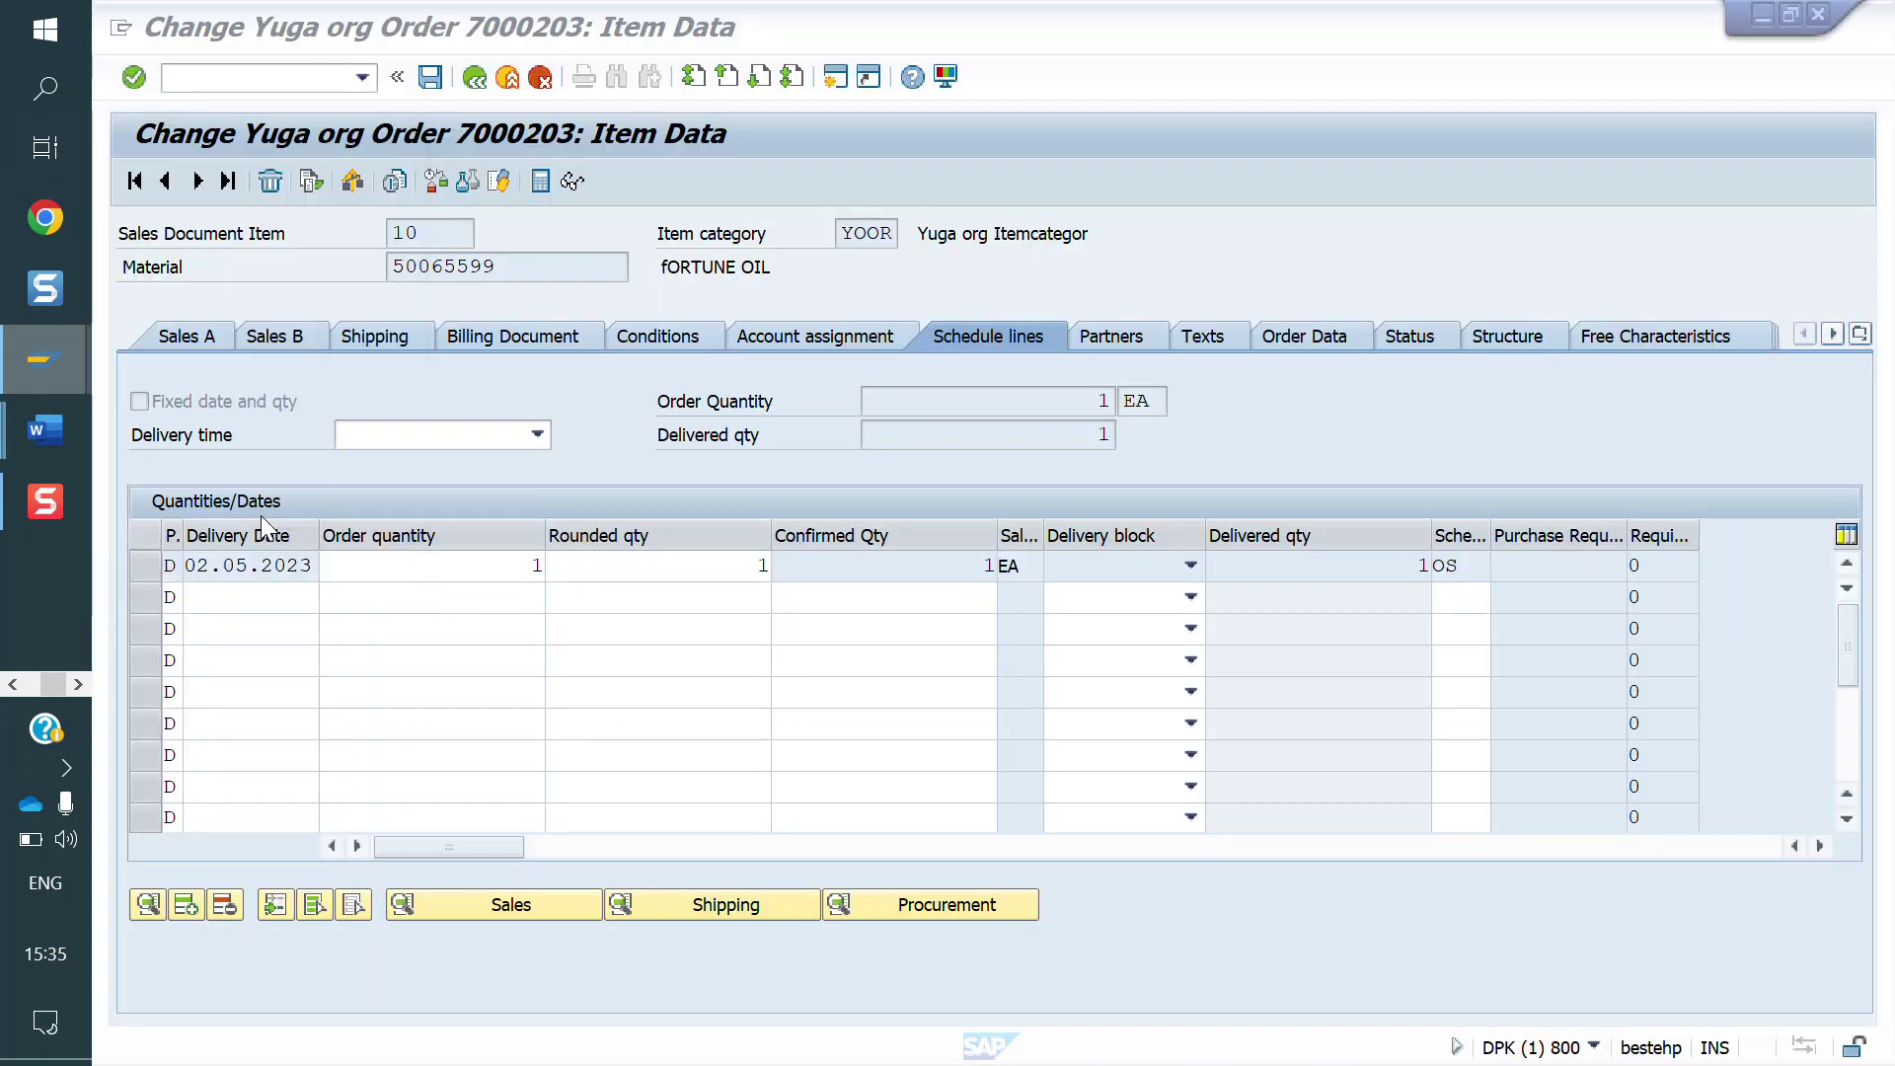
{"action": "left_click", "coordinate": [474, 79]}
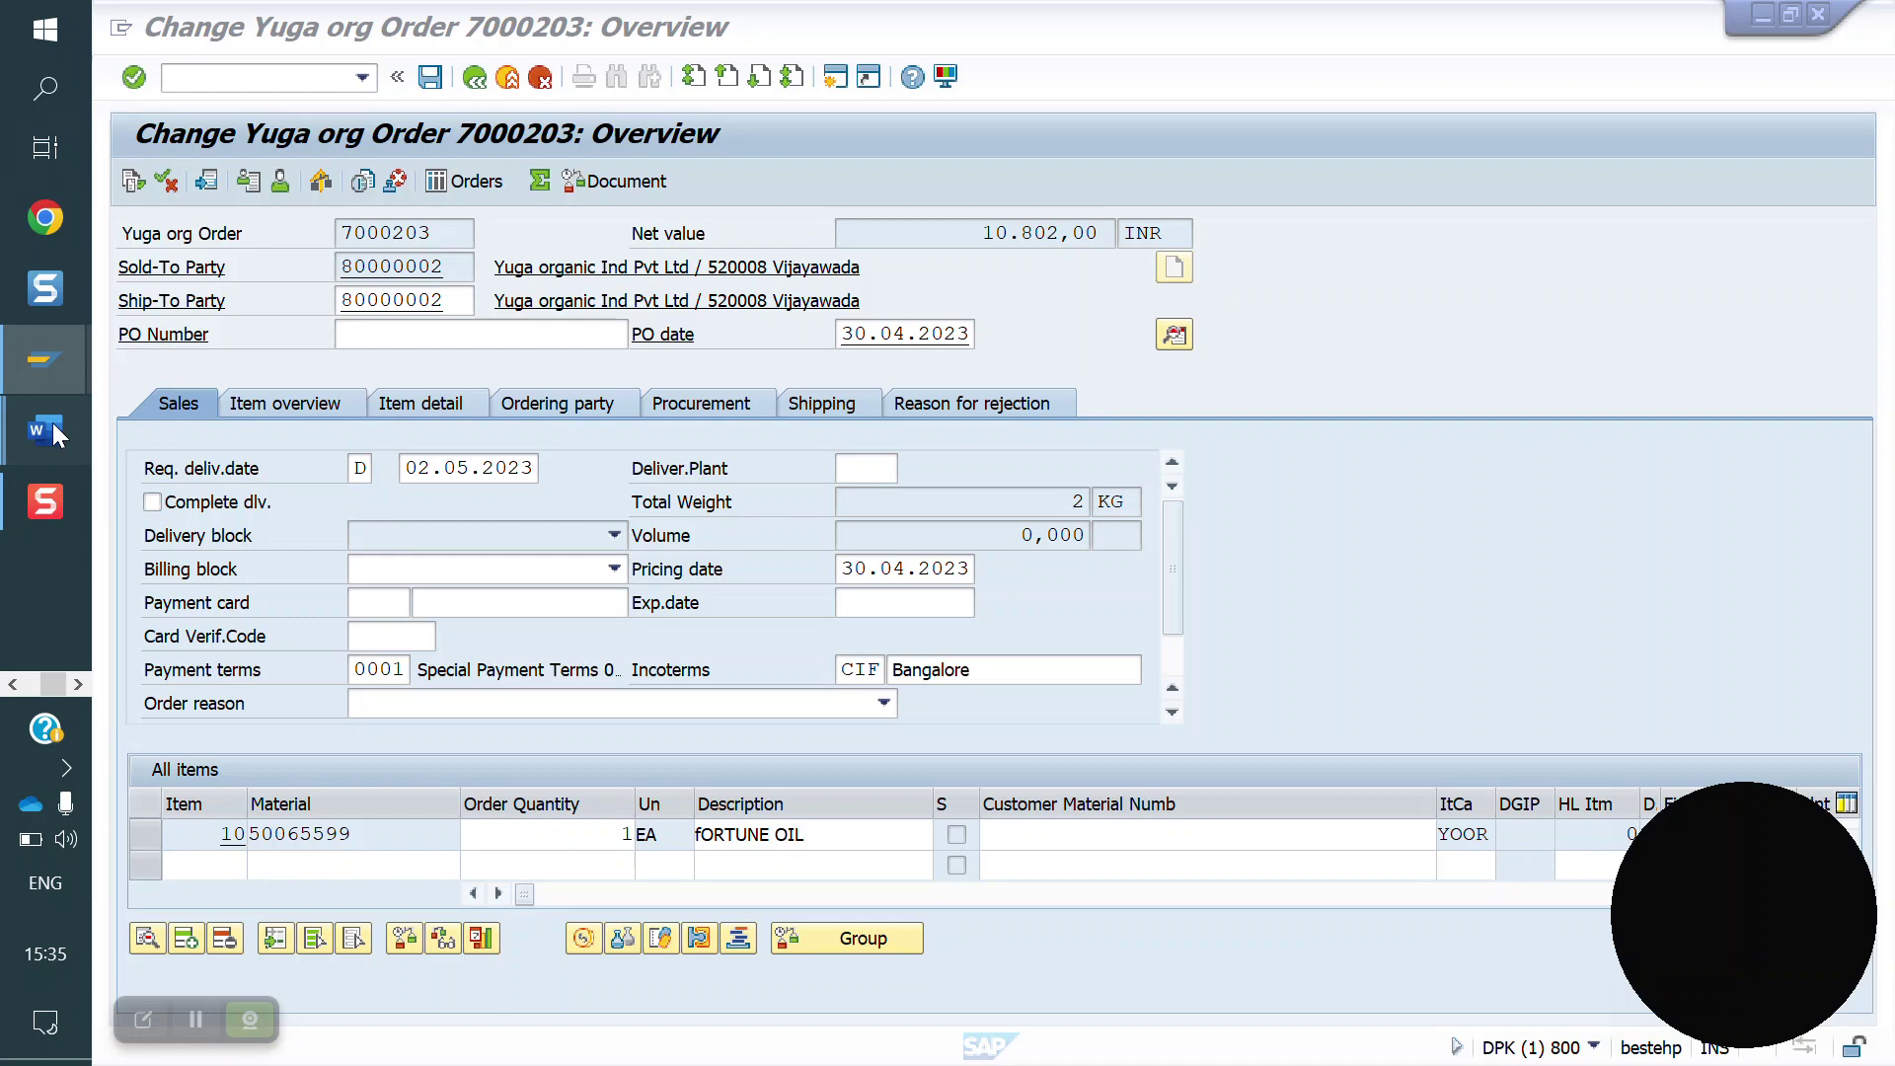
{"action": "mouse_move", "coordinate": [65, 422]}
{"action": "left_click", "coordinate": [162, 507]}
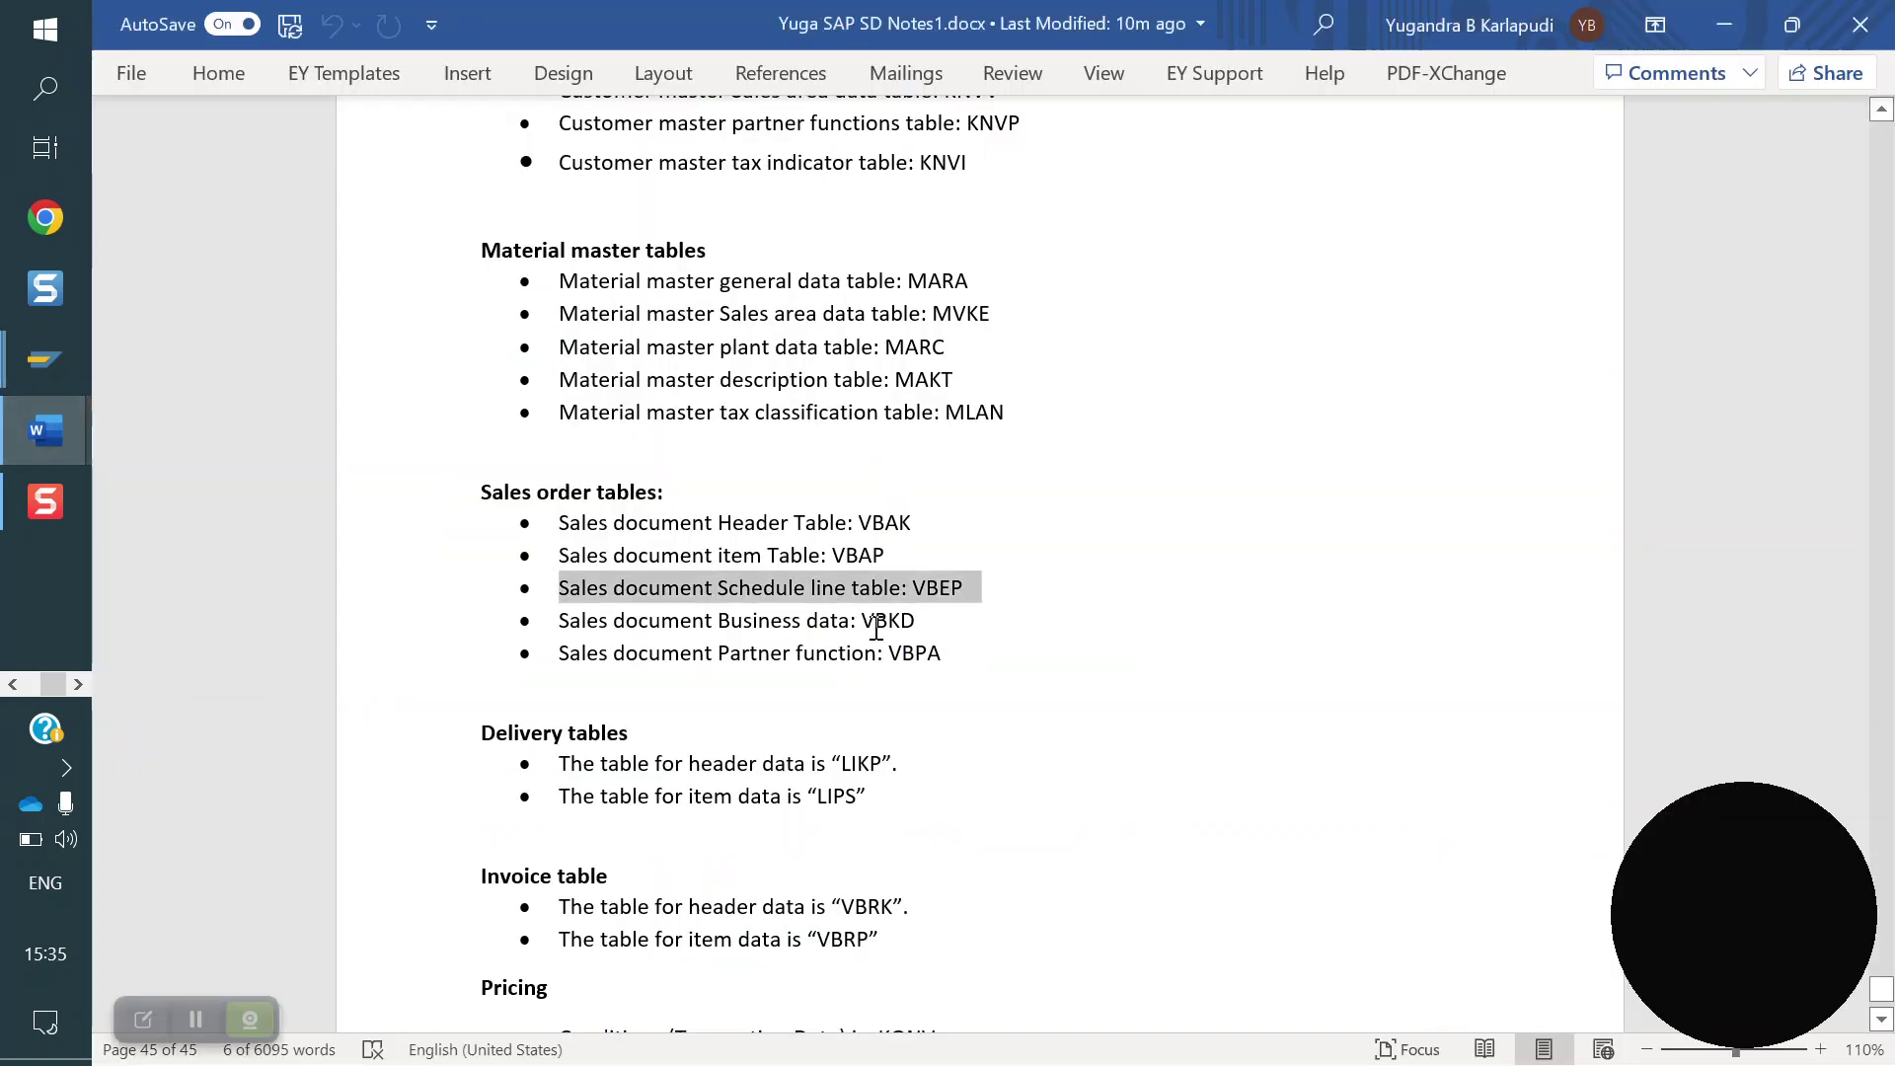
{"action": "left_click", "coordinate": [943, 619]}
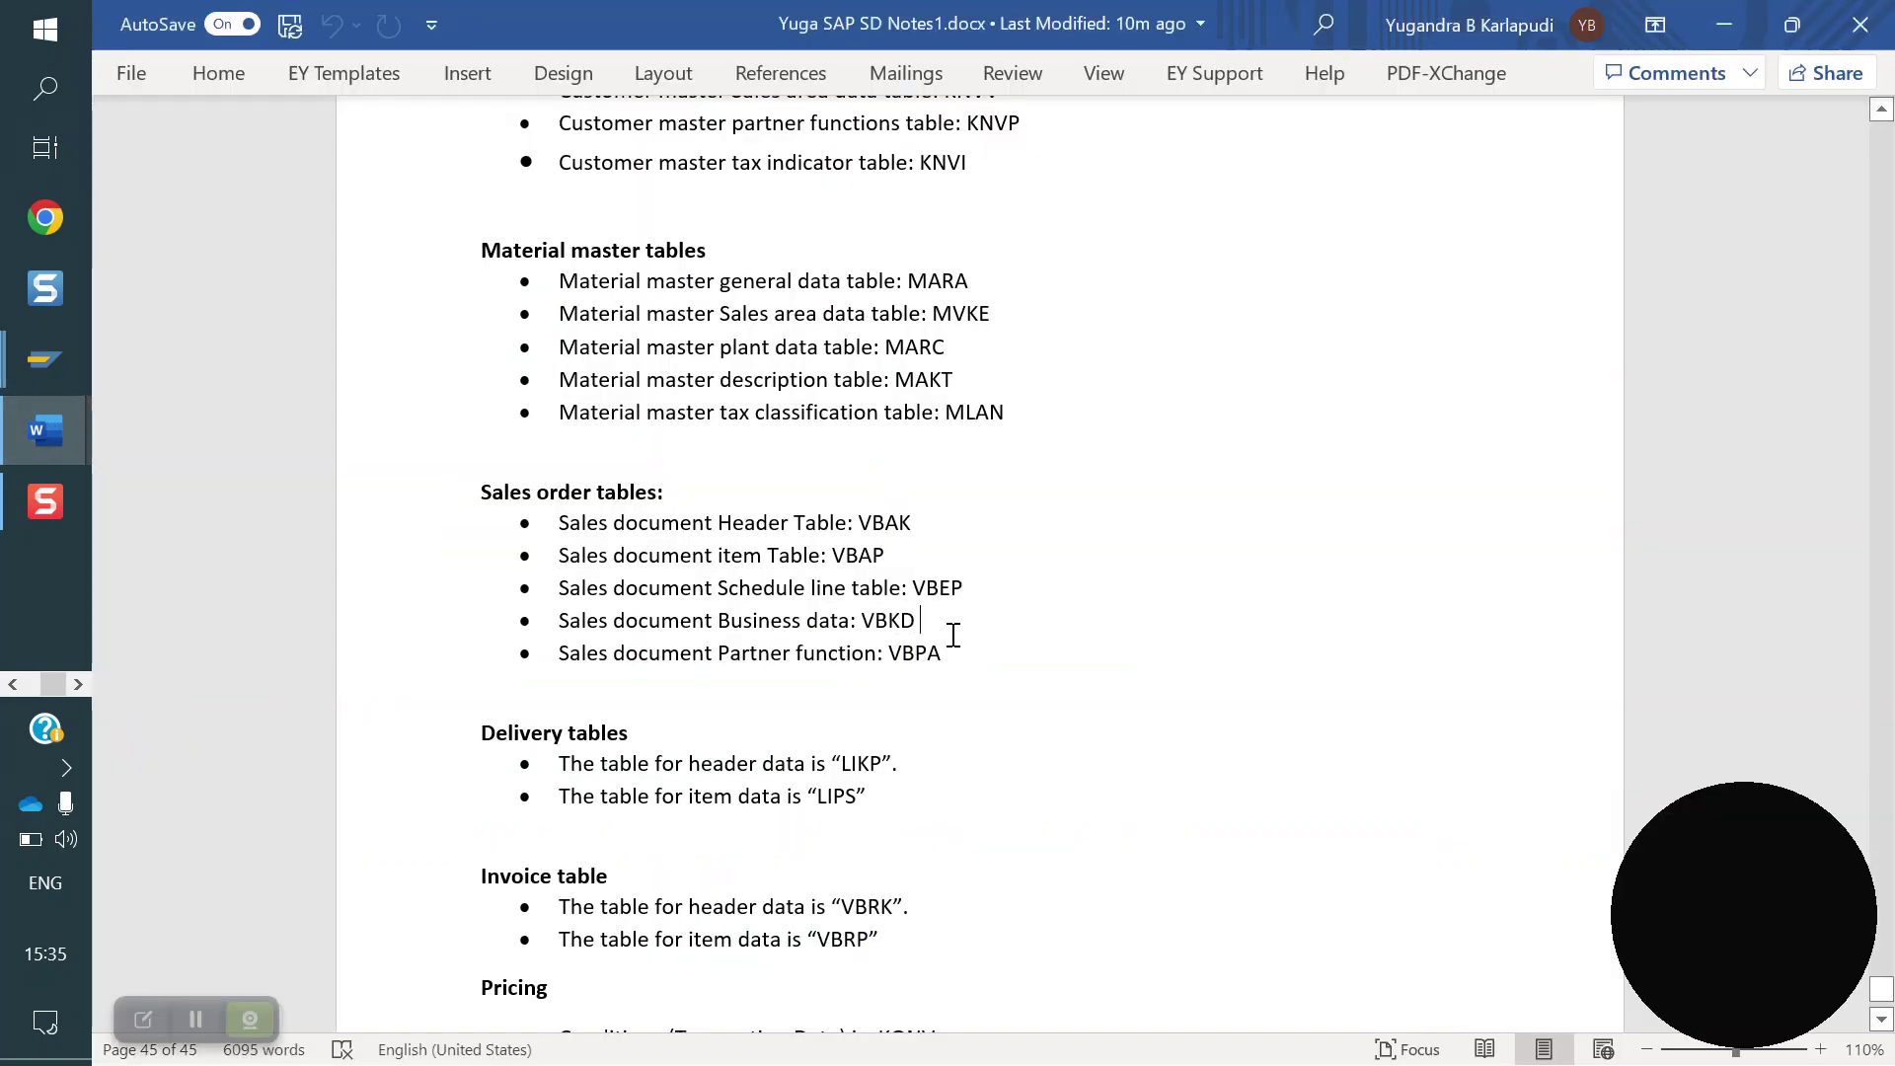
- Switch to SAP and display the partner functions in the sales order's header data
{"action": "mouse_move", "coordinate": [45, 359]}
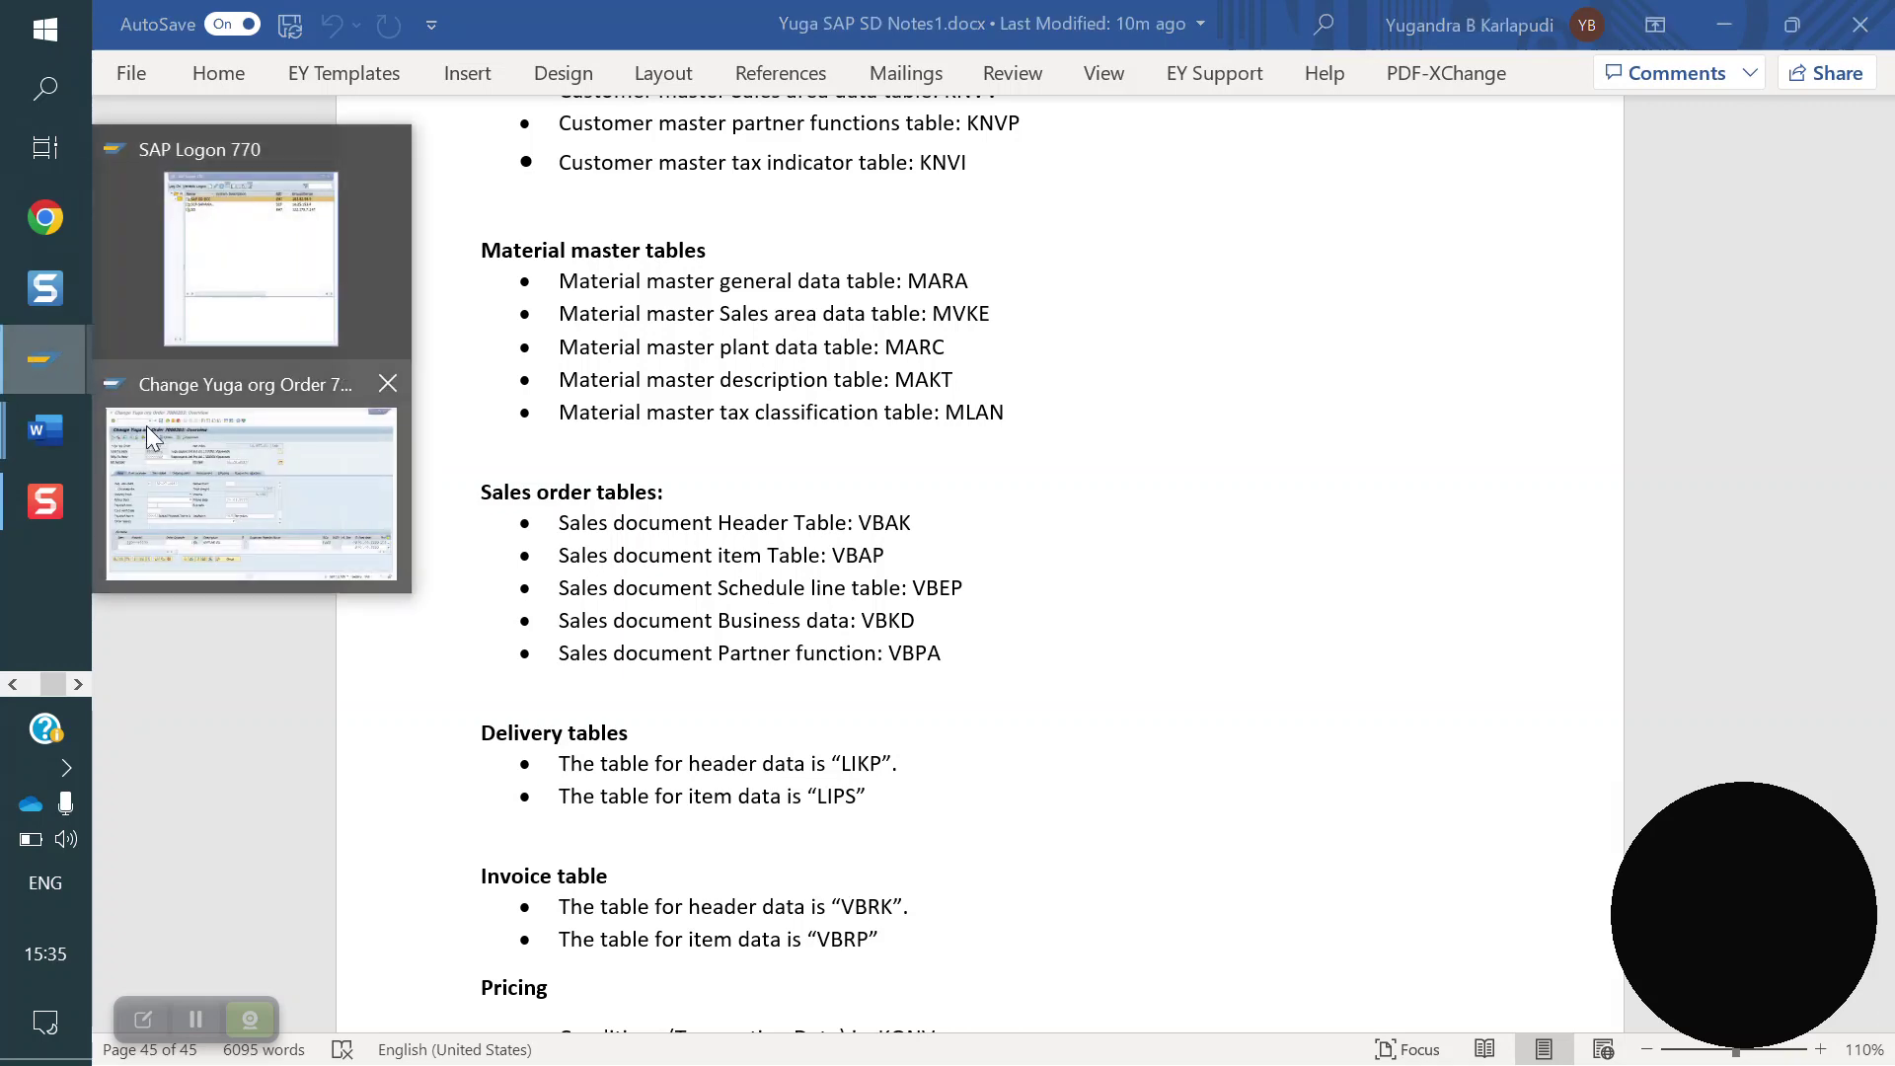
{"action": "left_click", "coordinate": [251, 477]}
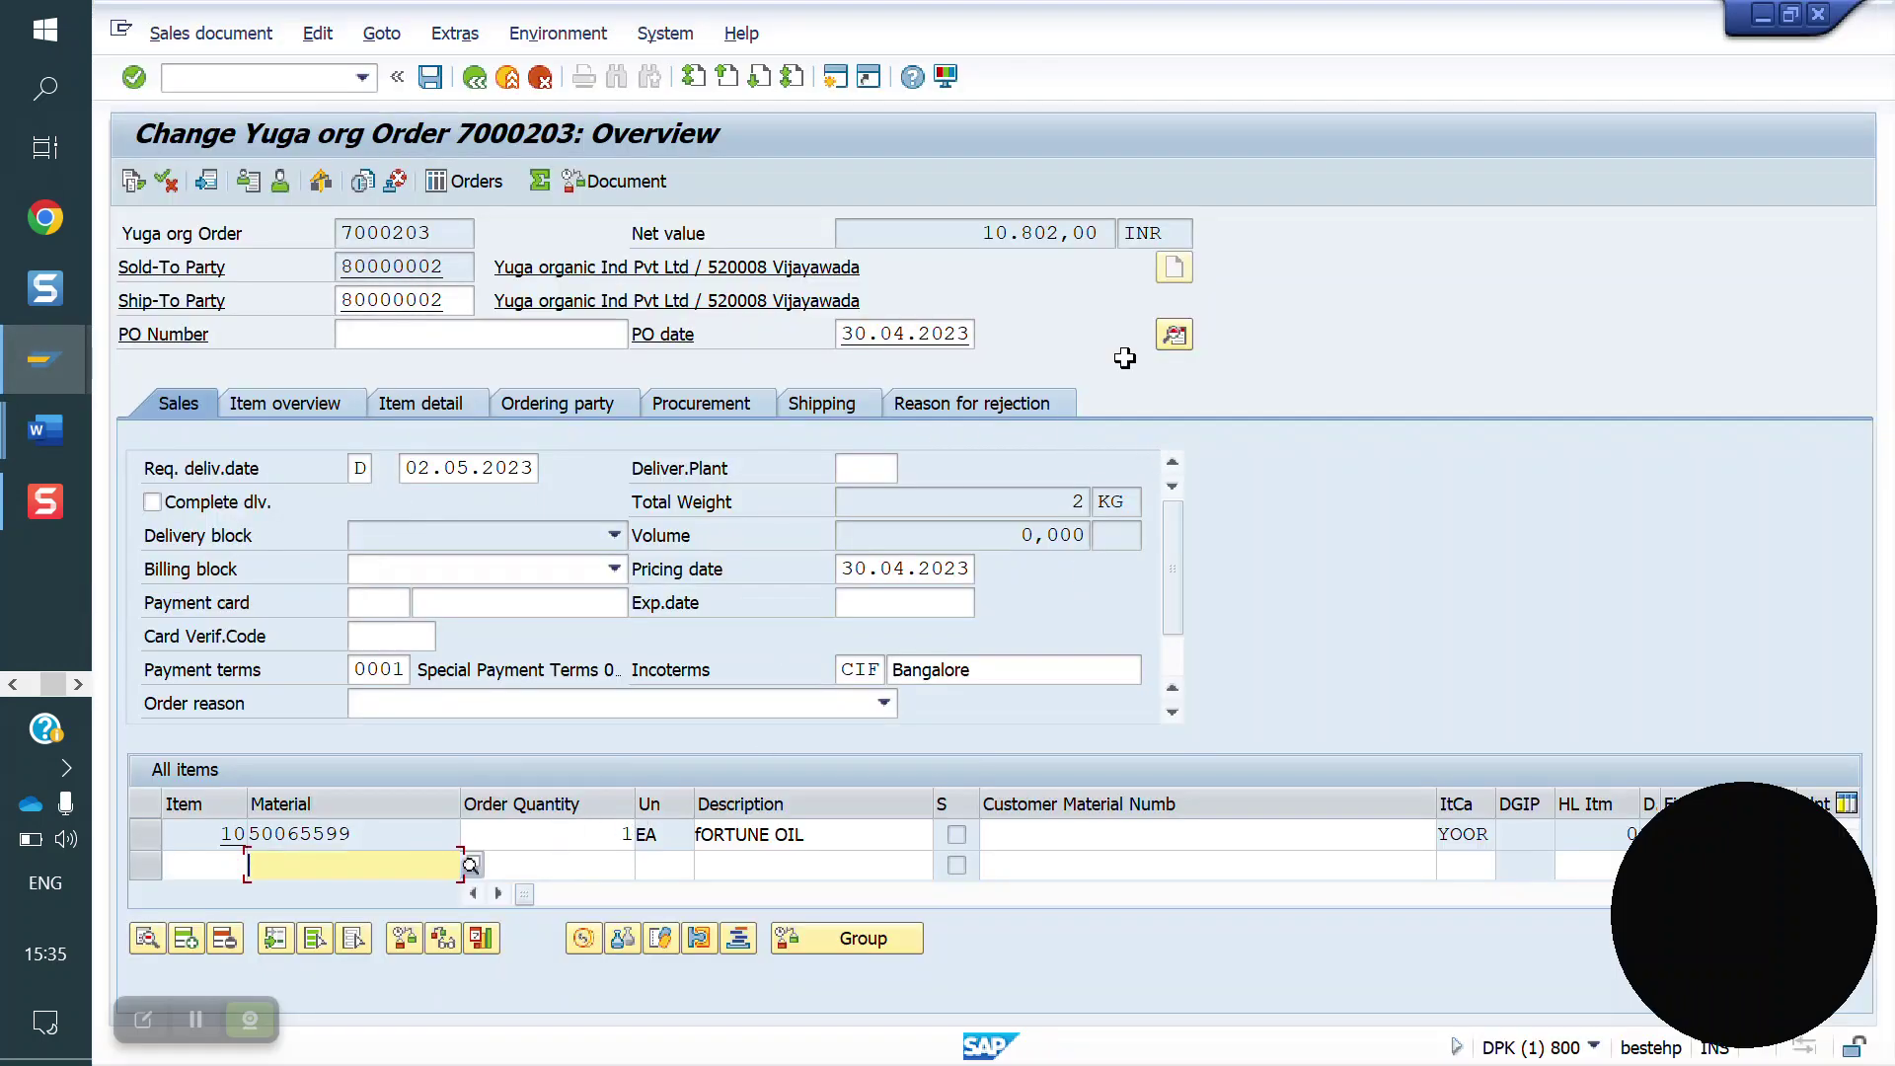
{"action": "left_click", "coordinate": [1177, 333]}
{"action": "left_click", "coordinate": [1154, 338]}
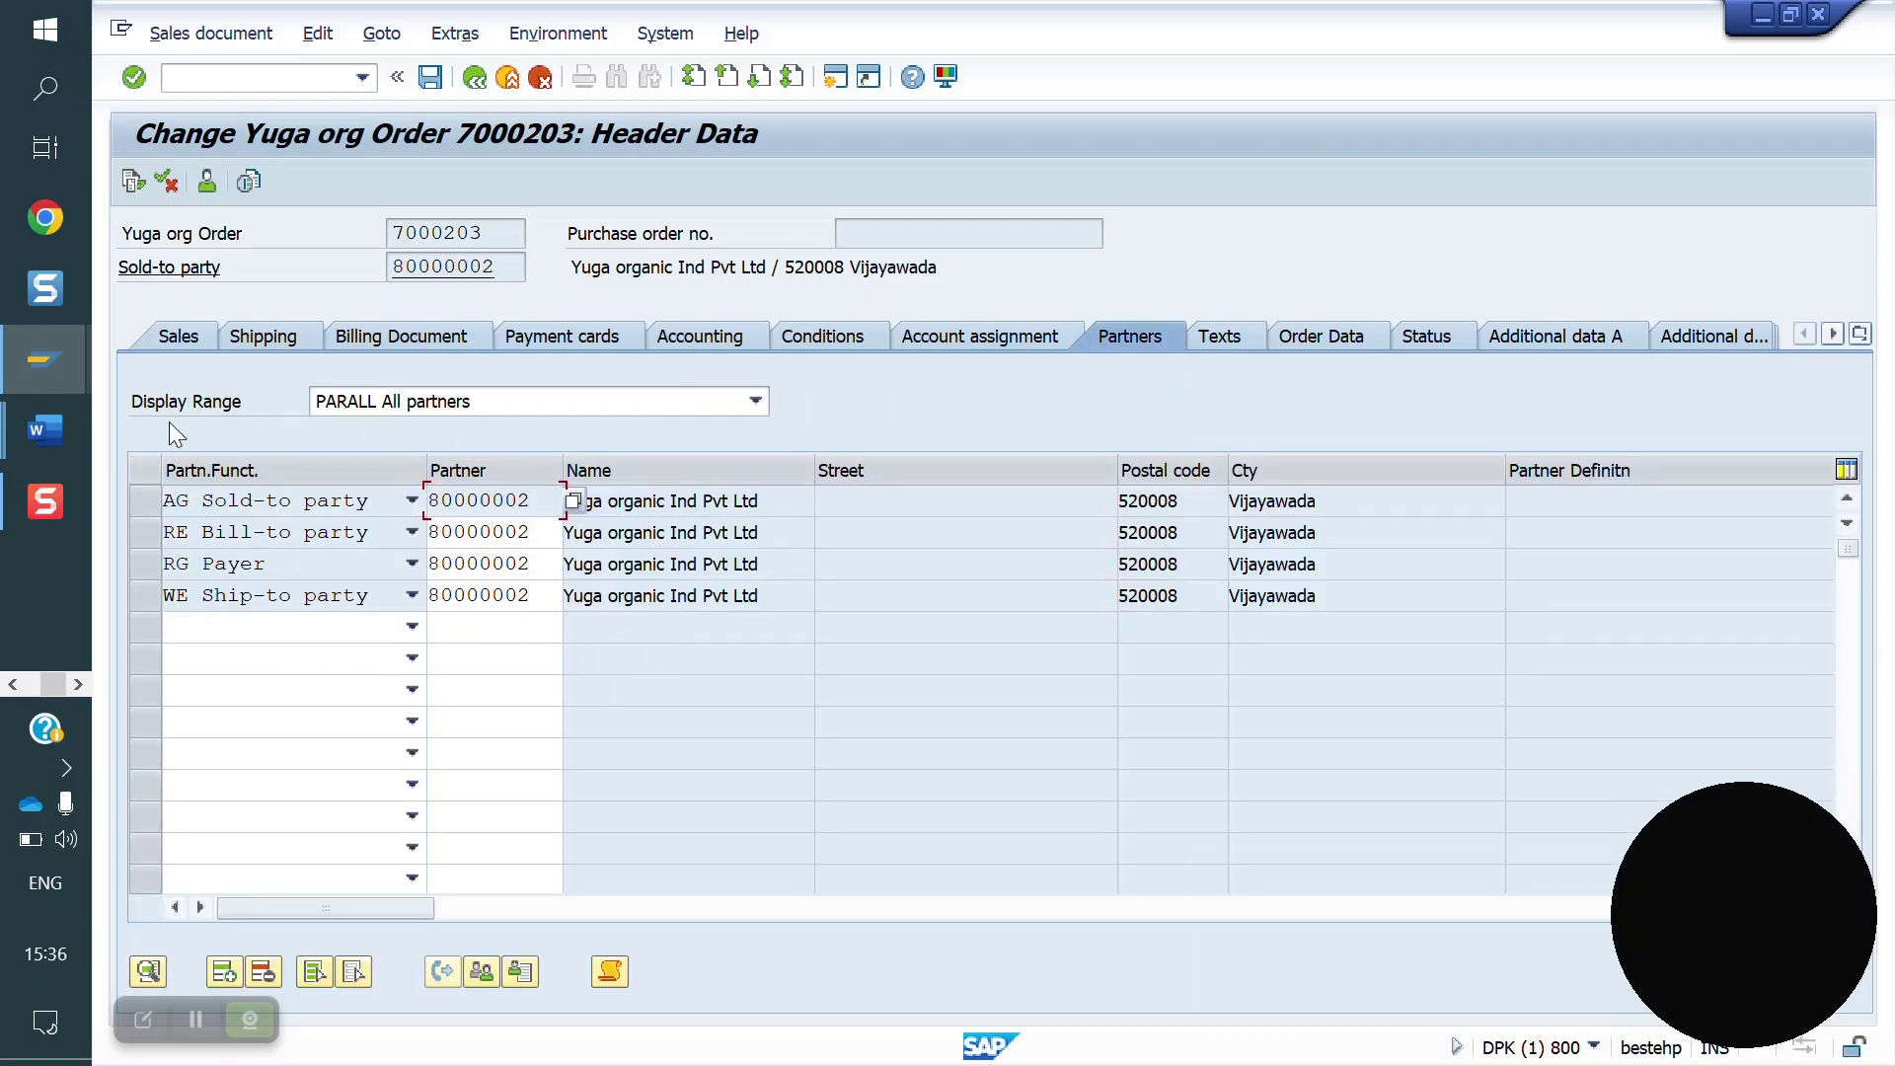
- Switch to the Word notes and highlight the delivery header table LIKP and the delivery item table LIPS
{"action": "mouse_move", "coordinate": [44, 430]}
{"action": "left_click", "coordinate": [190, 558]}
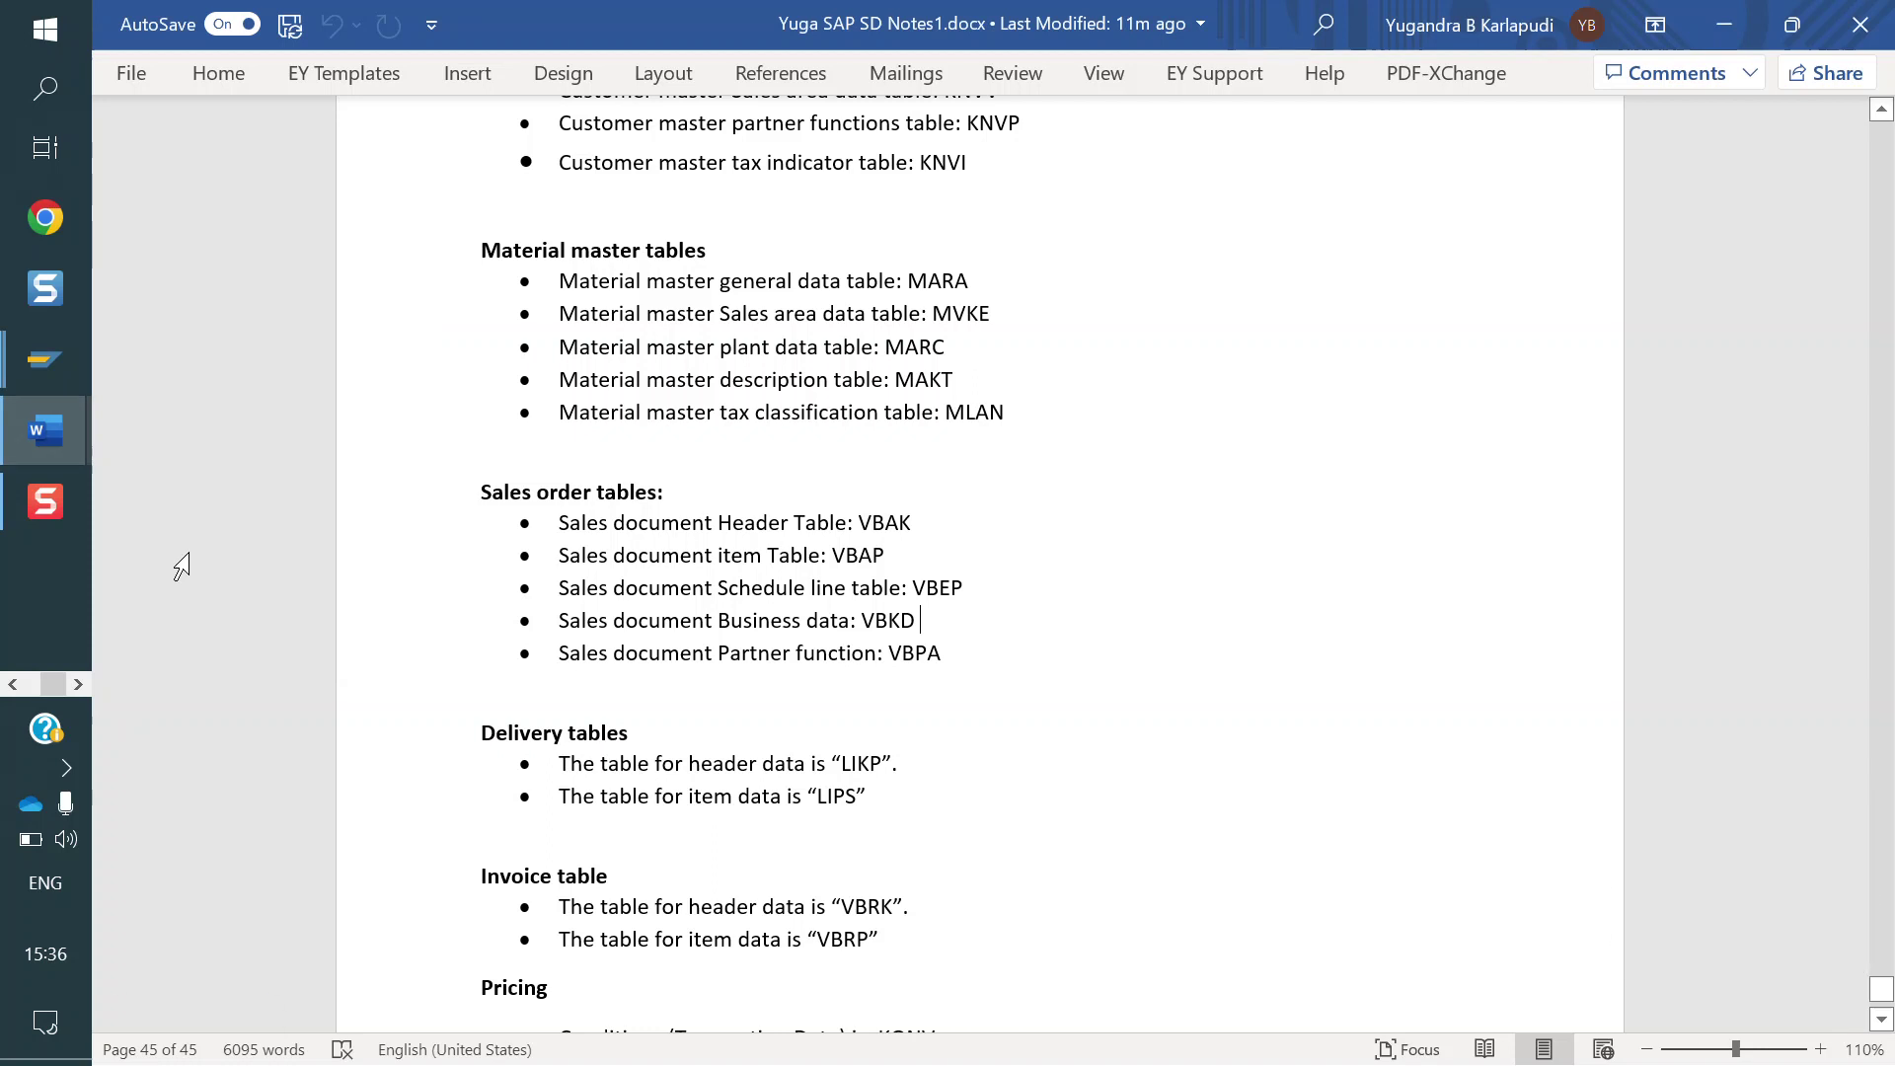
{"action": "scroll", "coordinate": [542, 685], "scroll_direction": "down", "scroll_amount": 3}
{"action": "left_click_drag", "start_coordinate": [926, 500], "coordinate": [546, 503]}
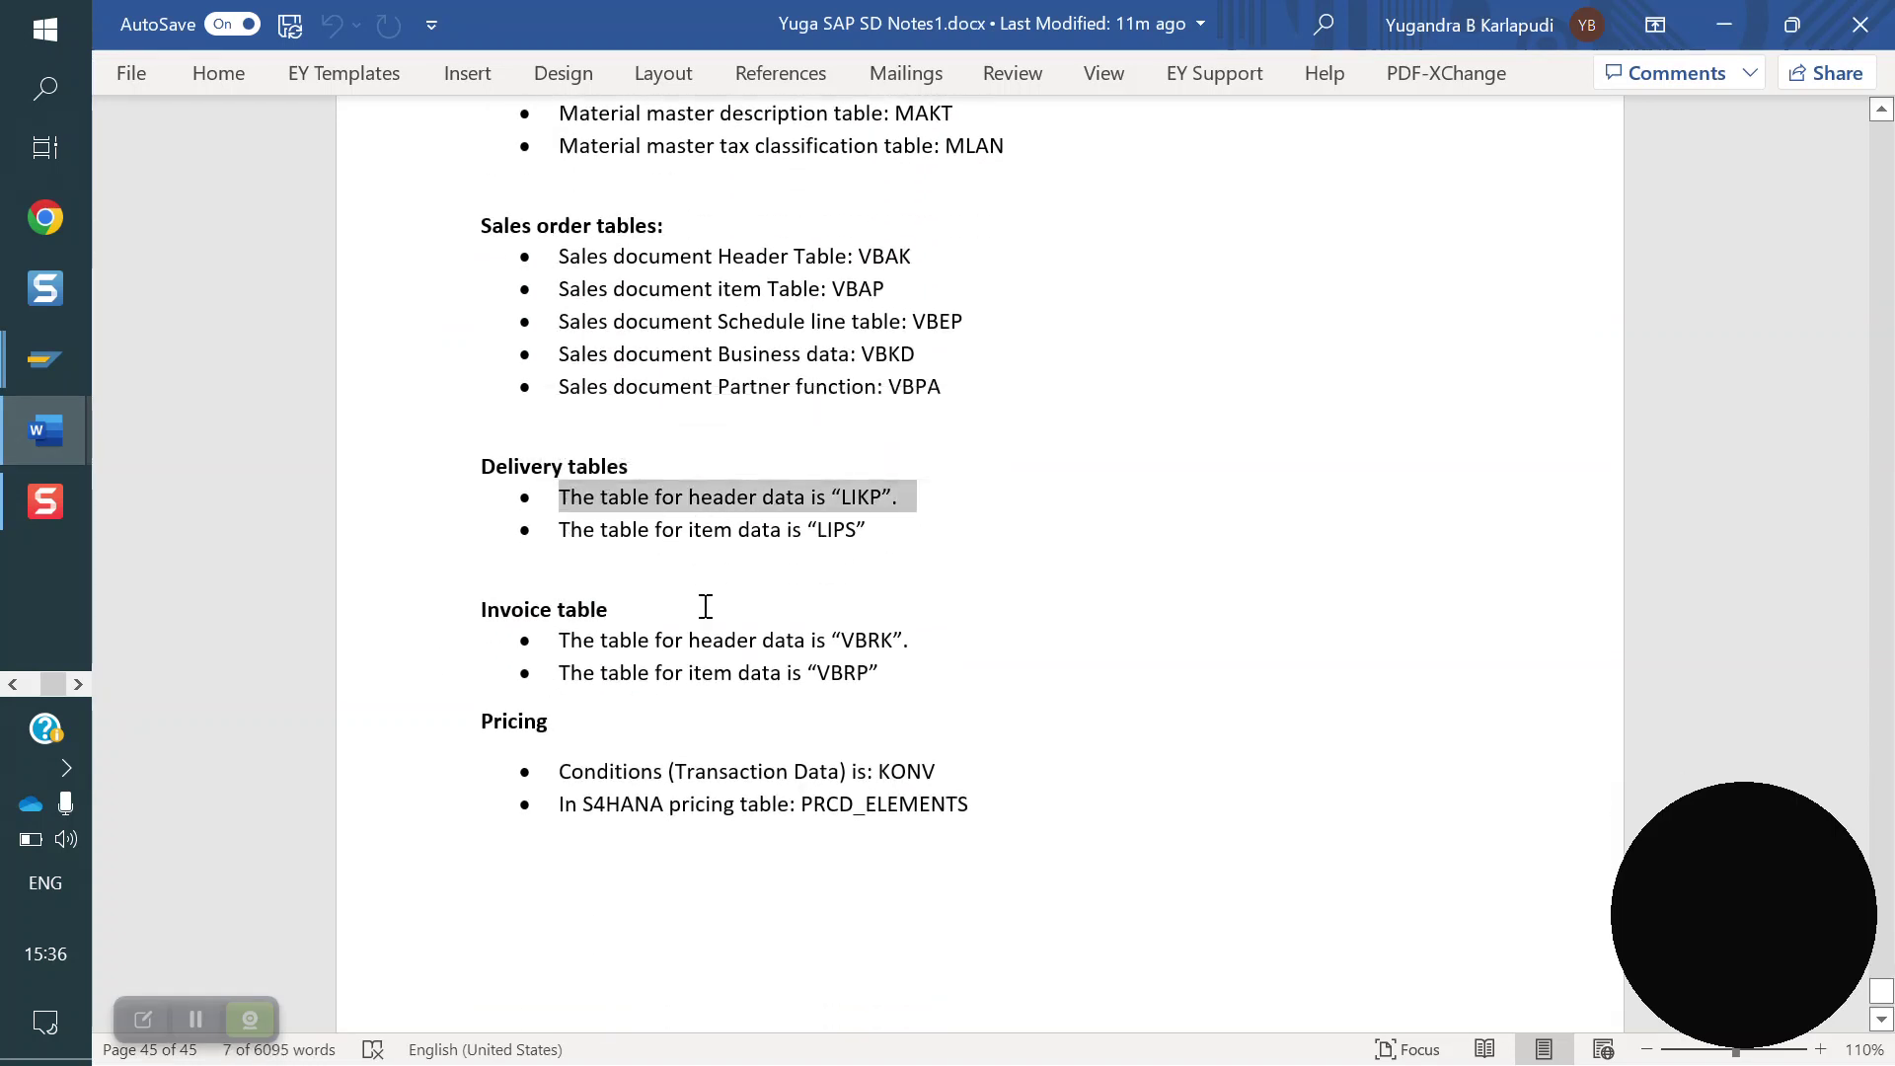
{"action": "left_click_drag", "start_coordinate": [921, 533], "coordinate": [603, 529]}
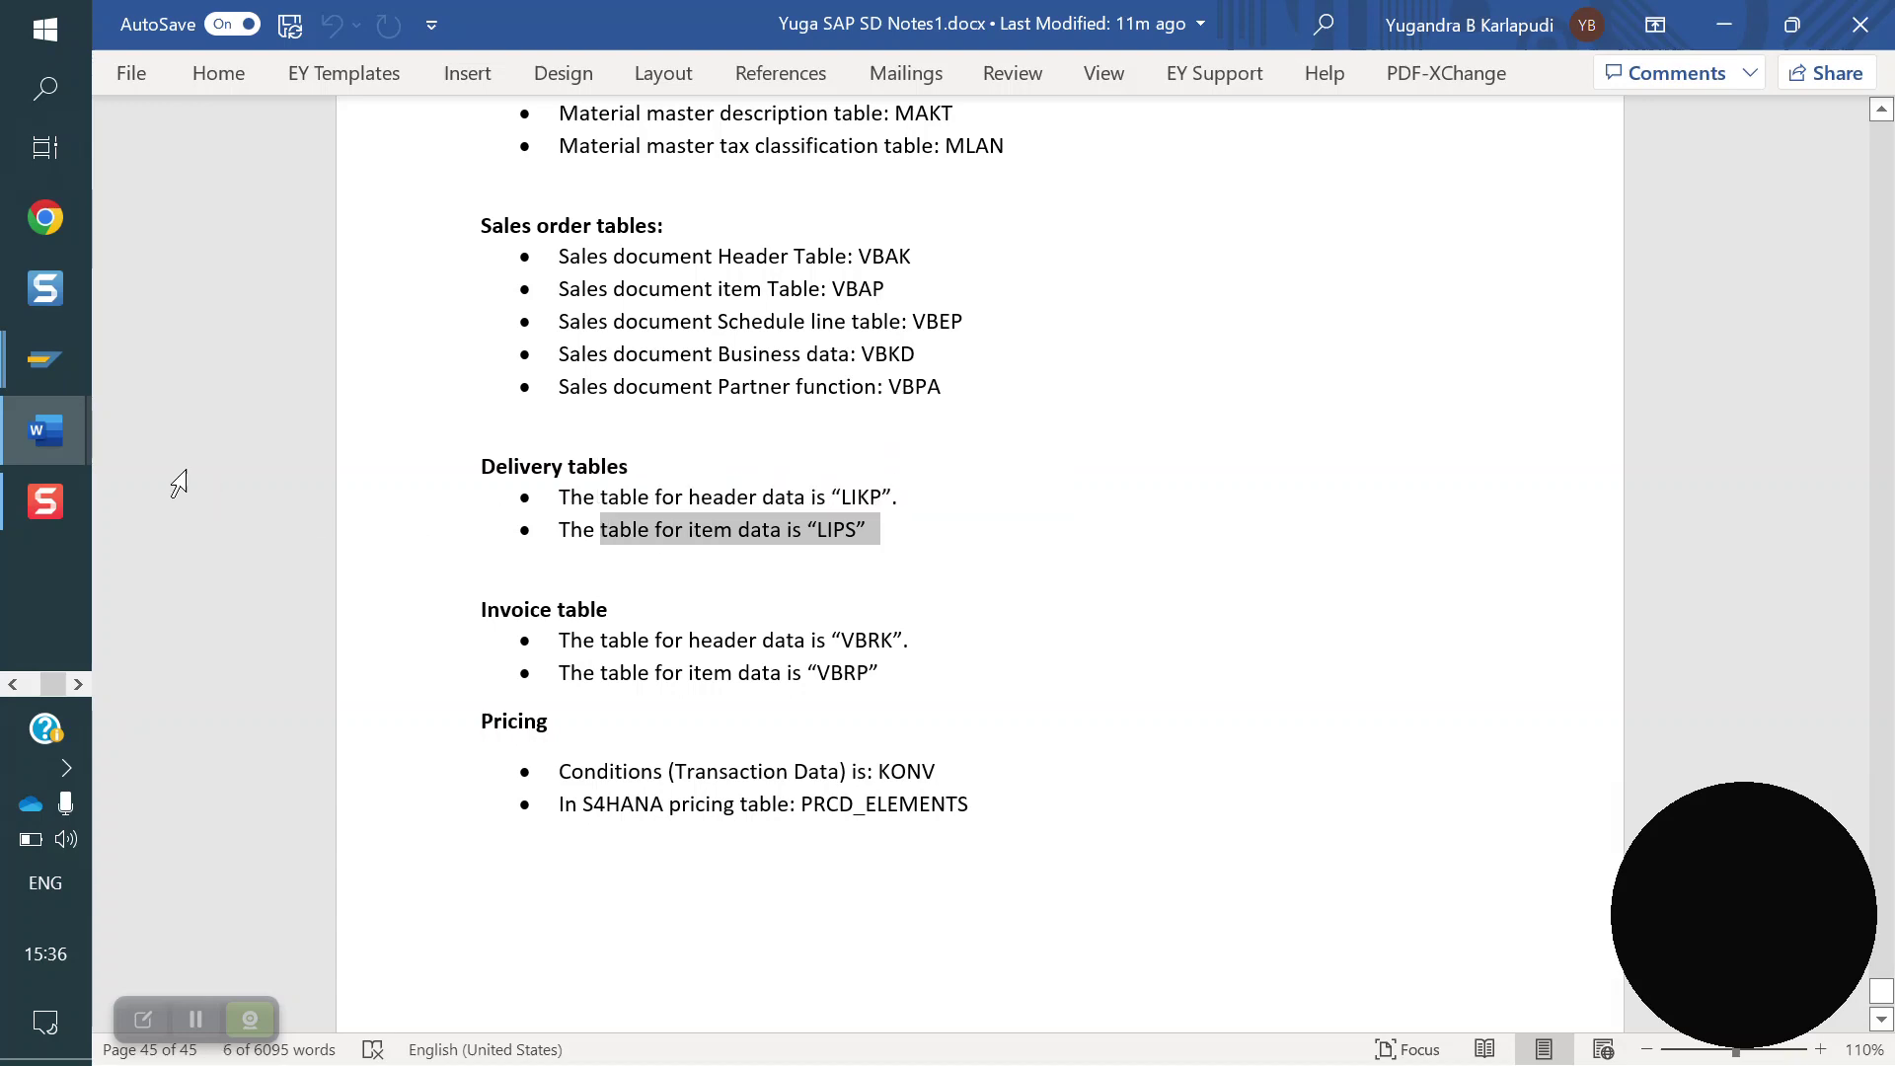
- Switch to SAP and open outbound delivery 80018268 in display mode with transaction VL03N
{"action": "mouse_move", "coordinate": [75, 351]}
{"action": "left_click", "coordinate": [241, 487]}
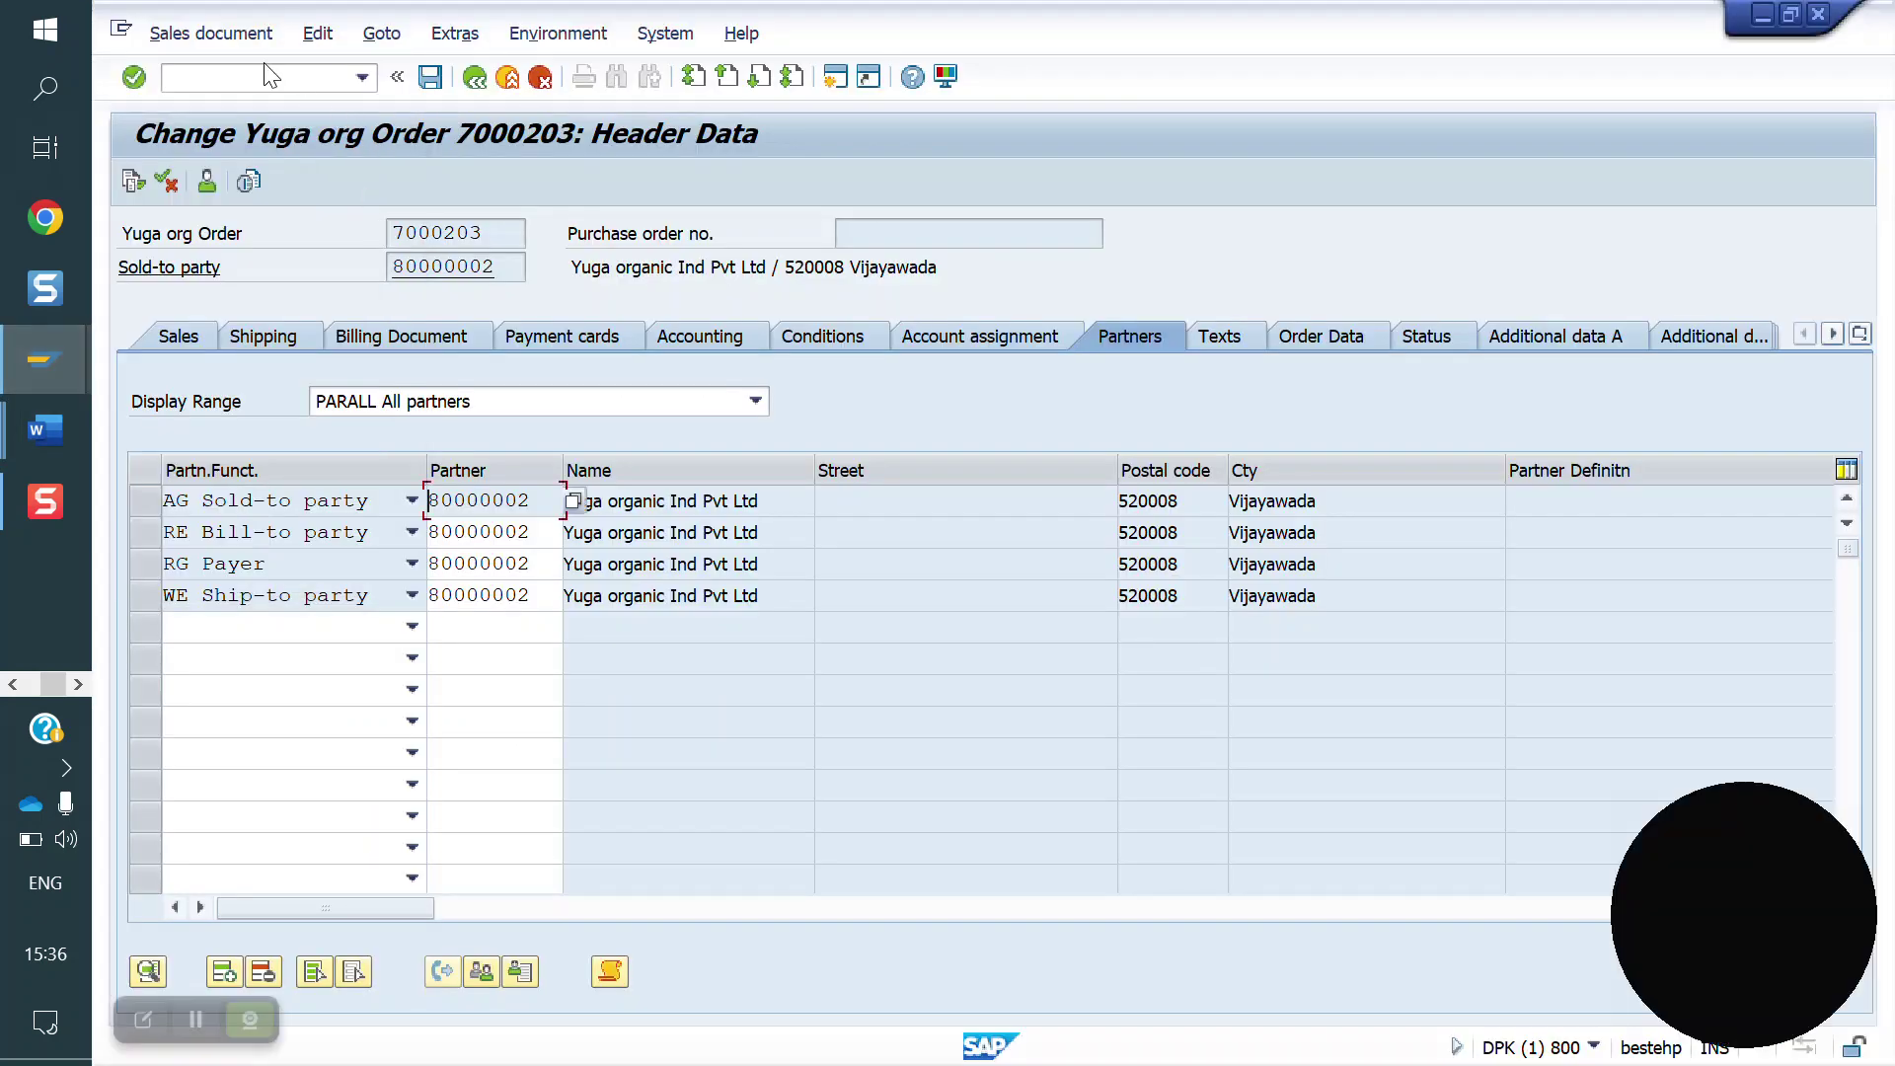
{"action": "left_click", "coordinate": [265, 71]}
{"action": "key", "text": "Return"}
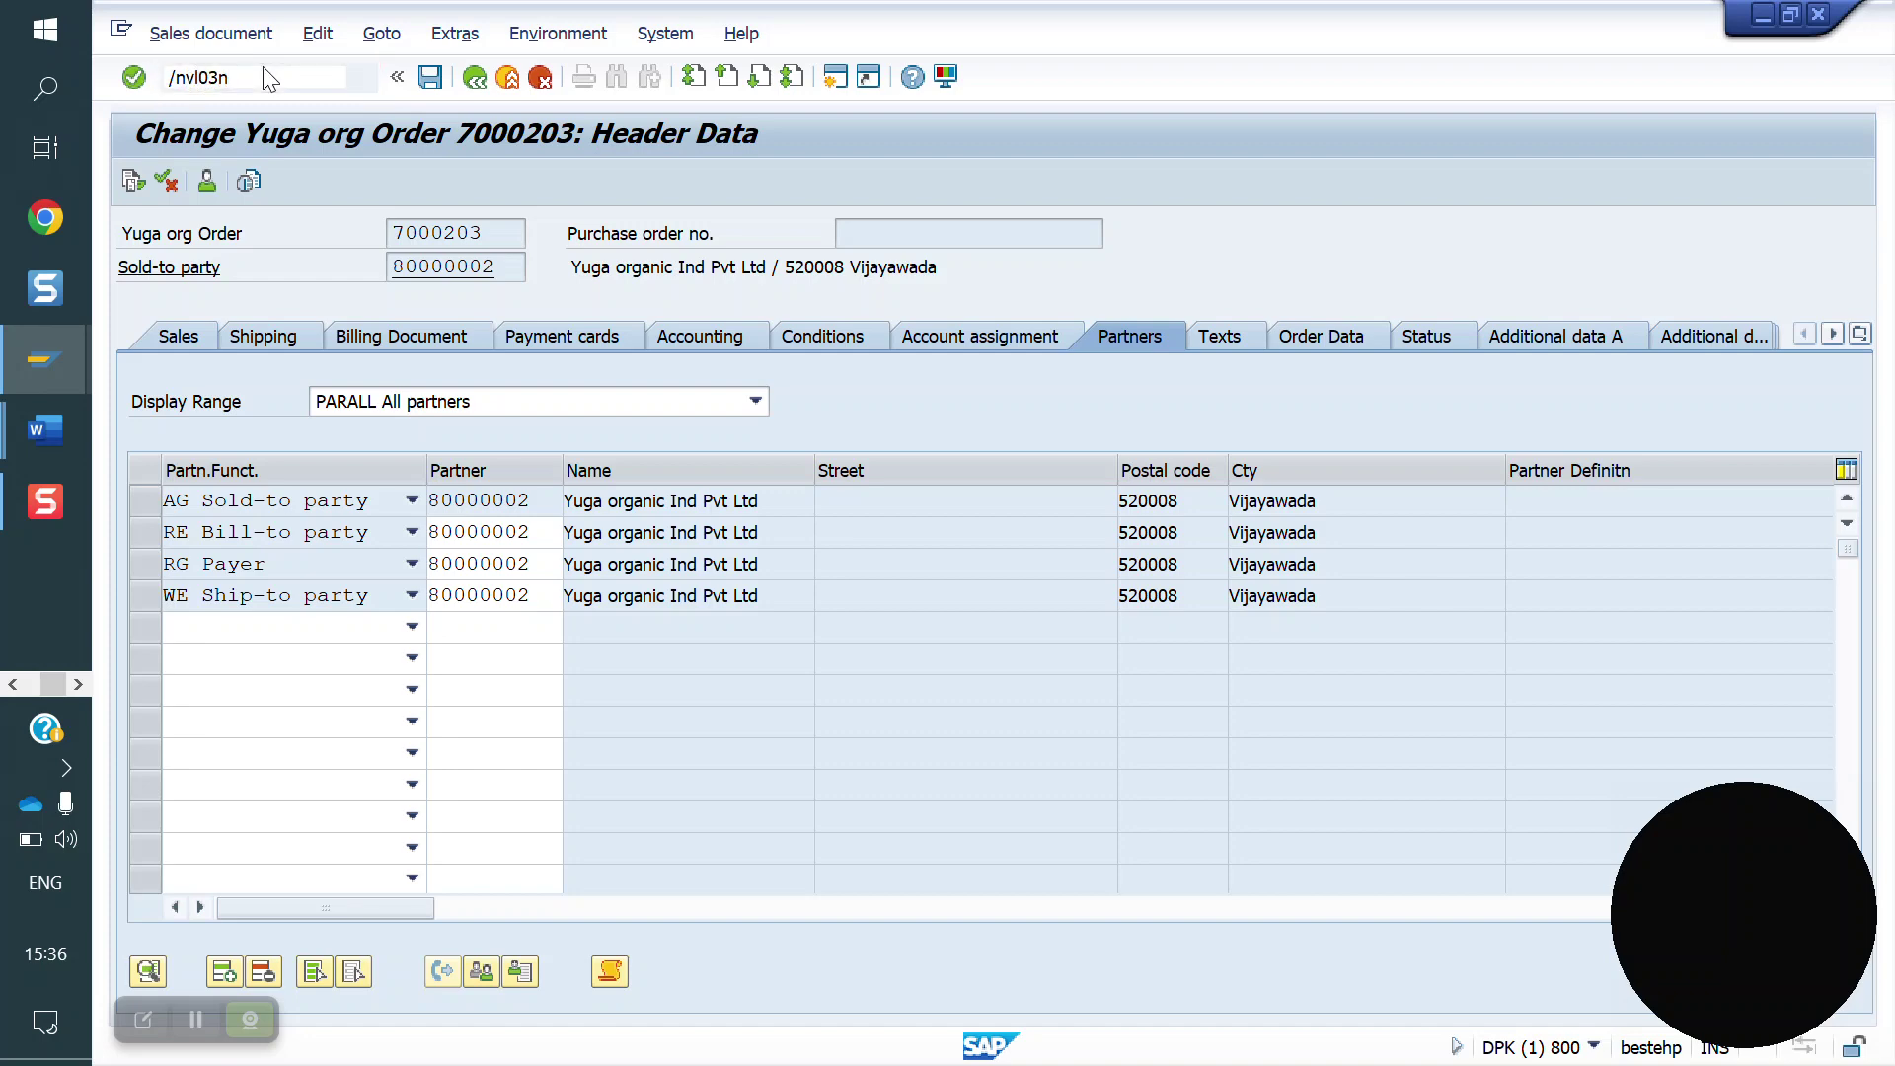
{"action": "key", "text": "Down"}
{"action": "key", "text": "Down"}
{"action": "key", "text": "Down"}
{"action": "key", "text": "Down"}
{"action": "key", "text": "Down"}
{"action": "key", "text": "Down"}
{"action": "key", "text": "Down"}
{"action": "key", "text": "Down"}
{"action": "key", "text": "Down"}
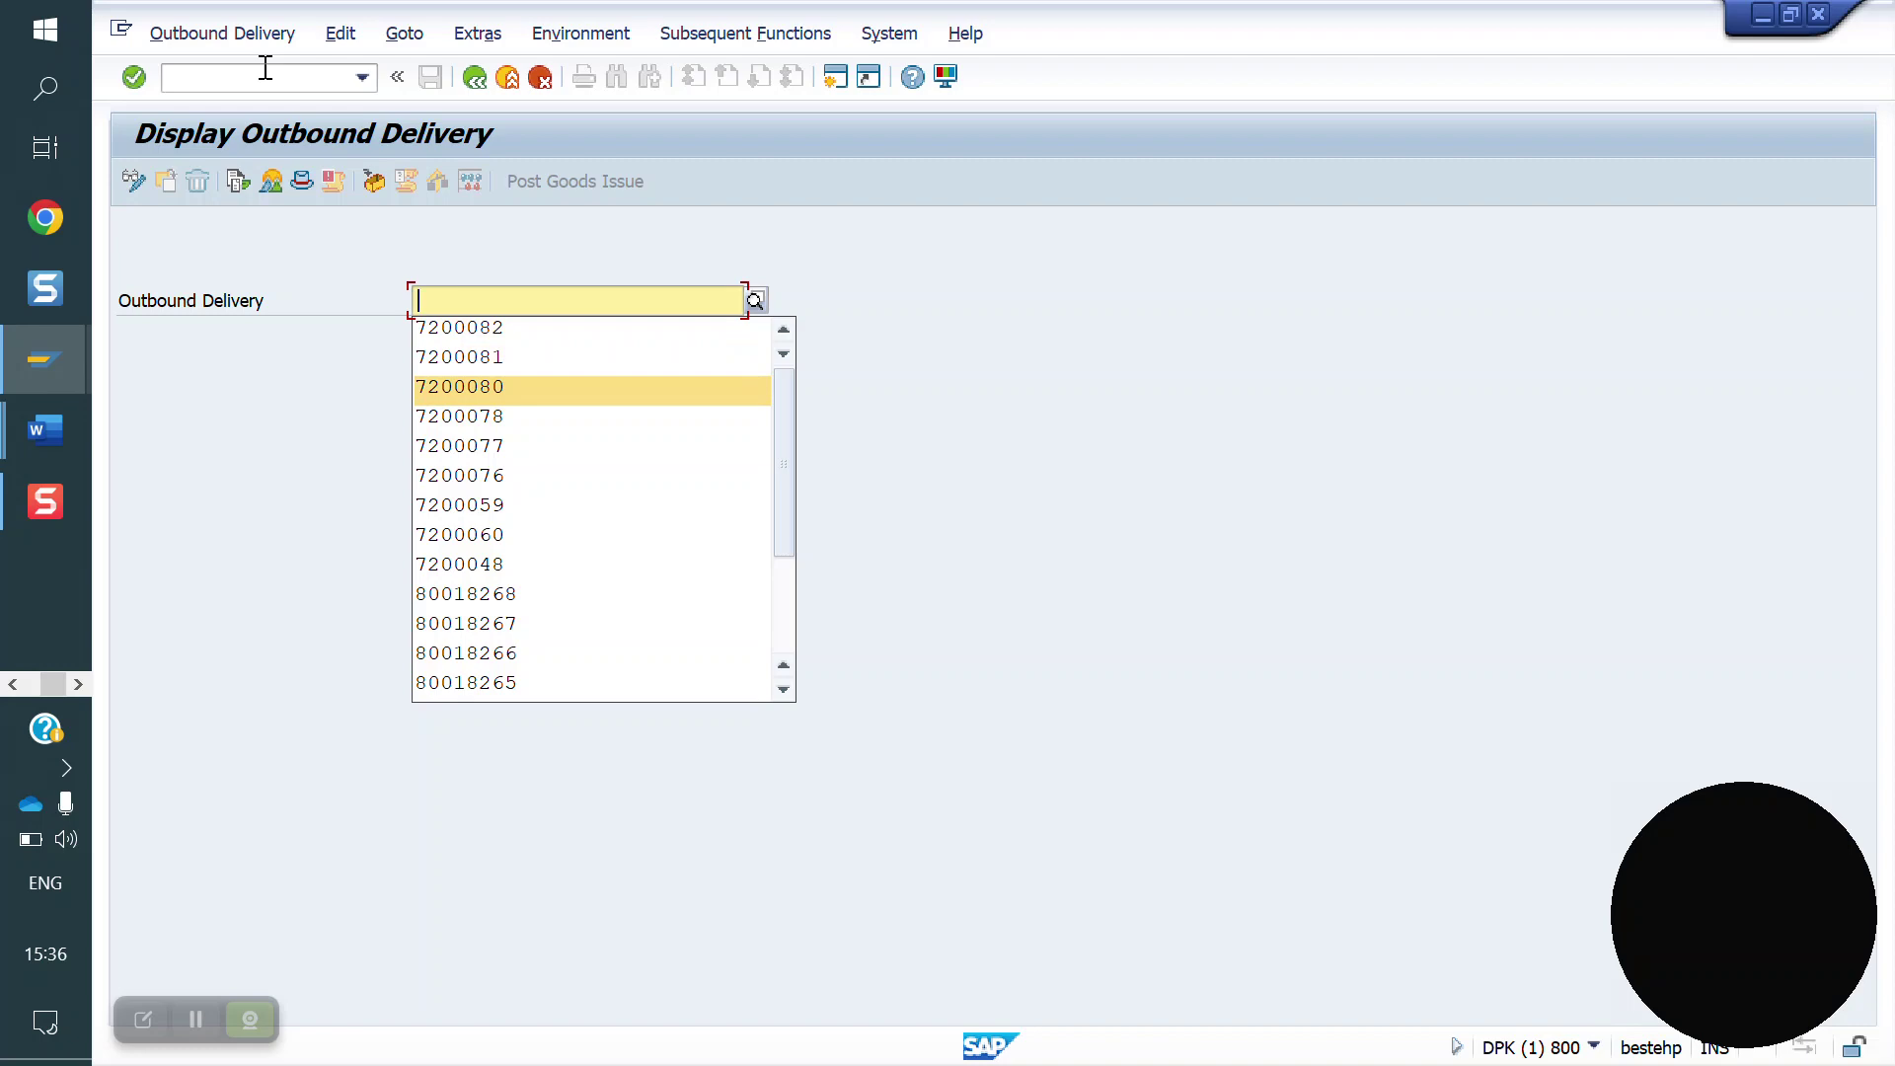
{"action": "key", "text": "Return"}
{"action": "key", "text": "Return"}
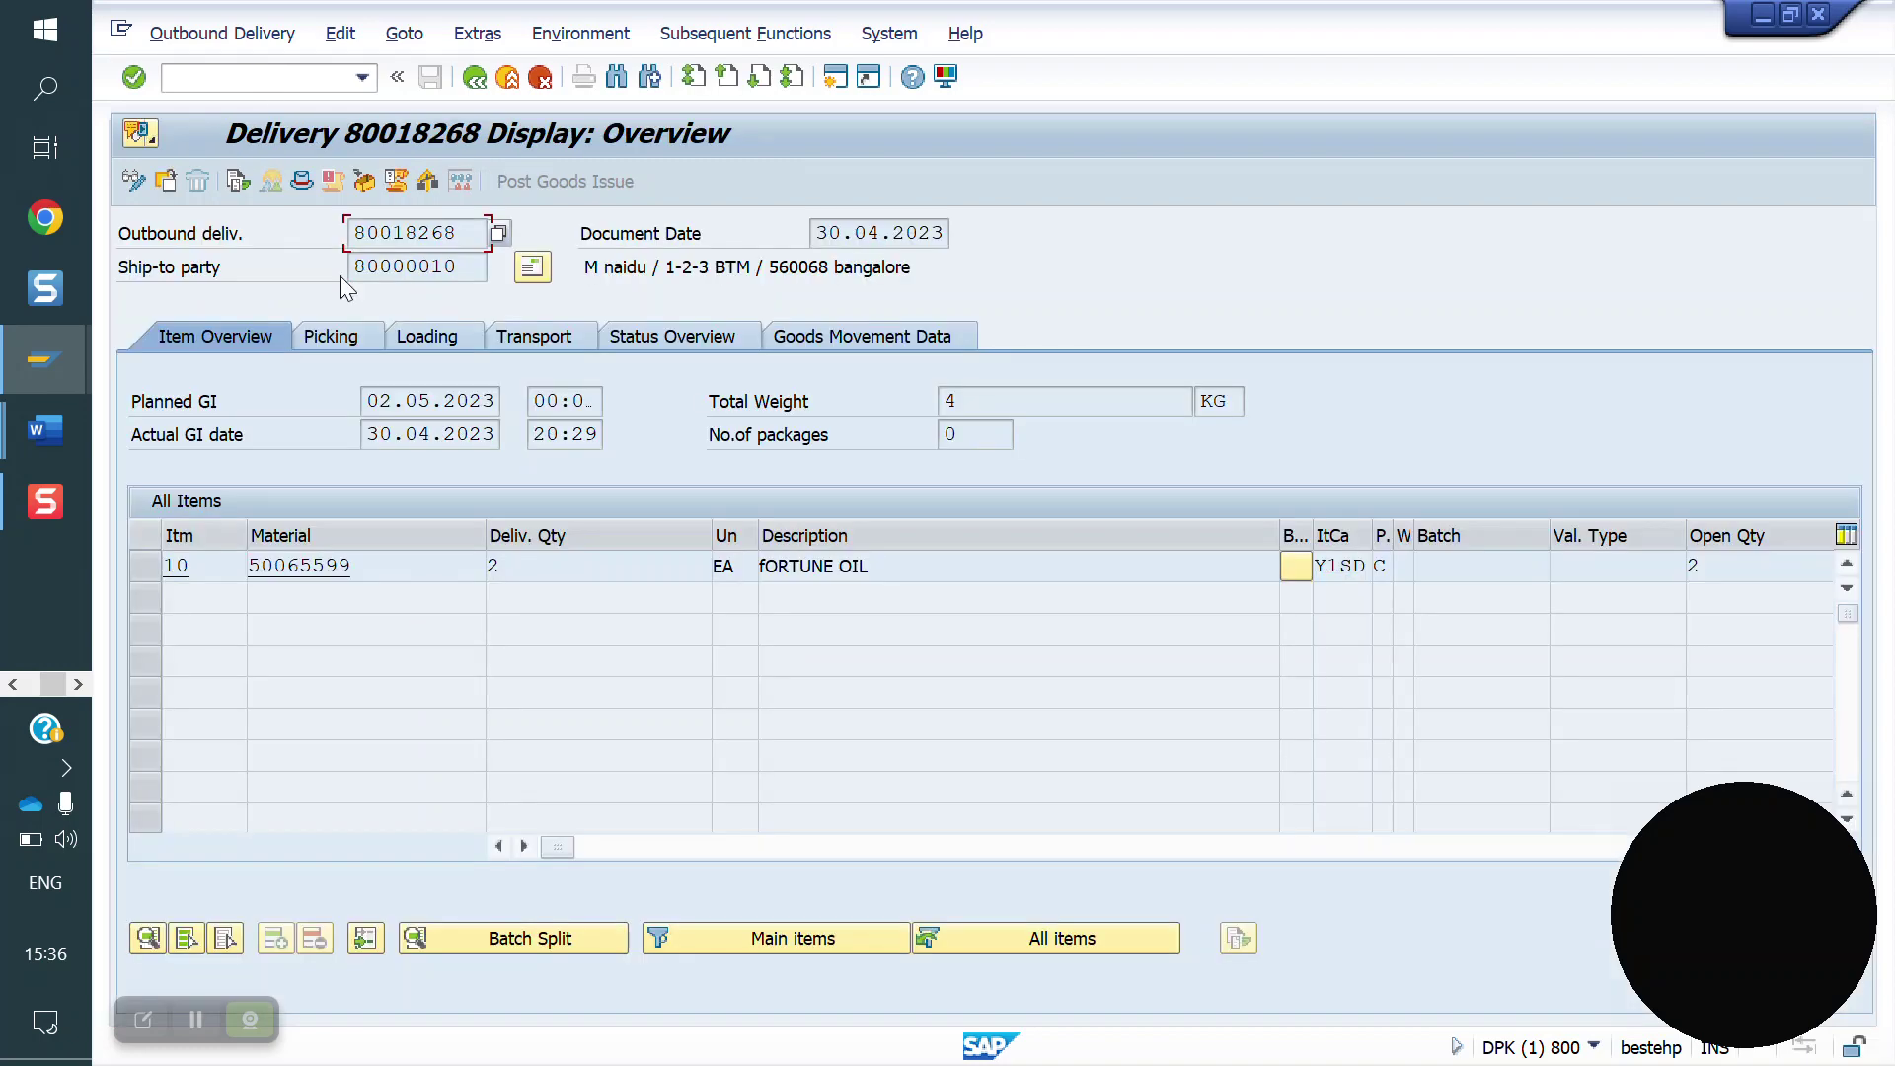
- Display the delivery's header details, including picking and loading, and match them to the LIKP table in the Word notes
{"action": "left_click", "coordinate": [302, 182]}
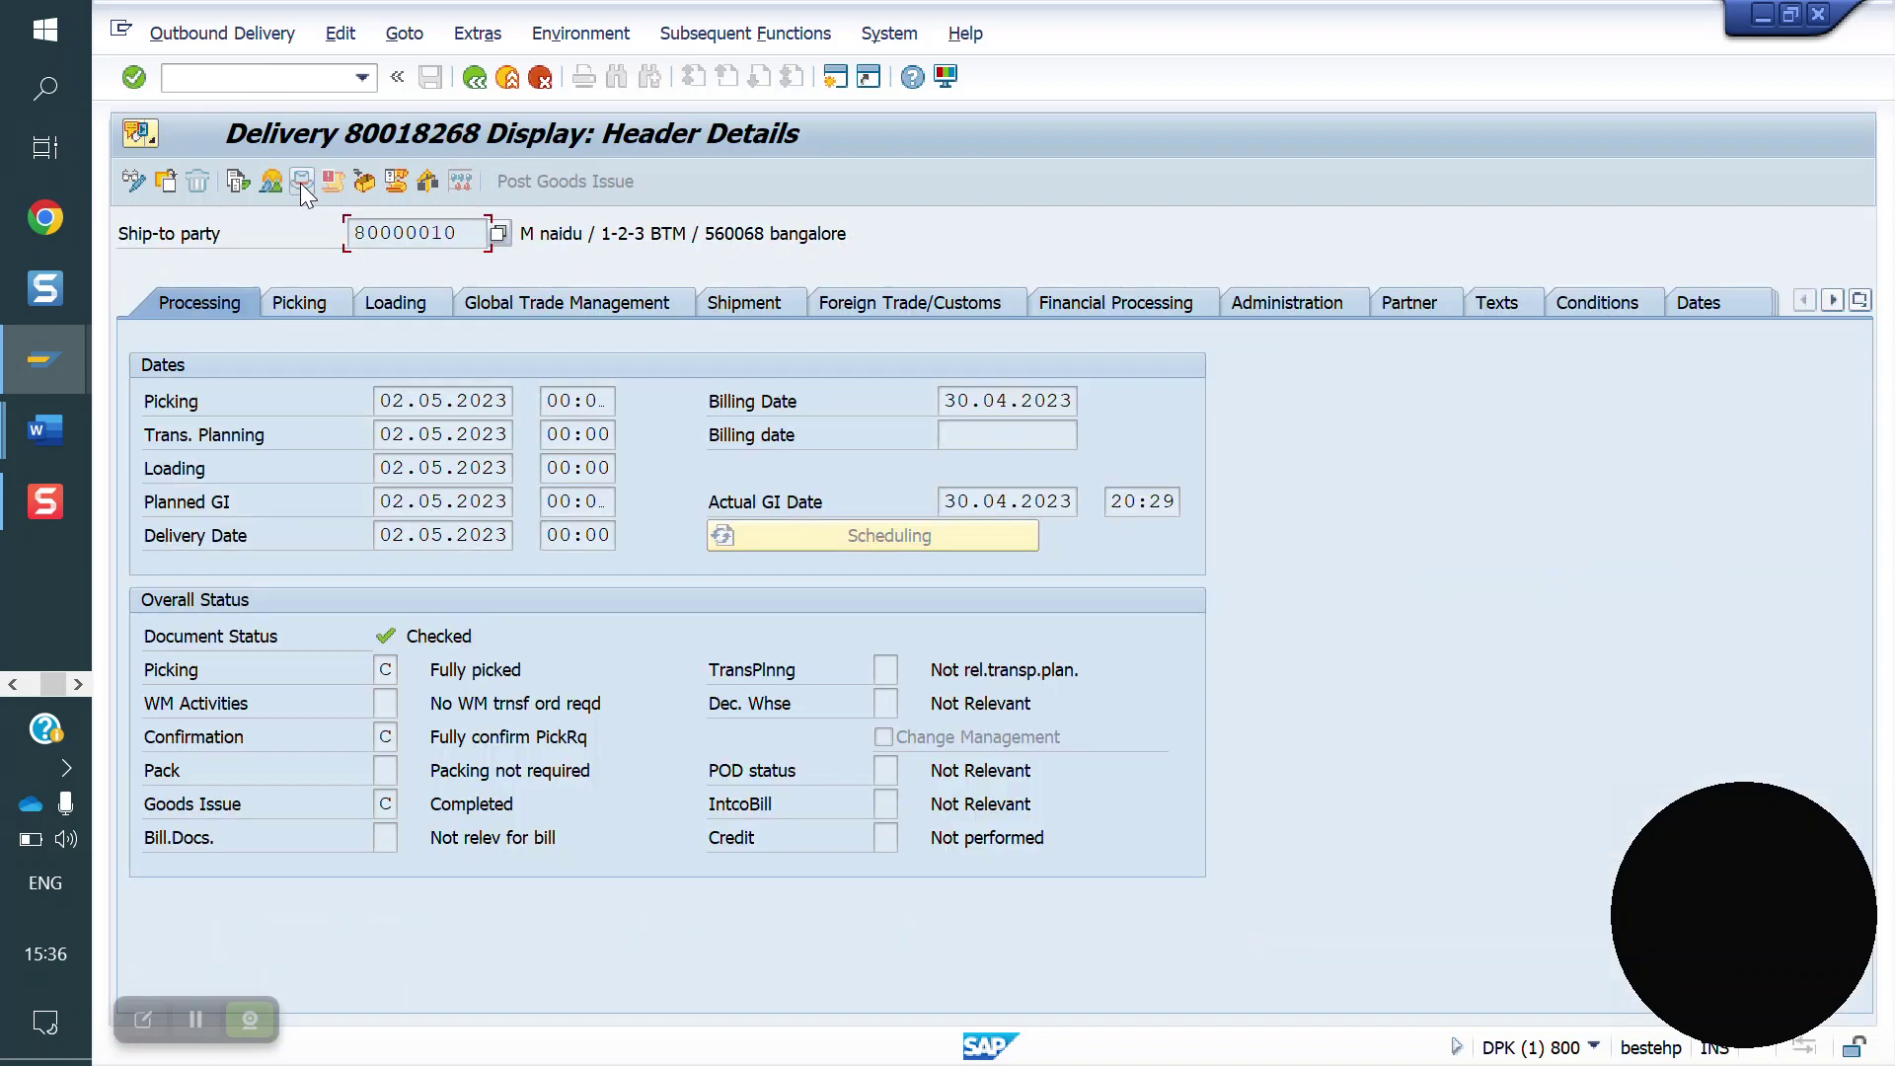
{"action": "left_click", "coordinate": [298, 302]}
{"action": "left_click", "coordinate": [400, 304]}
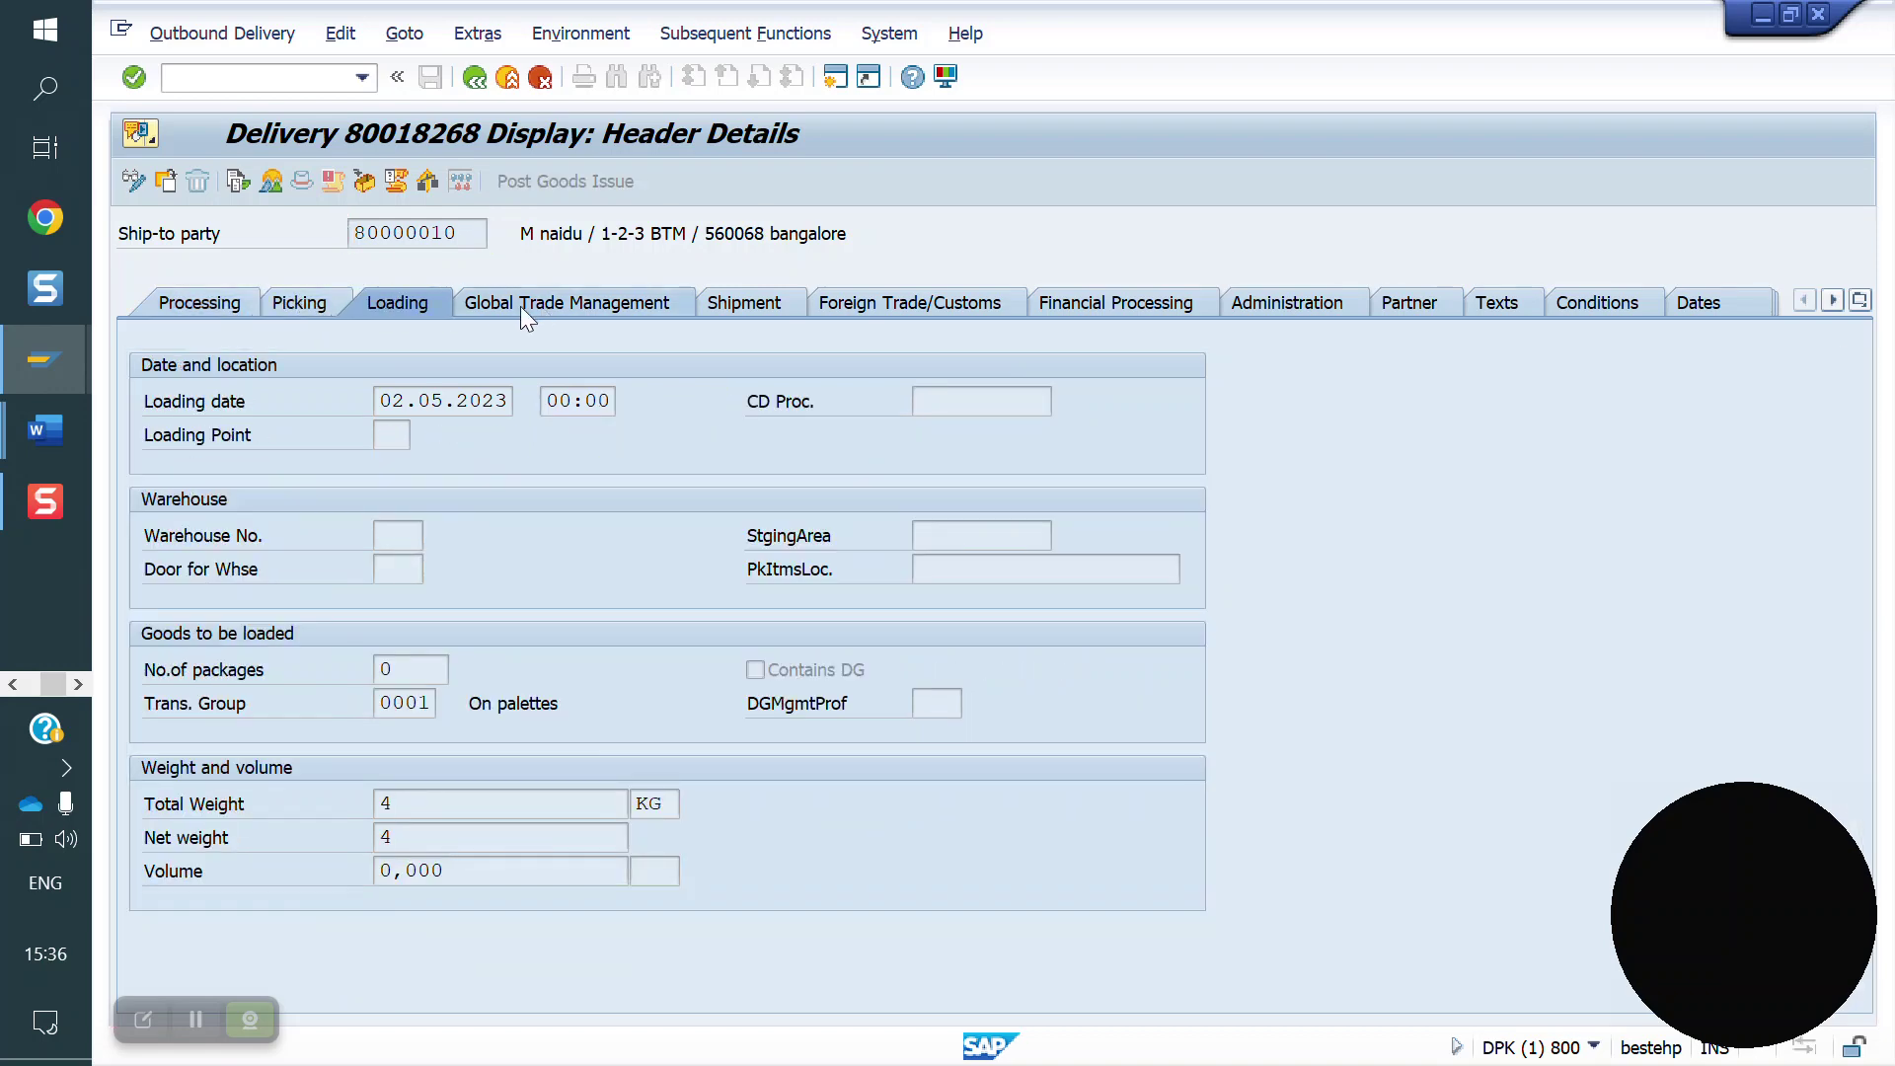
{"action": "mouse_move", "coordinate": [48, 434]}
{"action": "left_click", "coordinate": [288, 592]}
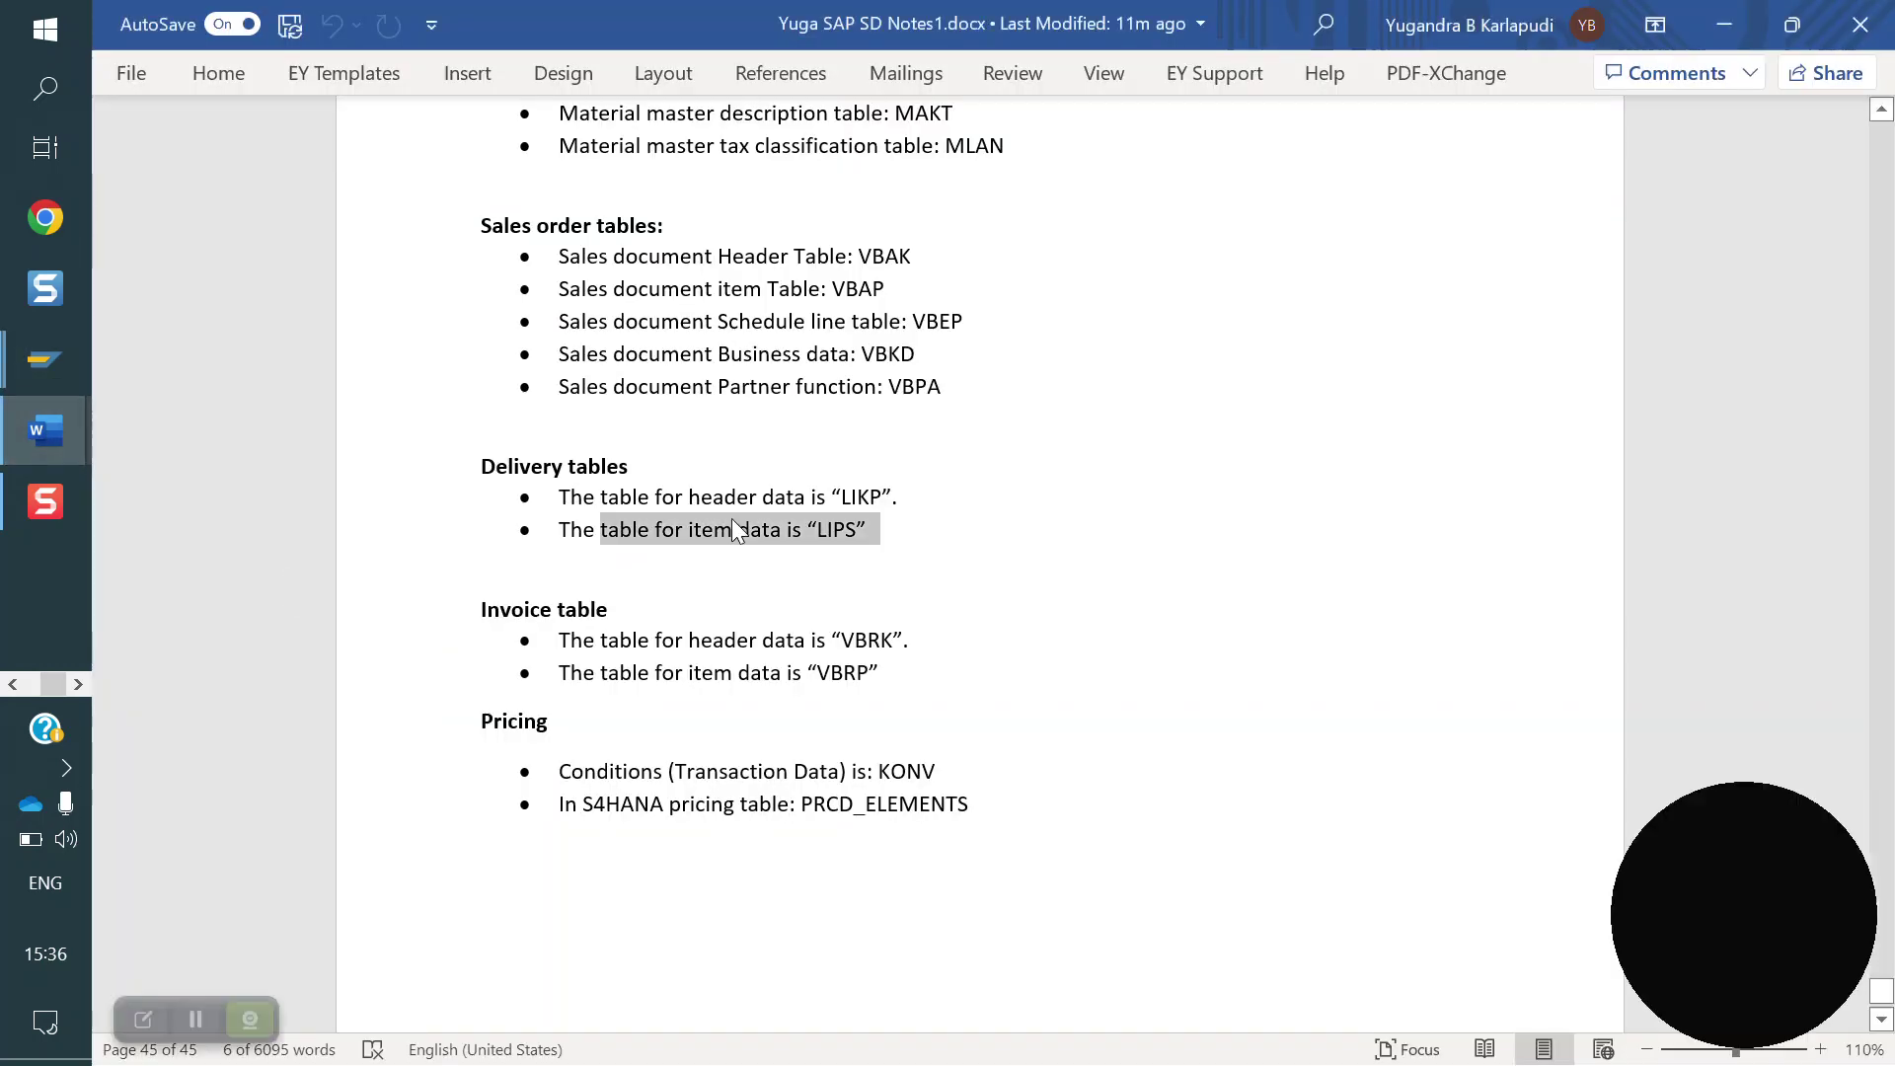
{"action": "mouse_move", "coordinate": [51, 389]}
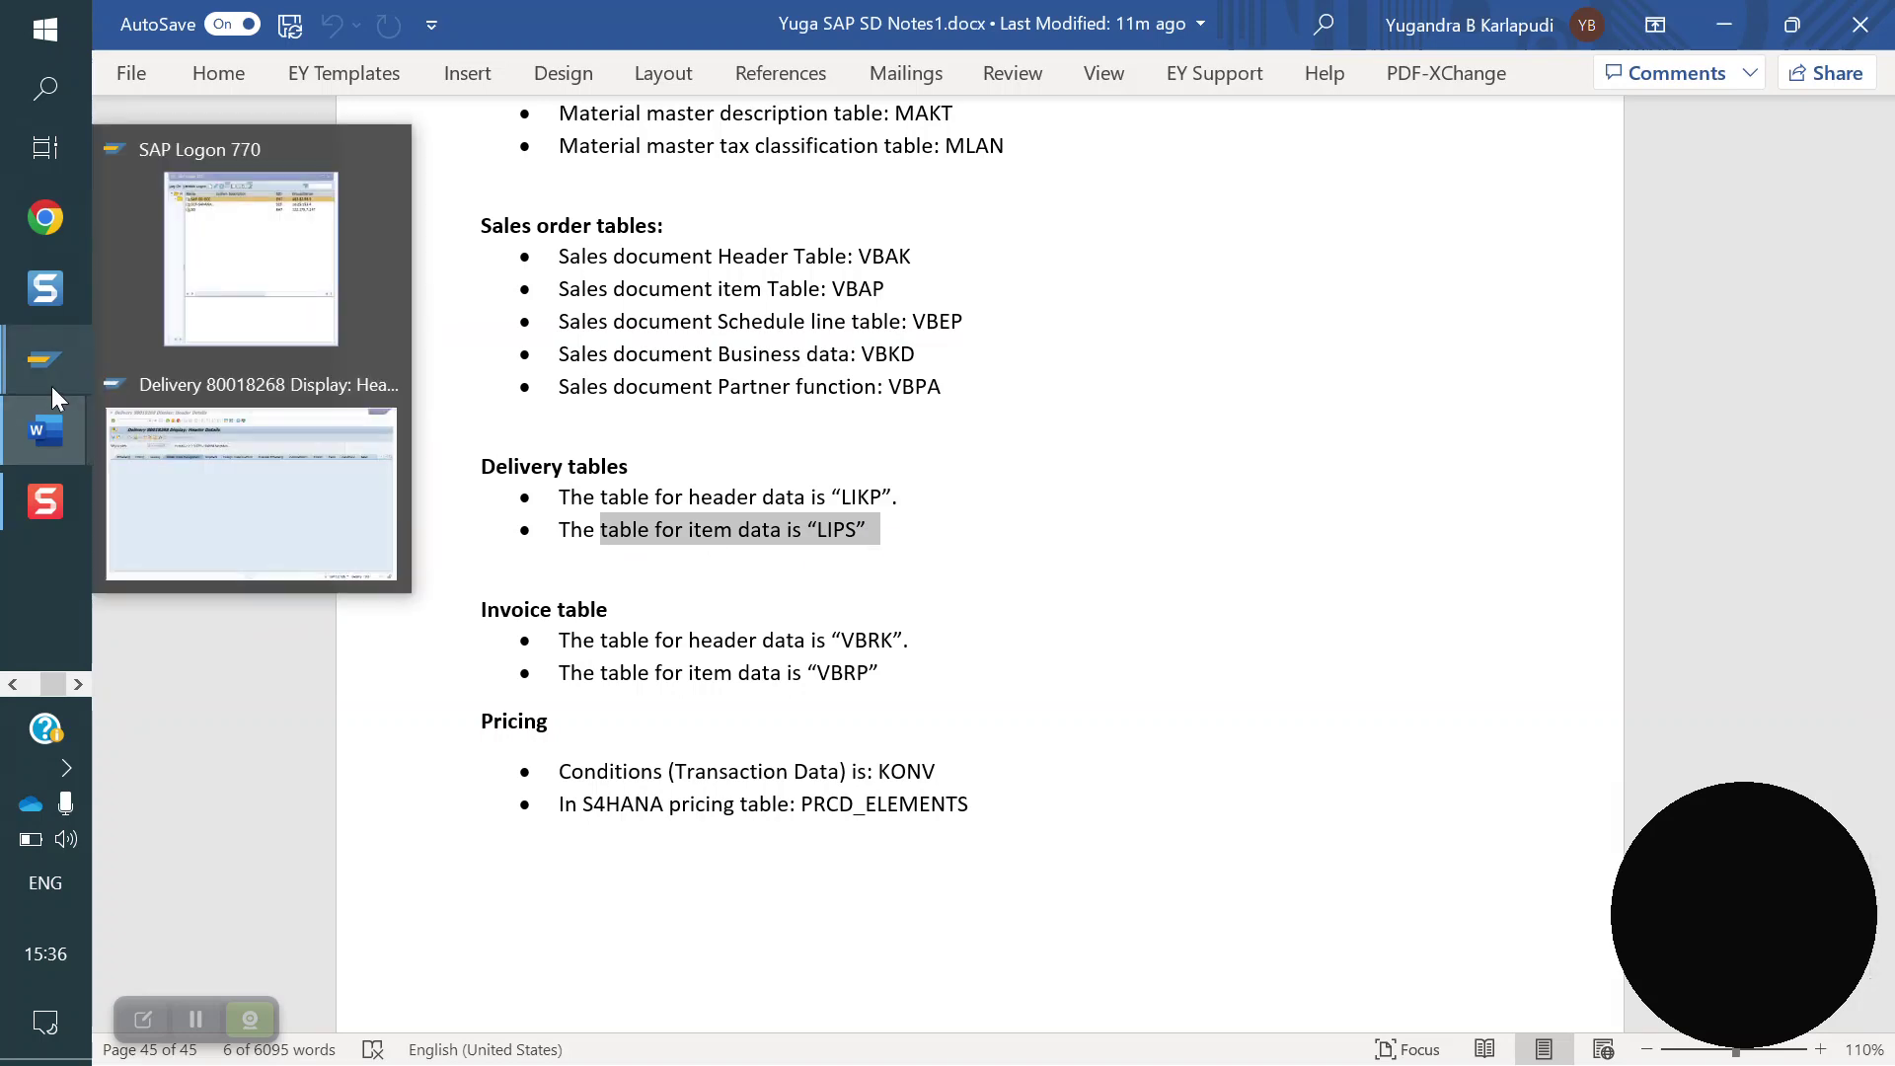
{"action": "left_click", "coordinate": [263, 464]}
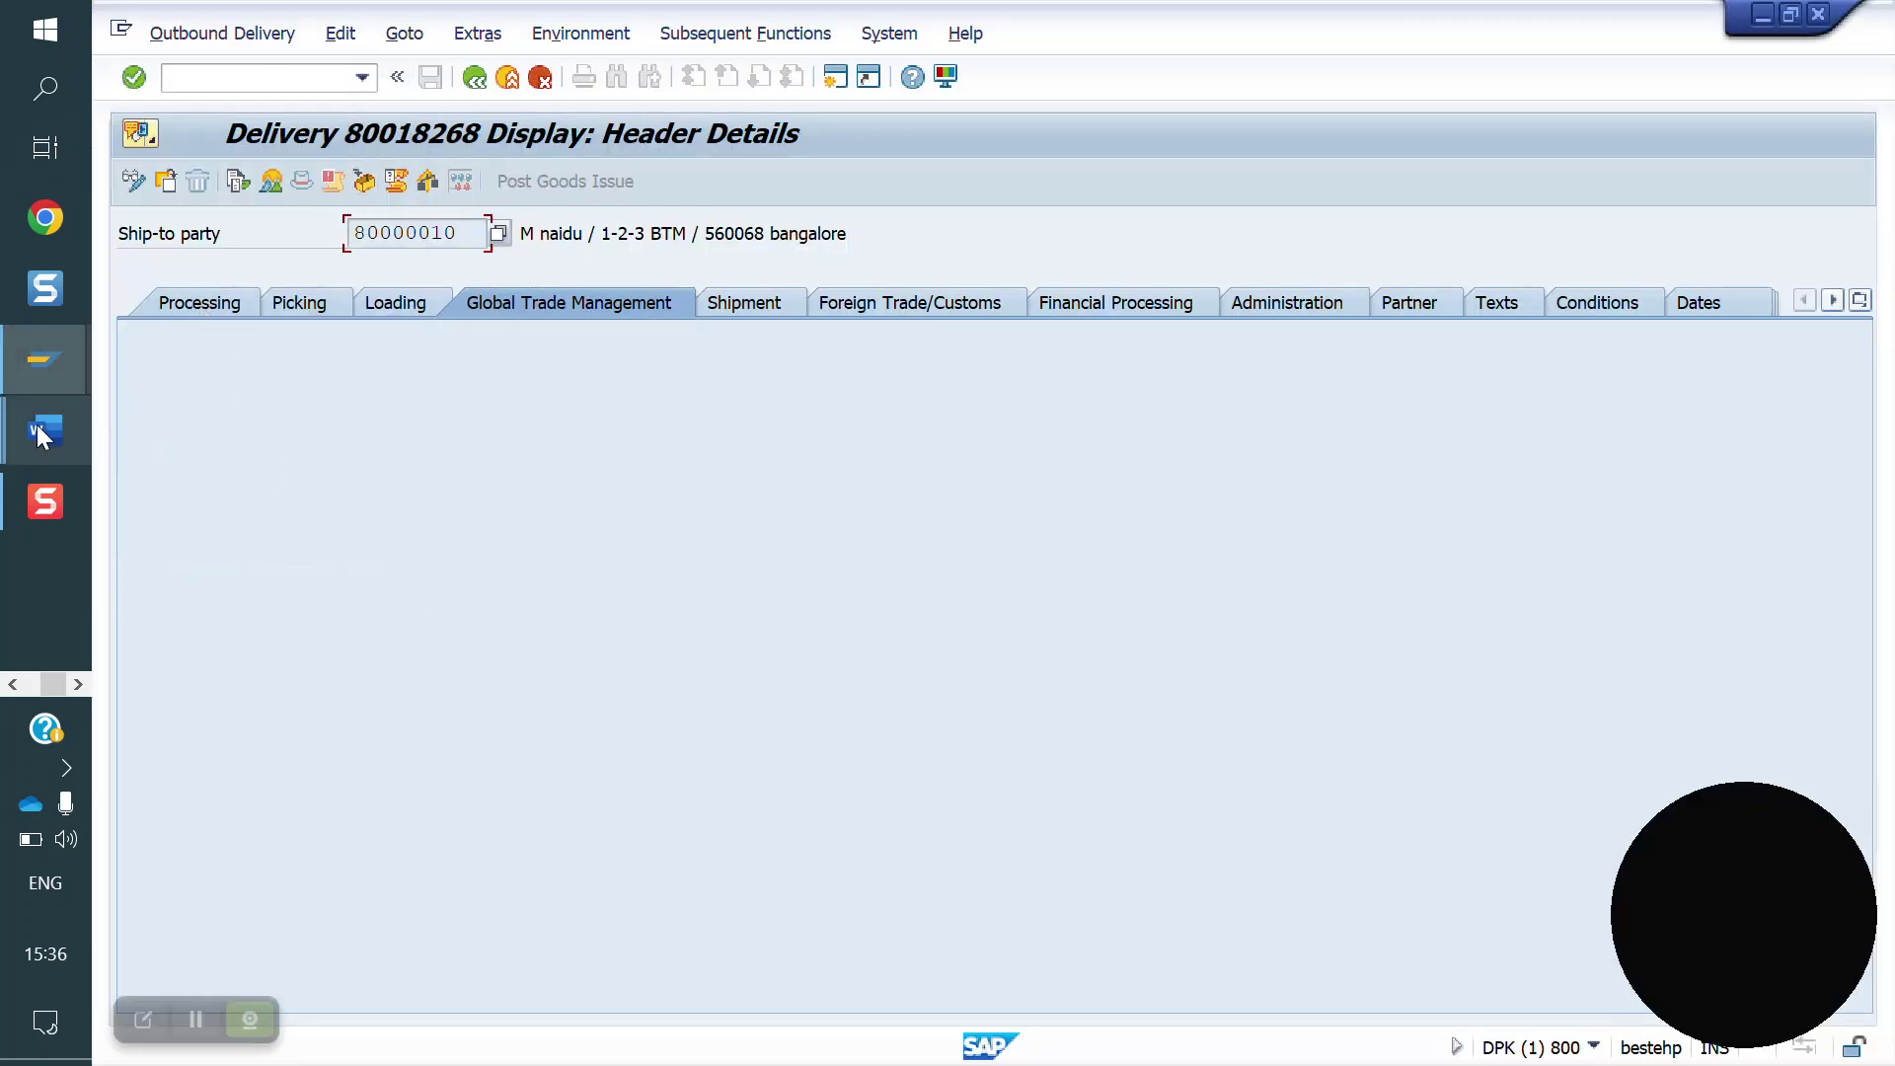
{"action": "mouse_move", "coordinate": [48, 435]}
{"action": "left_click", "coordinate": [327, 588]}
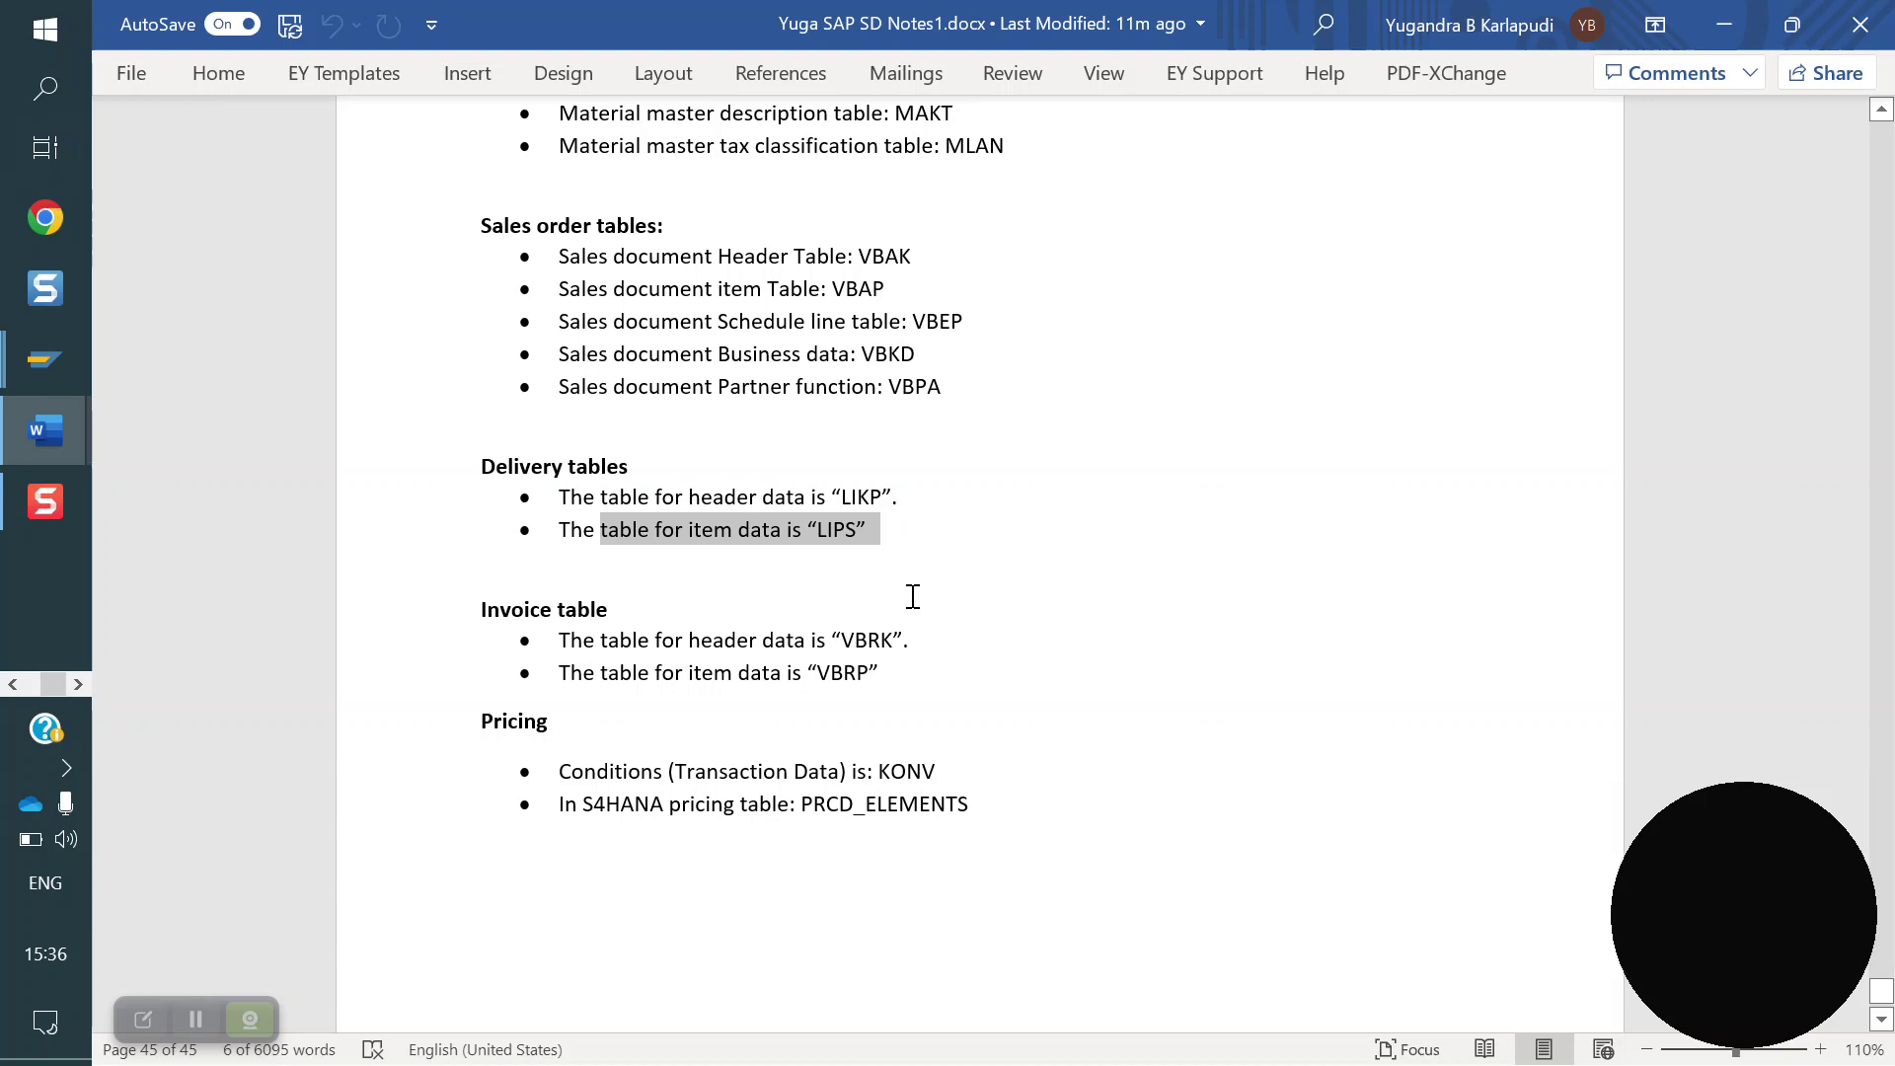
{"action": "left_click_drag", "start_coordinate": [900, 496], "coordinate": [602, 496]}
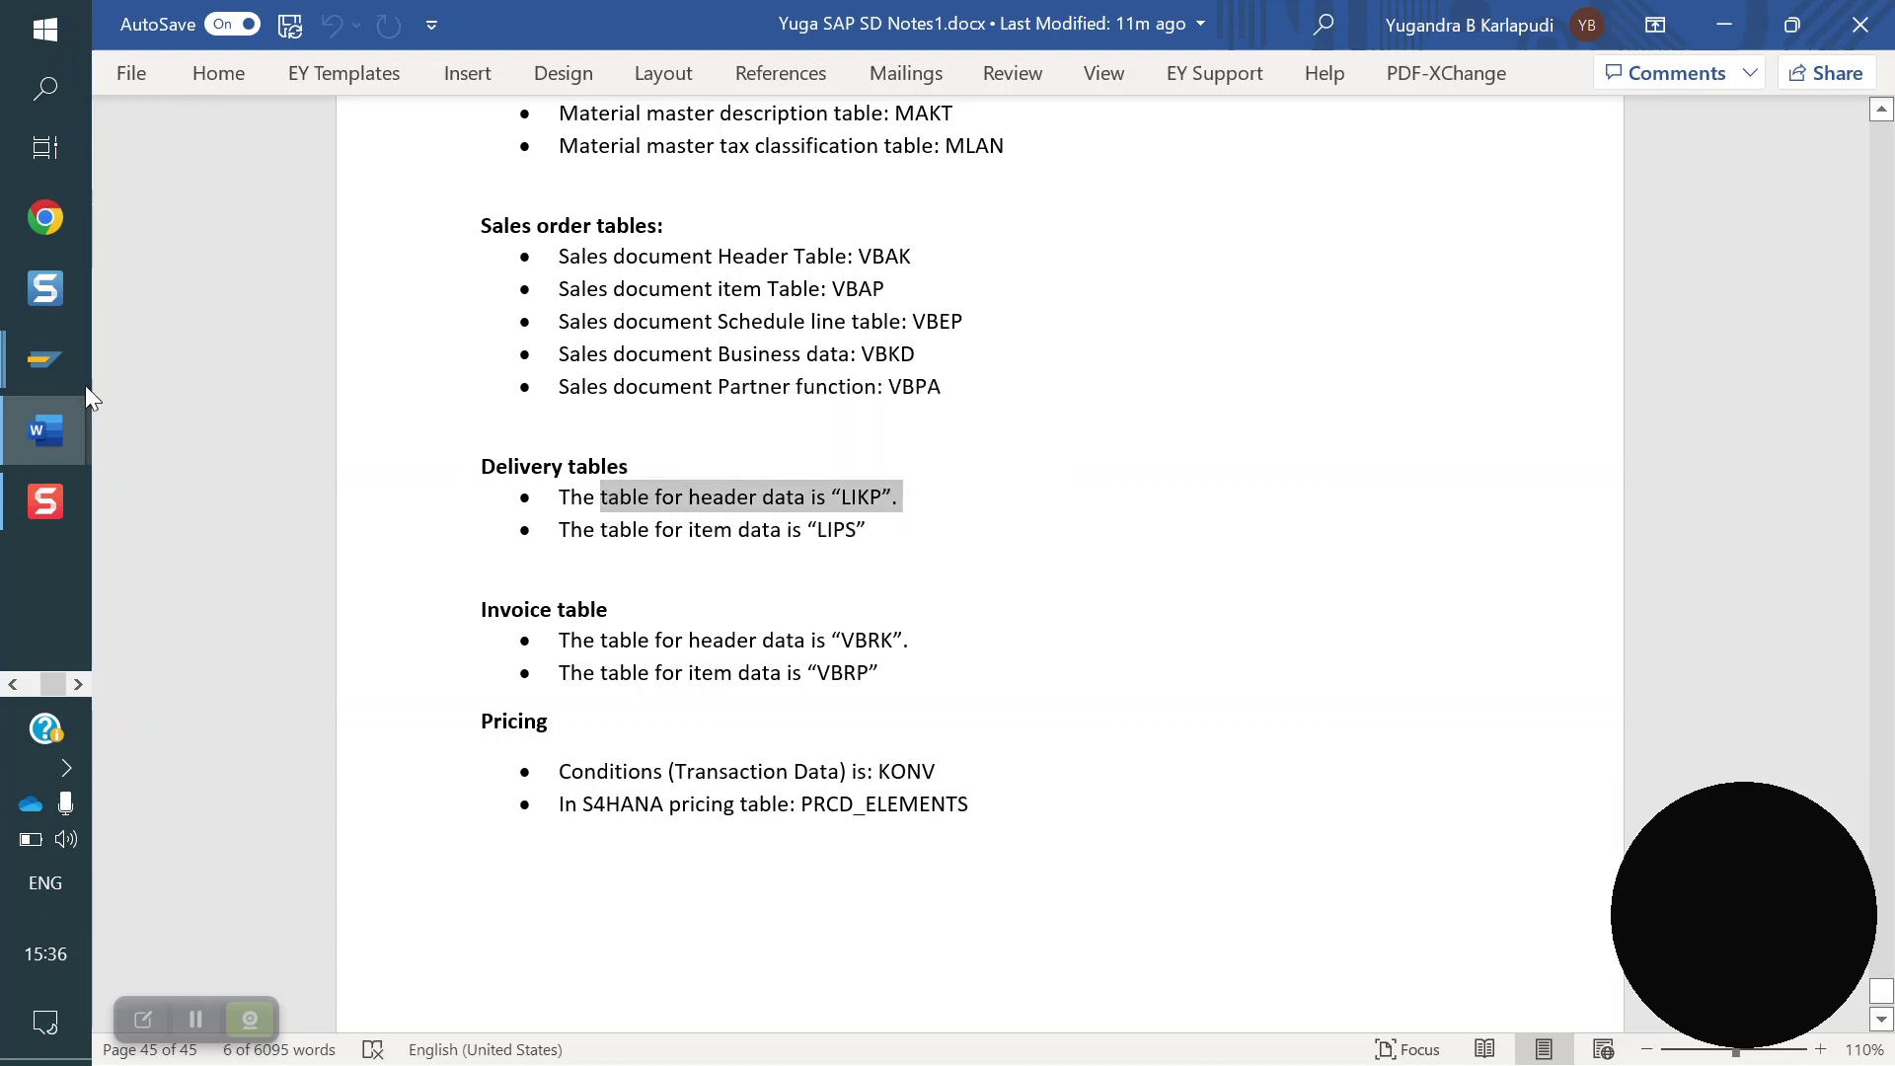
- Display the details of delivery item 10 in SAP and match them to the LIPS table in the Word notes
{"action": "mouse_move", "coordinate": [79, 351]}
{"action": "left_click", "coordinate": [261, 442]}
{"action": "left_click", "coordinate": [474, 79]}
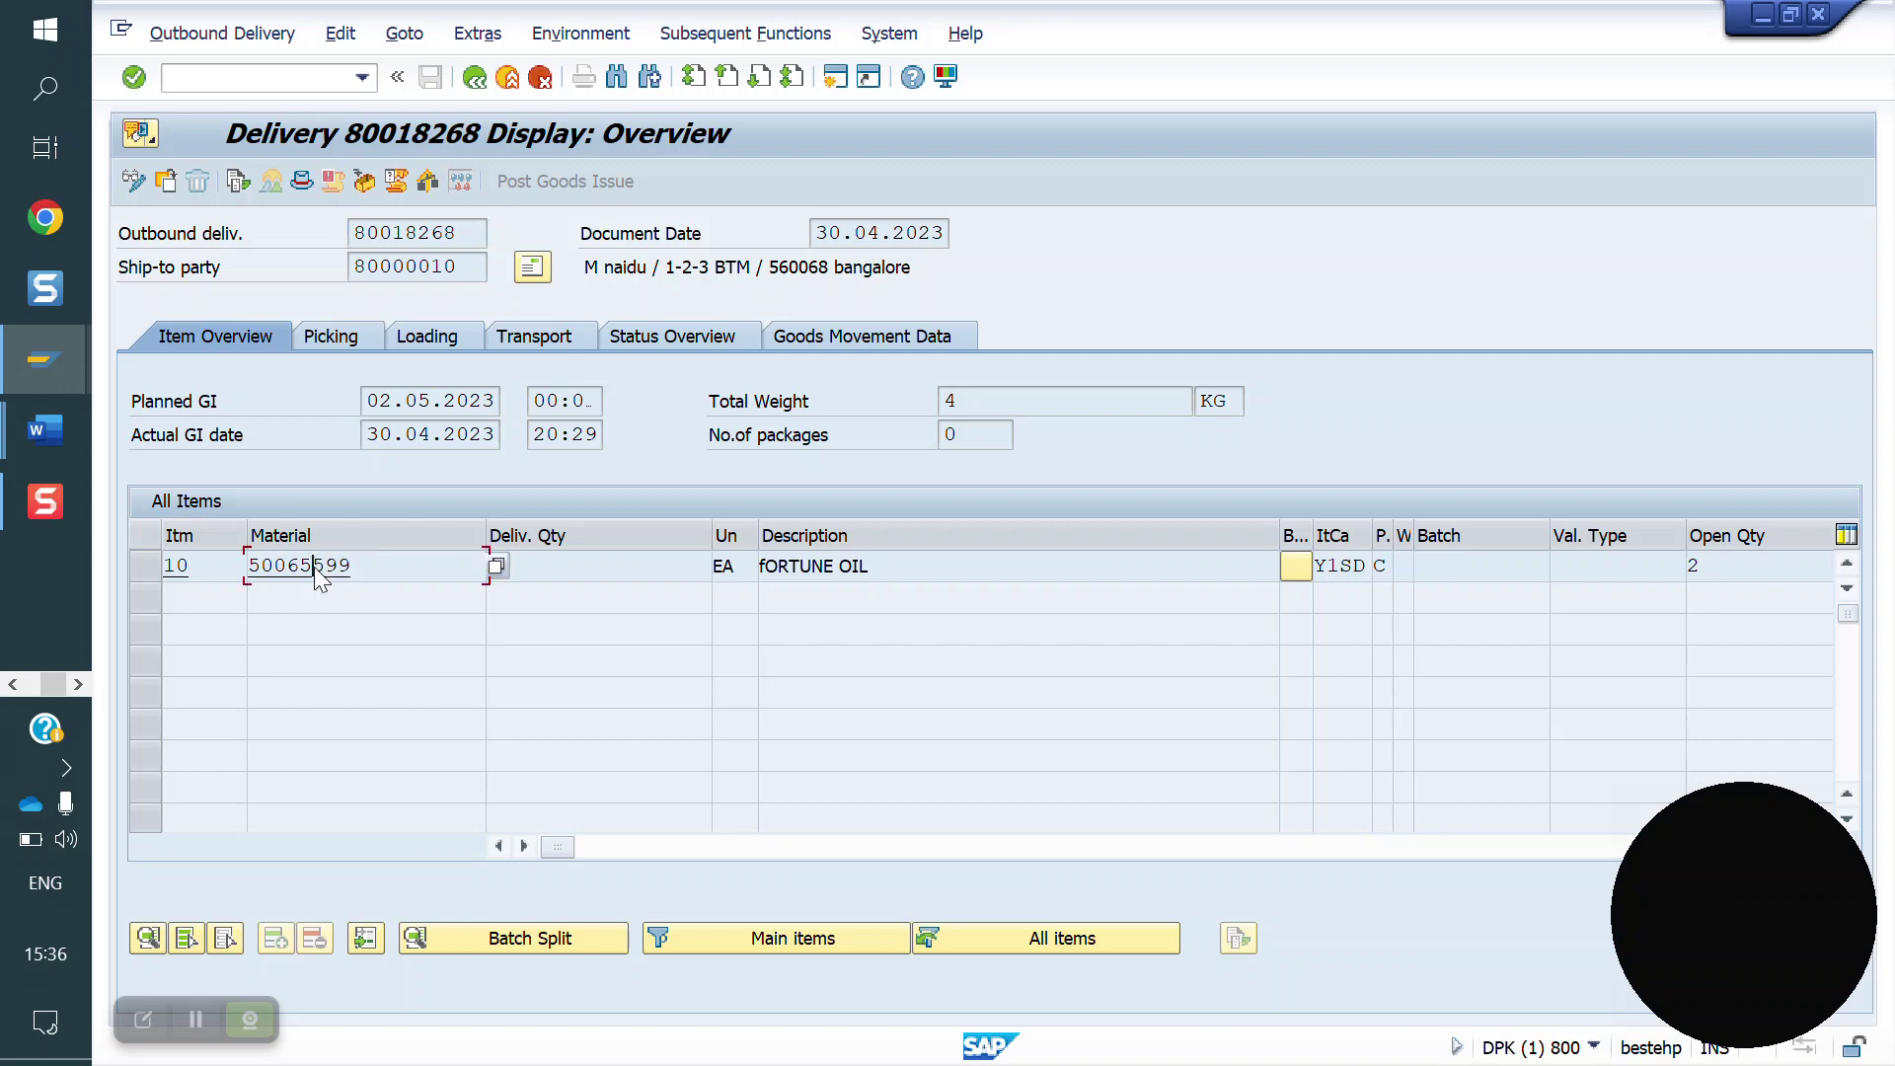
{"action": "double_click", "coordinate": [493, 566]}
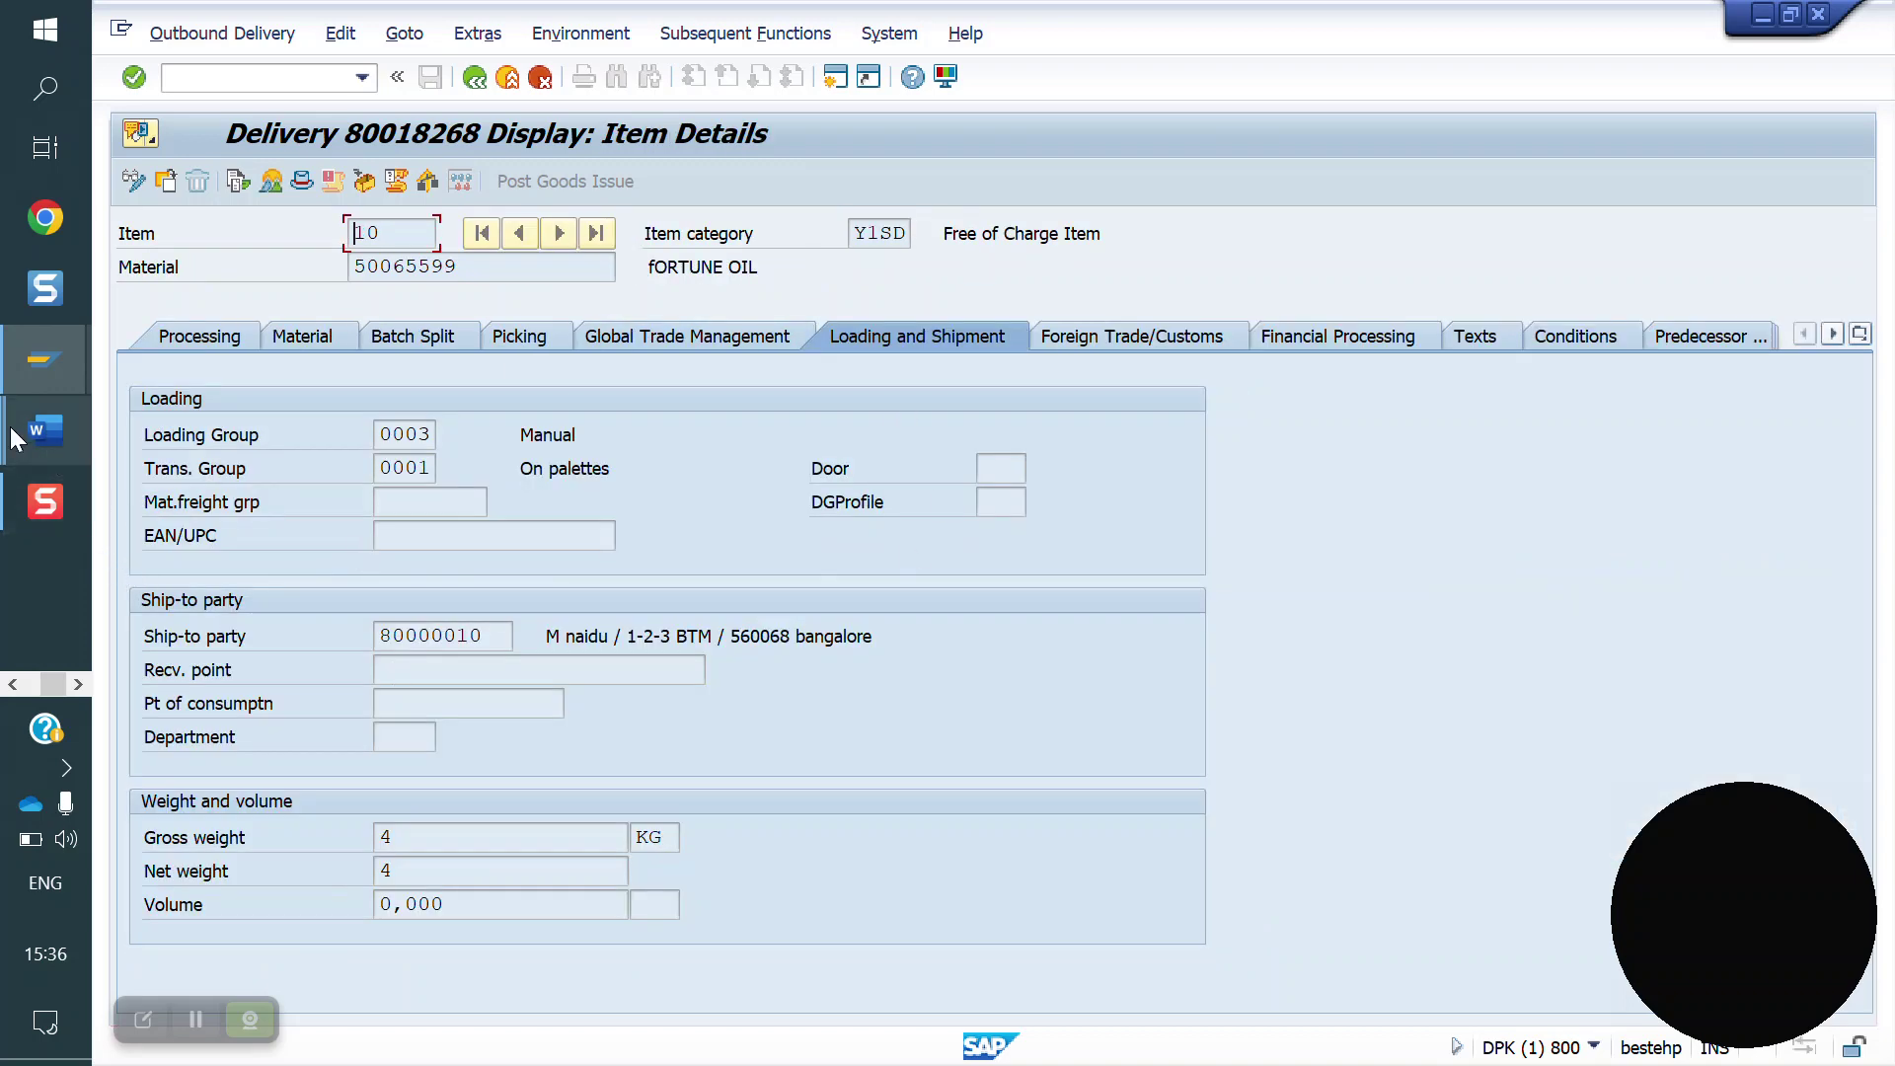
{"action": "mouse_move", "coordinate": [45, 431]}
{"action": "left_click", "coordinate": [296, 550]}
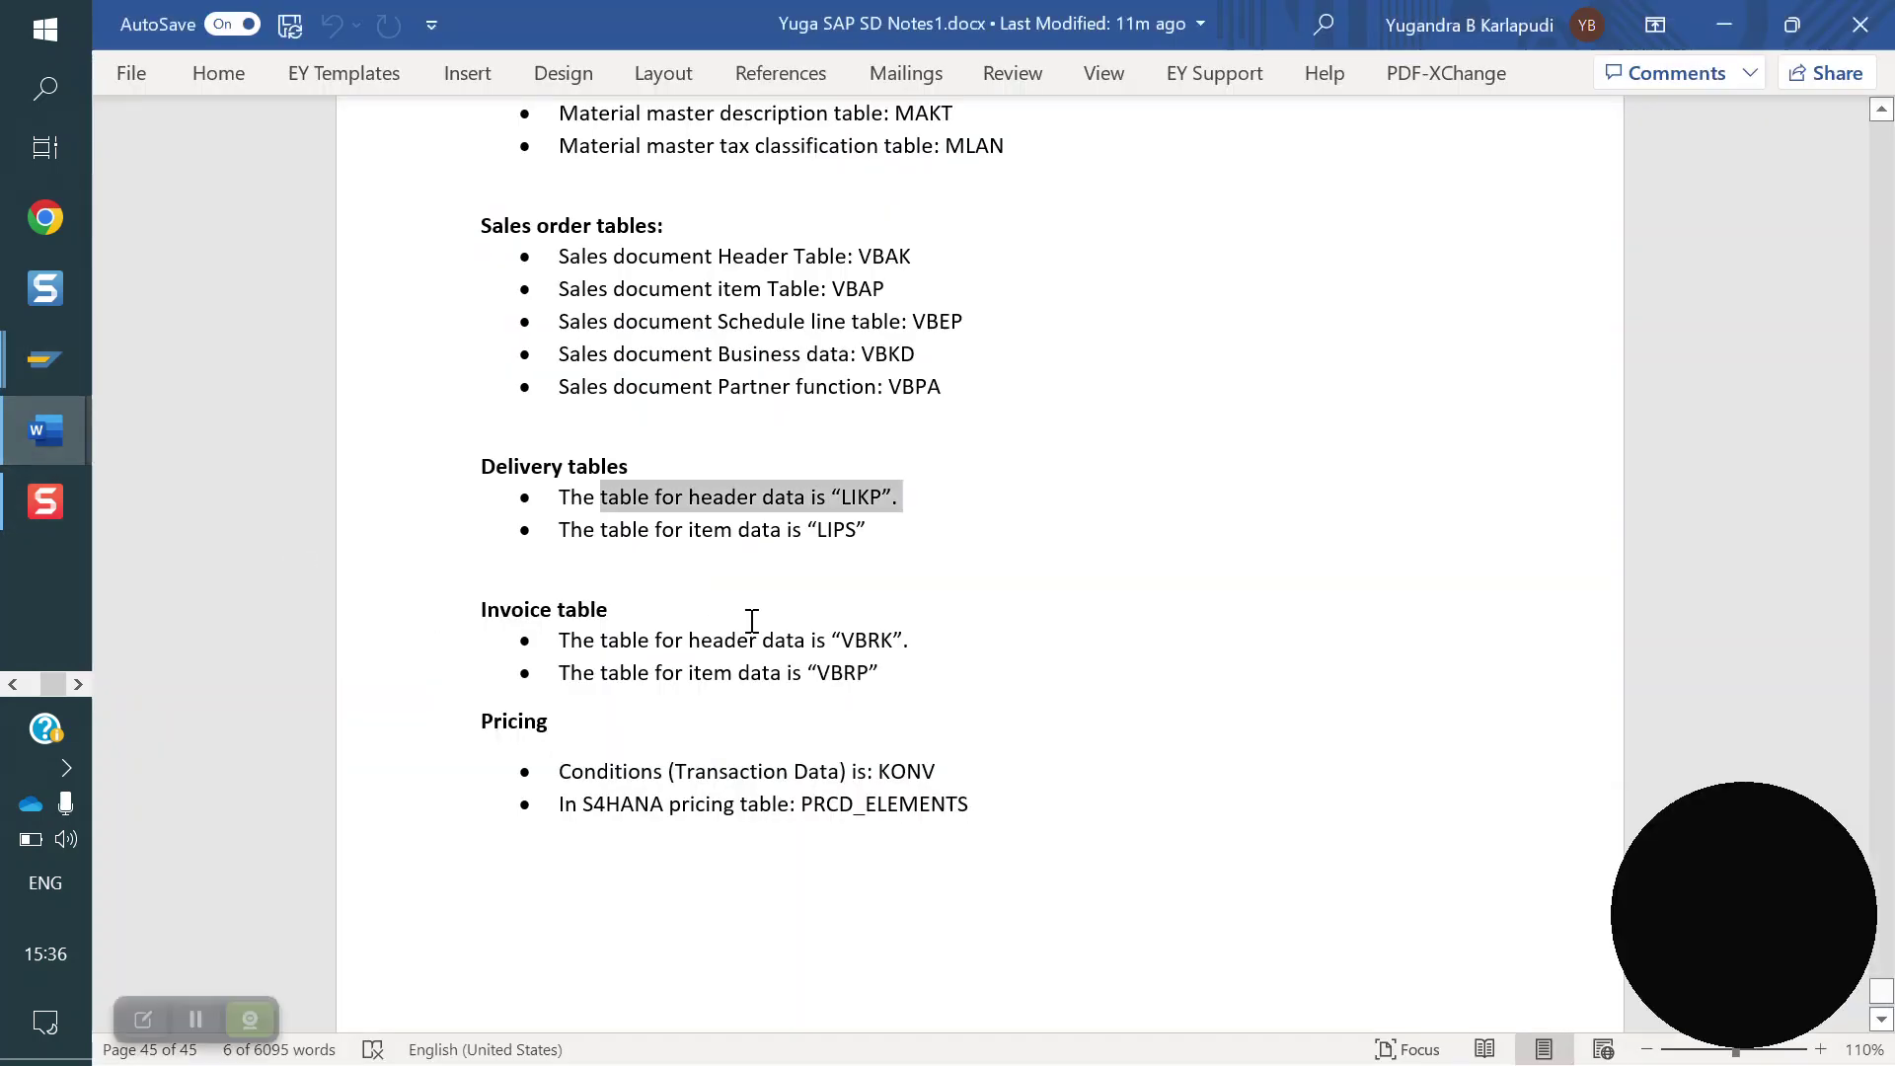
{"action": "left_click", "coordinate": [882, 538]}
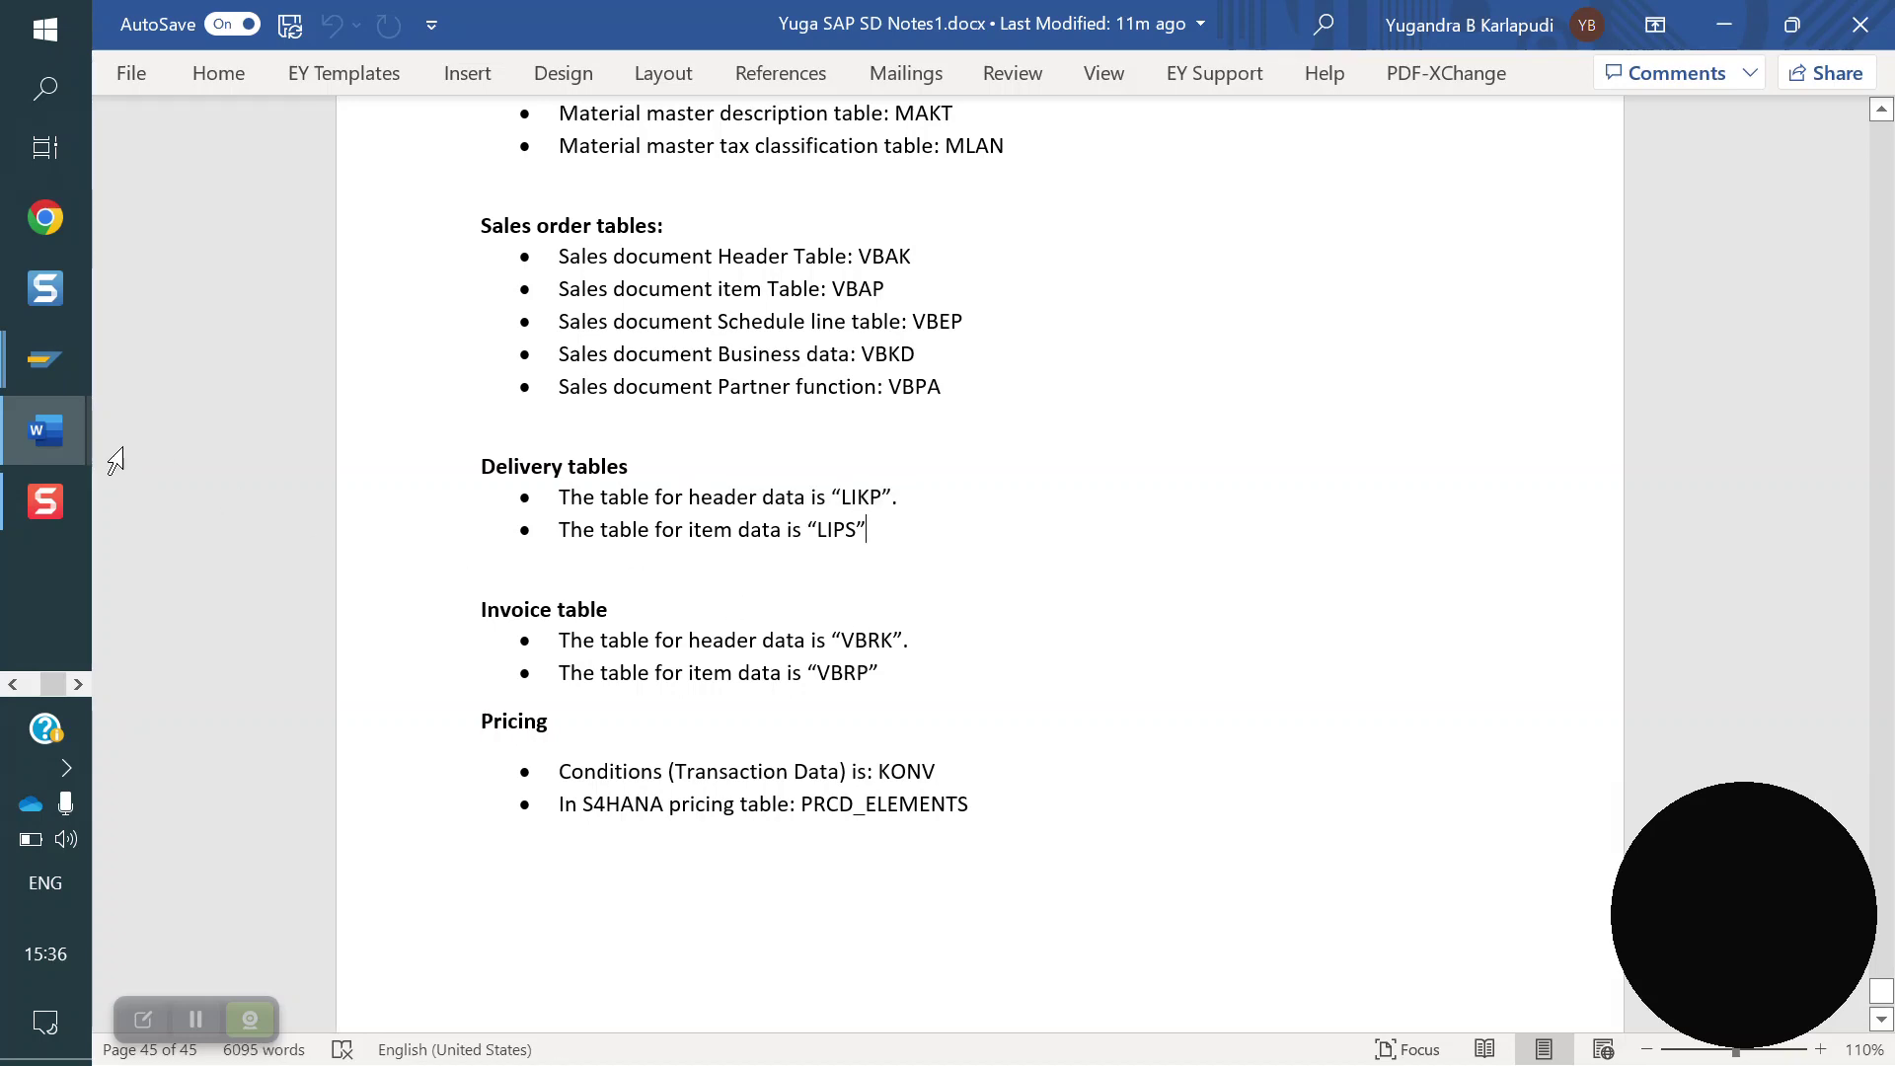
- Switch to SAP and open billing document 90039918 in display mode with transaction VF03
{"action": "mouse_move", "coordinate": [34, 367]}
{"action": "left_click", "coordinate": [263, 531]}
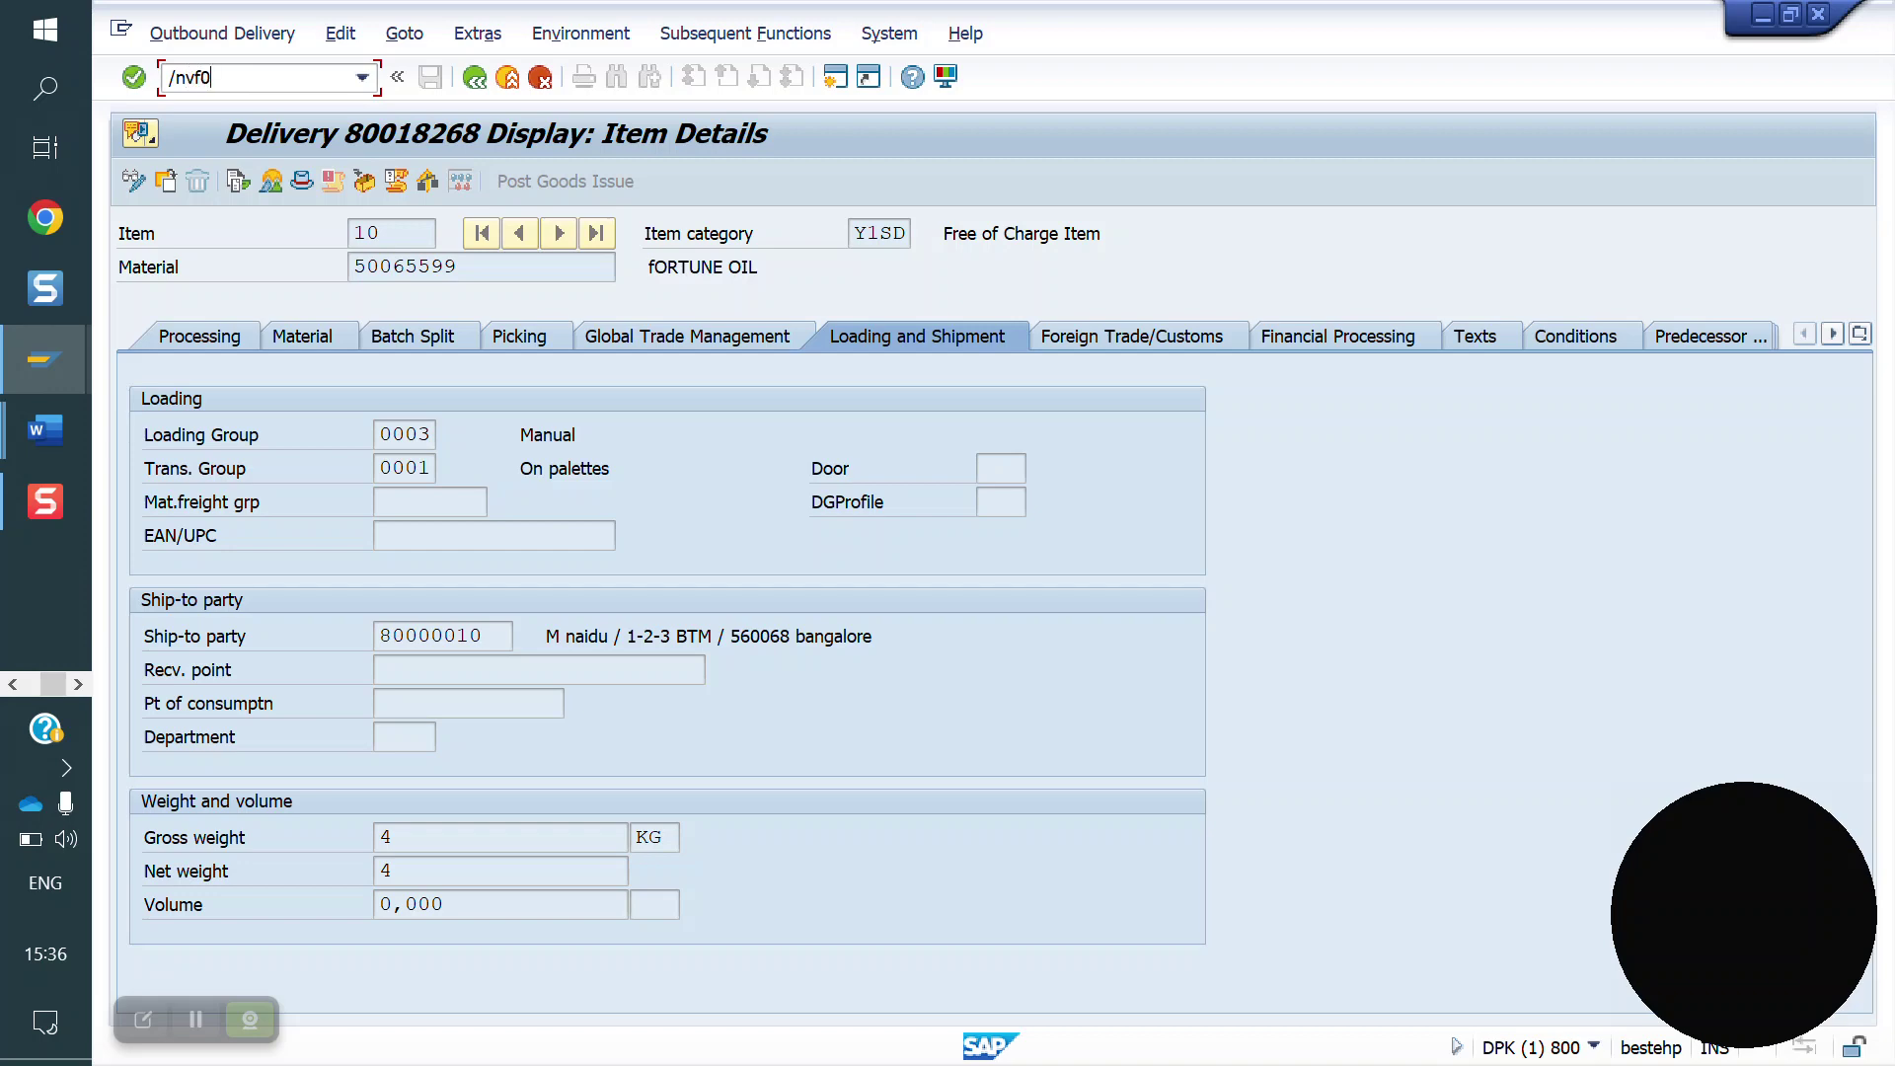
{"action": "type", "text": "/nvf03"}
{"action": "key", "text": "Return"}
{"action": "key", "text": "Down"}
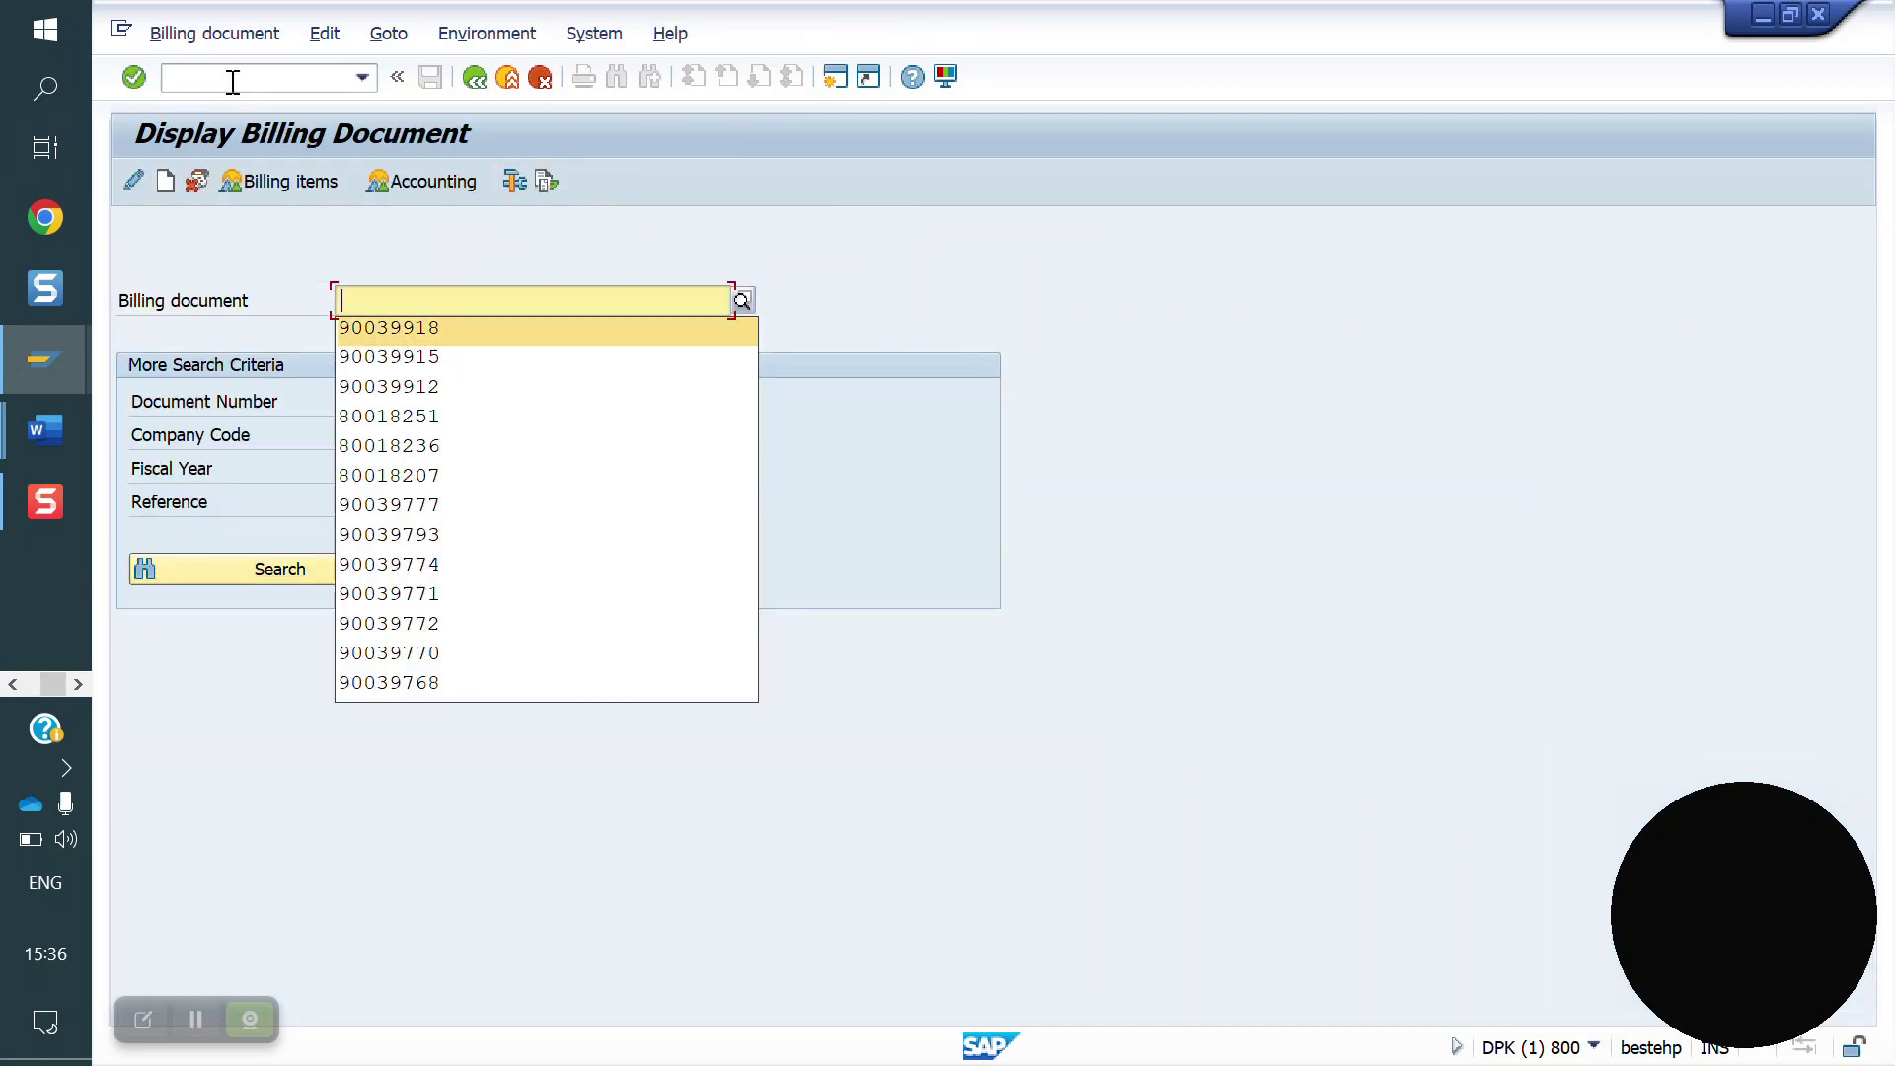
{"action": "key", "text": "Return"}
{"action": "key", "text": "Return"}
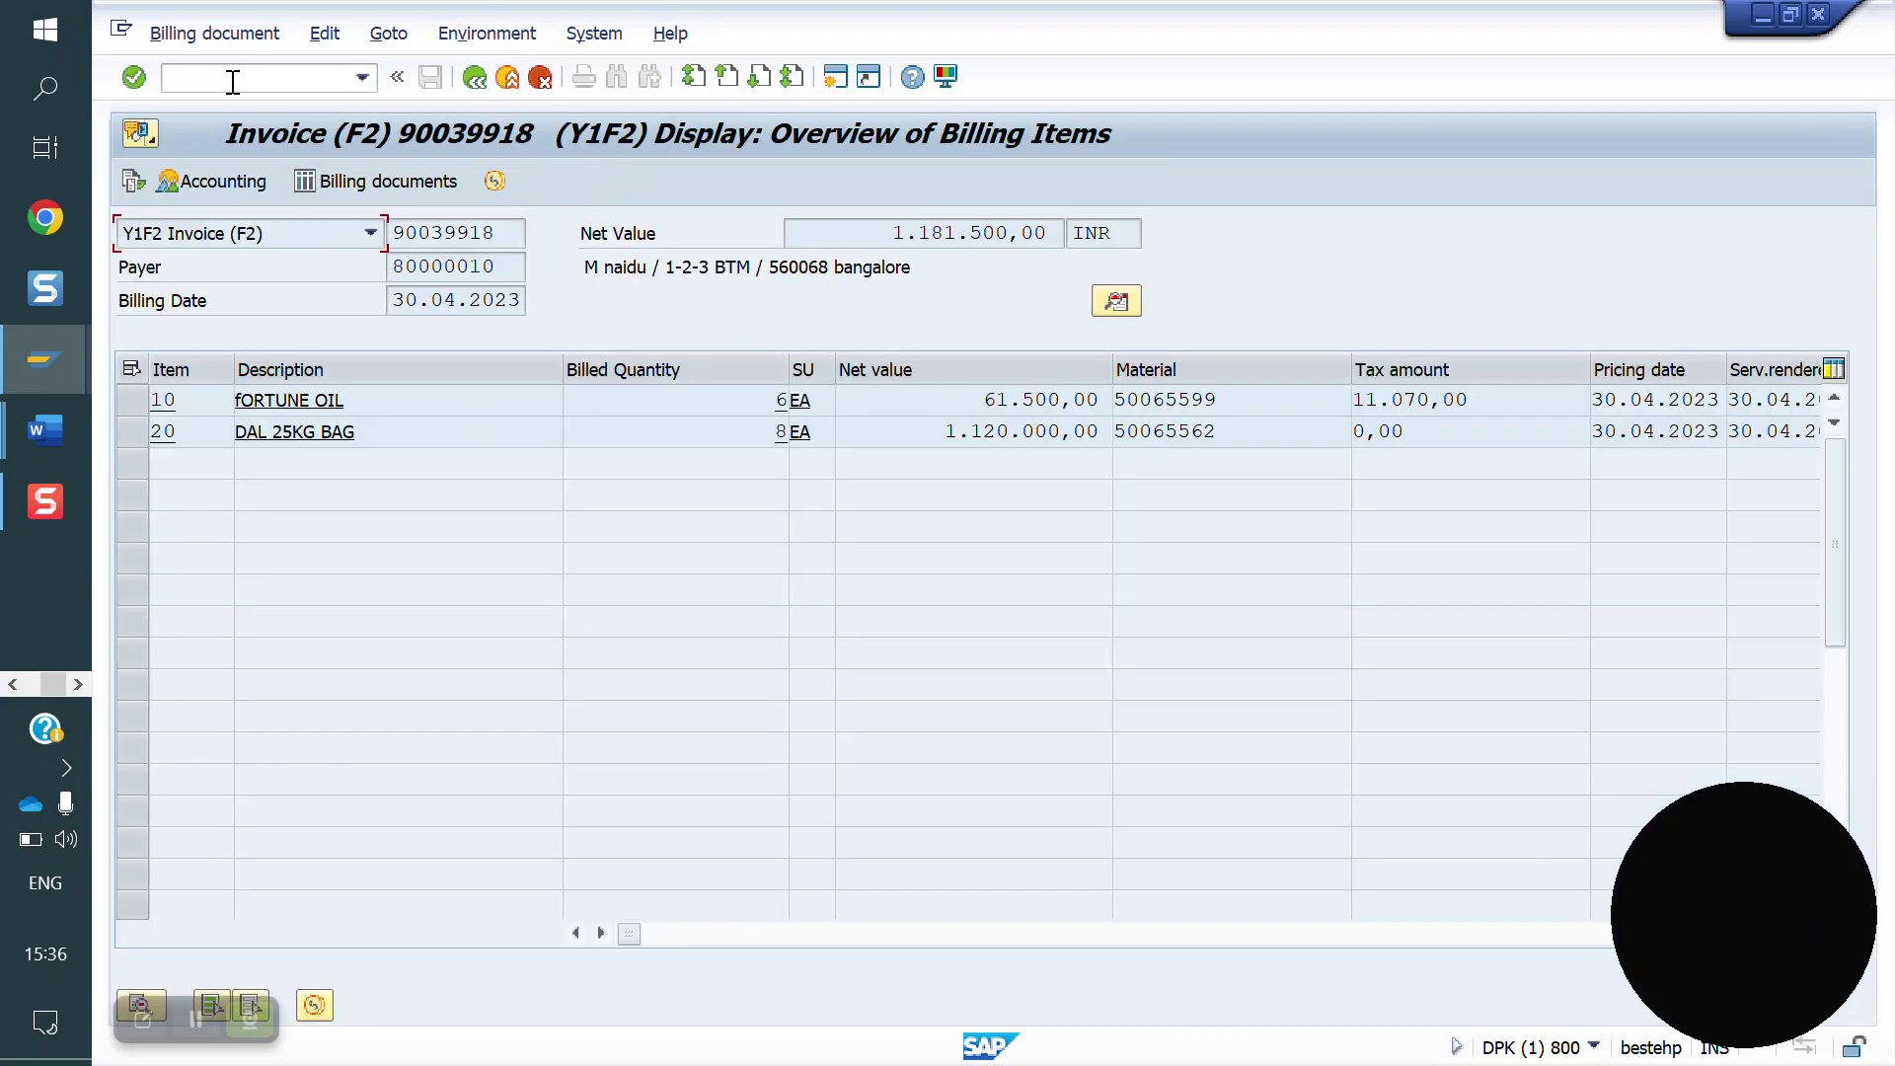
- Display the invoice's header data and match it to the VBRK table in the Word notes
{"action": "left_click", "coordinate": [1125, 305]}
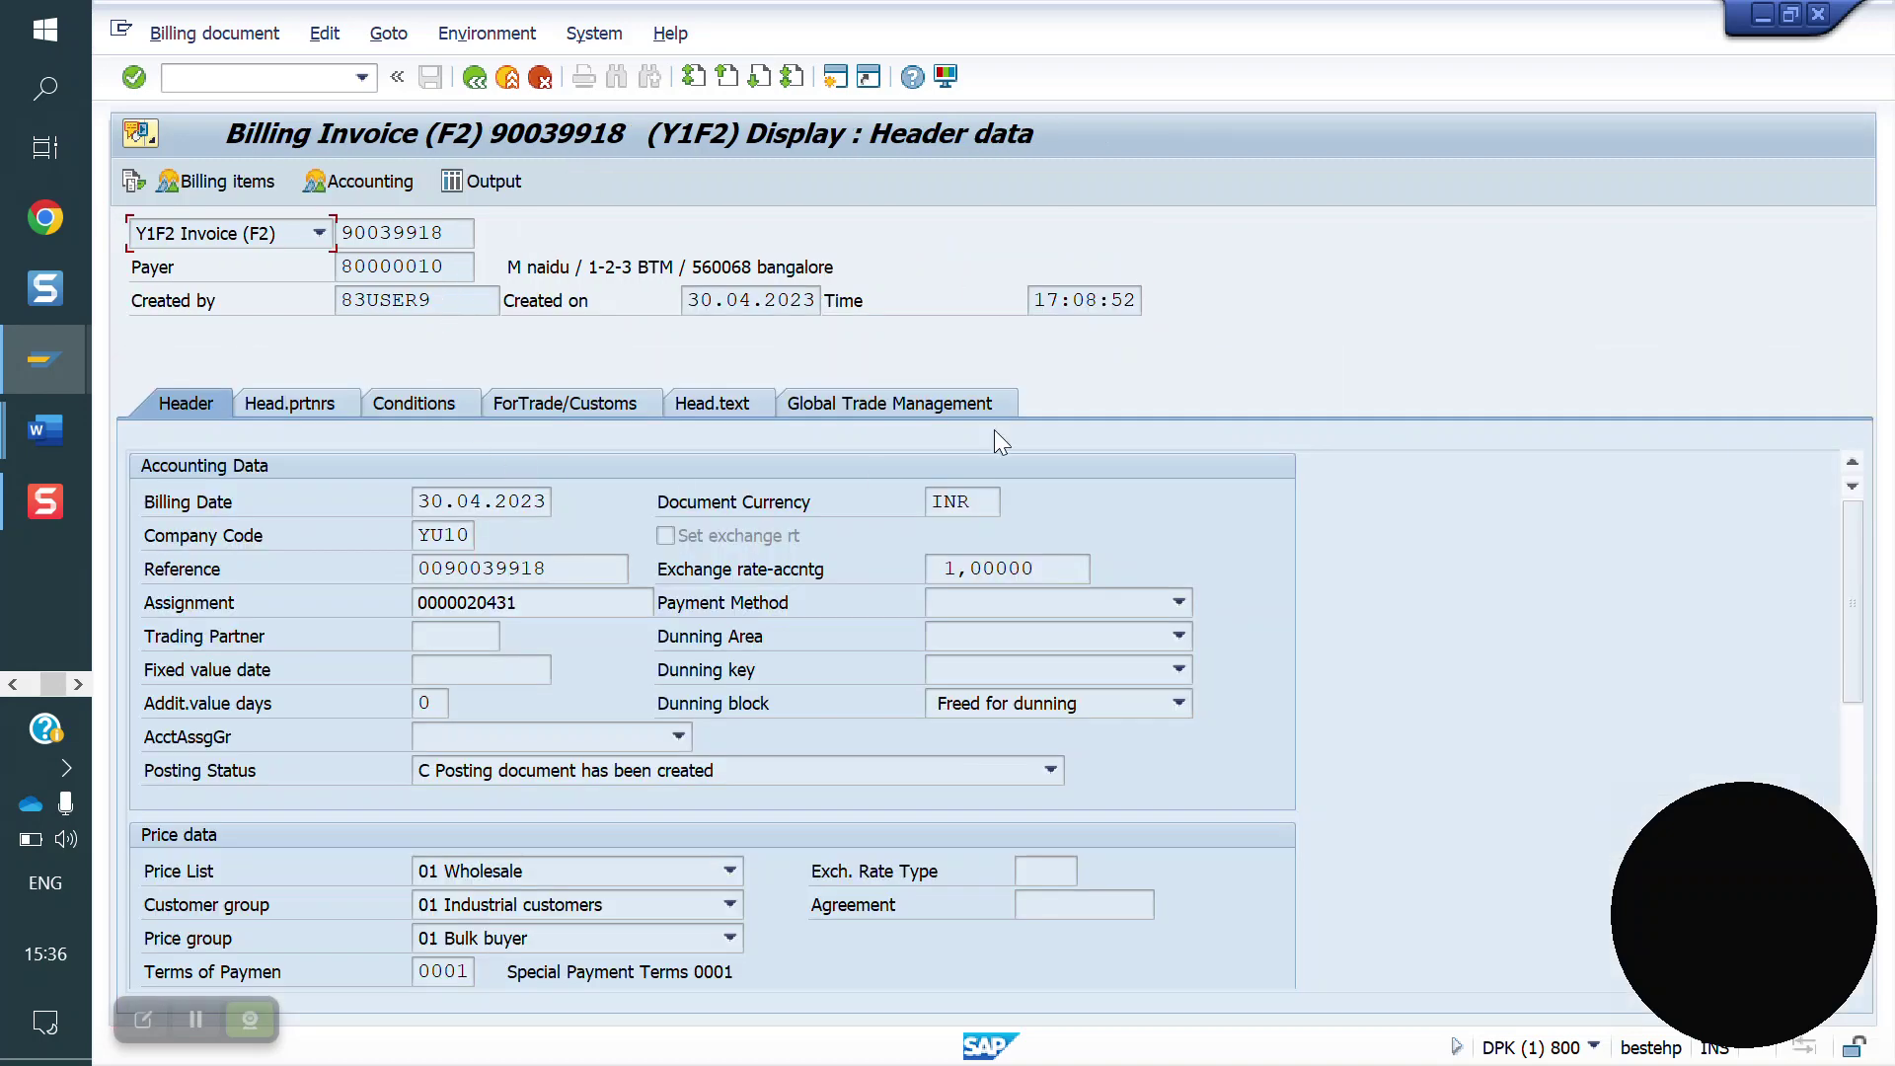
{"action": "left_click", "coordinate": [36, 436]}
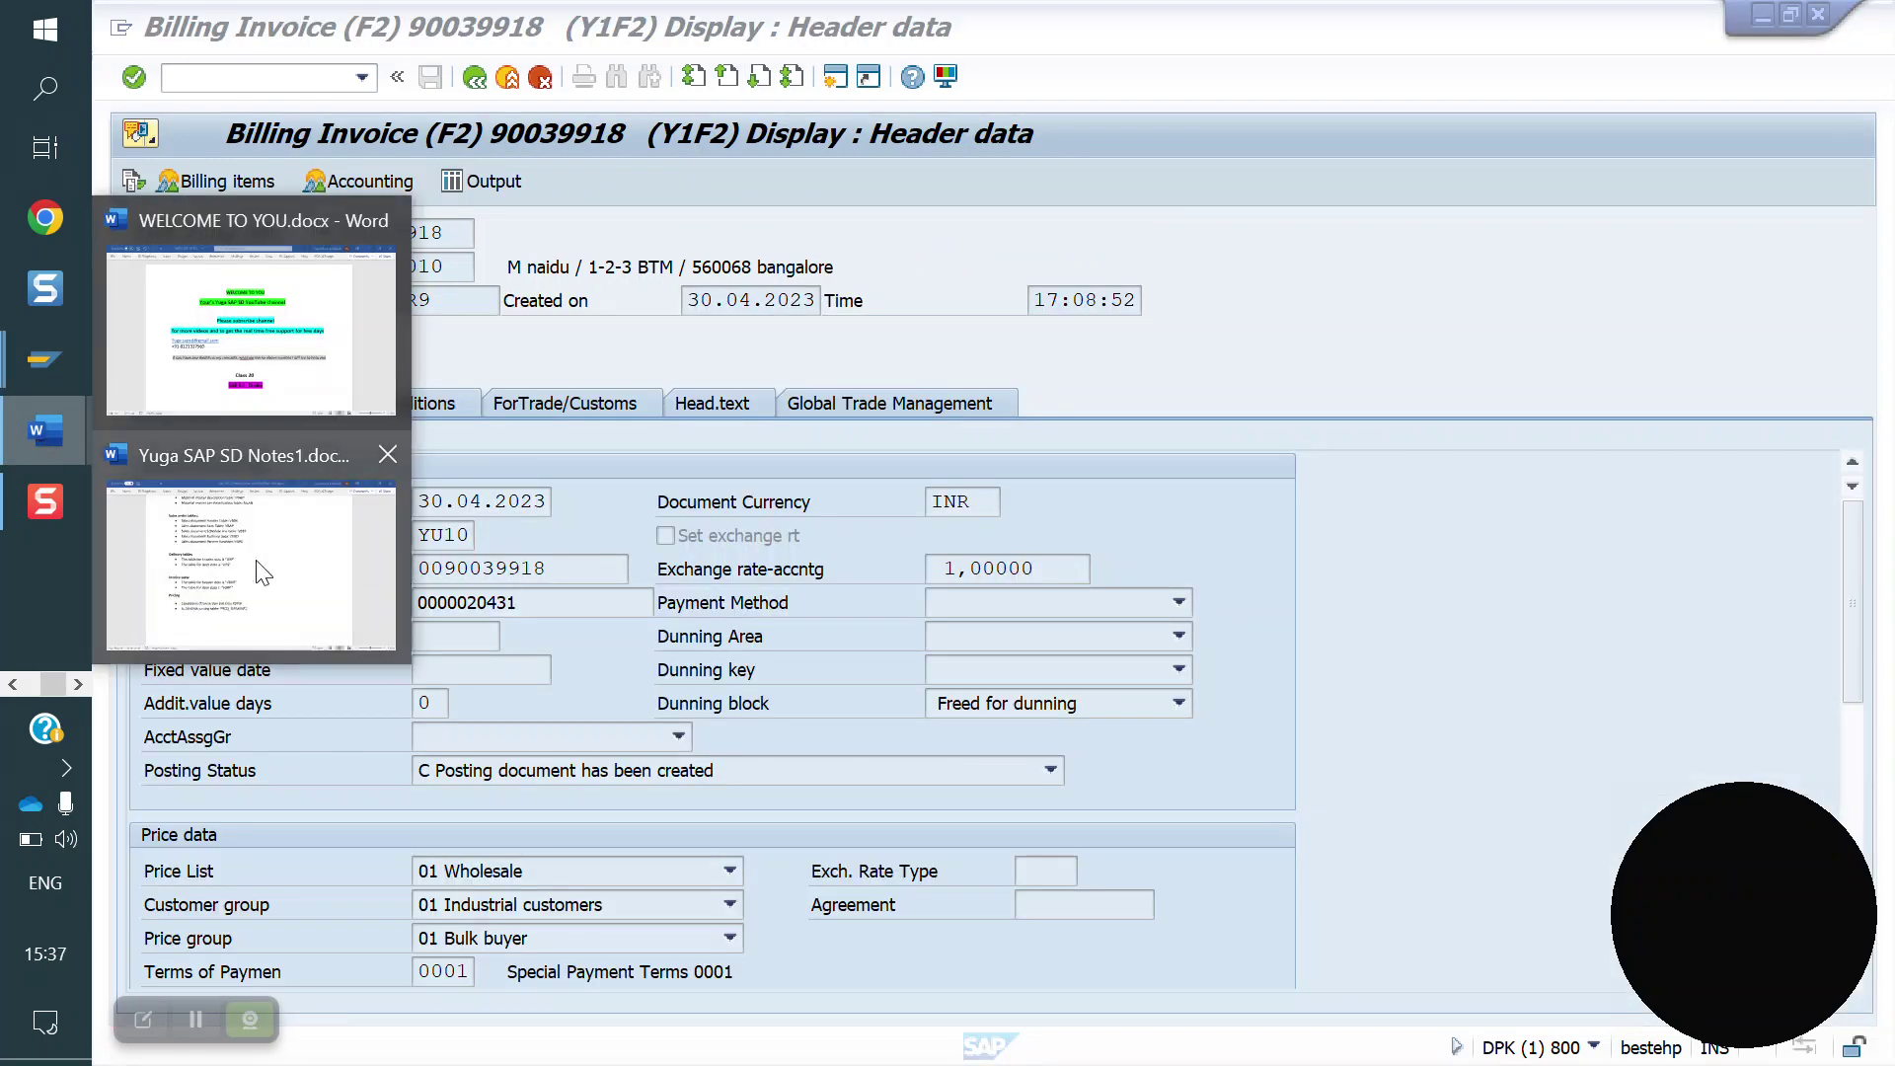
{"action": "left_click", "coordinate": [262, 573]}
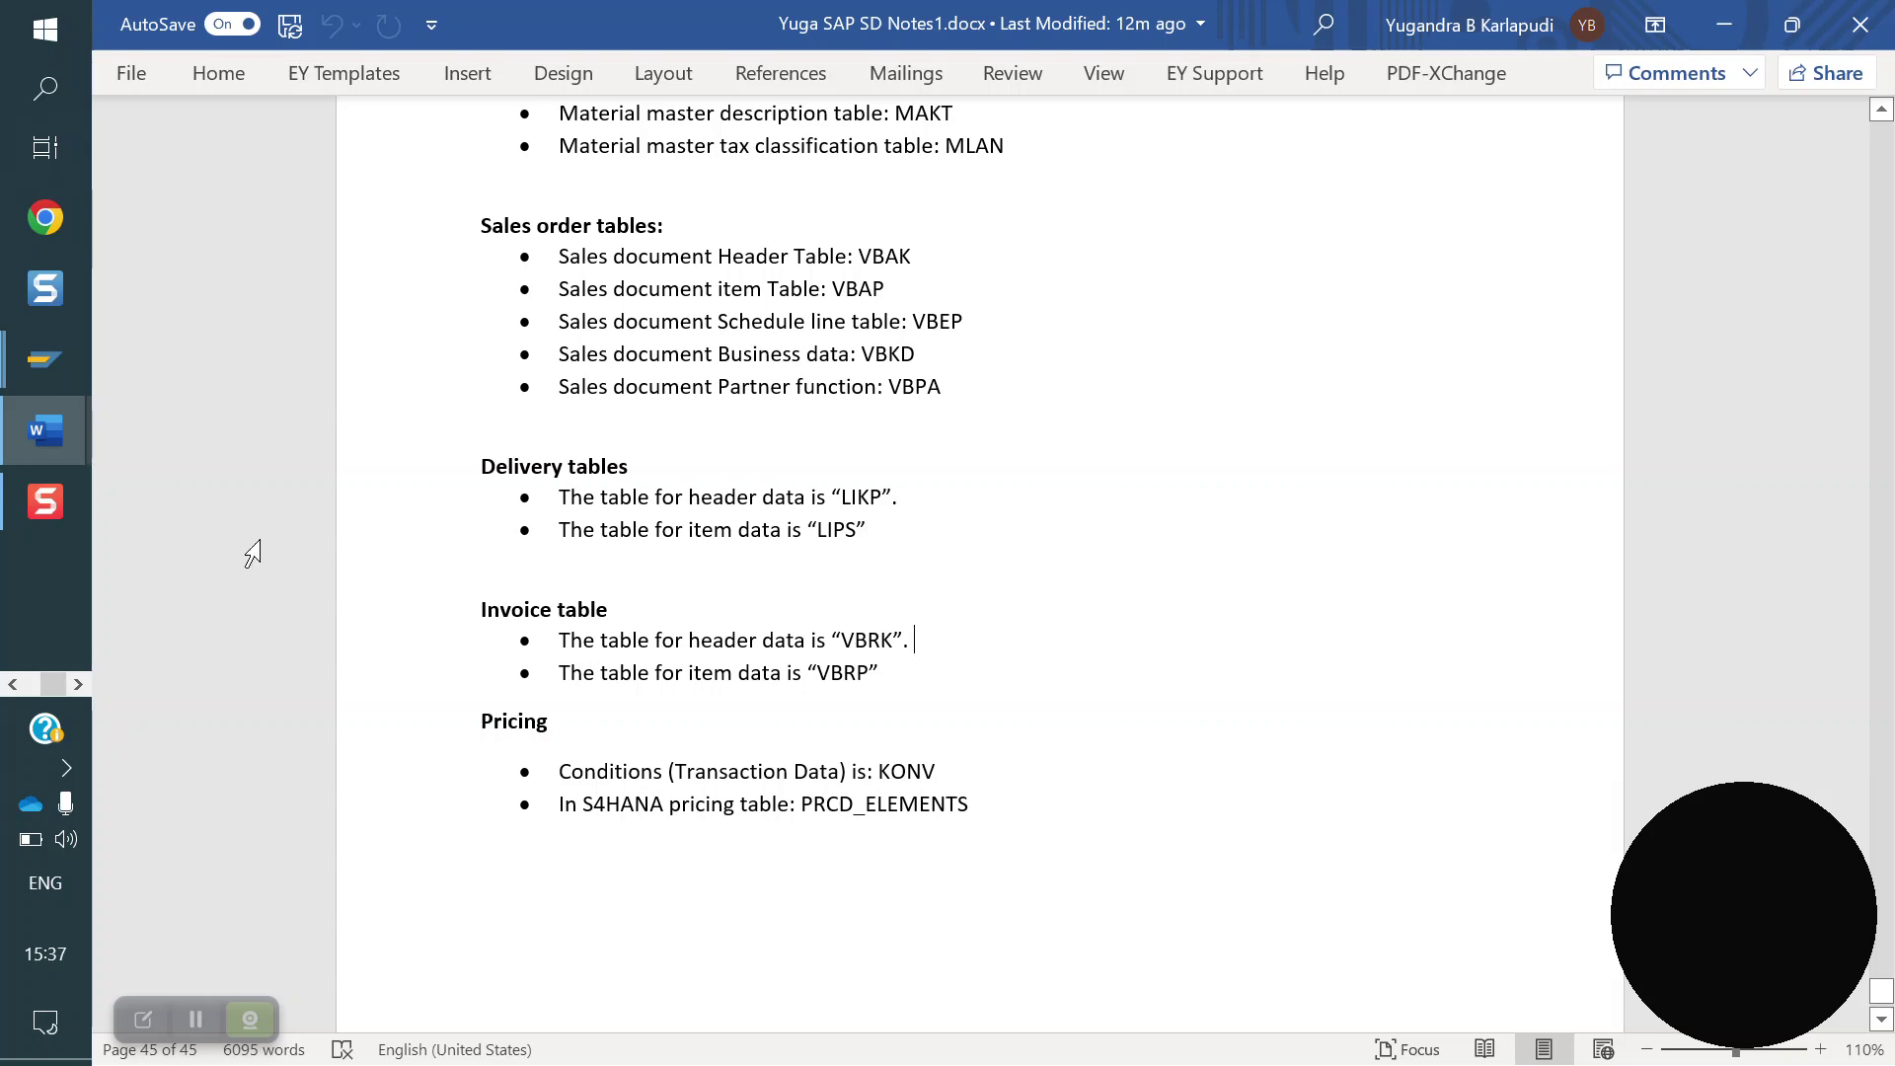
- Display the data of invoice item 10 in SAP and match it to the VBRP table in the Word notes
{"action": "left_click", "coordinate": [44, 359]}
{"action": "left_click", "coordinate": [194, 481]}
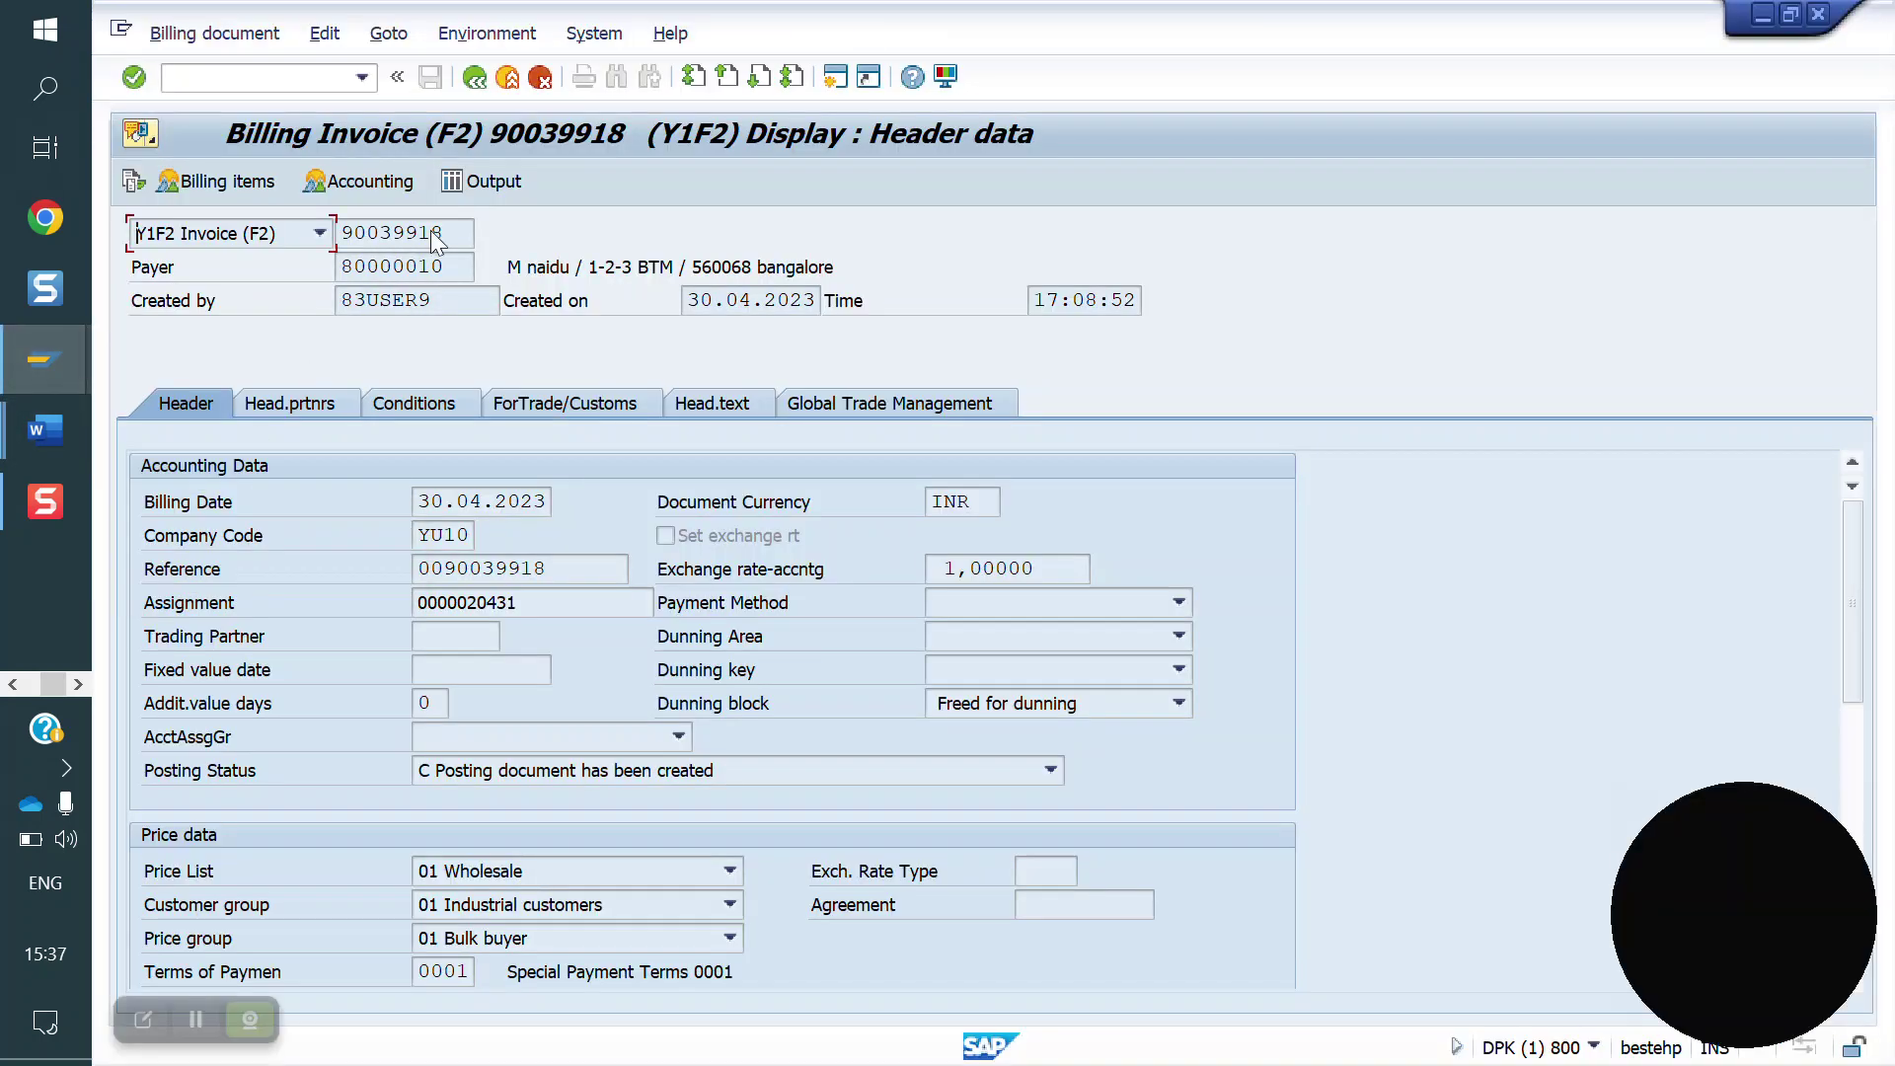
{"action": "left_click", "coordinate": [475, 77]}
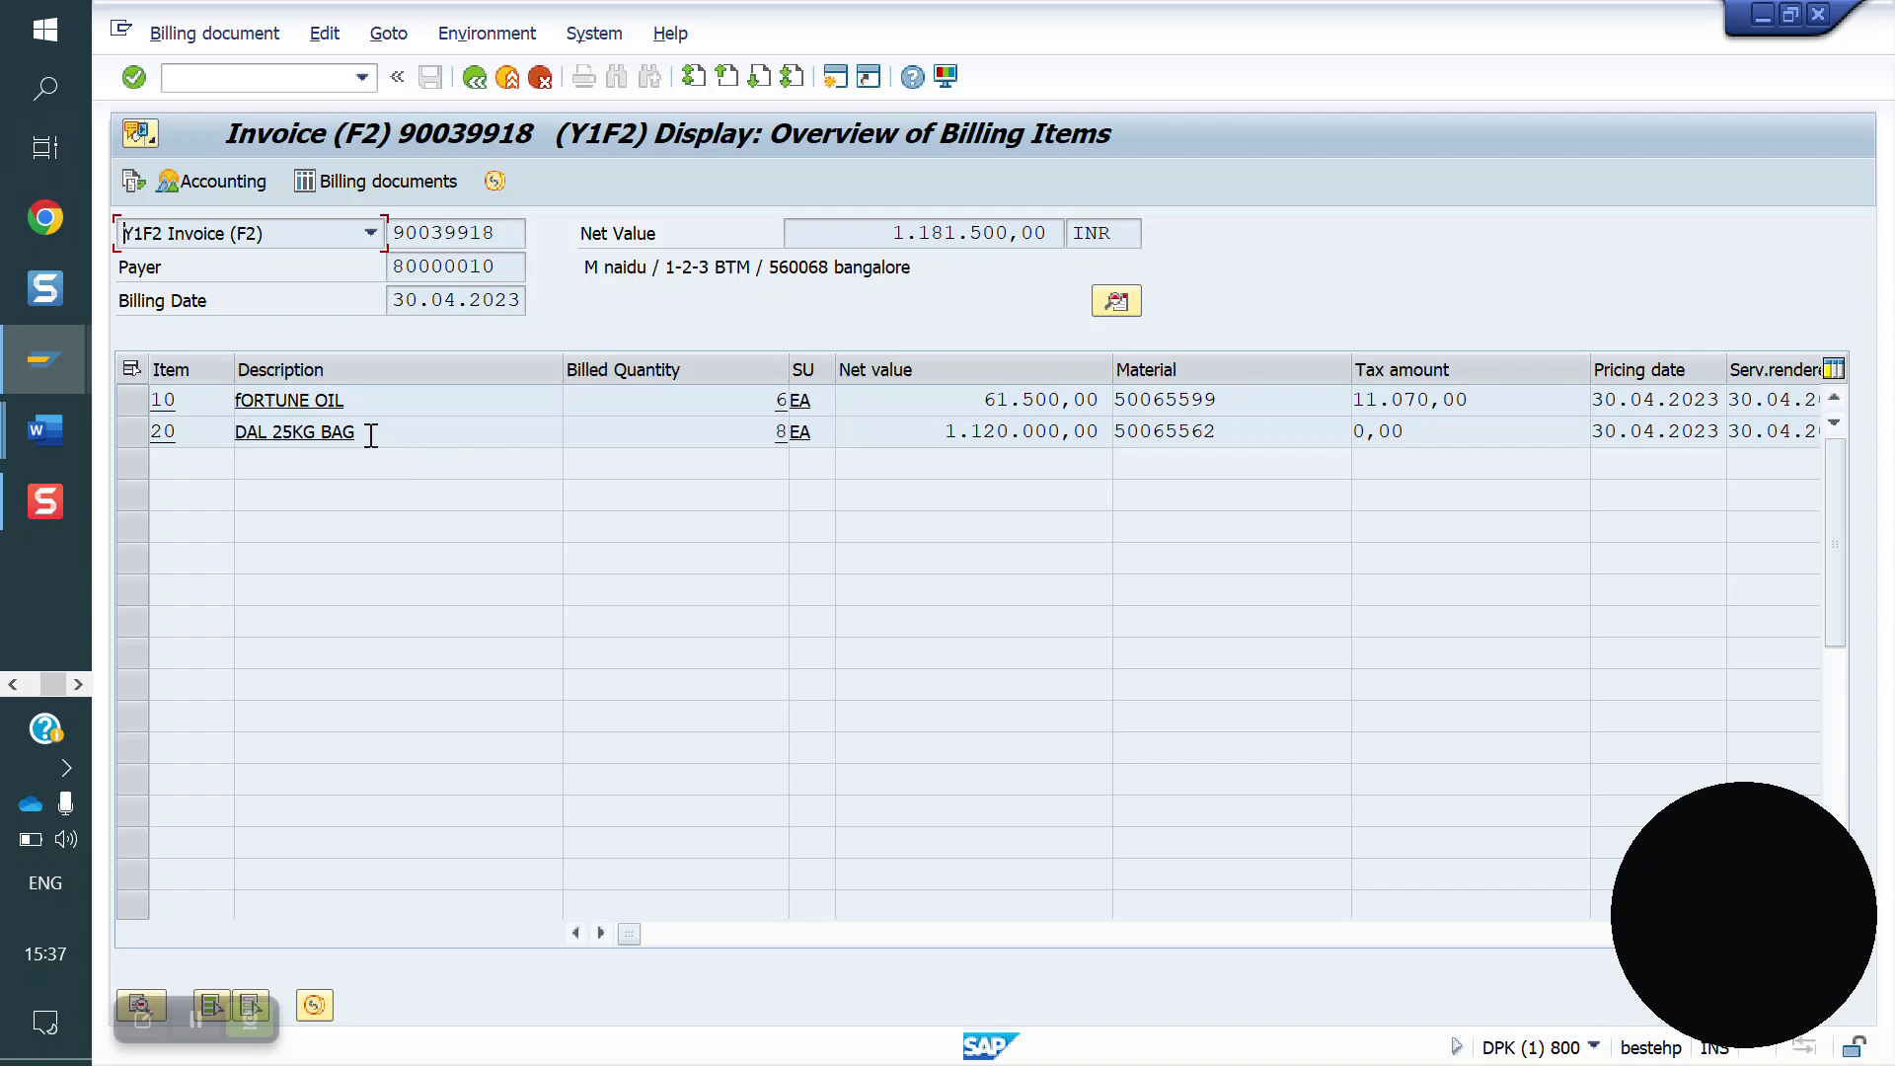
{"action": "double_click", "coordinate": [357, 399]}
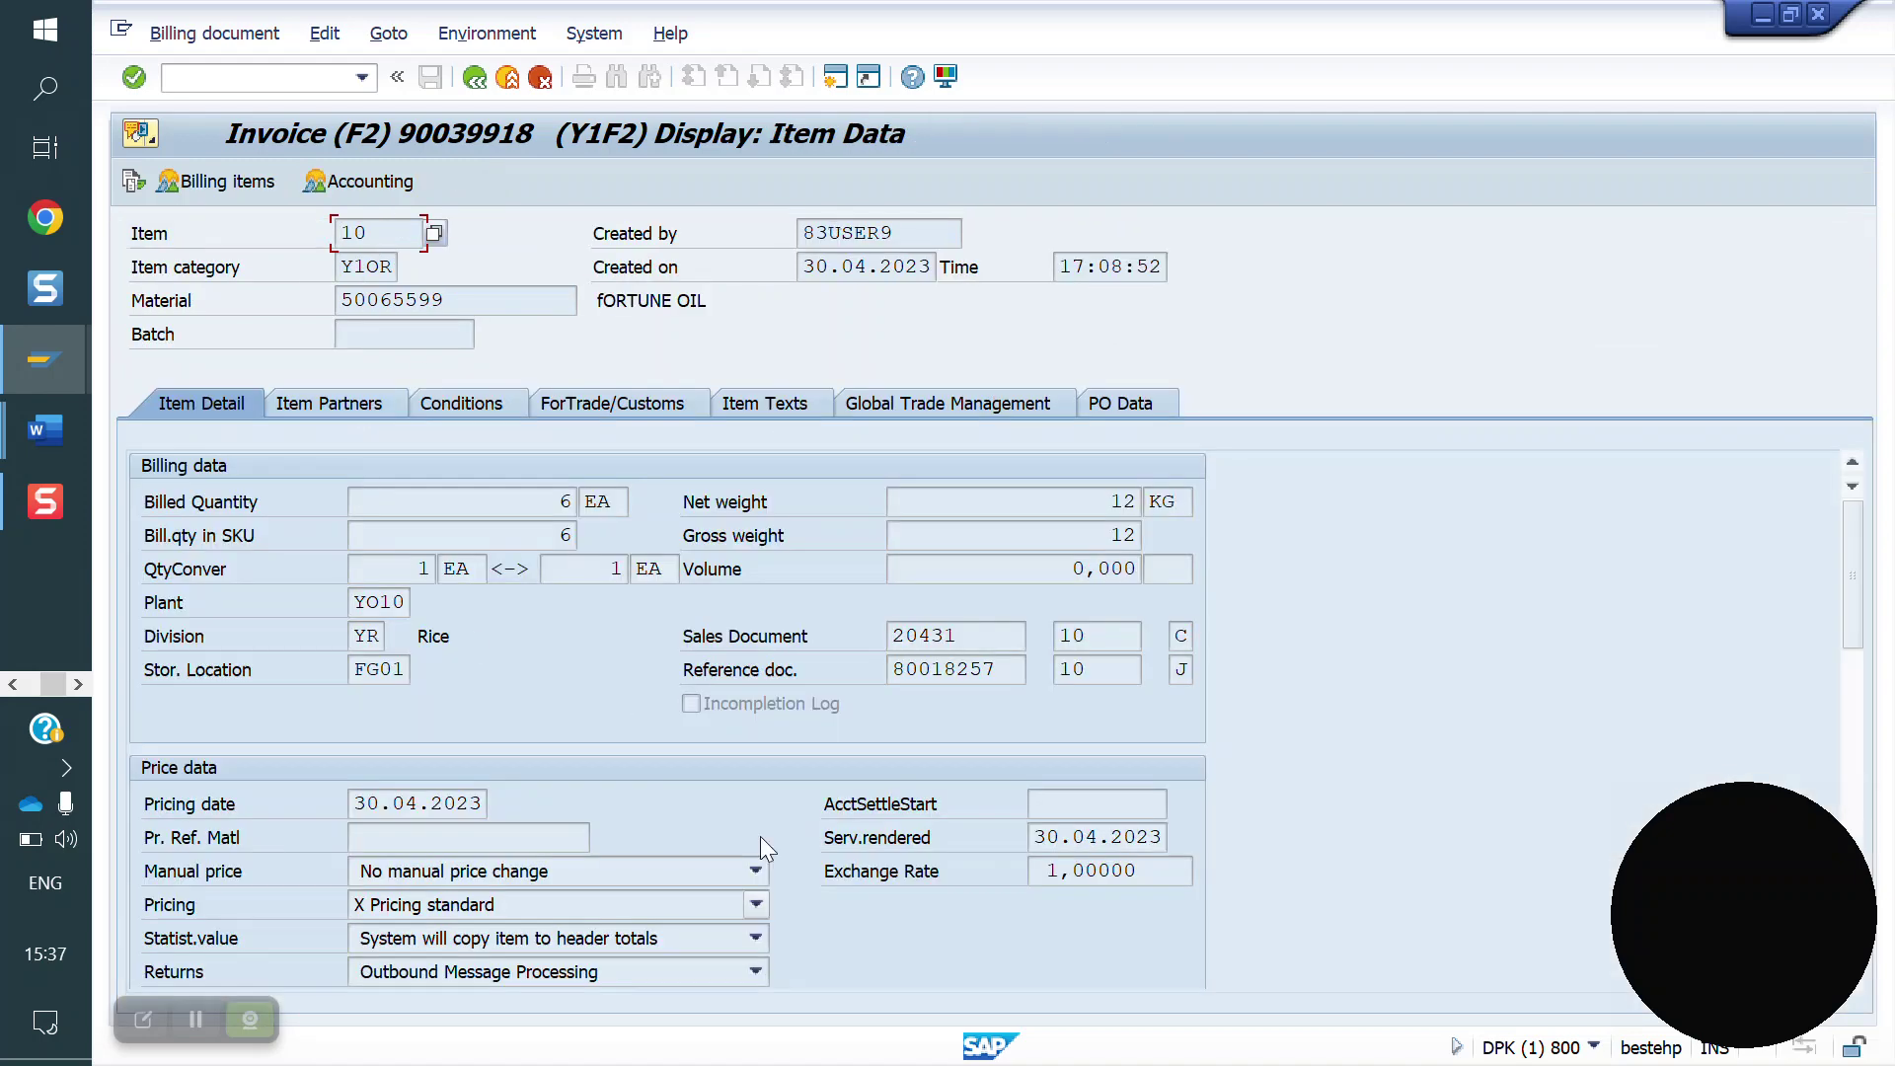
{"action": "mouse_move", "coordinate": [61, 425]}
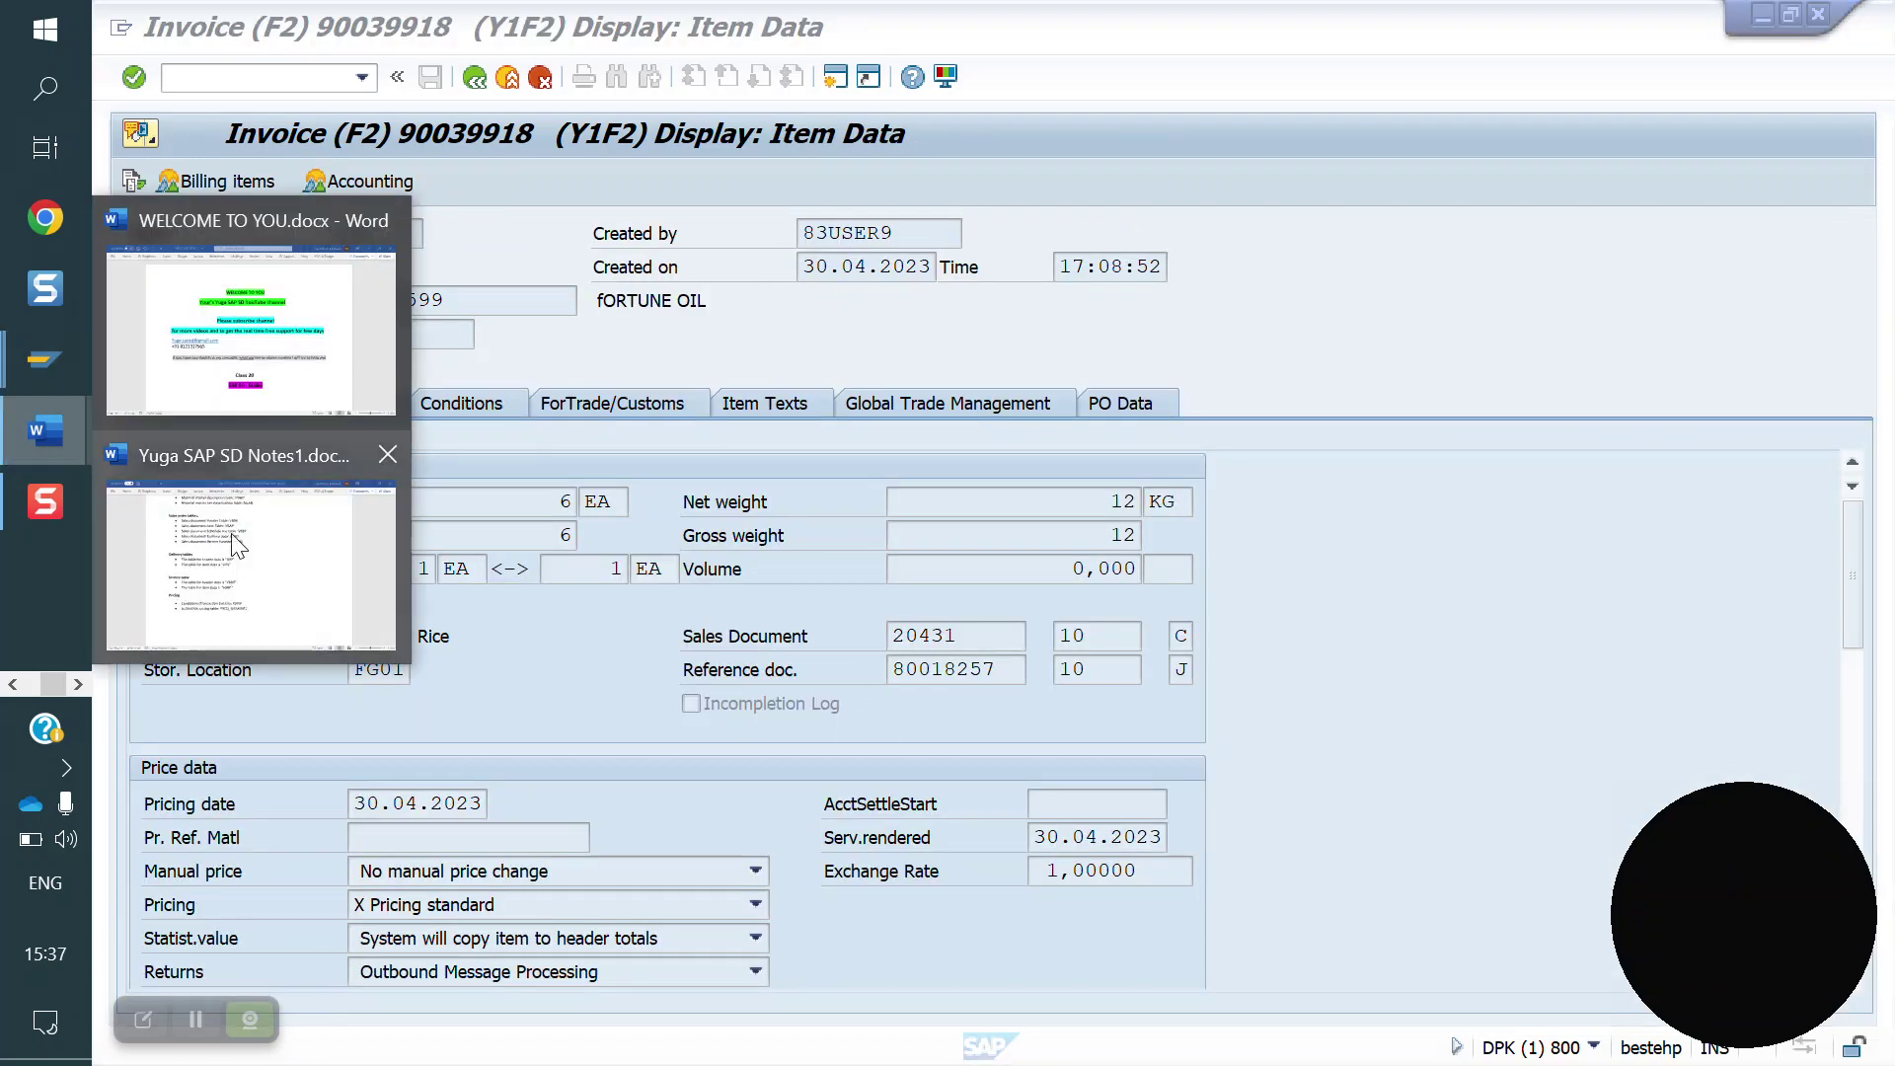
{"action": "left_click", "coordinate": [257, 548]}
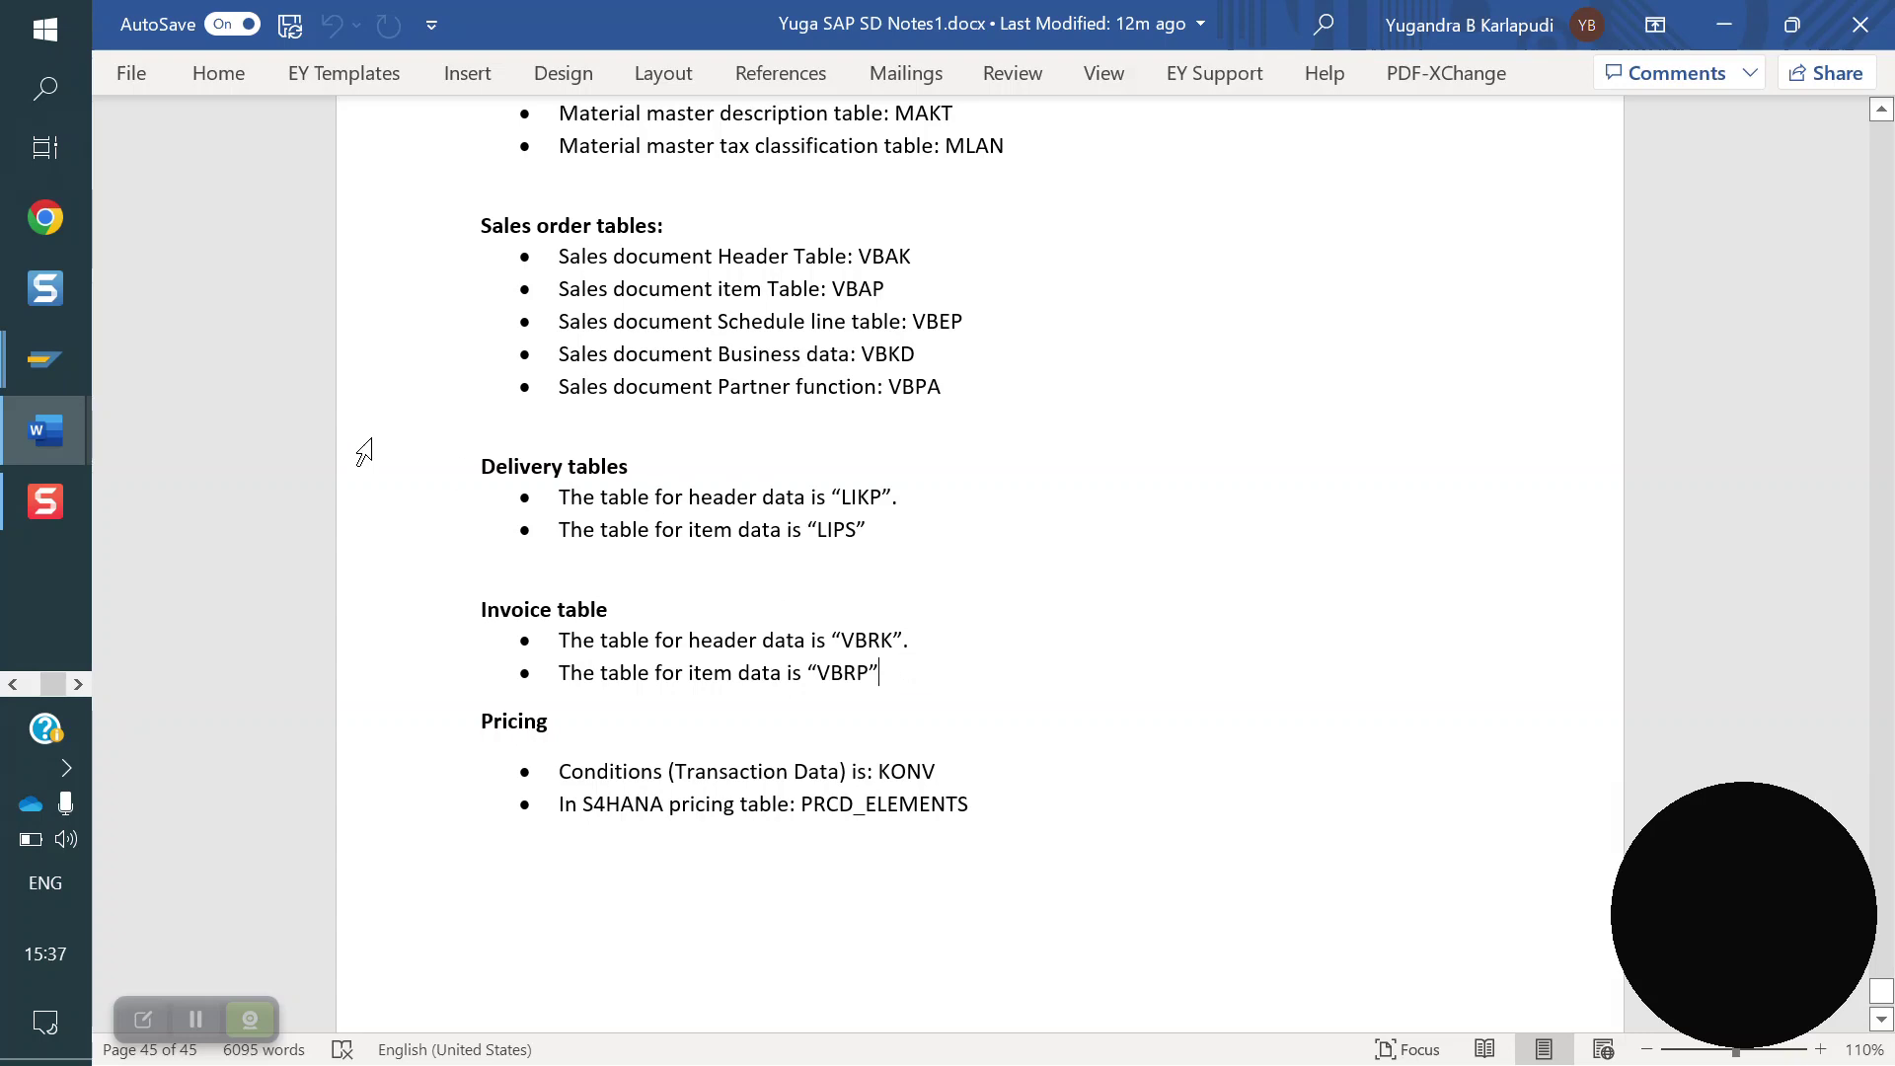
- Display the invoice item's pricing conditions in SAP and match them to the KONV and PRCD_ELEMENTS tables in the Word notes
{"action": "mouse_move", "coordinate": [36, 373]}
{"action": "left_click", "coordinate": [363, 514]}
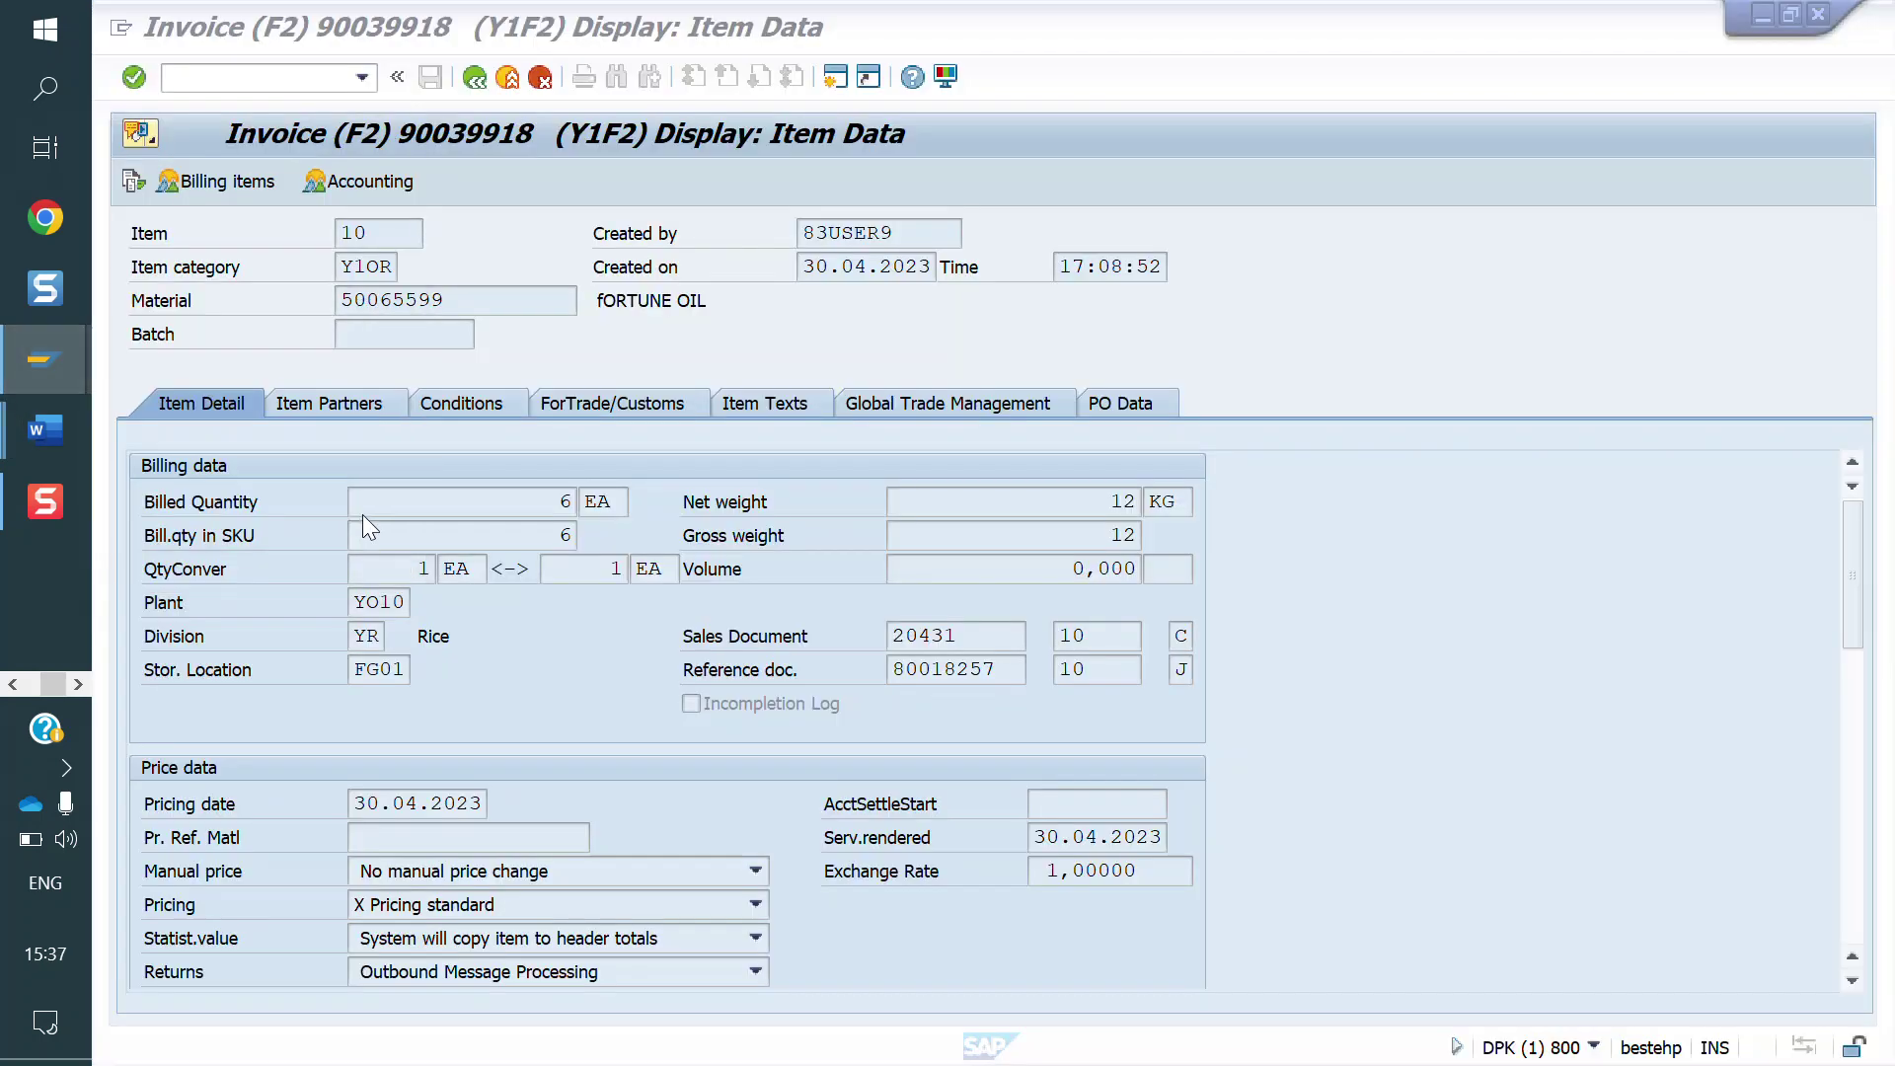
{"action": "left_click", "coordinate": [456, 399]}
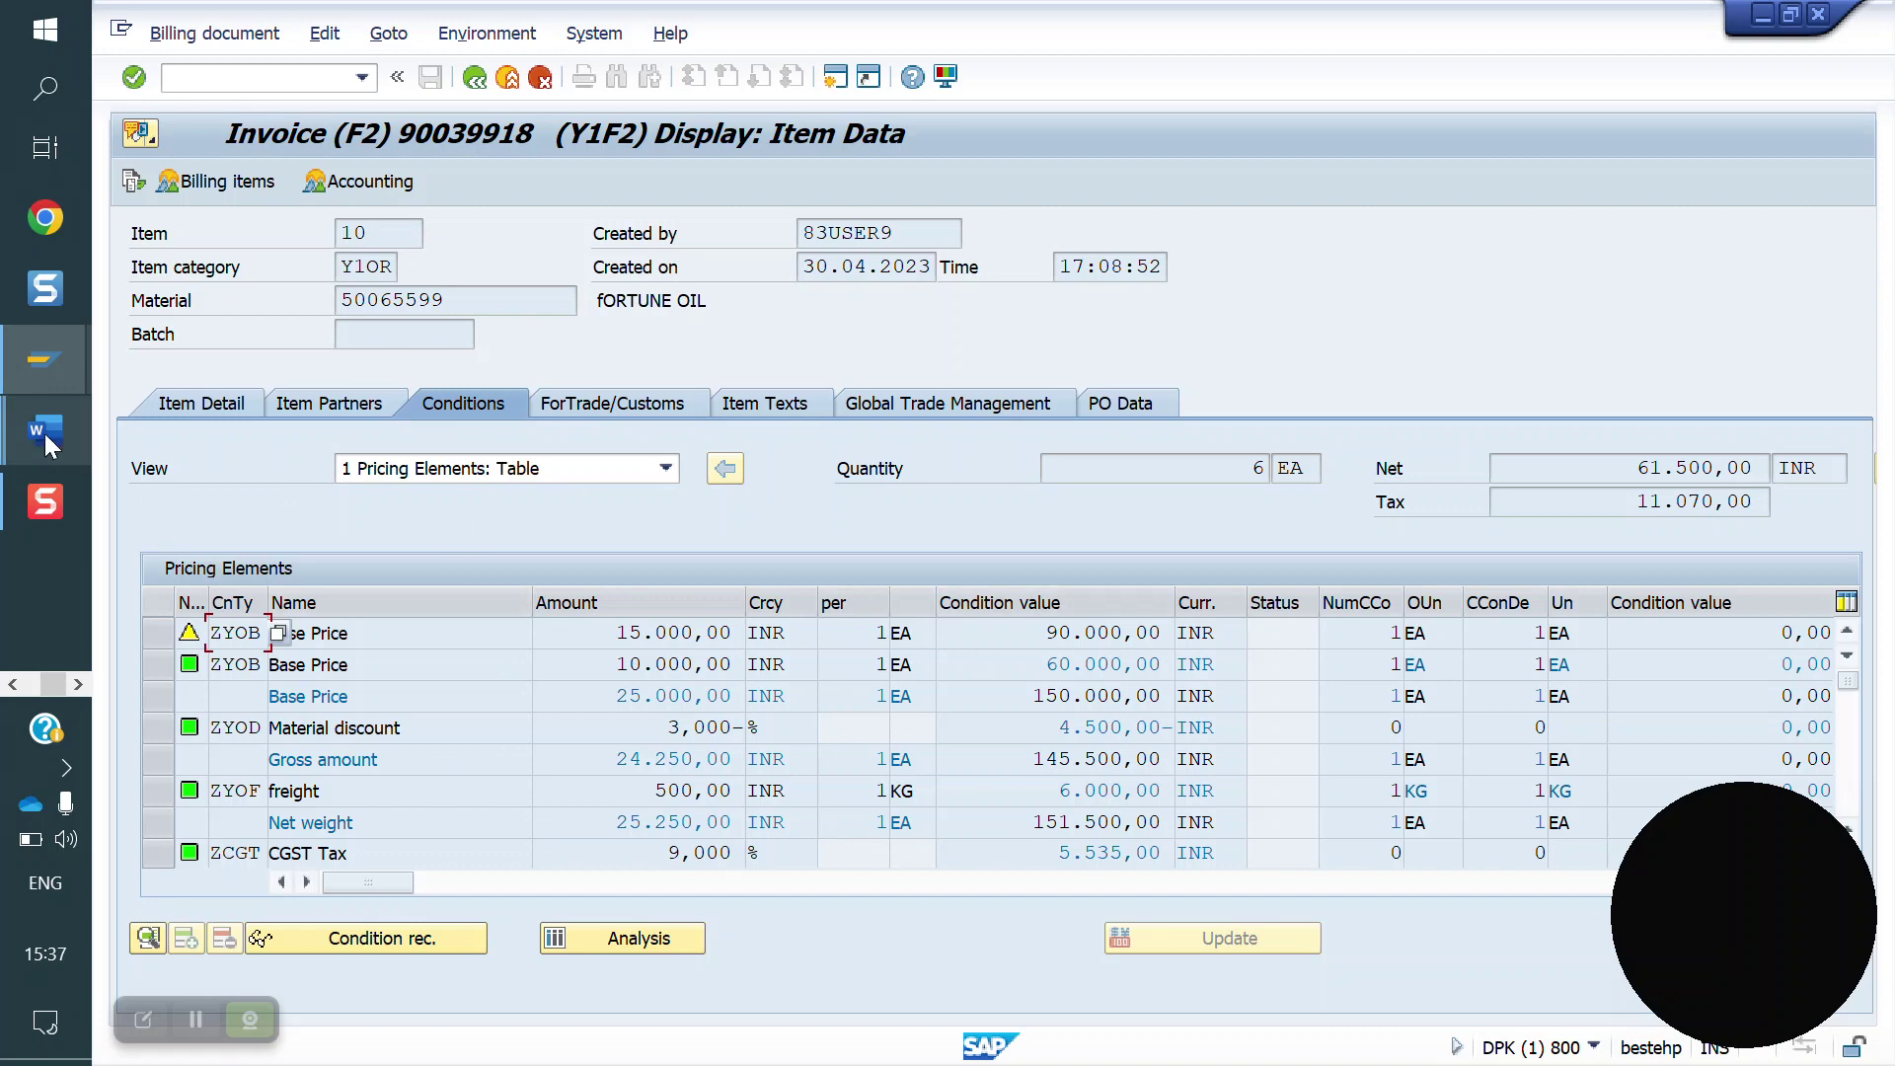
{"action": "mouse_move", "coordinate": [44, 435]}
{"action": "left_click", "coordinate": [255, 552]}
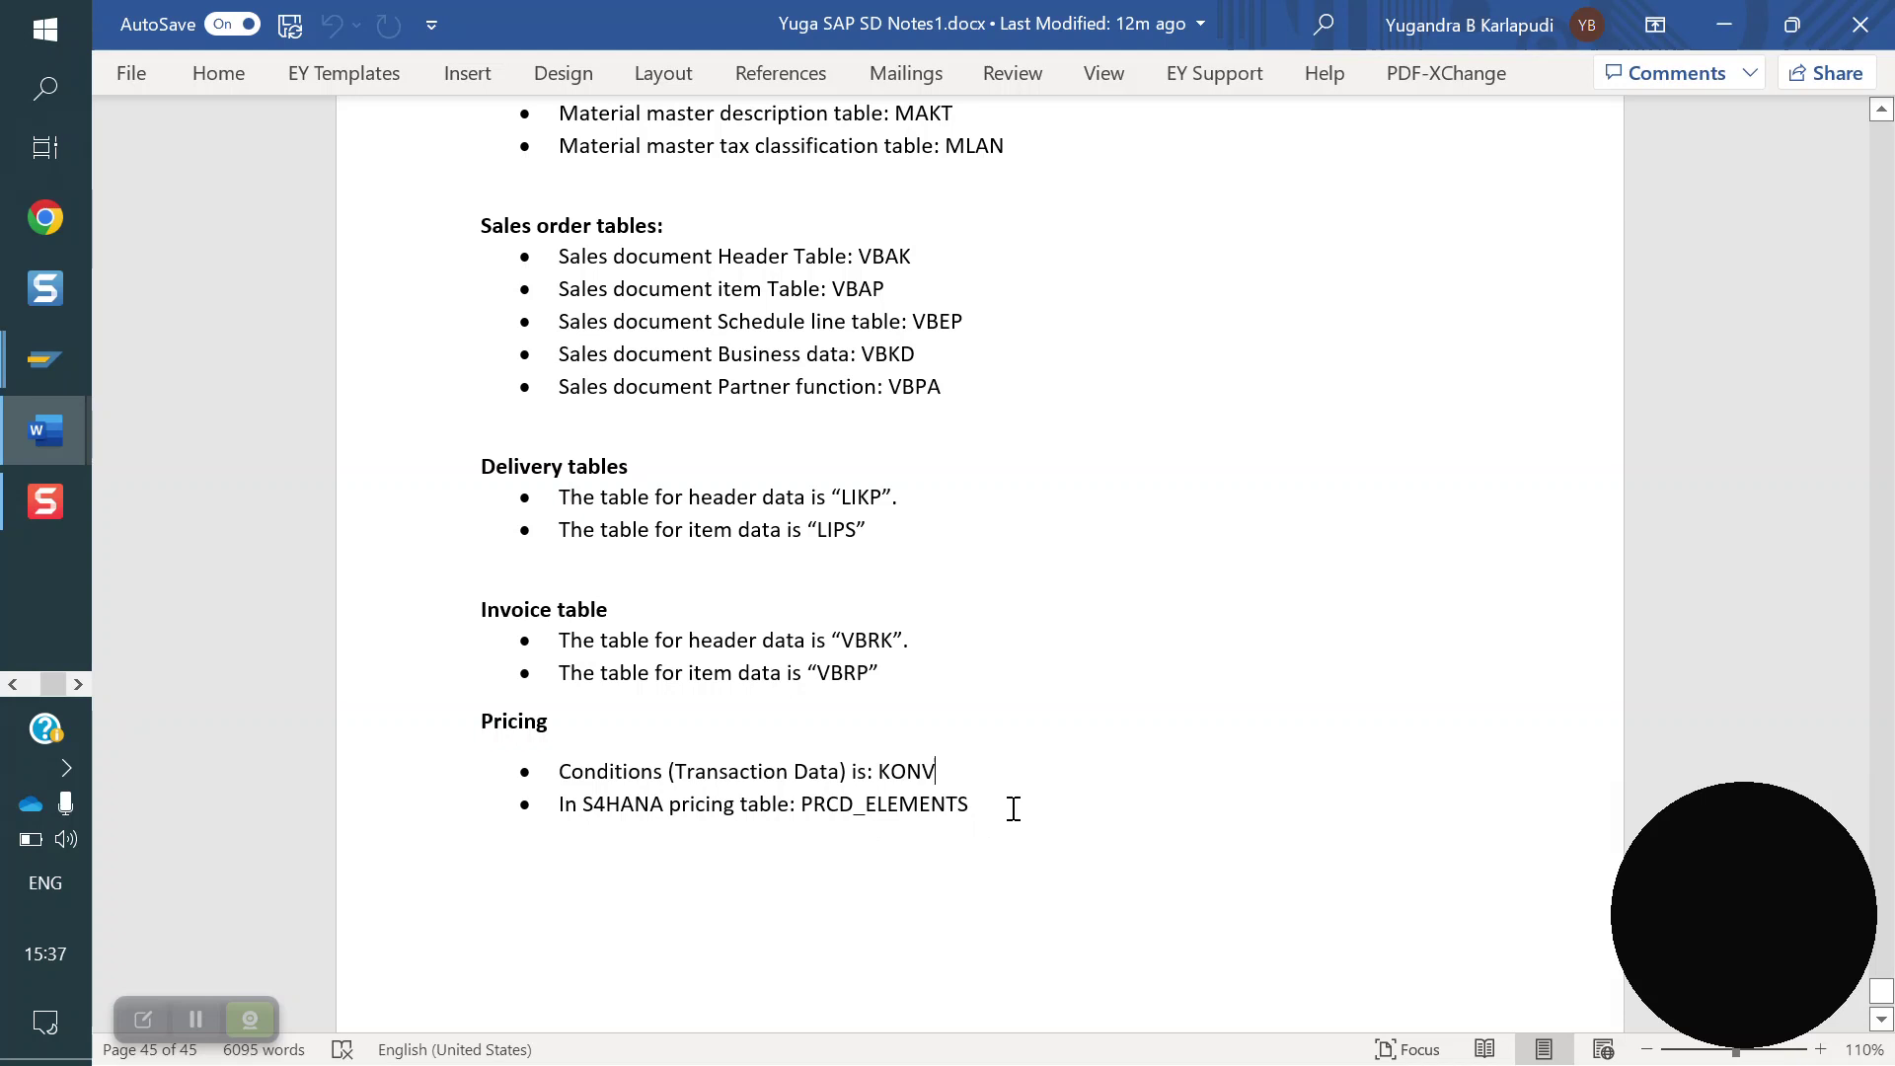
{"action": "left_click_drag", "start_coordinate": [1014, 809], "coordinate": [964, 805]}
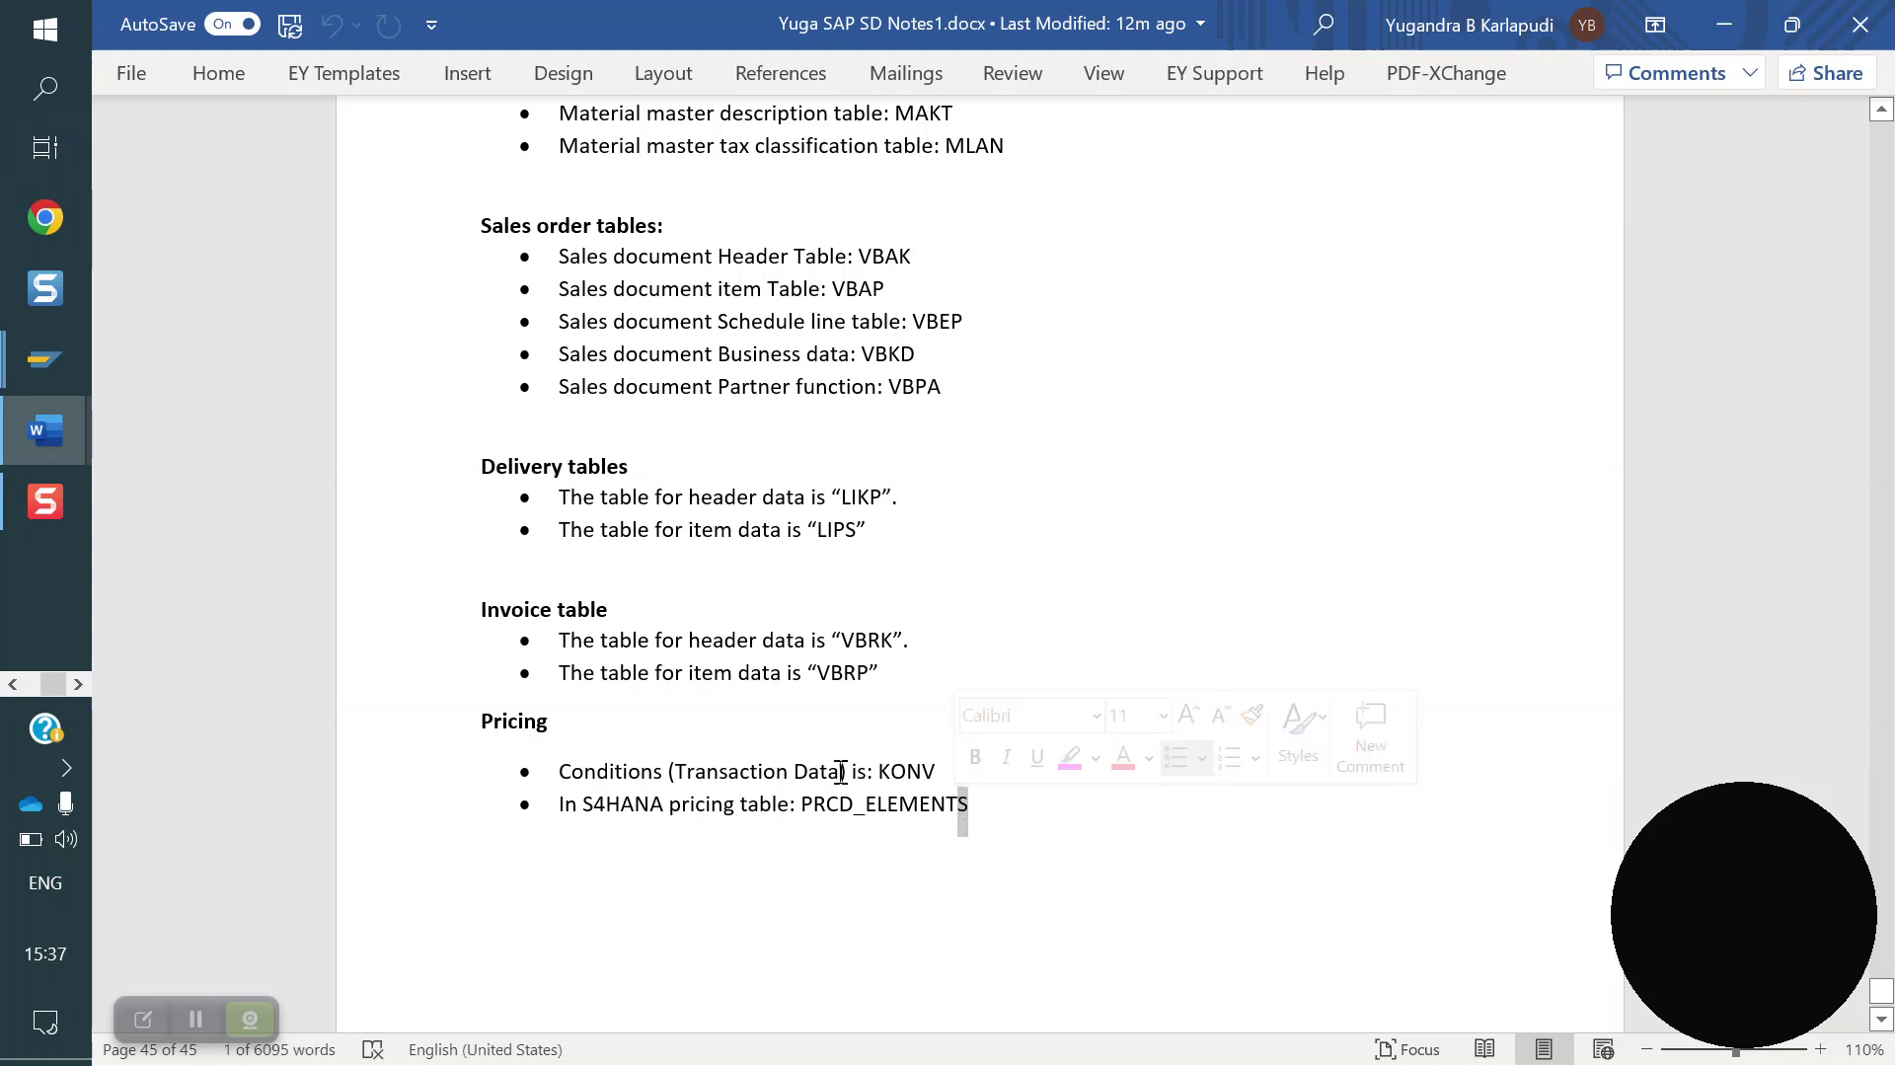
- Review the whole list of SD tables in the notes, from the master data tables down to the invoice and pricing tables
{"action": "left_click", "coordinate": [927, 579]}
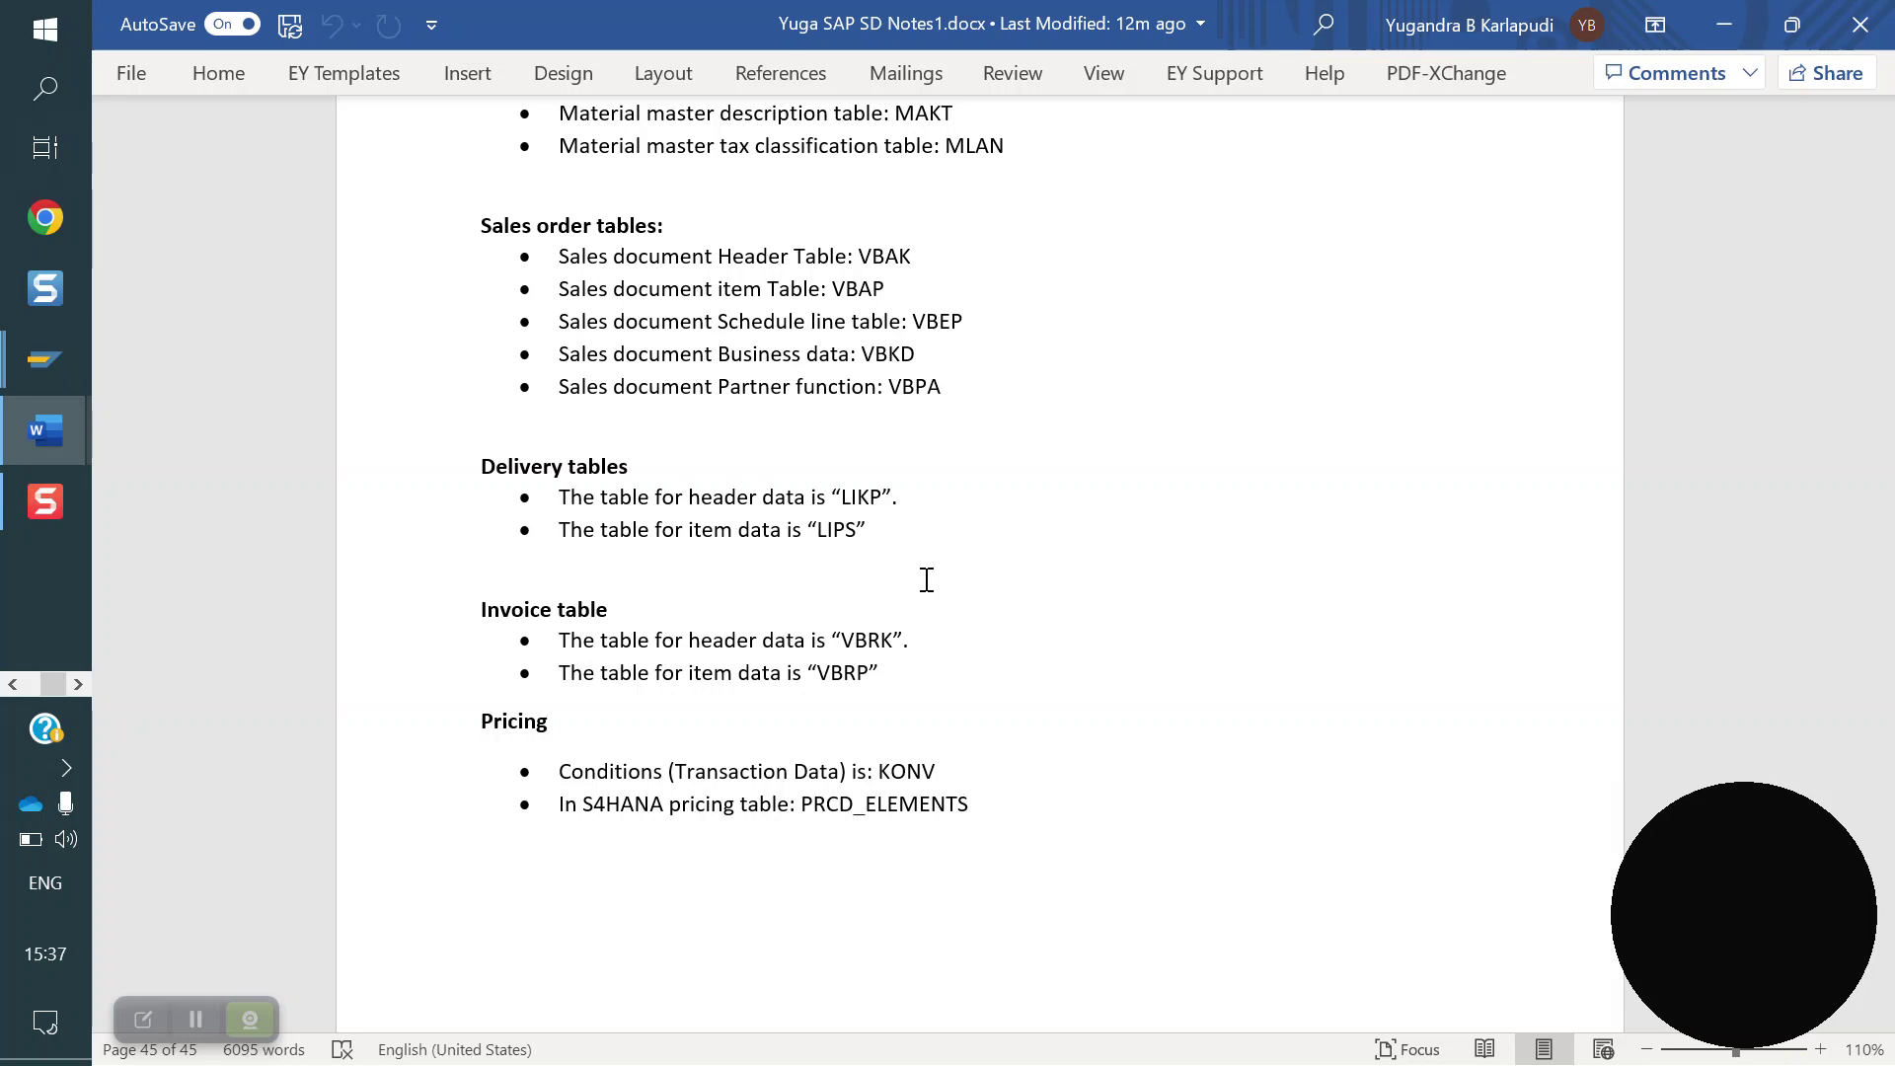
{"action": "scroll", "coordinate": [927, 579], "scroll_direction": "up", "scroll_amount": 1}
{"action": "scroll", "coordinate": [926, 579], "scroll_direction": "up", "scroll_amount": 1}
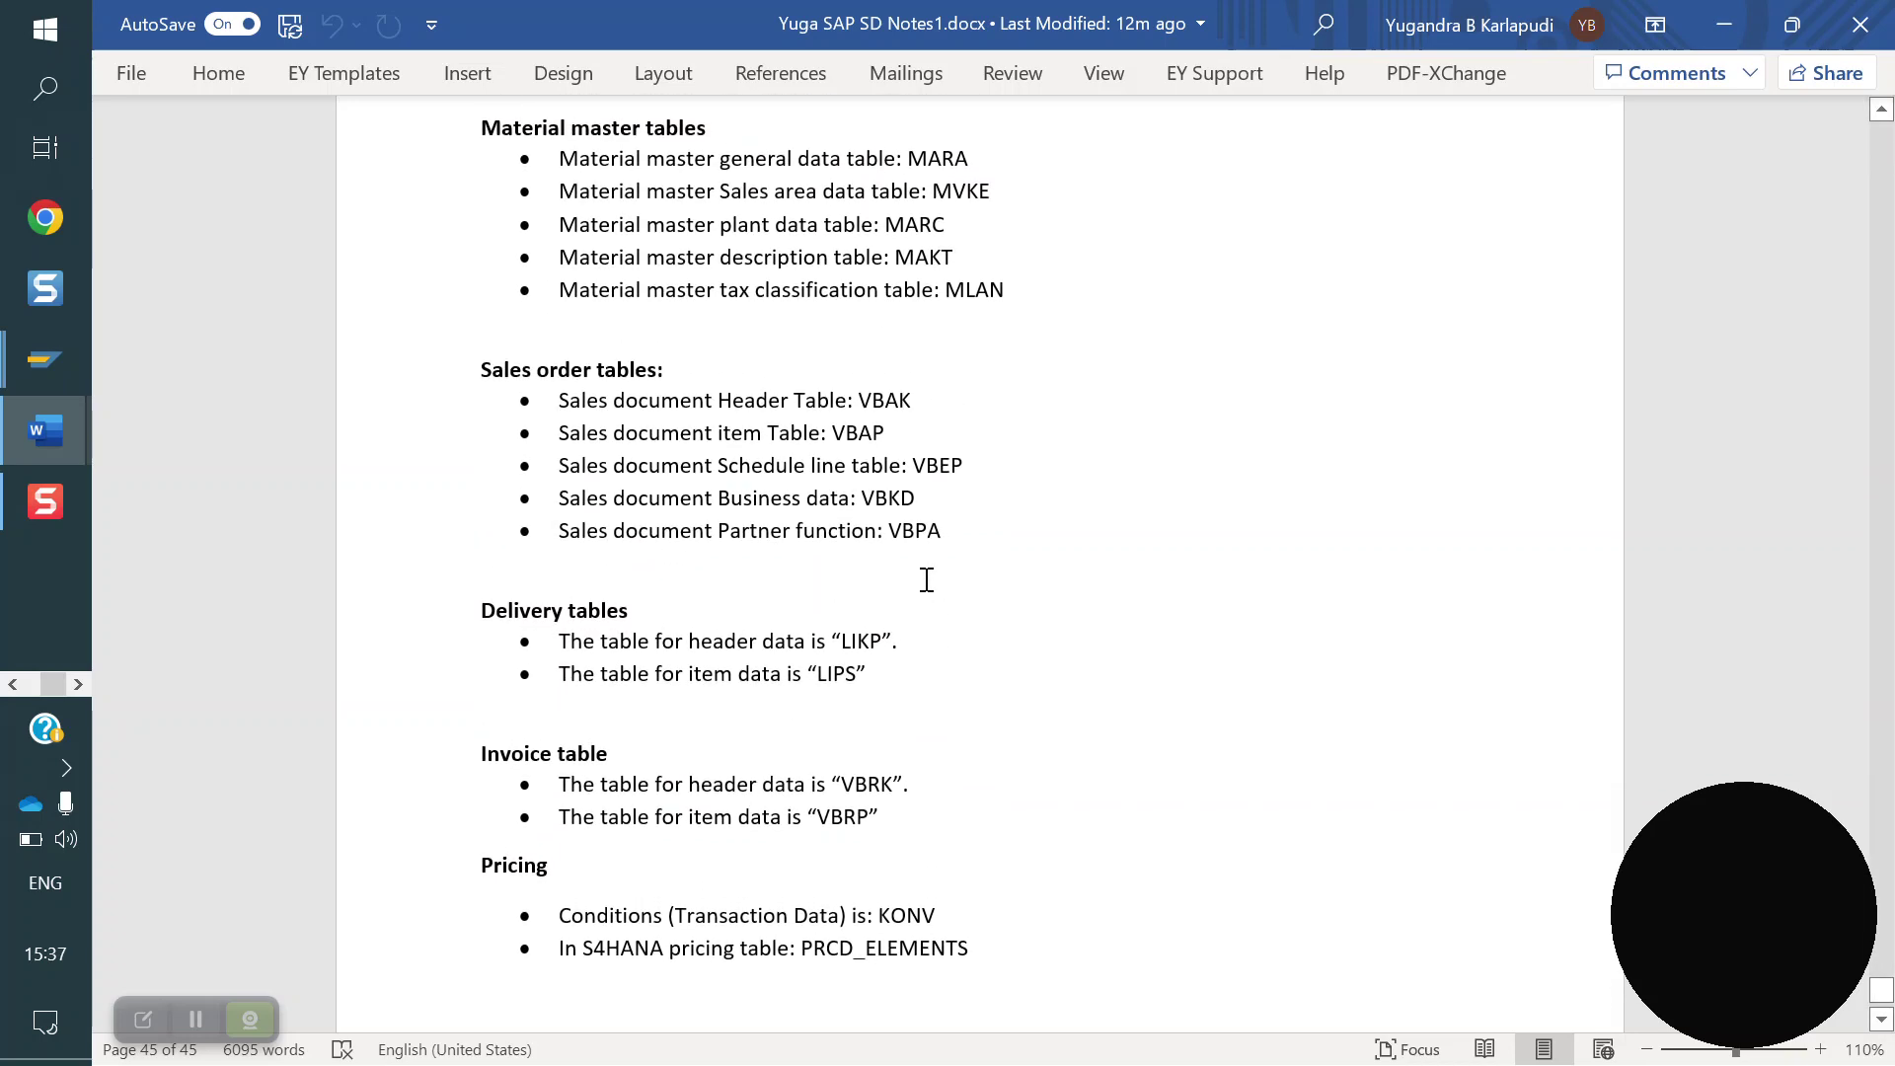
{"action": "scroll", "coordinate": [927, 580], "scroll_direction": "up", "scroll_amount": 4}
{"action": "scroll", "coordinate": [927, 576], "scroll_direction": "down", "scroll_amount": 5}
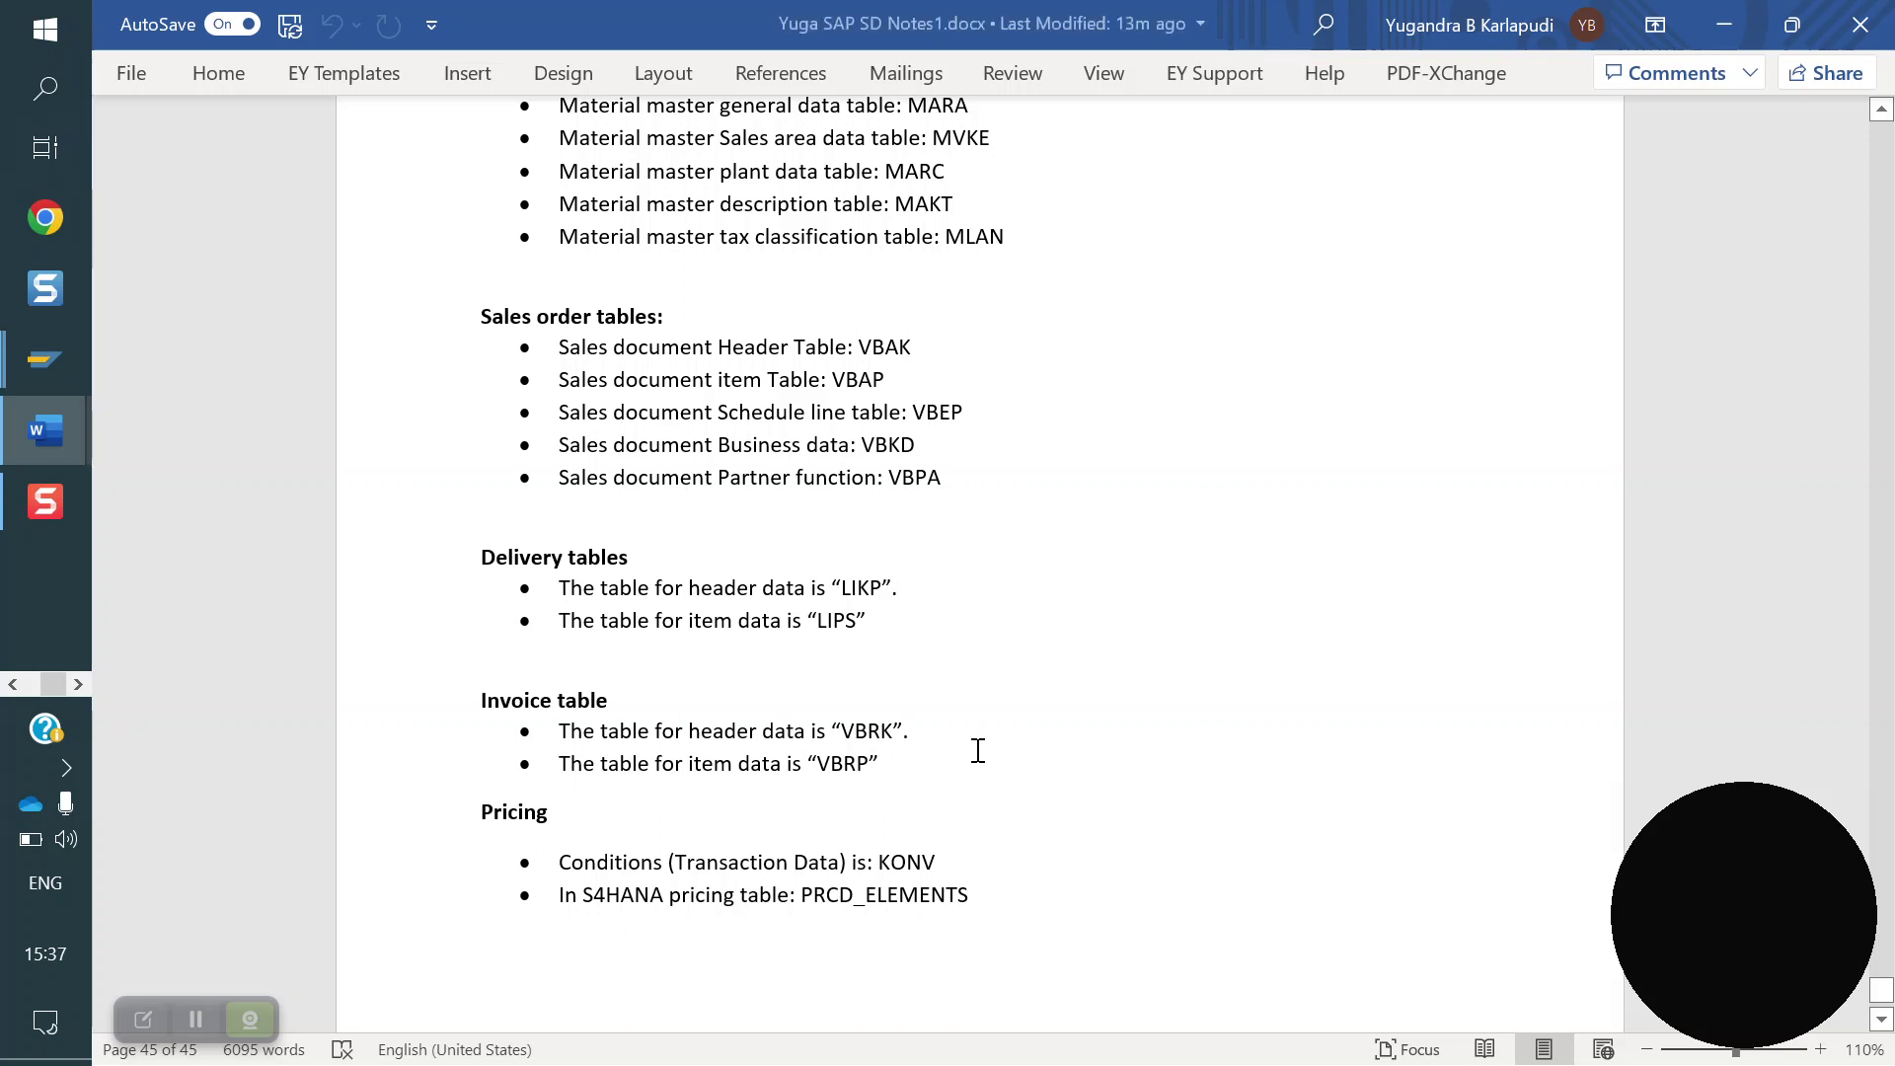
{"action": "left_click", "coordinate": [874, 763]}
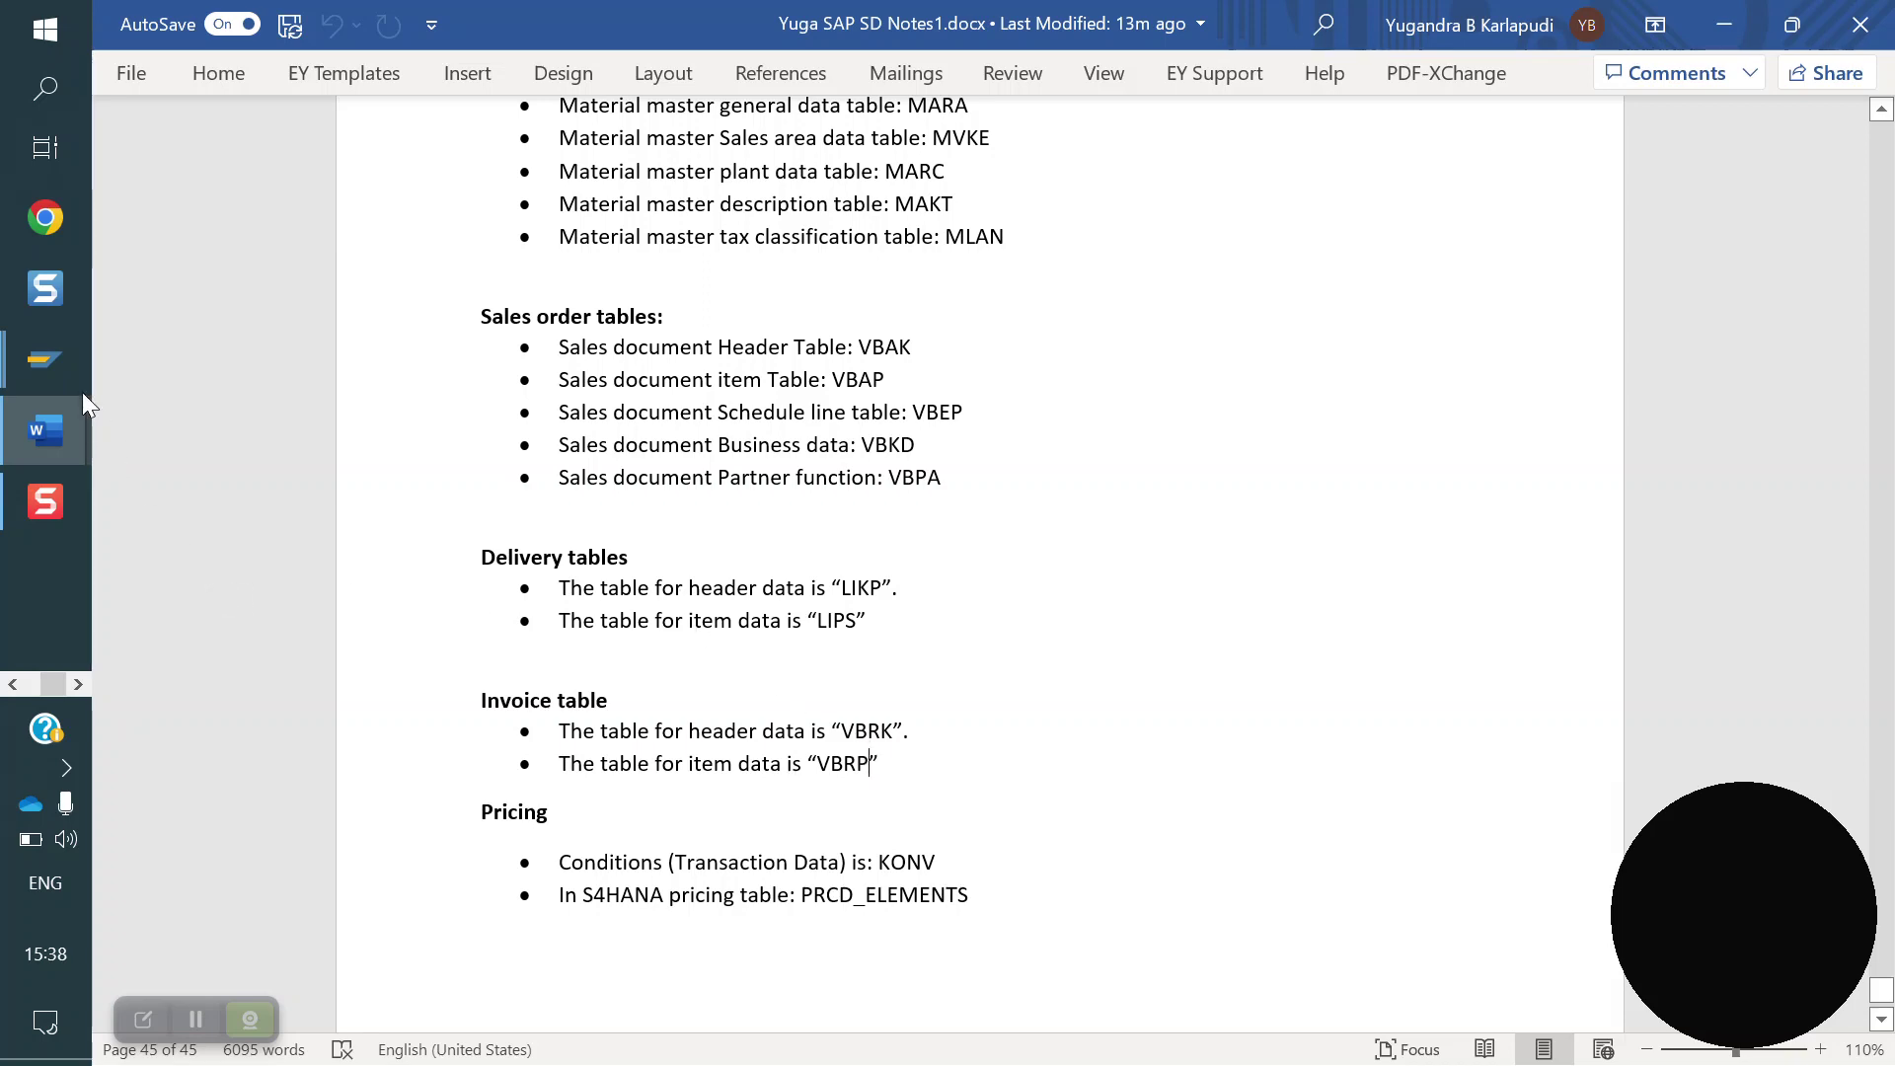
- Switch to SAP and leave the invoice display for the General Table Display transaction
{"action": "mouse_move", "coordinate": [45, 359]}
{"action": "left_click", "coordinate": [296, 499]}
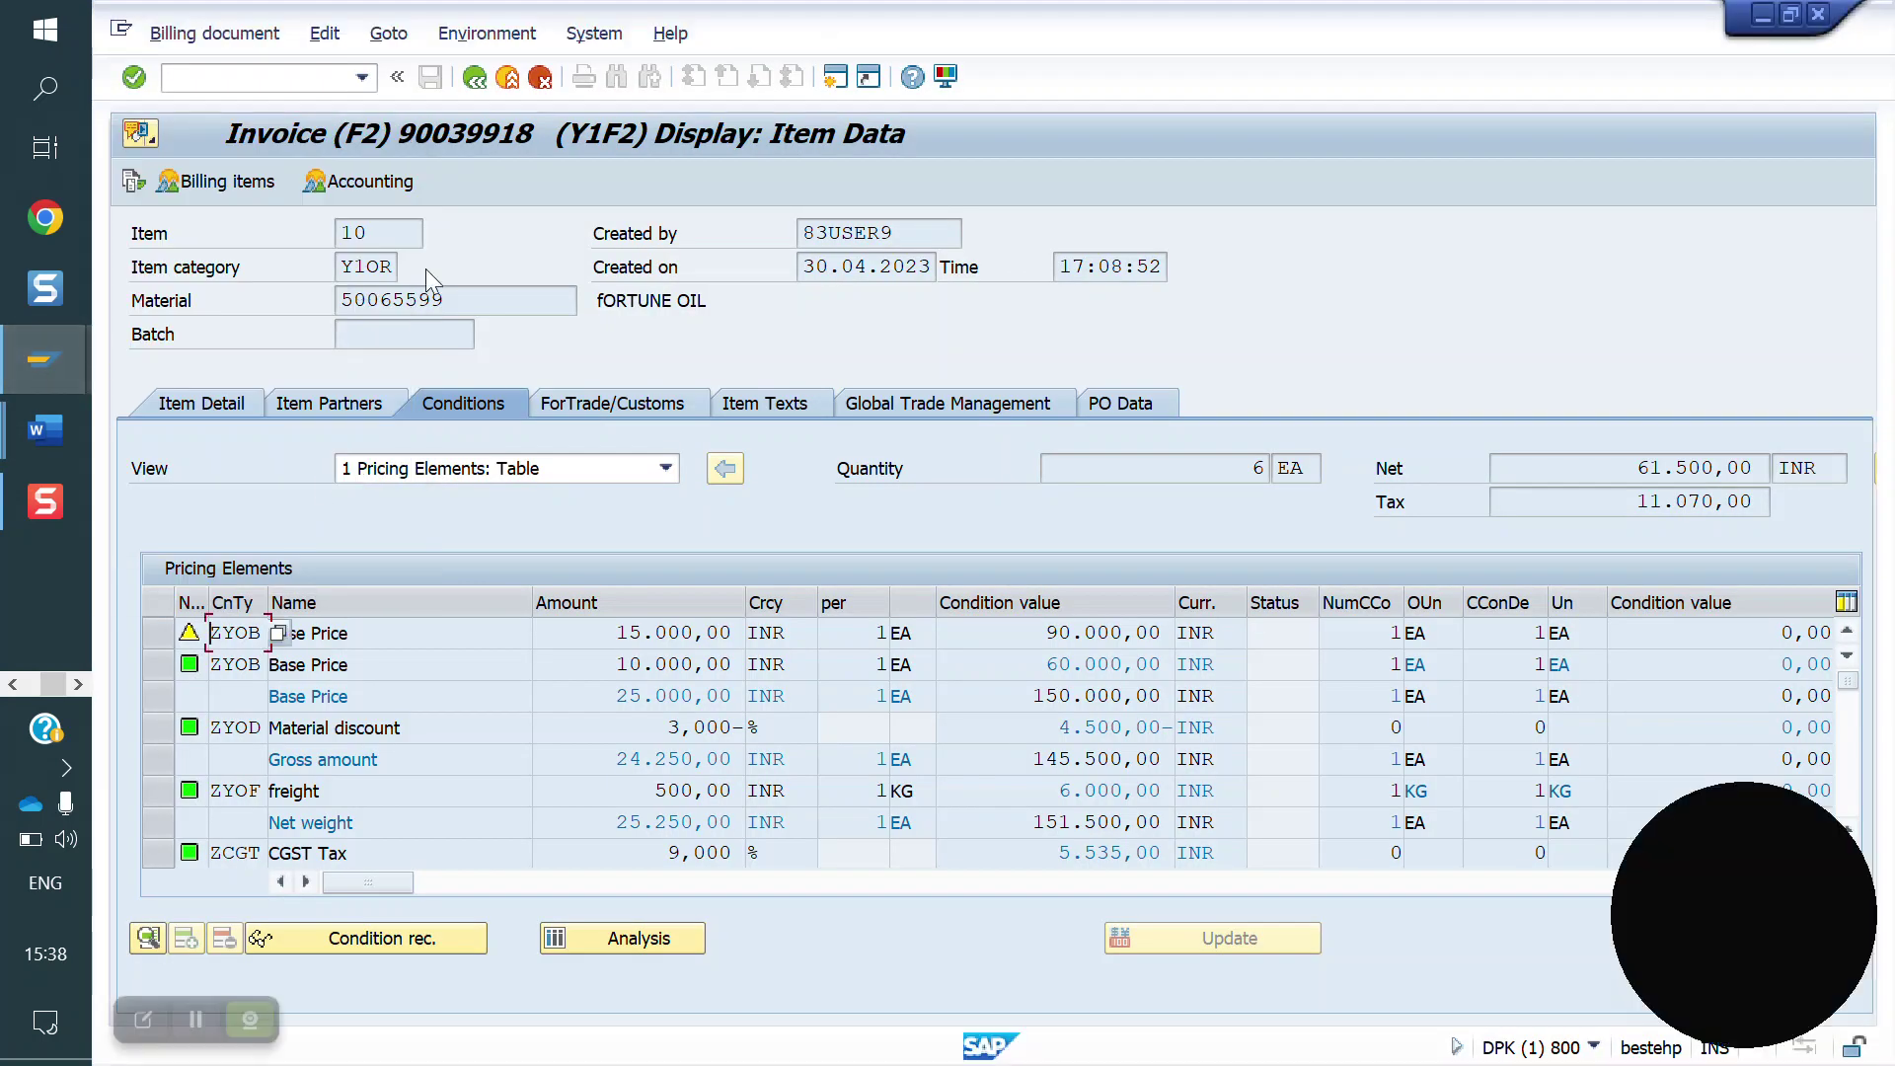
{"action": "left_click", "coordinate": [192, 72]}
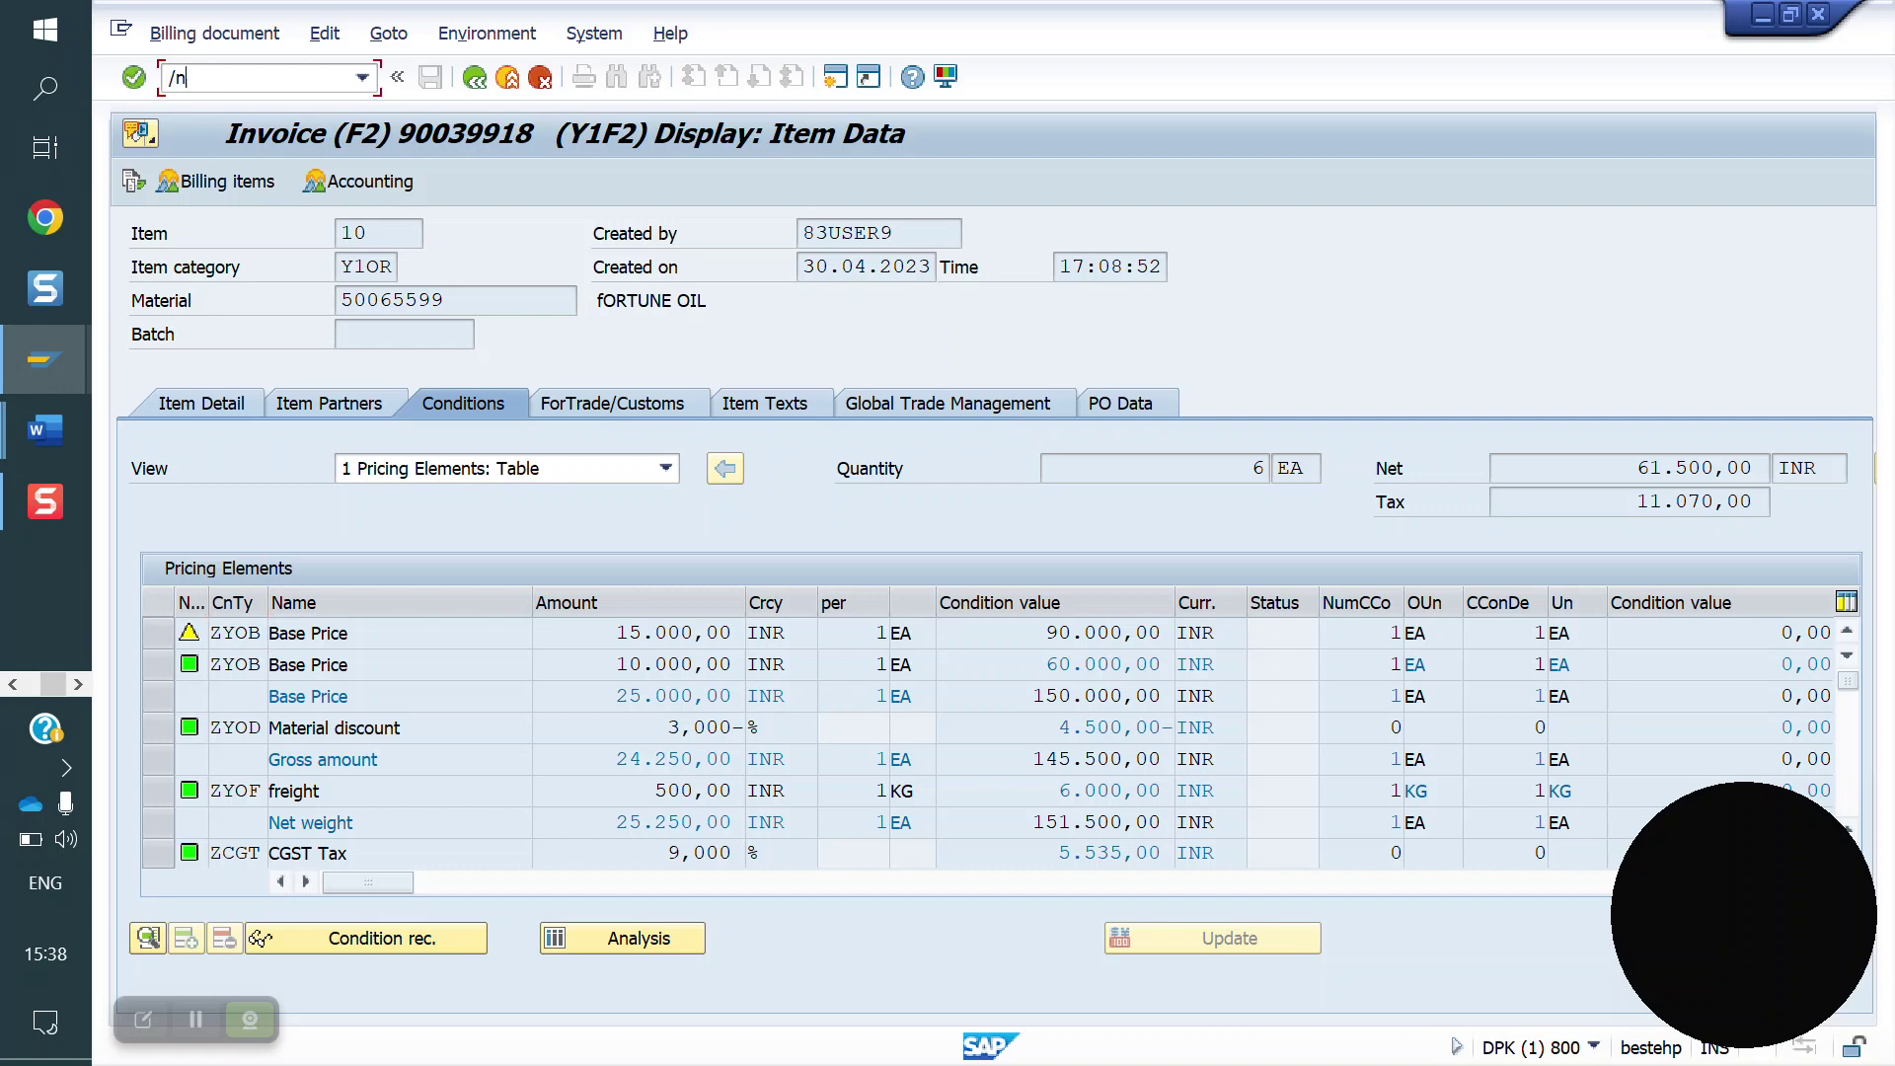
{"action": "type", "text": "/nvbrp"}
{"action": "key", "text": "Return"}
{"action": "type", "text": "se16"}
{"action": "key", "text": "Return"}
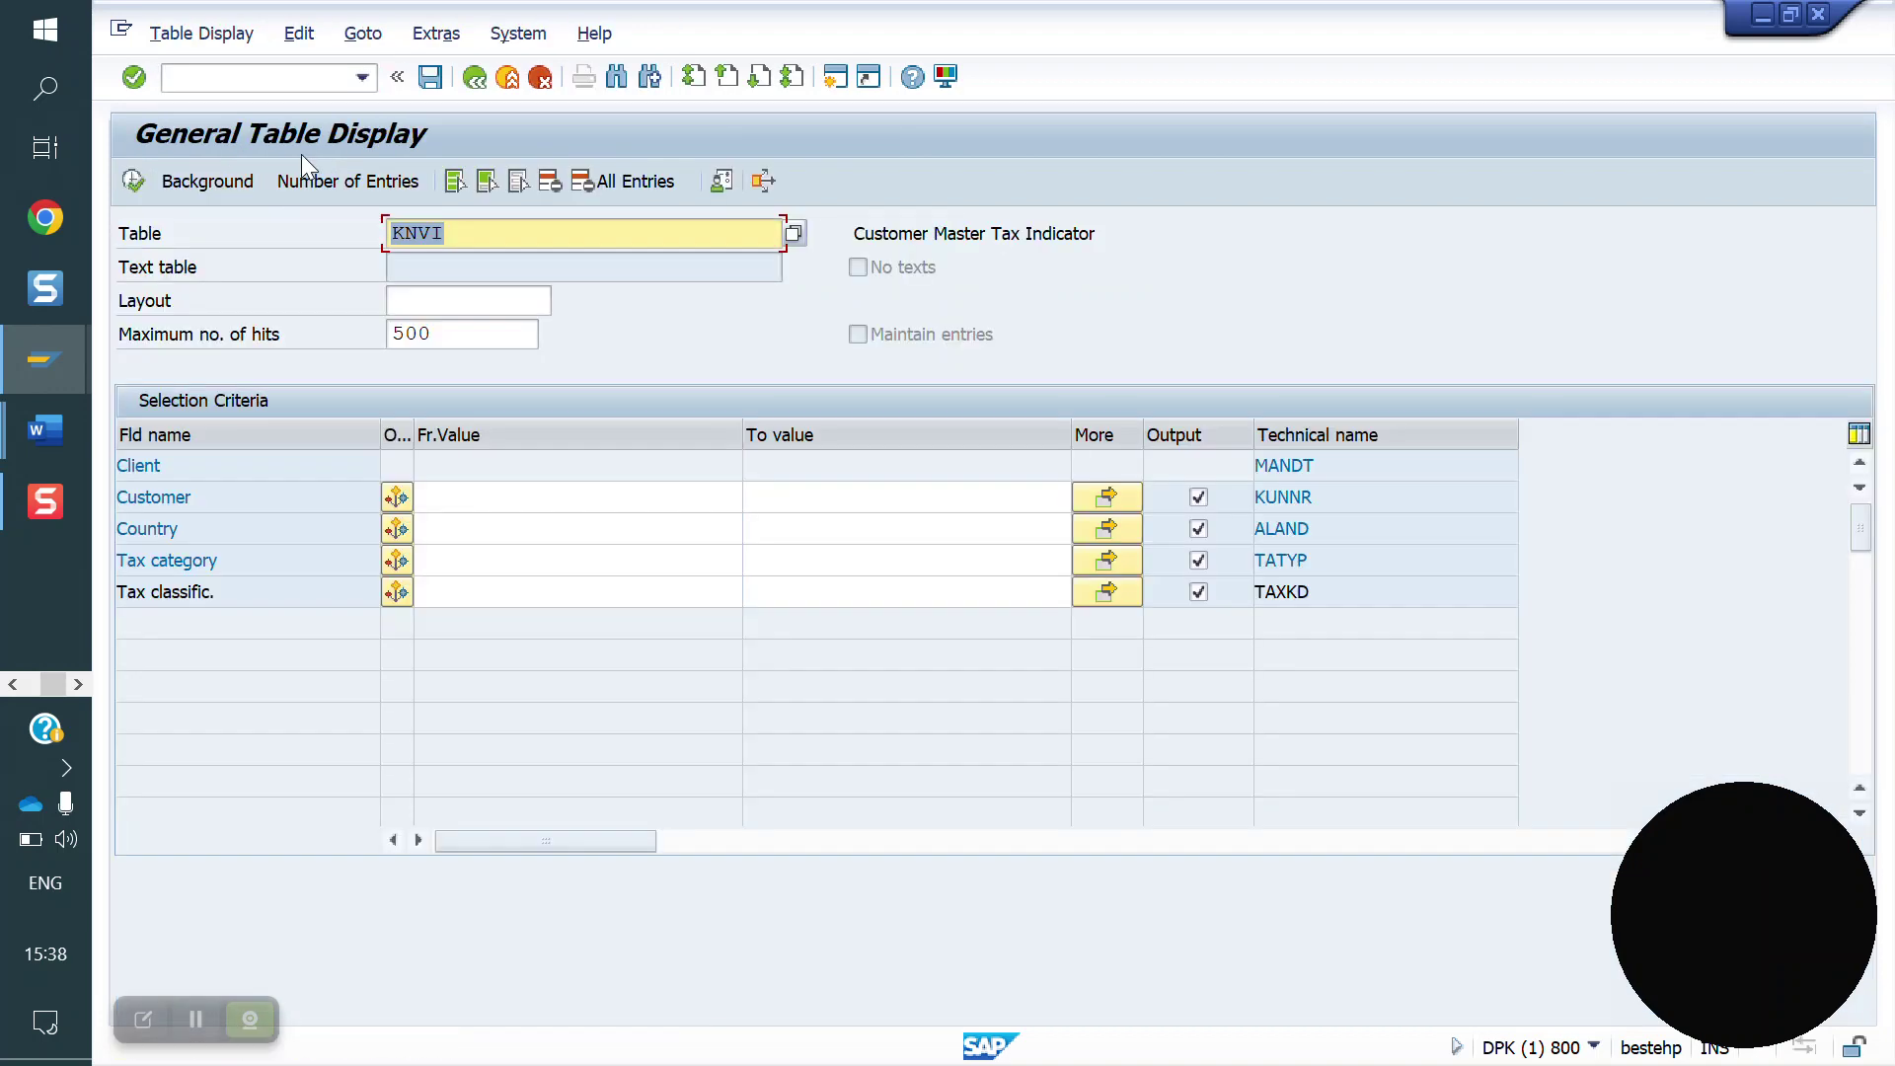
- Load the billing item table VBRP in the General Table Display and list its entries
{"action": "type", "text": "vbr"}
{"action": "key", "text": "Down"}
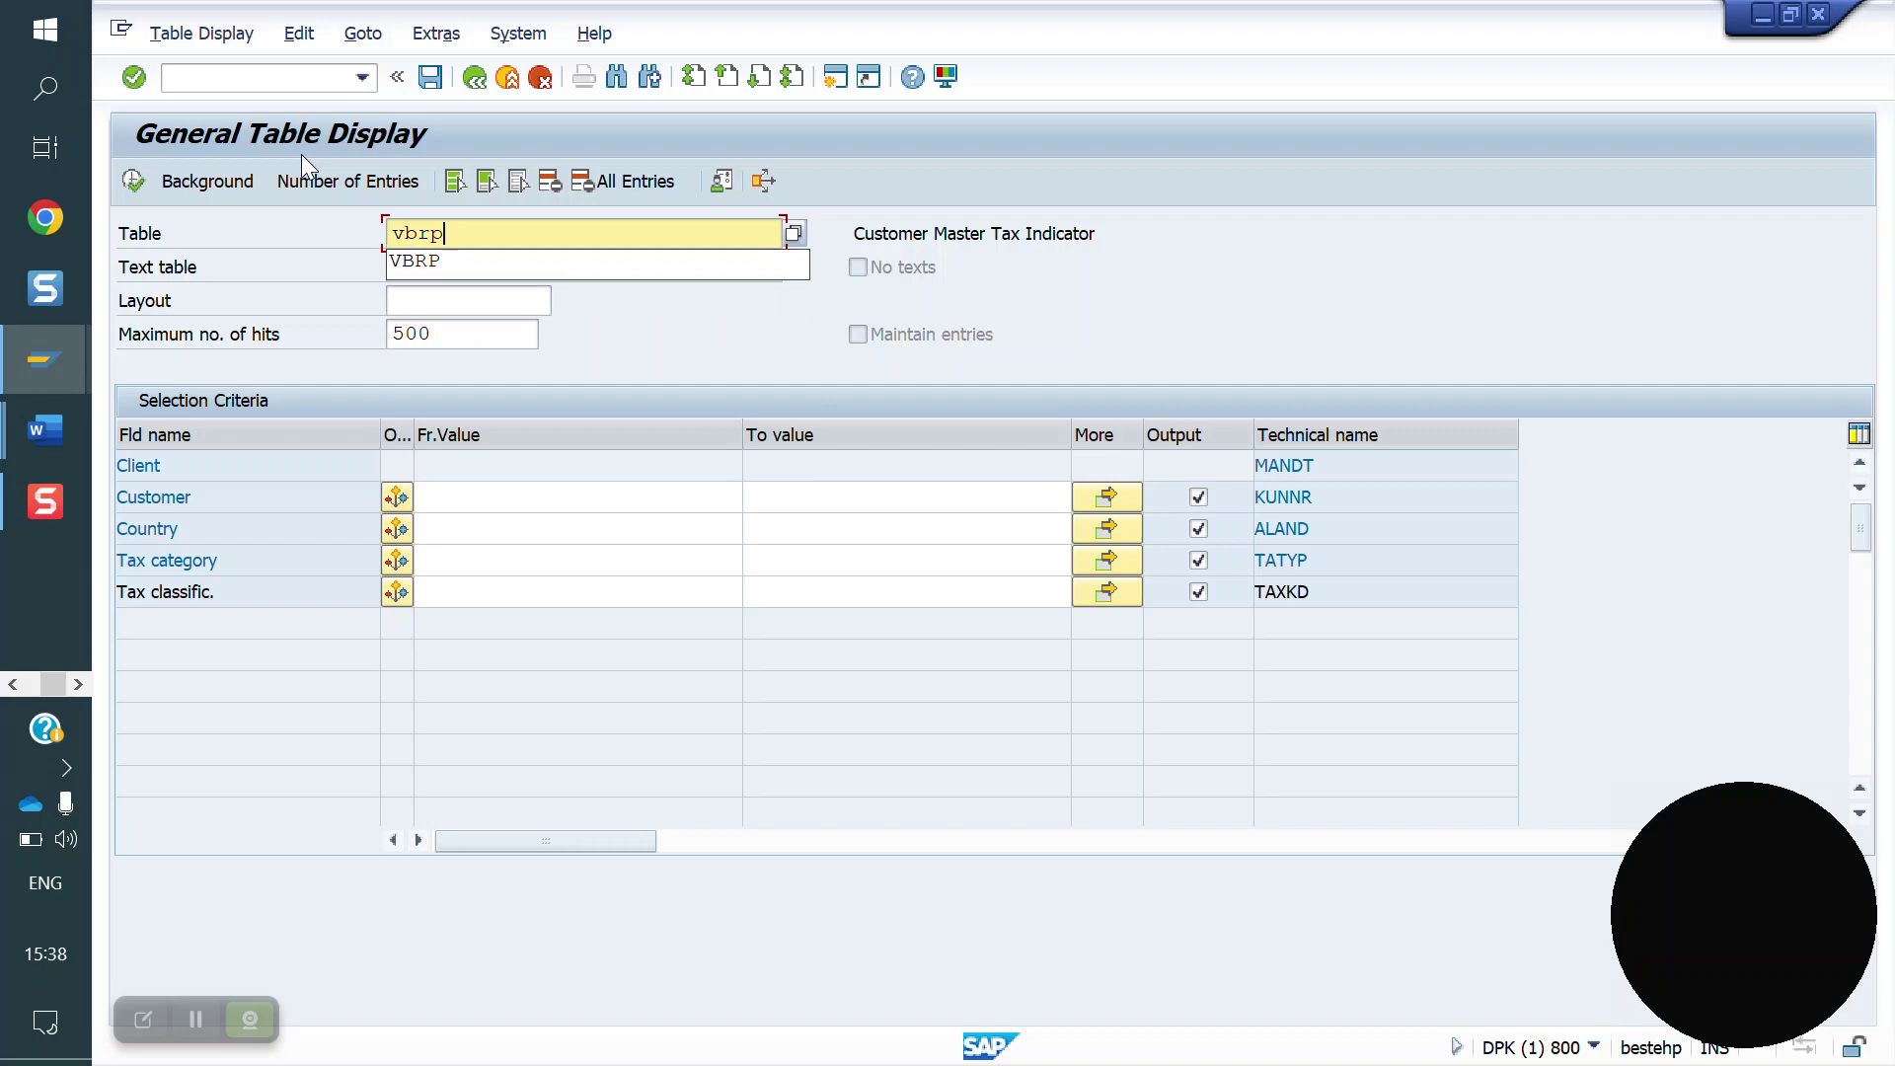
{"action": "key", "text": "Return"}
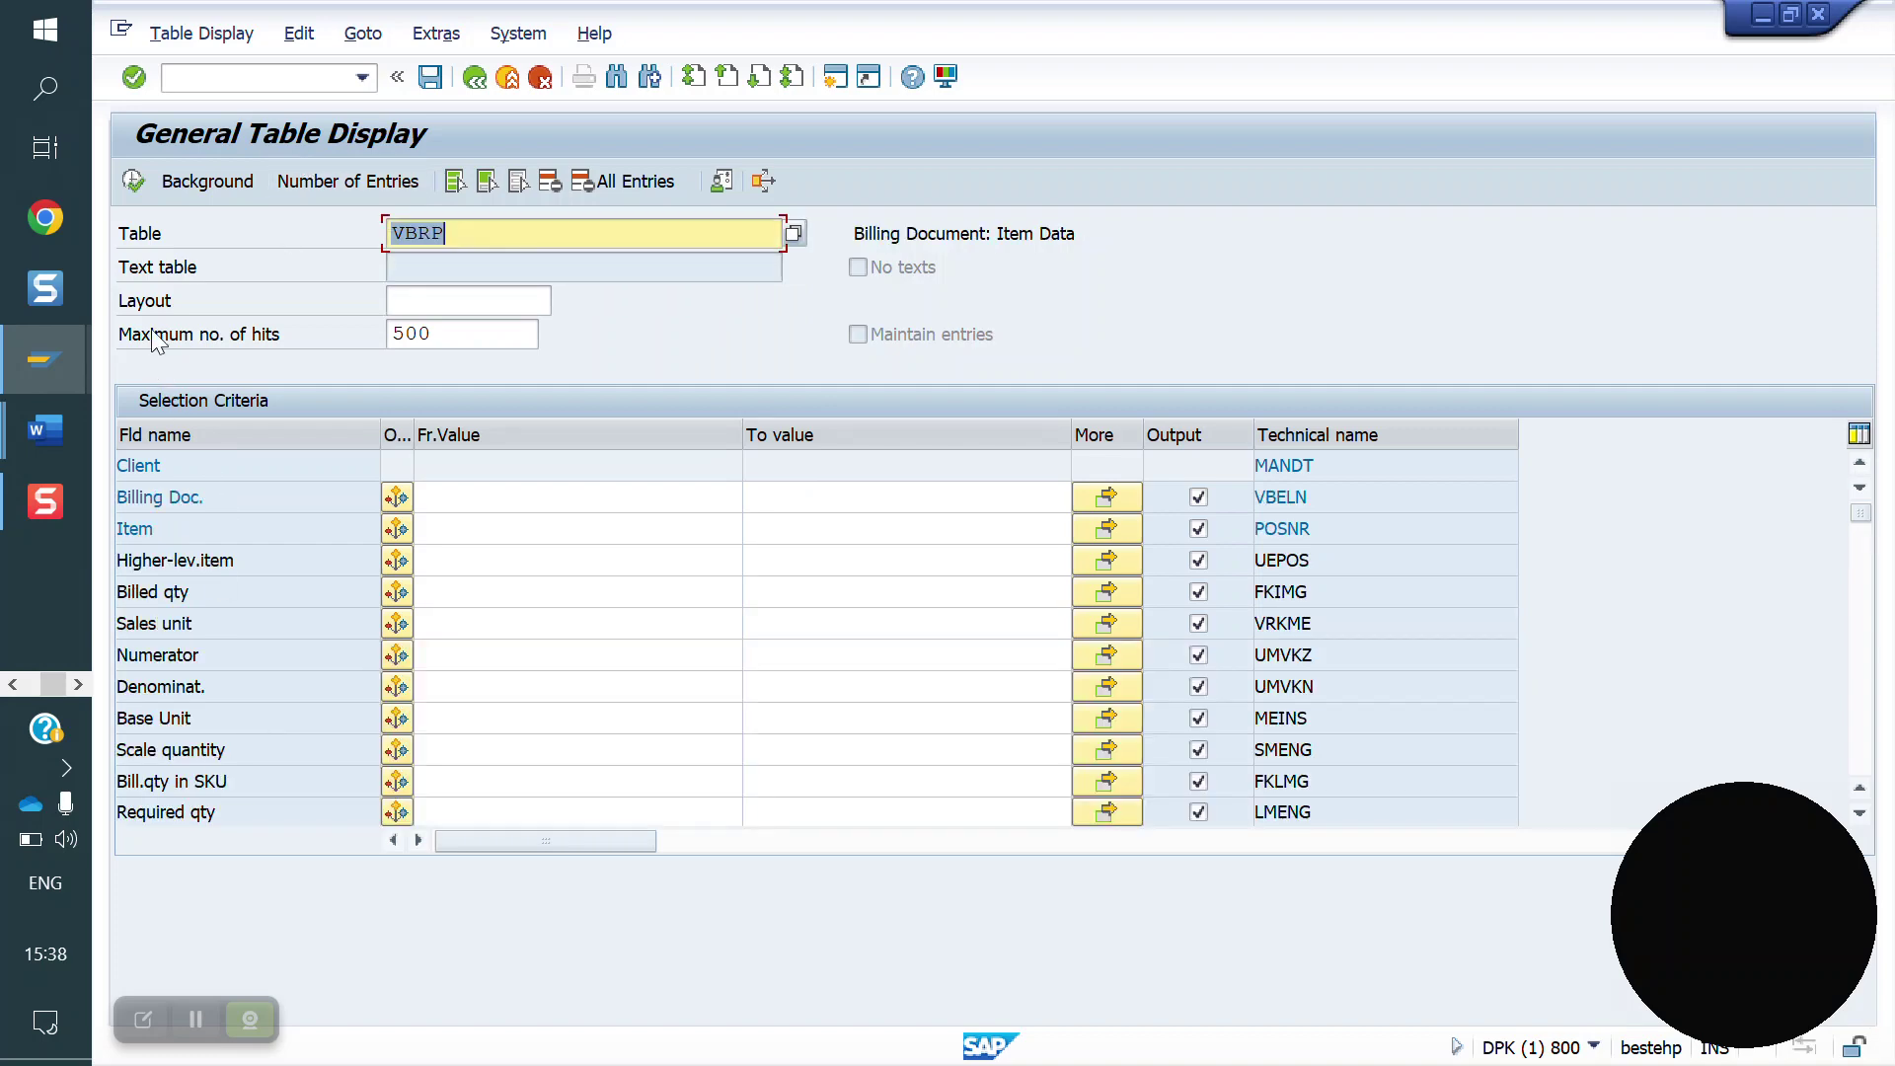
{"action": "left_click", "coordinate": [133, 180]}
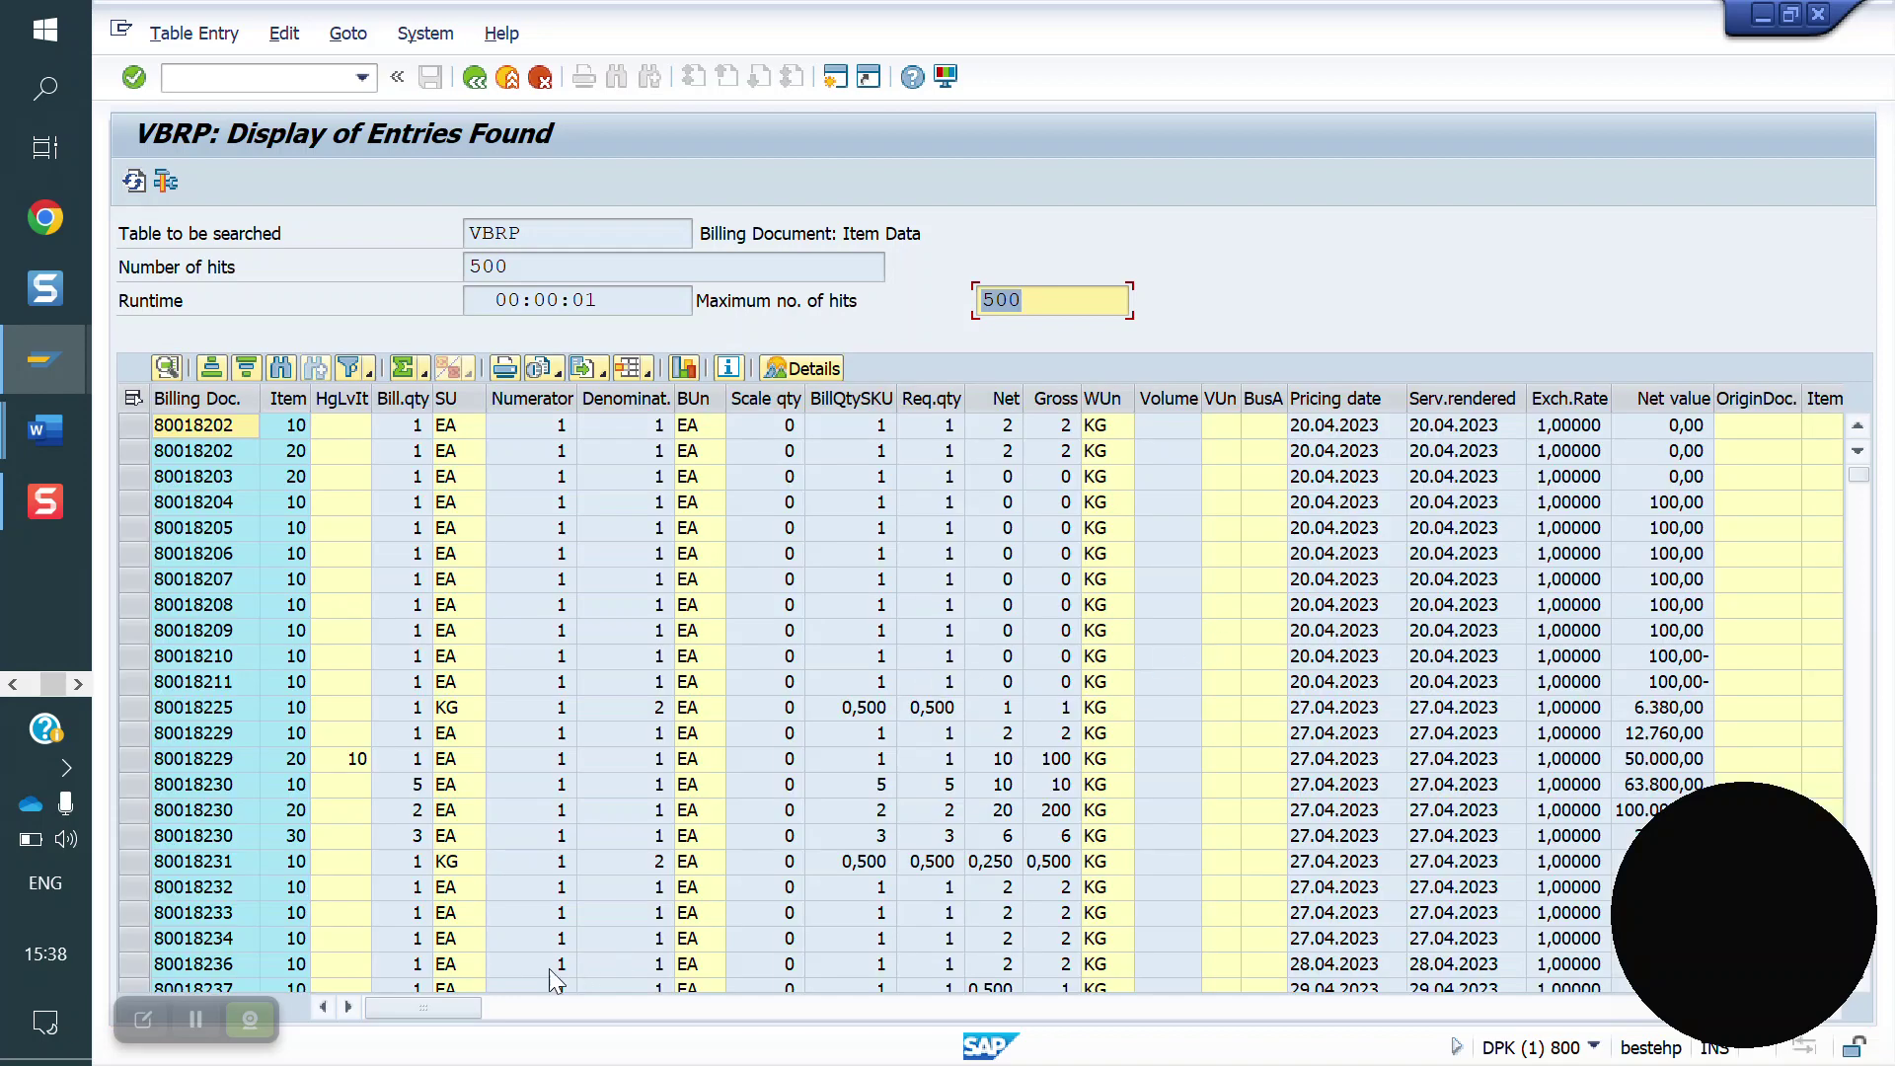
- Open the detailed display of the first VBRP entry and search its field names for "reference"
{"action": "key", "text": "Tab"}
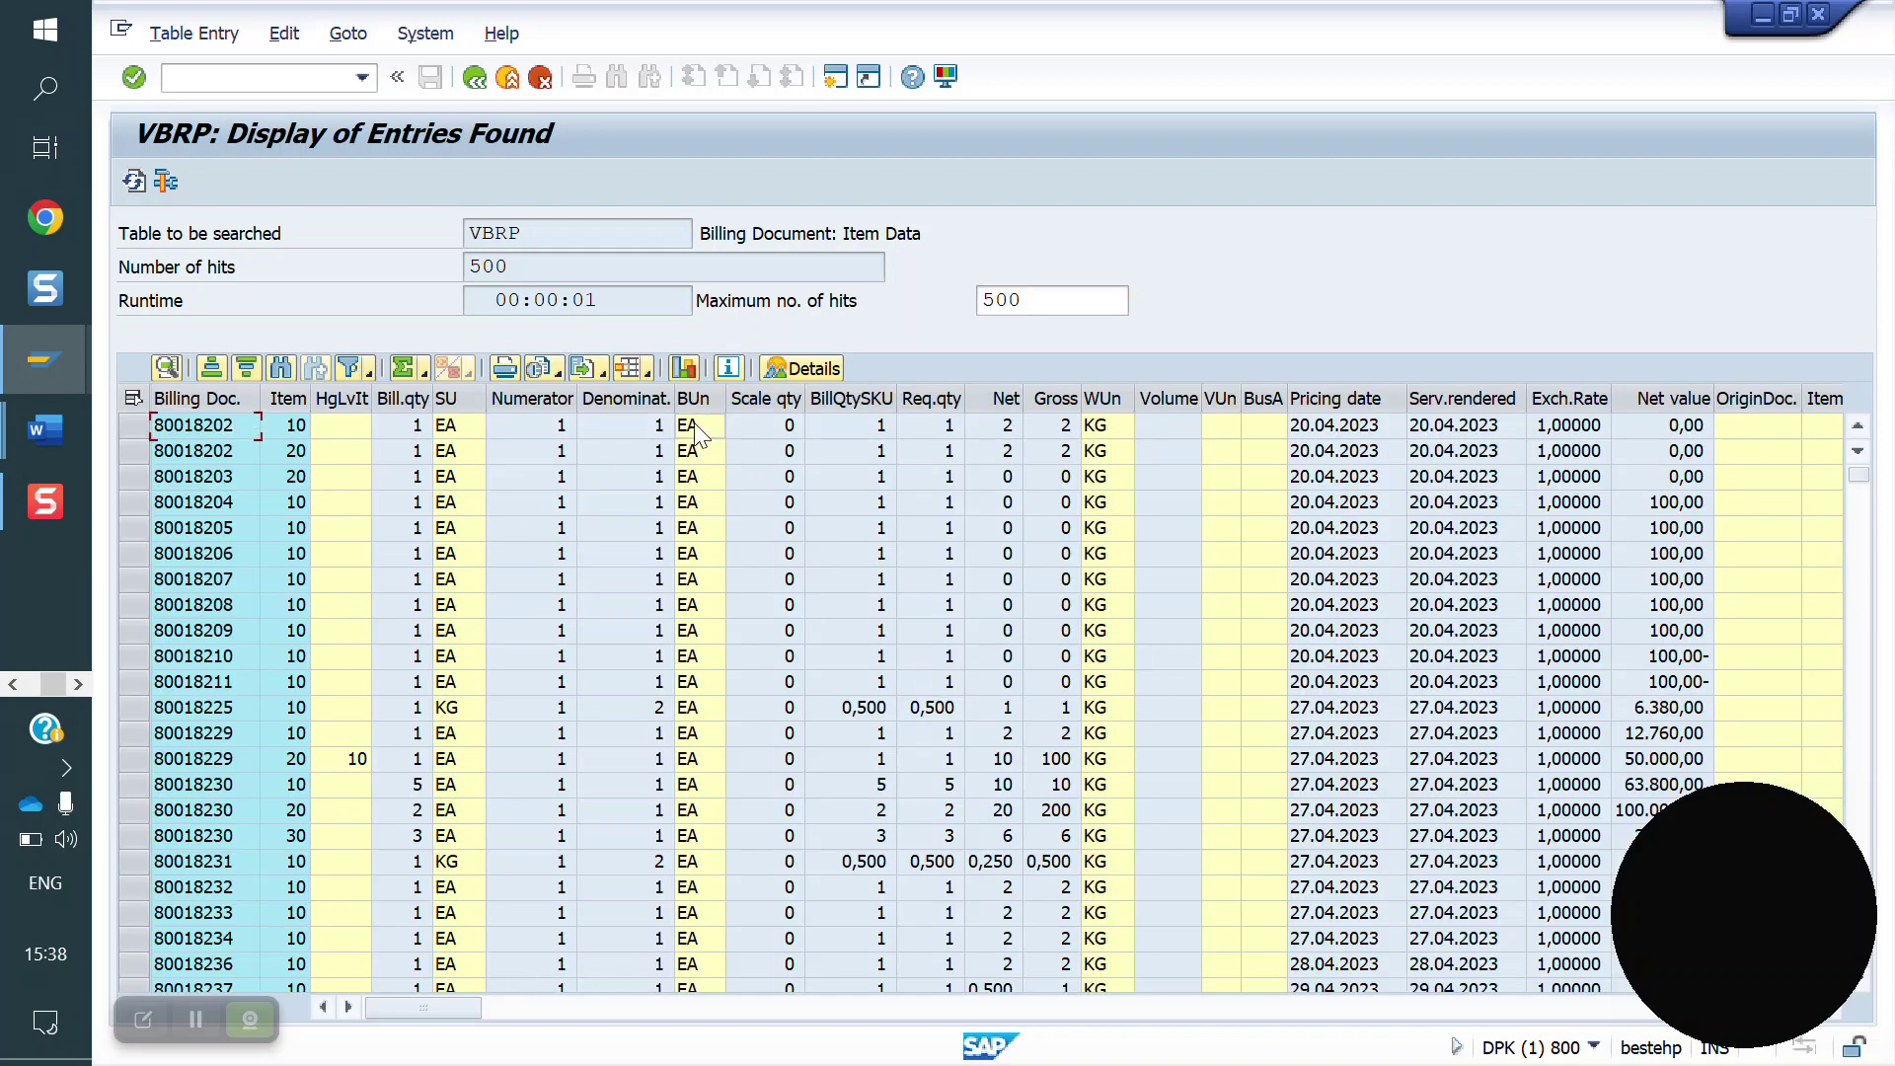
{"action": "double_click", "coordinate": [694, 424]}
{"action": "scroll", "coordinate": [1088, 675], "scroll_direction": "down", "scroll_amount": 2}
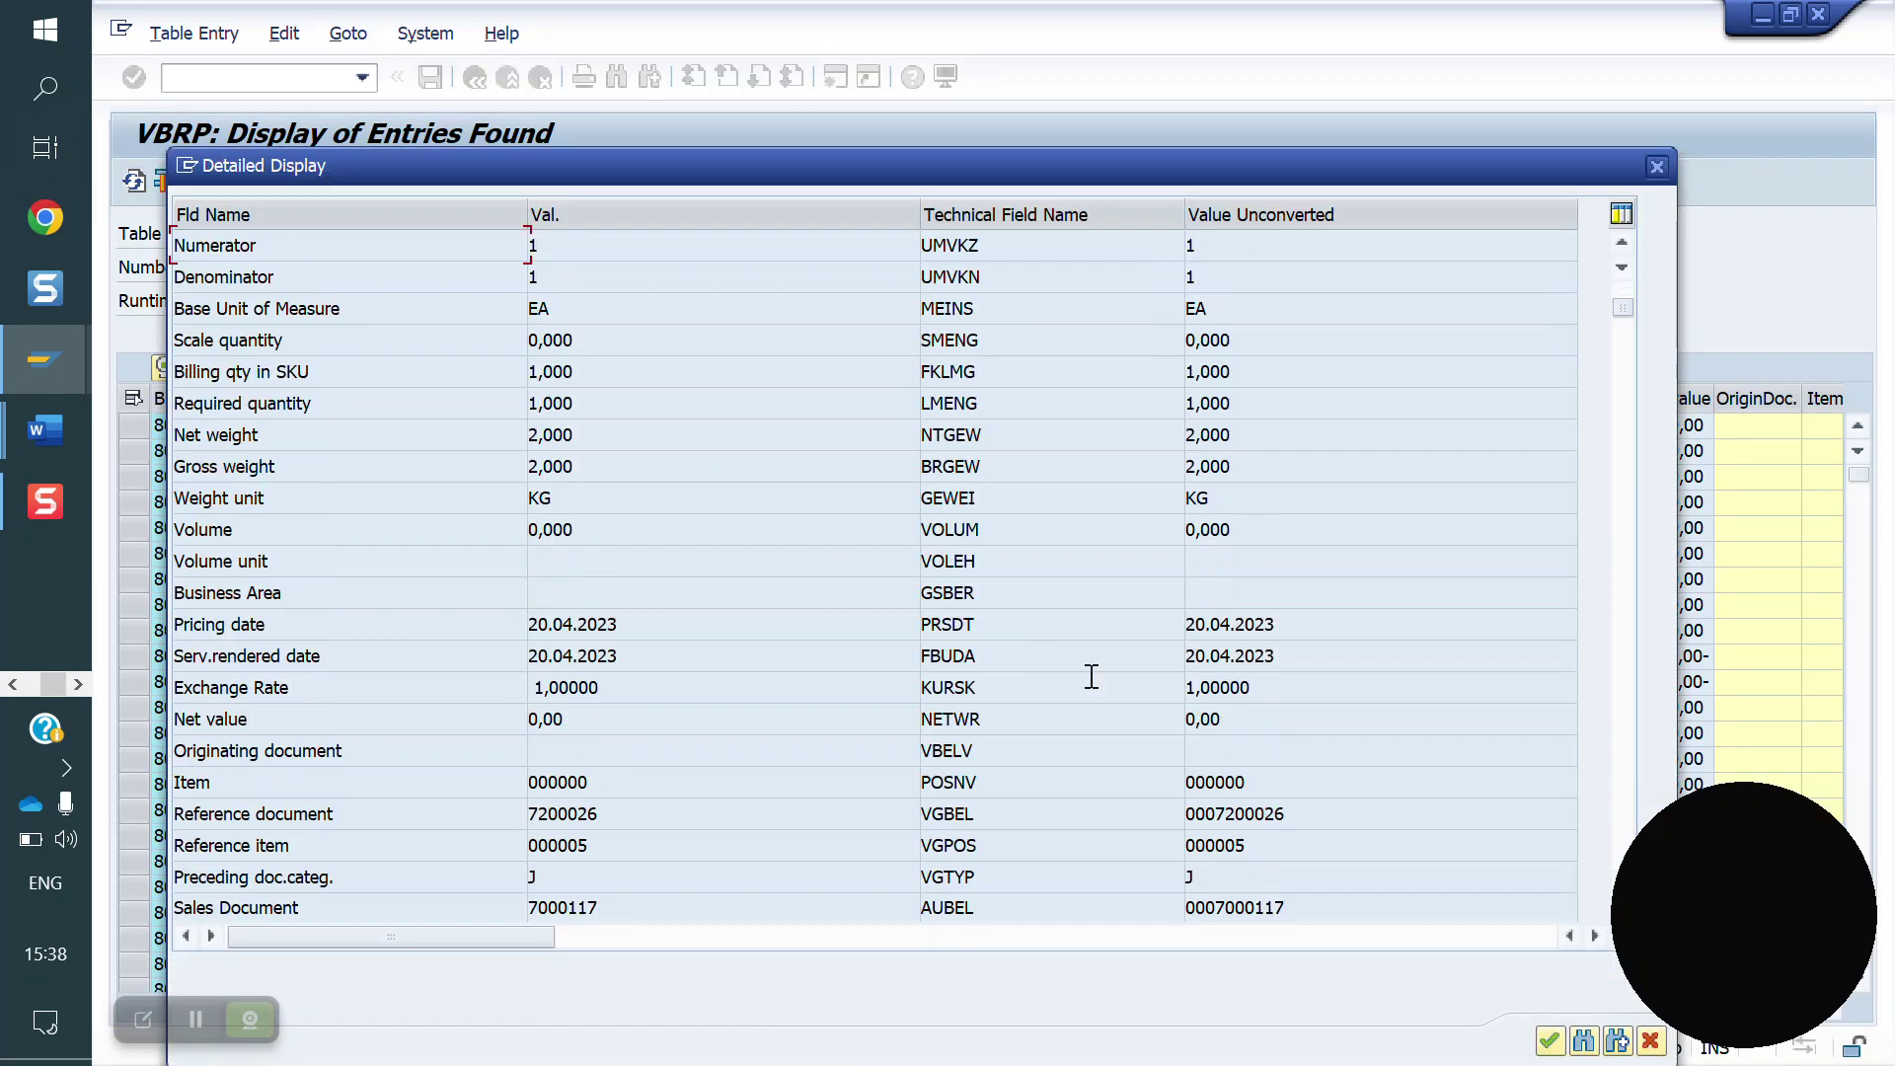
{"action": "key", "text": "ctrl+f"}
{"action": "type", "text": "reference"}
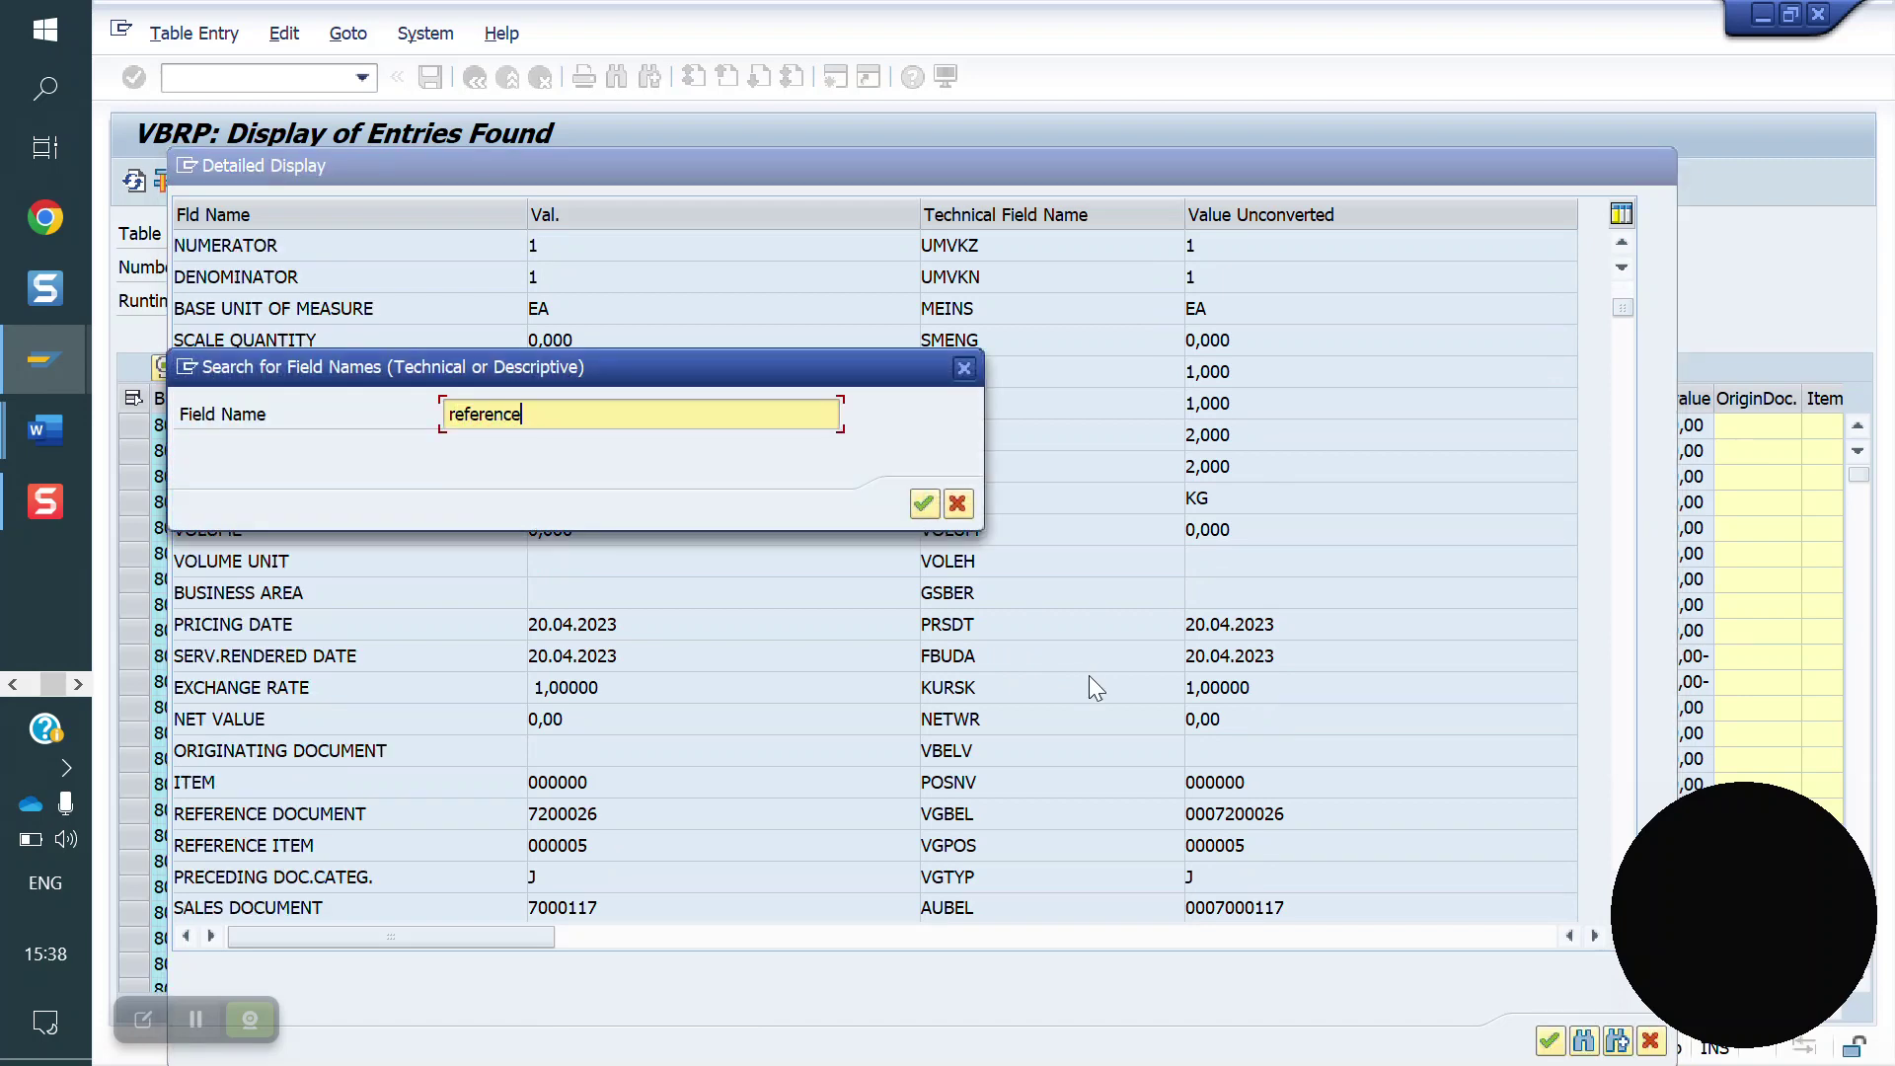
{"action": "key", "text": "Return"}
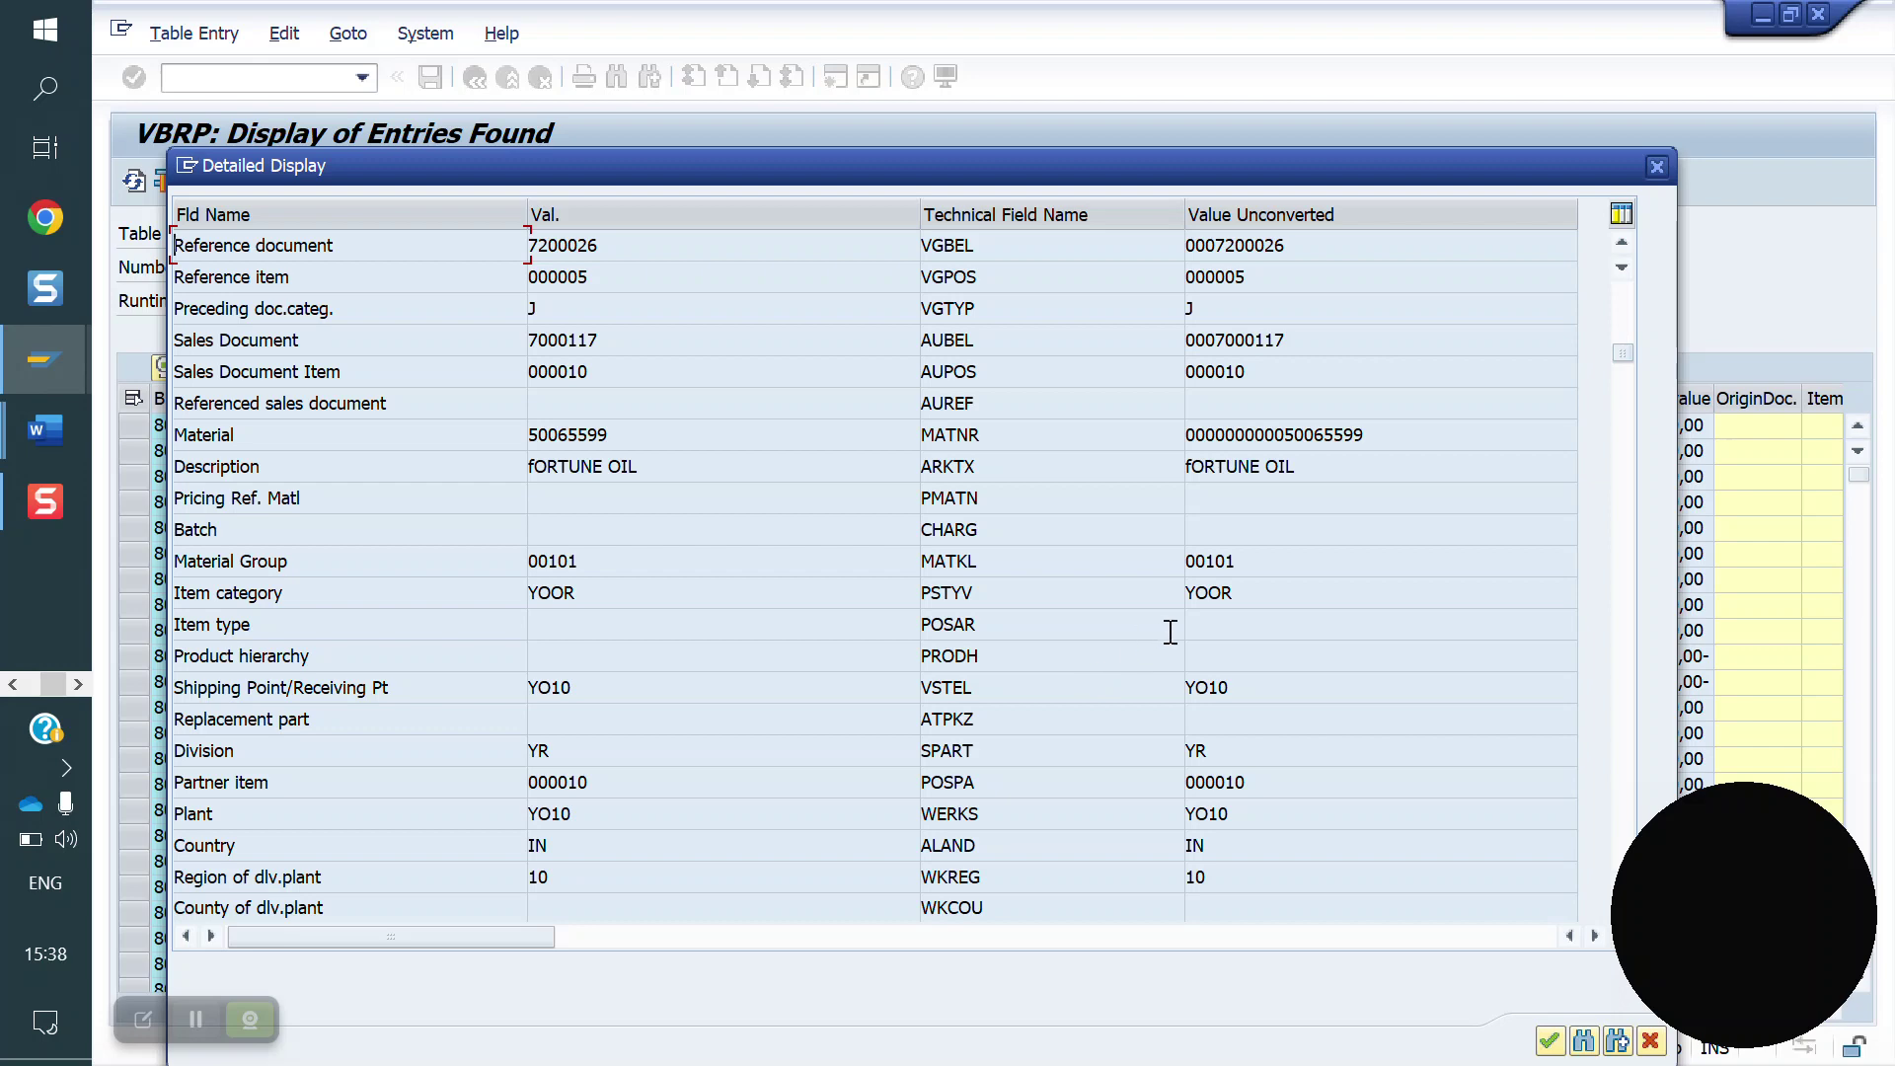
- Examine the Reference document field of the VBRP entry, comparing its value, unconverted value and technical name VGBEL
{"action": "left_click", "coordinate": [195, 1022]}
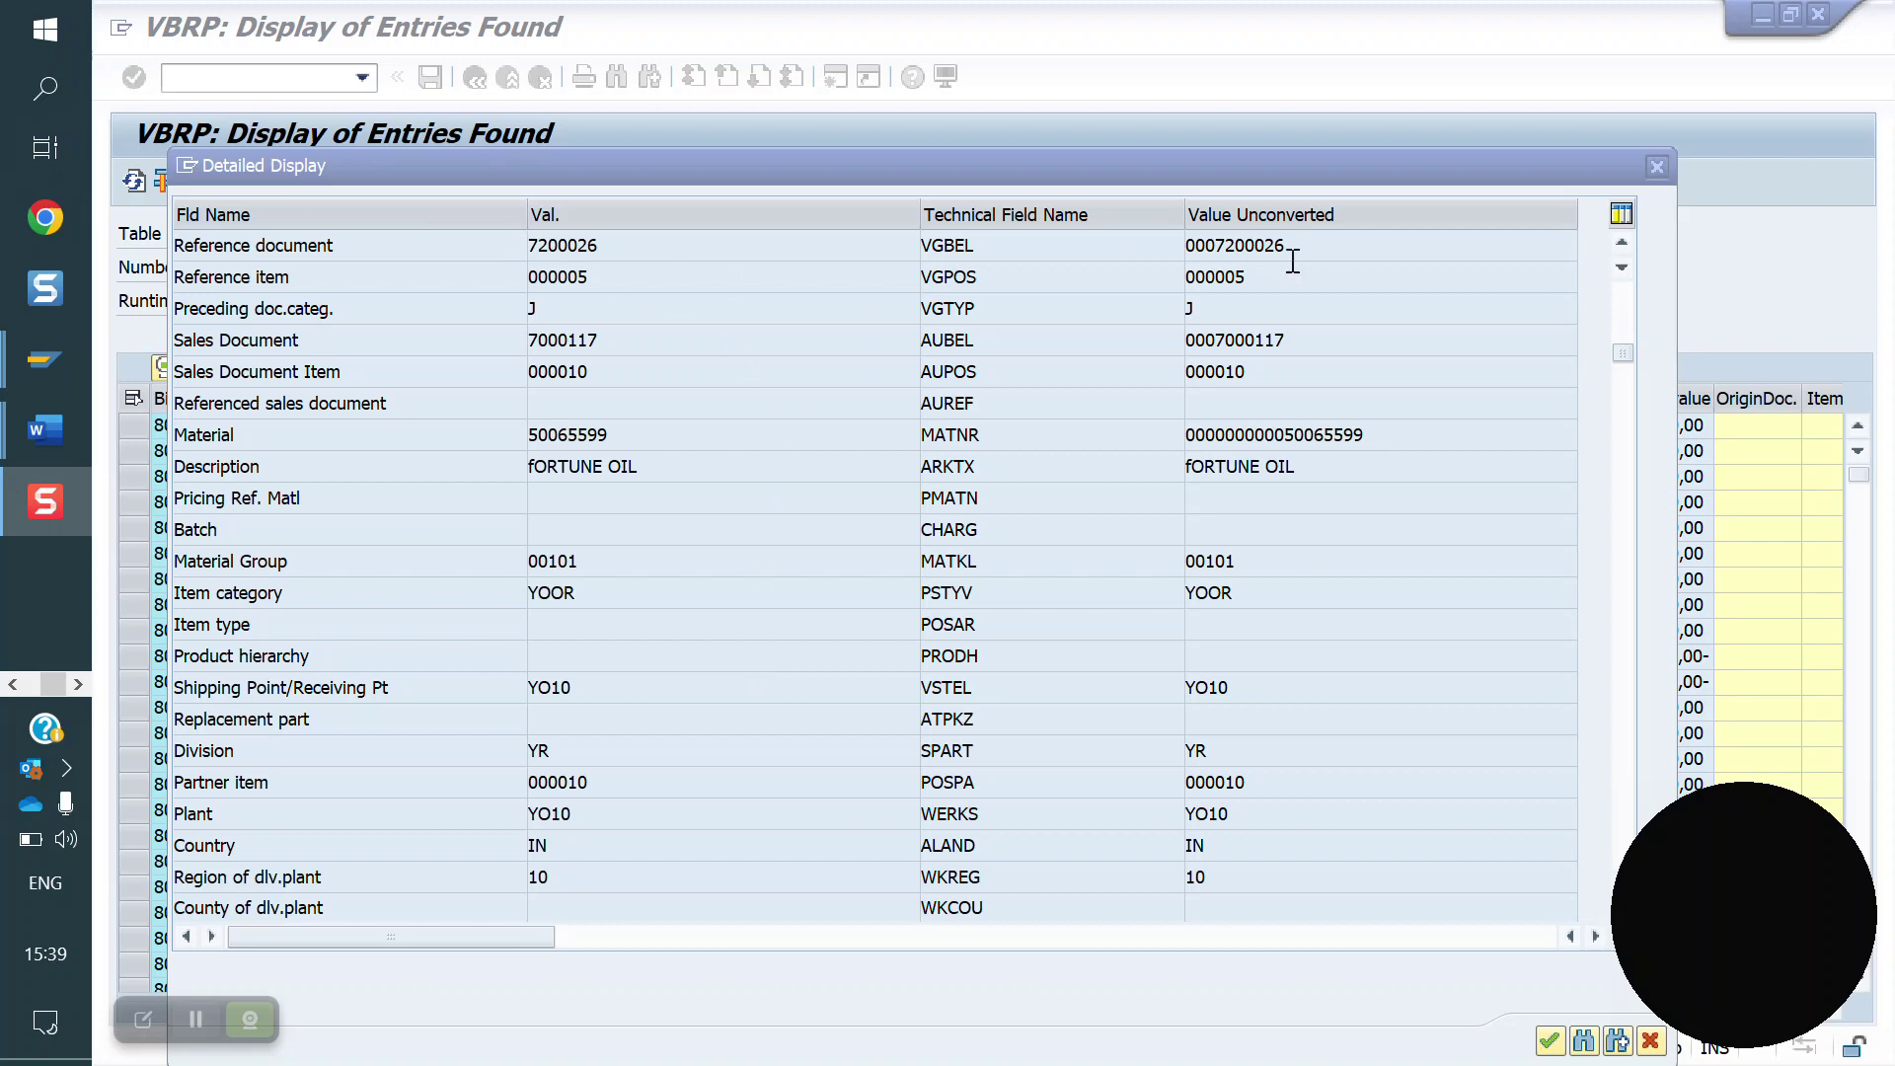
{"action": "left_click", "coordinate": [1313, 247]}
{"action": "left_click_drag", "start_coordinate": [1313, 247], "coordinate": [1171, 248]}
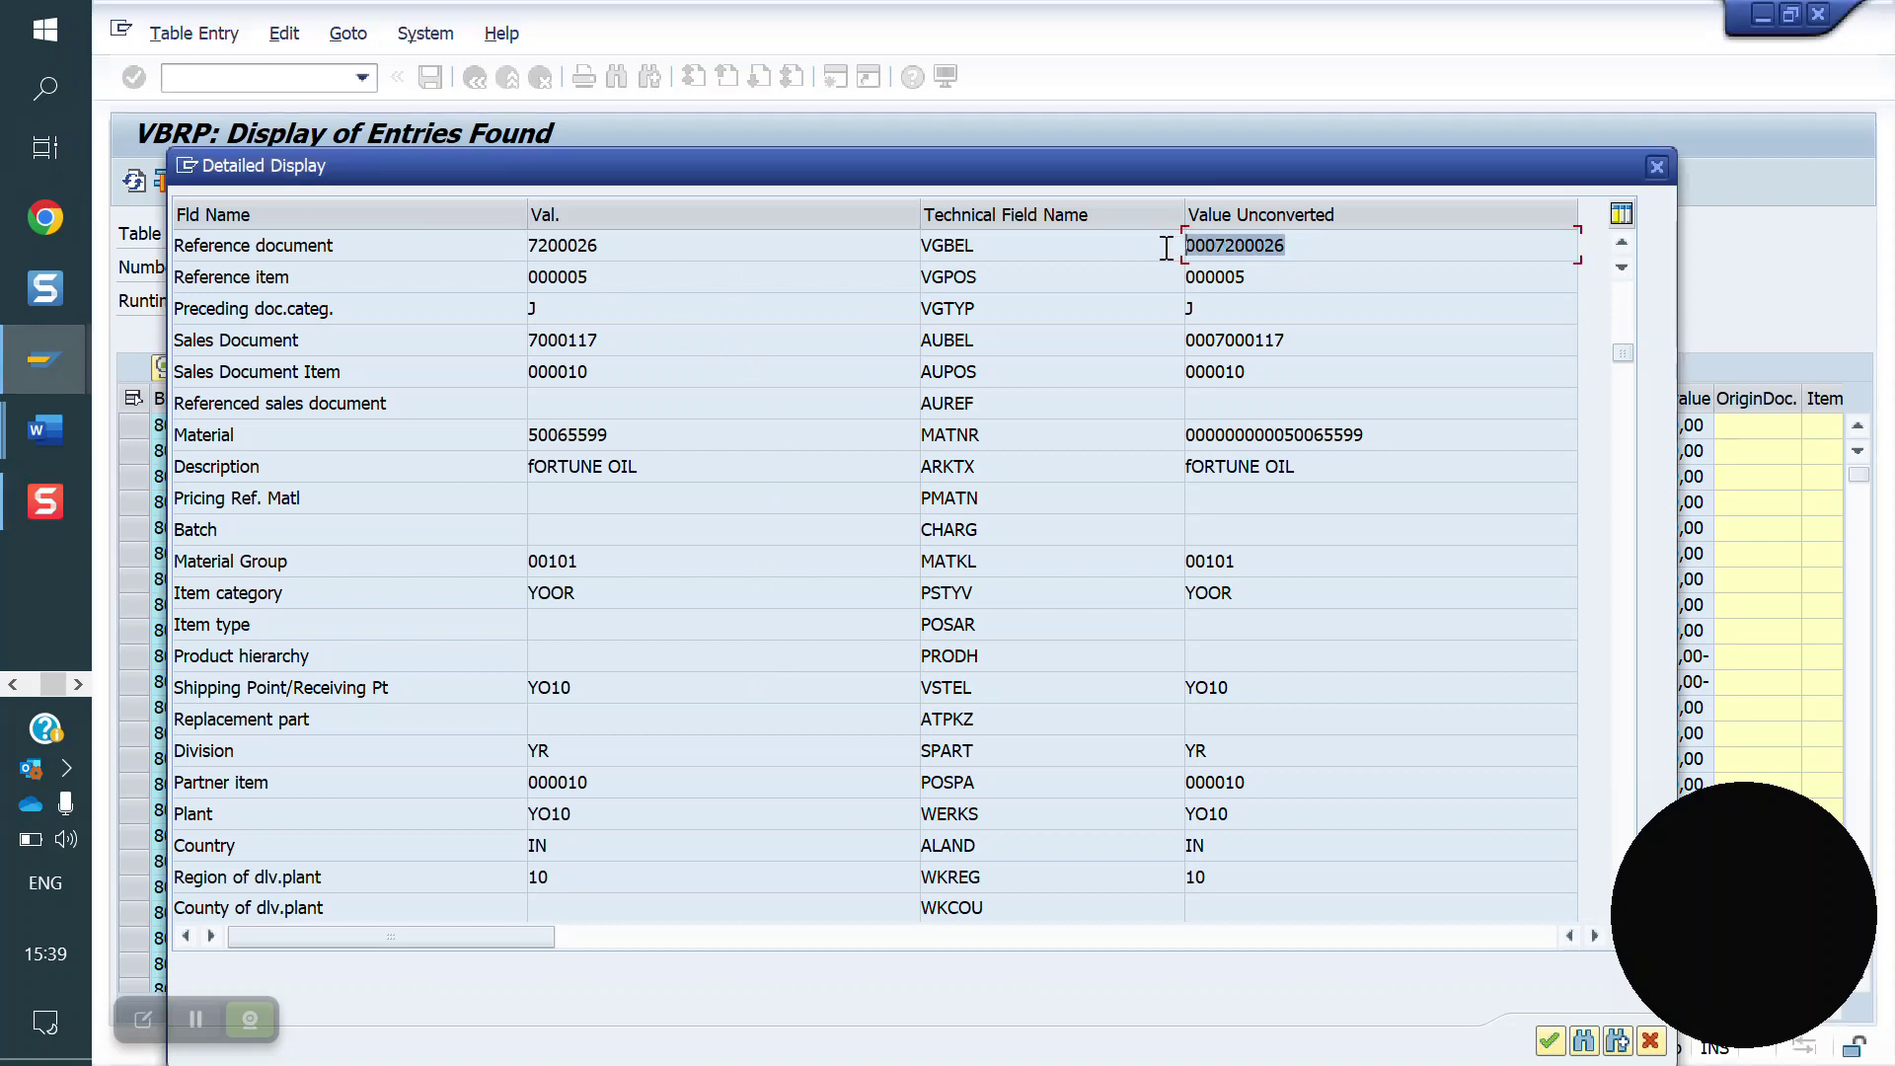
{"action": "left_click_drag", "start_coordinate": [707, 254], "coordinate": [521, 254]}
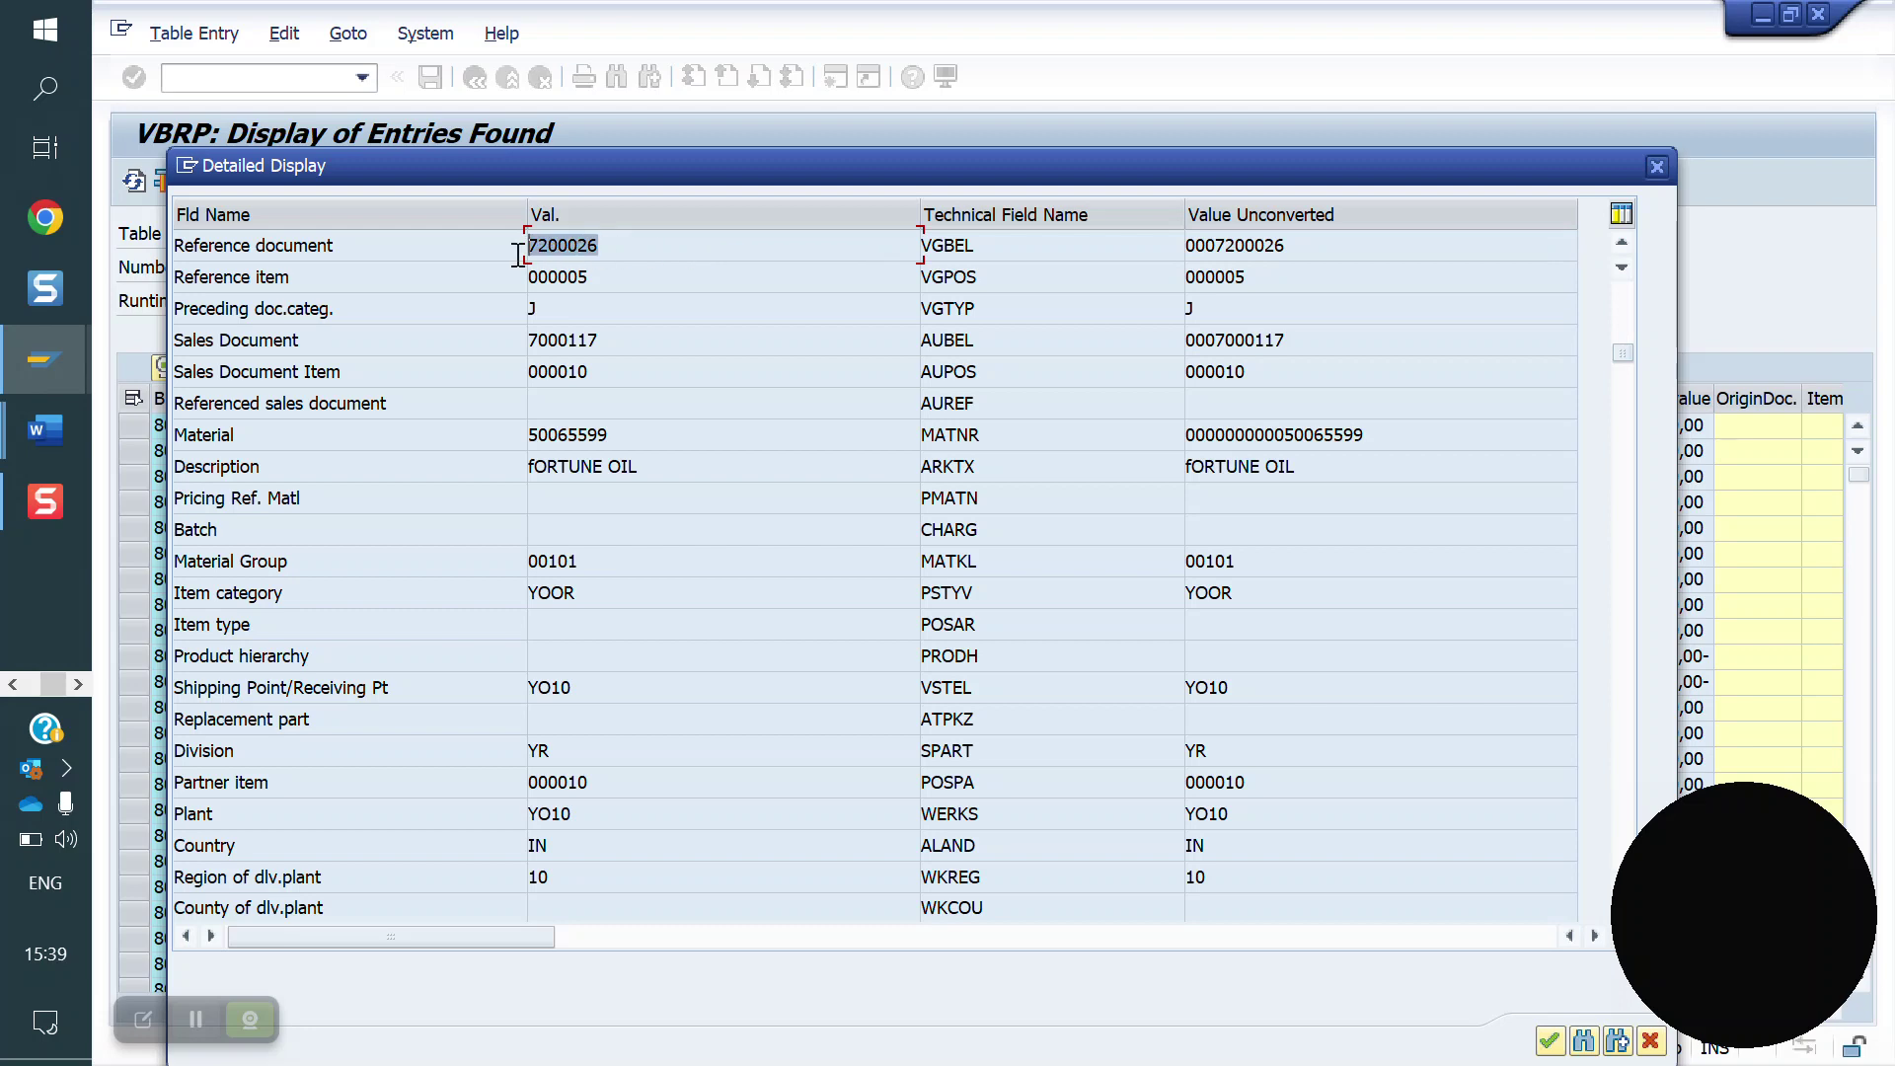
{"action": "left_click", "coordinate": [519, 255]}
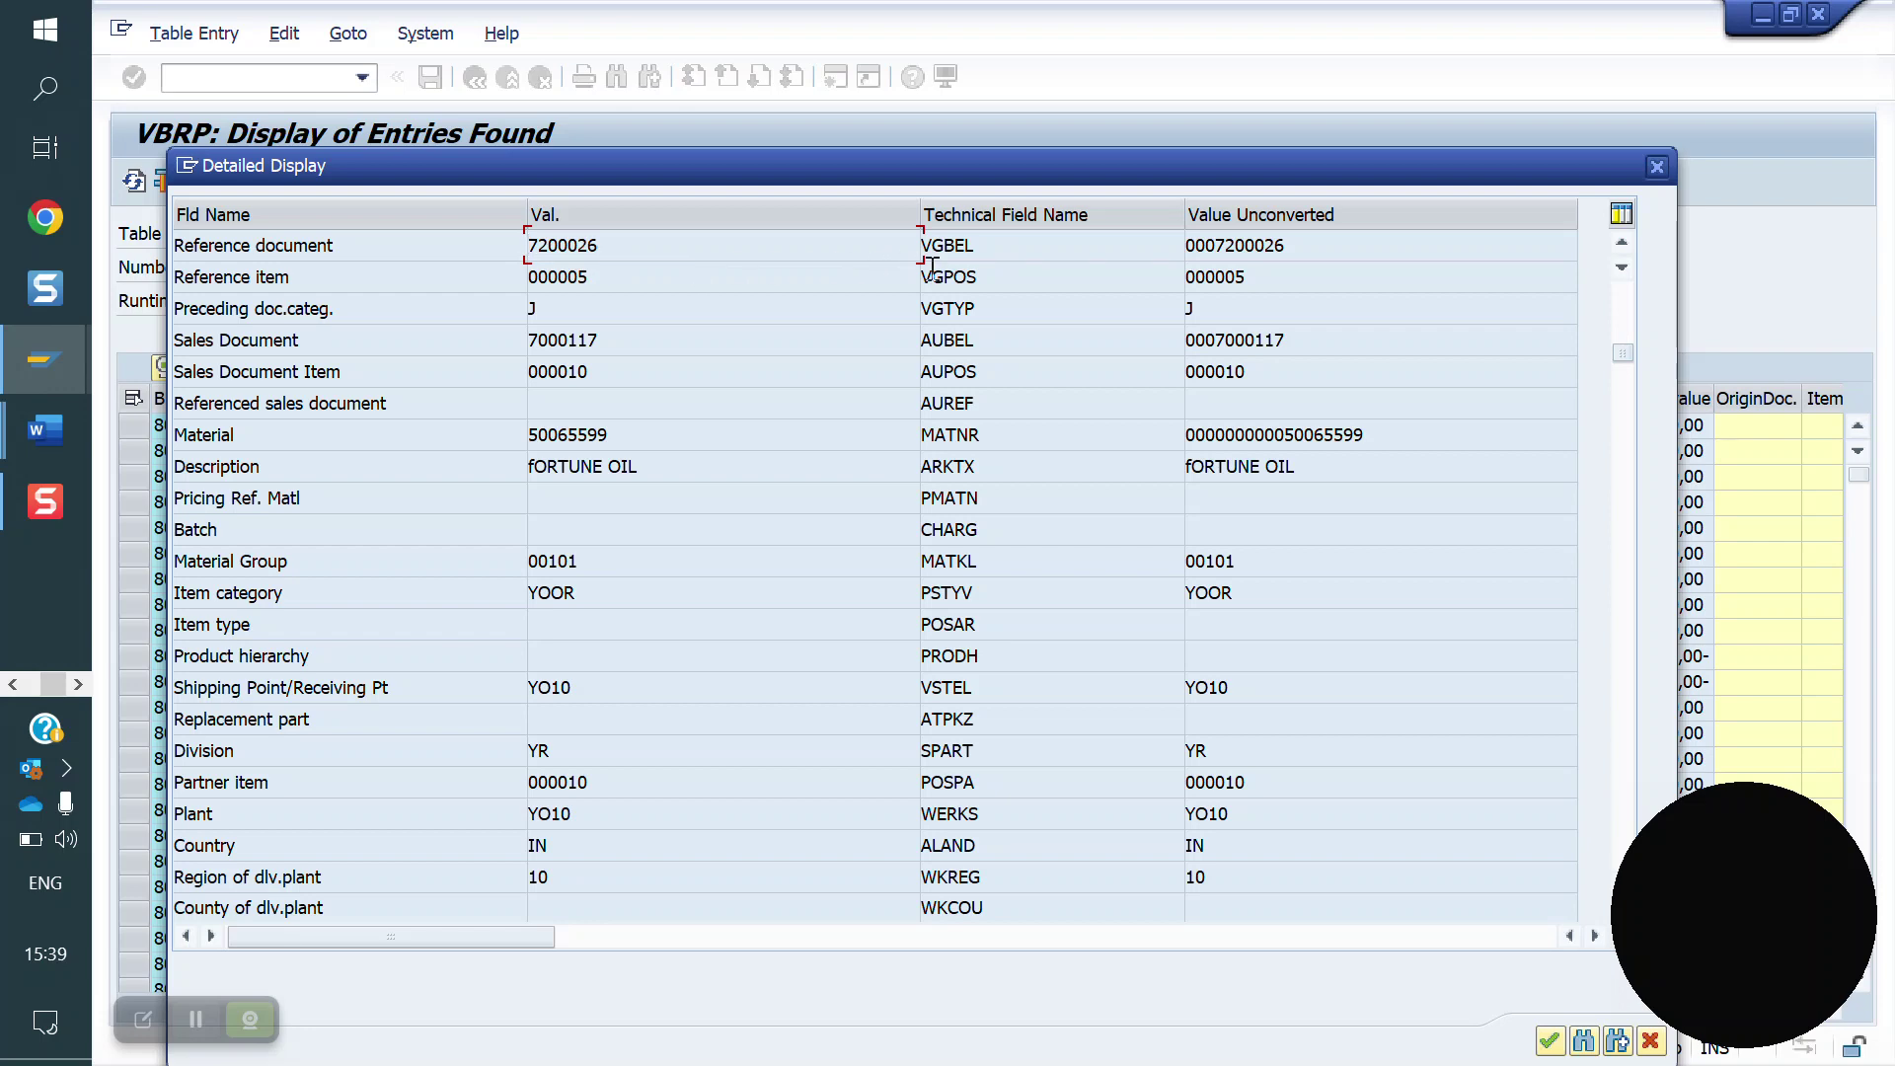
{"action": "double_click", "coordinate": [1014, 247]}
- Close the VBRP entries, load the delivery item table LIPS and run the display of its entries
{"action": "left_click", "coordinate": [1659, 167]}
{"action": "left_click", "coordinate": [475, 79]}
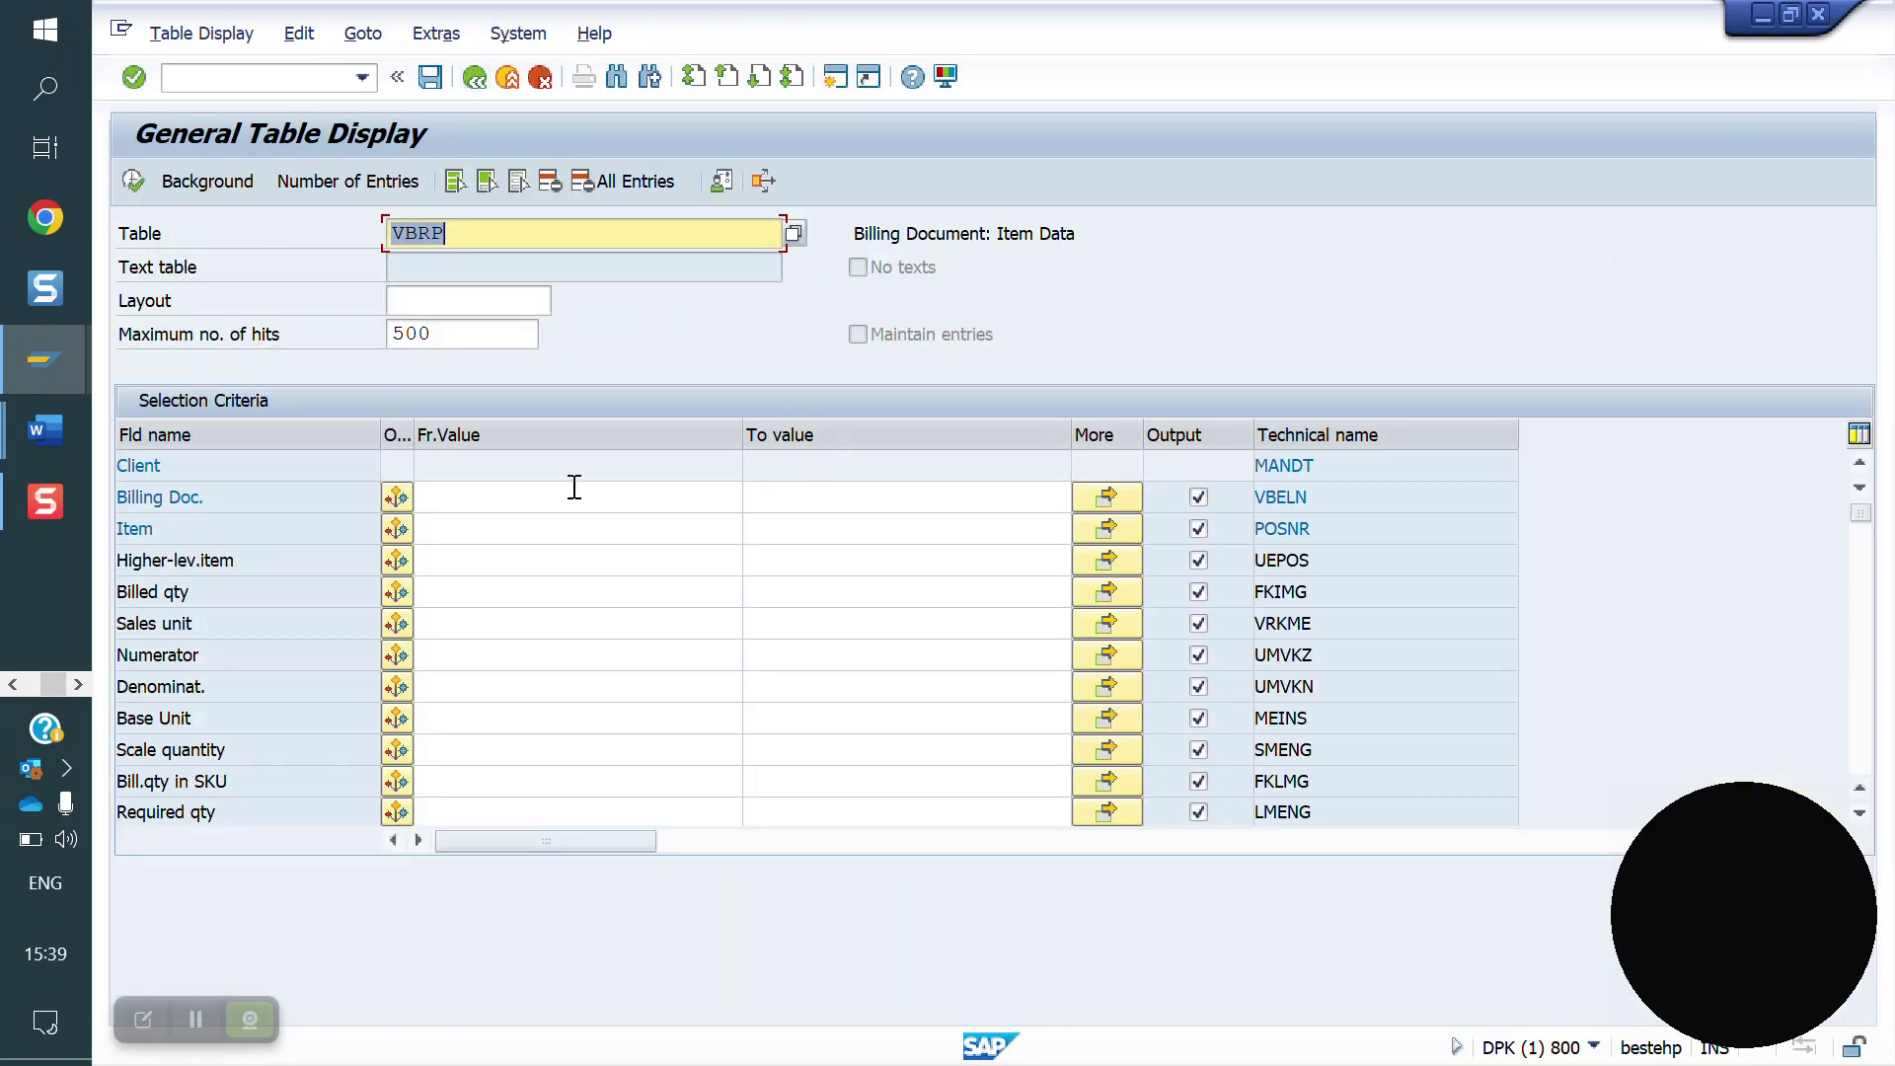
{"action": "type", "text": "vips"}
{"action": "key", "text": "Return"}
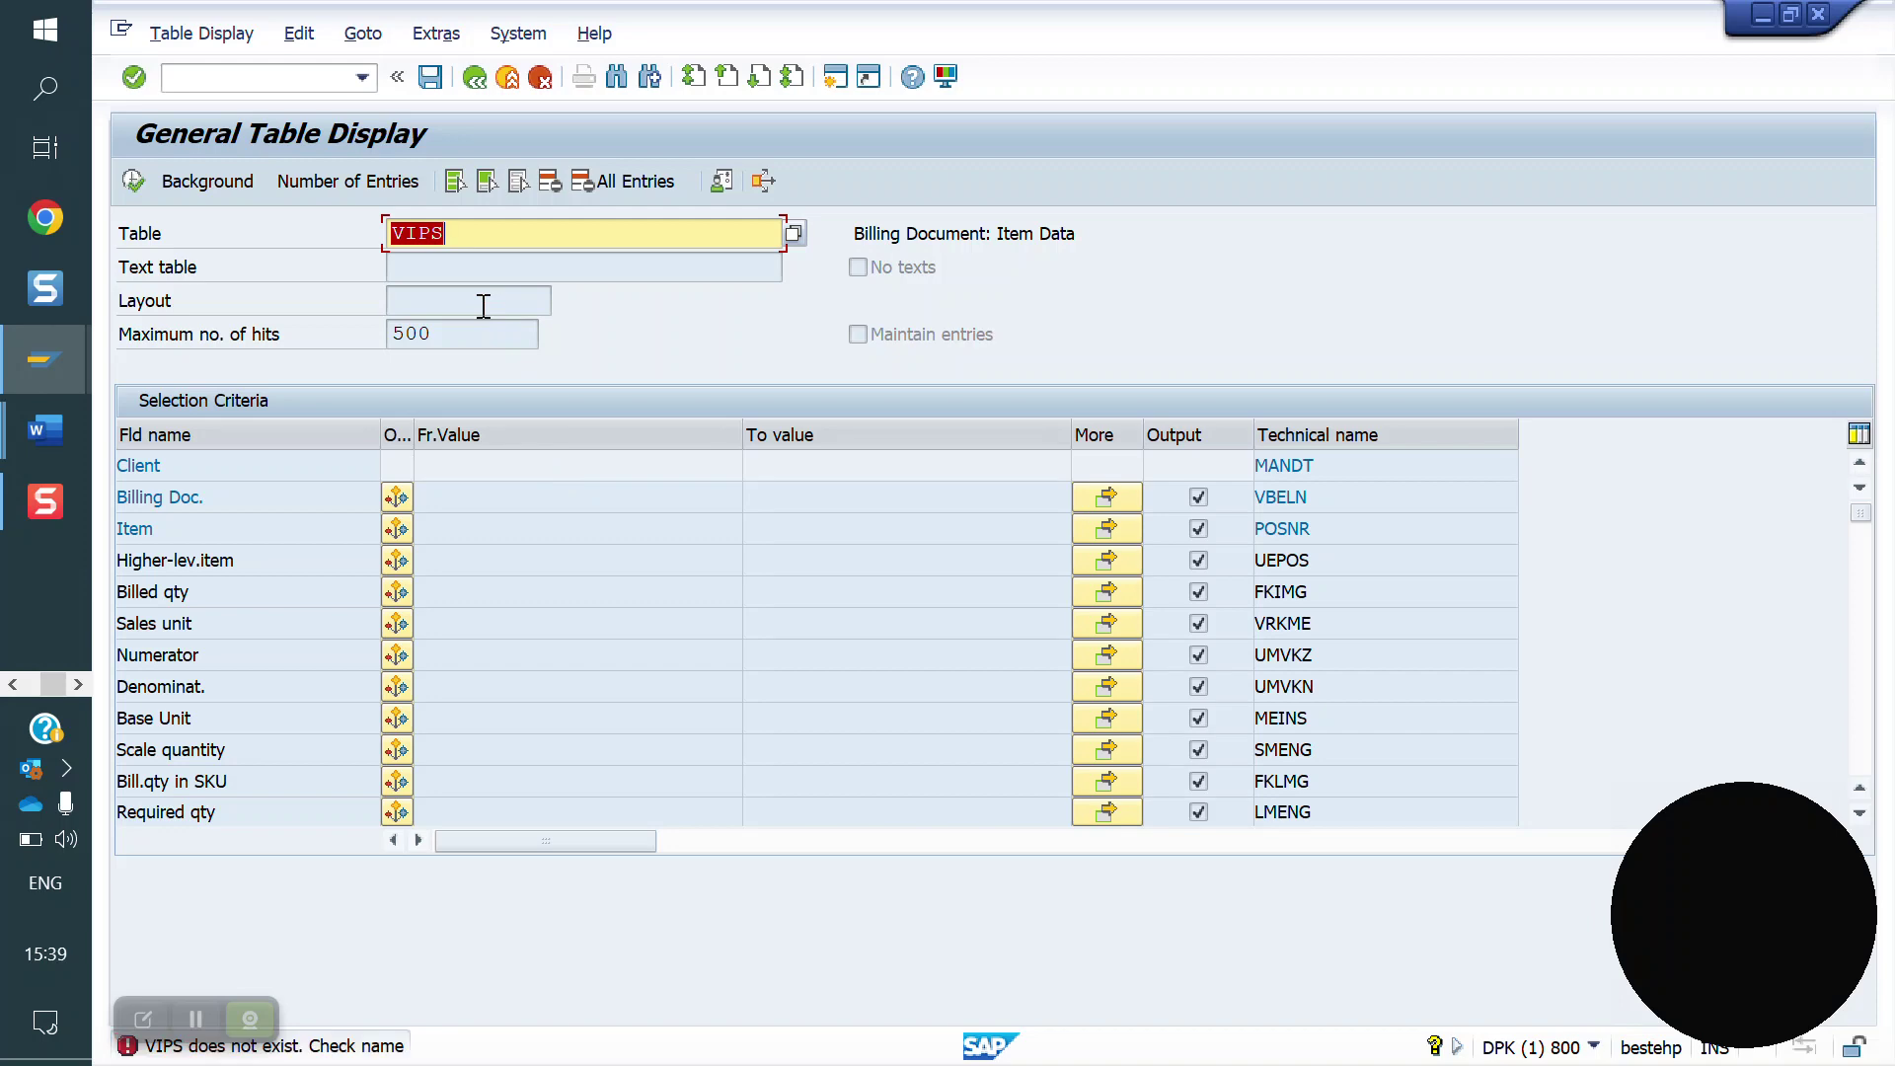
{"action": "type", "text": "lips"}
{"action": "key", "text": "Return"}
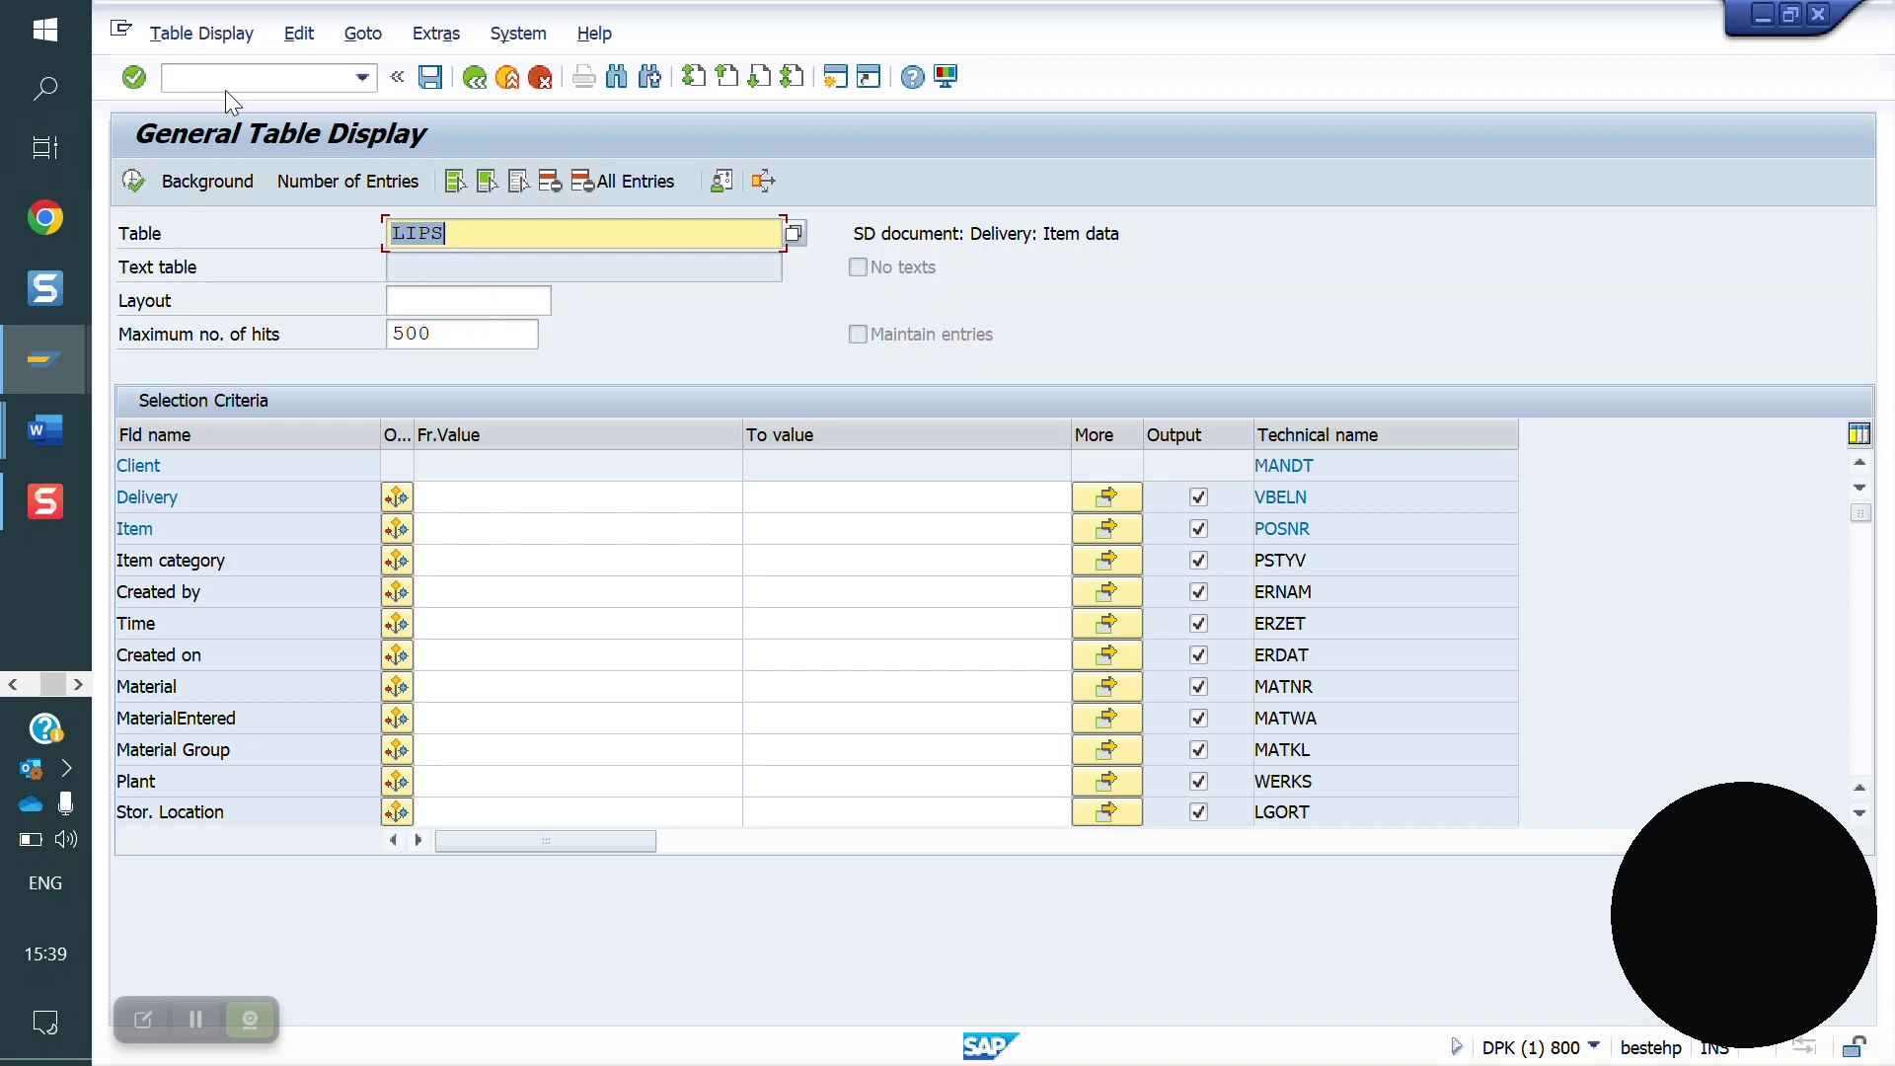
{"action": "left_click", "coordinate": [126, 182]}
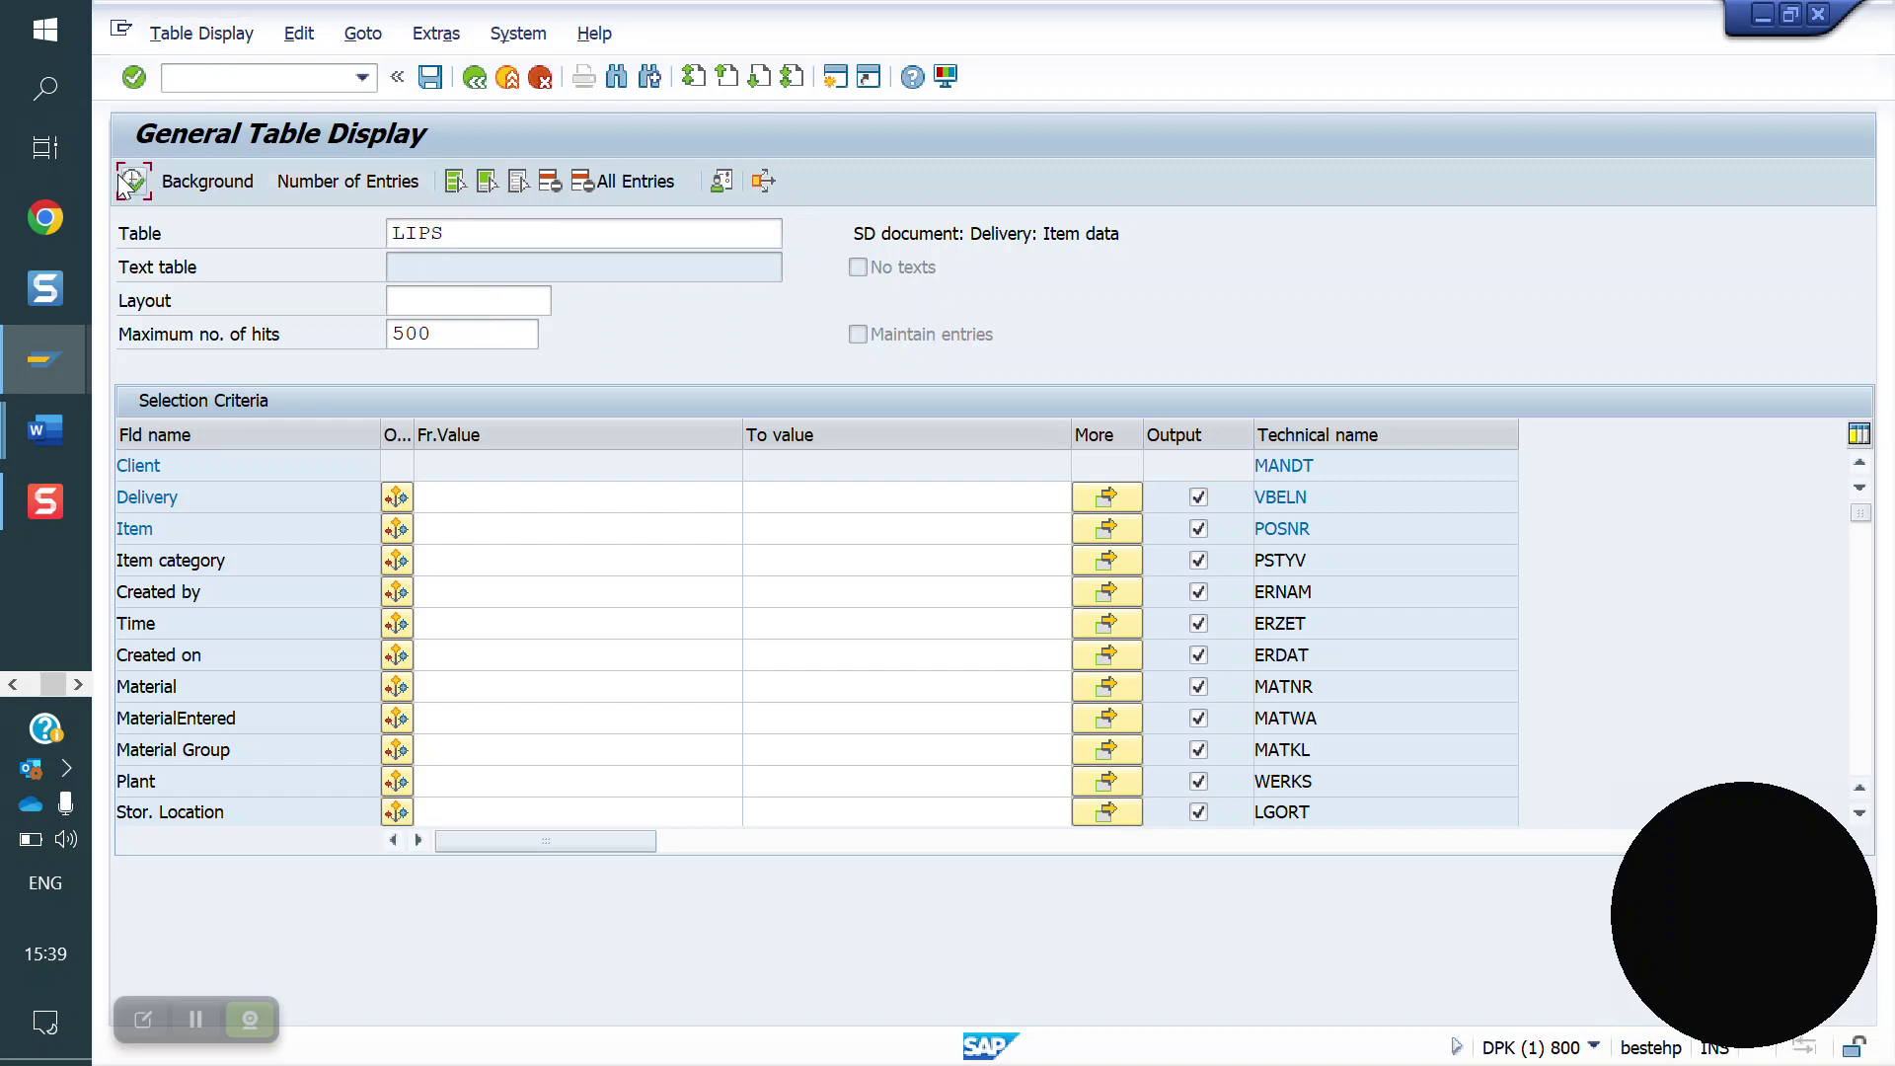